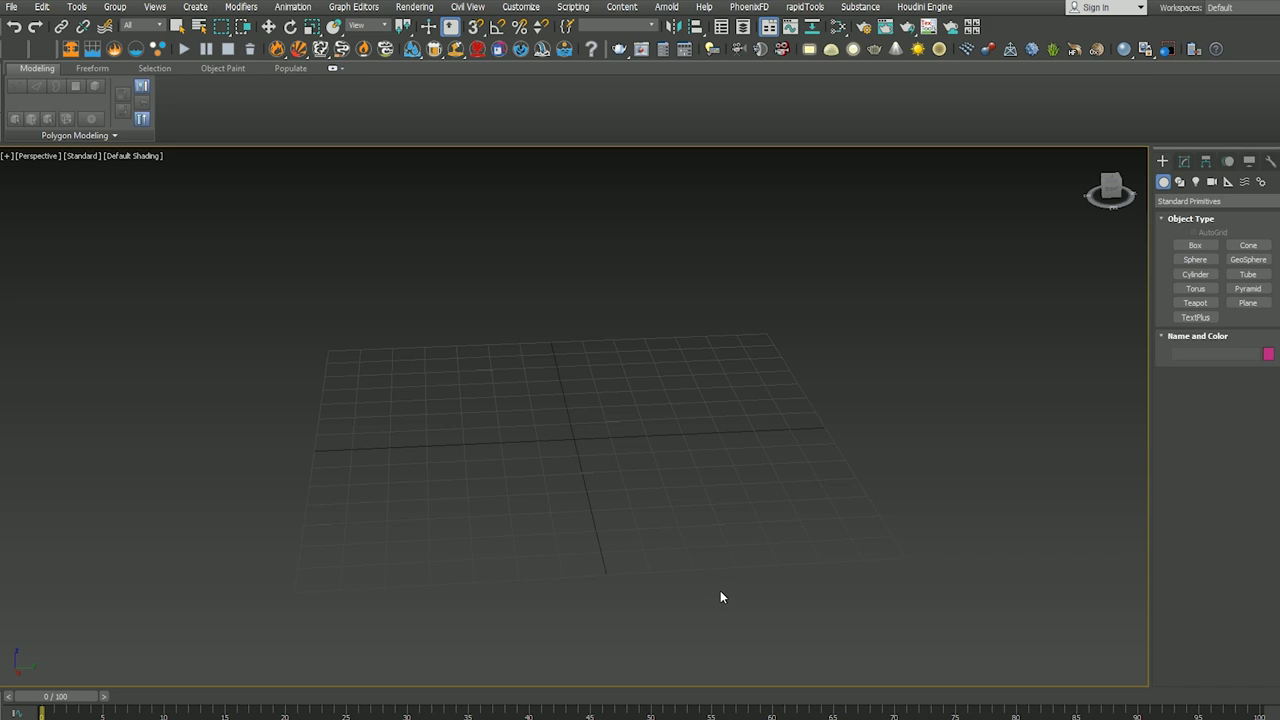
Step: Draw an 18-sided cylinder (radius 45.393 cm, height 97.127 cm) at grid centre with Edged Faces shown
mouse_move(689, 377)
middle_mouse_down("alt")
mouse_move(671, 428)
mouse_move(692, 362)
mouse_move(690, 380)
middle_mouse_up("alt")
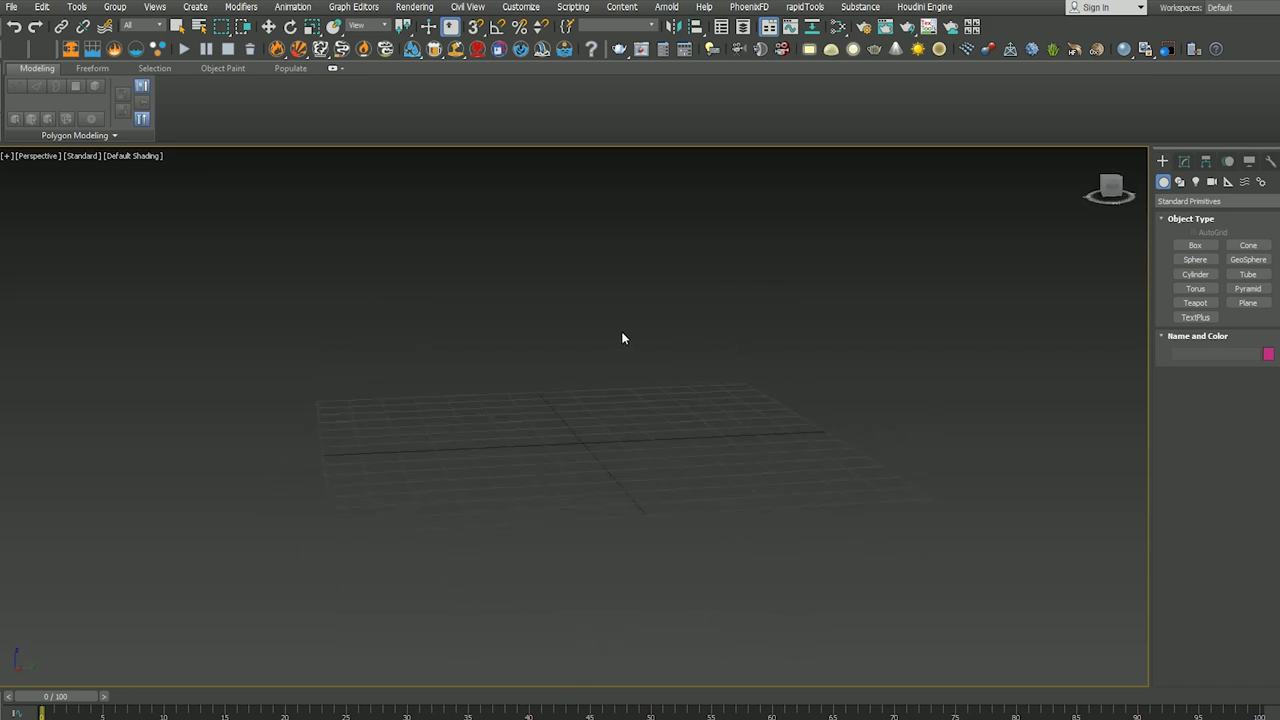
left_click(1195, 274)
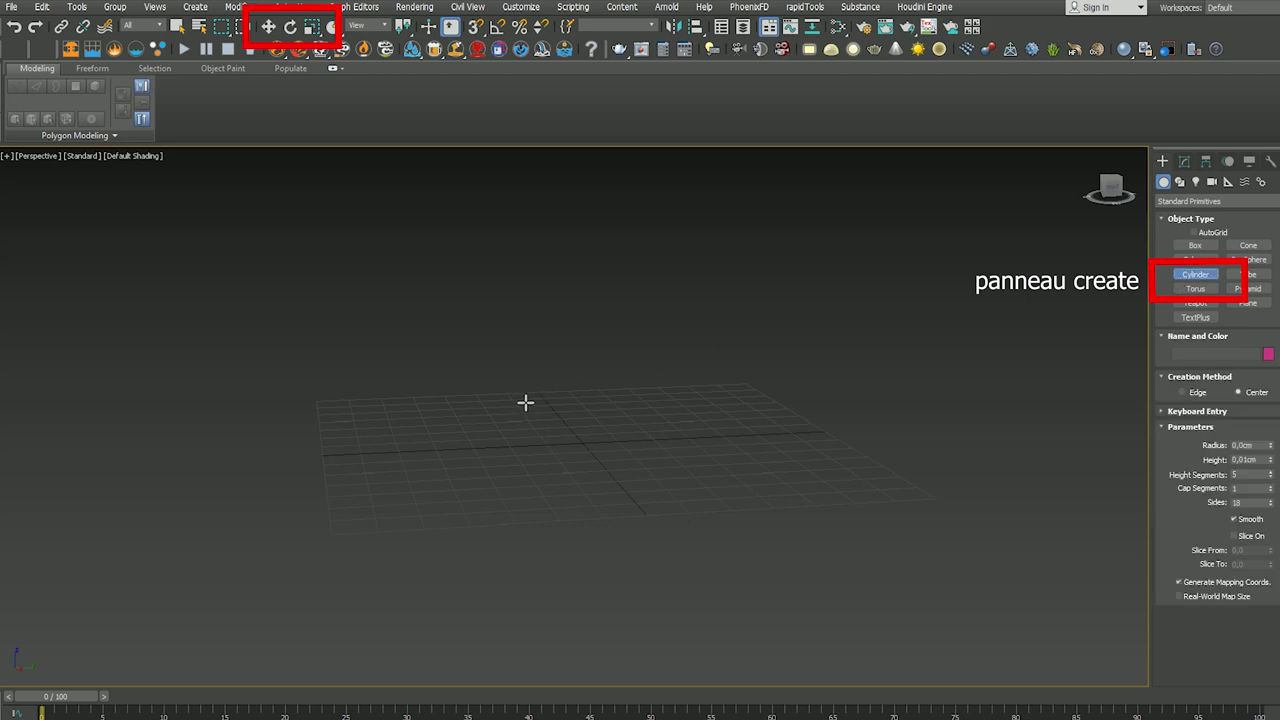
left_click_drag(525, 402, 700, 418)
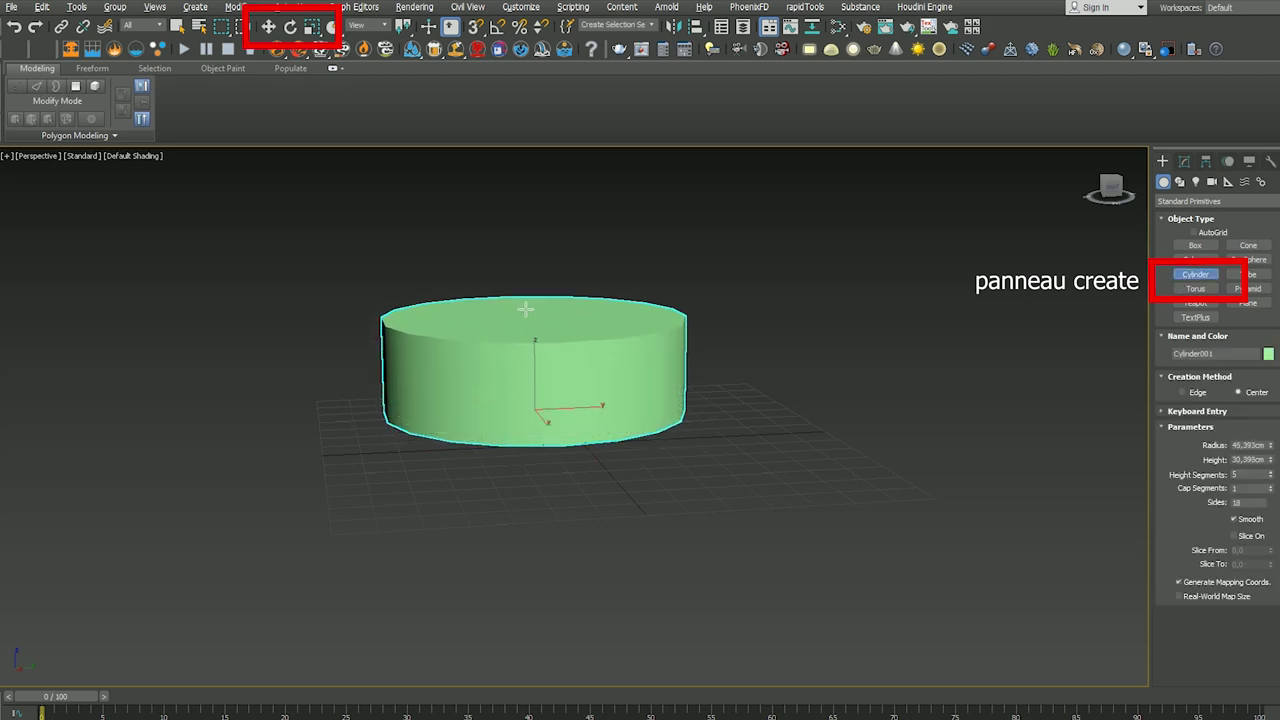
middle_click_drag(525, 309, 537, 449)
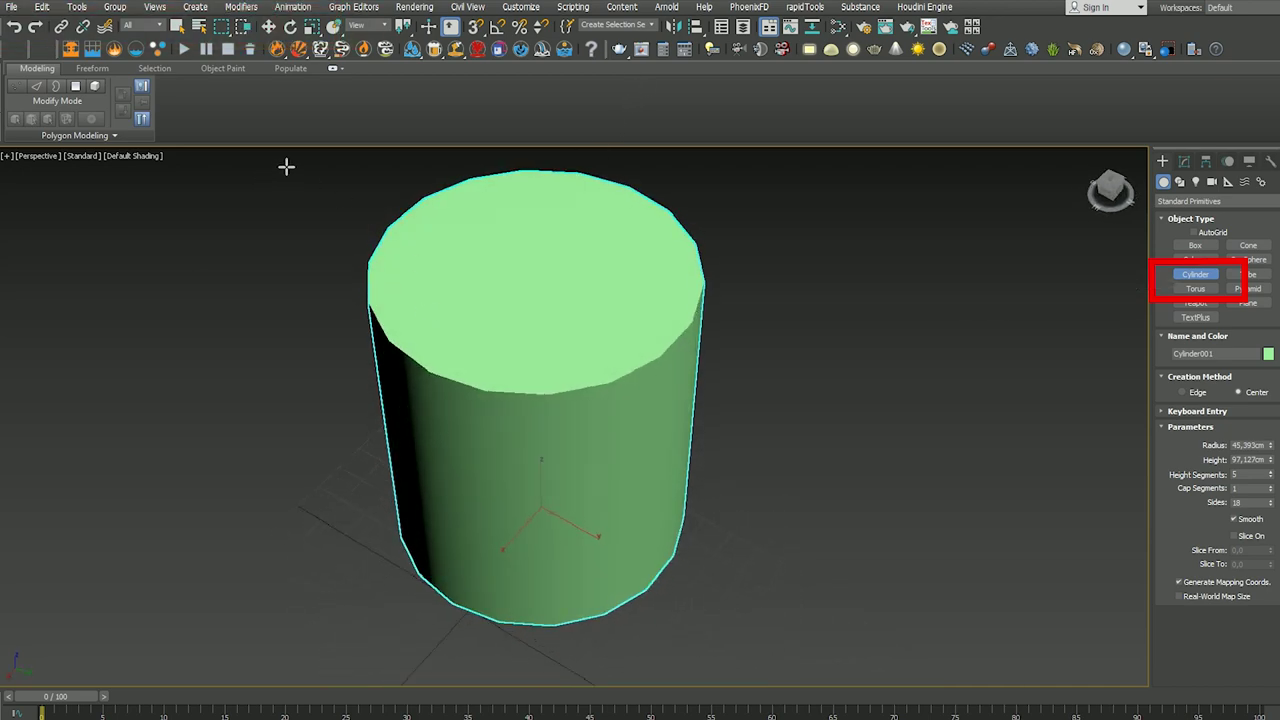
key("F4")
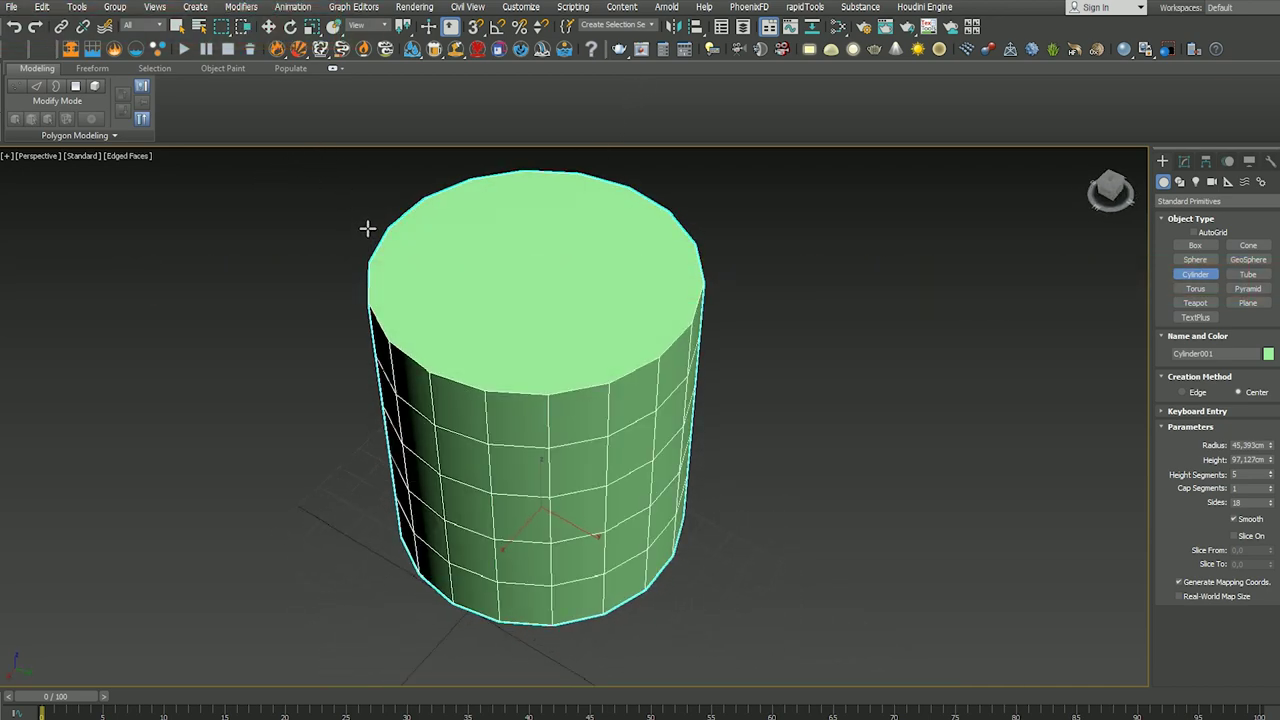
mouse_move(365, 227)
middle_mouse_down("alt")
mouse_move(451, 320)
mouse_move(503, 251)
middle_mouse_up("alt")
Step: Scale Cylinder001 down uniformly and bring up its Modify-panel parameters
left_click(268, 27)
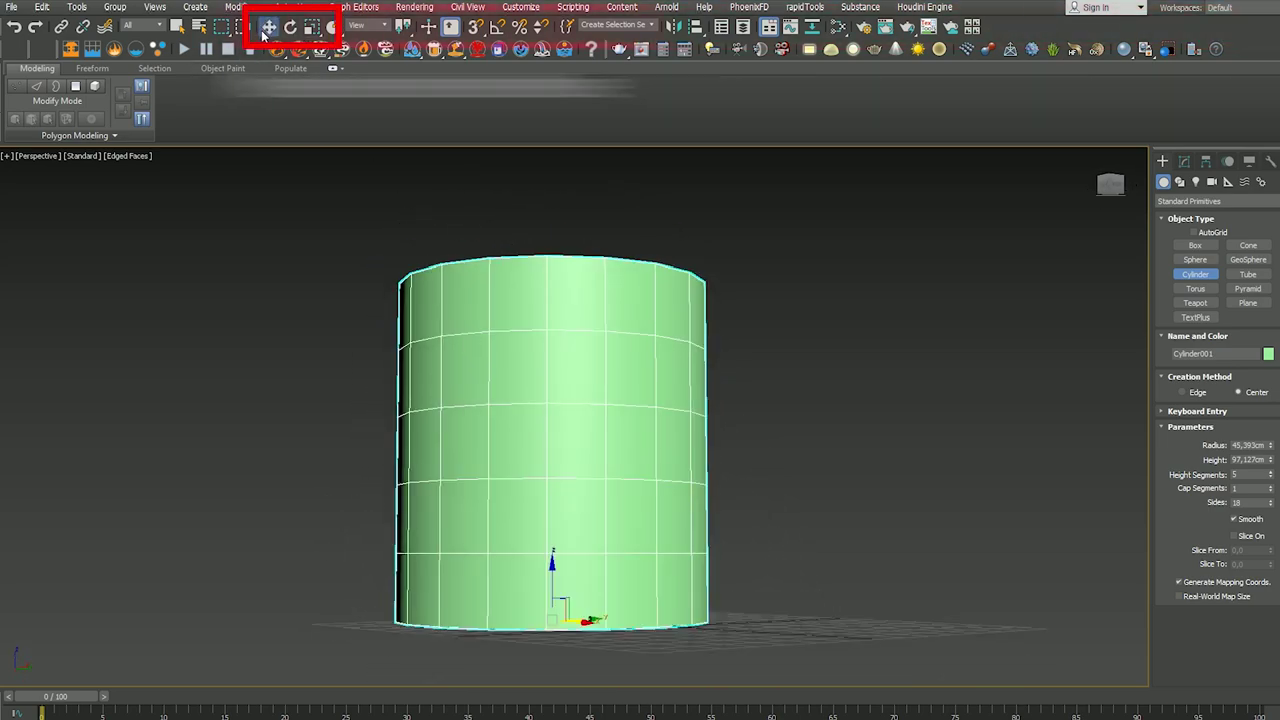
mouse_move(575, 520)
middle_mouse_down("alt")
mouse_move(575, 598)
mouse_move(569, 414)
mouse_move(583, 529)
mouse_move(621, 497)
mouse_move(606, 491)
mouse_move(690, 460)
middle_mouse_up("alt")
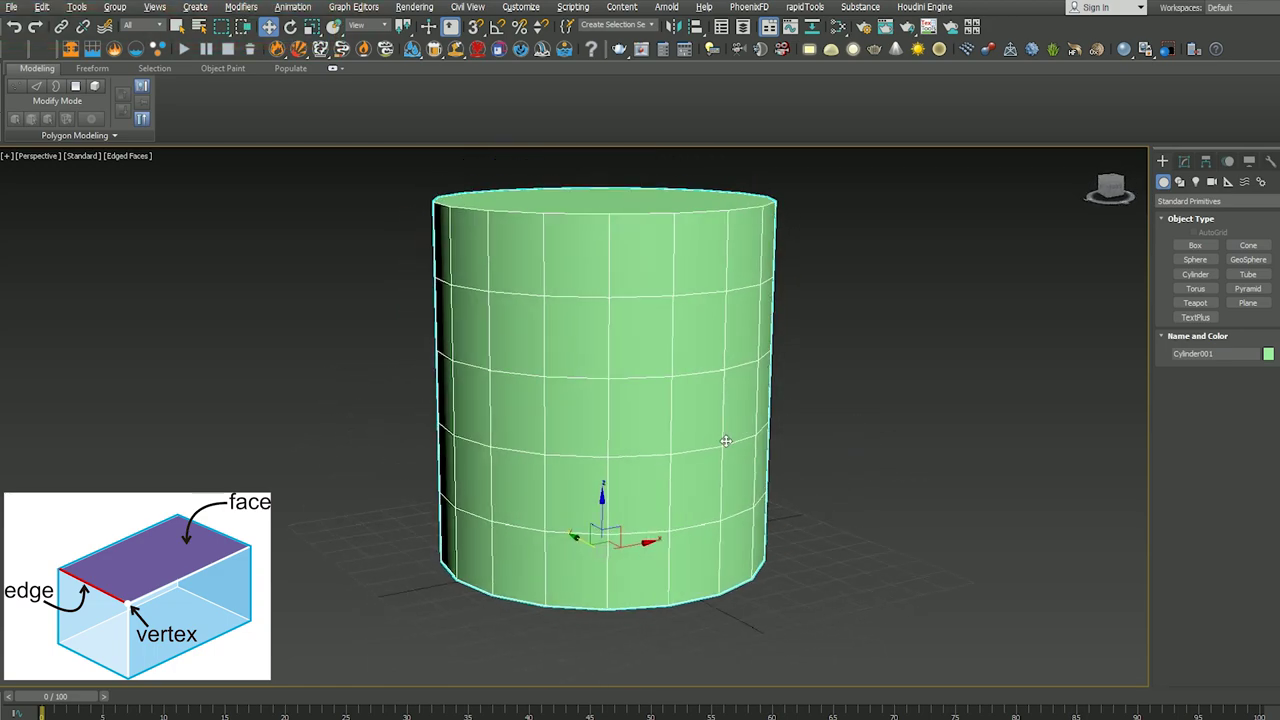
mouse_move(601, 497)
middle_mouse_down("alt")
mouse_move(600, 525)
mouse_move(595, 505)
mouse_move(486, 480)
mouse_move(717, 546)
middle_mouse_up("alt")
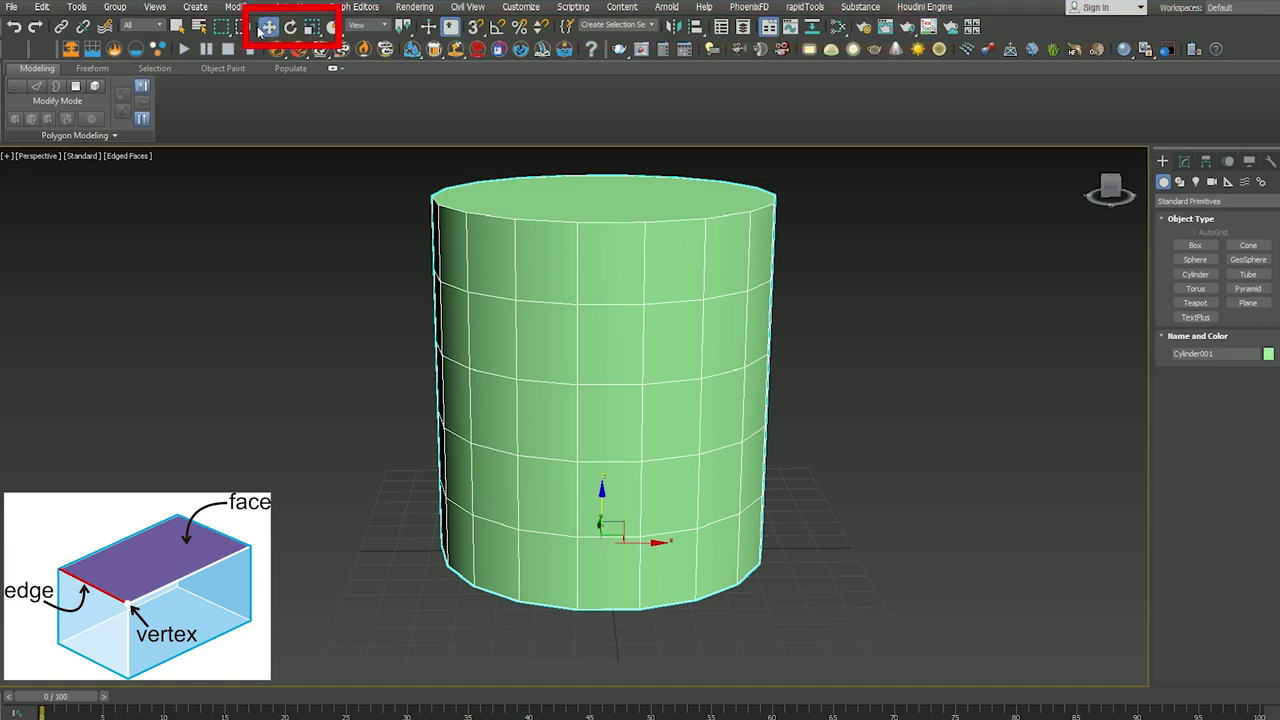
key("r")
left_click_drag(598, 535, 590, 592)
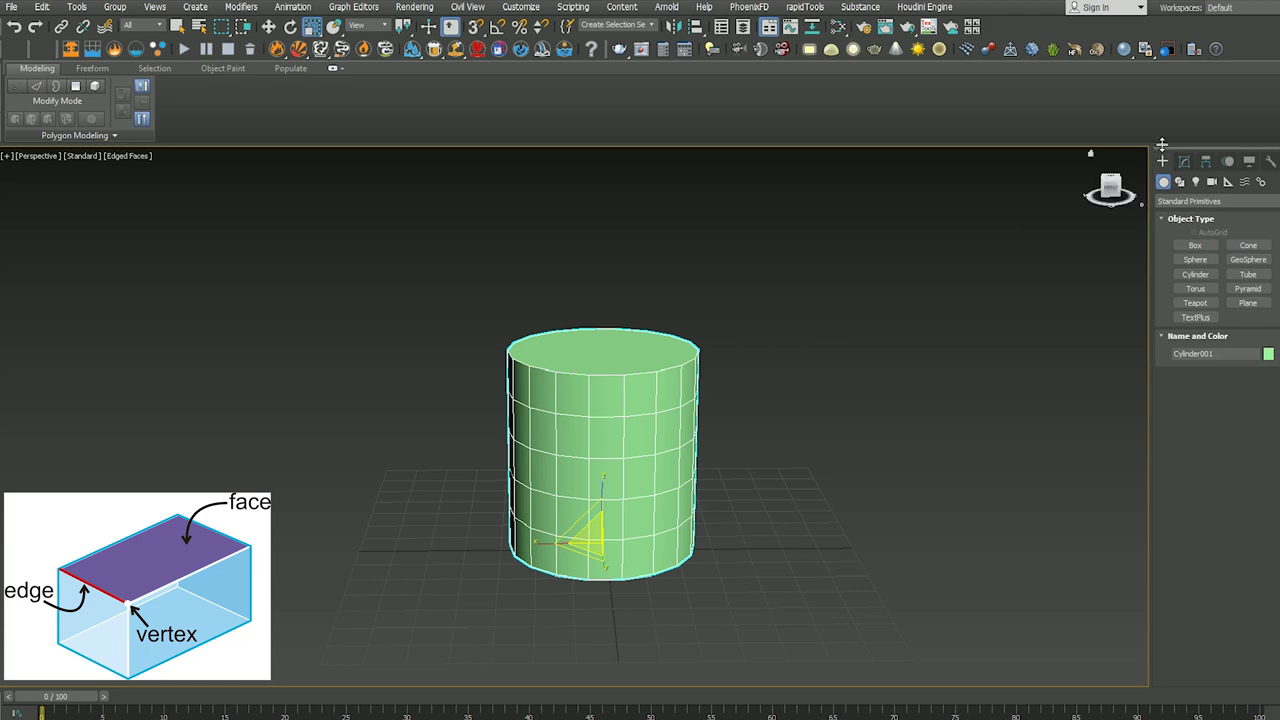
left_click(1185, 166)
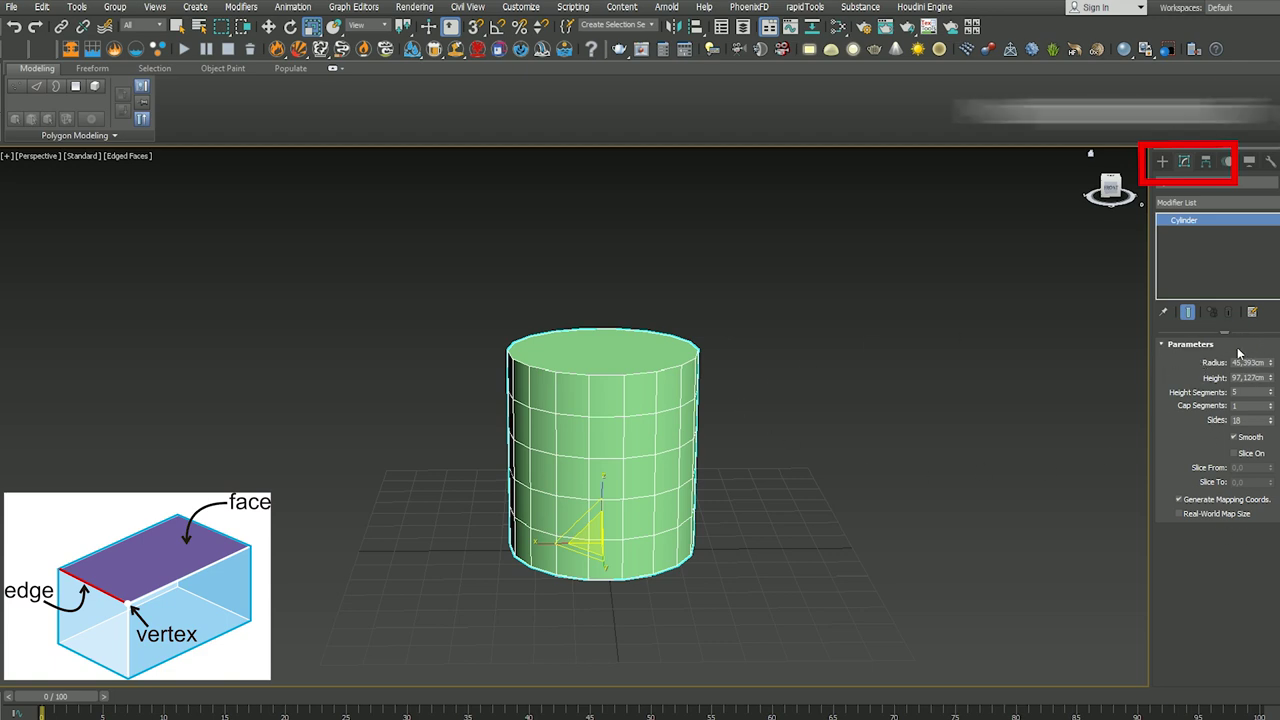
Step: Reduce the cylinder radius to 36.769 cm and set Cap Segments to 2
left_click_drag(1269, 362, 1258, 370)
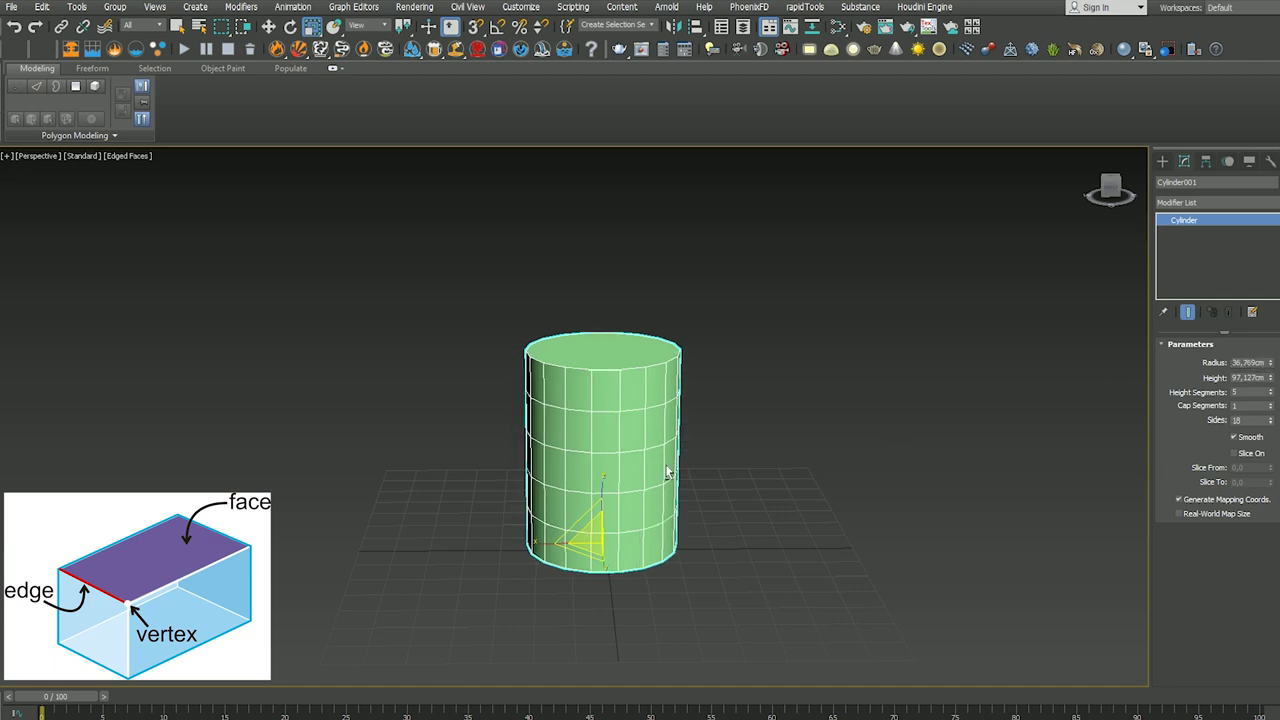
mouse_move(668, 471)
middle_mouse_down("alt")
mouse_move(517, 451)
mouse_move(543, 486)
middle_mouse_up("alt")
scroll(614, 484, "up", 3)
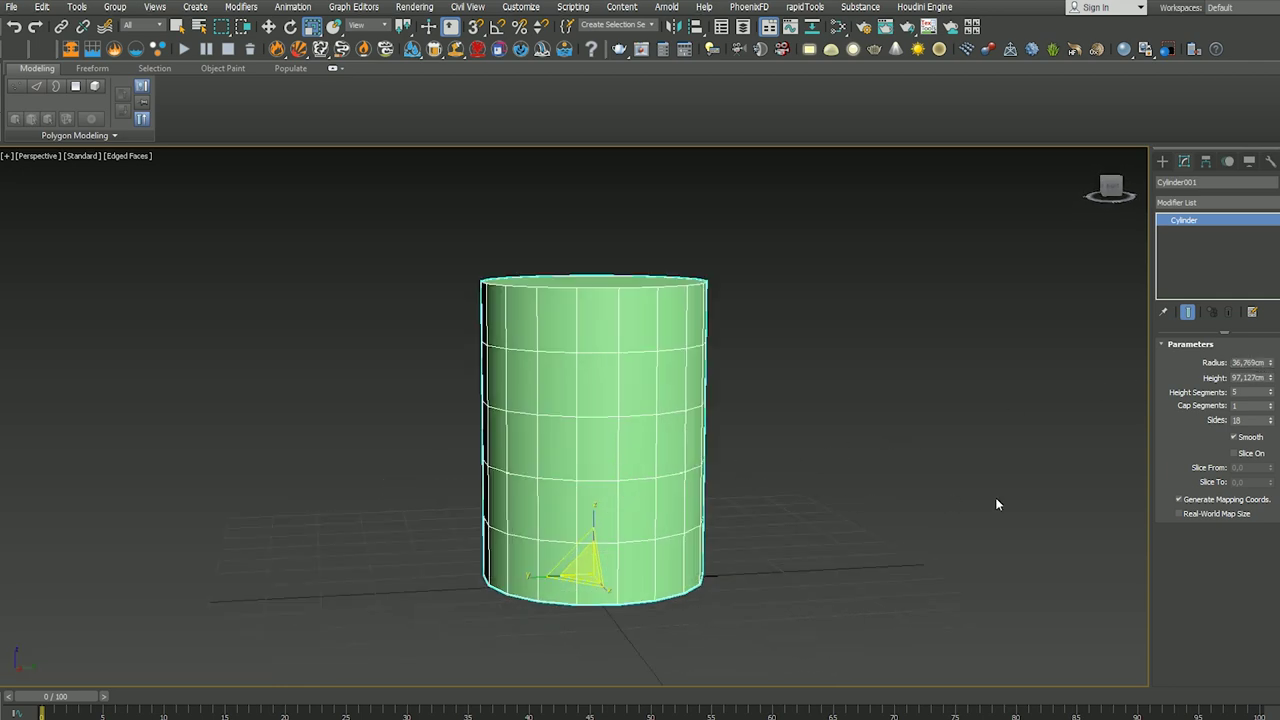
left_click(1270, 405)
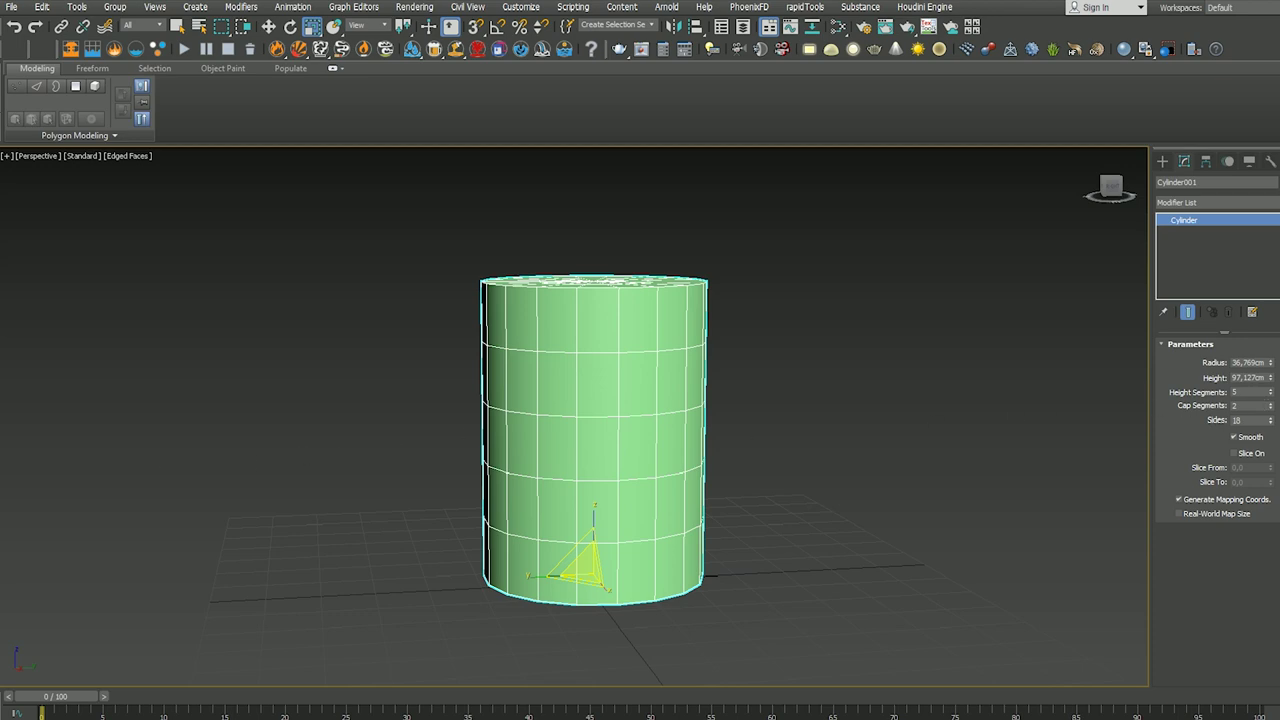
middle_click_drag(499, 348, 493, 180, "alt")
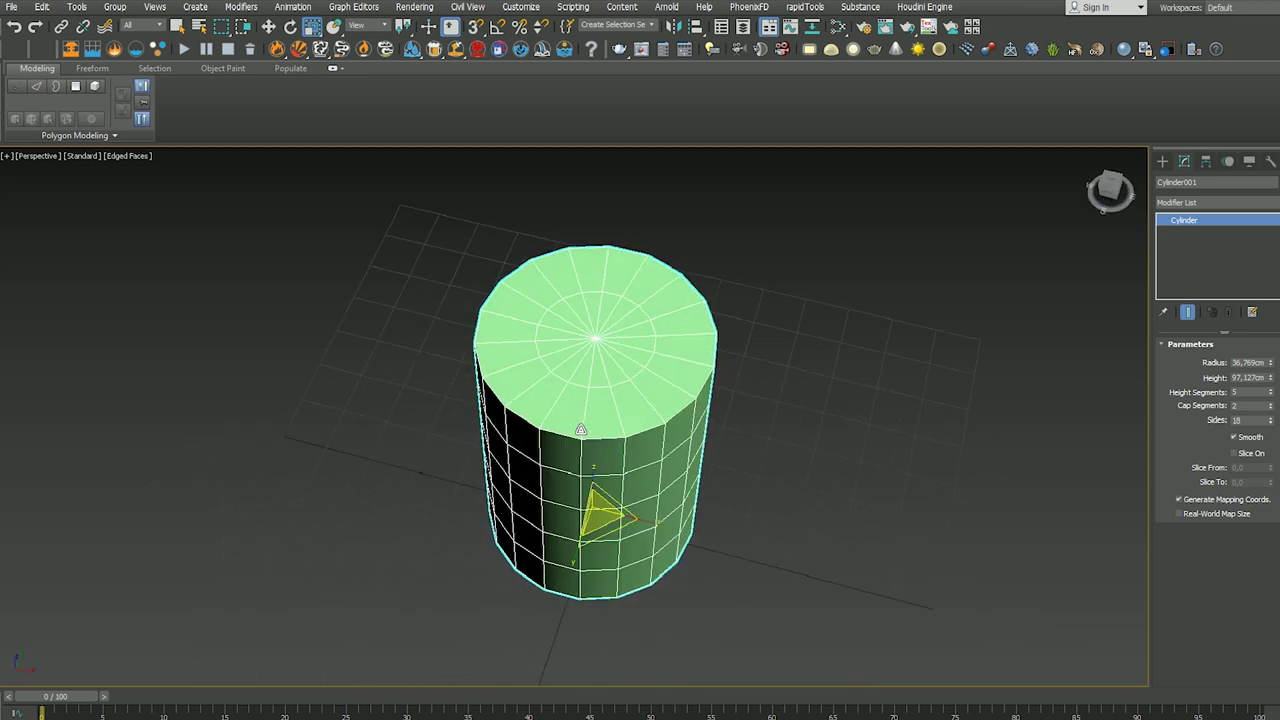
left_click(1163, 162)
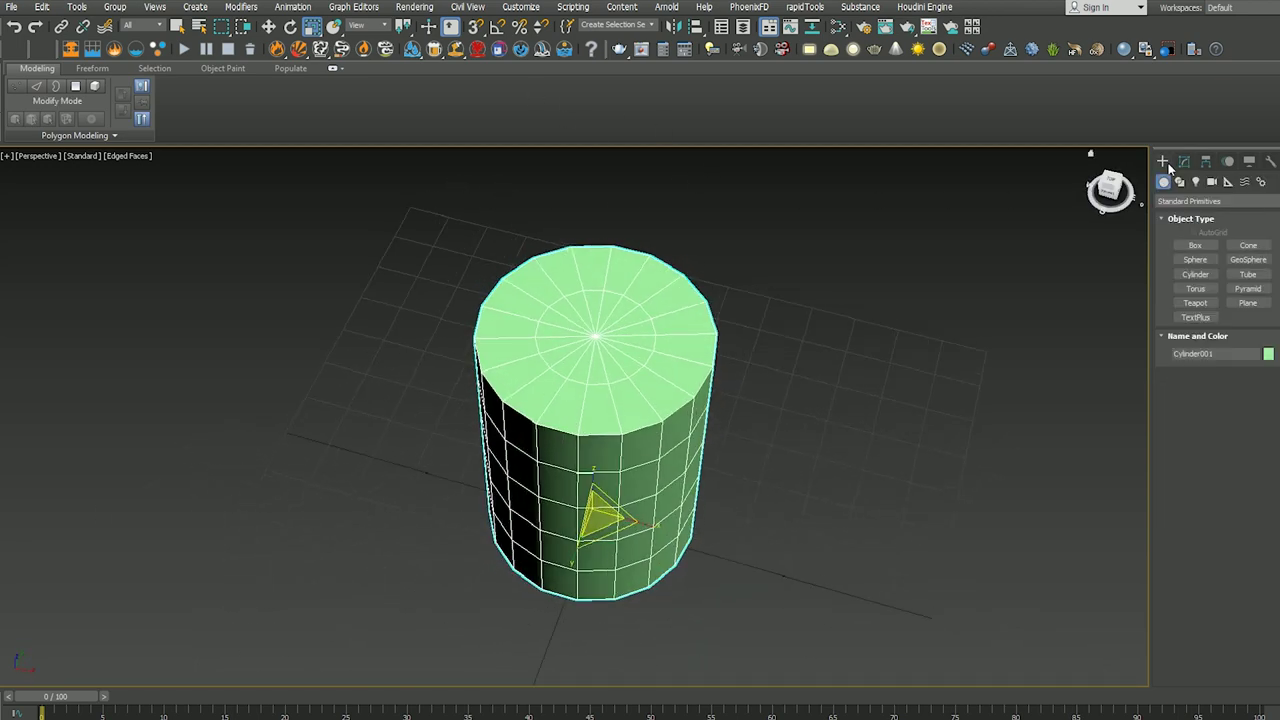
left_click(1183, 163)
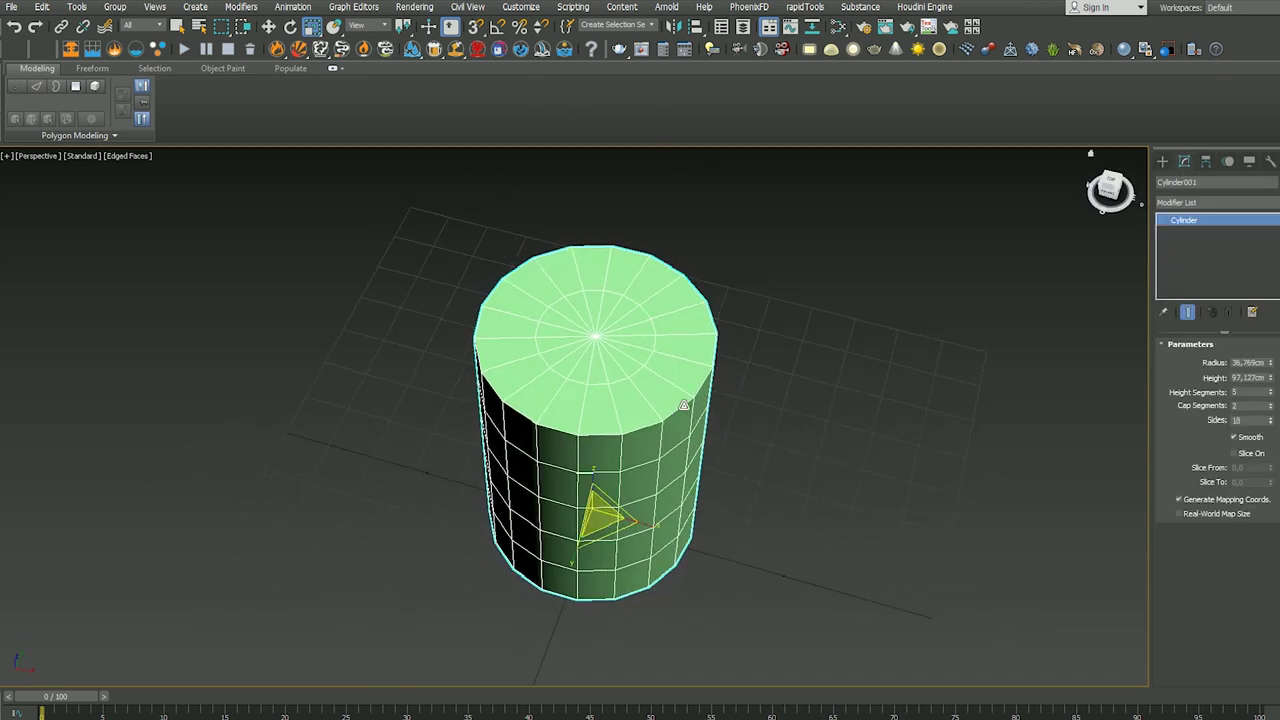
middle_click_drag(590, 383, 649, 330, "alt")
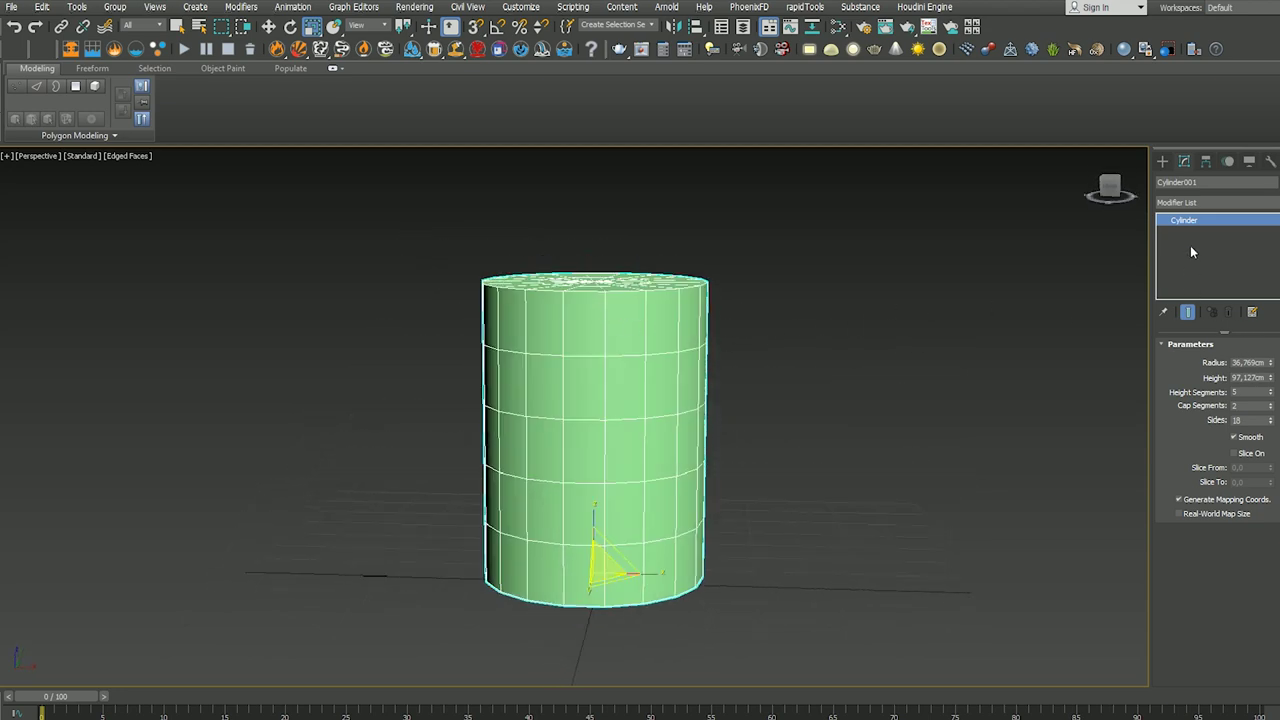
Step: Add an Edit Poly modifier to the cylinder and work at Vertex level
left_click(1195, 198)
type("esh")
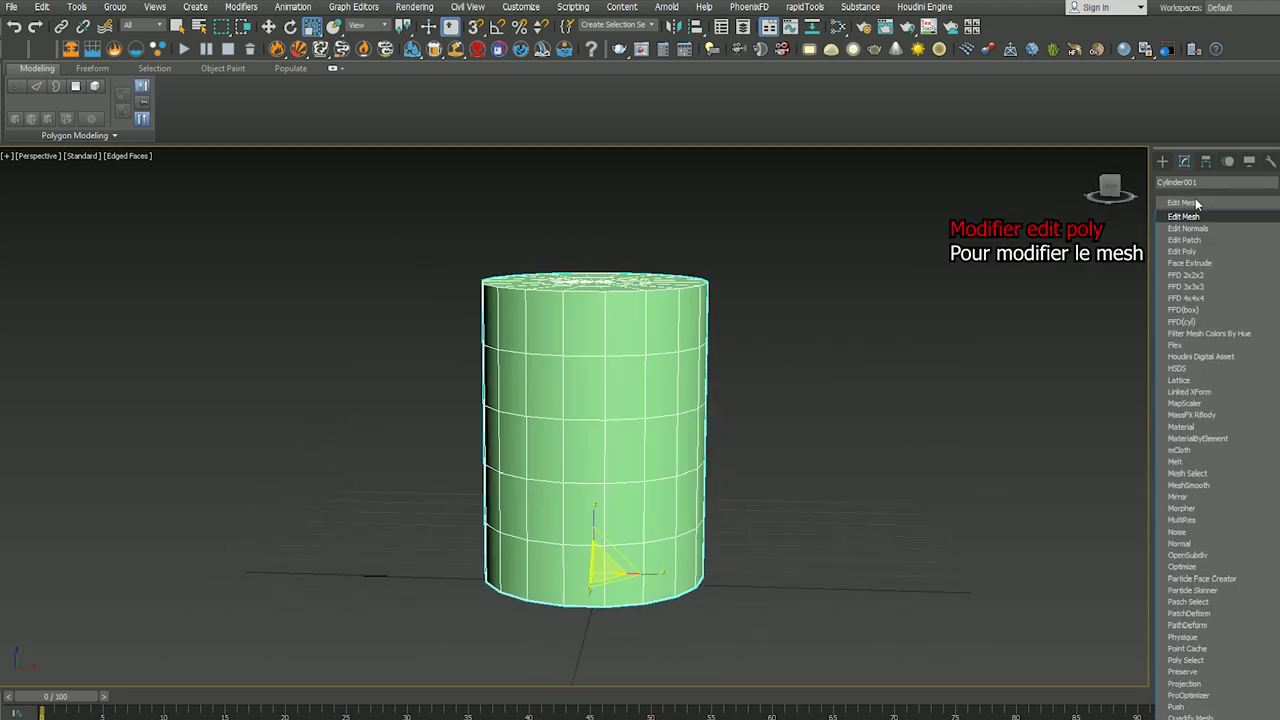
left_click(1198, 250)
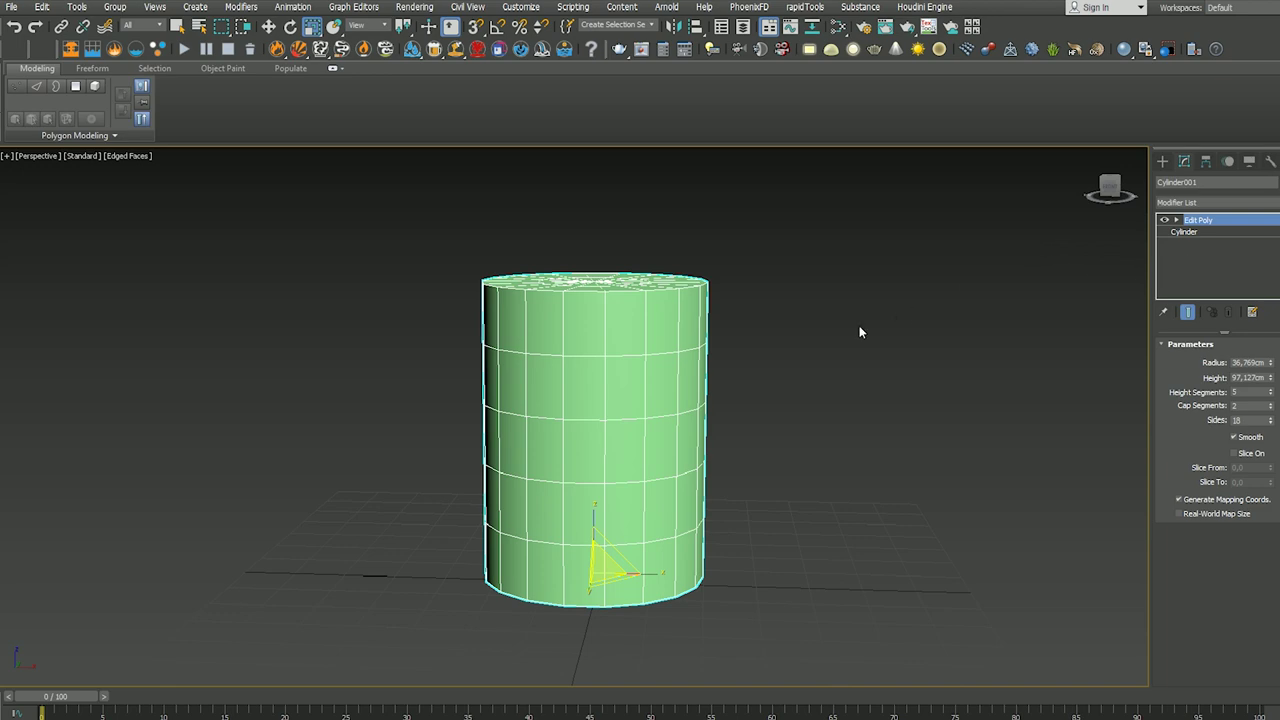
left_click(1187, 452)
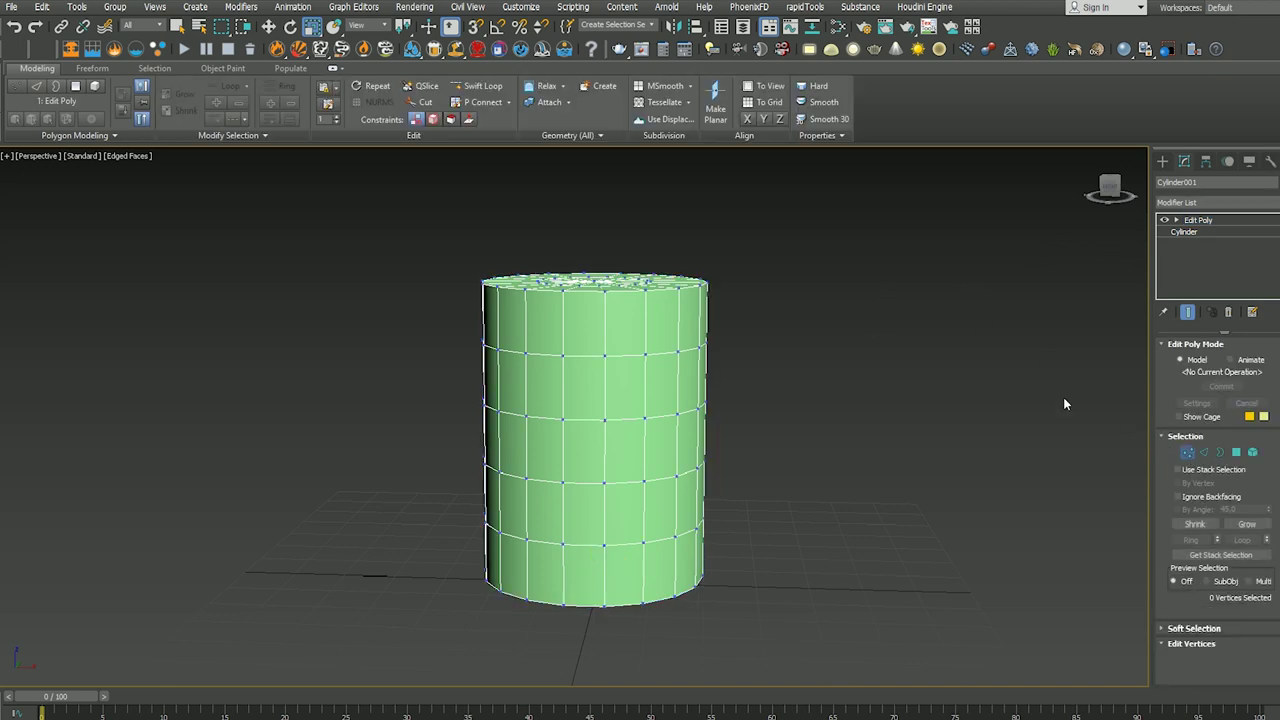
middle_click_drag(535, 260, 495, 278, "alt")
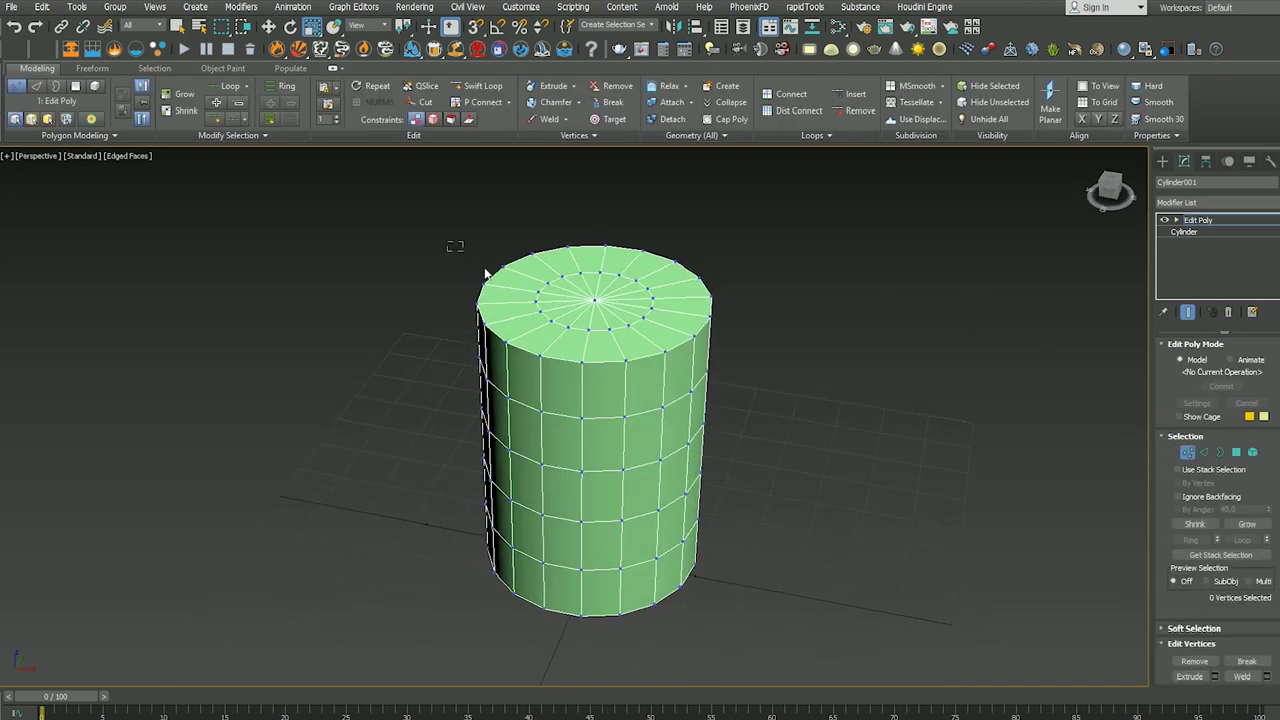
left_click_drag(556, 248, 620, 328)
mouse_move(590, 290)
middle_mouse_down("alt")
mouse_move(617, 226)
mouse_move(400, 234)
mouse_move(406, 246)
middle_mouse_up("alt")
left_click(408, 235)
Step: Switch to an orthographic front view and box-select the top row of vertices
left_click(1109, 186)
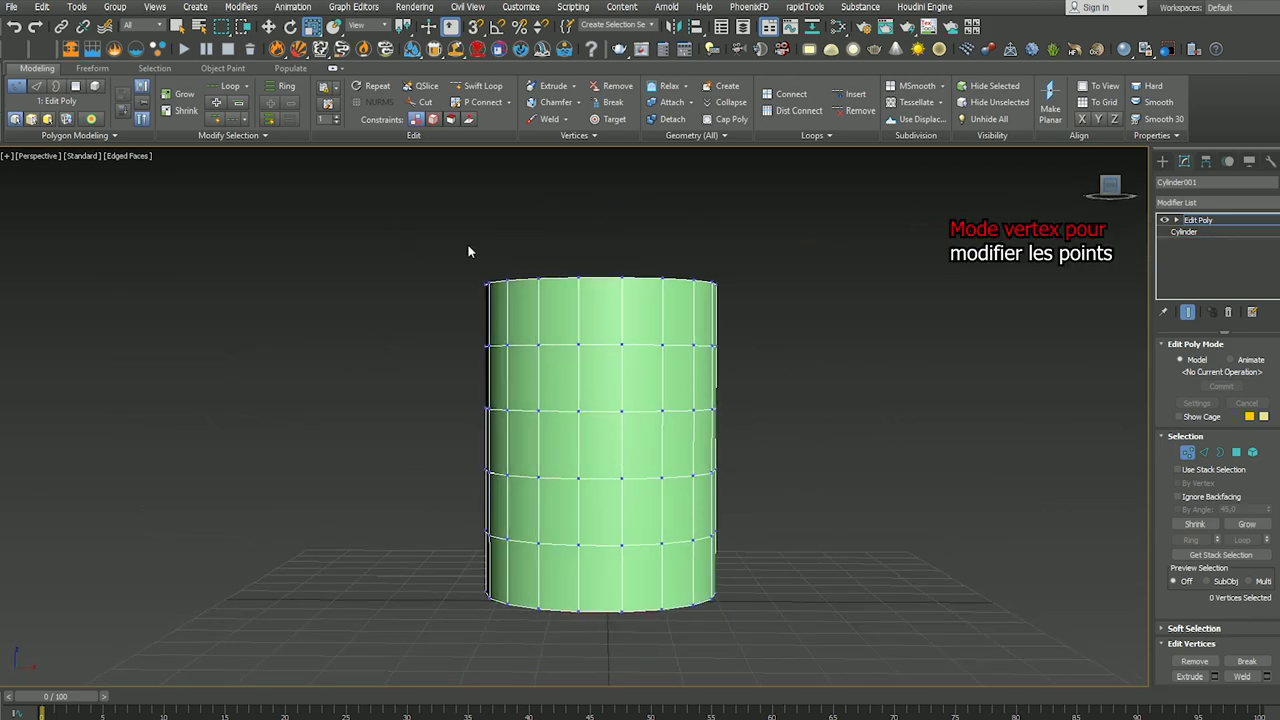
left_click_drag(366, 242, 774, 300)
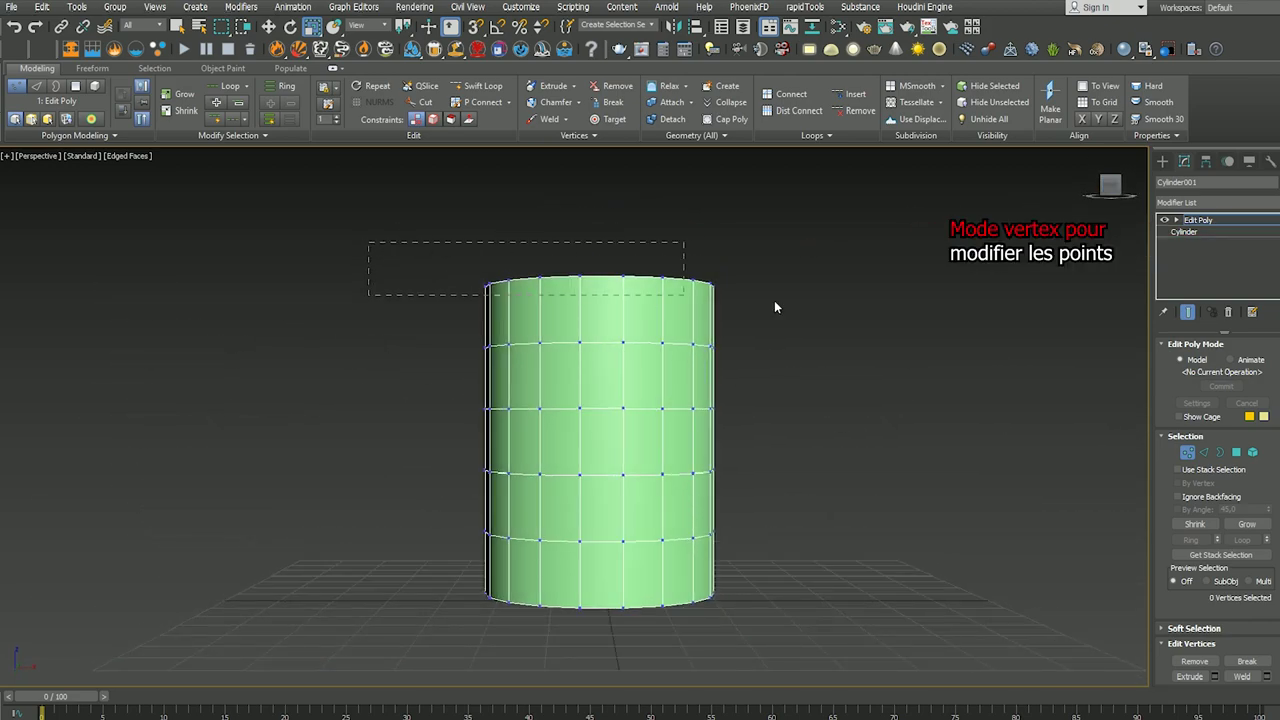
left_click(38, 157)
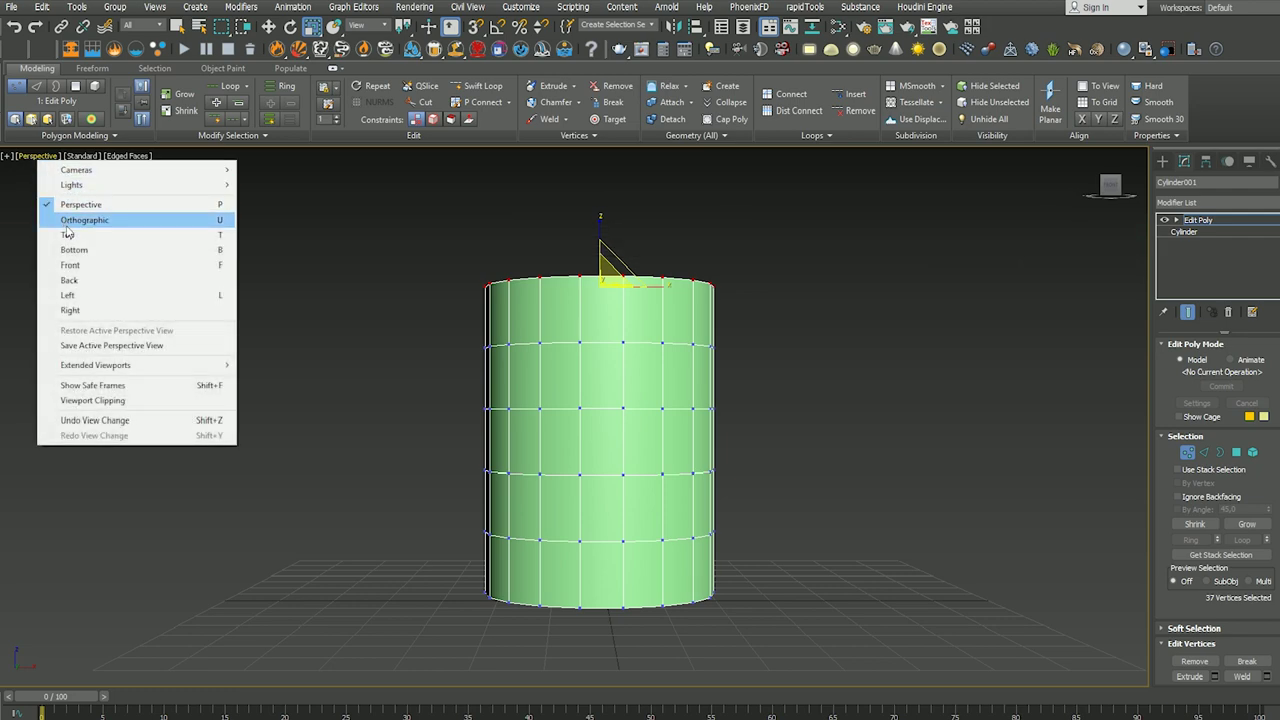
left_click(68, 220)
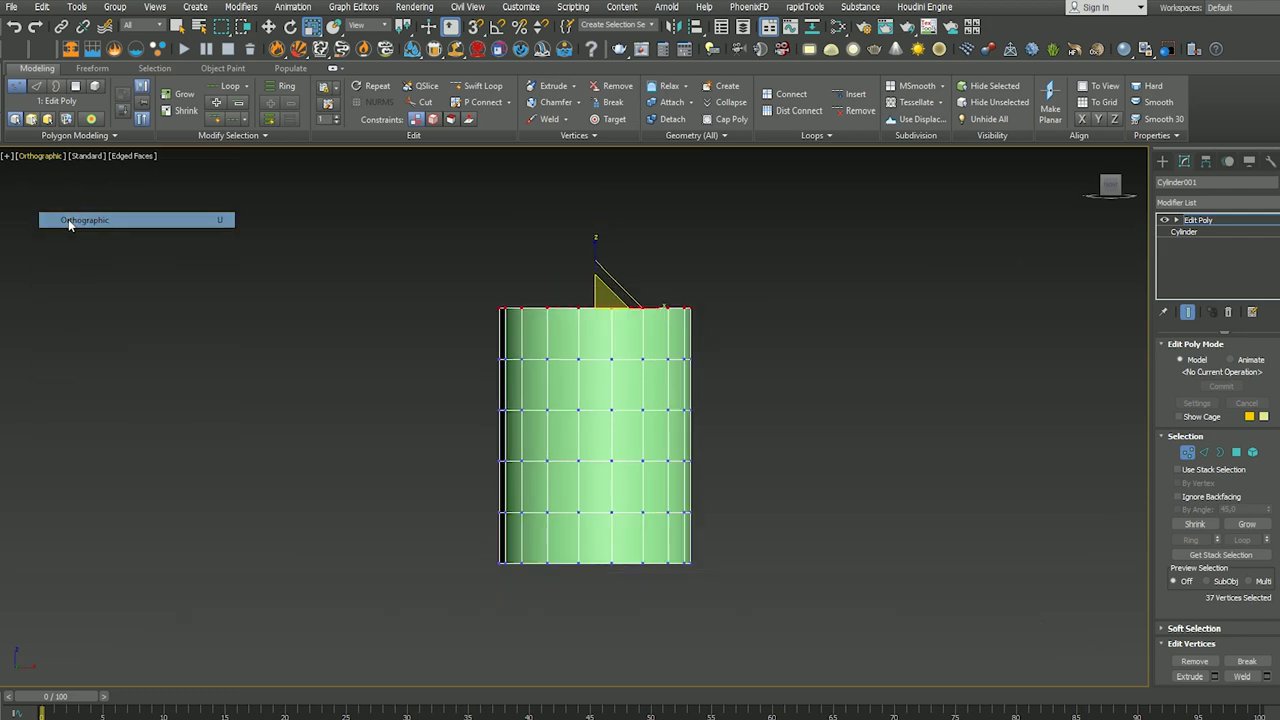
left_click(446, 281)
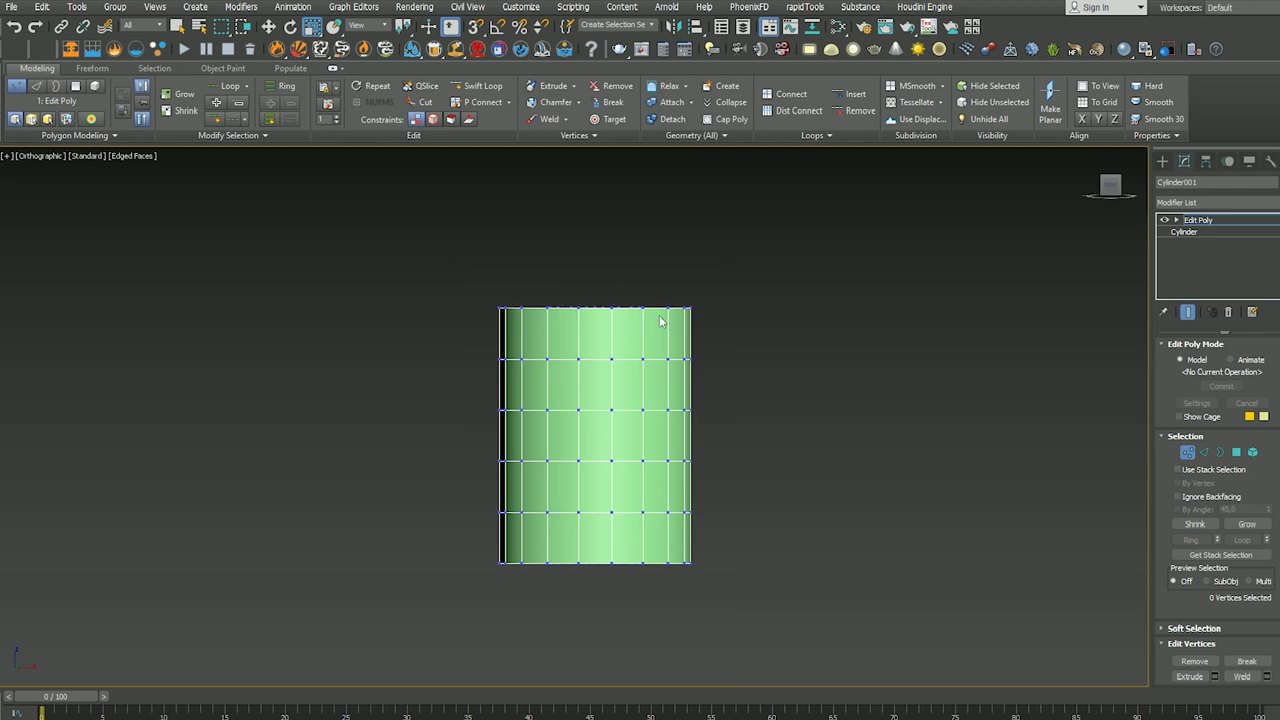
left_click_drag(440, 245, 837, 649)
mouse_move(446, 250)
left_mouse_down()
mouse_move(685, 333)
mouse_move(686, 297)
left_mouse_up()
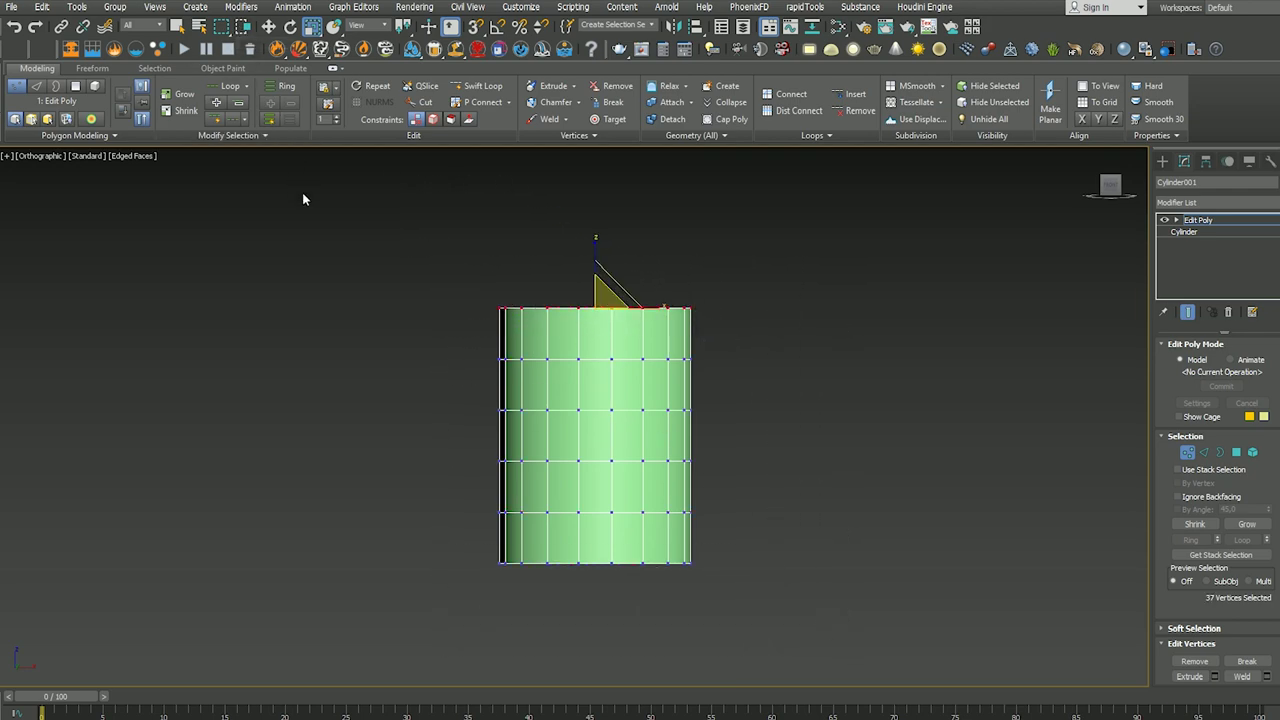
Step: Raise the top vertices, nudge the bottom row lower, and deselect all vertices
key("w")
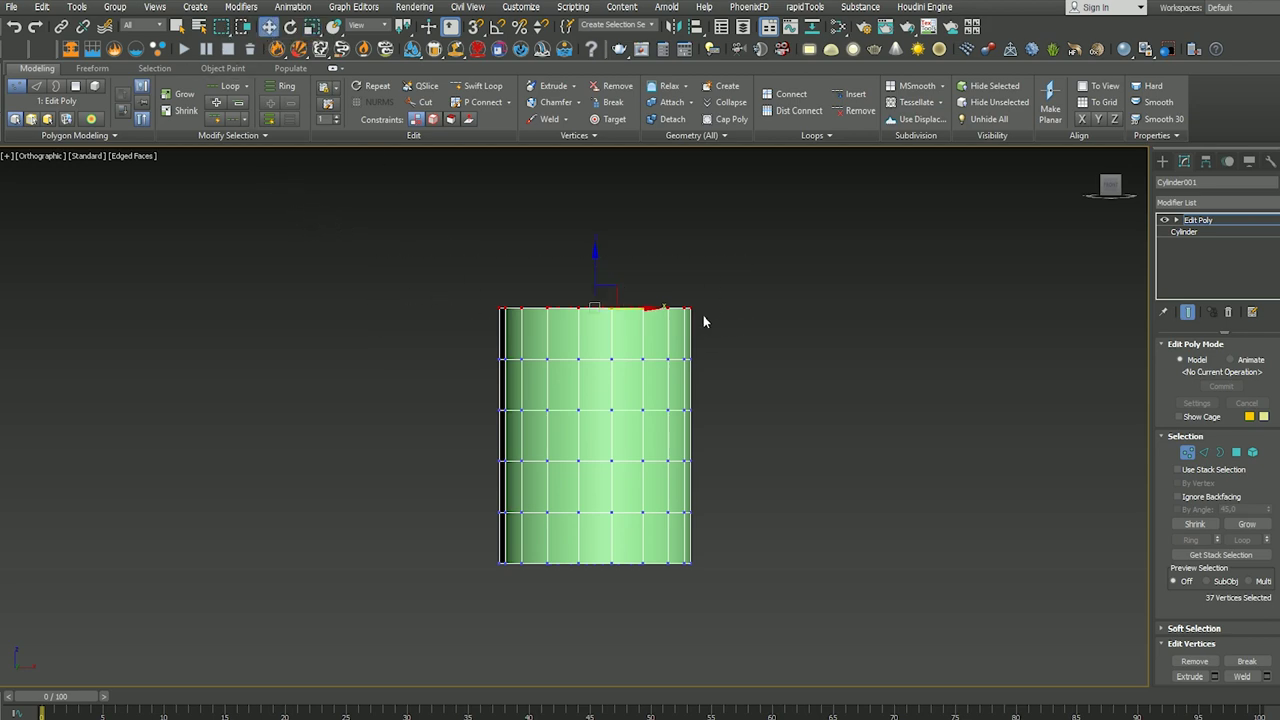
left_click_drag(601, 270, 599, 247)
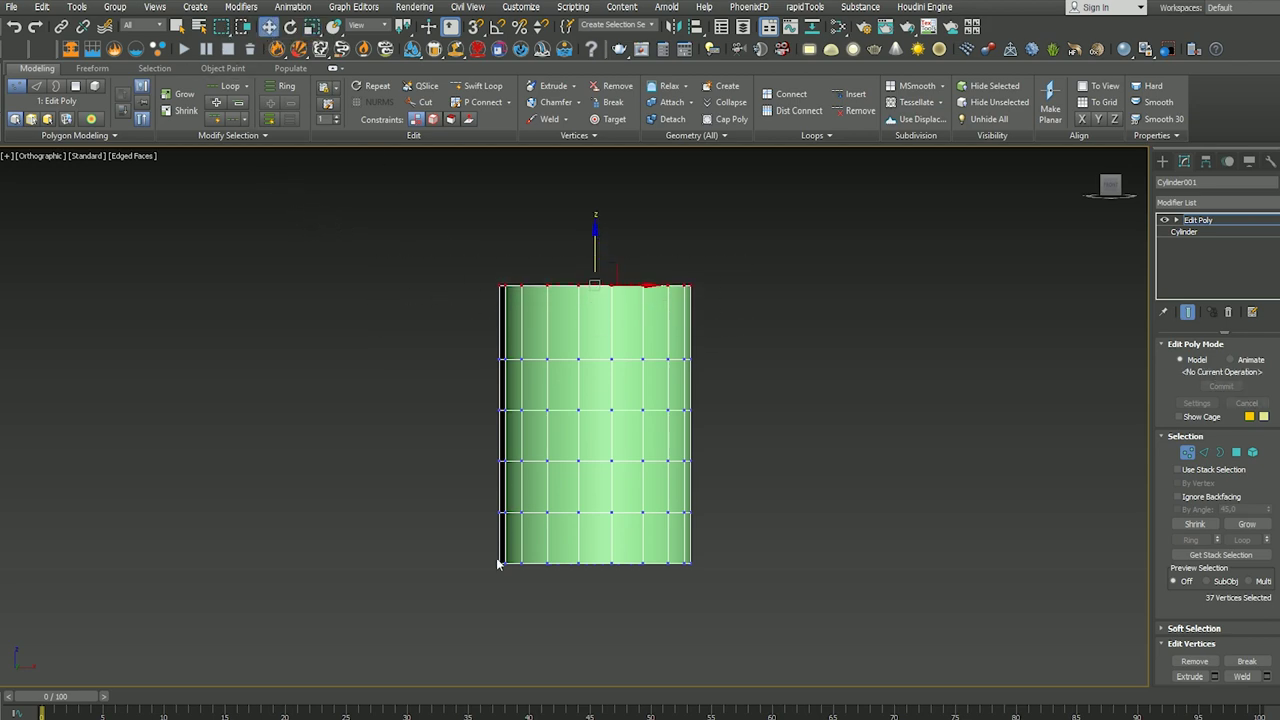
left_click_drag(515, 565, 744, 614)
left_click_drag(611, 529, 604, 545)
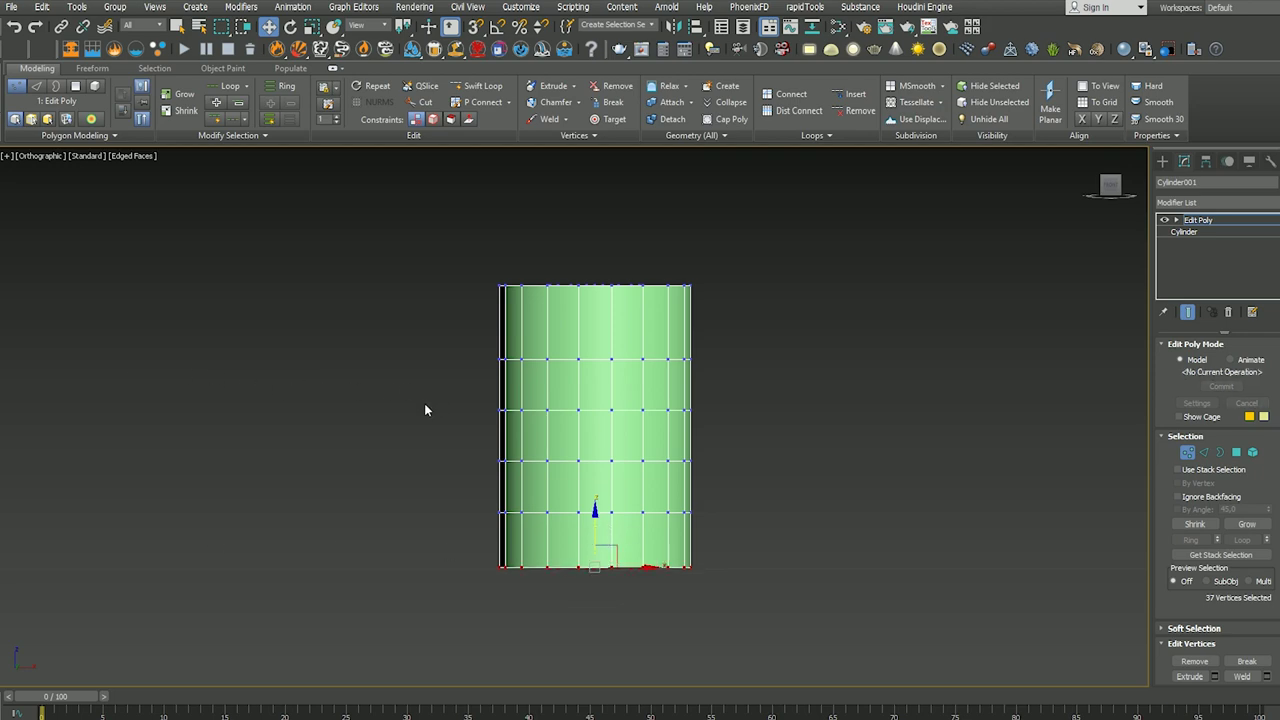
left_click(340, 384)
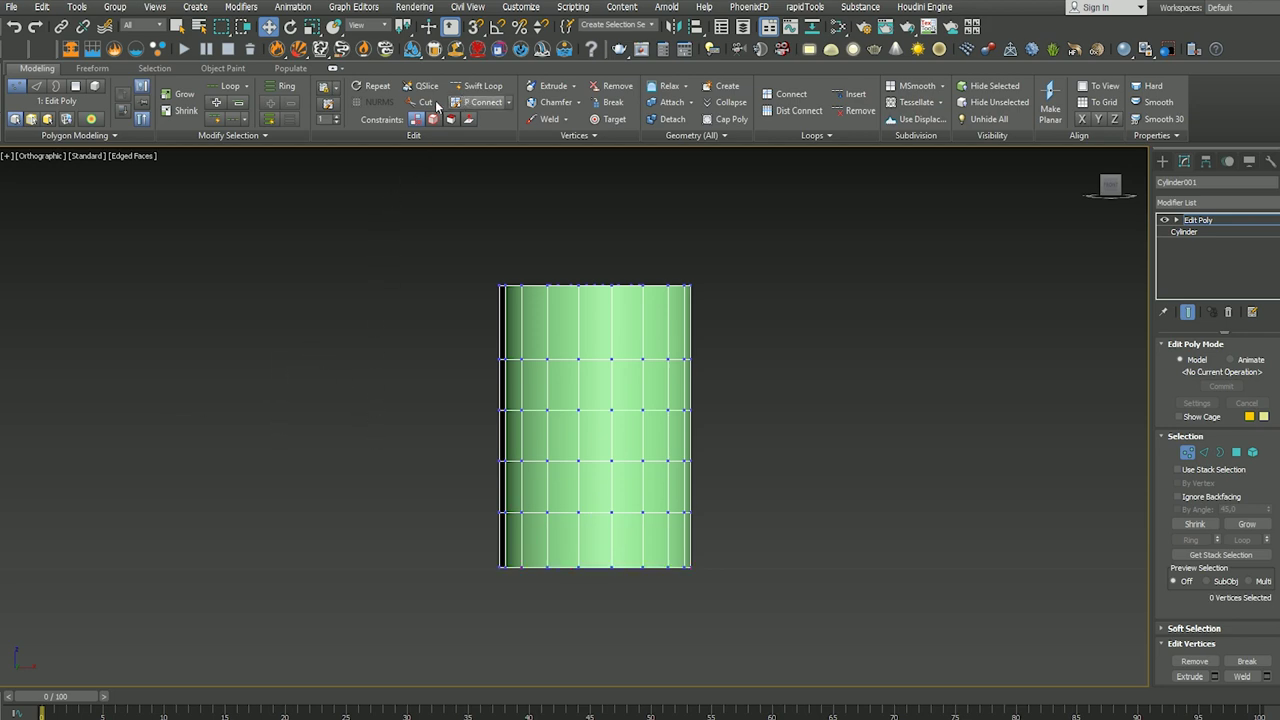
Step: Insert a Swift Loop edge loop near the cylinder's top
left_click(478, 86)
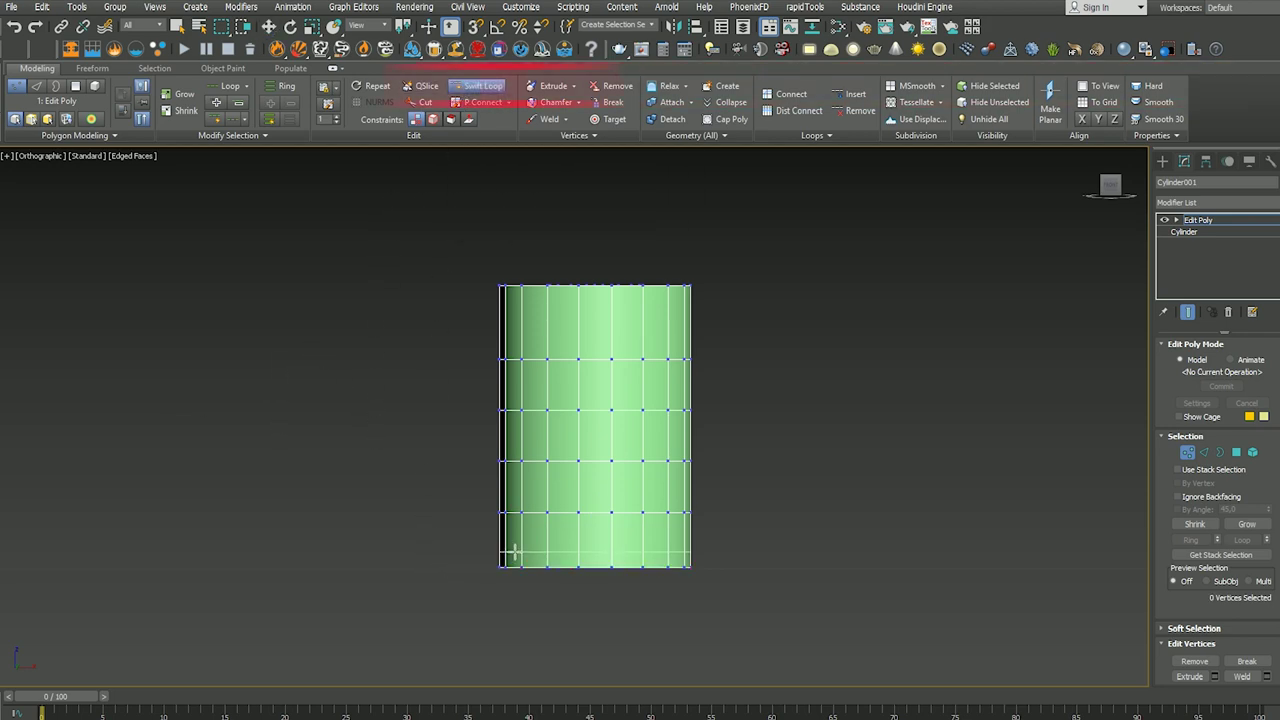
left_click(483, 86)
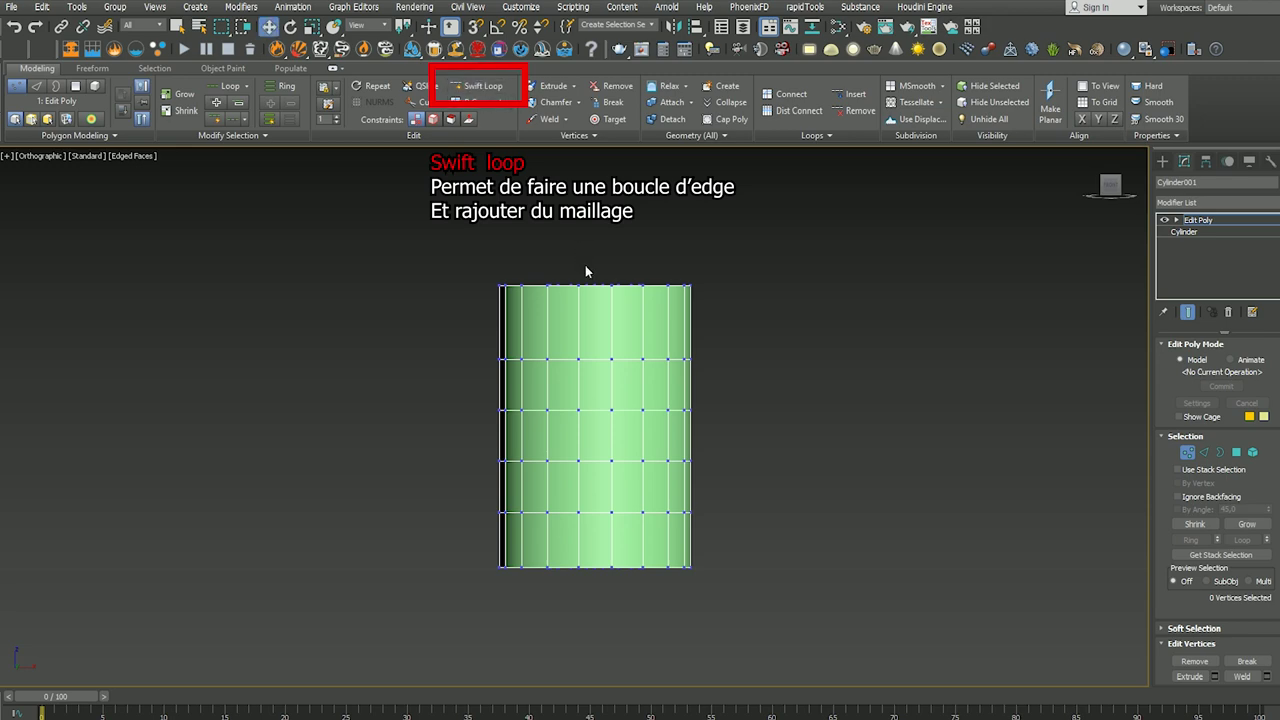
left_click(478, 88)
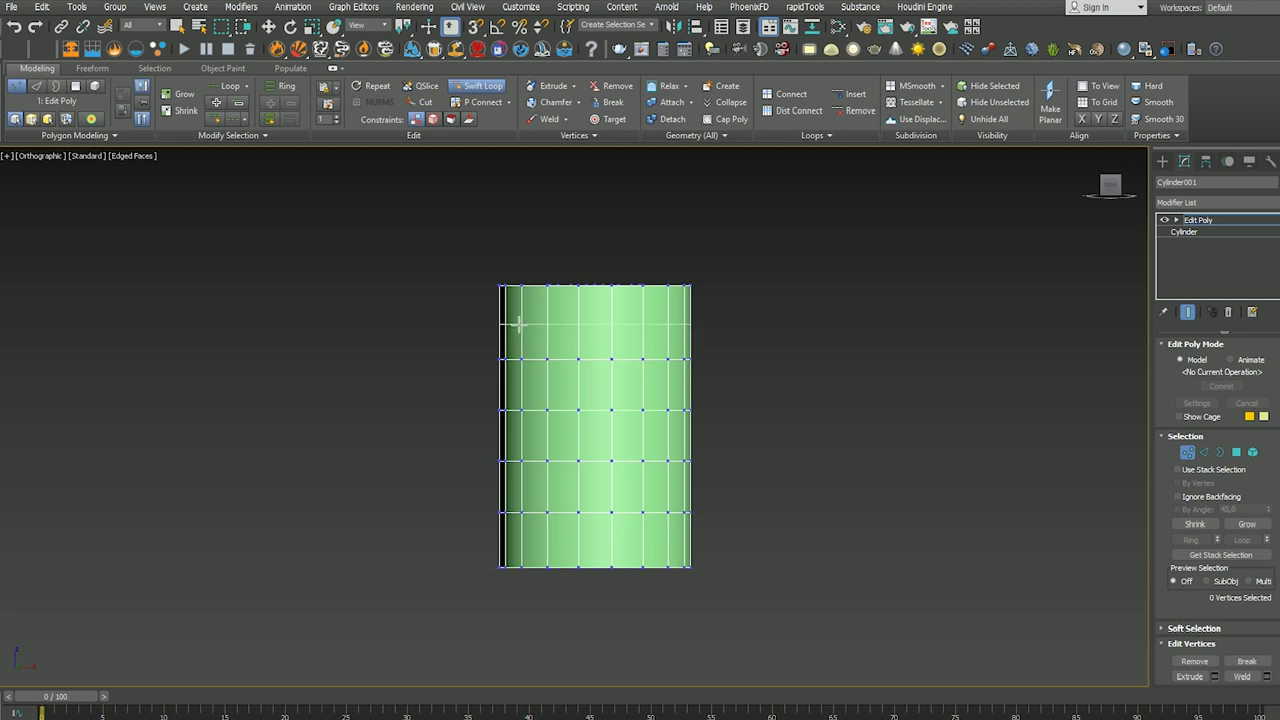
left_click(518, 319)
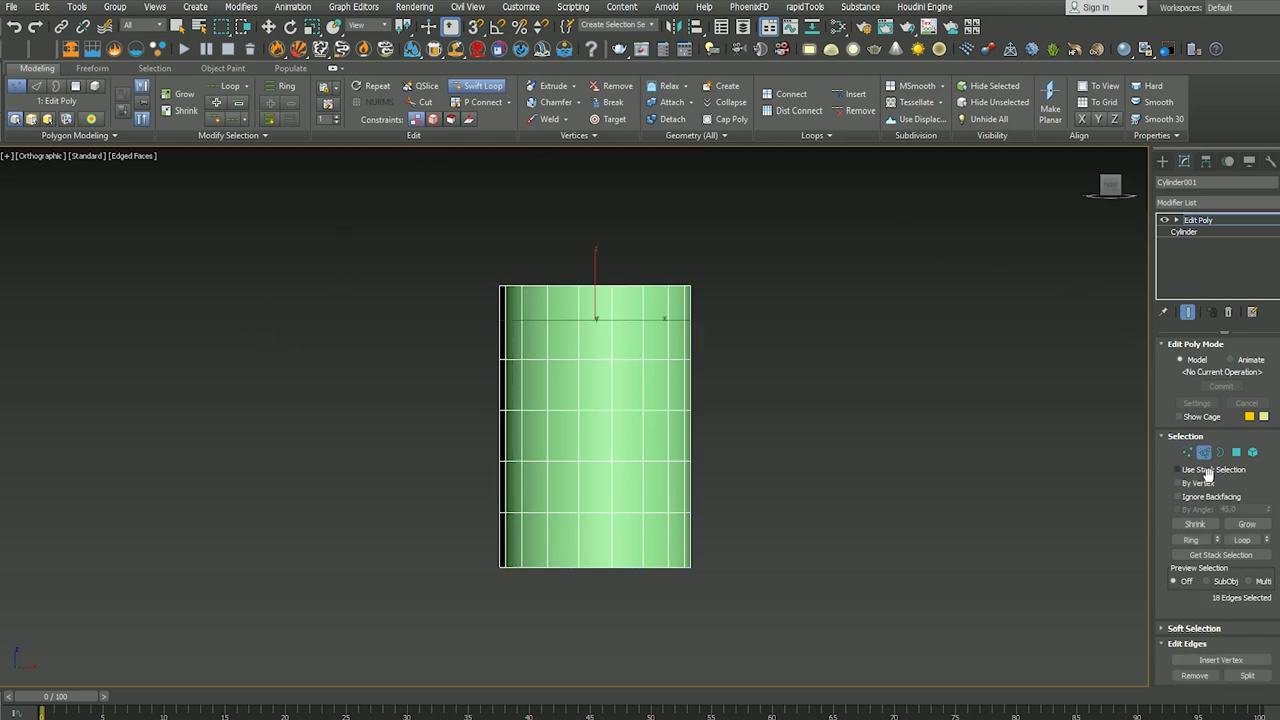
Step: Select the top vertex ring and uniformly scale it inward to form the shoulder
left_click(1187, 452, "ctrl")
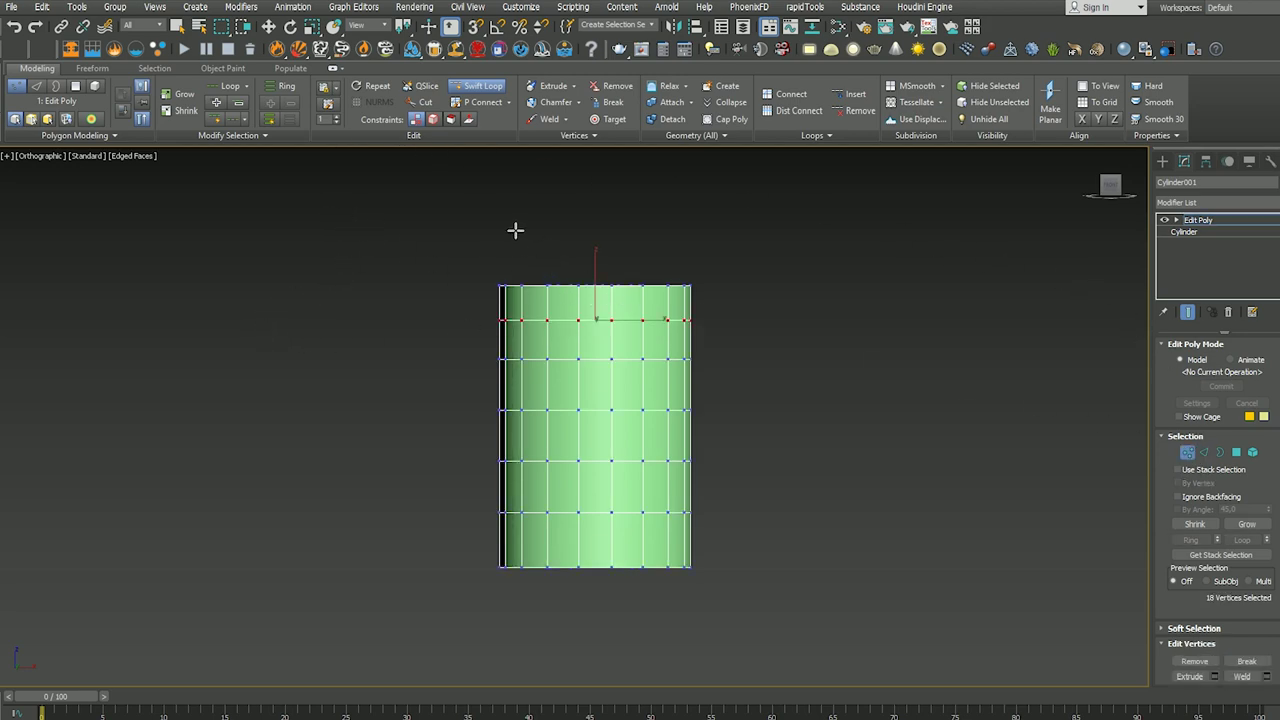
key("w")
left_click_drag(675, 300, 676, 300)
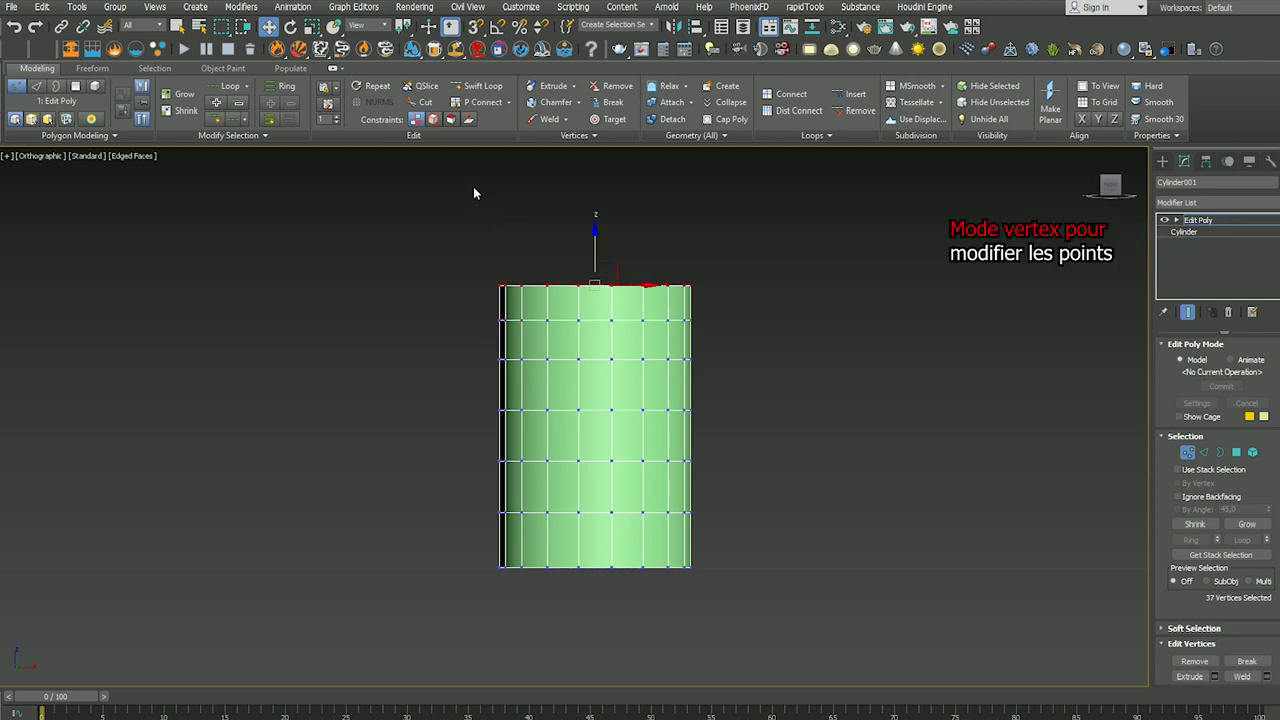
middle_click_drag(480, 208, 370, 228, "alt")
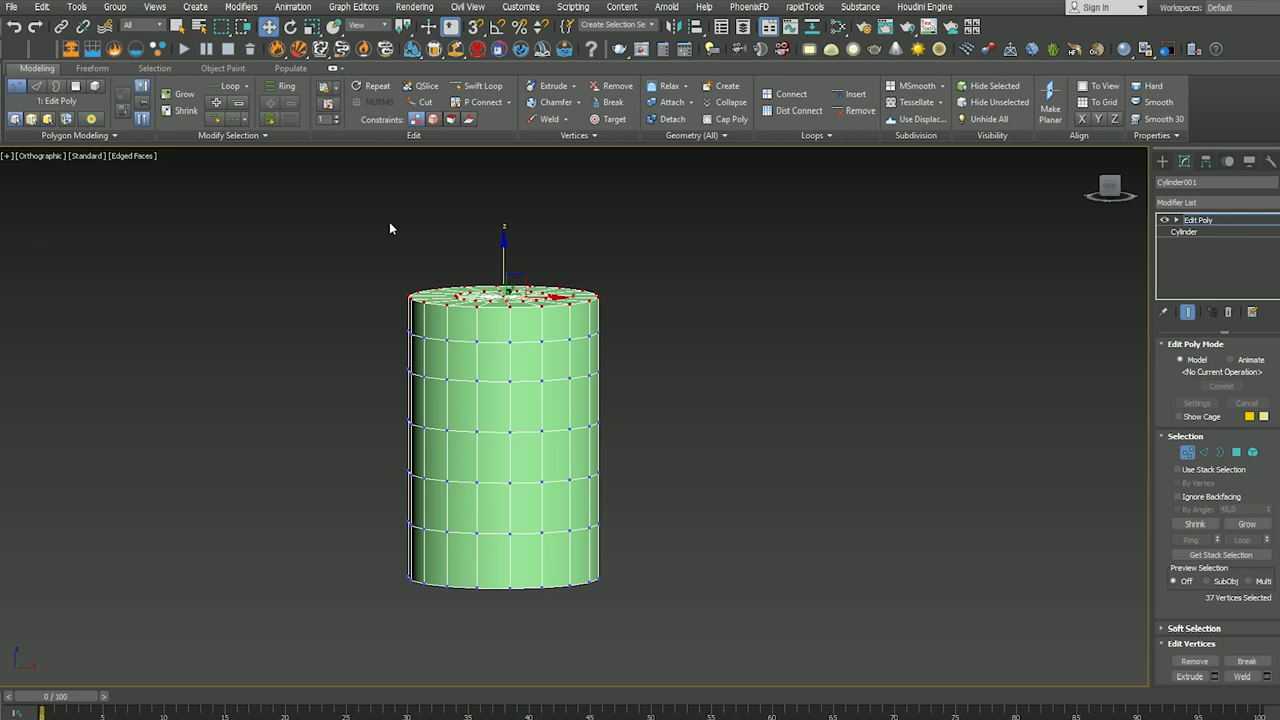
middle_click_drag(406, 212, 366, 283, "alt")
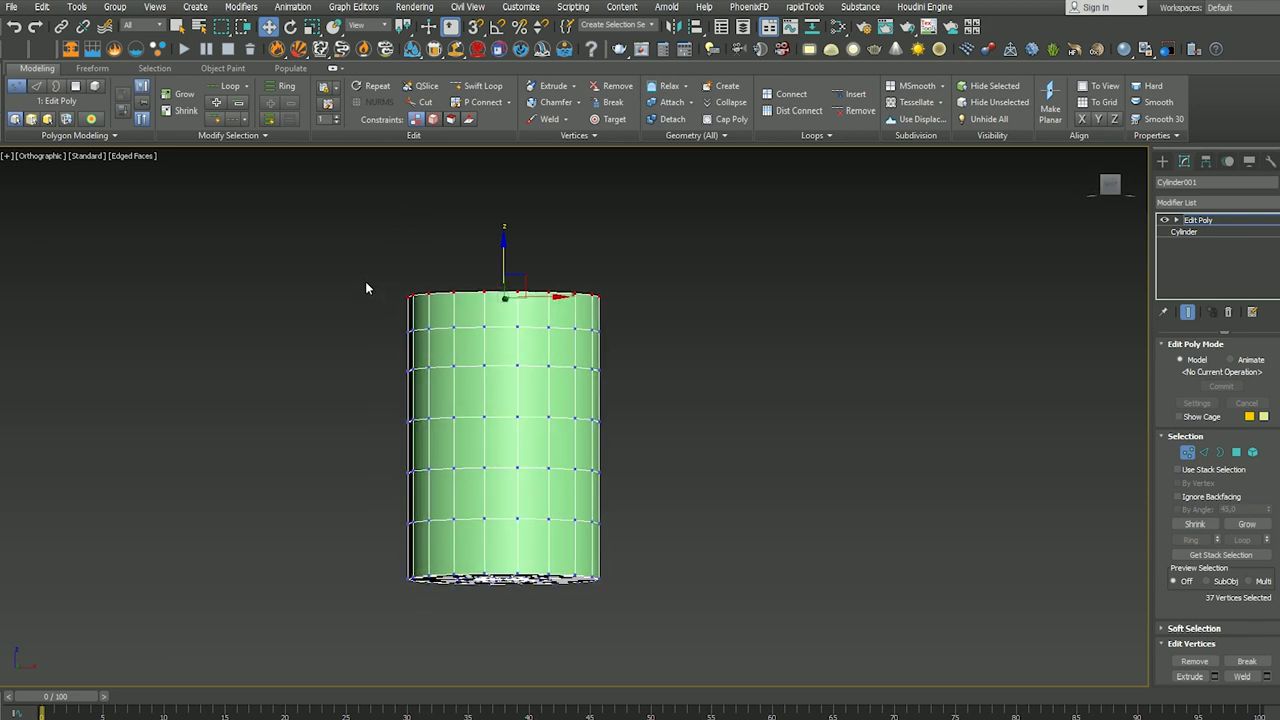
left_click(311, 27)
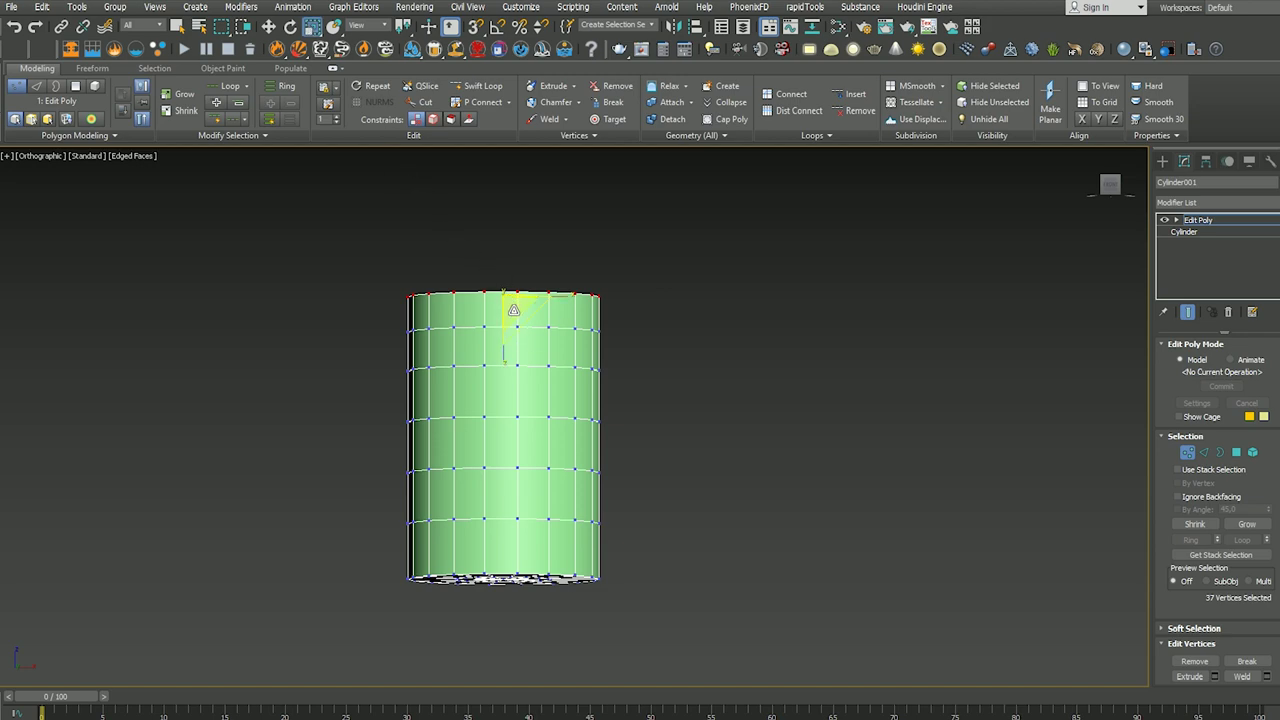
left_click_drag(511, 307, 505, 321)
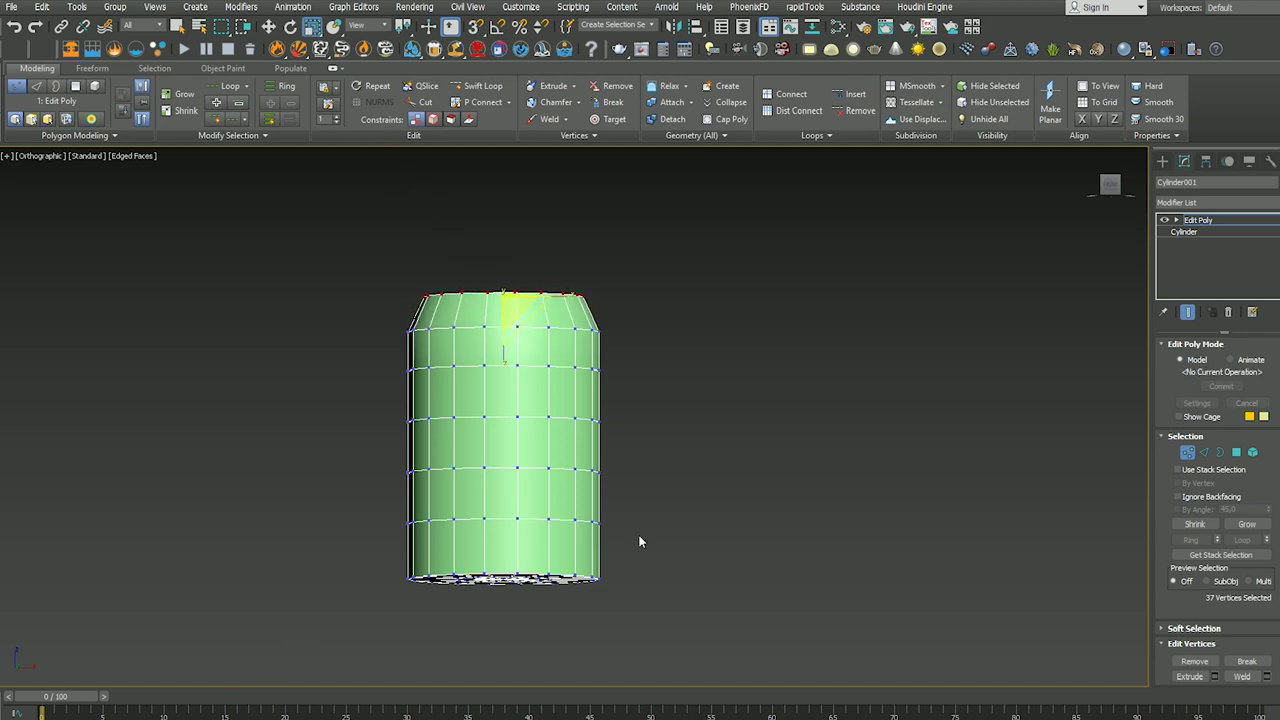
Step: Try tapering the bottom vertex ring, then undo it so the base stays straight
middle_click_drag(640, 541, 946, 424, "alt")
left_click_drag(513, 638, 576, 631)
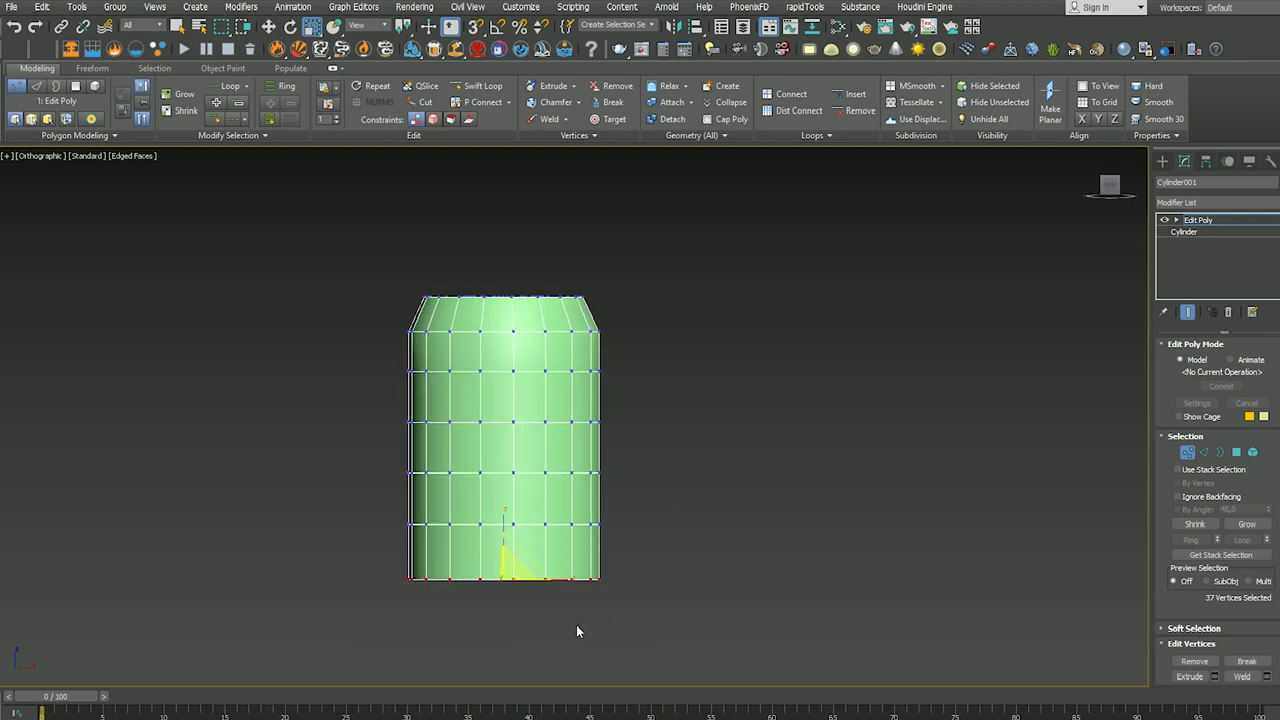
left_click_drag(510, 571, 502, 585)
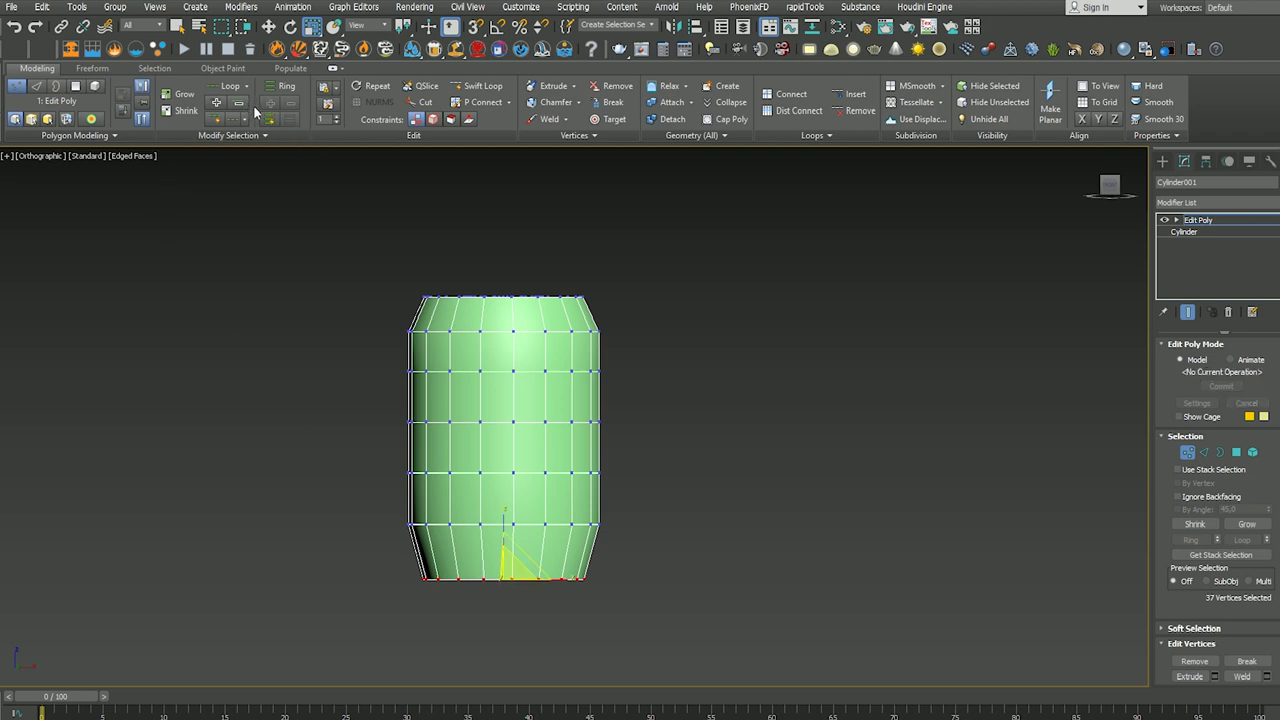
key("ctrl+z")
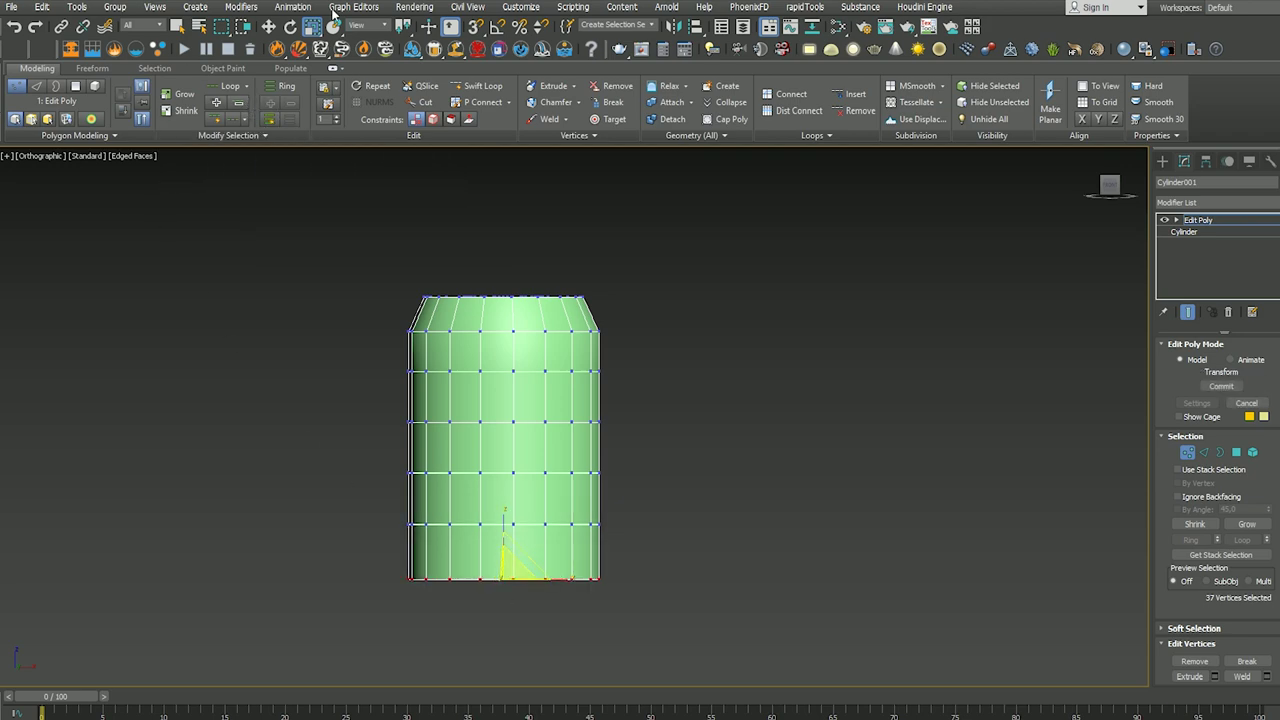
left_click(443, 103)
left_click(483, 85)
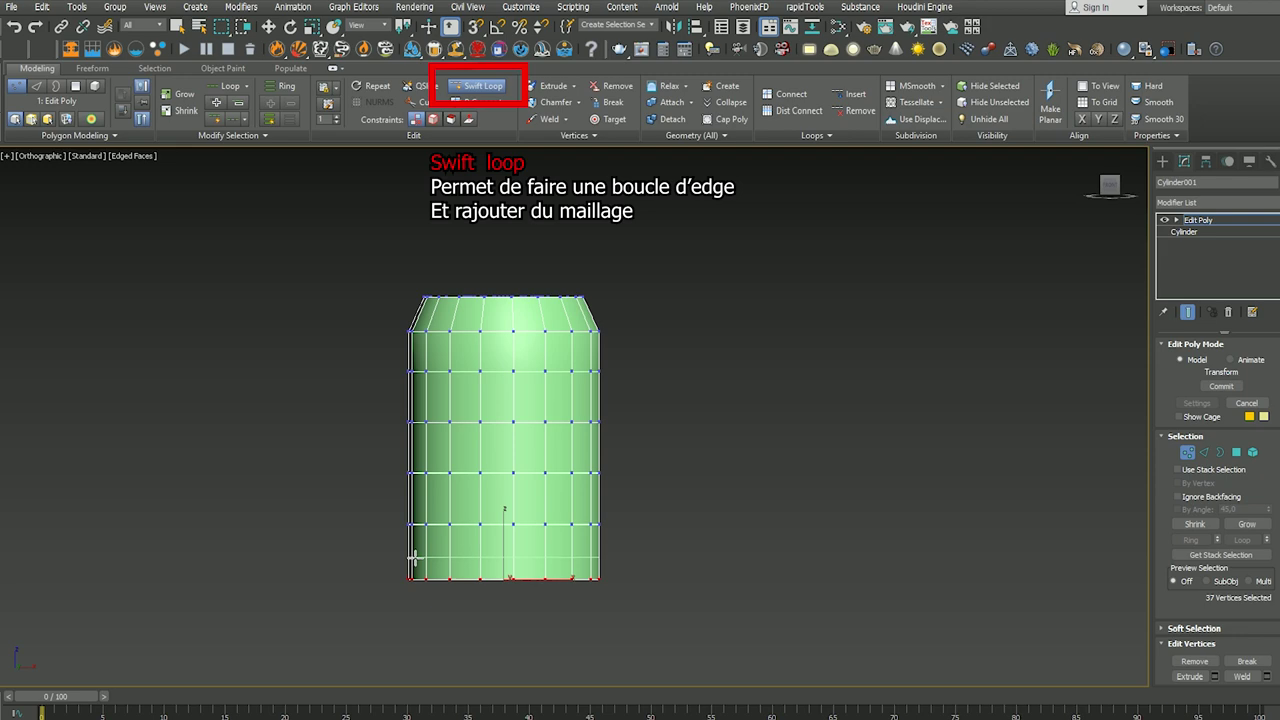
Step: Insert a Swift Loop edge loop near the cylinder's bottom
left_click(413, 553)
key("2")
right_click(296, 544)
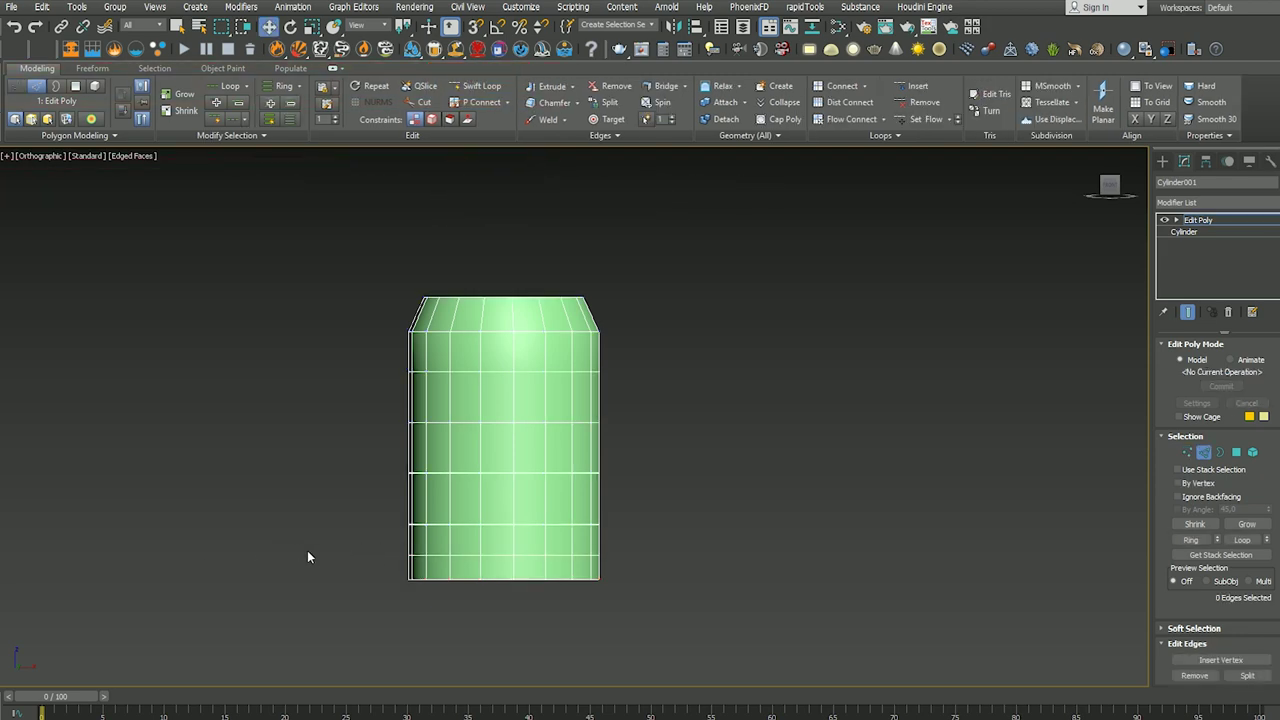
Step: Scale the bottom vertex rows inward to taper the base like the top
left_click(1188, 453)
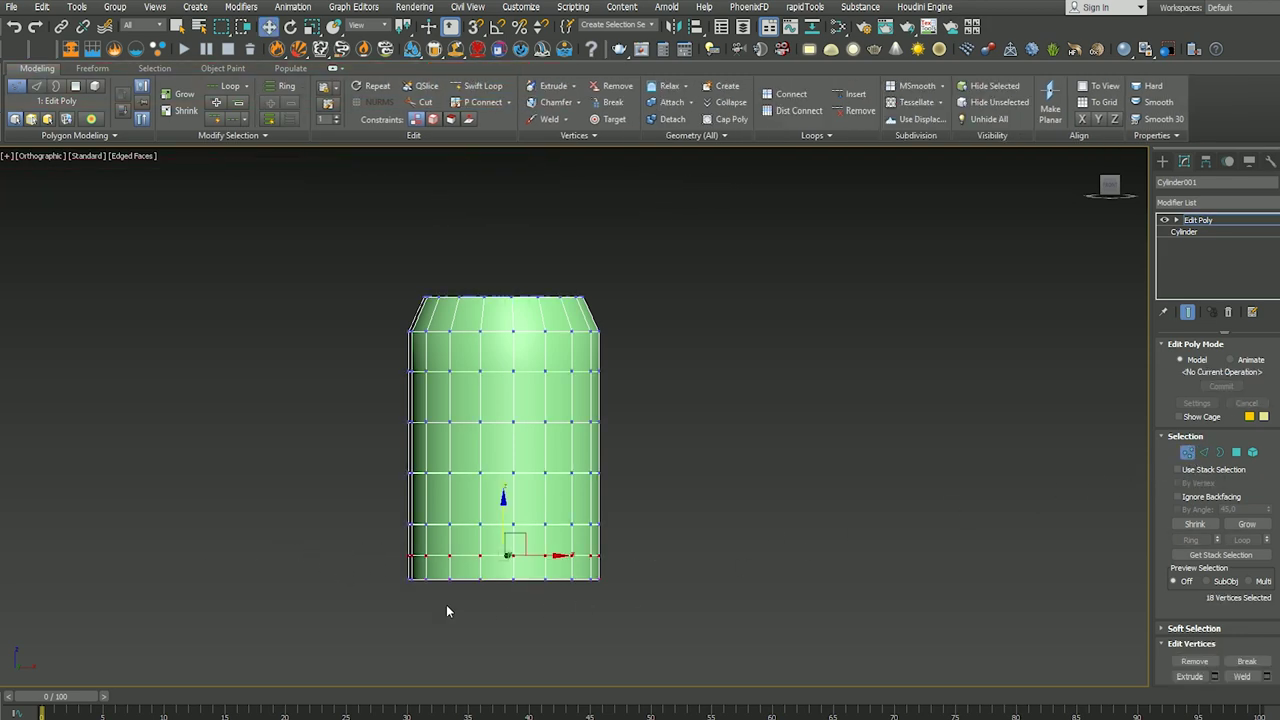
left_click_drag(610, 640, 545, 598)
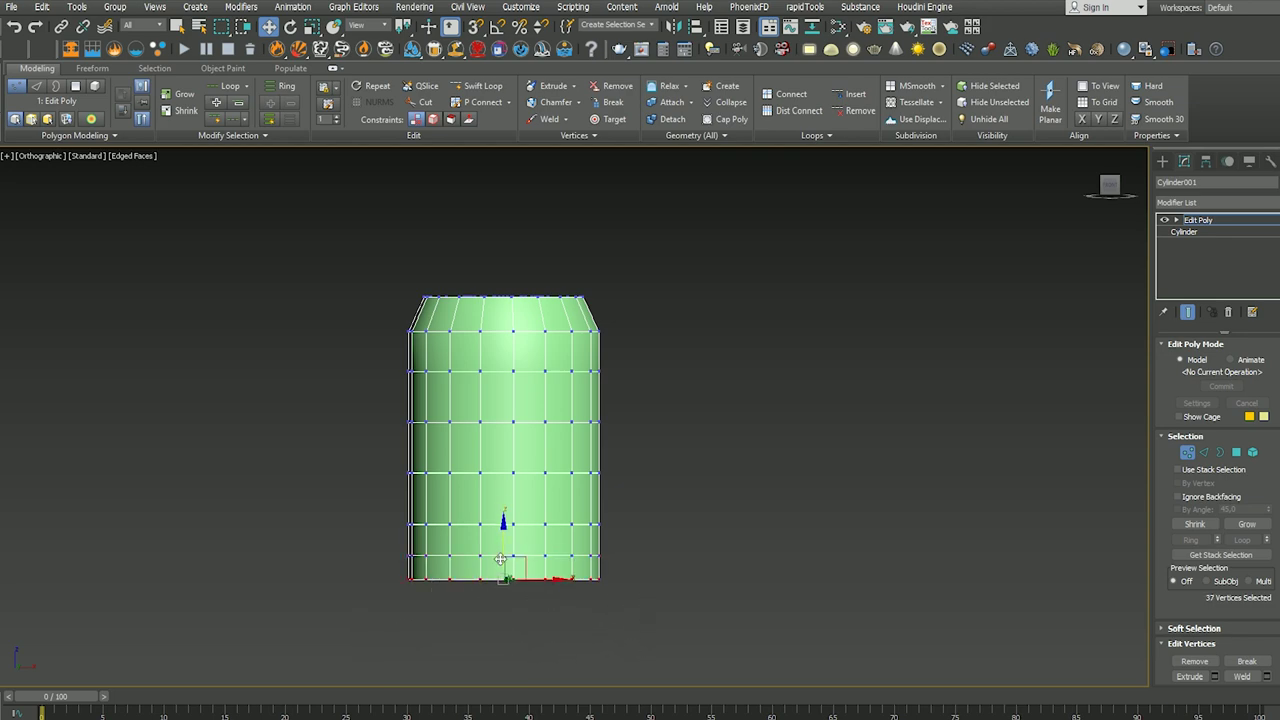
key("r")
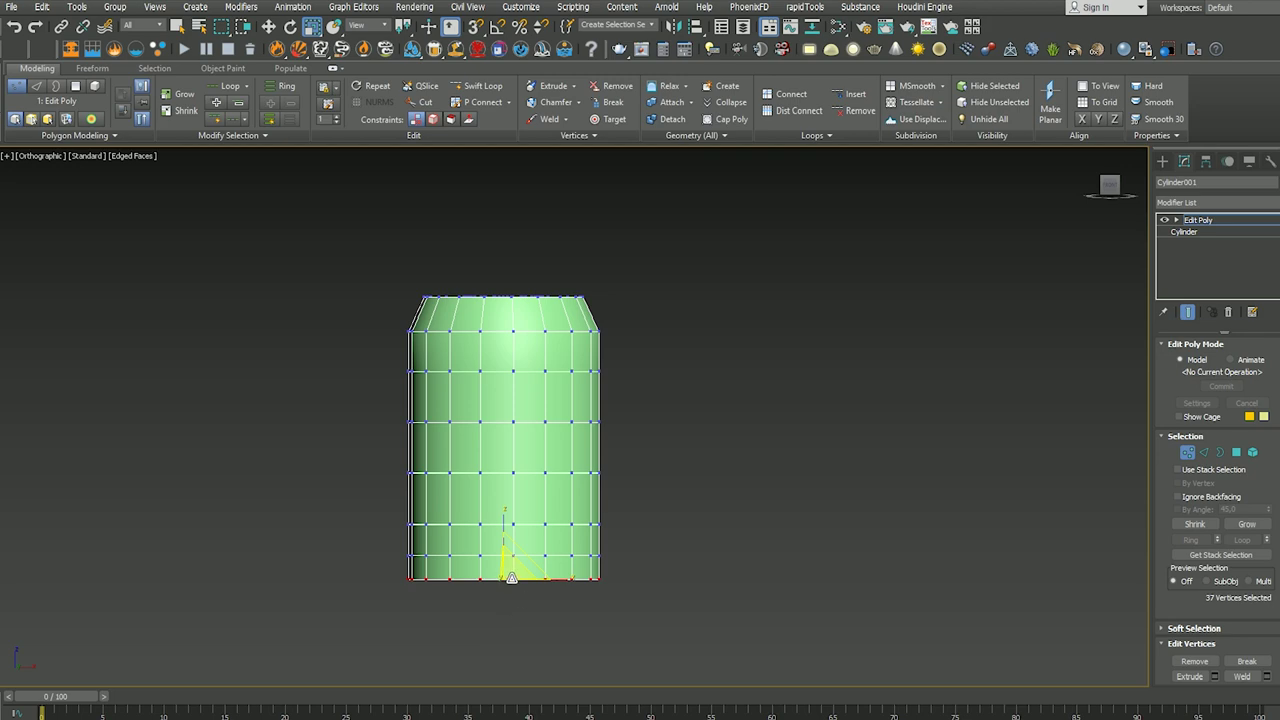
left_click_drag(511, 578, 486, 583)
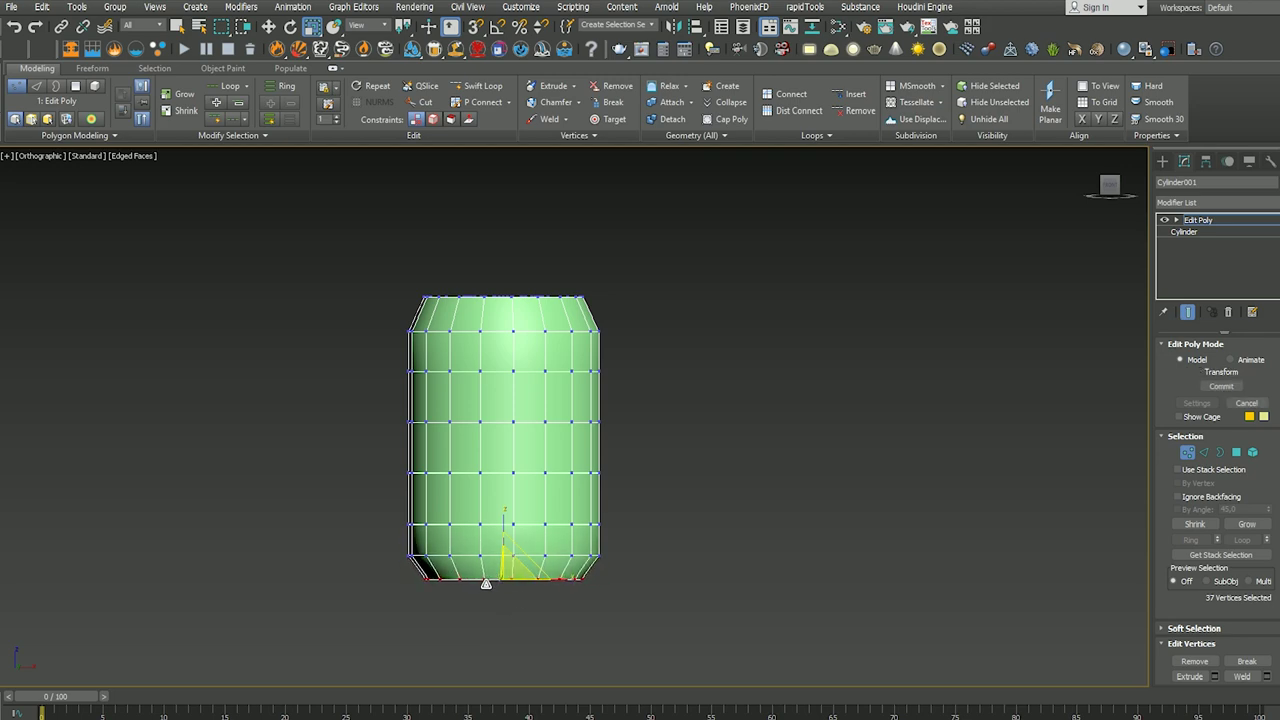
left_click_drag(486, 583, 488, 581)
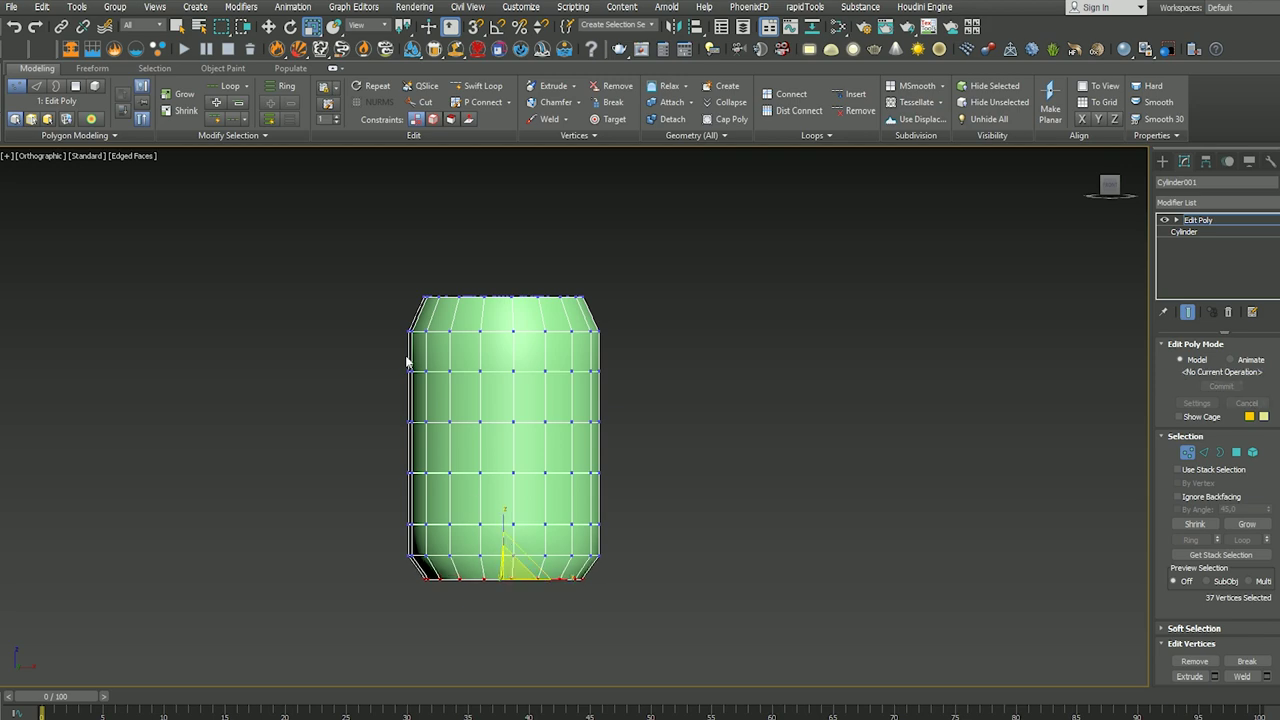
left_click_drag(395, 271, 632, 306)
Step: Move the top vertex rows slightly up and the bottom row slightly down along Z
left_click(268, 28)
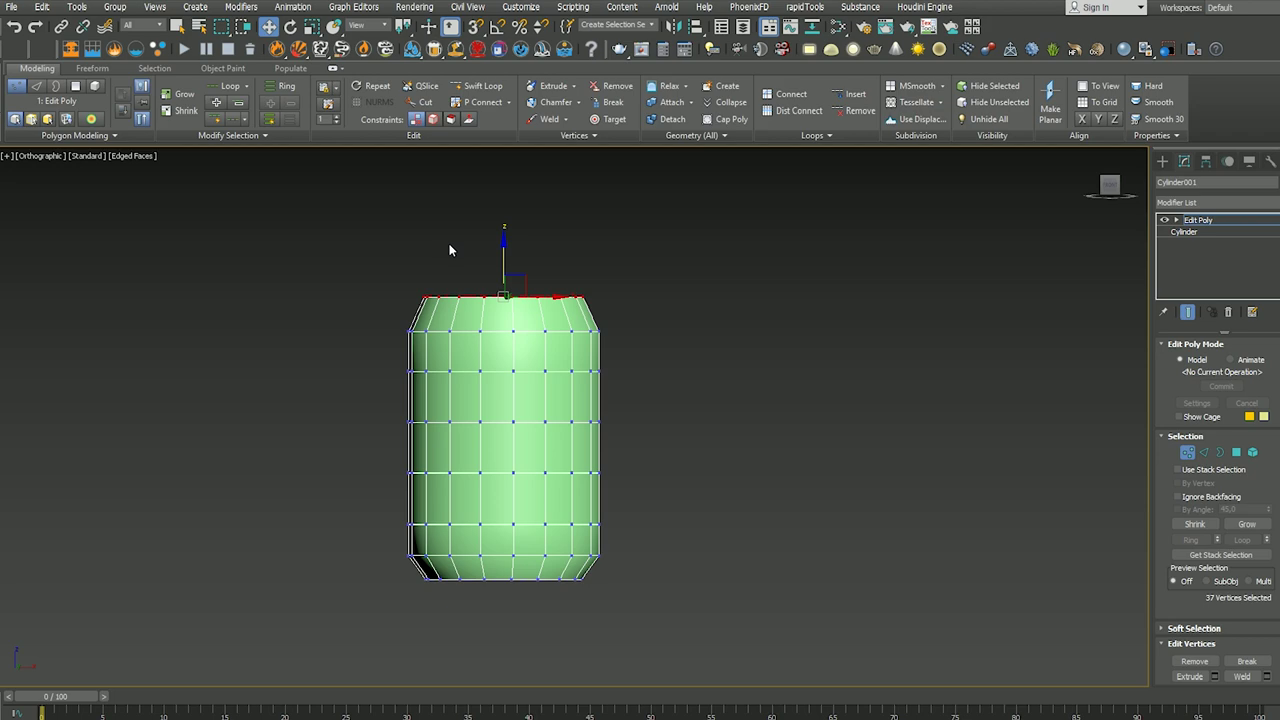
left_click_drag(499, 256, 498, 247)
mouse_move(576, 662)
left_mouse_down()
mouse_move(515, 644)
mouse_move(620, 655)
left_mouse_up()
left_click_drag(503, 554, 496, 556)
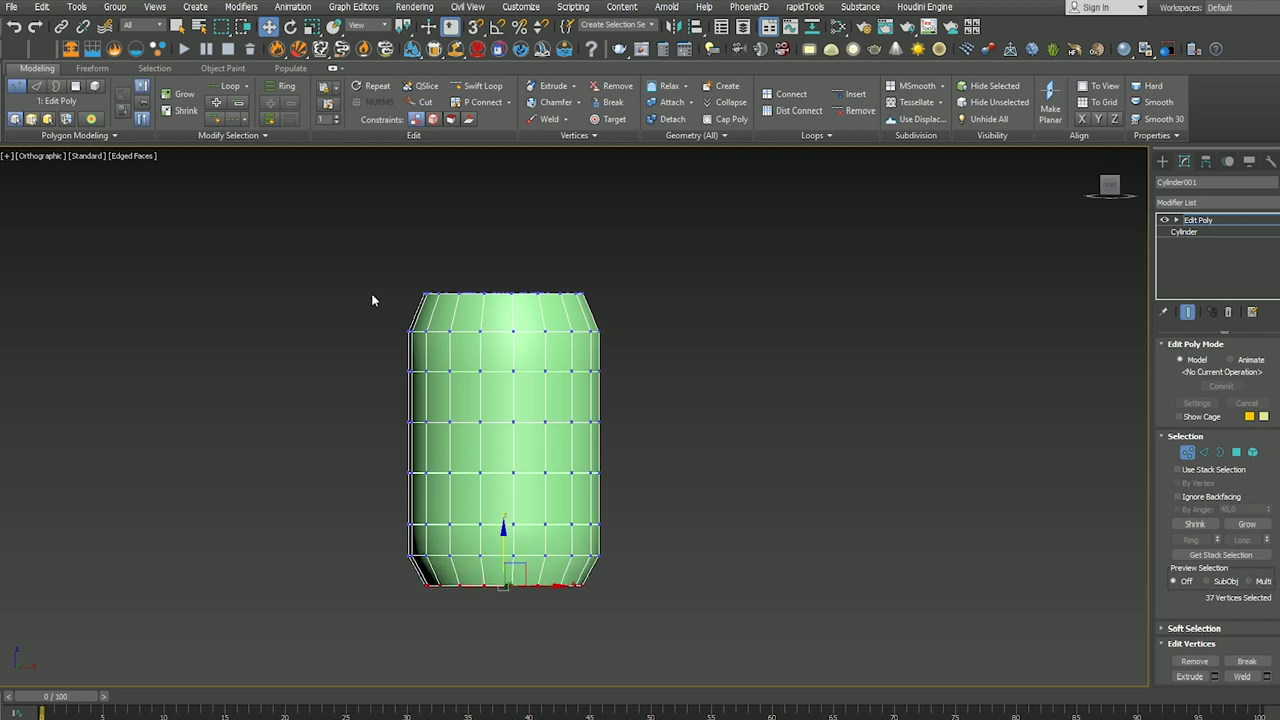
left_click_drag(590, 314, 521, 318)
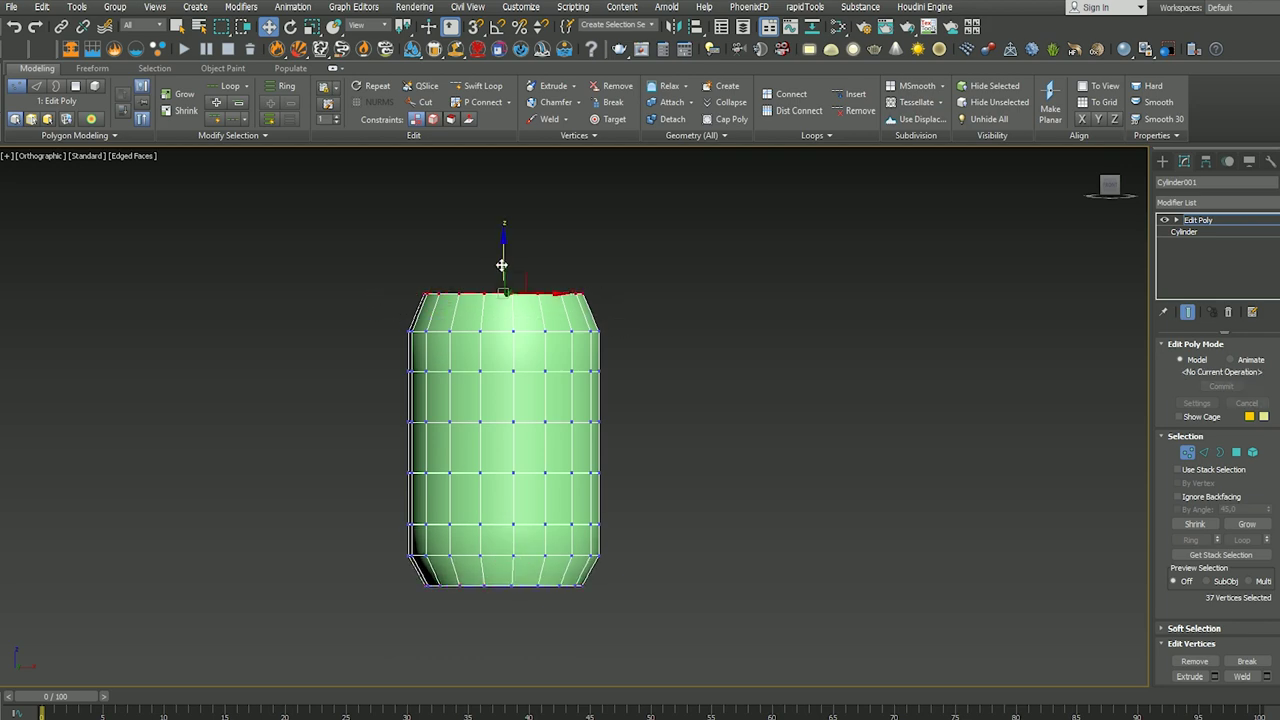
left_click_drag(501, 263, 502, 260)
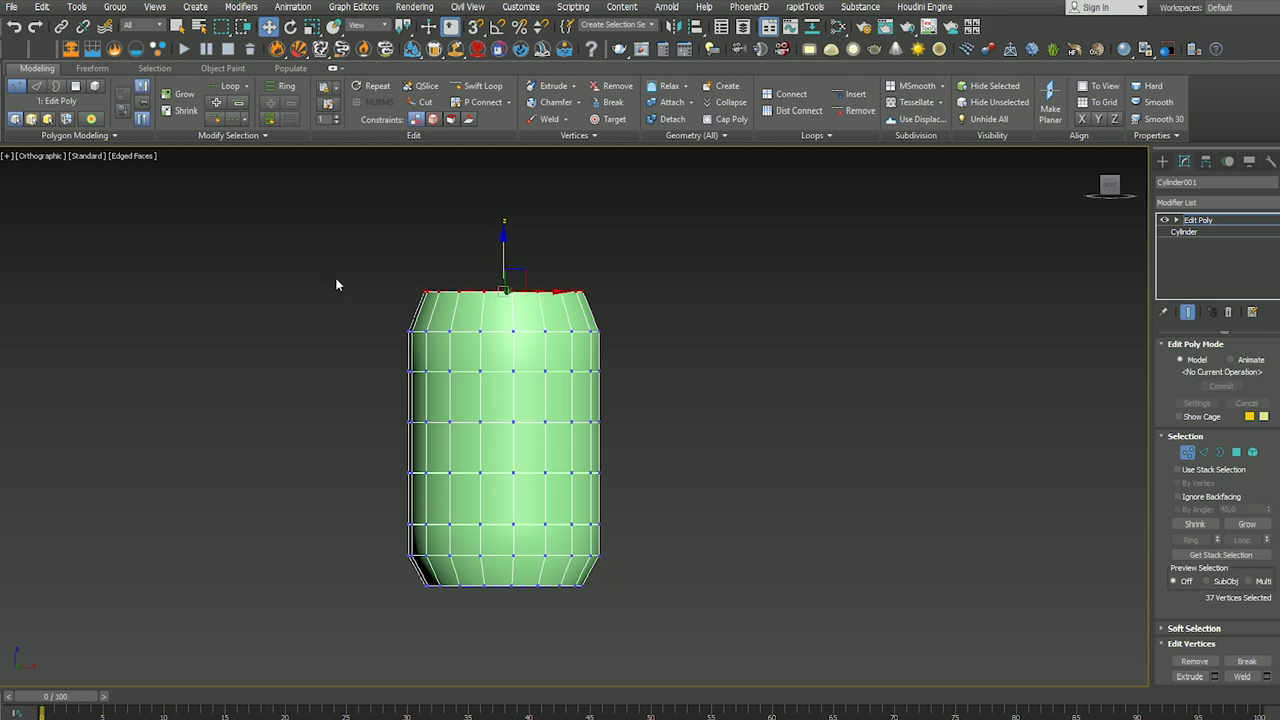
left_click_drag(621, 657, 620, 658)
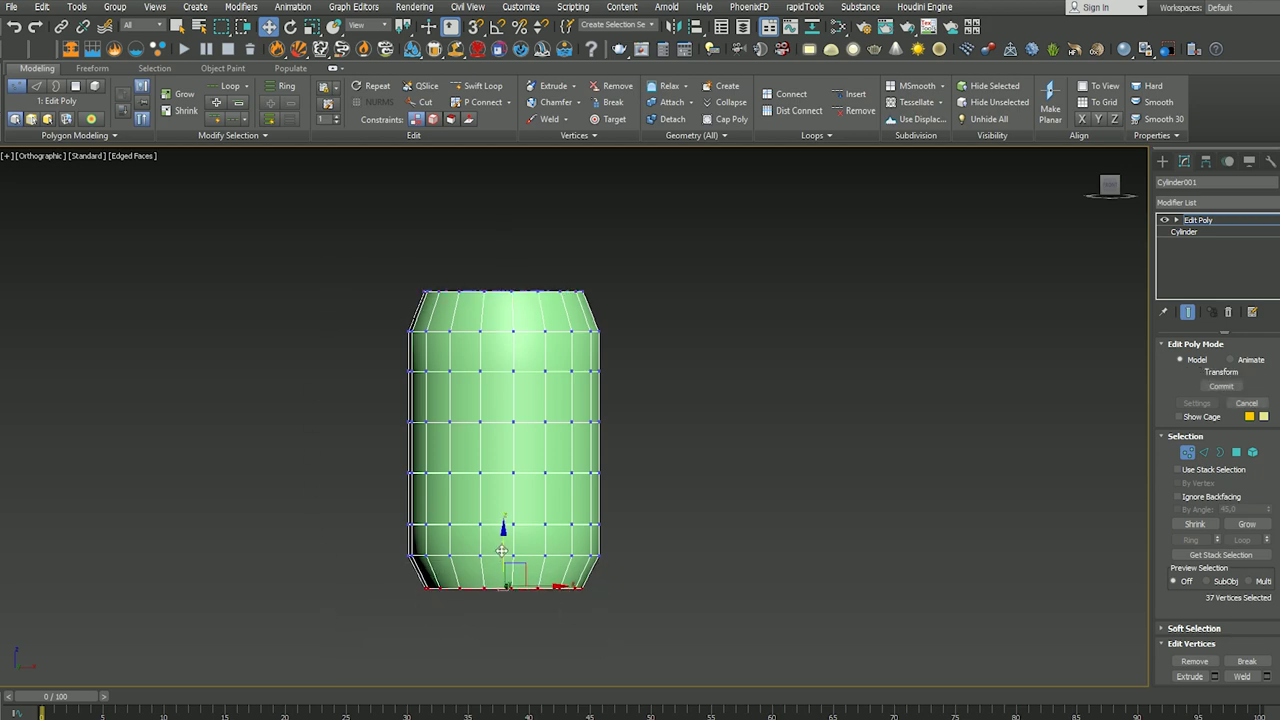
mouse_move(380, 517)
middle_mouse_down("alt")
mouse_move(404, 577)
mouse_move(312, 498)
mouse_move(161, 490)
mouse_move(328, 430)
mouse_move(422, 462)
mouse_move(407, 363)
middle_mouse_up("alt")
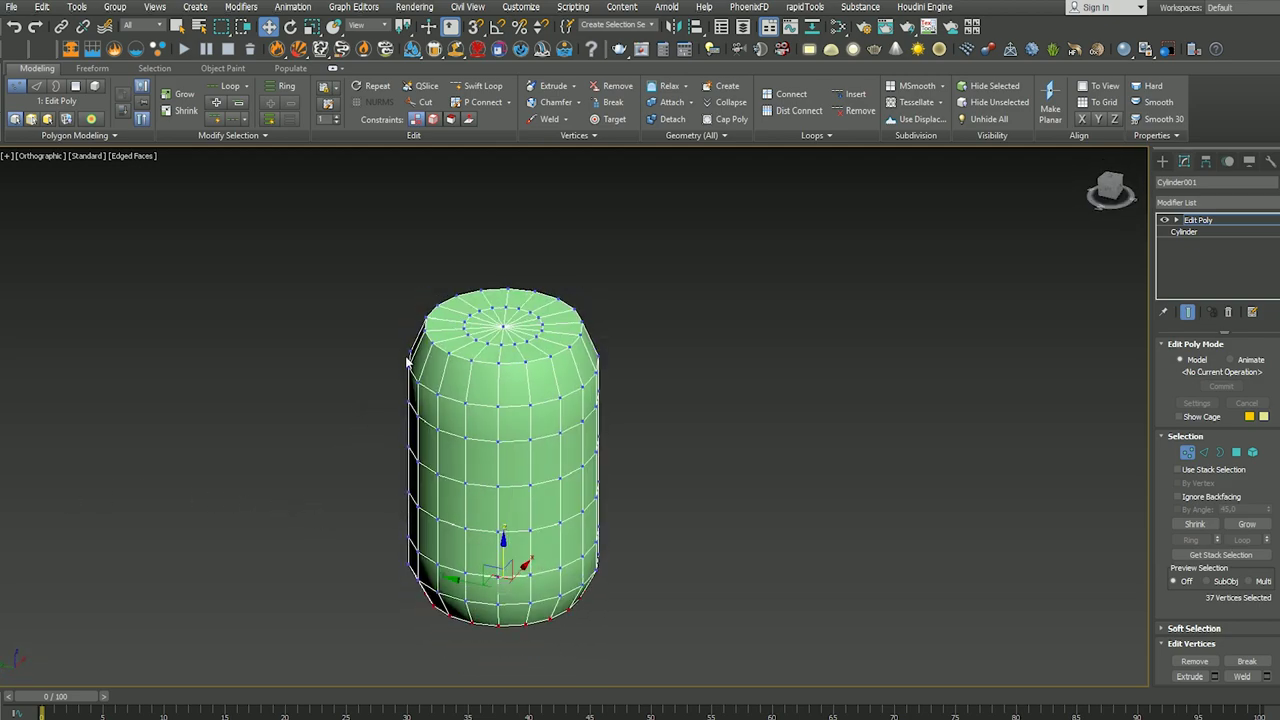
scroll(521, 398, "up", 3)
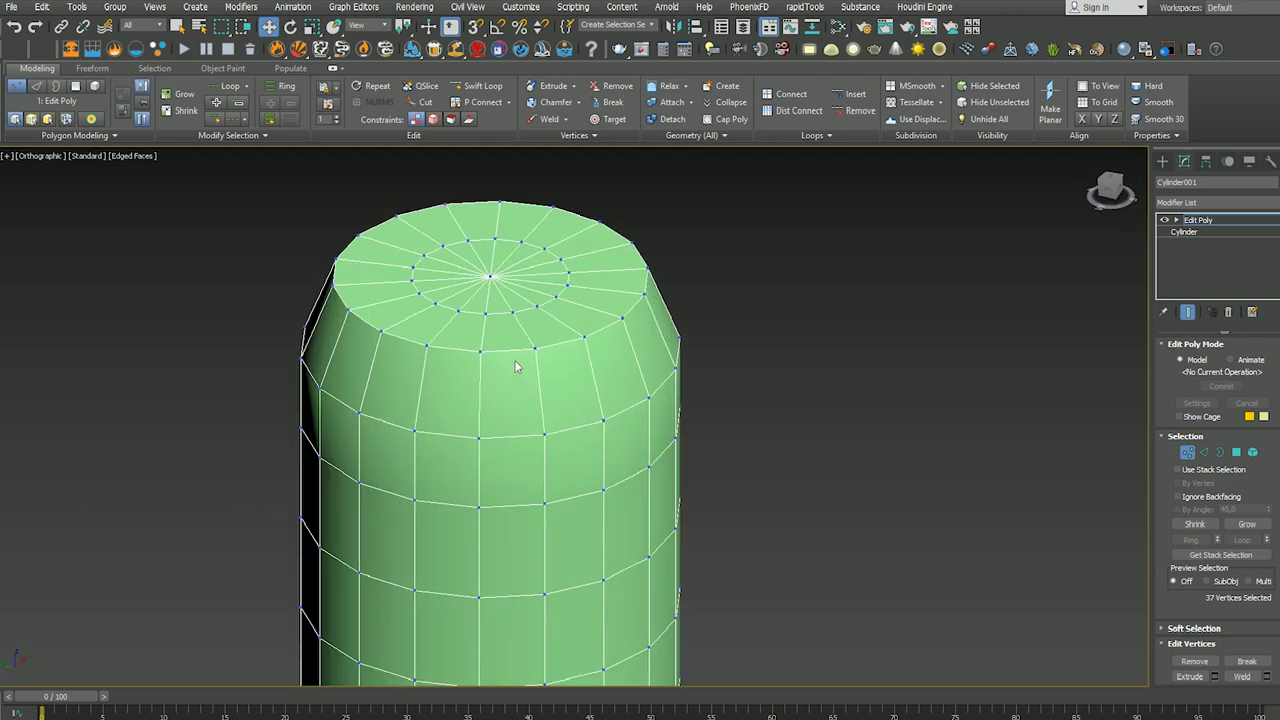
mouse_move(514, 363)
middle_mouse_down("alt")
mouse_move(480, 428)
mouse_move(423, 389)
mouse_move(438, 342)
middle_mouse_up("alt")
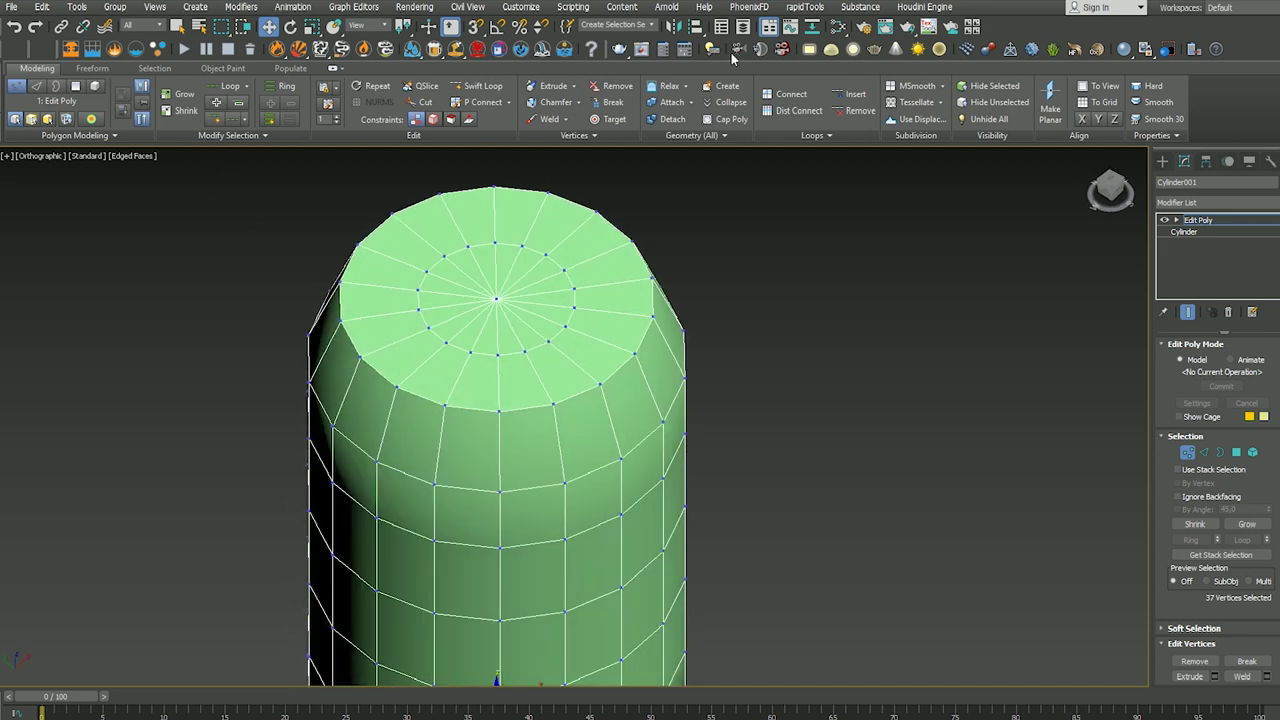
Step: Insert a Swift Loop edge just below the top cap, splitting it into two 18-segment rings
left_click(478, 86)
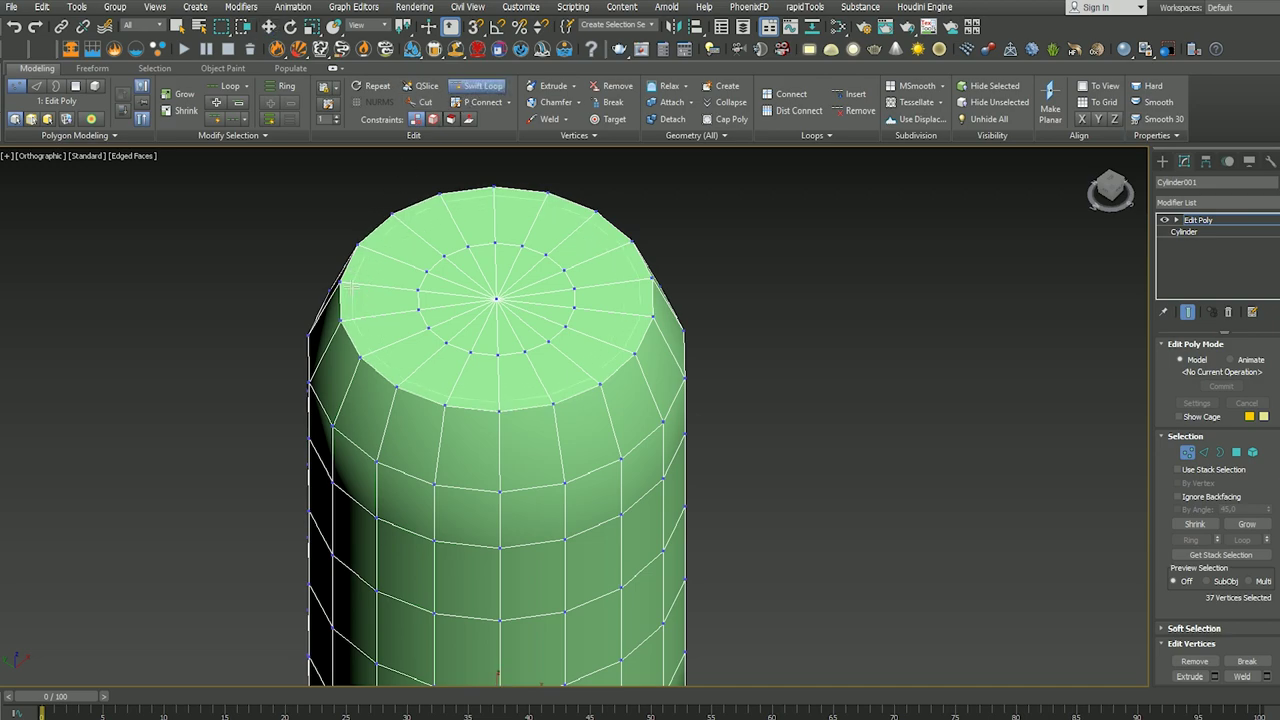
key("2")
mouse_move(360, 243)
middle_mouse_down("alt")
mouse_move(300, 296)
mouse_move(295, 233)
middle_mouse_up("alt")
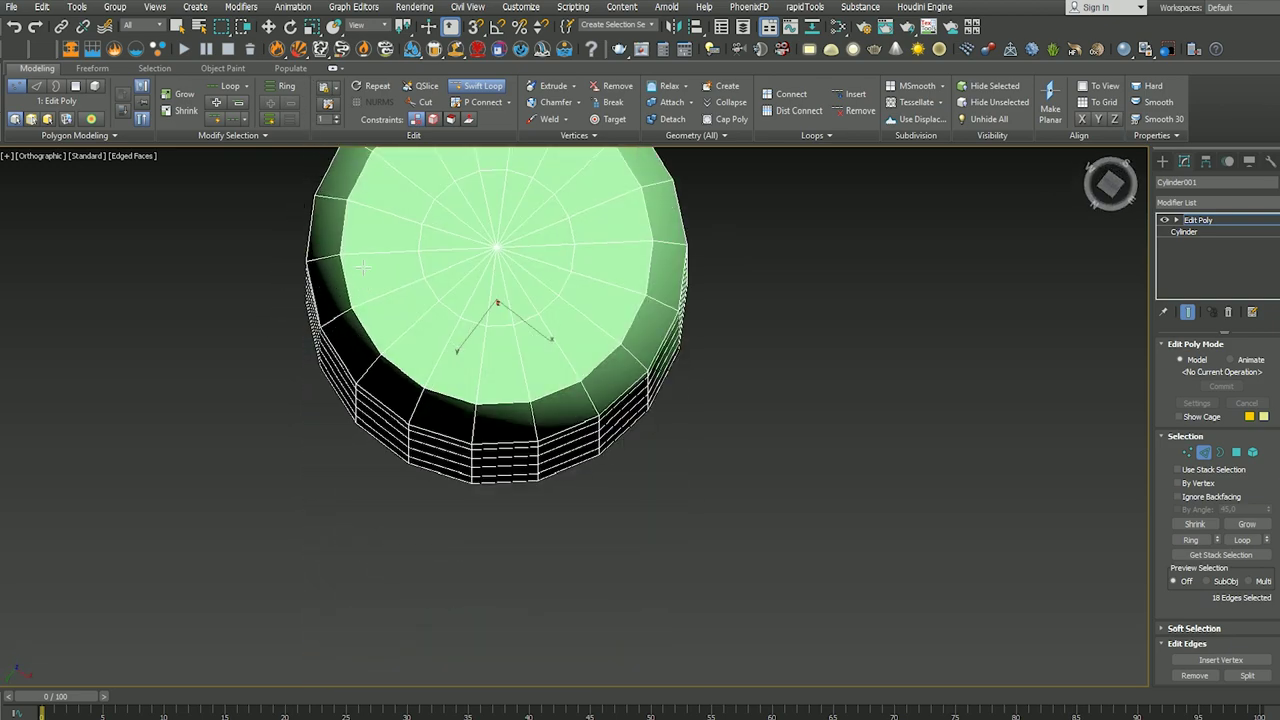
mouse_move(352, 258)
middle_mouse_down("alt")
mouse_move(447, 470)
mouse_move(437, 516)
middle_mouse_up("alt")
key("w")
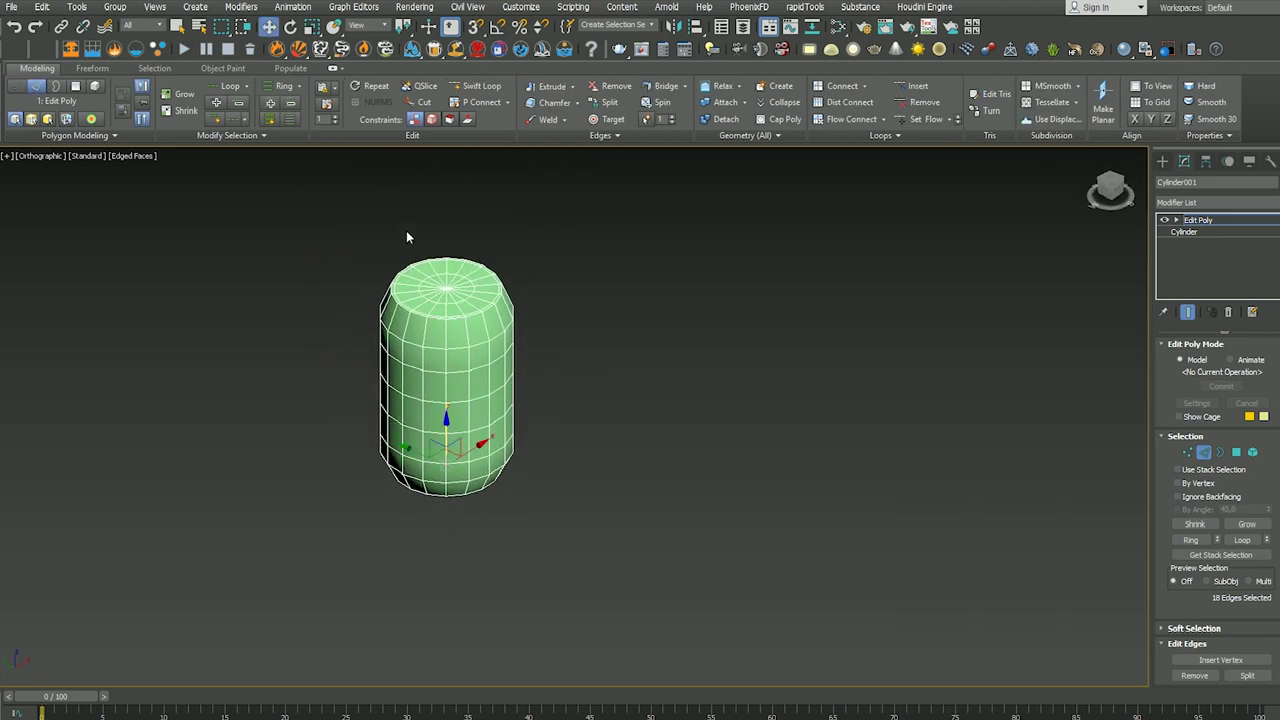
middle_click_drag(431, 160, 449, 120, "alt")
scroll(412, 280, "up", 5)
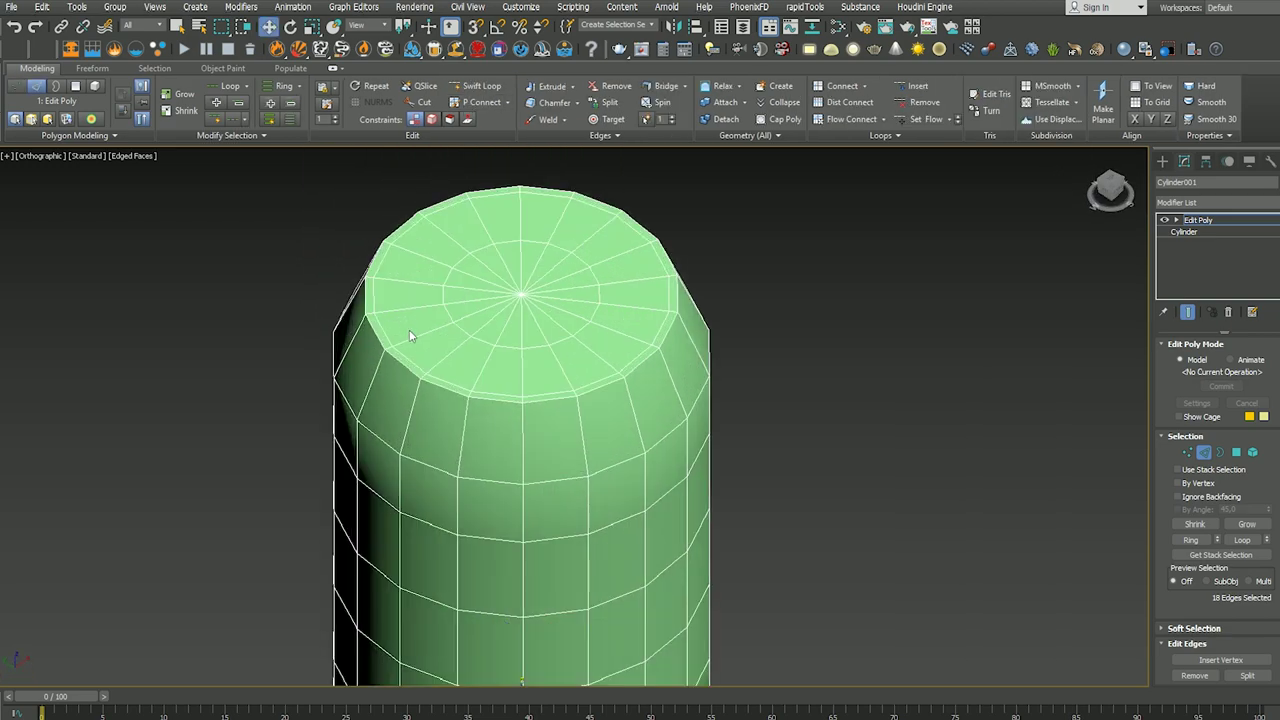
scroll(410, 336, "up", 4)
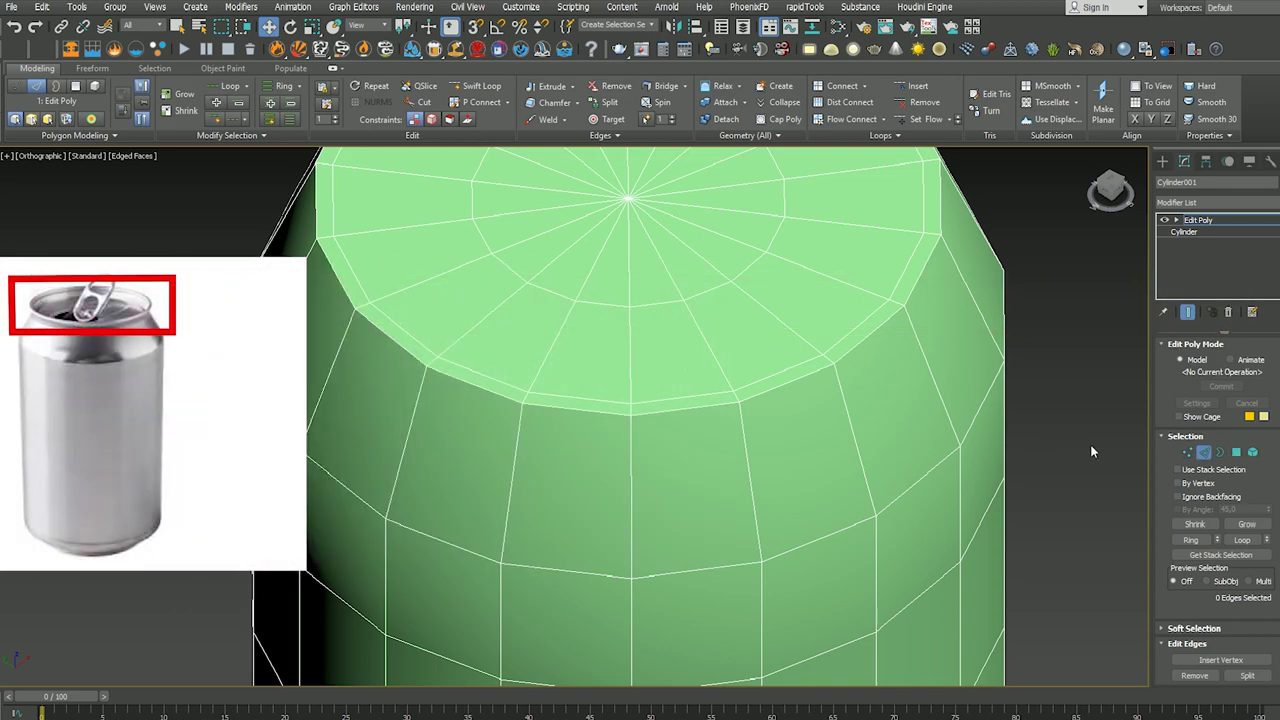
Step: At Polygon level, pick one top-rim polygon and use Ring to select all 18
left_click(1236, 452)
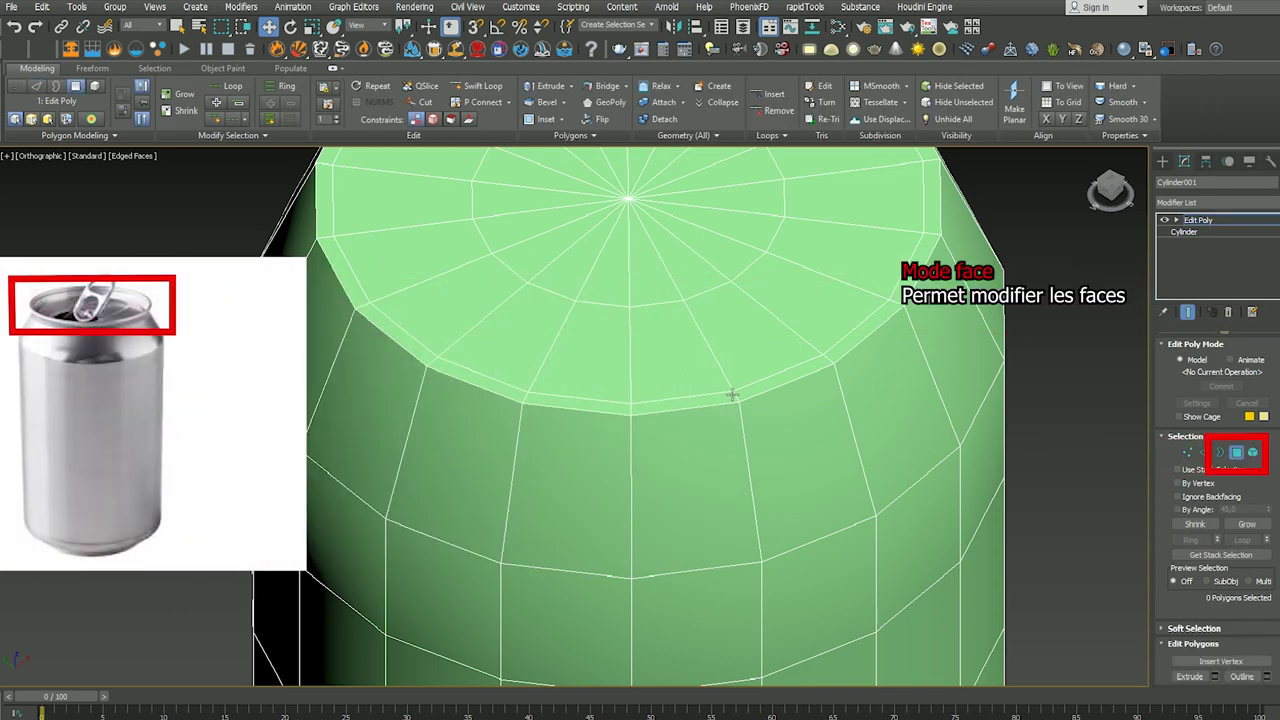
left_click(755, 391)
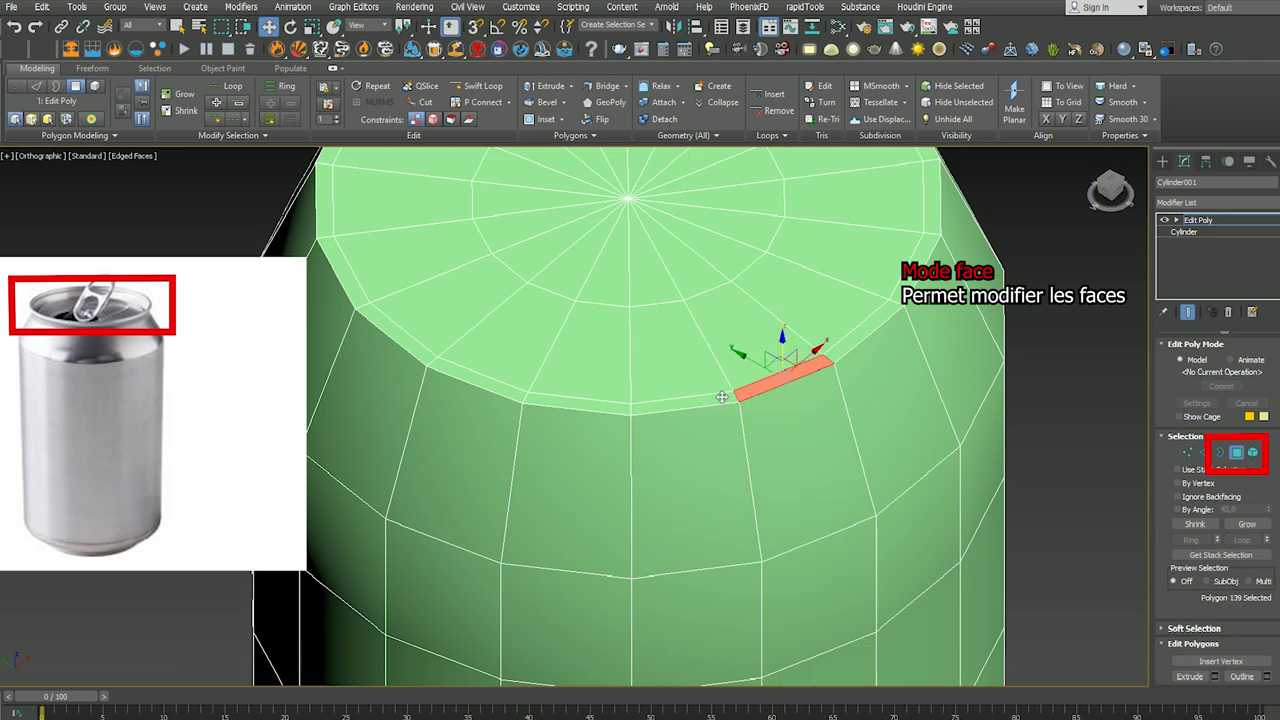
left_click(722, 394, "shift")
scroll(700, 340, "down", 1)
scroll(708, 326, "down", 1)
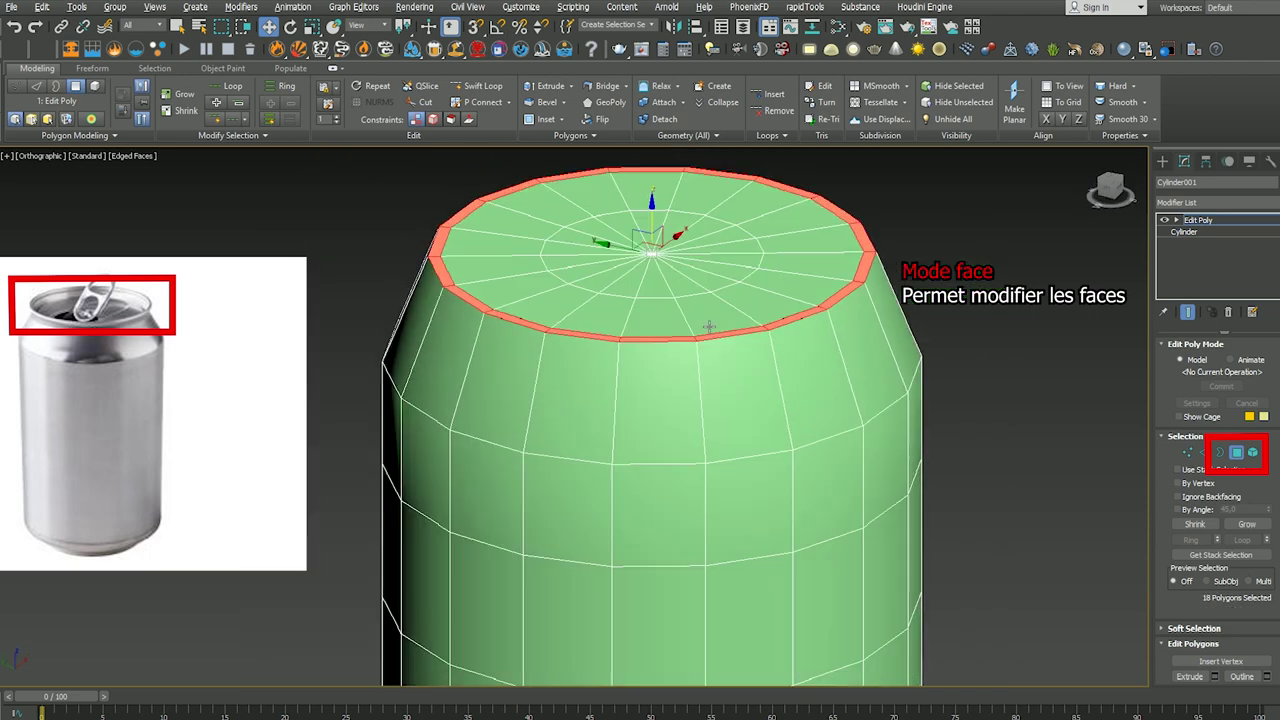
middle_click_drag(708, 326, 646, 414)
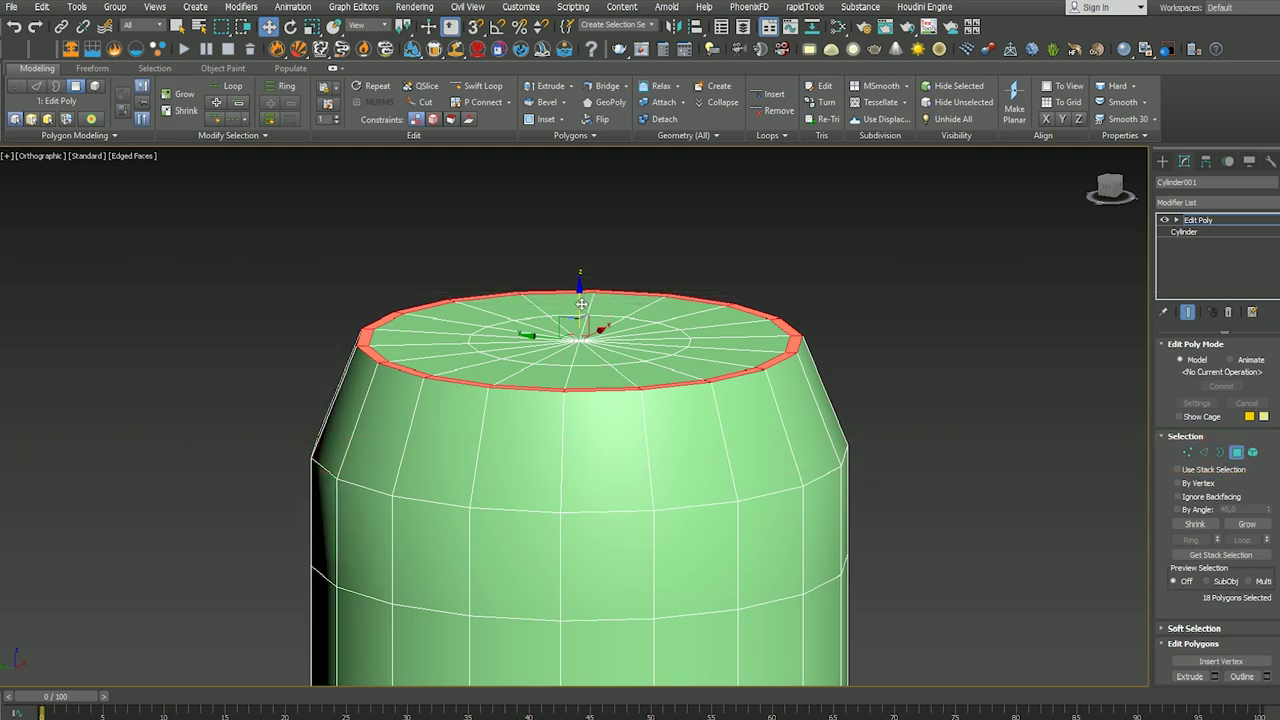
left_click(580, 296)
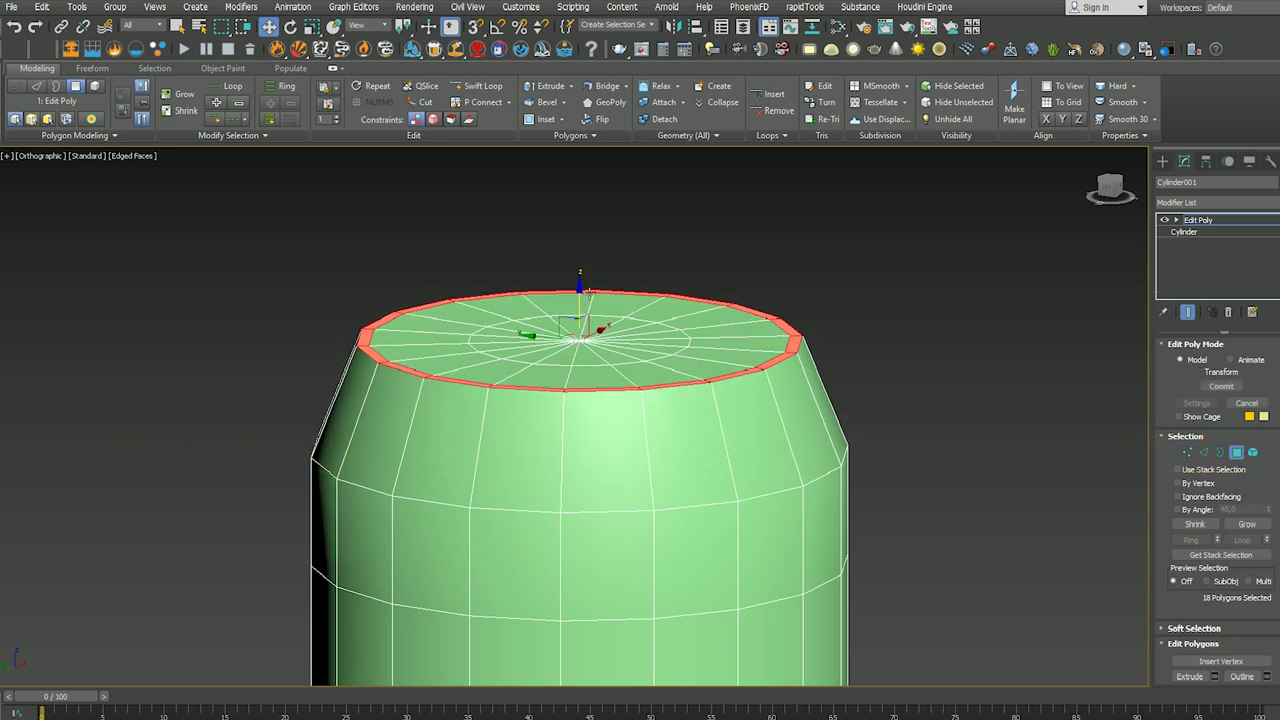
right_click(620, 391)
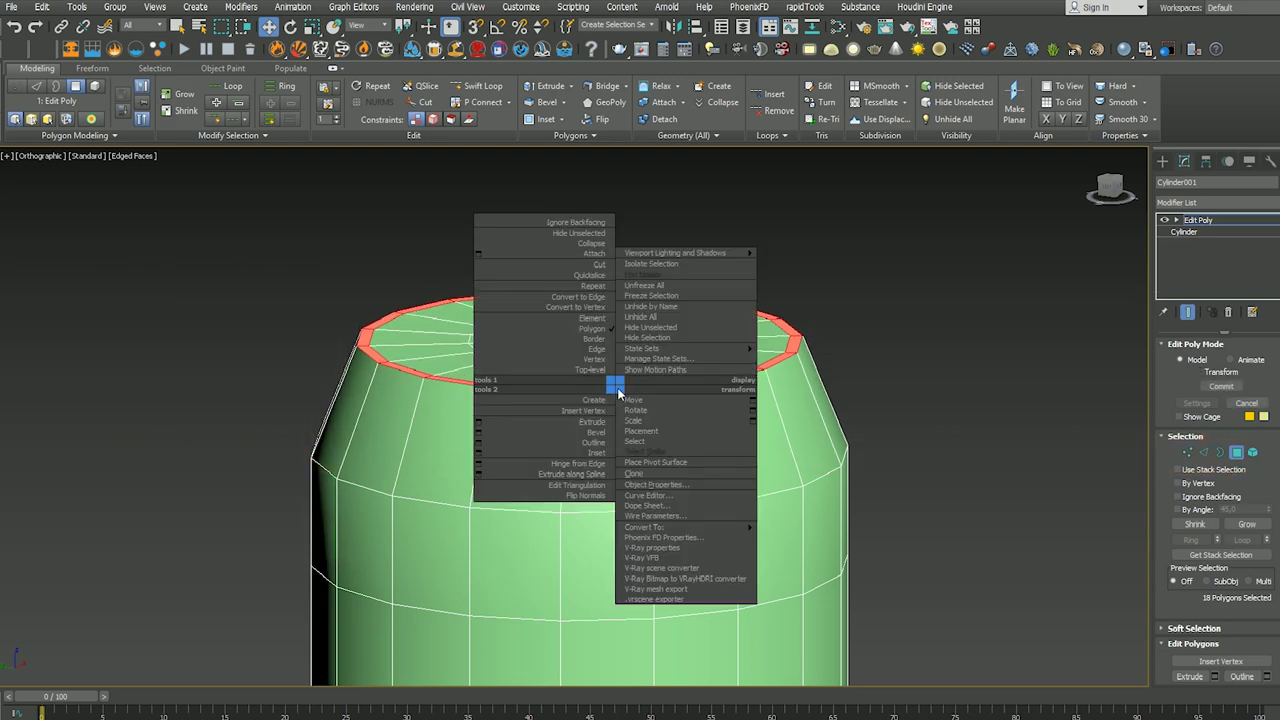
Step: Extrude the selected rim ring upward by 3.917 cm to form the can's raised lip
left_click(479, 421)
left_click_drag(583, 444, 588, 385)
mouse_move(588, 400)
middle_mouse_down("alt")
mouse_move(344, 359)
mouse_move(493, 387)
middle_mouse_up("alt")
mouse_move(580, 467)
middle_mouse_down("alt")
mouse_move(476, 394)
mouse_move(486, 355)
middle_mouse_up("alt")
scroll(476, 395, "down", 2)
scroll(486, 355, "down", 3)
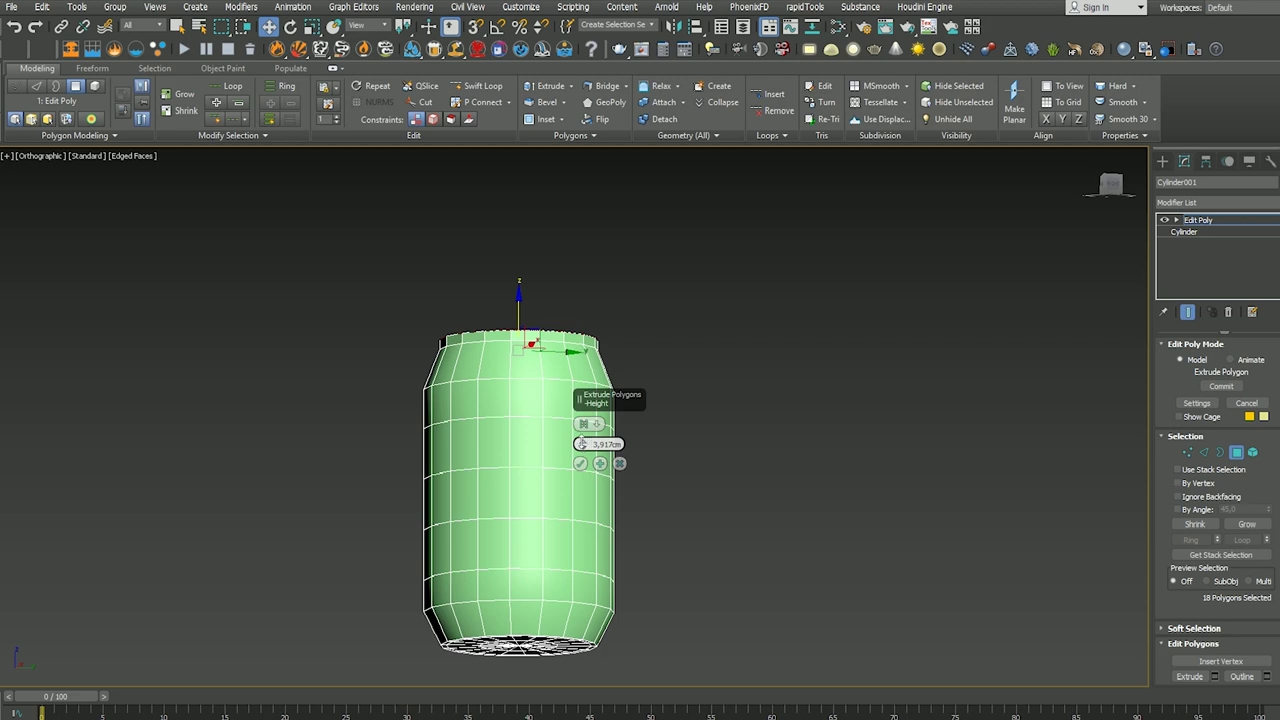
left_click(580, 463)
mouse_move(580, 463)
middle_mouse_down("alt")
mouse_move(506, 484)
mouse_move(541, 455)
middle_mouse_up("alt")
Step: Loop-select the bottom cap's polygon ring and extrude it 3.406 cm into a base rim
left_click(562, 395)
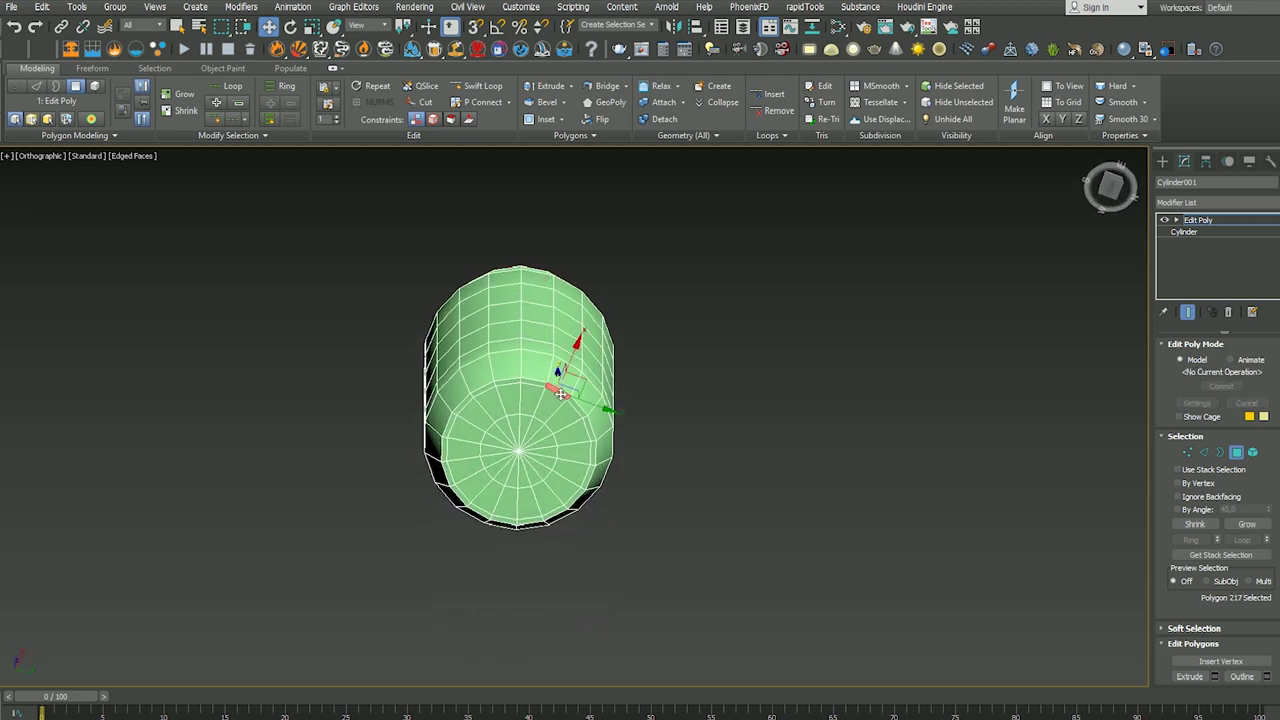
left_click(534, 385, "shift")
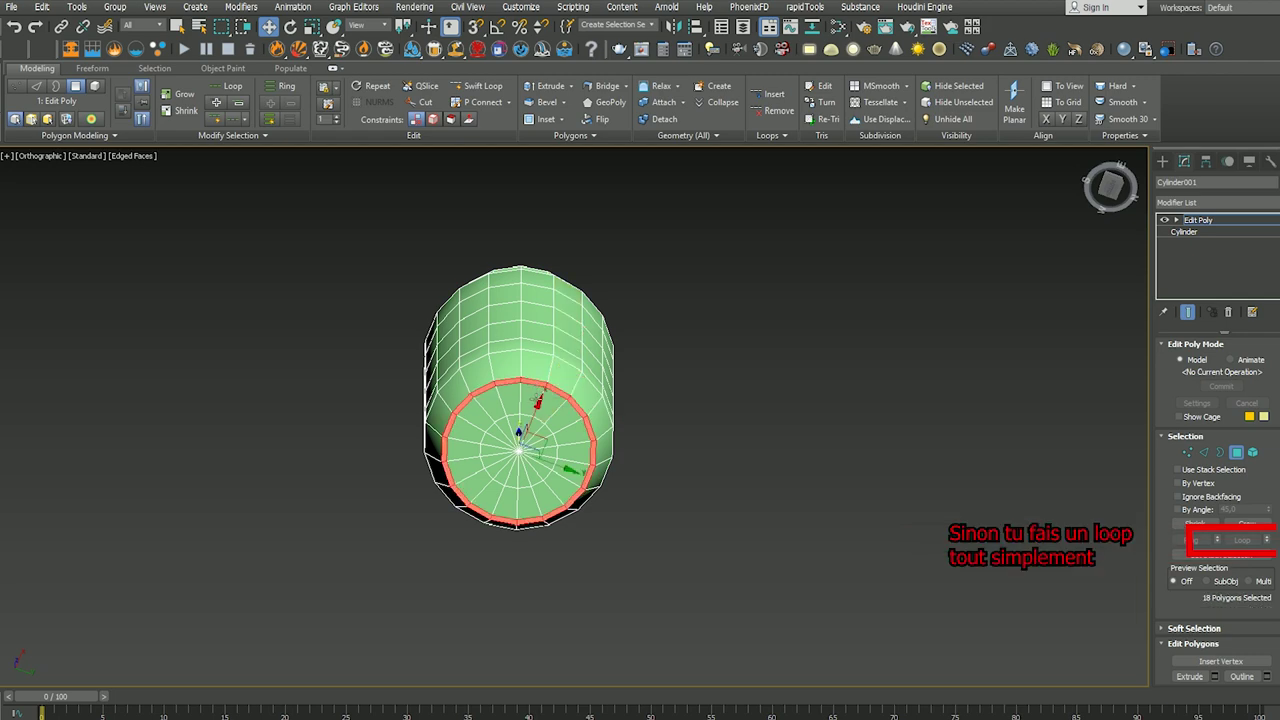
right_click(516, 403)
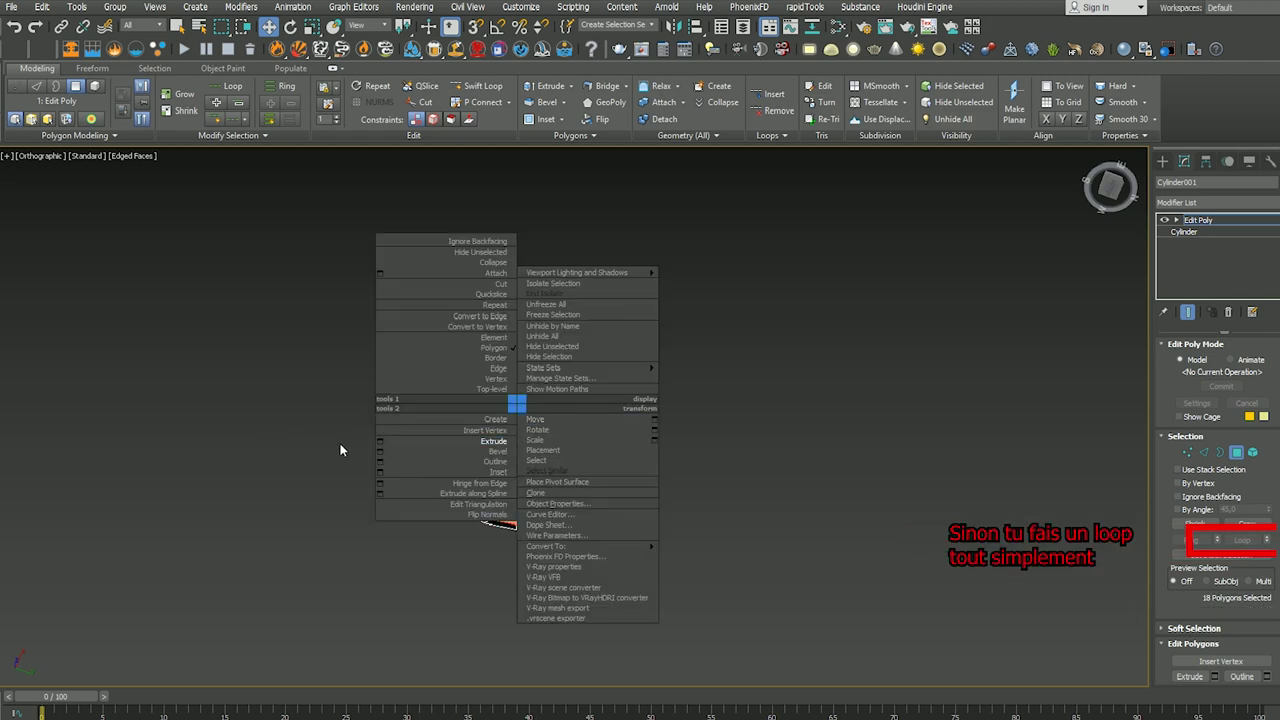
left_click(379, 441)
mouse_move(462, 525)
middle_mouse_down("alt")
mouse_move(469, 480)
mouse_move(478, 526)
middle_mouse_up("alt")
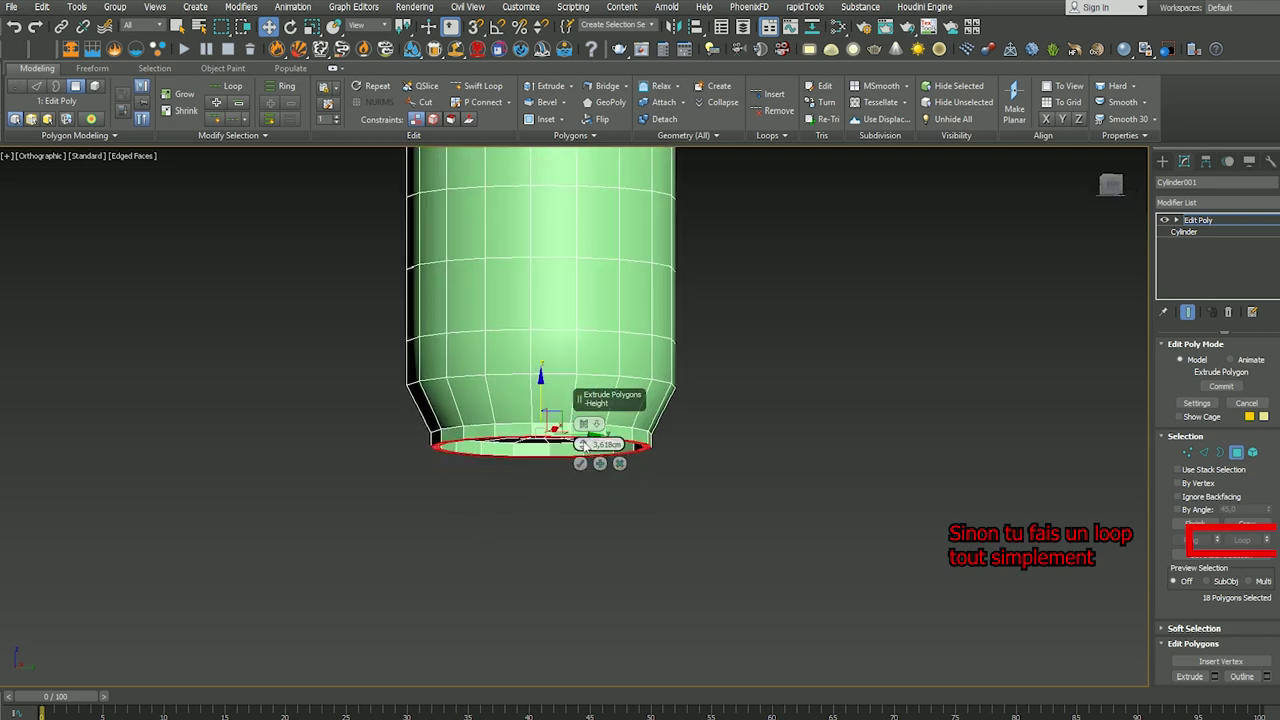
left_click_drag(584, 443, 583, 446)
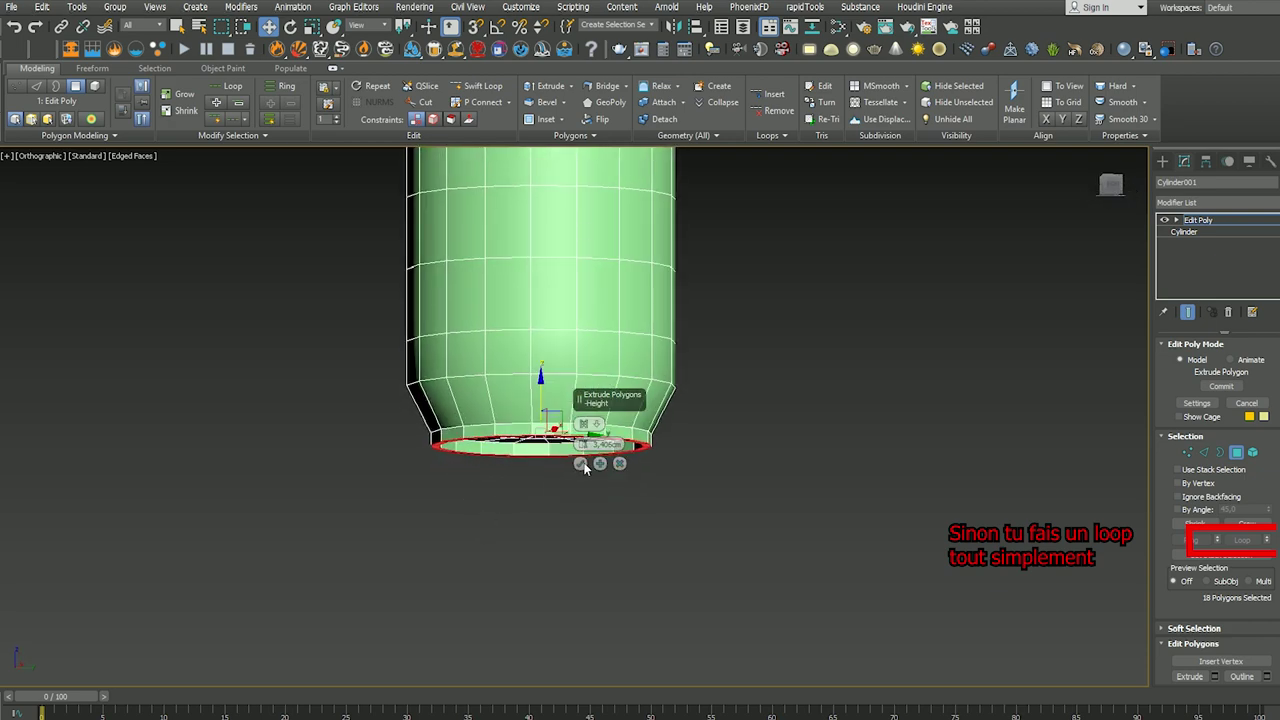
left_click(580, 463)
mouse_move(565, 373)
middle_mouse_down("alt")
mouse_move(532, 410)
mouse_move(634, 307)
mouse_move(543, 283)
mouse_move(600, 385)
mouse_move(552, 358)
mouse_move(751, 323)
mouse_move(440, 334)
mouse_move(294, 314)
mouse_move(279, 384)
mouse_move(500, 366)
mouse_move(445, 344)
mouse_move(567, 291)
middle_mouse_up("alt")
scroll(445, 344, "down", 4)
Step: In Vertex mode, select the can's top vertex ring and lower it slightly
scroll(449, 327, "up", 5)
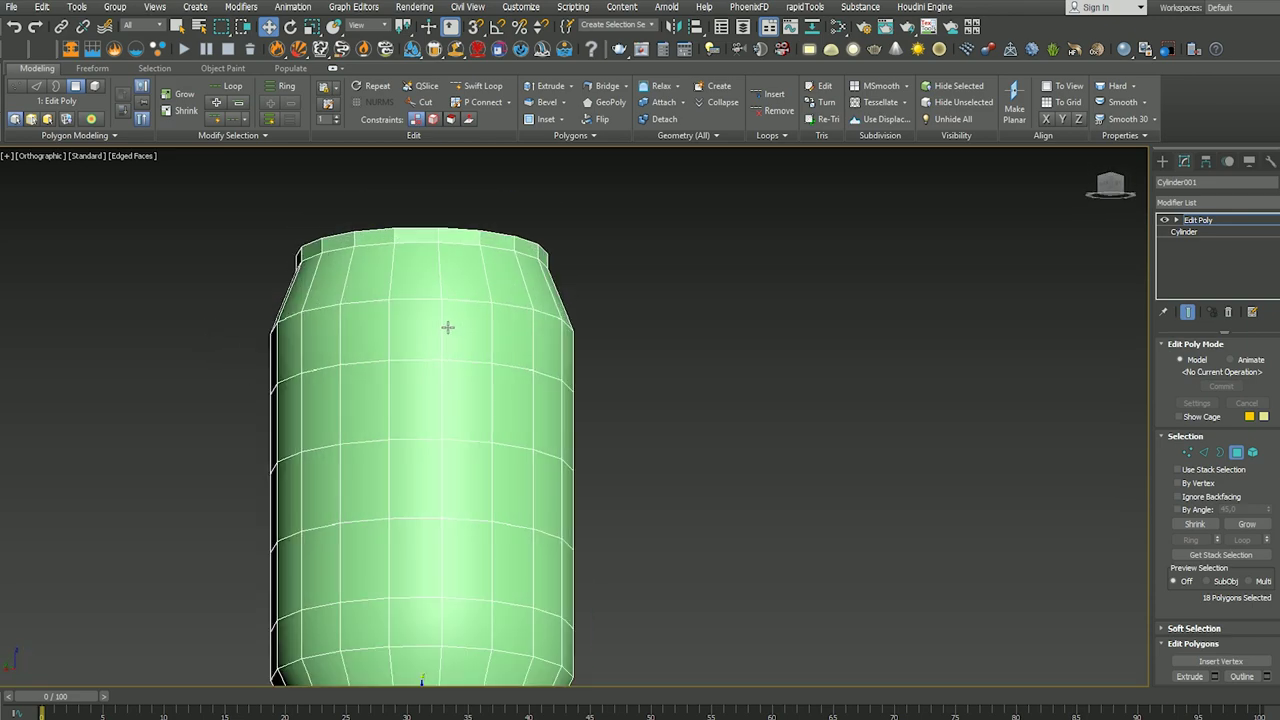
mouse_move(449, 327)
middle_mouse_down("alt")
mouse_move(400, 431)
mouse_move(508, 409)
mouse_move(385, 393)
mouse_move(349, 289)
mouse_move(409, 297)
mouse_move(582, 212)
middle_mouse_up("alt")
scroll(385, 393, "down", 3)
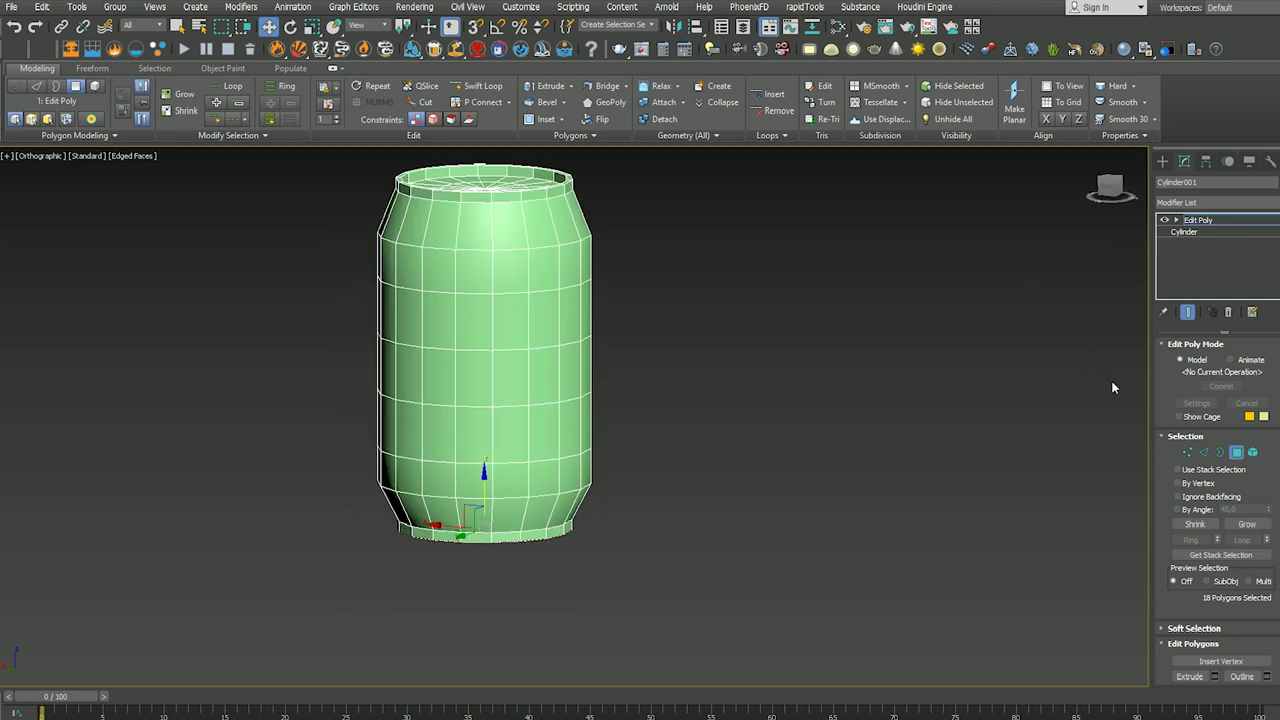
left_click(1182, 452)
middle_click_drag(900, 345, 877, 331, "alt")
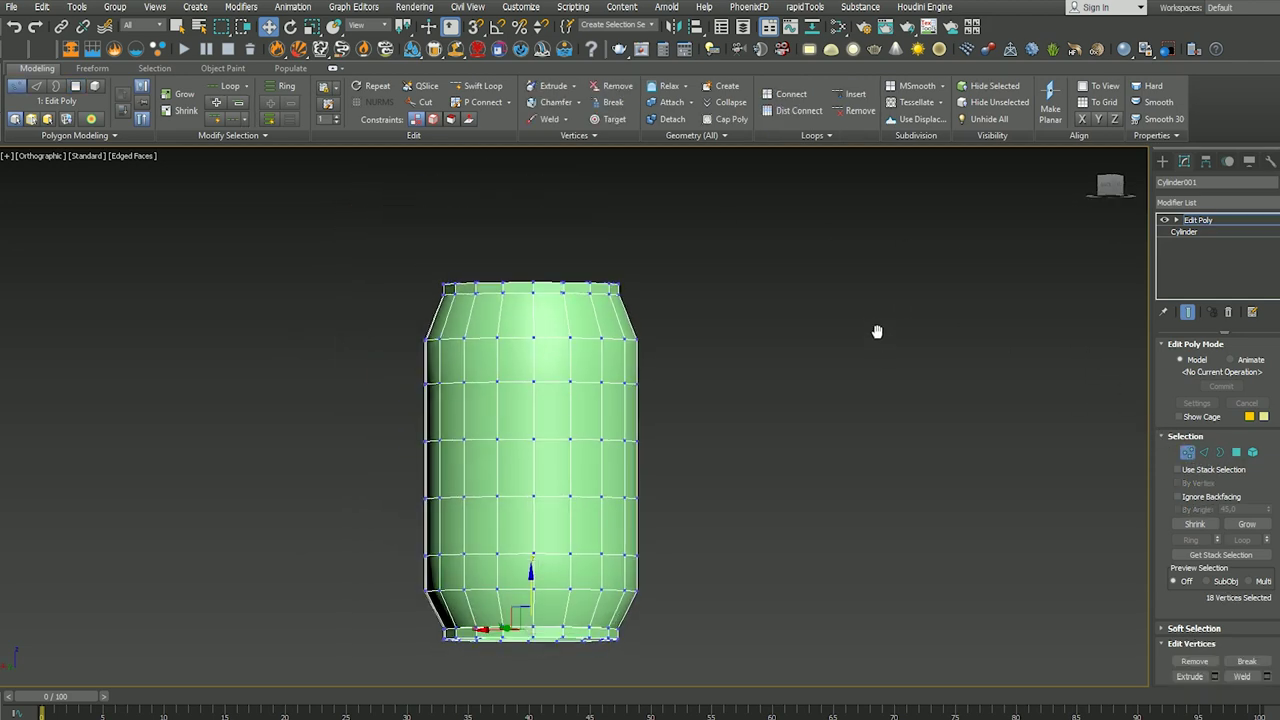
left_click_drag(678, 295, 678, 296)
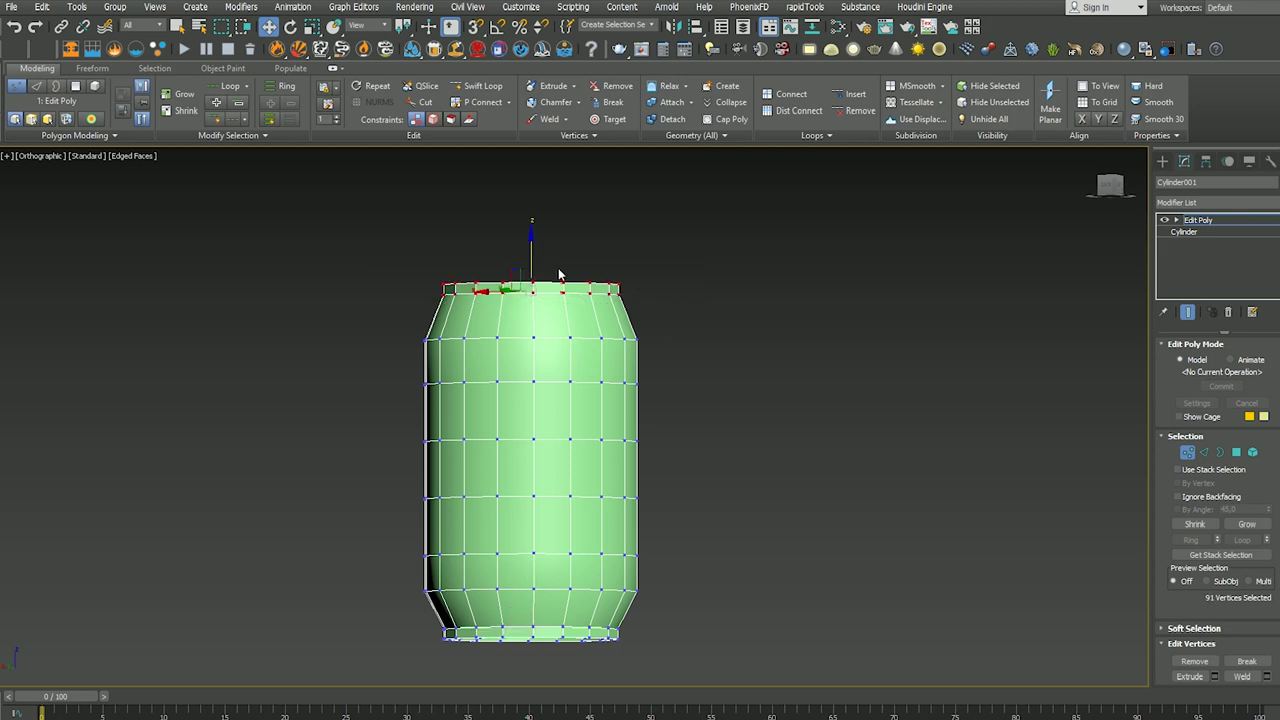
left_click_drag(533, 246, 534, 249)
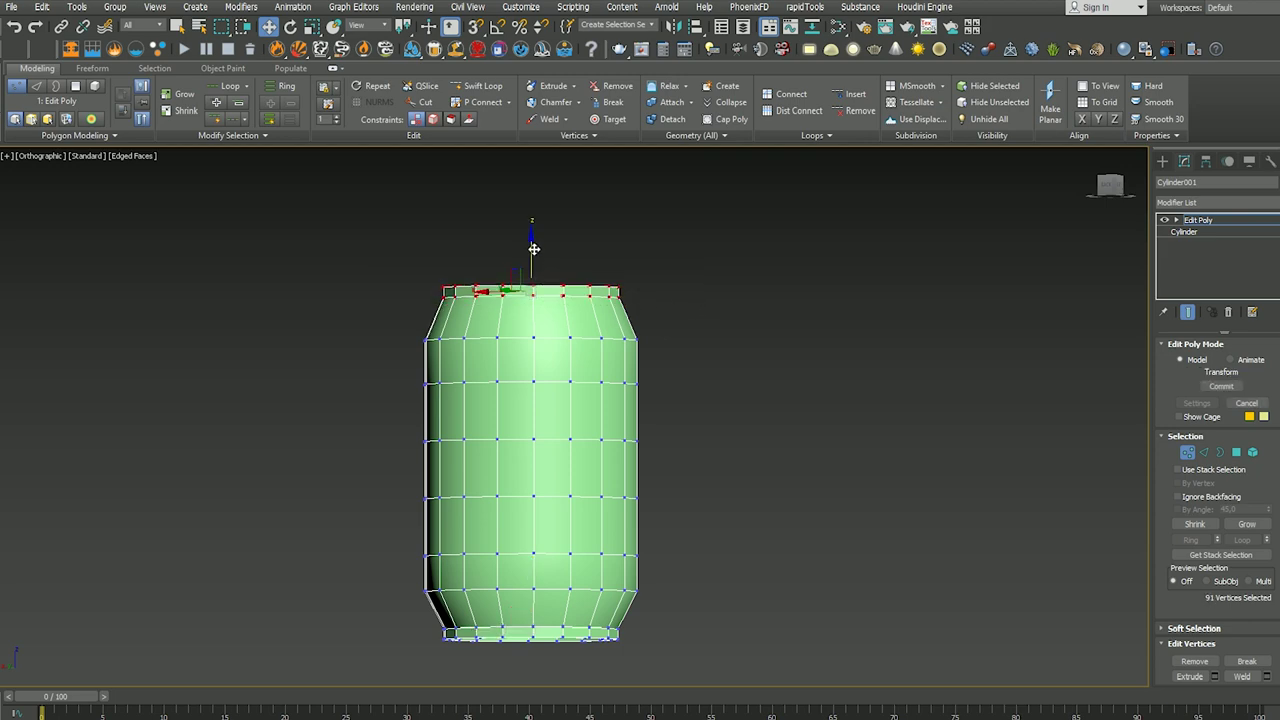
Step: Select the can's bottom vertex ring and raise it slightly
middle_click_drag(580, 249, 404, 273, "alt")
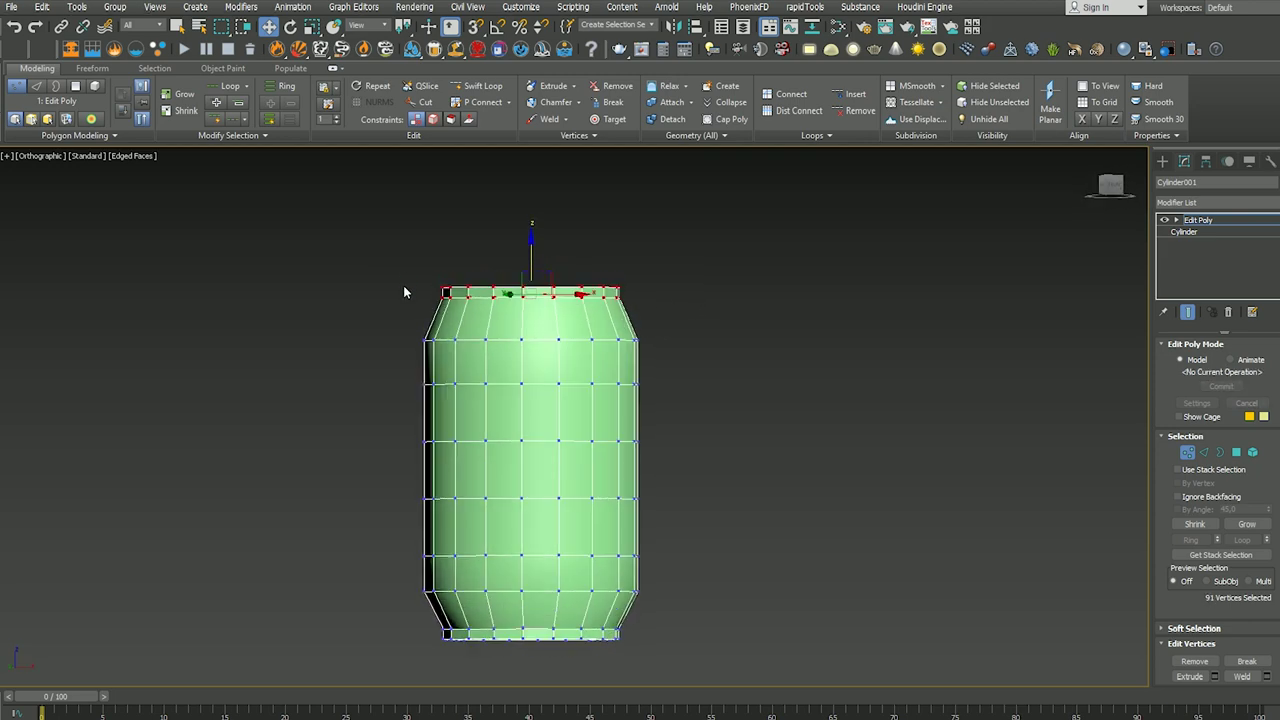
left_click_drag(487, 678, 490, 676)
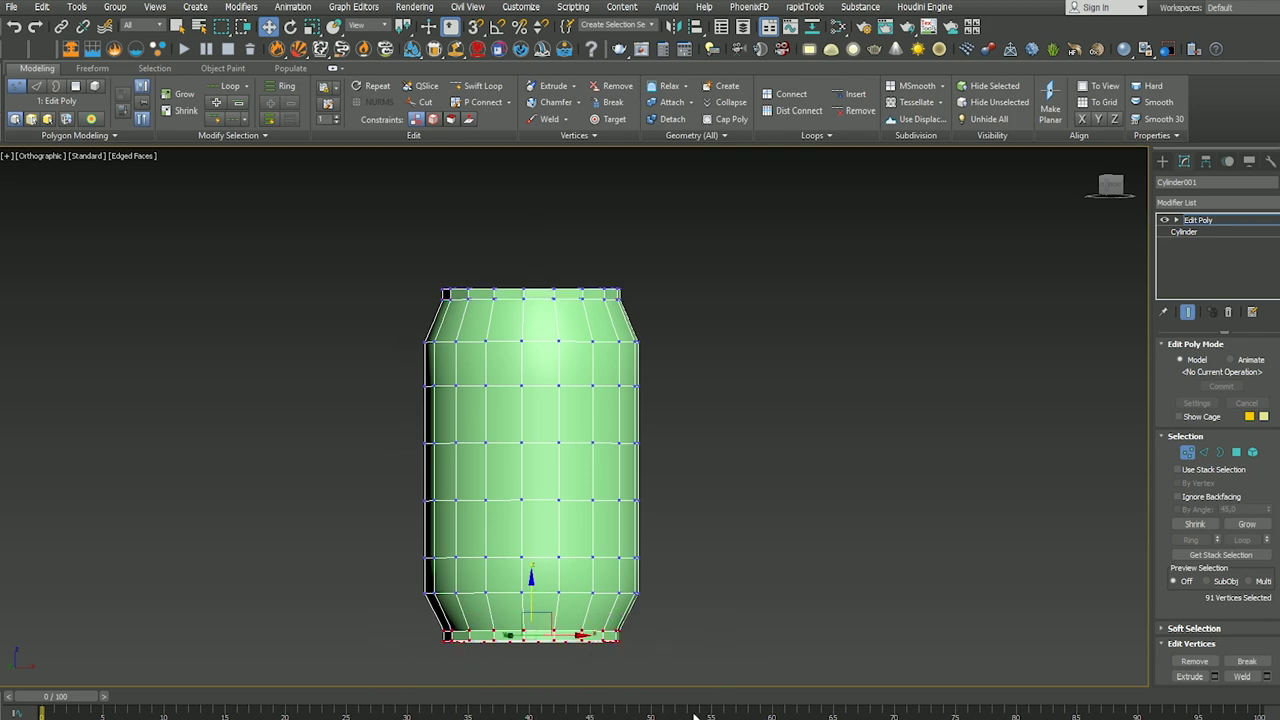
left_click_drag(529, 602, 529, 597)
middle_click_drag(529, 597, 266, 474, "alt")
key("shift+z")
scroll(266, 473, "down", 3)
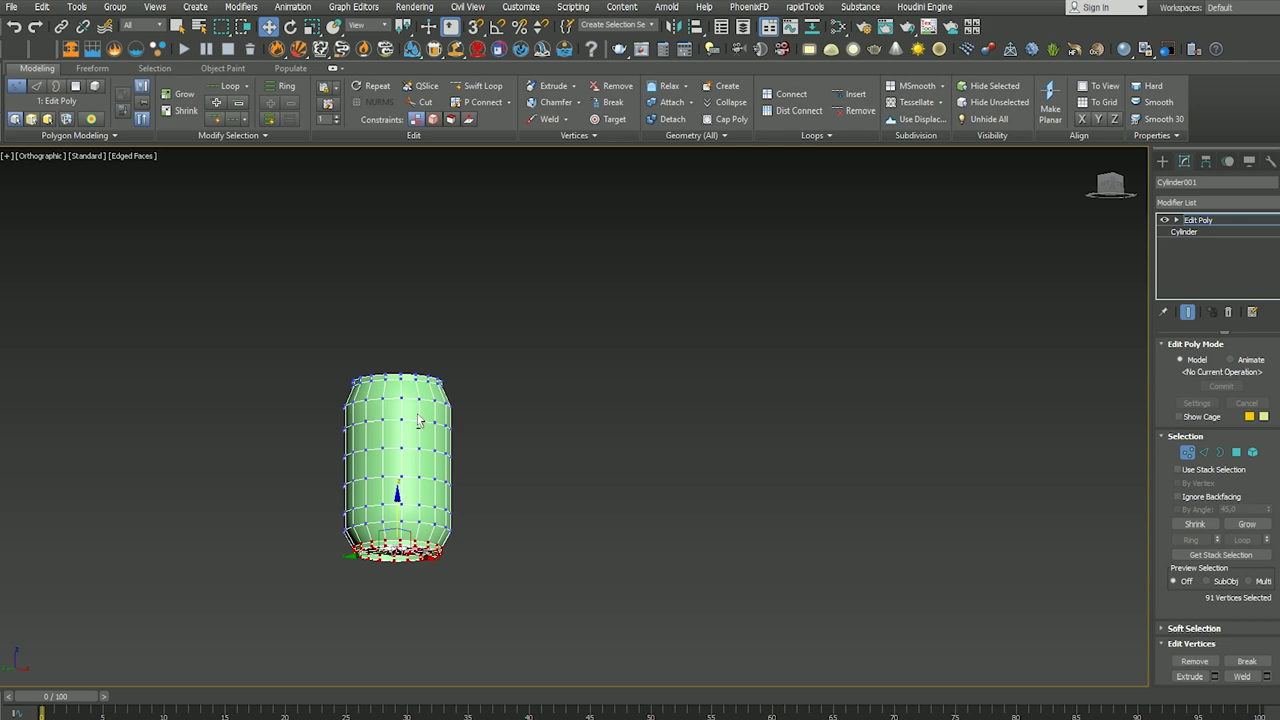
middle_click_drag(453, 425, 461, 367, "alt")
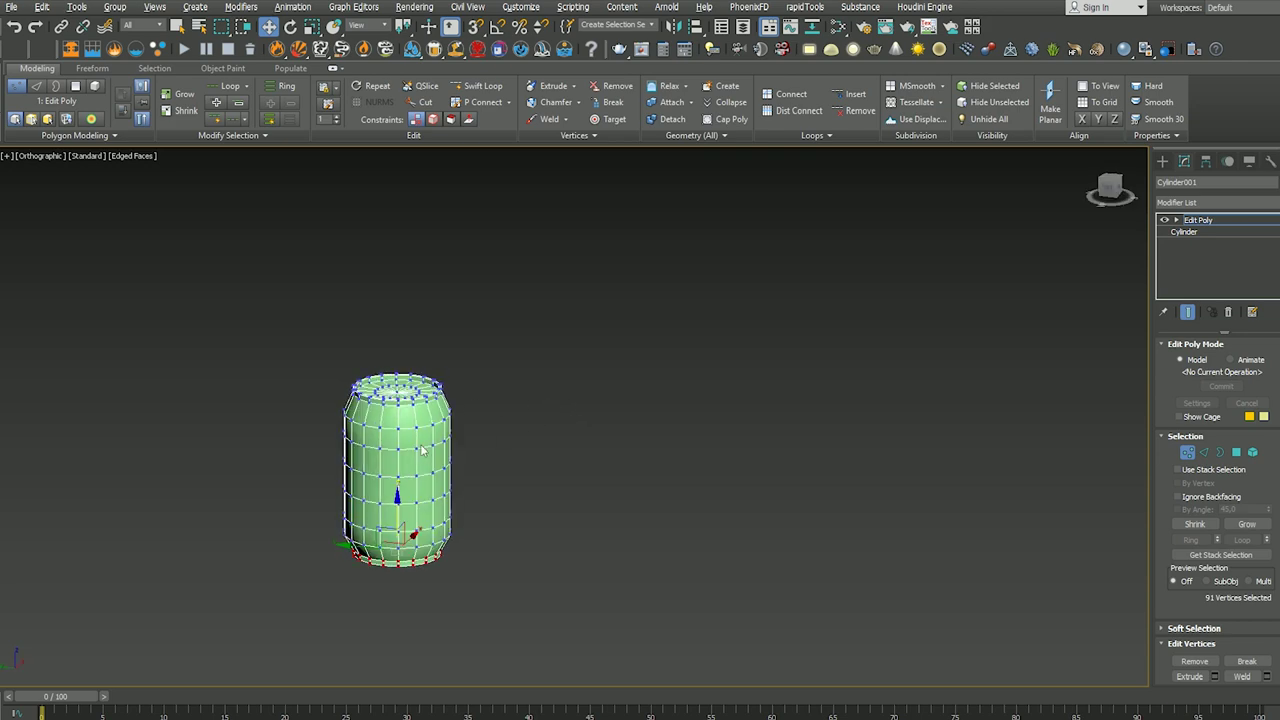
scroll(461, 367, "up", 3)
scroll(492, 396, "up", 2)
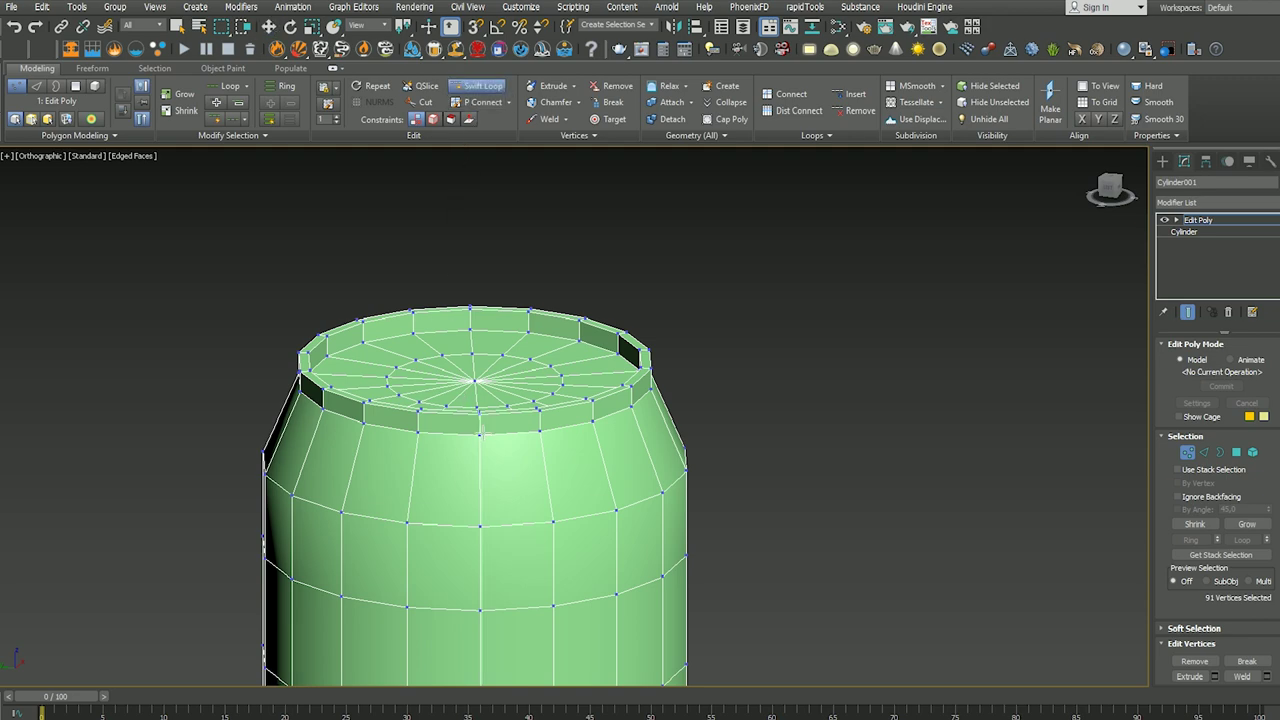
scroll(476, 420, "up", 3)
scroll(480, 425, "up", 2)
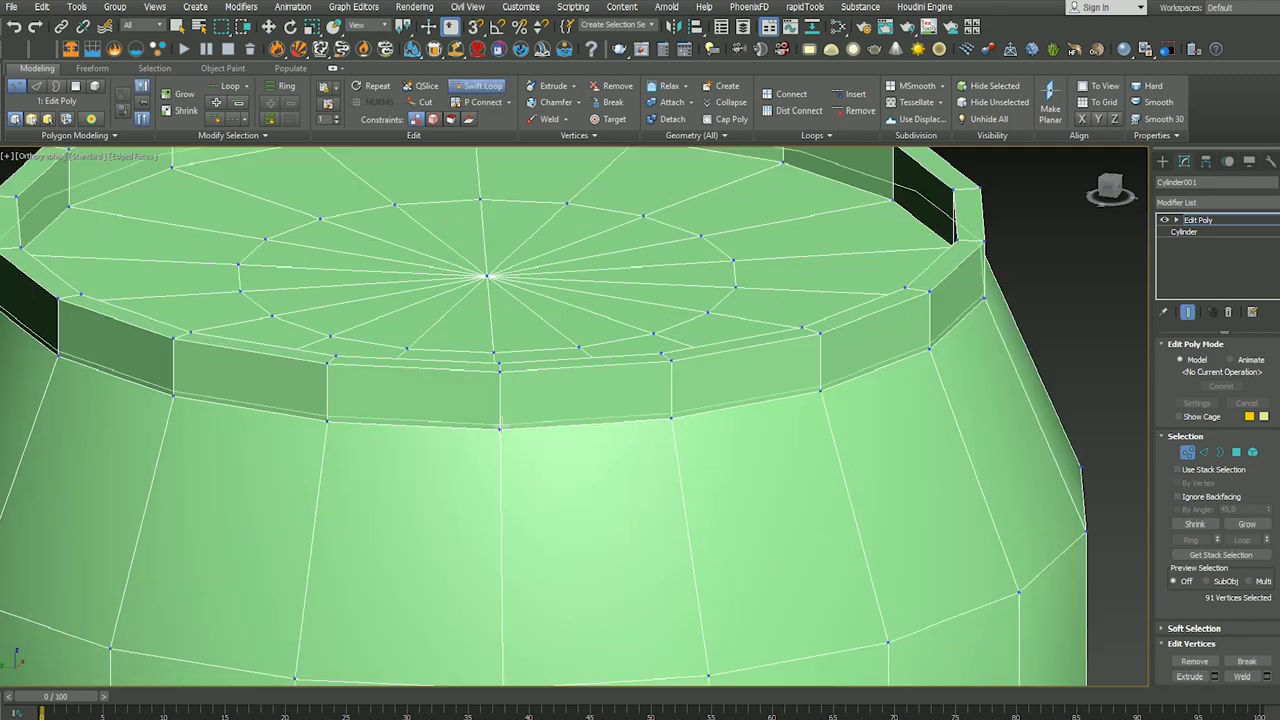
Step: Select the rim's edge loop and move it down to lengthen the top lip
key("2")
double_click(500, 425)
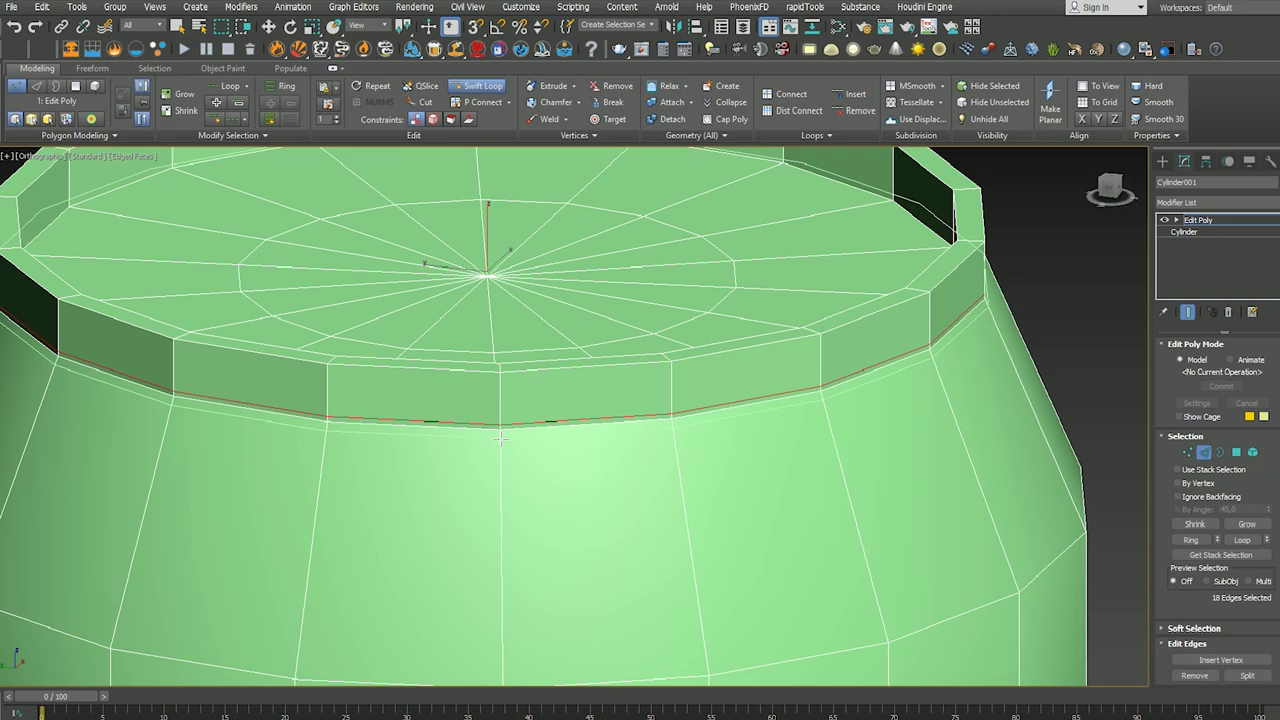
left_click_drag(500, 437, 500, 454)
mouse_move(430, 306)
middle_mouse_down("alt")
mouse_move(484, 312)
mouse_move(302, 248)
middle_mouse_up("alt")
scroll(483, 313, "down", 4)
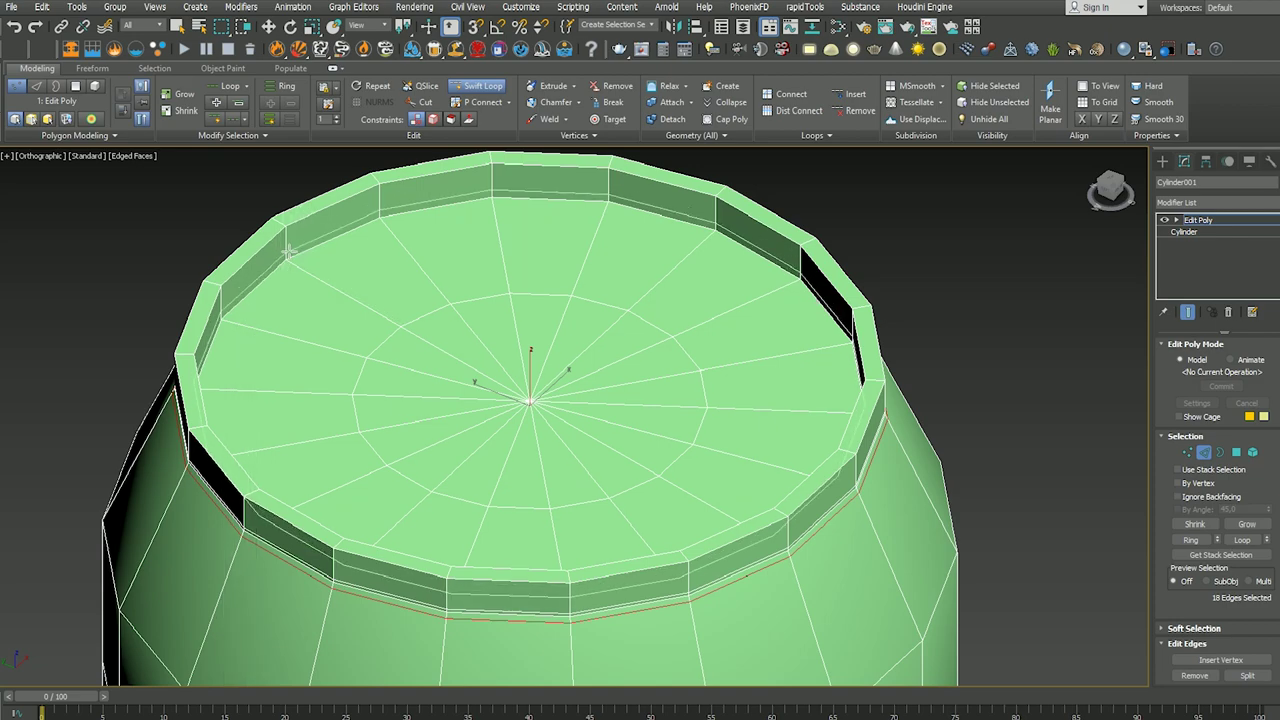
Step: Insert two edge loops along the rim's inner wall near the top edge and save the scene
double_click(288, 253)
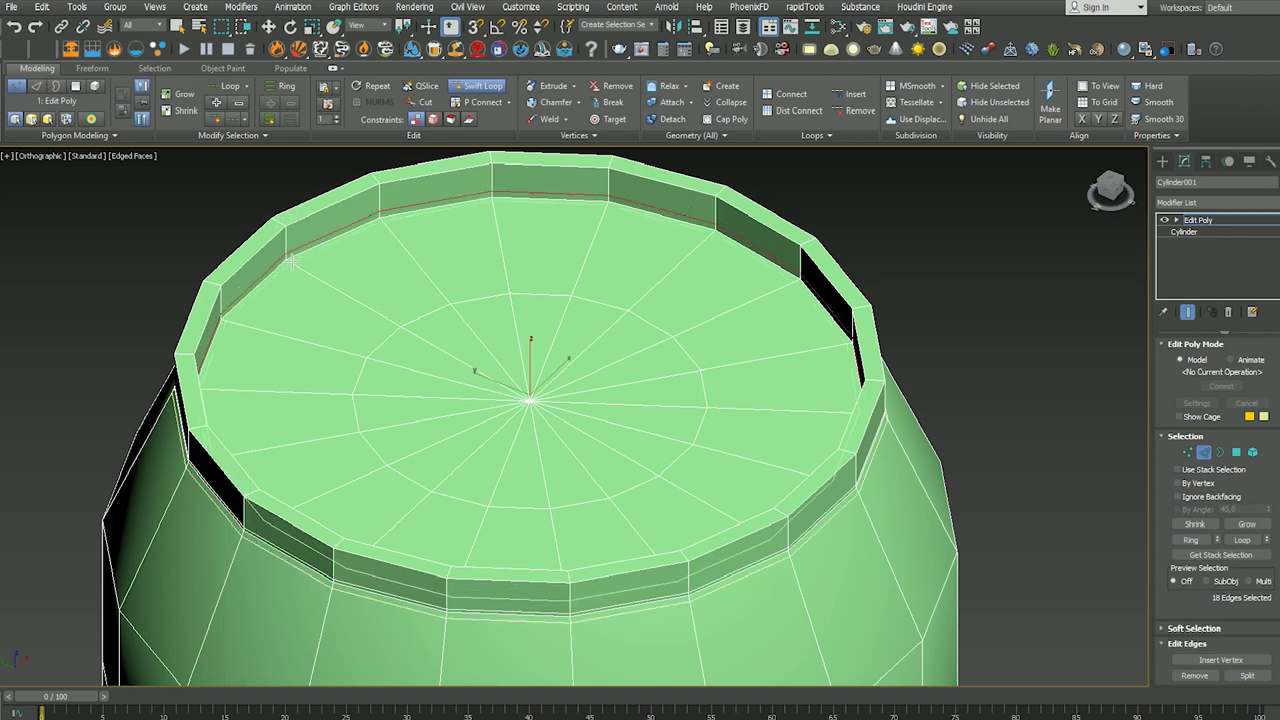
left_click(283, 238)
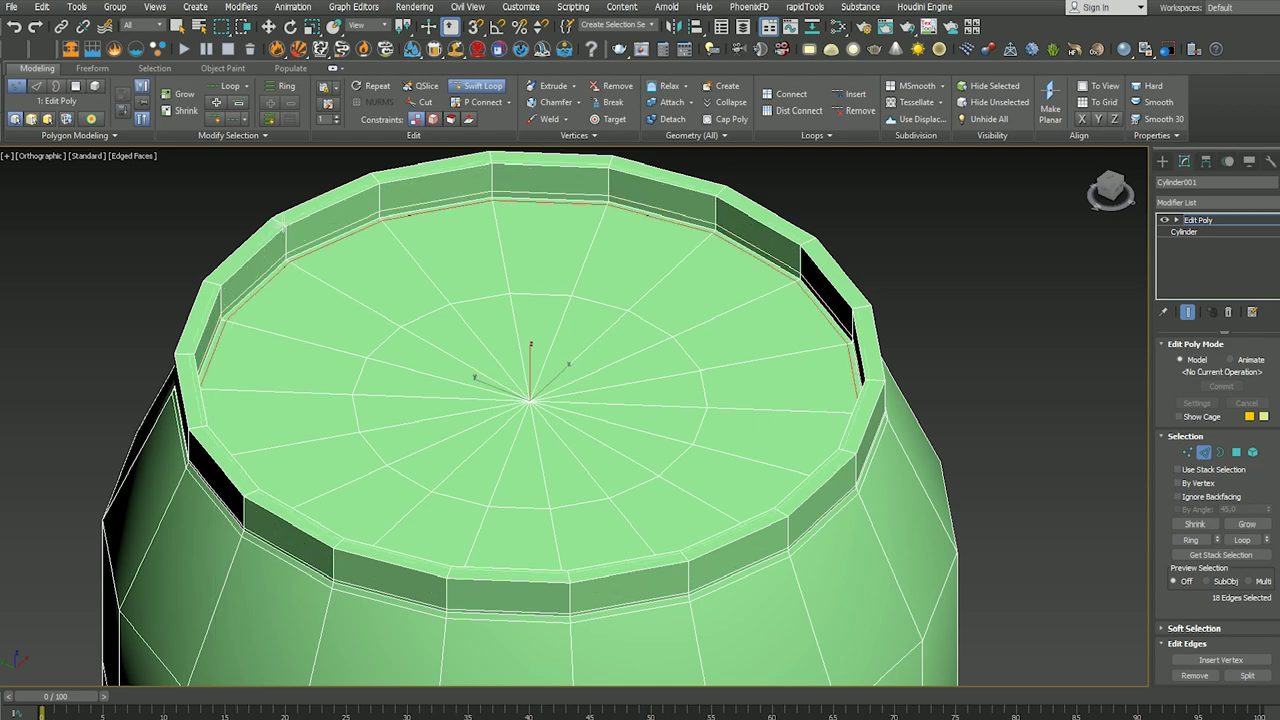
left_click(283, 224)
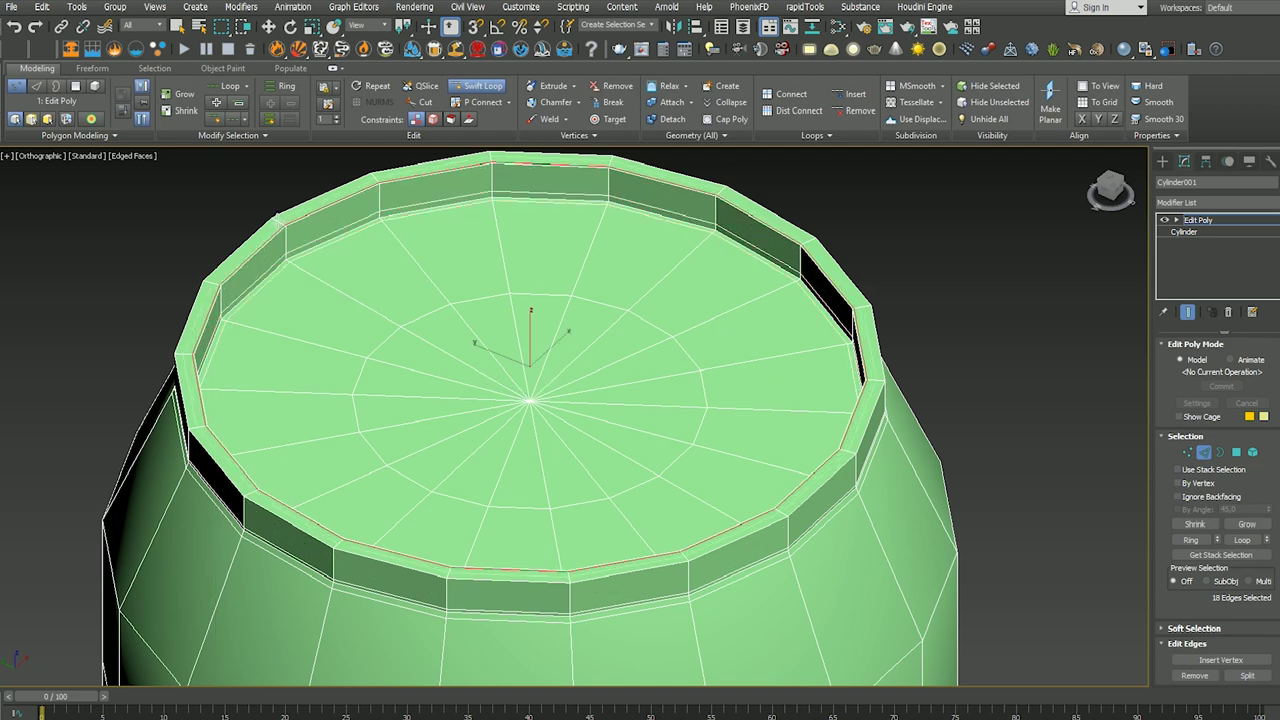
middle_click_drag(171, 289, 246, 305, "alt")
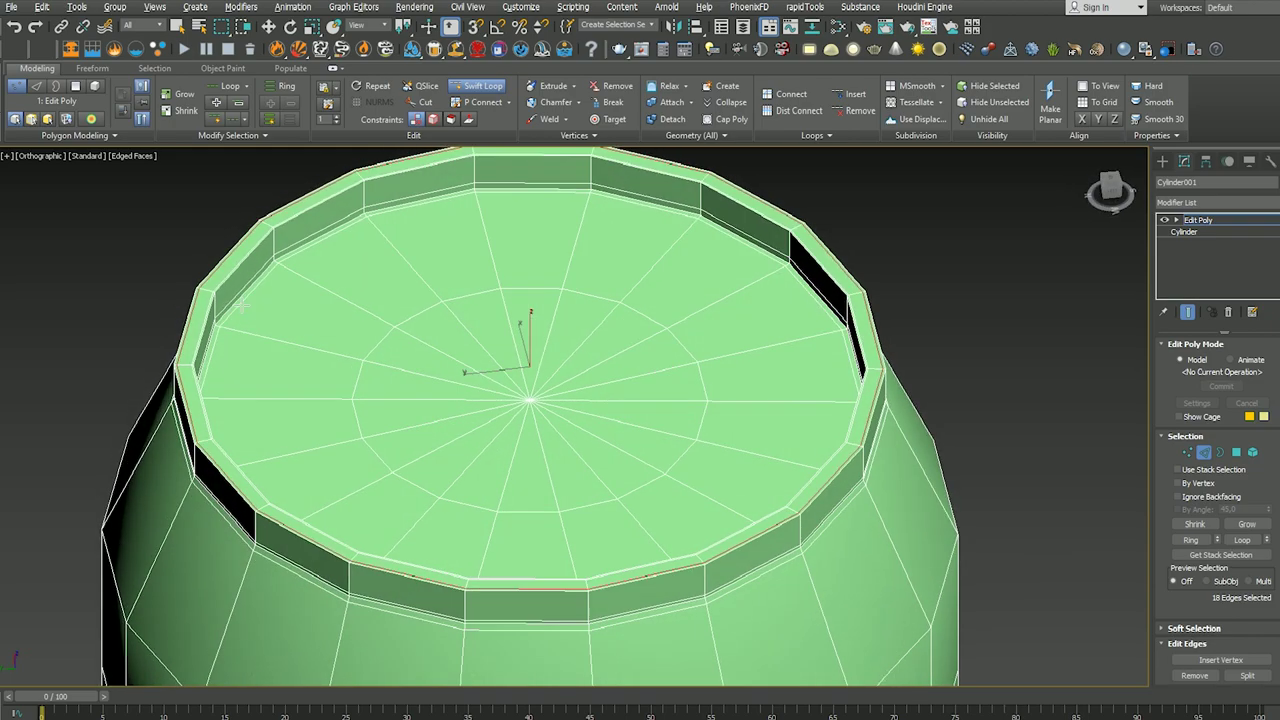
key("ctrl+s")
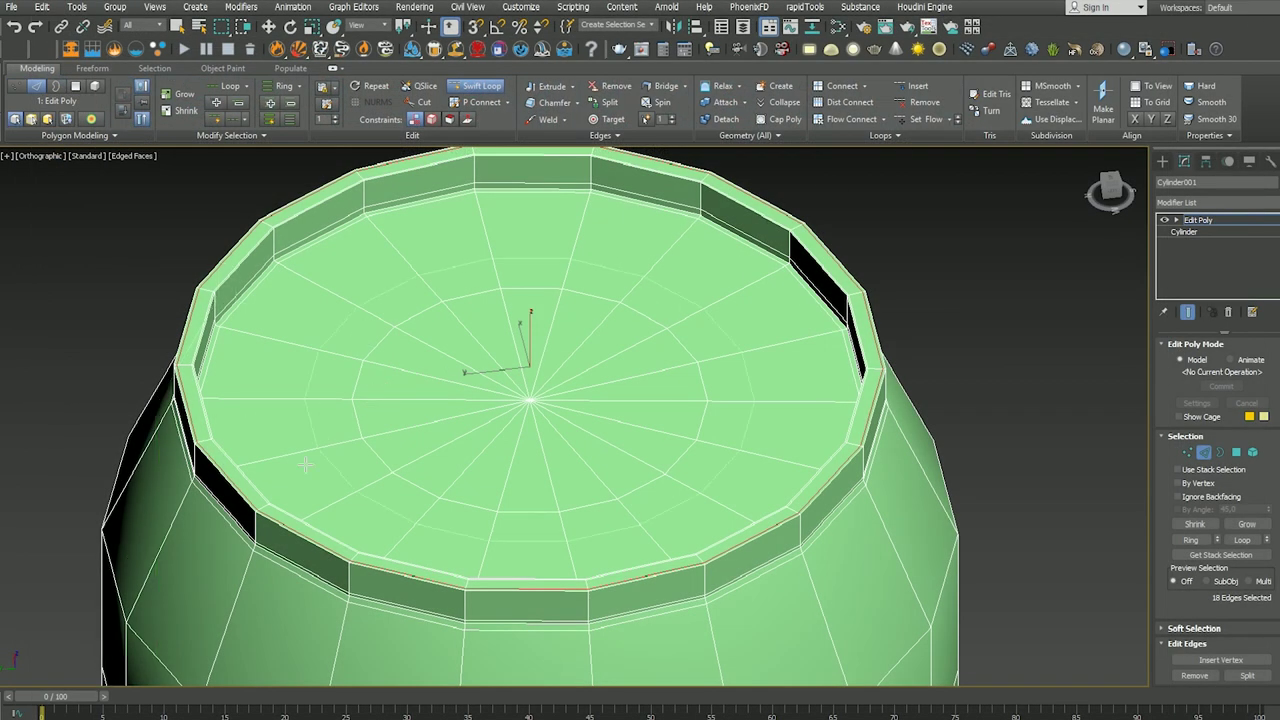
key("w")
Step: Add two more Swift Loop edge loops along the upper part of the top rim
middle_click_drag(59, 350, 183, 350, "alt")
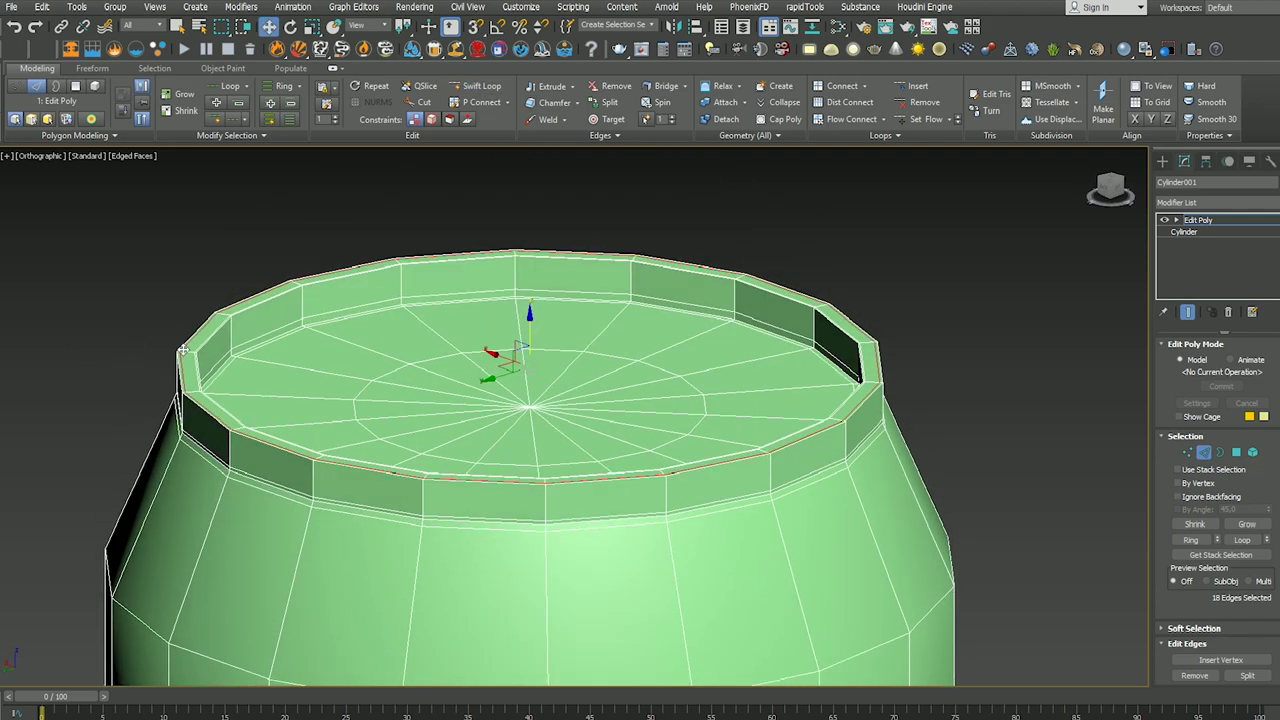
middle_click_drag(553, 380, 553, 330, "alt")
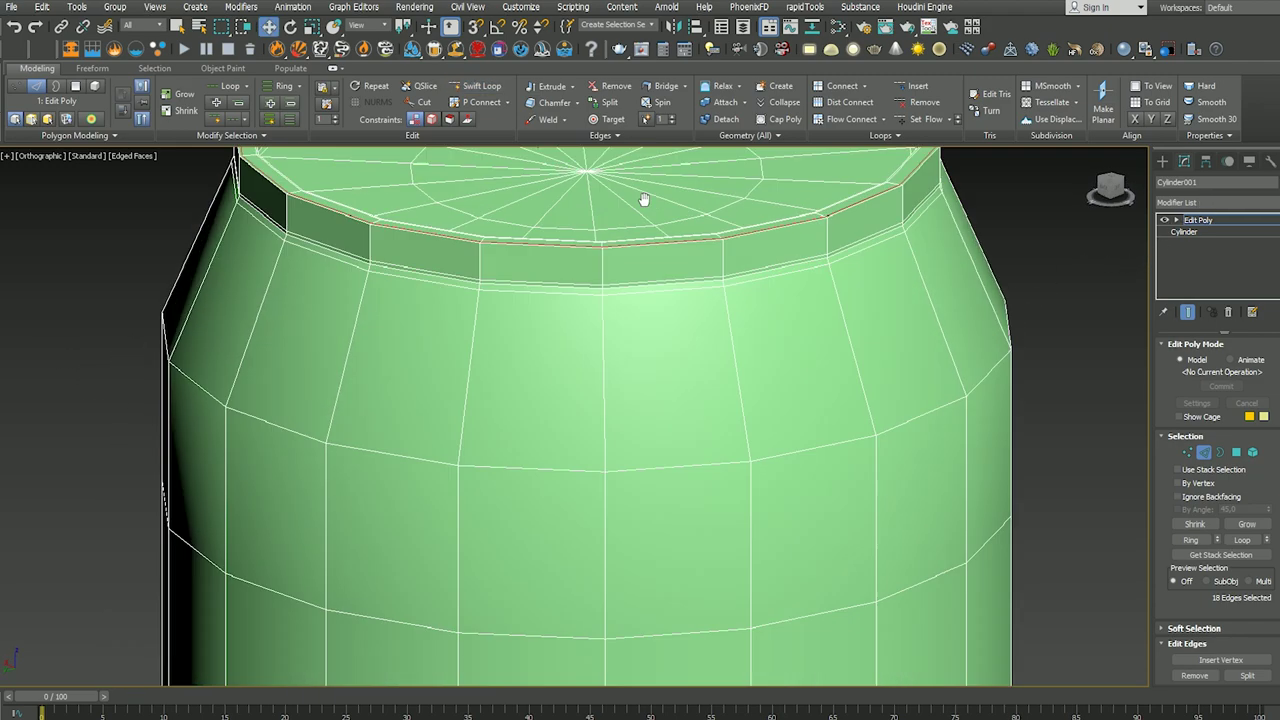
scroll(553, 421, "down", 5)
middle_click_drag(553, 380, 553, 330, "alt")
scroll(553, 421, "up", 5)
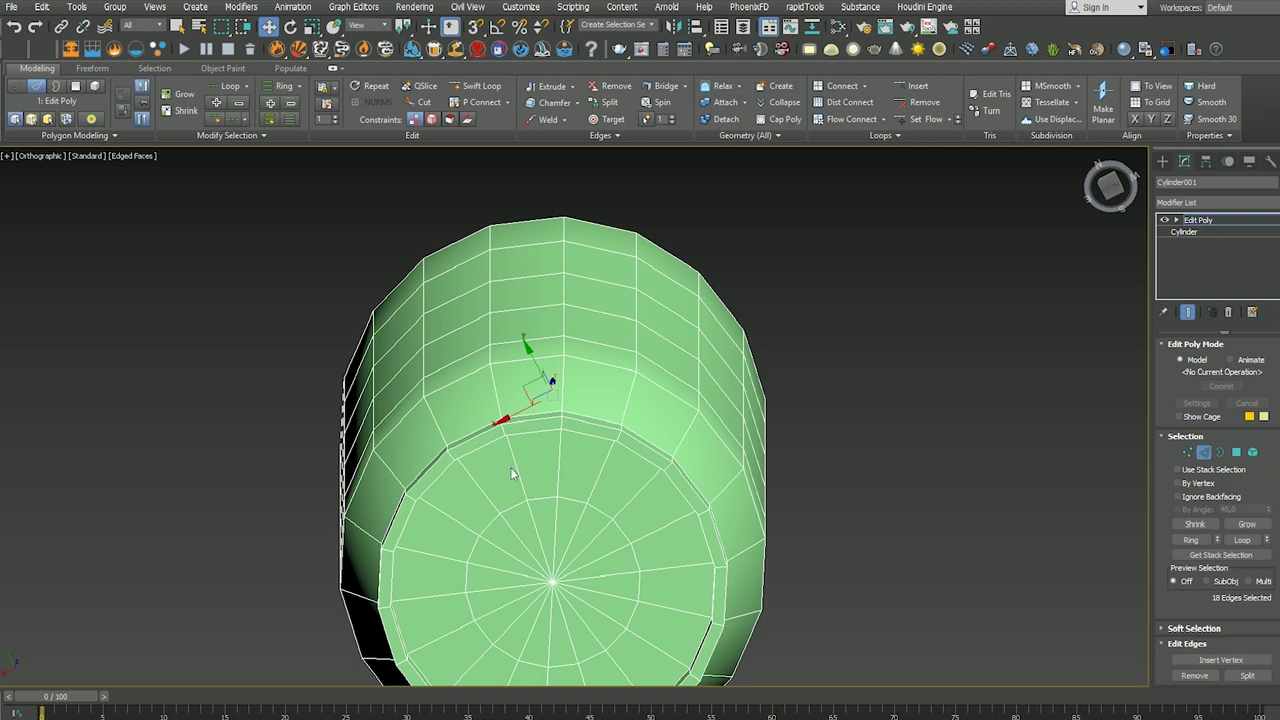
mouse_move(511, 474)
middle_mouse_down("alt")
mouse_move(435, 490)
mouse_move(413, 513)
mouse_move(460, 390)
middle_mouse_up("alt")
scroll(509, 257, "up", 3)
scroll(563, 251, "up", 2)
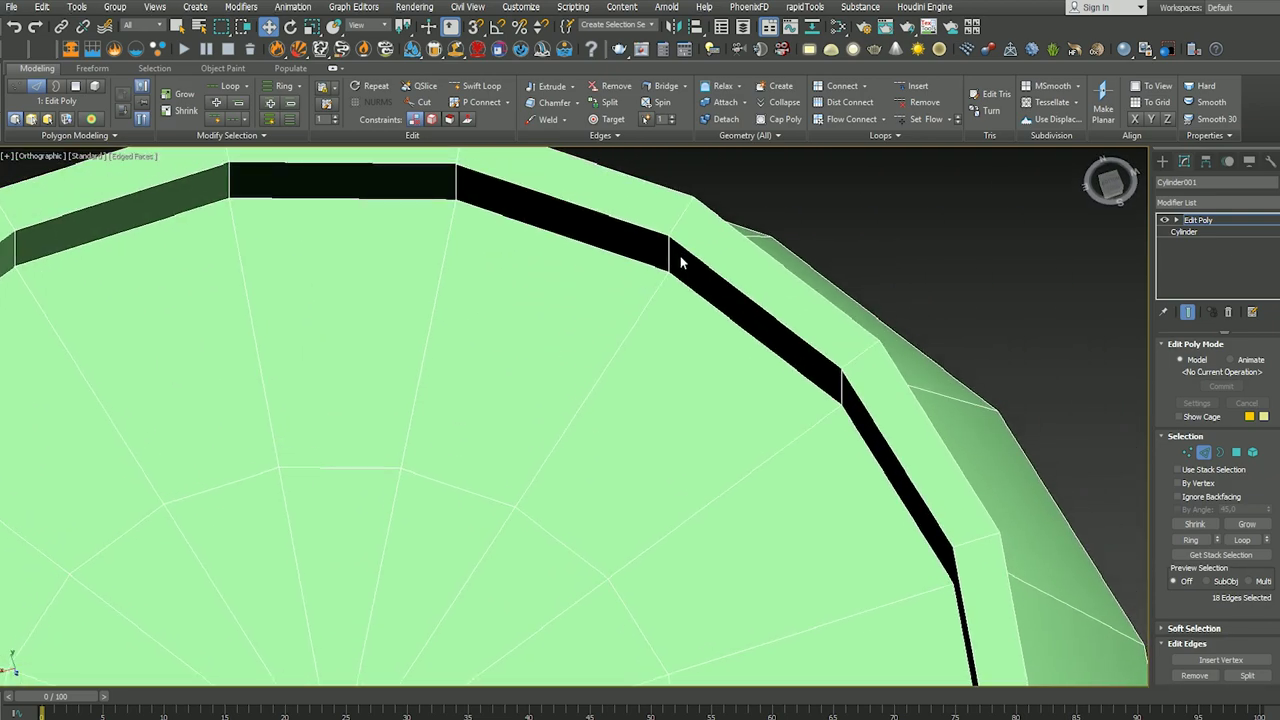
left_click(483, 87)
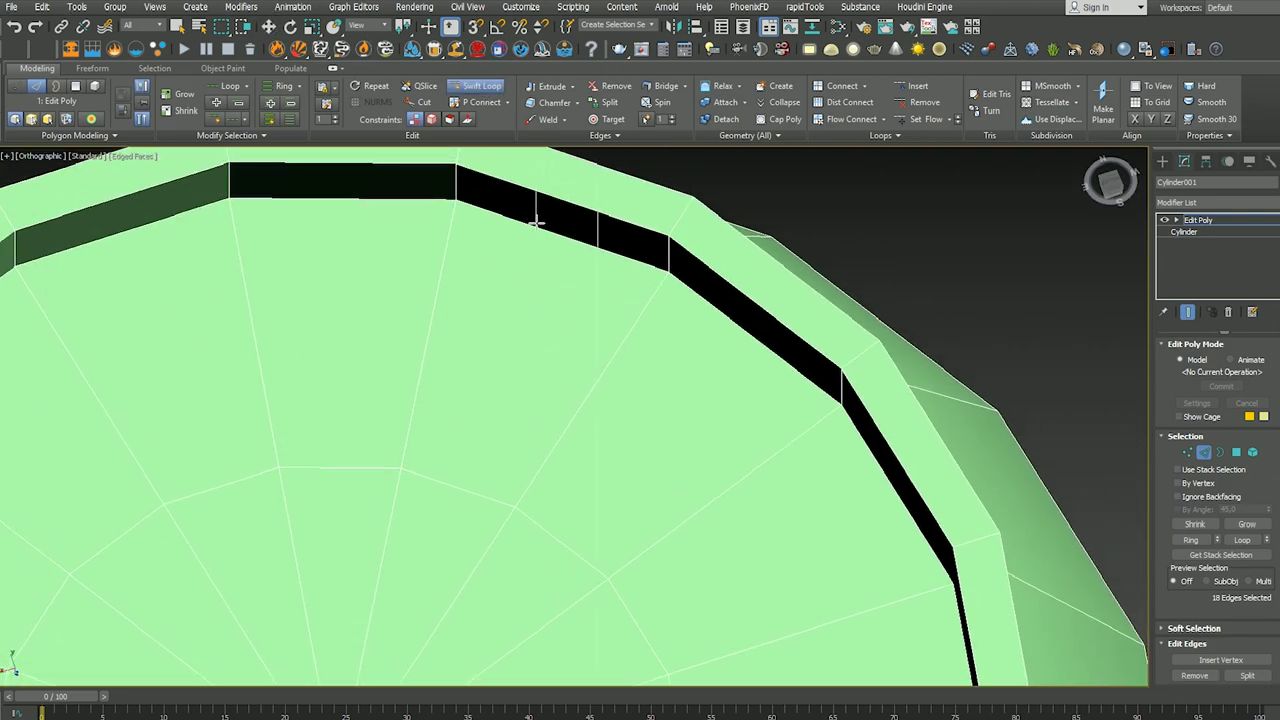
left_click(670, 267)
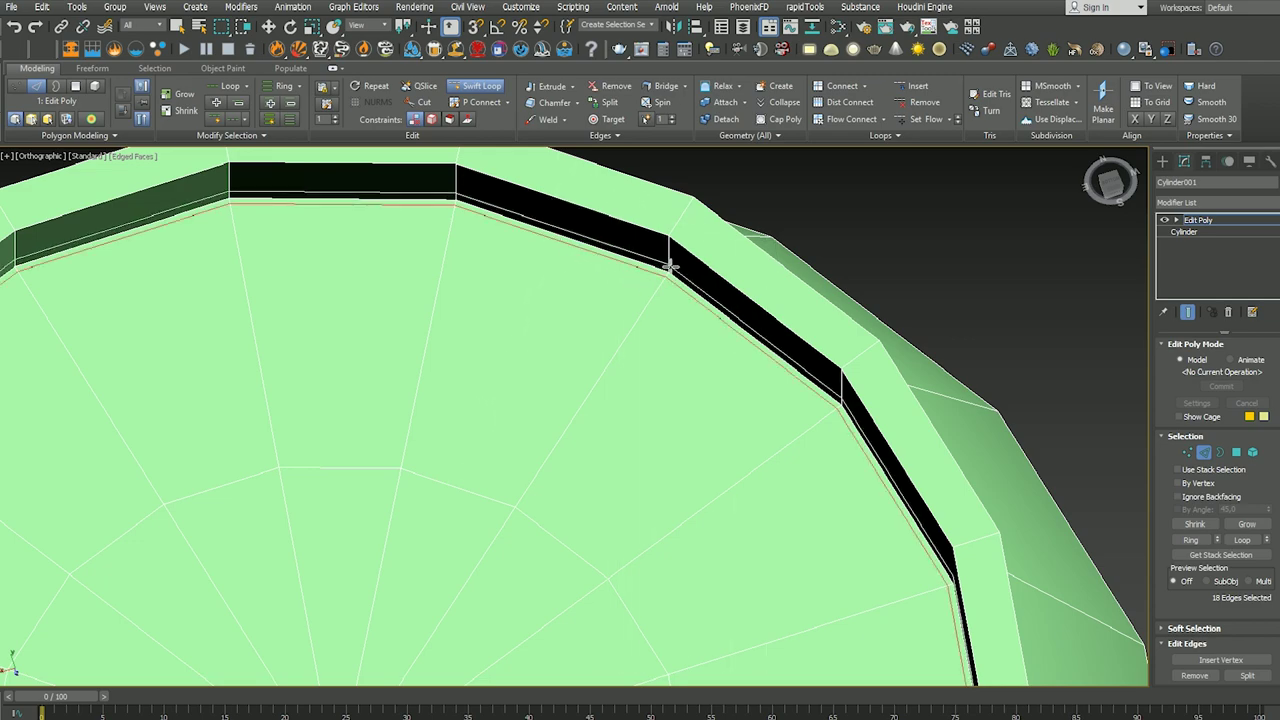
scroll(670, 267, "down", 1)
scroll(670, 267, "down", 4)
middle_click_drag(480, 330, 489, 213, "alt")
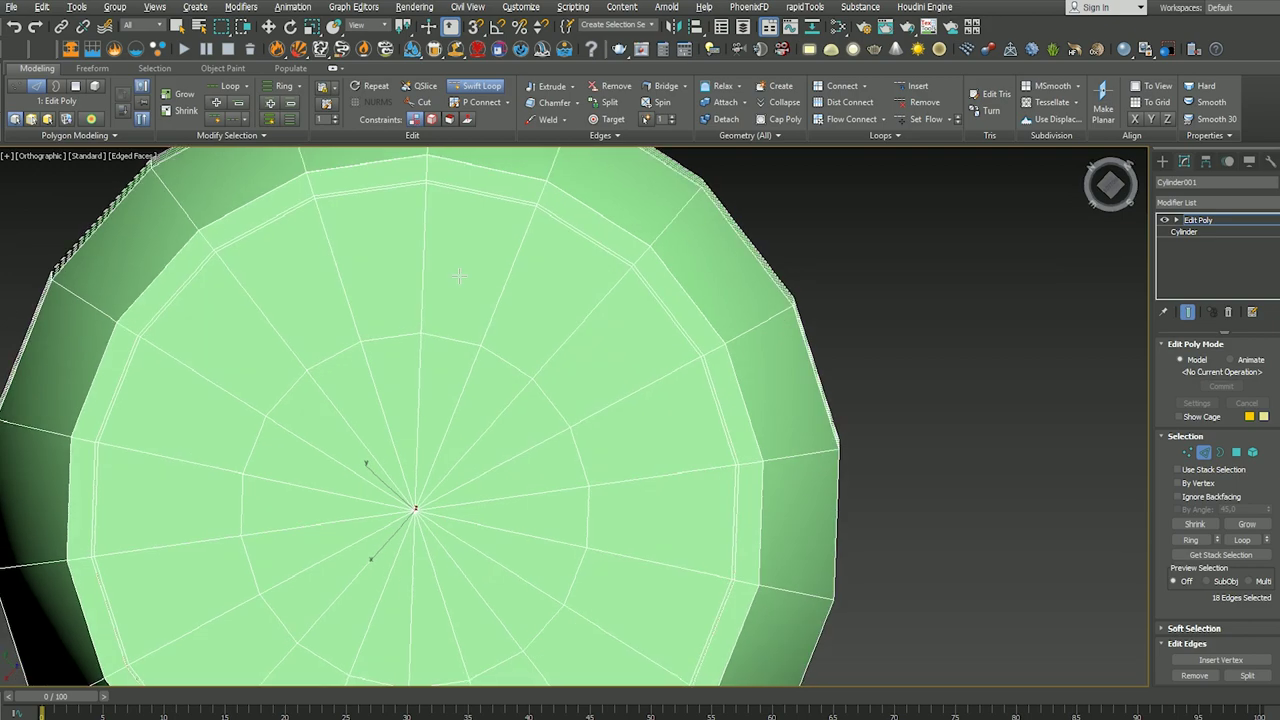
scroll(489, 255, "up", 5)
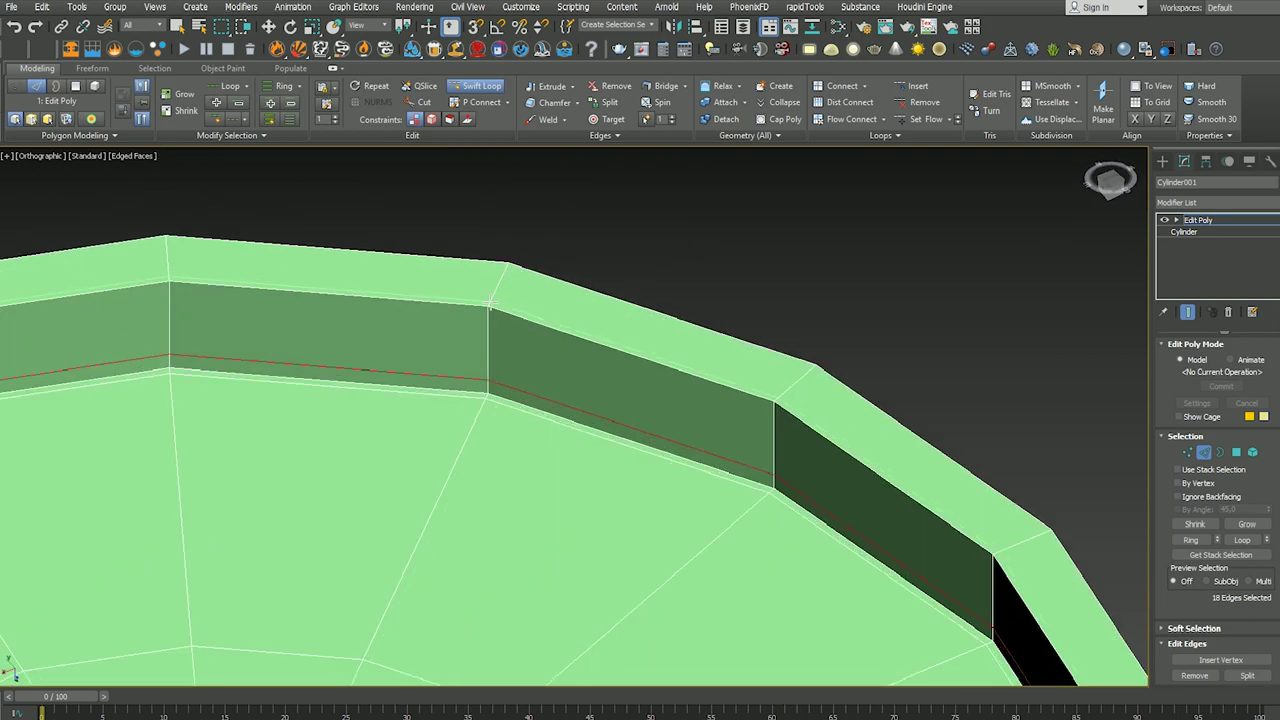
left_click(491, 300)
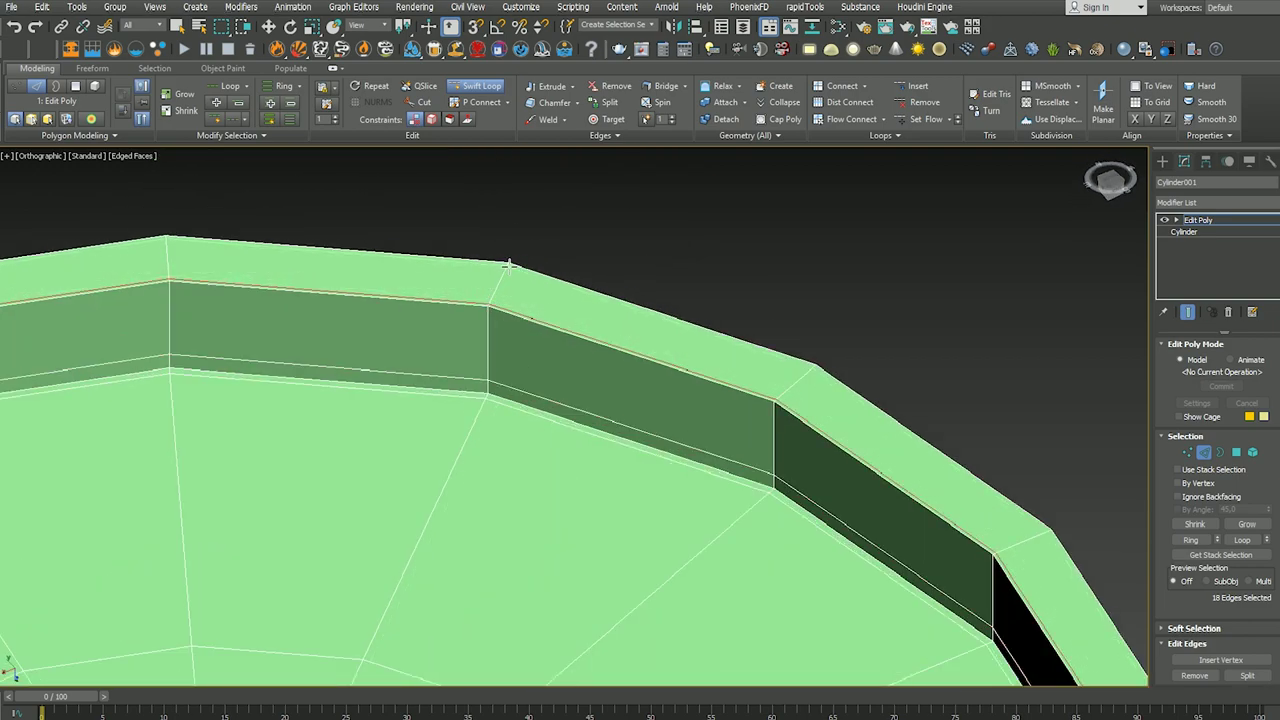
Step: Undo an accidental edge selection and add a loop at the rim band's lower edge
scroll(509, 265, "down", 2)
scroll(509, 265, "down", 3)
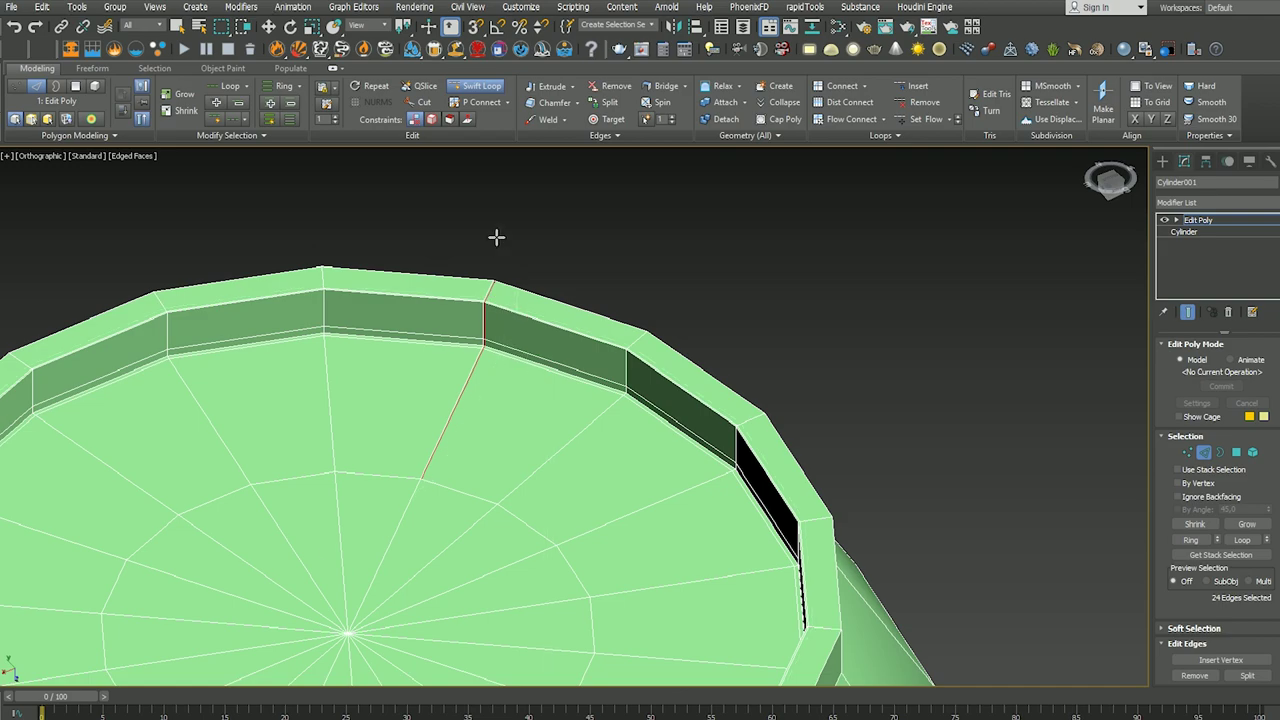
key("ctrl+z")
scroll(491, 234, "up", 4)
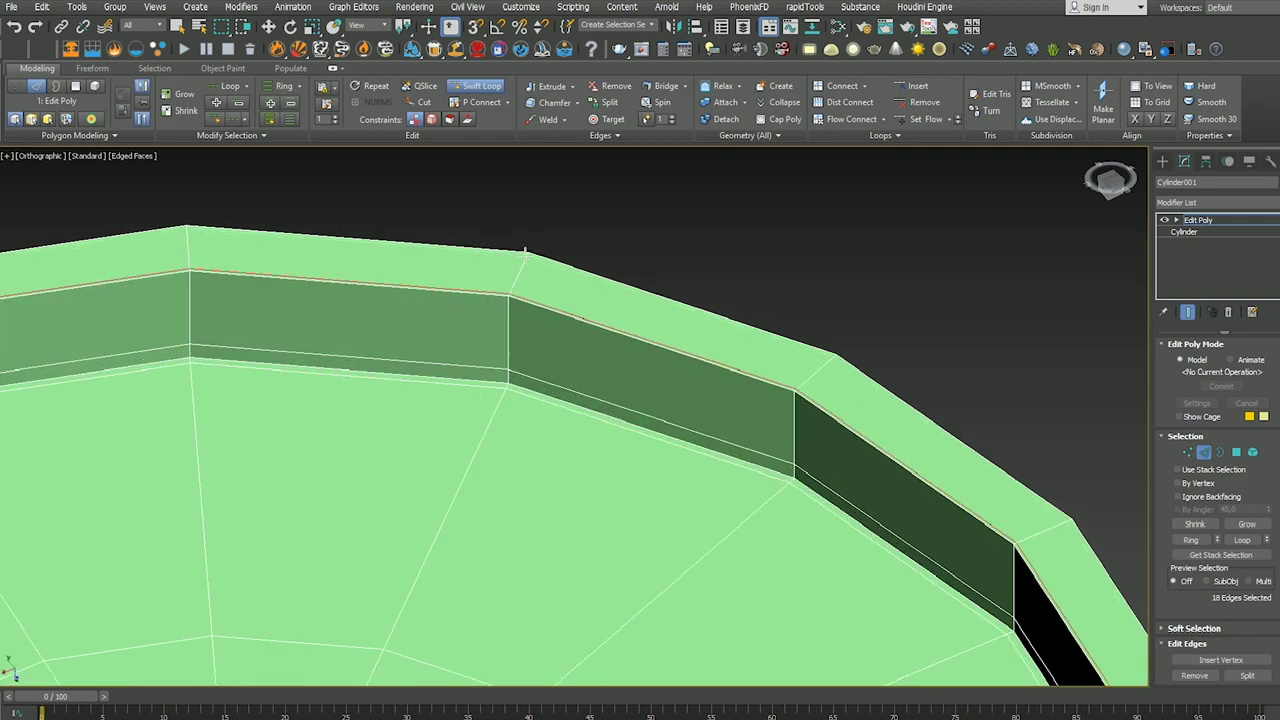
scroll(525, 254, "down", 1)
scroll(512, 263, "down", 2)
scroll(499, 272, "down", 1)
scroll(486, 282, "down", 1)
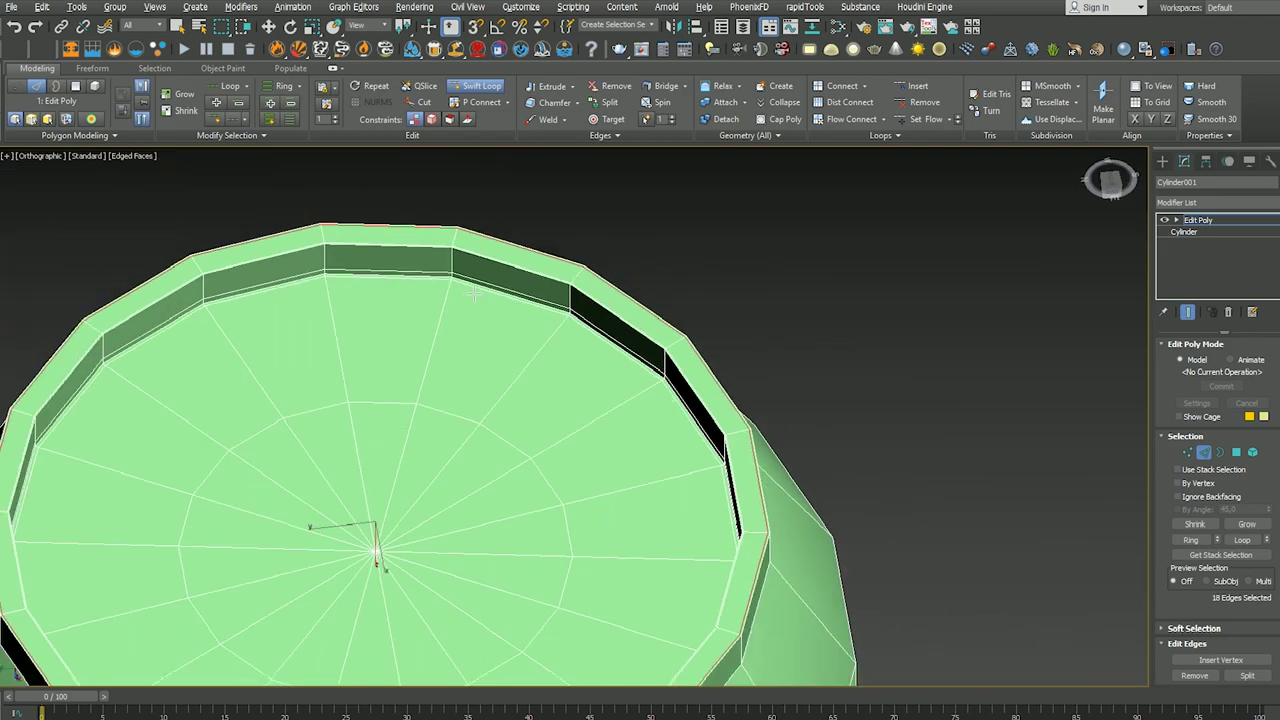
scroll(475, 291, "down", 2)
middle_click_drag(475, 291, 500, 286, "alt")
scroll(500, 286, "up", 4)
scroll(501, 465, "up", 2)
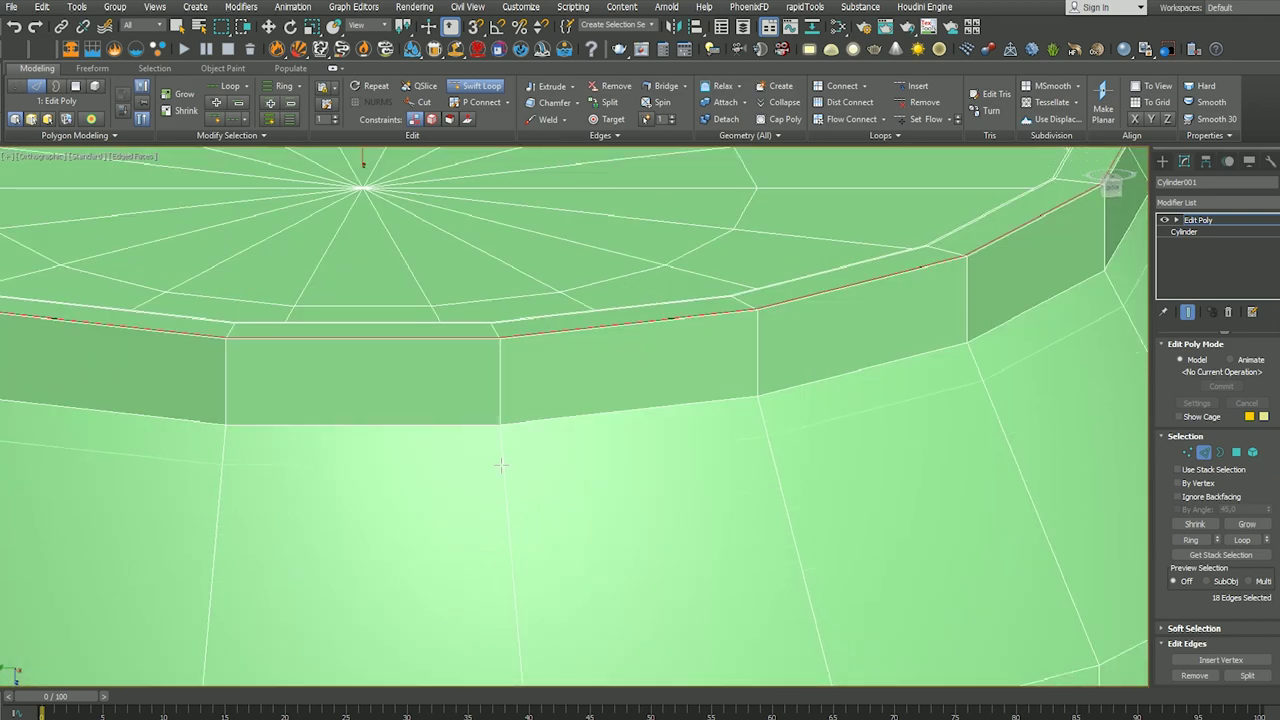
double_click(500, 434)
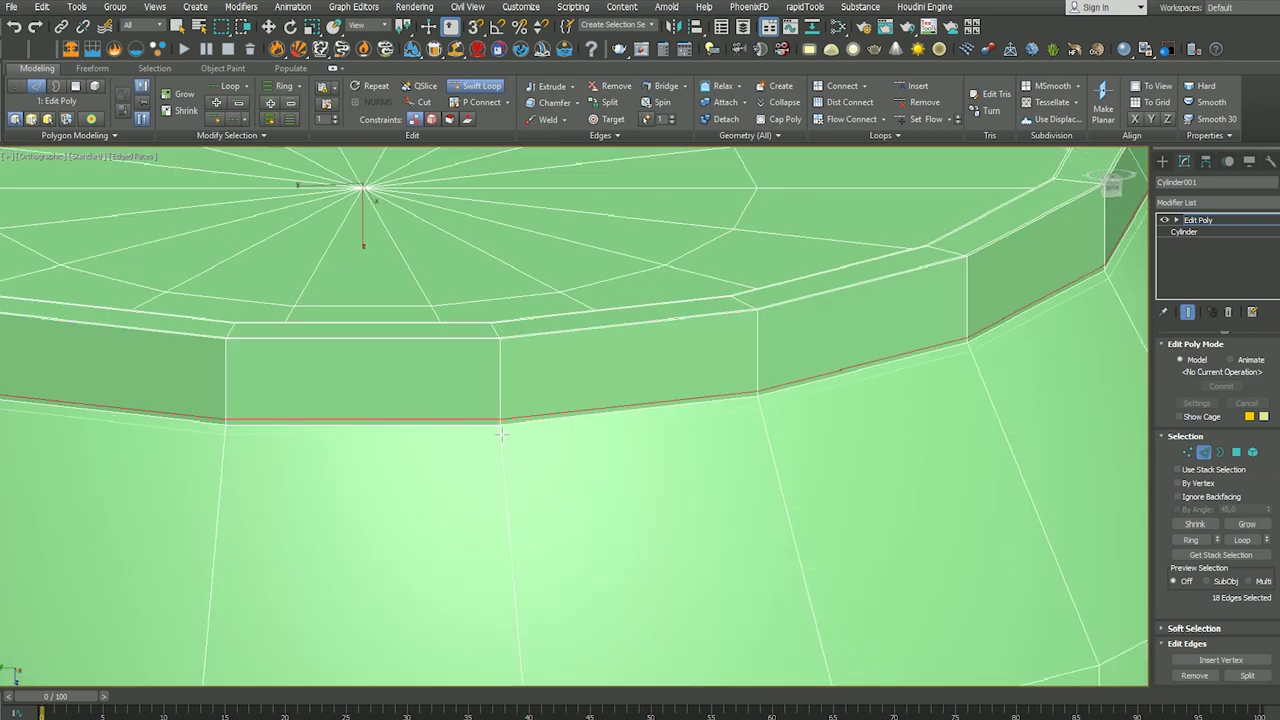
scroll(501, 434, "down", 5)
key("w")
mouse_move(440, 430)
middle_mouse_down("alt")
mouse_move(426, 436)
mouse_move(685, 419)
middle_mouse_up("alt")
scroll(427, 436, "down", 3)
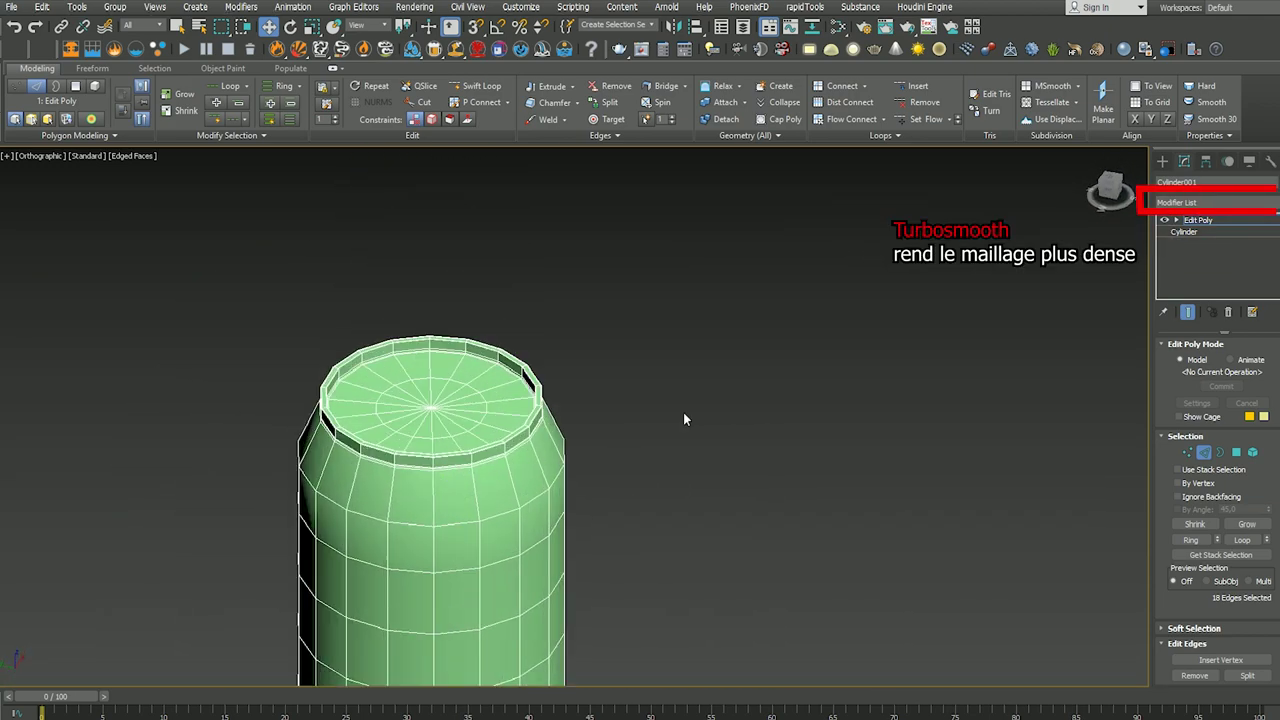
Step: Add a TurboSmooth modifier at 1 iteration above Edit Poly and inspect the rounded can top
left_click(1216, 200)
type("t")
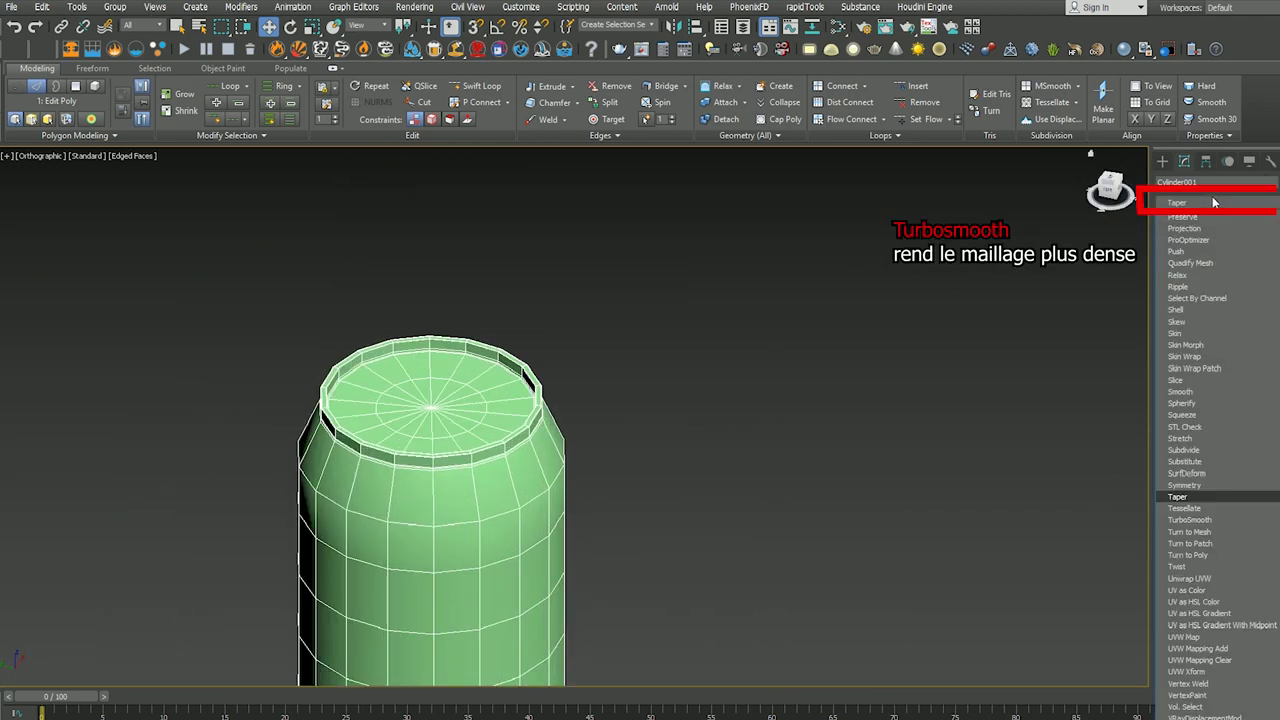
type("urboSmooth")
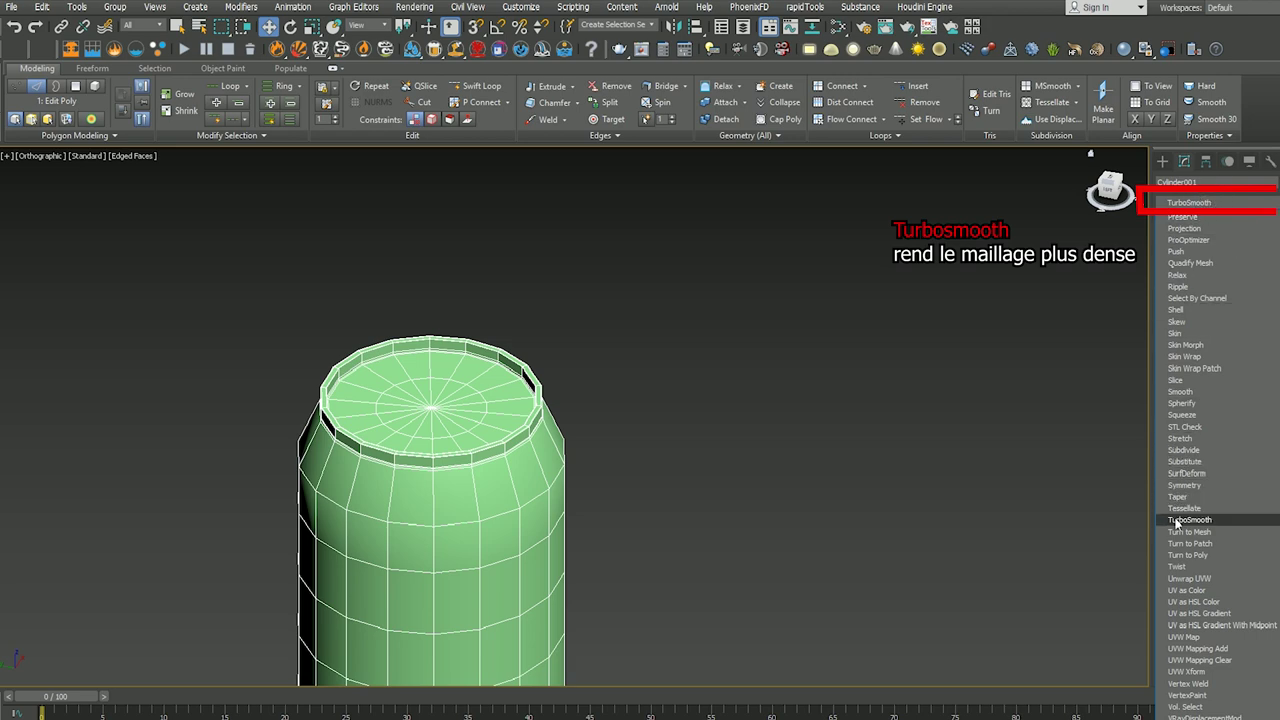
left_click(1175, 519)
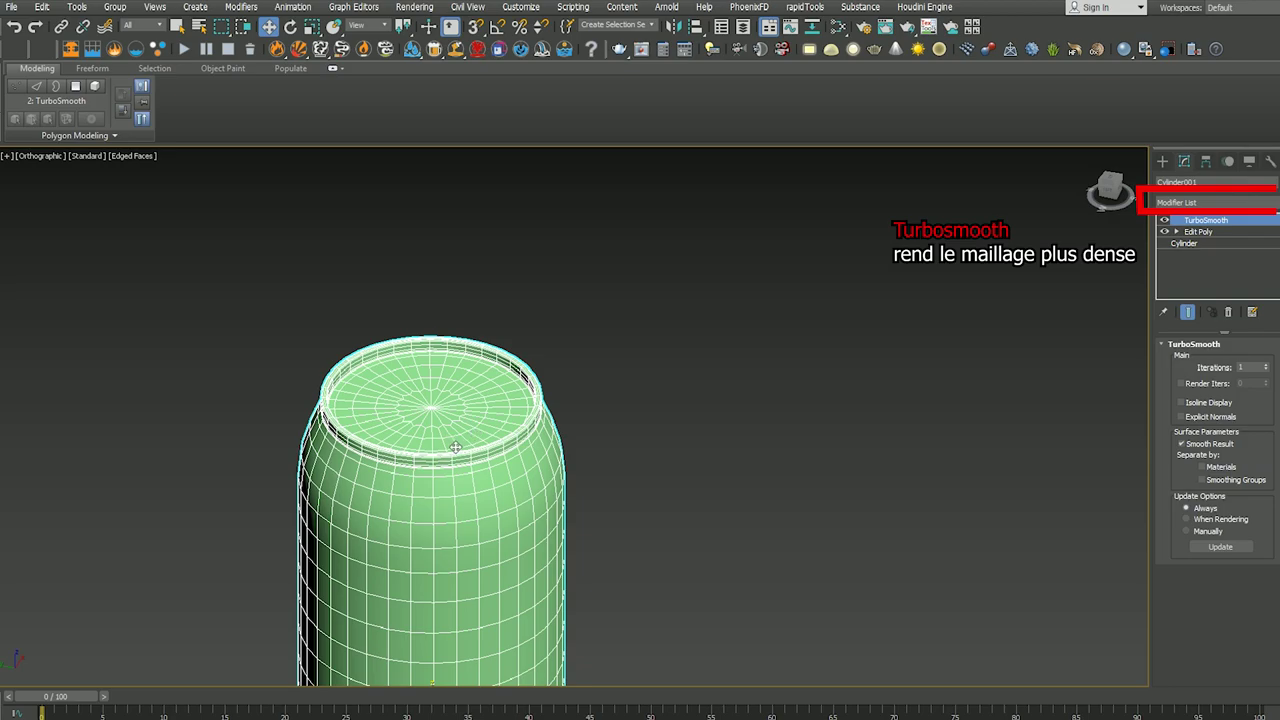
mouse_move(455, 447)
middle_mouse_down("alt")
mouse_move(417, 380)
mouse_move(569, 420)
mouse_move(543, 380)
mouse_move(323, 380)
mouse_move(440, 420)
mouse_move(520, 385)
mouse_move(371, 397)
mouse_move(389, 409)
mouse_move(522, 390)
mouse_move(466, 386)
middle_mouse_up("alt")
scroll(420, 375, "up", 3)
scroll(571, 426, "up", 2)
scroll(545, 384, "up", 2)
scroll(524, 383, "down", 3)
scroll(524, 383, "down", 5)
scroll(522, 390, "up", 5)
scroll(470, 385, "up", 2)
scroll(480, 328, "up", 2)
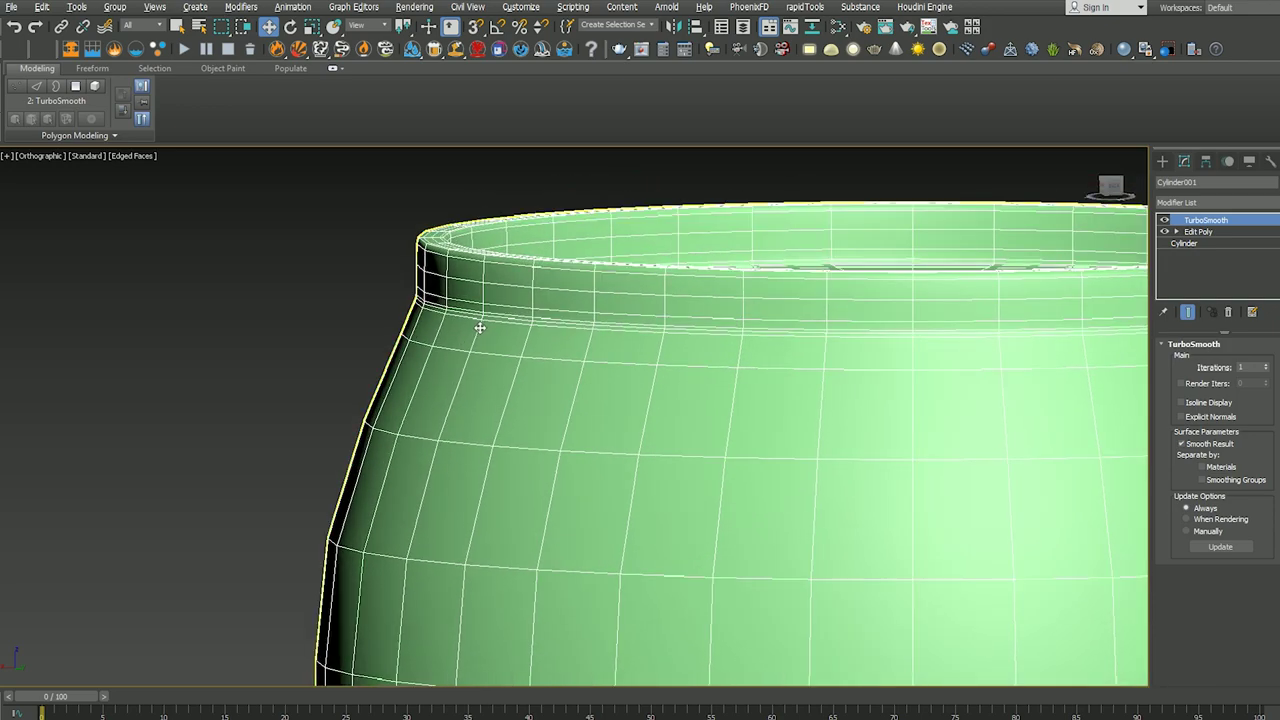
scroll(516, 318, "up", 4)
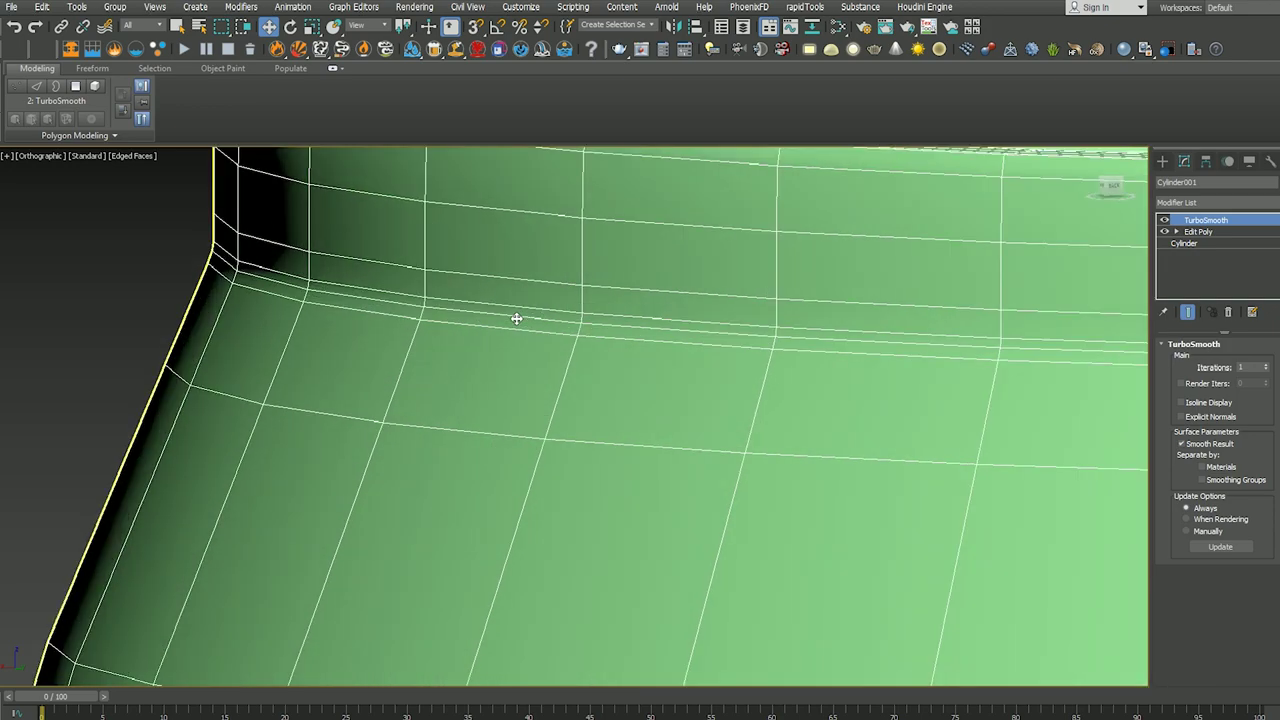
left_click(1195, 203)
key("e")
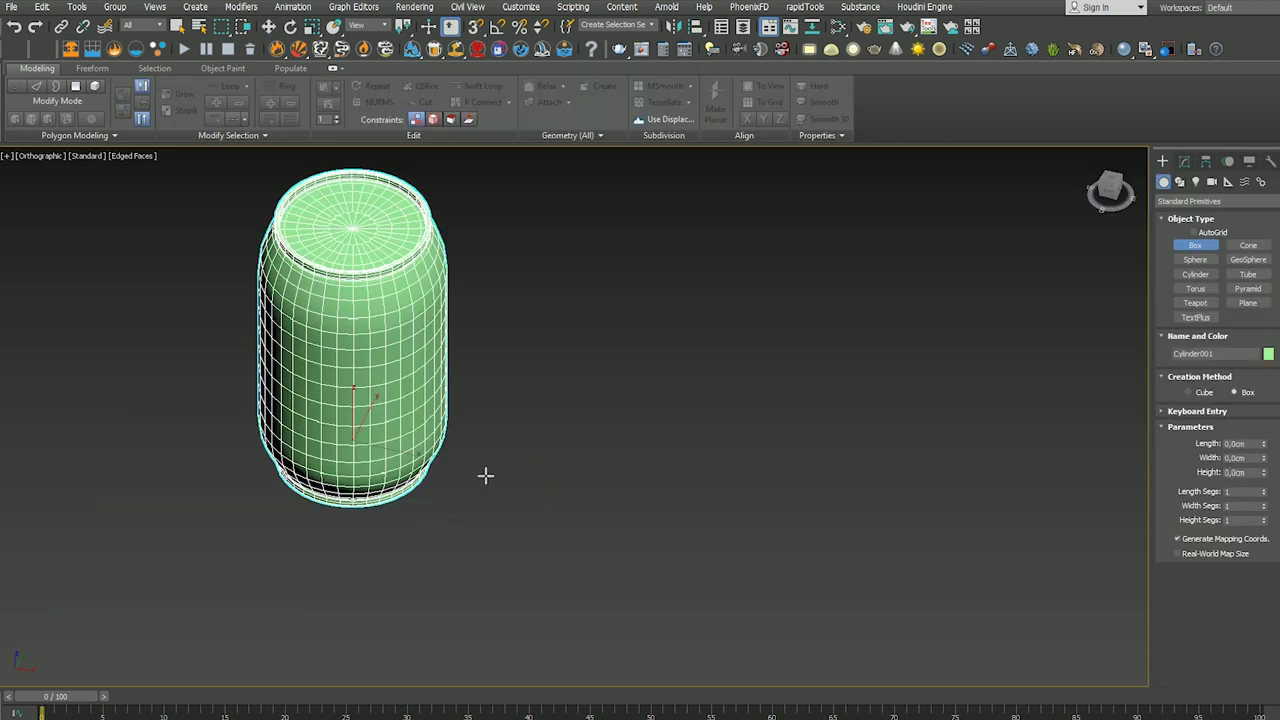
Step: Draw a flat box beside the can and look it over
left_click_drag(485, 475, 550, 508)
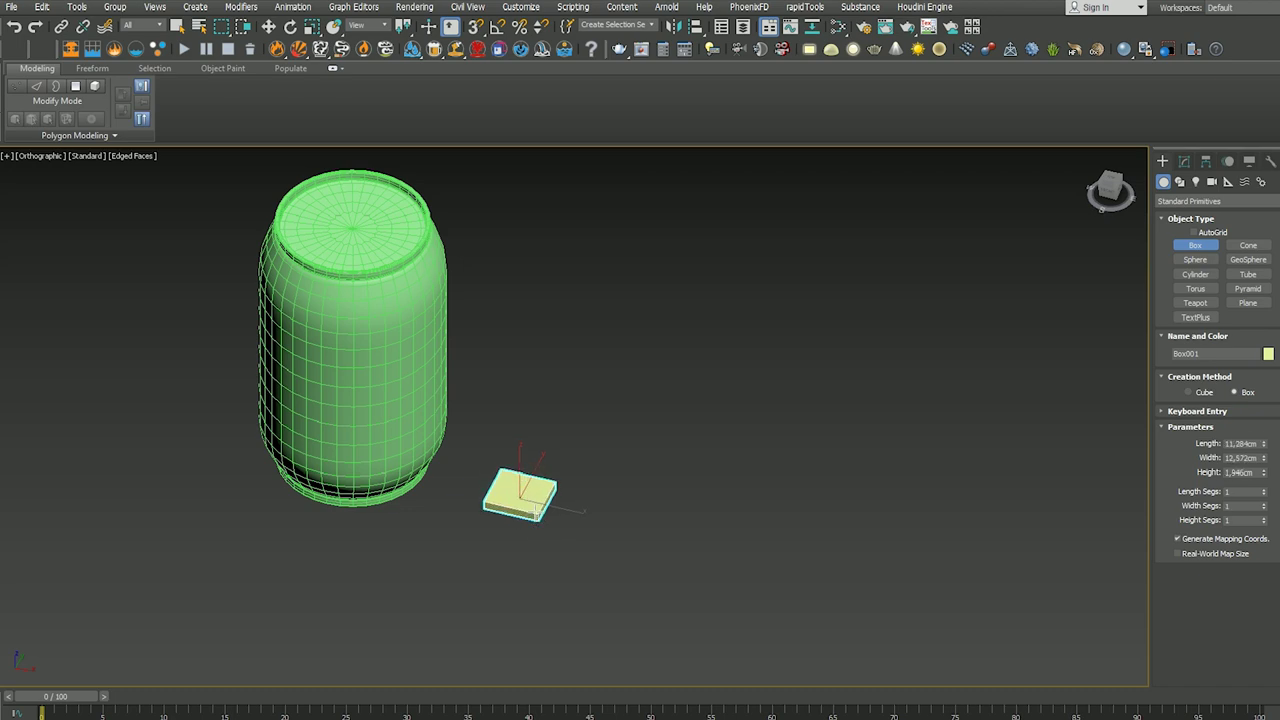
right_click(505, 482)
middle_click_drag(505, 482, 520, 500, "alt")
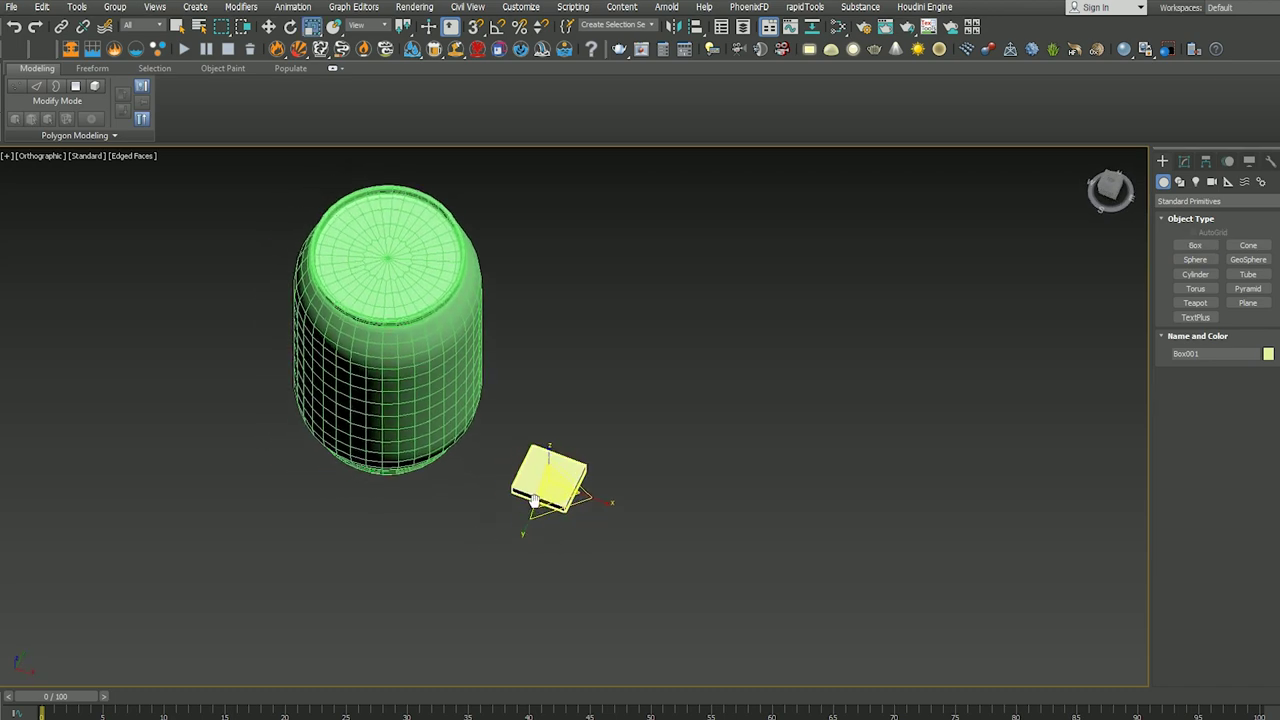
scroll(450, 470, "up", 3)
scroll(391, 460, "up", 3)
middle_click_drag(391, 460, 423, 434, "alt")
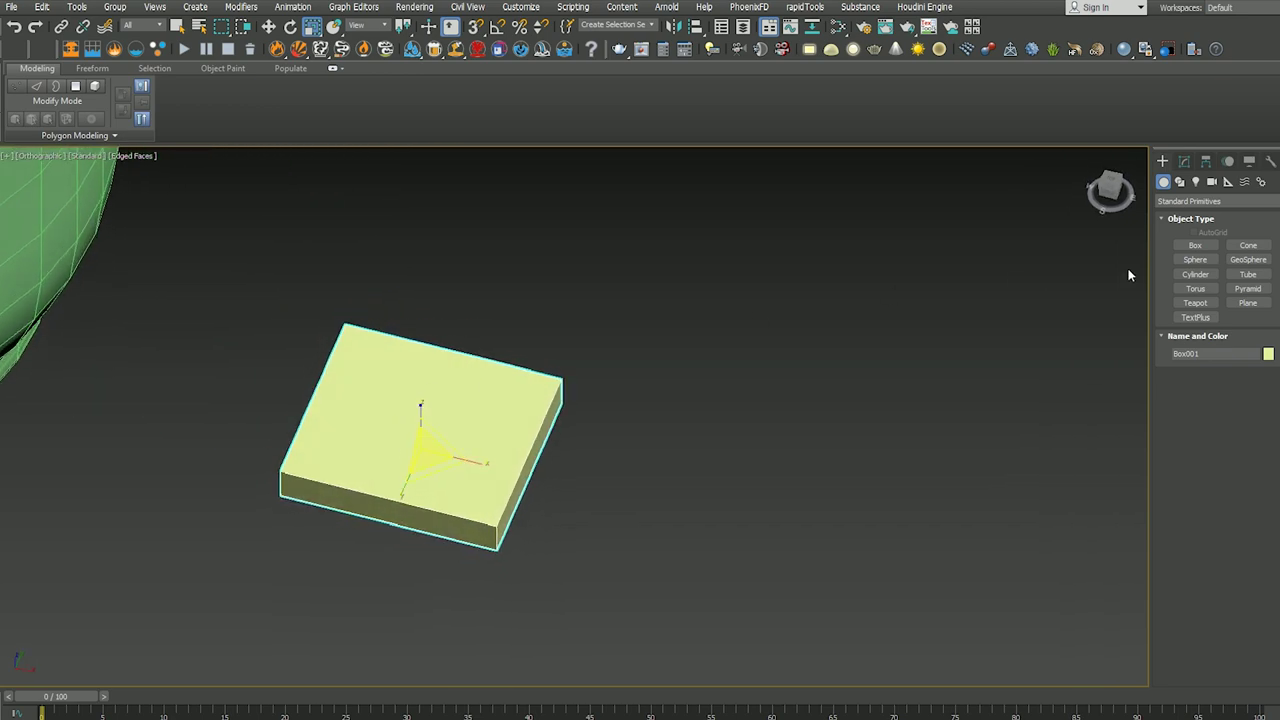
Step: Put an Edit Poly modifier on the box and switch to vertex editing
left_click(1185, 162)
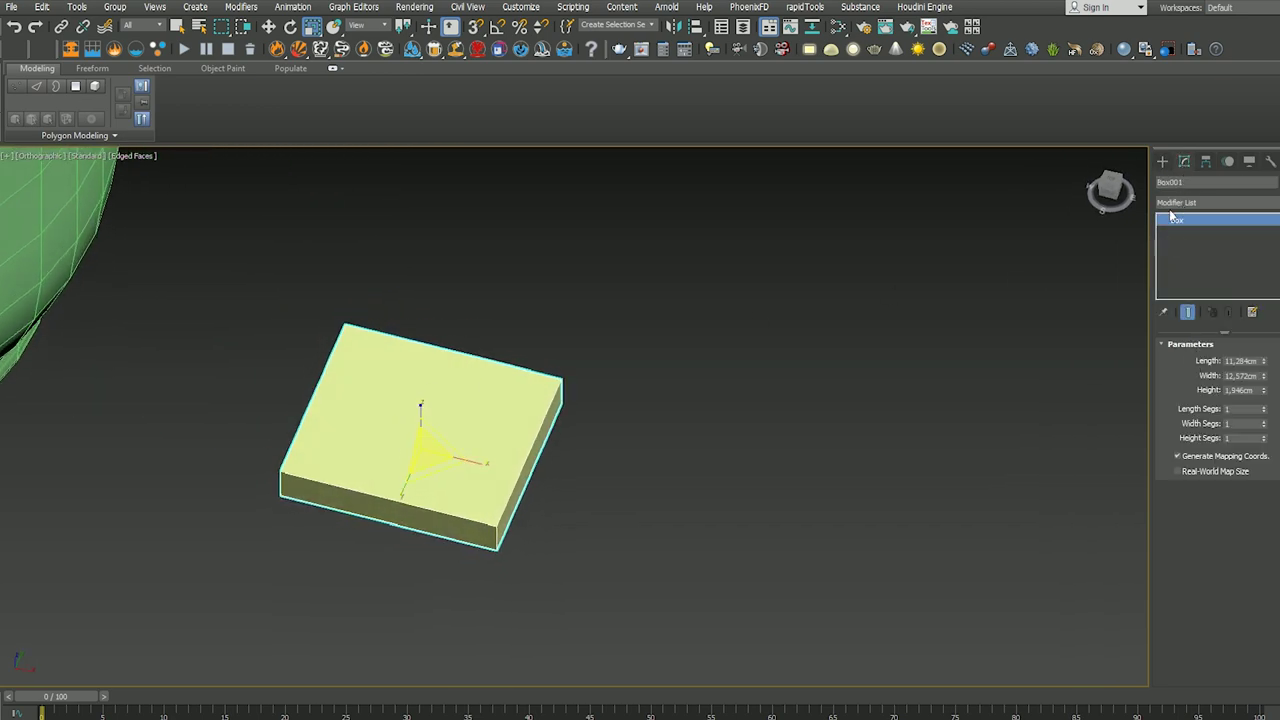
left_click(1181, 208)
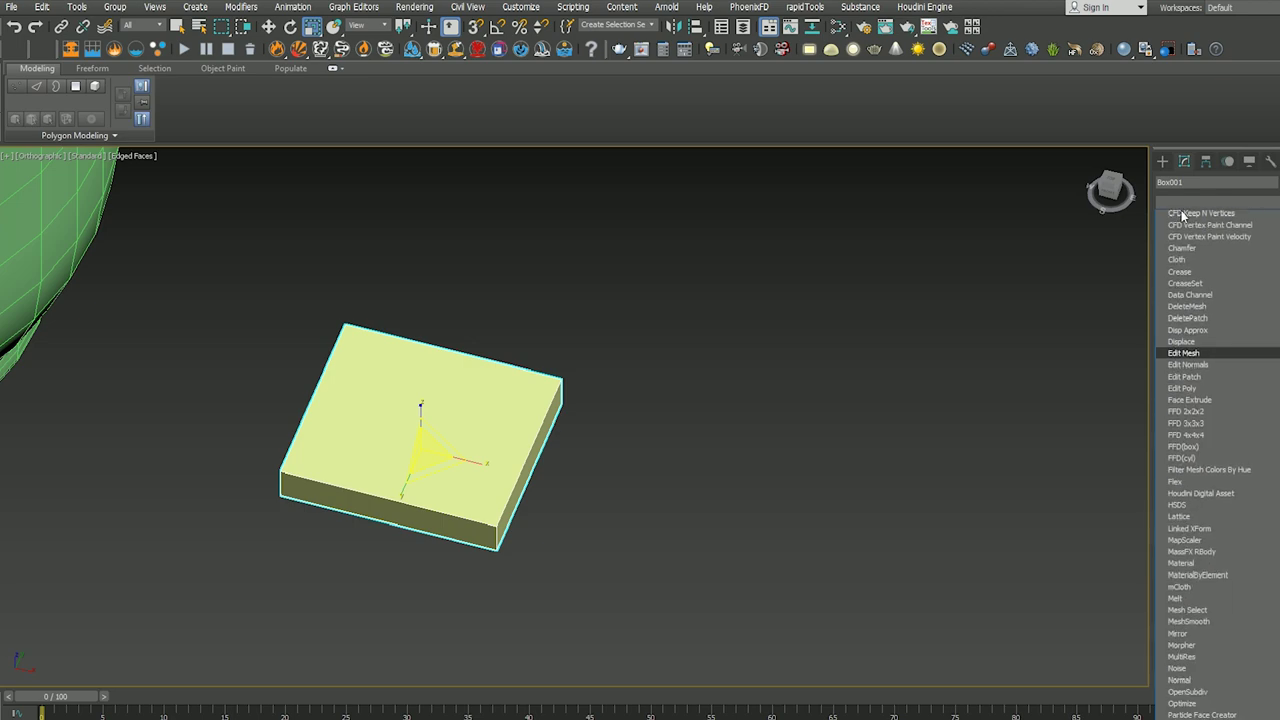
type("esh")
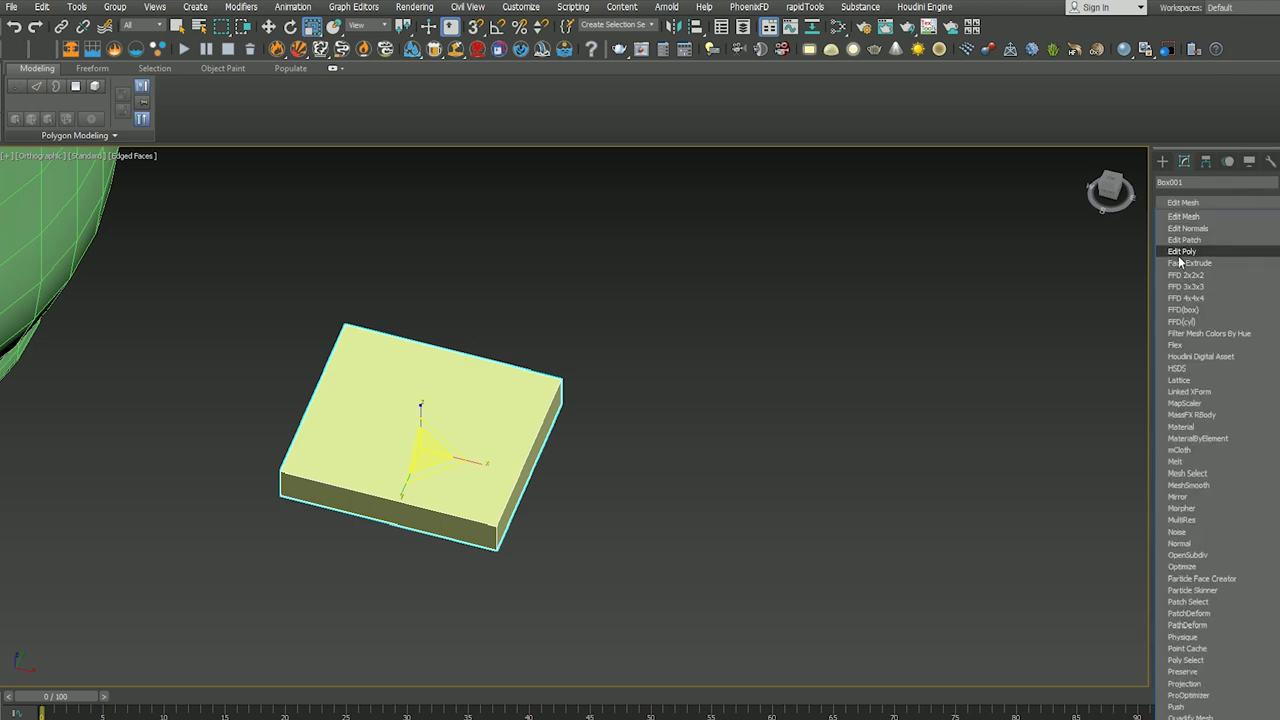
left_click(1181, 251)
left_click(1188, 453)
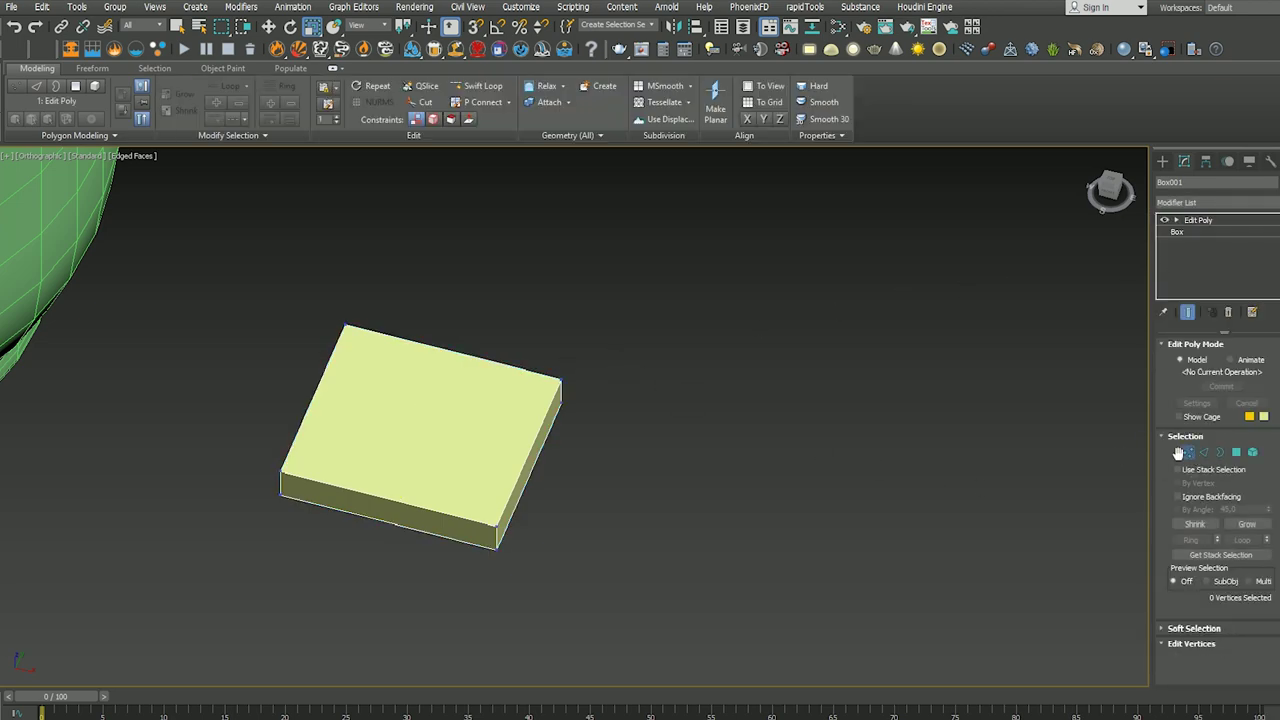
Step: View the box from above and apply Edit Poly again from the Modifier List
mouse_move(657, 388)
middle_mouse_down("alt")
mouse_move(614, 433)
mouse_move(573, 438)
middle_mouse_up("alt")
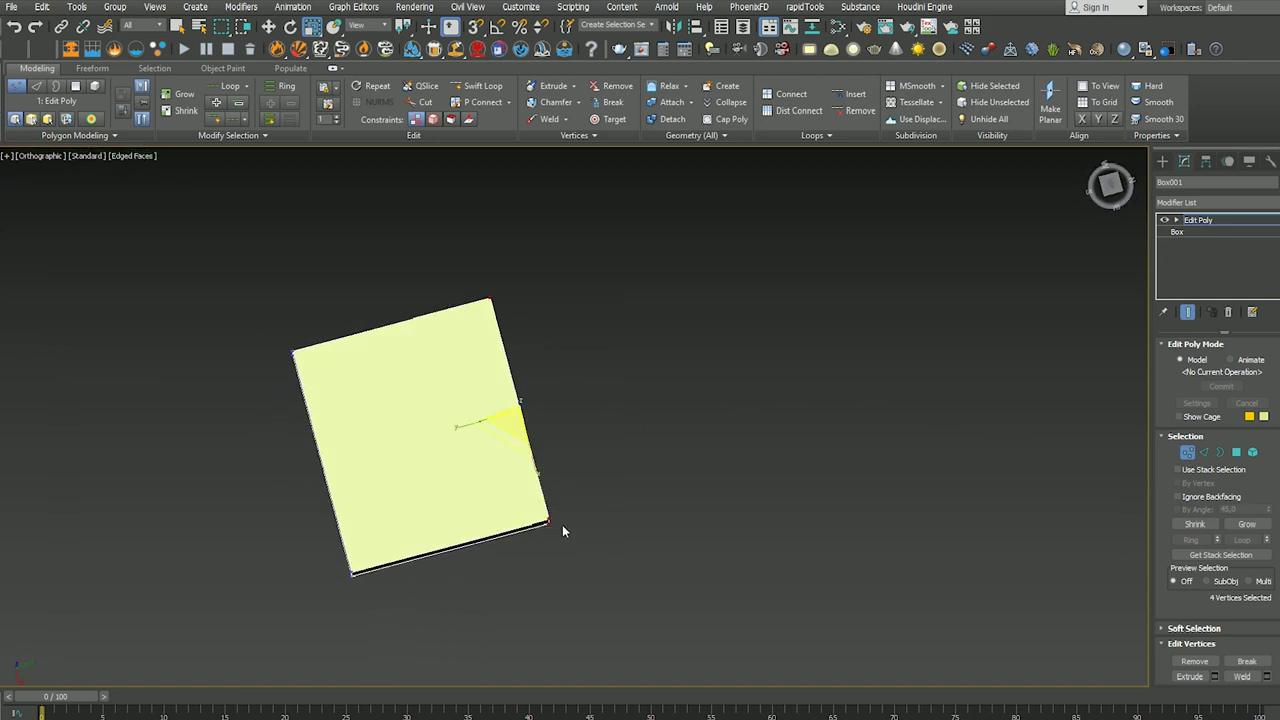
middle_click_drag(562, 524, 500, 517, "alt")
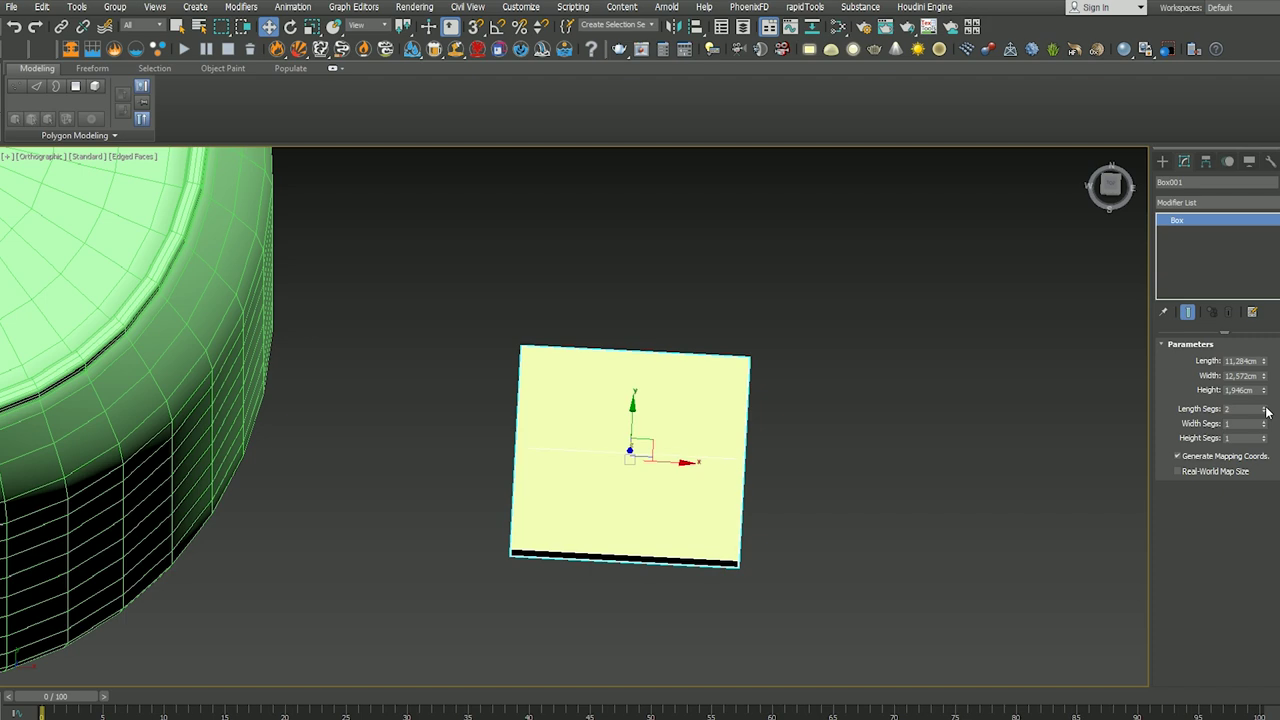
middle_click_drag(902, 436, 1136, 448, "alt")
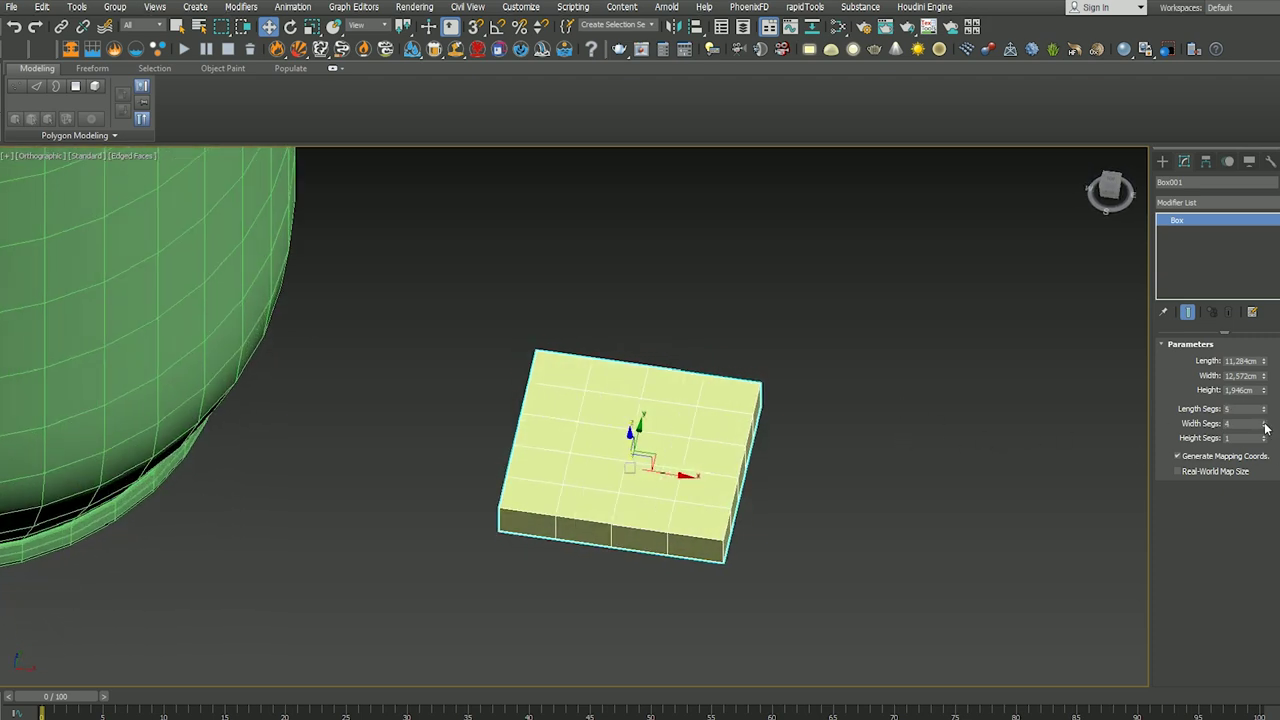
middle_click_drag(790, 419, 680, 463, "alt")
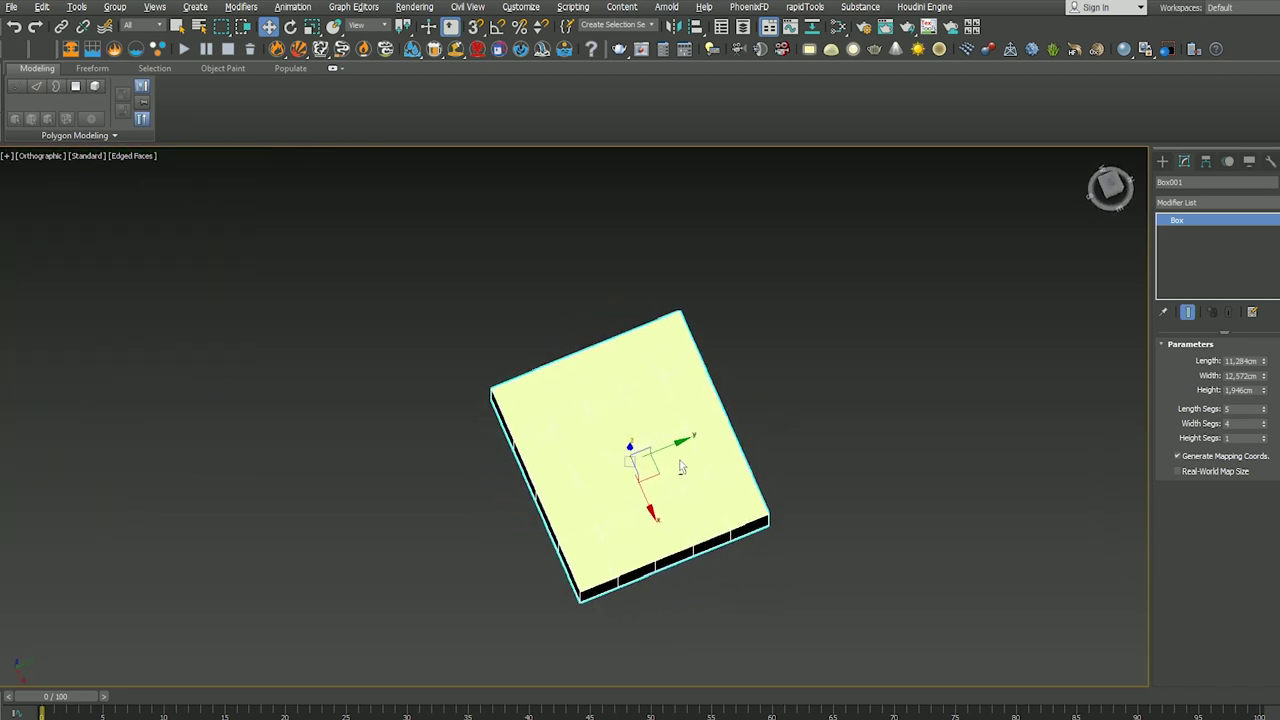
left_click(1208, 204)
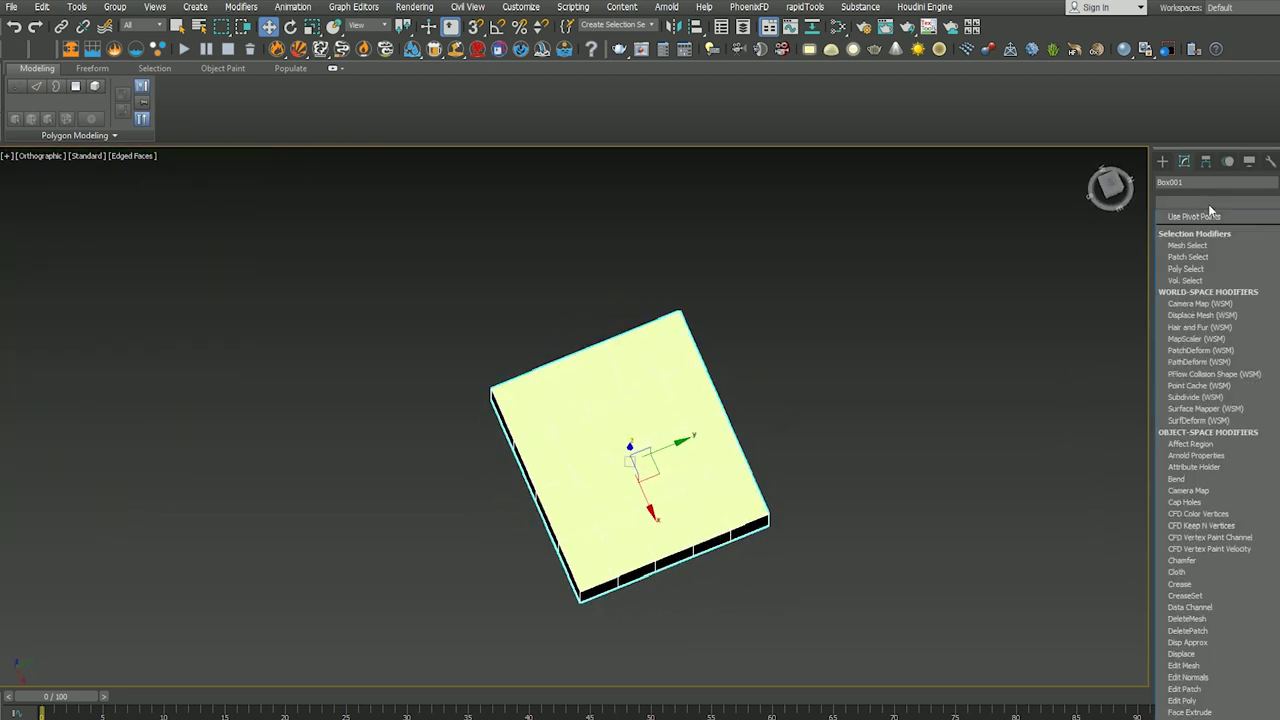
key("e")
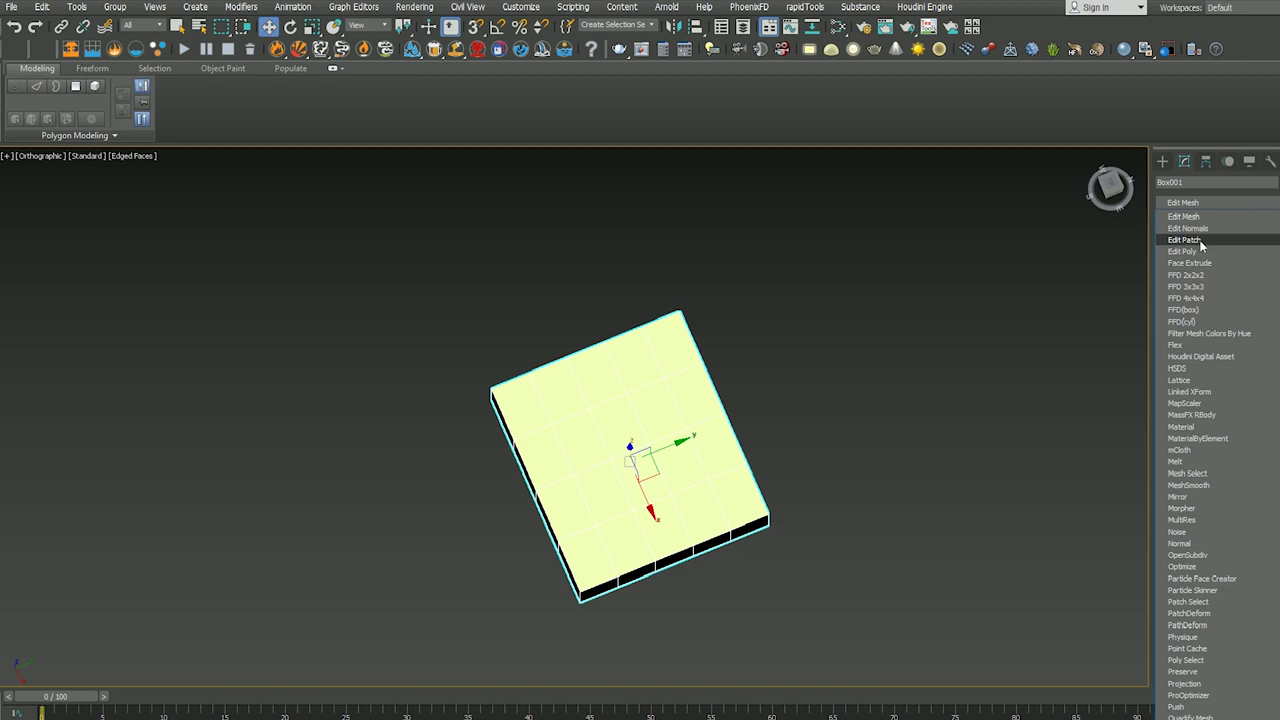
left_click(1183, 251)
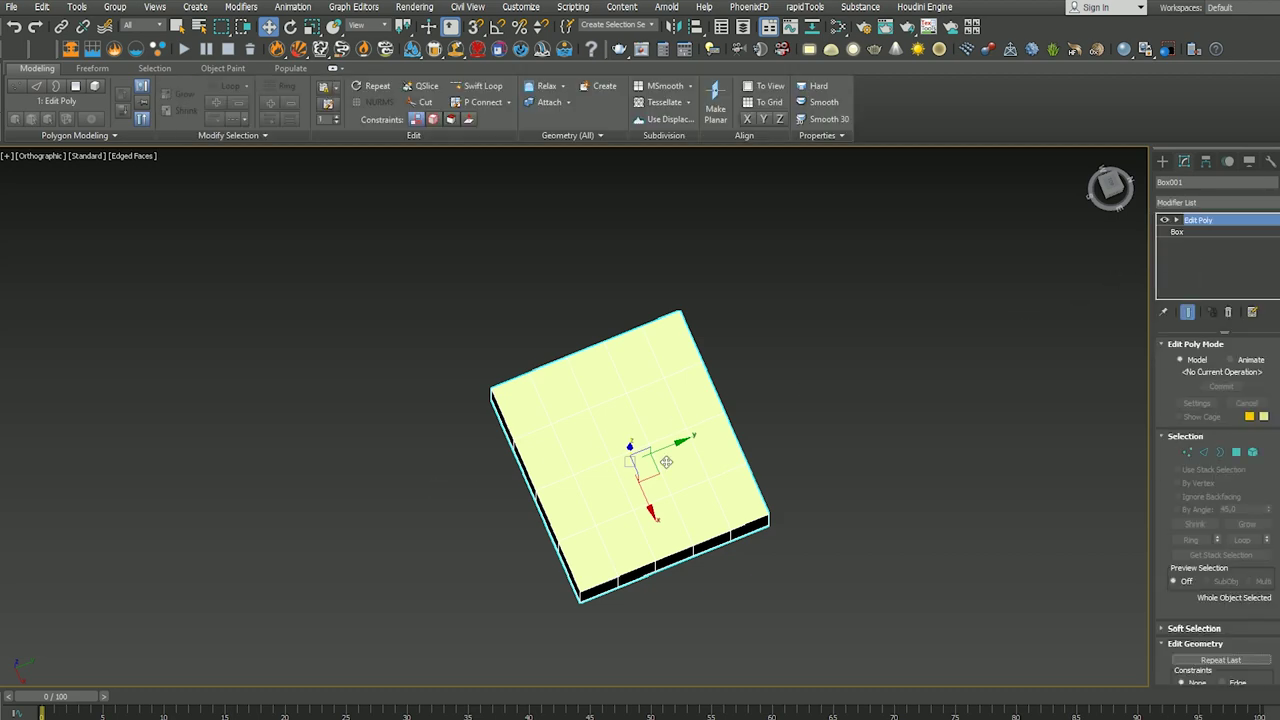
Step: In Vertex mode, select the box's top vertex row and pull it up to lengthen the plane
left_click(1187, 453)
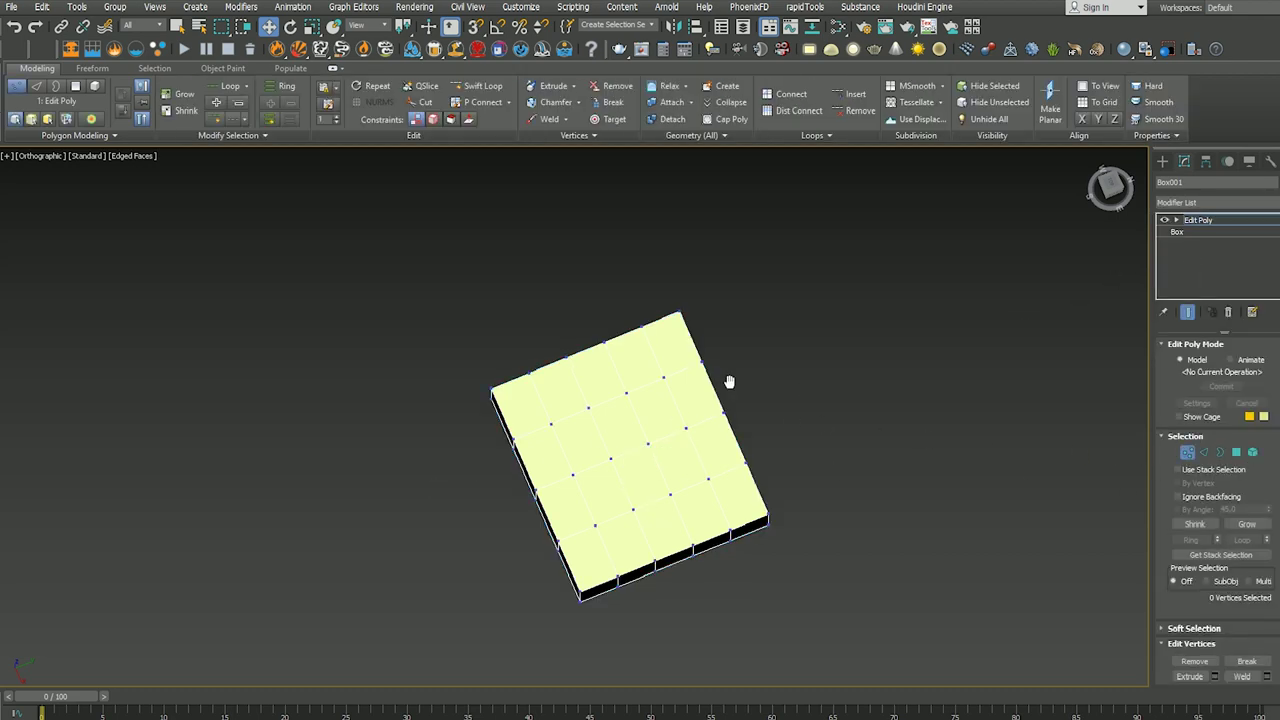
scroll(777, 335, "down", 5)
scroll(785, 337, "down", 3)
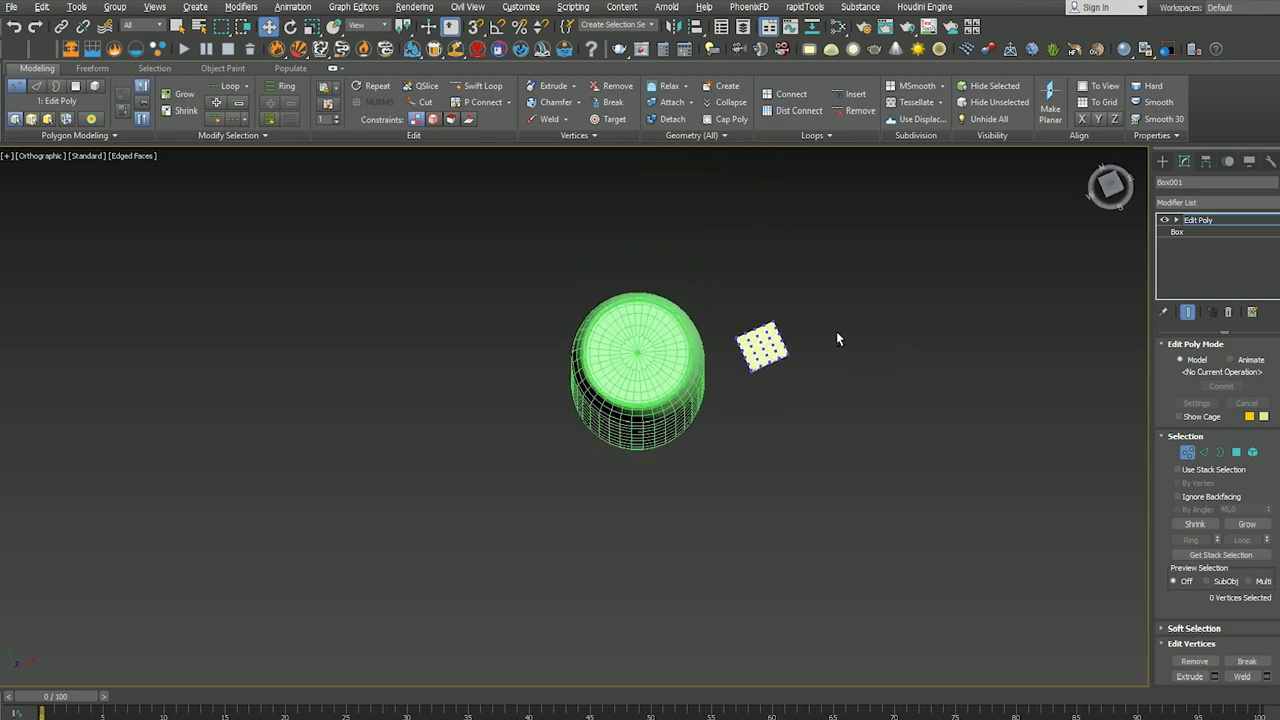
scroll(780, 338, "up", 4)
left_click_drag(770, 263, 797, 294)
key("z")
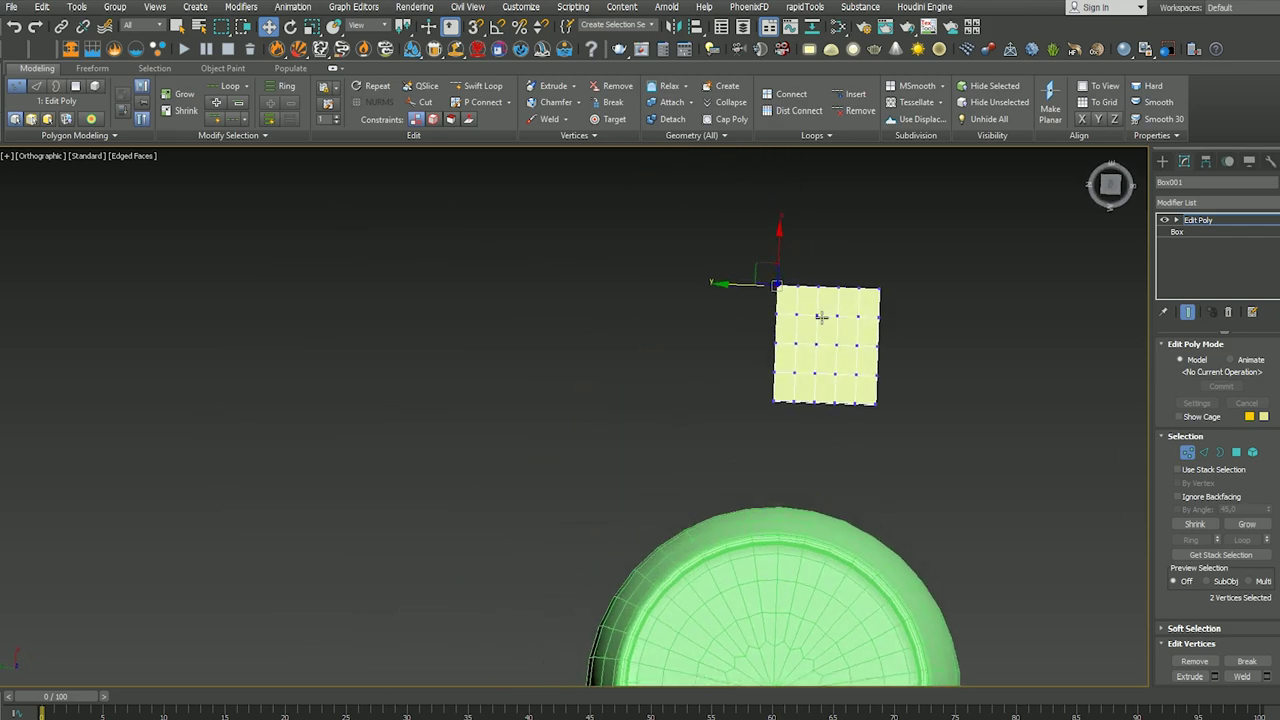
left_click_drag(989, 297, 989, 297)
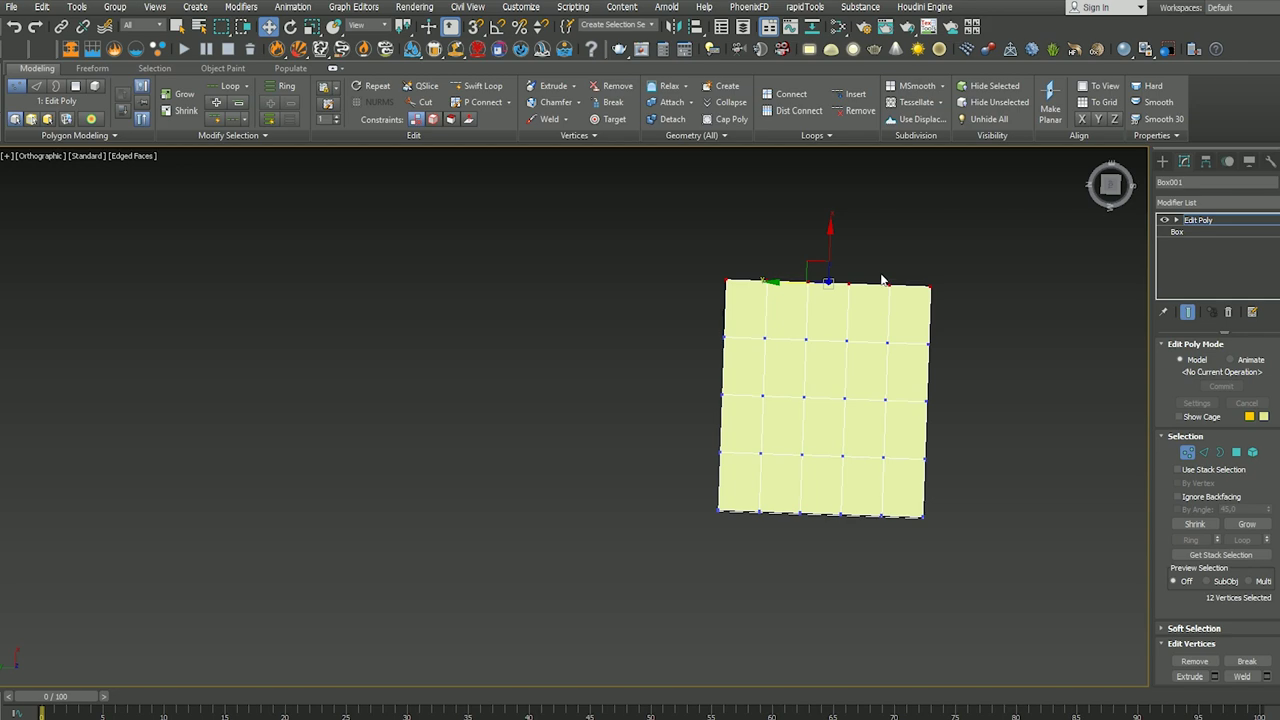
key("z")
left_click_drag(761, 318, 777, 218)
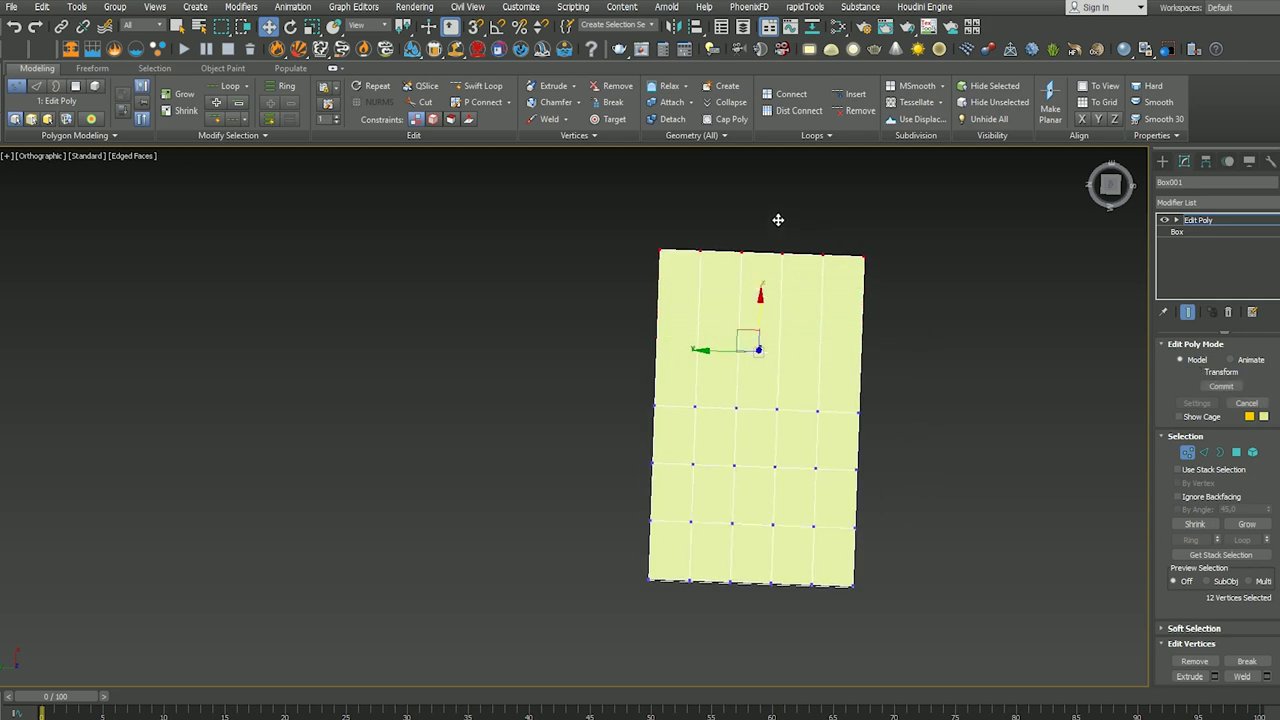
Step: Move the middle and lower-middle vertex rows upward to spread them evenly
left_click_drag(818, 410, 813, 408)
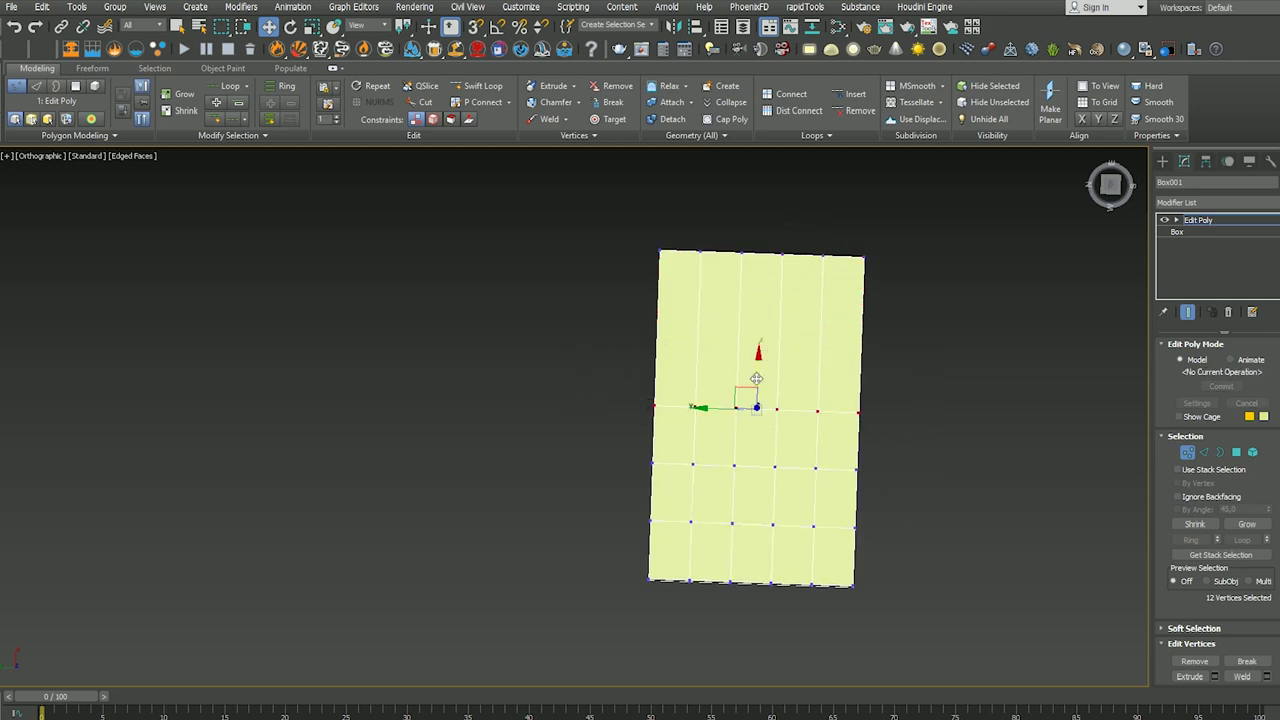
left_click_drag(756, 378, 761, 322)
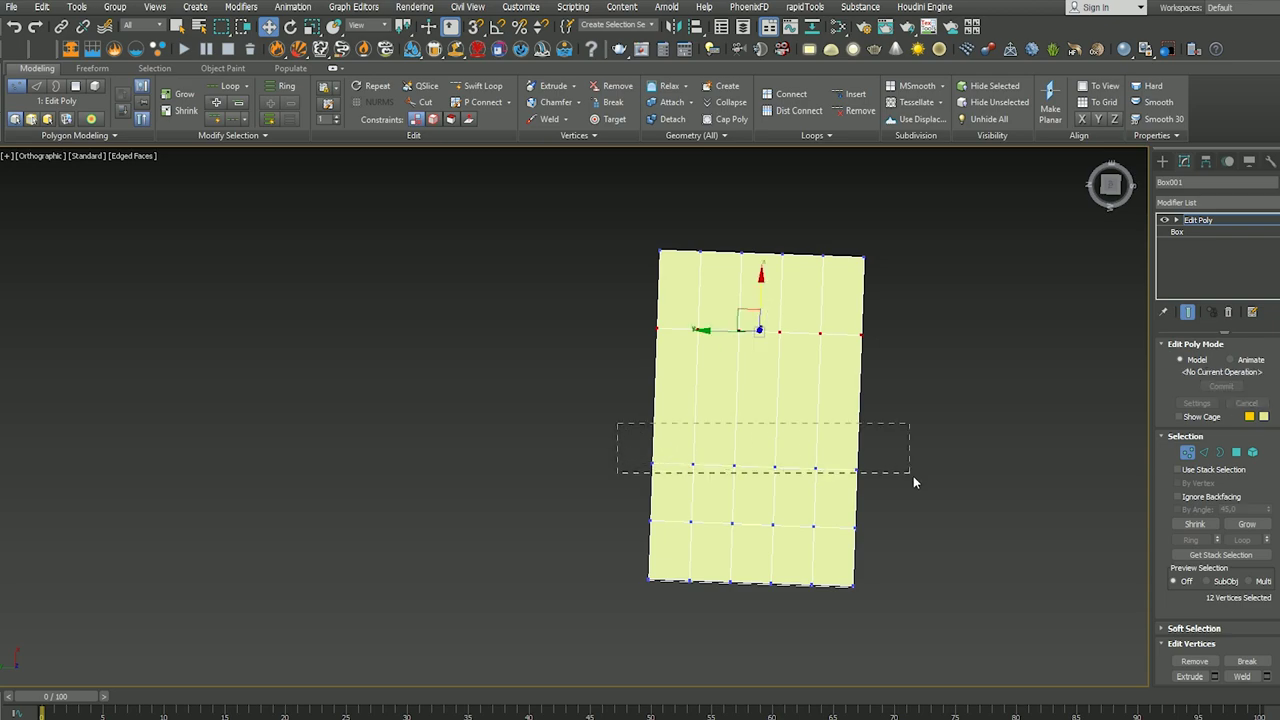
left_click_drag(913, 482, 910, 476)
left_click_drag(758, 429, 763, 391)
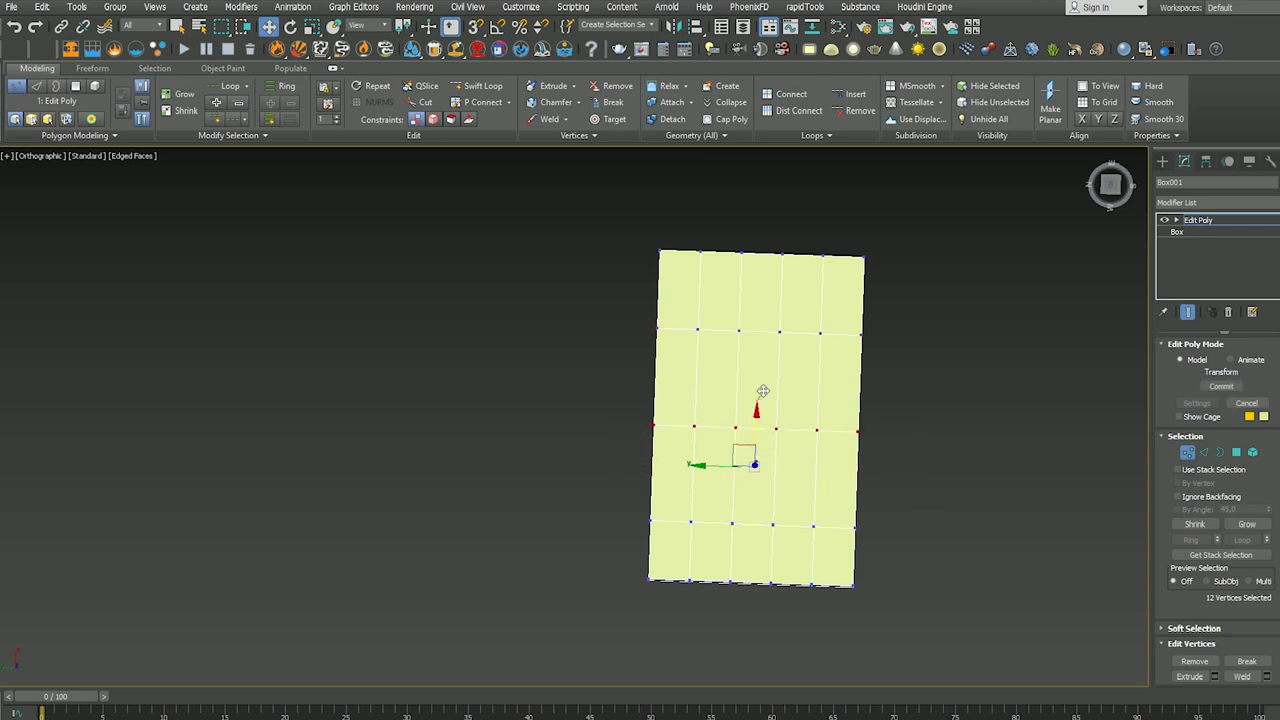
mouse_move(763, 391)
middle_mouse_down("alt")
mouse_move(688, 374)
mouse_move(786, 306)
mouse_move(726, 383)
mouse_move(645, 378)
mouse_move(693, 365)
middle_mouse_up("alt")
left_click(1188, 204)
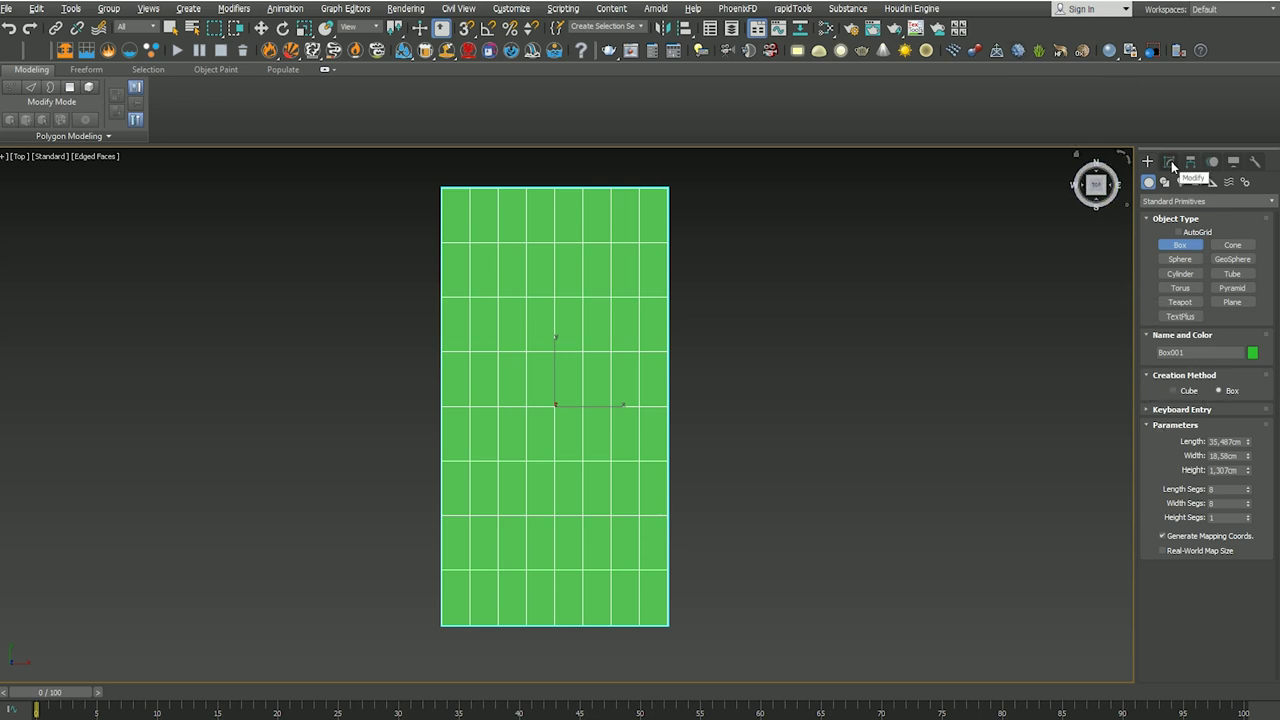
Step: Convert the green box Box001 to an Editable Poly and enter vertex editing
left_click(1169, 161)
right_click(1172, 244)
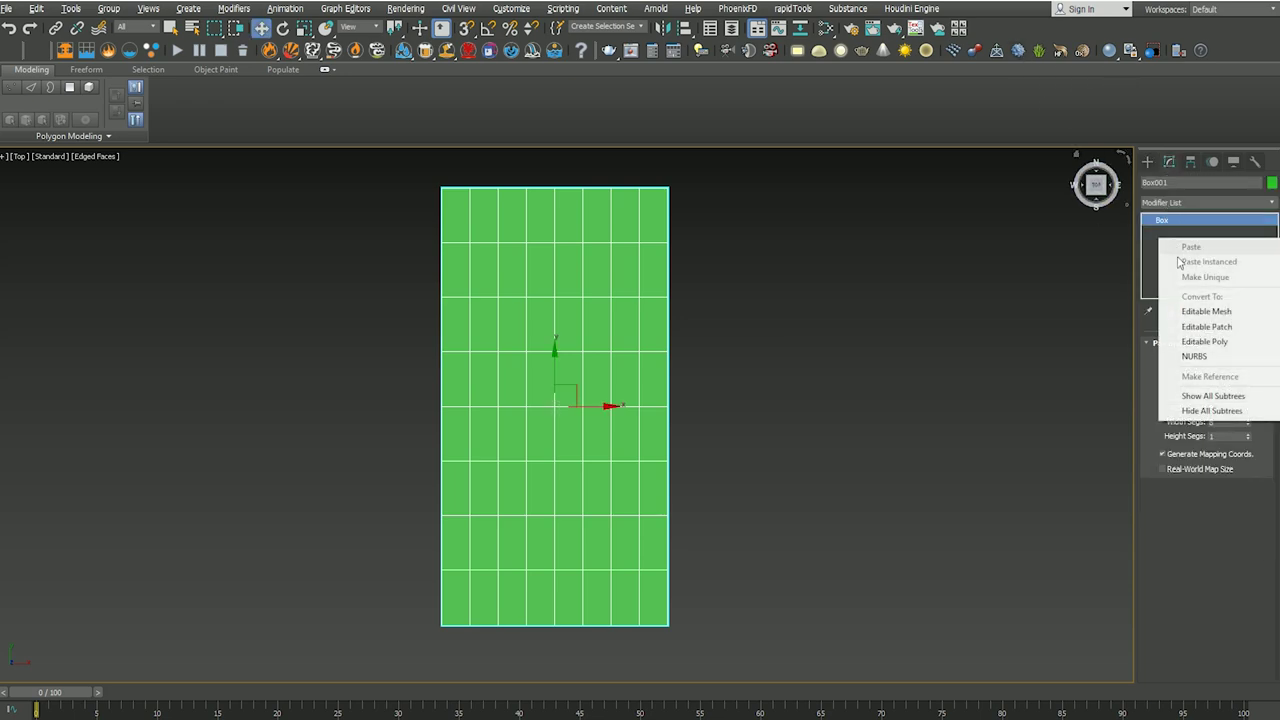
left_click(1189, 335)
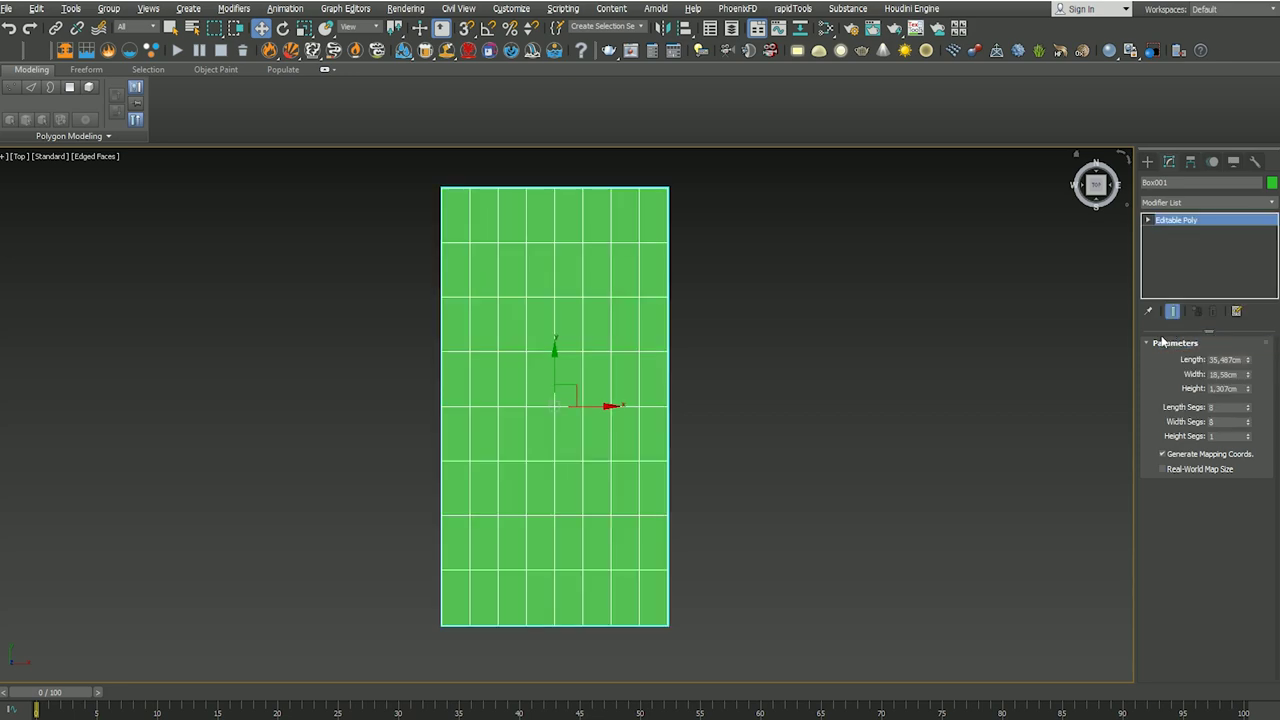
left_click(1172, 360)
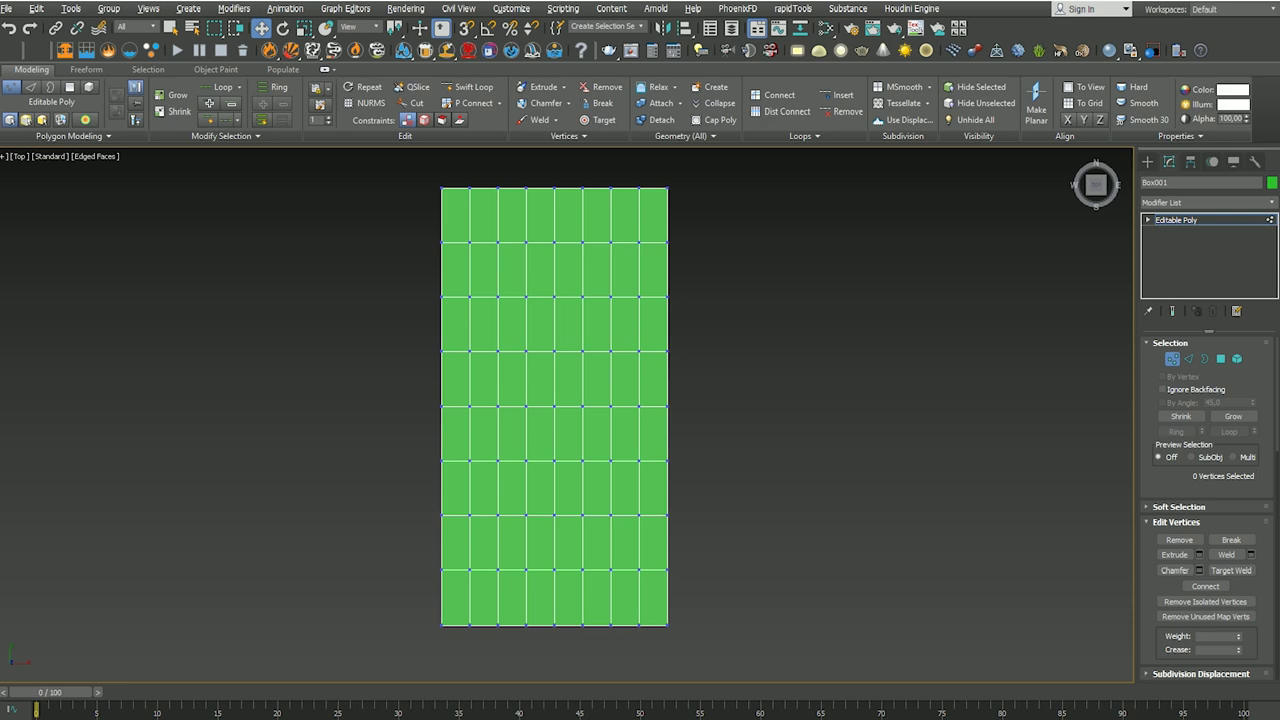
Step: Move and scale the vertex rows to widen the top and taper the mesh toward the bottom
middle_click_drag(350, 386, 335, 402)
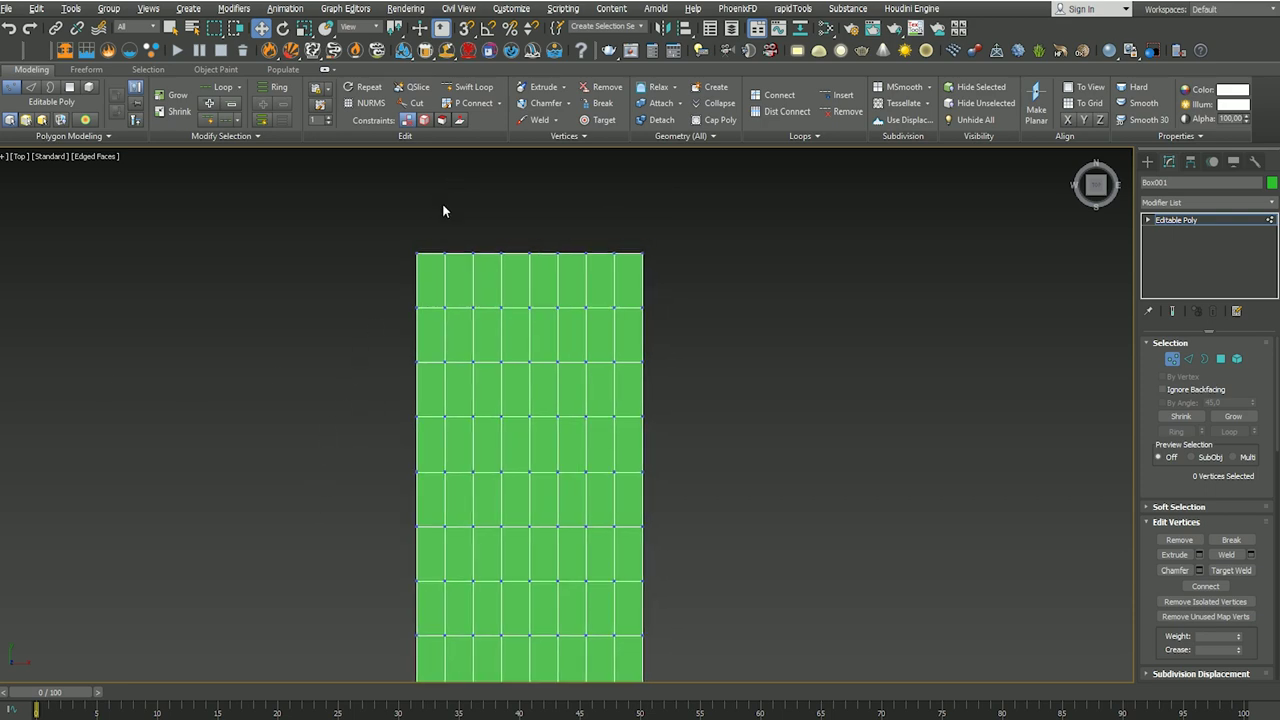
left_click_drag(614, 289, 612, 285)
mouse_move(529, 218)
left_mouse_down()
mouse_move(536, 161)
mouse_move(530, 180)
left_mouse_up()
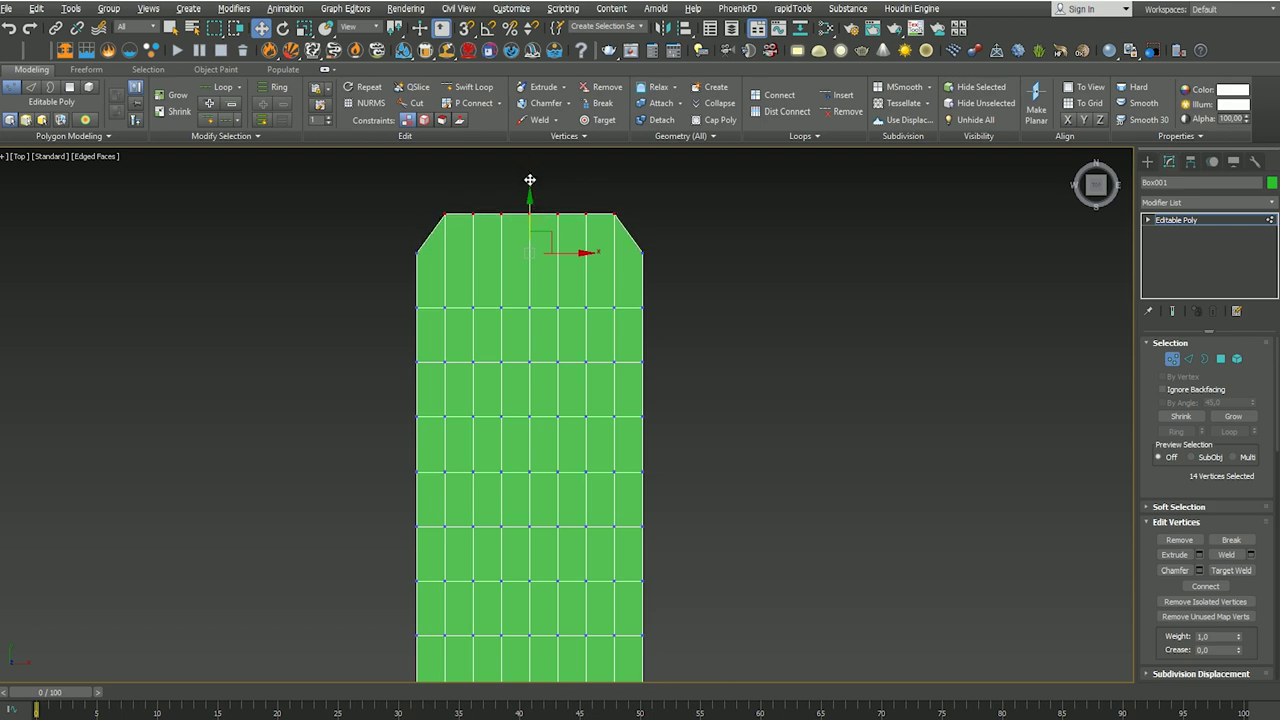
scroll(530, 180, "down", 3)
left_click_drag(600, 150, 340, 330)
scroll(400, 300, "up", 3)
key("r")
mouse_move(350, 378)
left_mouse_down()
mouse_move(314, 378)
mouse_move(469, 271)
left_mouse_up()
left_click_drag(309, 494, 560, 630)
key("w")
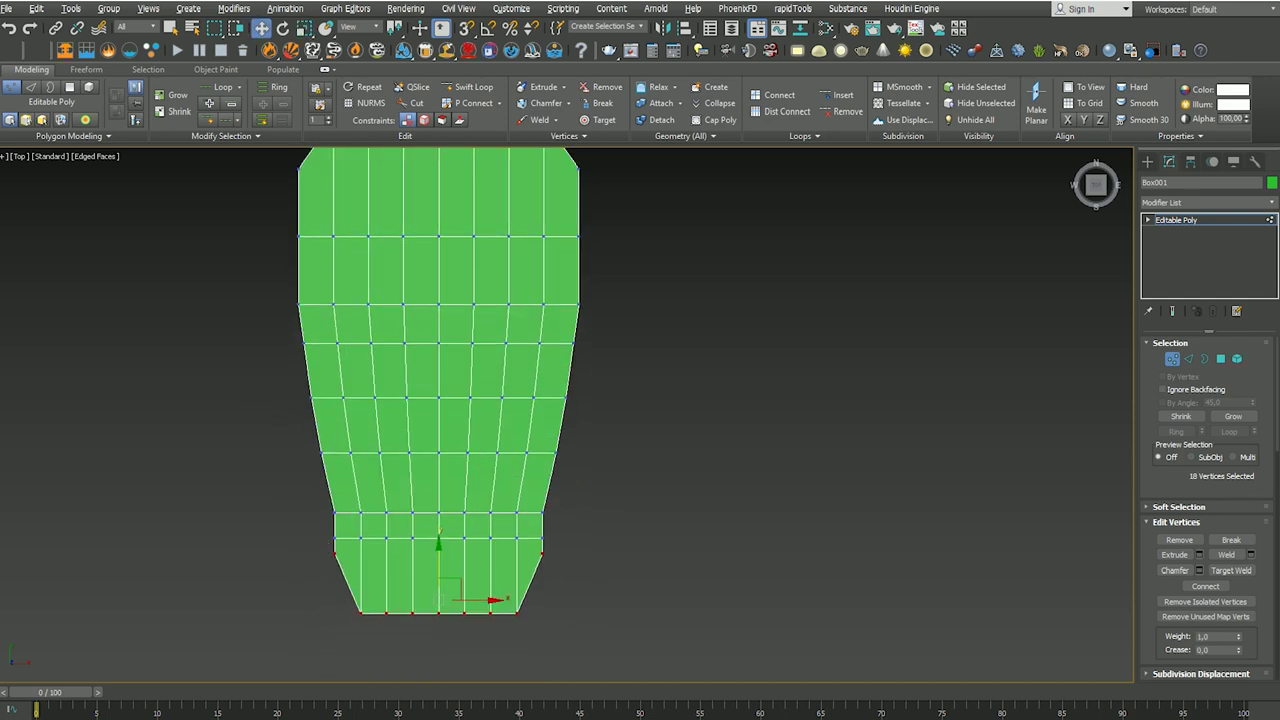
left_click_drag(438, 545, 440, 436)
Step: Round off the bottom and top edges of the mesh by moving vertex selections
mouse_move(296, 525)
left_mouse_down()
mouse_move(416, 553)
mouse_move(548, 552)
left_mouse_up()
left_click_drag(443, 529, 443, 516)
left_click_drag(560, 600, 370, 565)
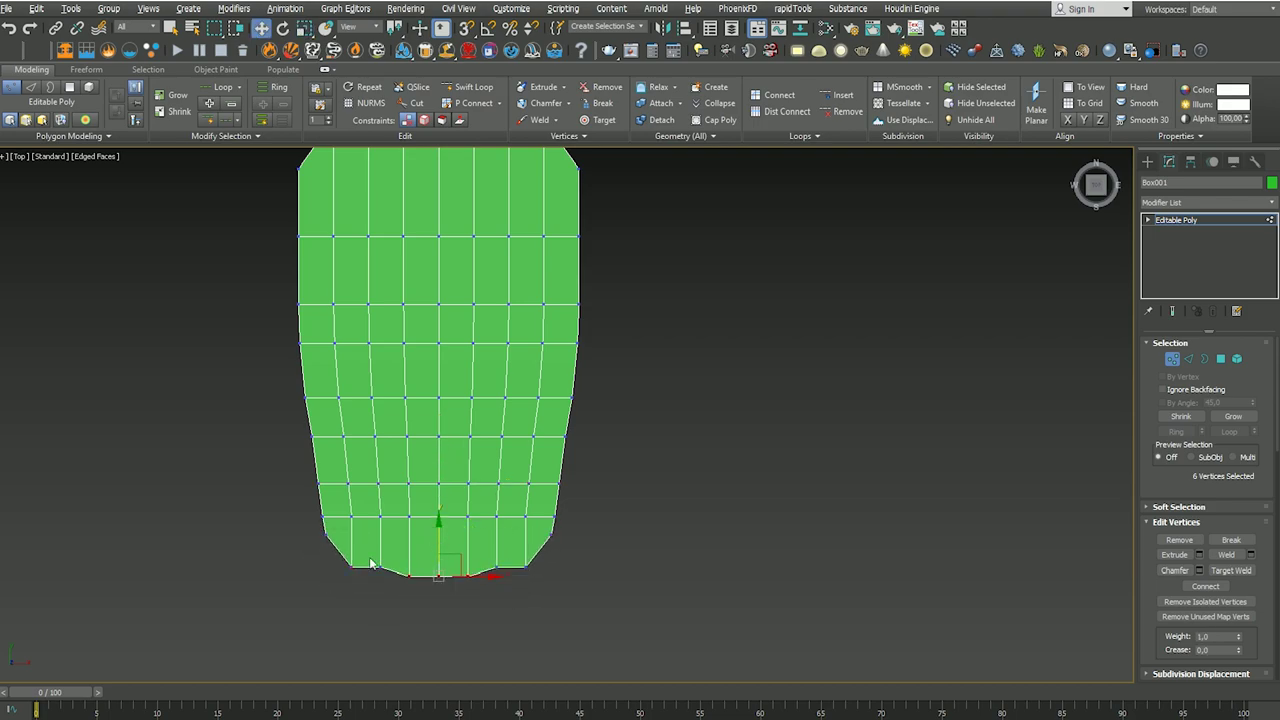
scroll(370, 565, "down", 2)
middle_click_drag(370, 565, 300, 640)
left_click(326, 300)
left_click(274, 290)
middle_click_drag(274, 290, 482, 222)
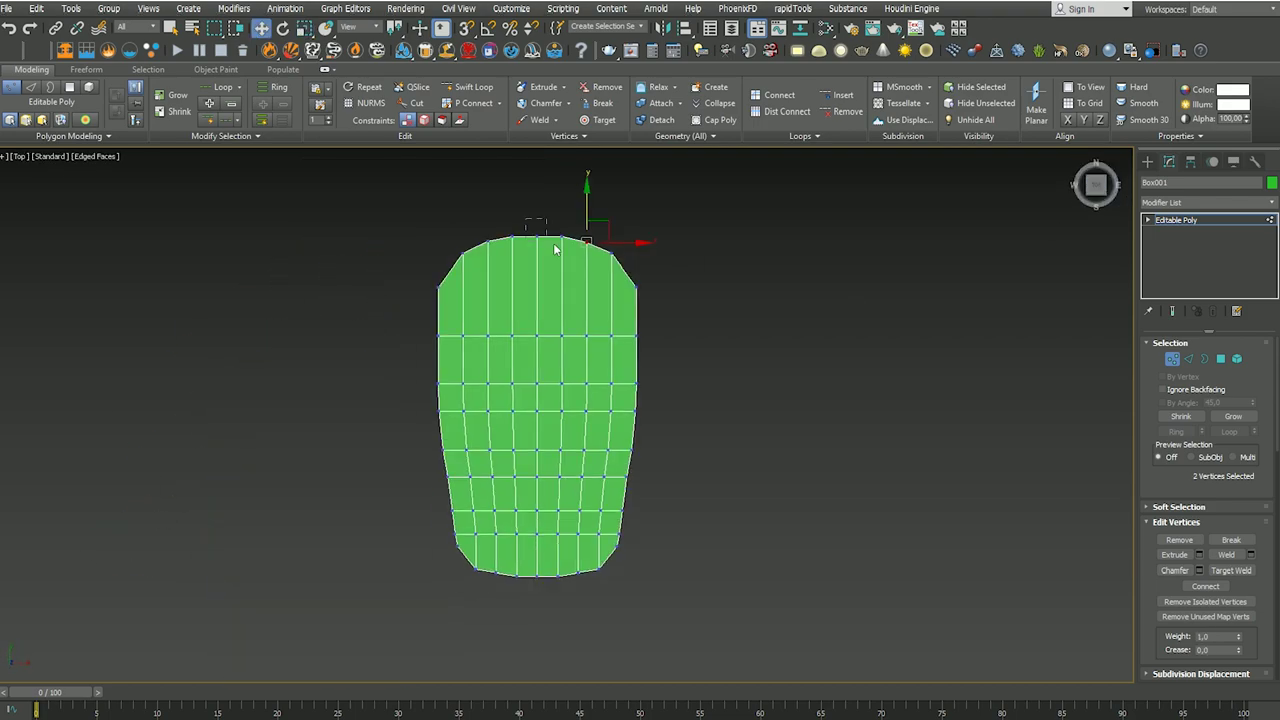
Step: Add a TurboSmooth modifier to the reshaped slab
left_click(322, 457)
mouse_move(322, 457)
middle_mouse_down("alt")
mouse_move(374, 320)
mouse_move(137, 372)
mouse_move(295, 200)
middle_mouse_up("alt")
left_click(1200, 202)
left_click(1190, 600)
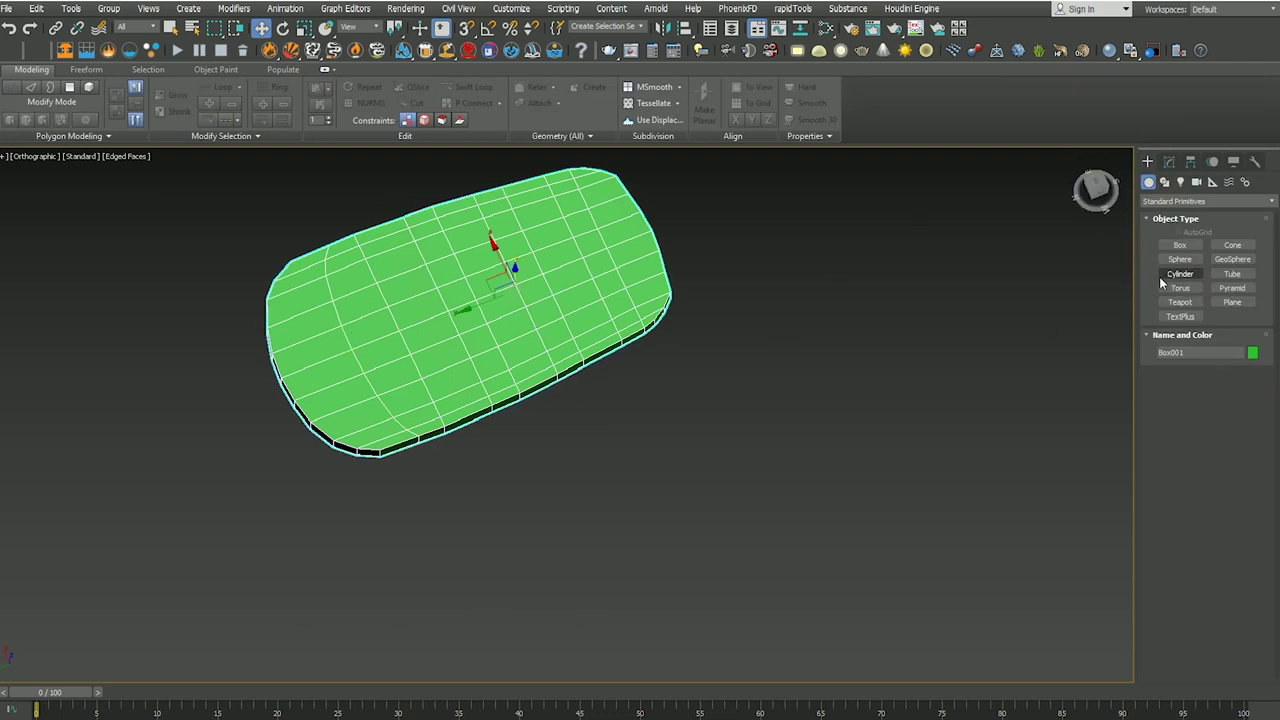
Step: Create a cylinder beside the green slab and set its height
left_click(1180, 273)
left_click_drag(571, 491, 620, 495)
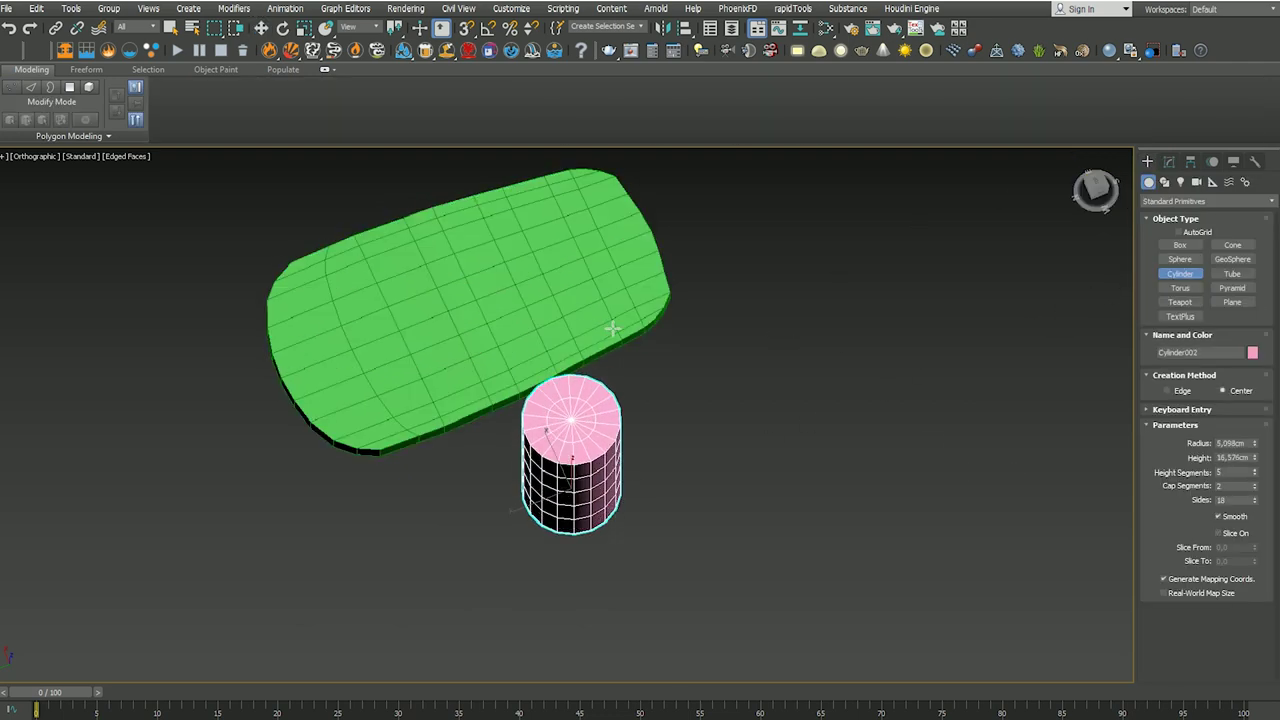
left_click(614, 251)
middle_click_drag(419, 403, 468, 330, "alt")
middle_click_drag(447, 412, 522, 354)
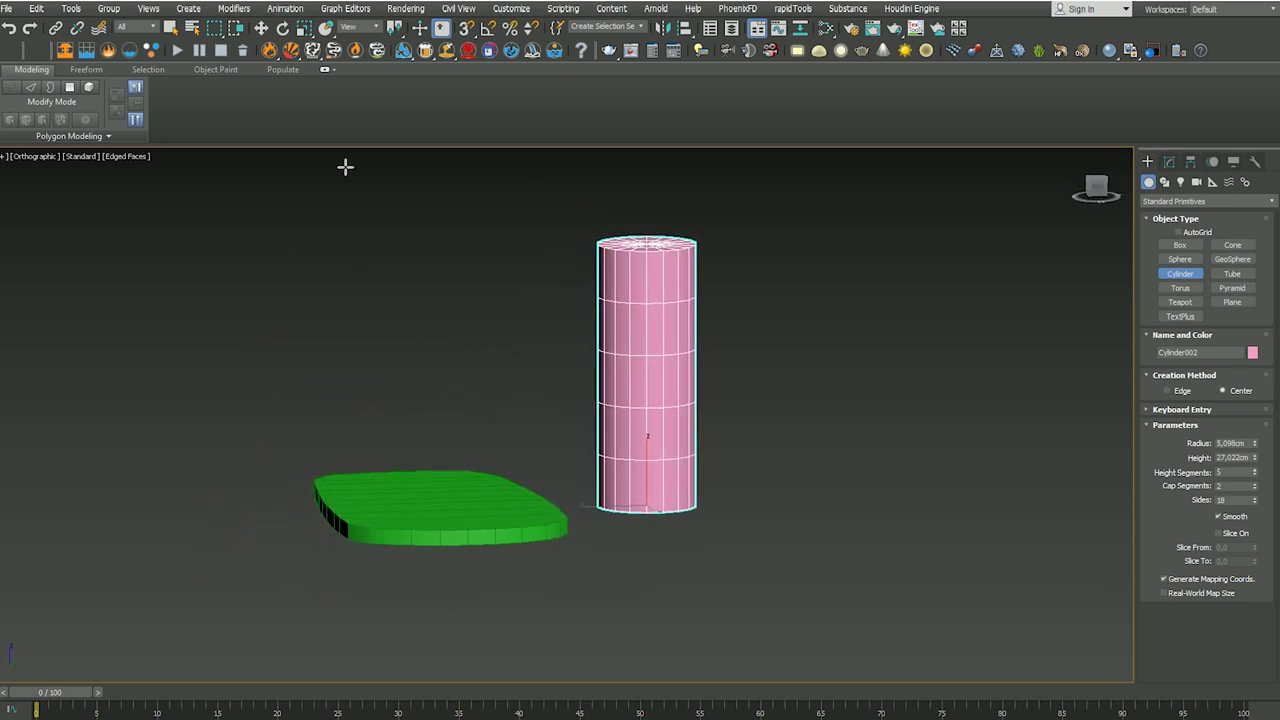
Step: Stand the cylinder on the green slab and enlarge it uniformly
left_click(258, 28)
middle_click_drag(274, 251, 475, 347, "alt")
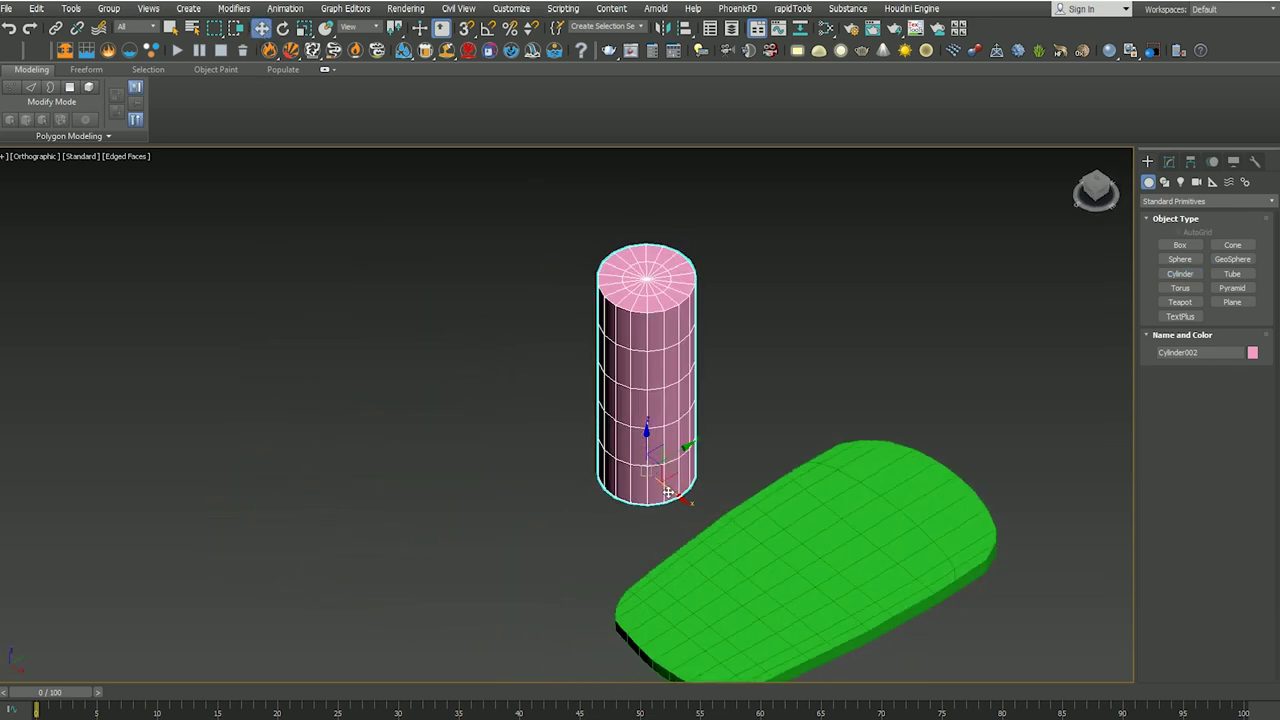
mouse_move(668, 491)
left_mouse_down()
mouse_move(784, 582)
mouse_move(885, 512)
left_mouse_up()
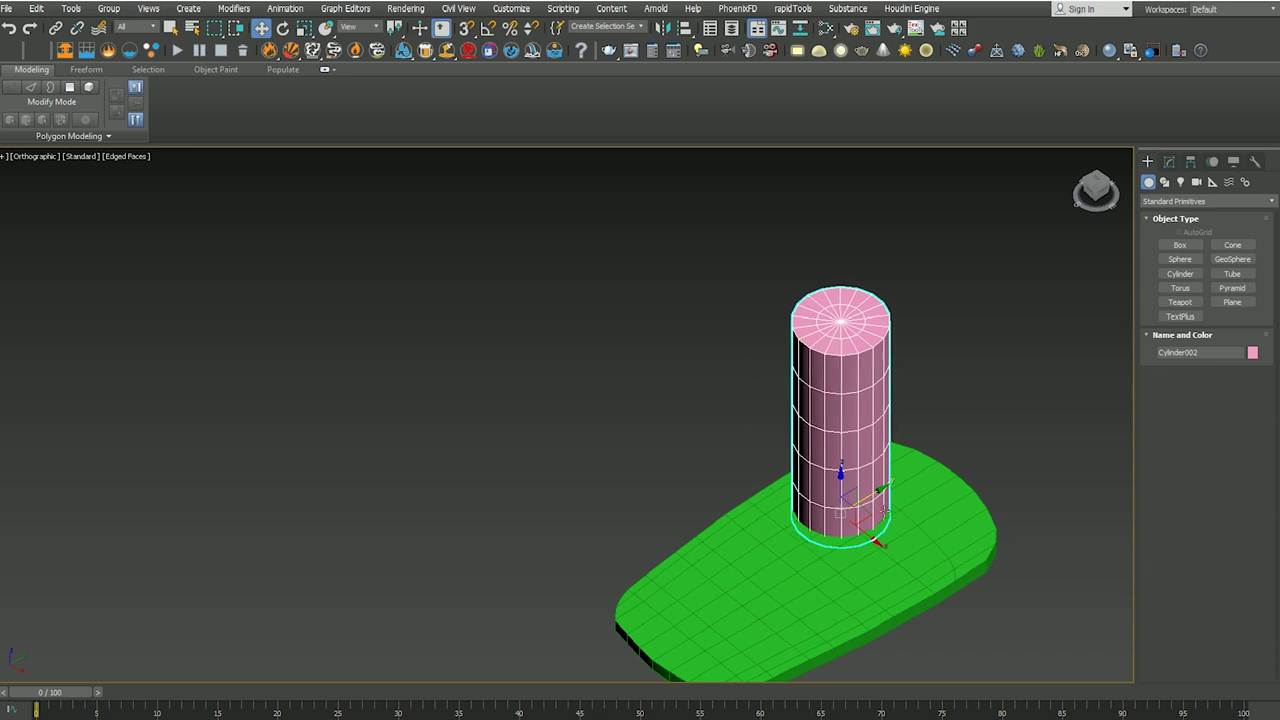
middle_click_drag(885, 512, 846, 480, "alt")
key("e")
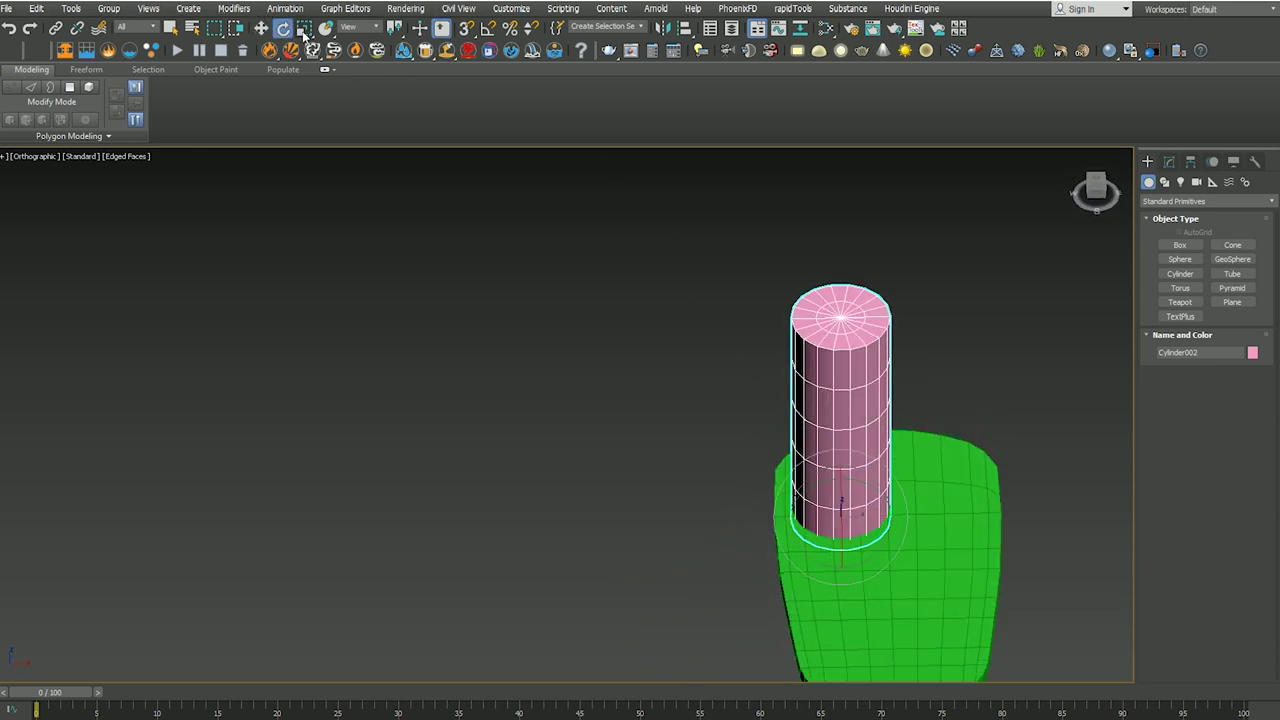
left_click(304, 28)
mouse_move(829, 512)
left_mouse_down()
mouse_move(819, 451)
mouse_move(795, 475)
left_mouse_up()
Step: Slide the cylinder over the slab's wide left end, checking from a top view
middle_click_drag(687, 476, 746, 429, "alt")
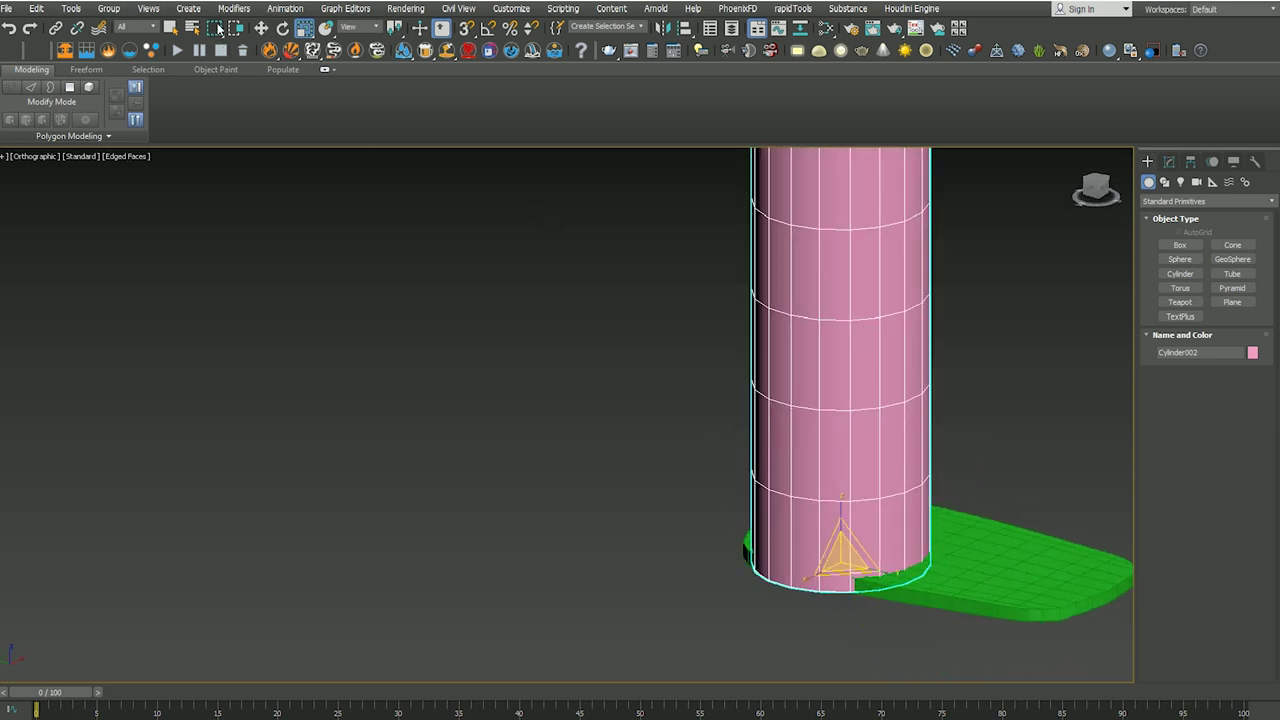
left_click(261, 28)
left_click_drag(856, 551, 900, 530)
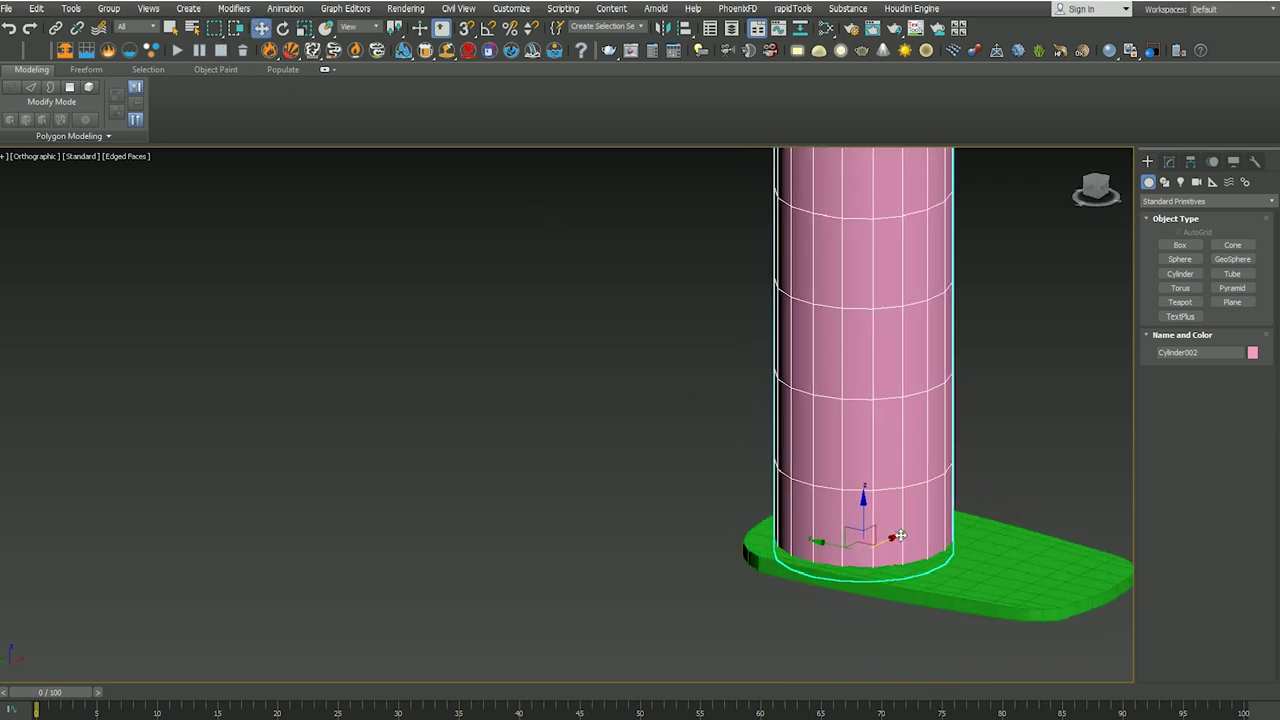
mouse_move(900, 530)
middle_mouse_down("alt")
mouse_move(798, 624)
mouse_move(790, 600)
middle_mouse_up("alt")
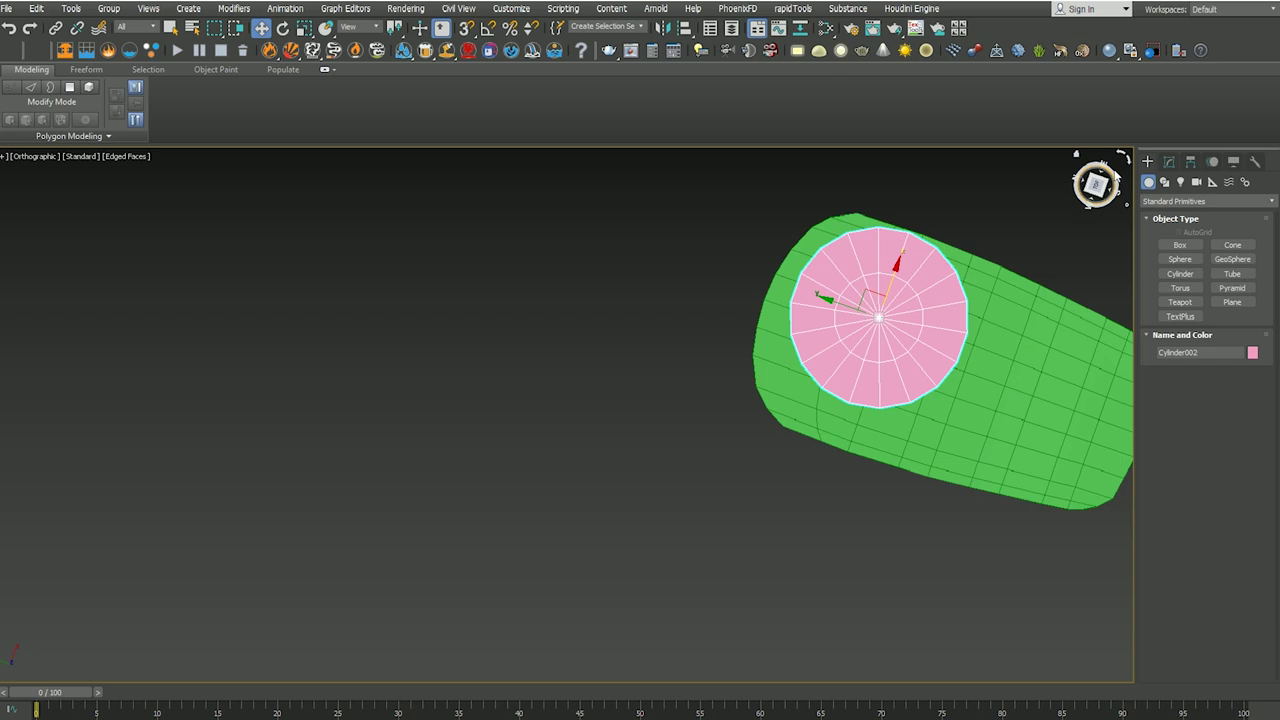
mouse_move(690, 475)
middle_mouse_down()
mouse_move(875, 294)
mouse_move(169, 555)
mouse_move(245, 565)
middle_mouse_up()
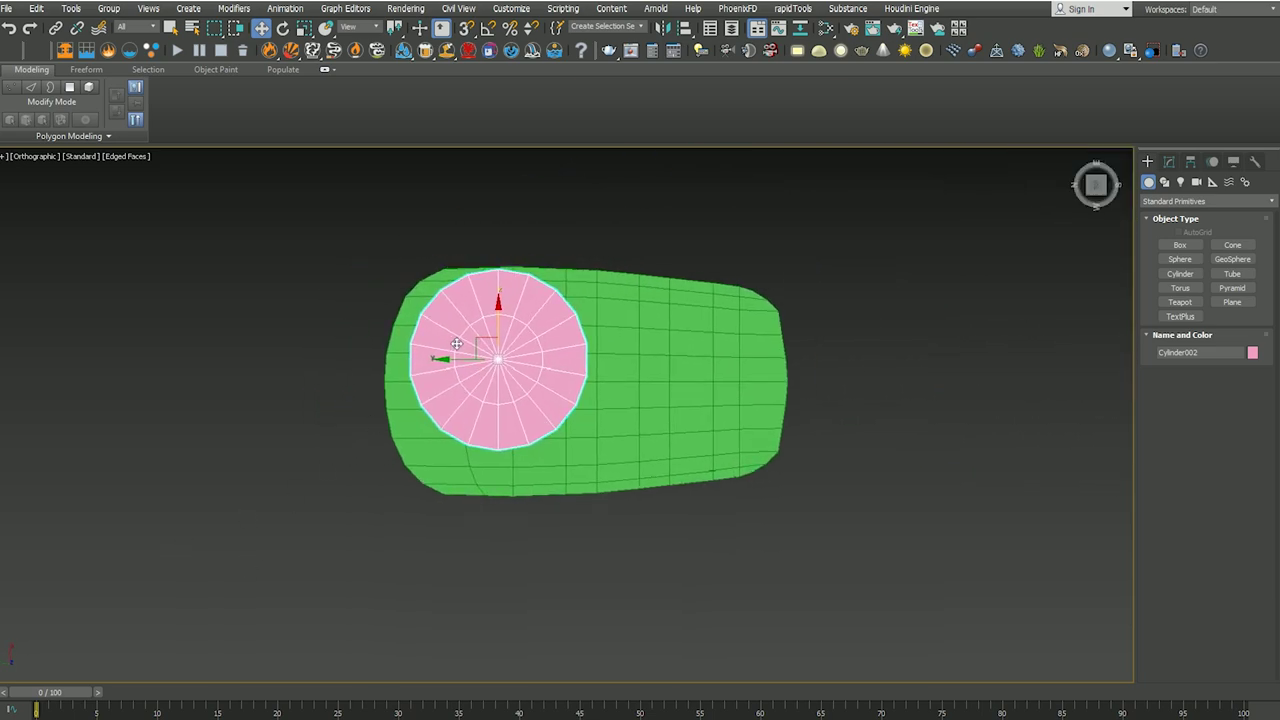
left_click_drag(511, 317, 500, 342)
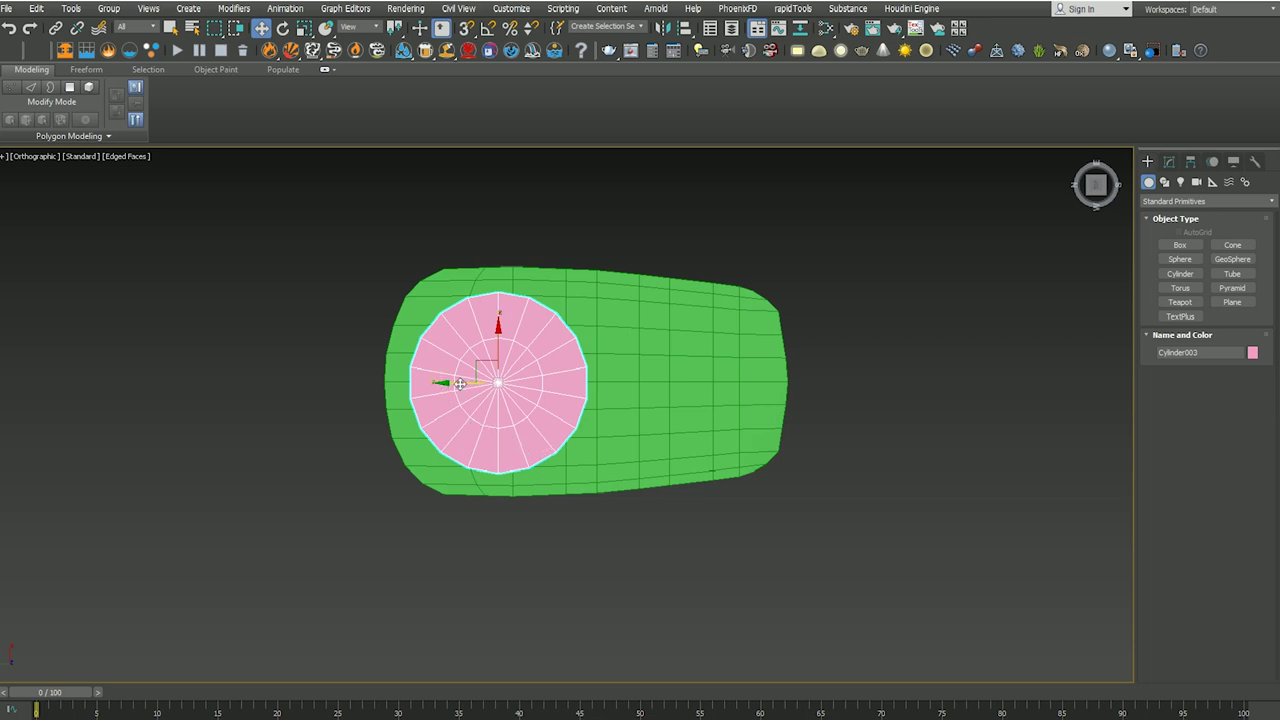
Step: Clone the cylinder to the right and shrink the copy to fit the plate's narrow end
left_click_drag(459, 383, 643, 371, "shift")
left_click(628, 449)
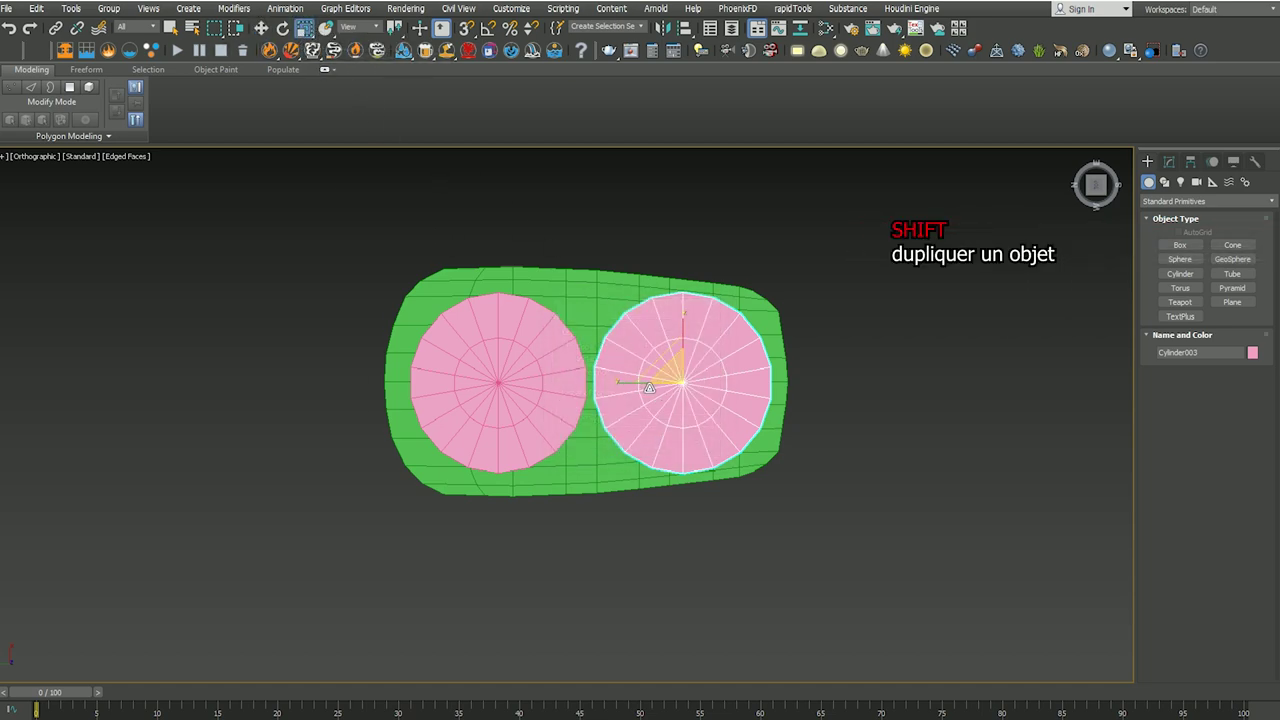
left_click_drag(672, 373, 666, 396)
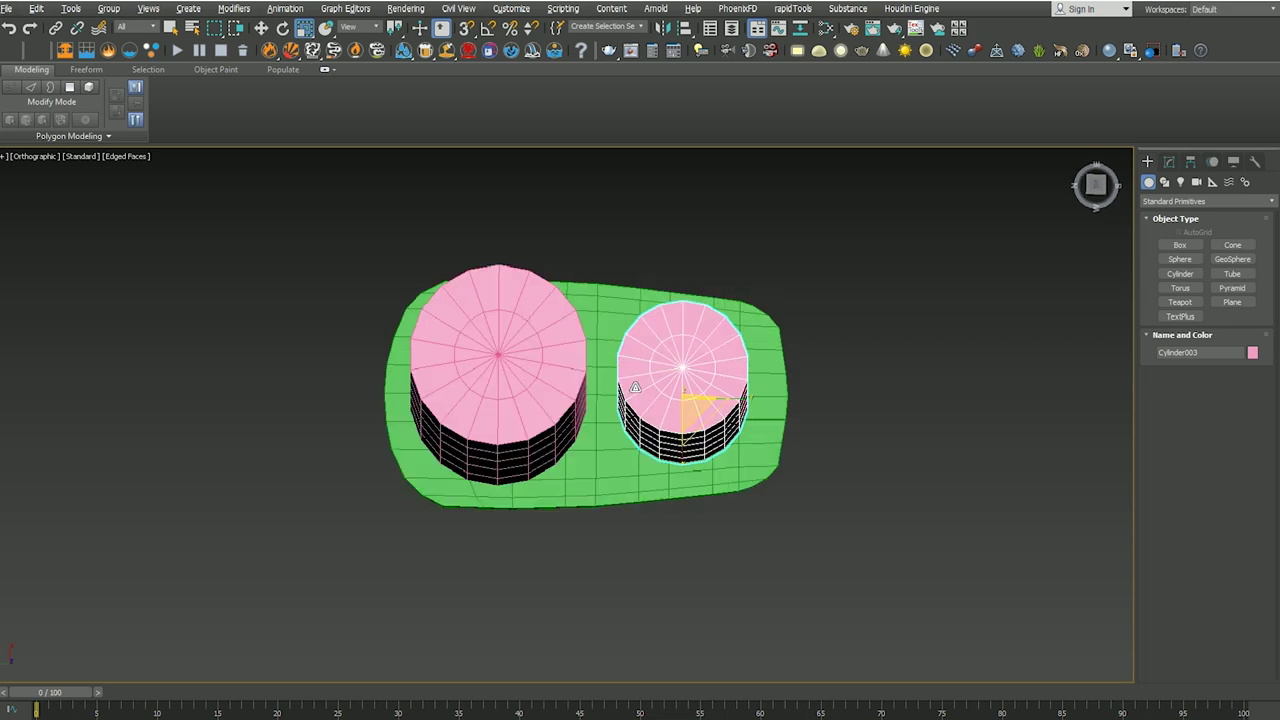
Step: Select both the large and the small cylinder together
middle_click_drag(641, 394, 650, 320, "alt")
left_click(533, 347)
left_click(638, 383, "ctrl")
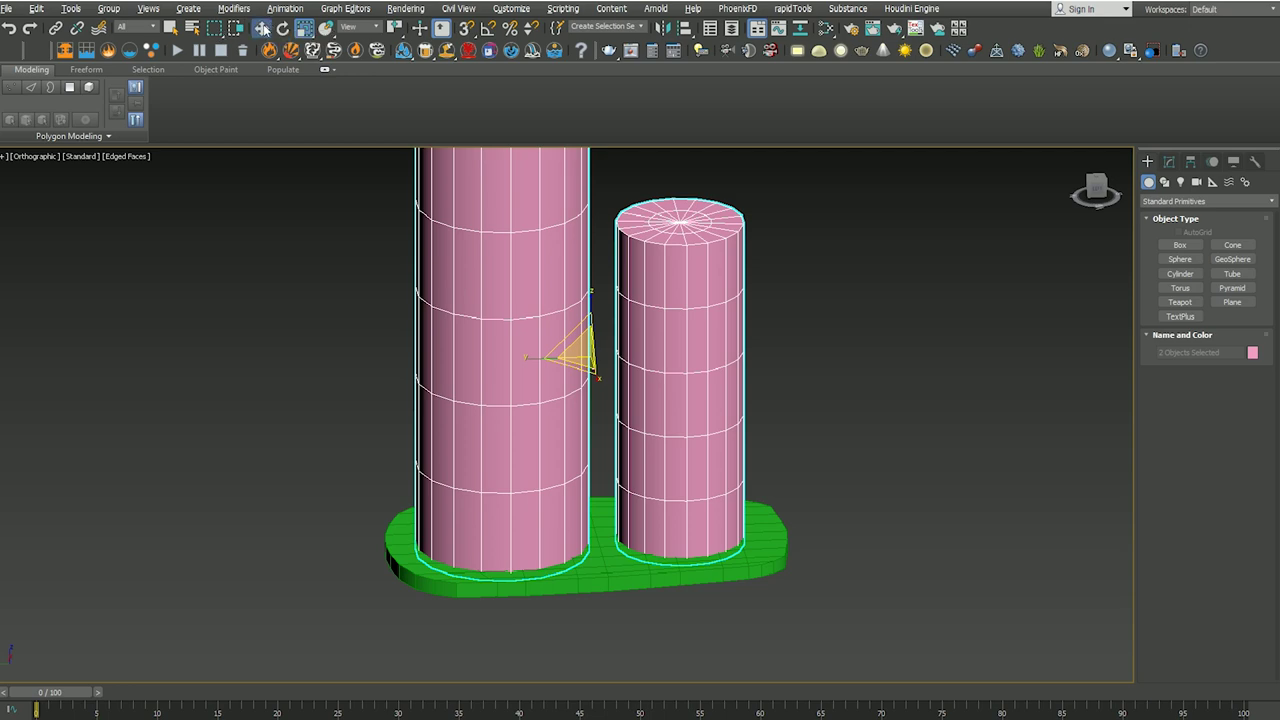
Step: Drag both cylinders down along Z so they pierce through the green plate
key("w")
left_click_drag(581, 314, 591, 408)
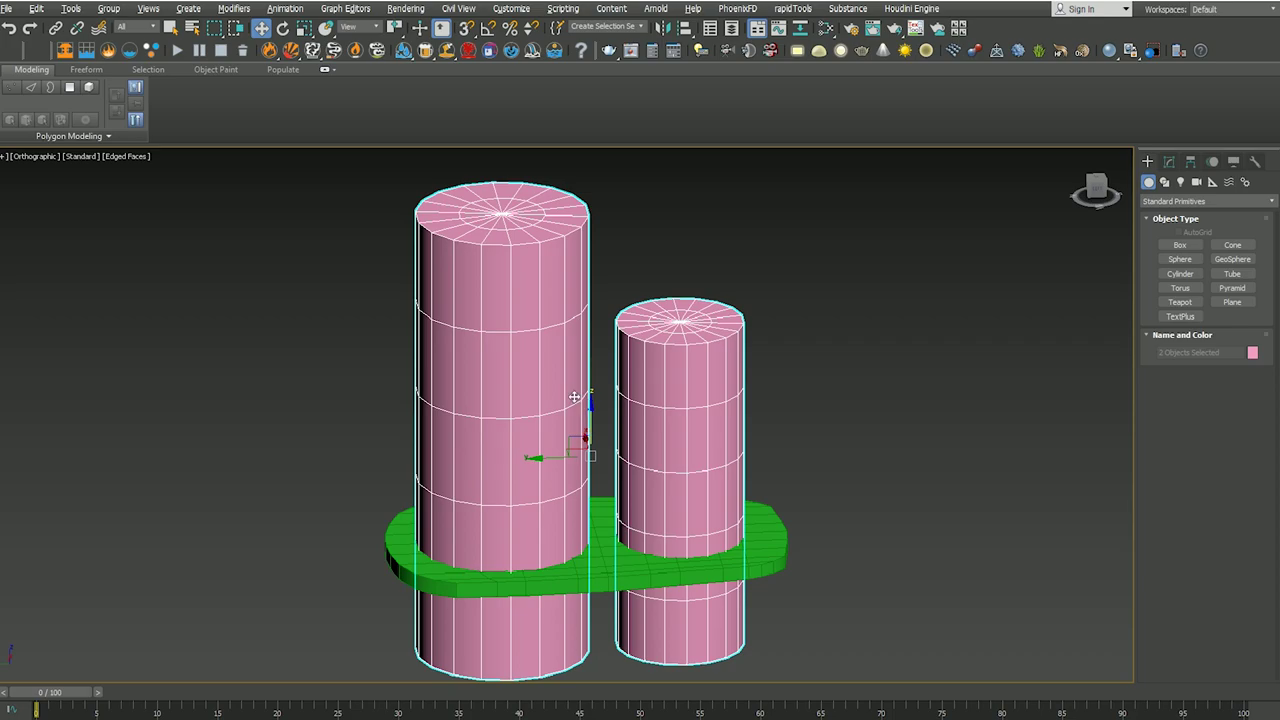
mouse_move(572, 408)
middle_mouse_down("alt")
mouse_move(605, 340)
mouse_move(540, 404)
middle_mouse_up("alt")
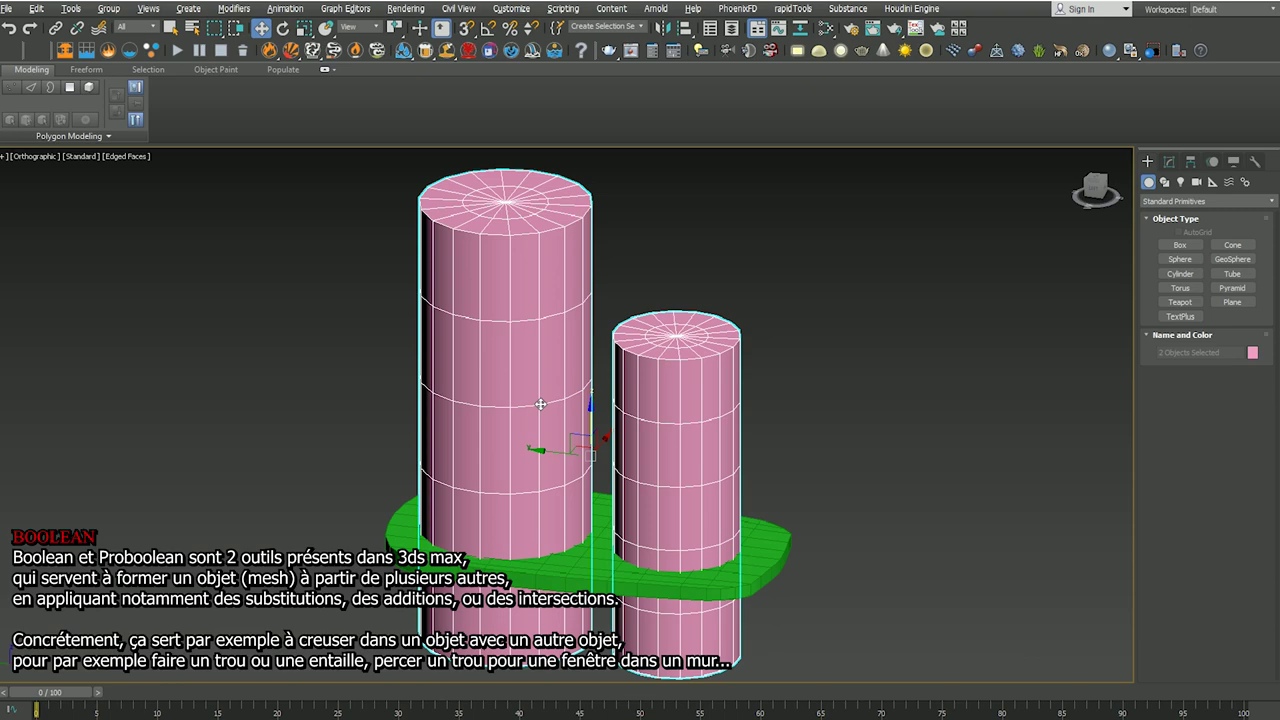
middle_click_drag(556, 398, 388, 453, "alt")
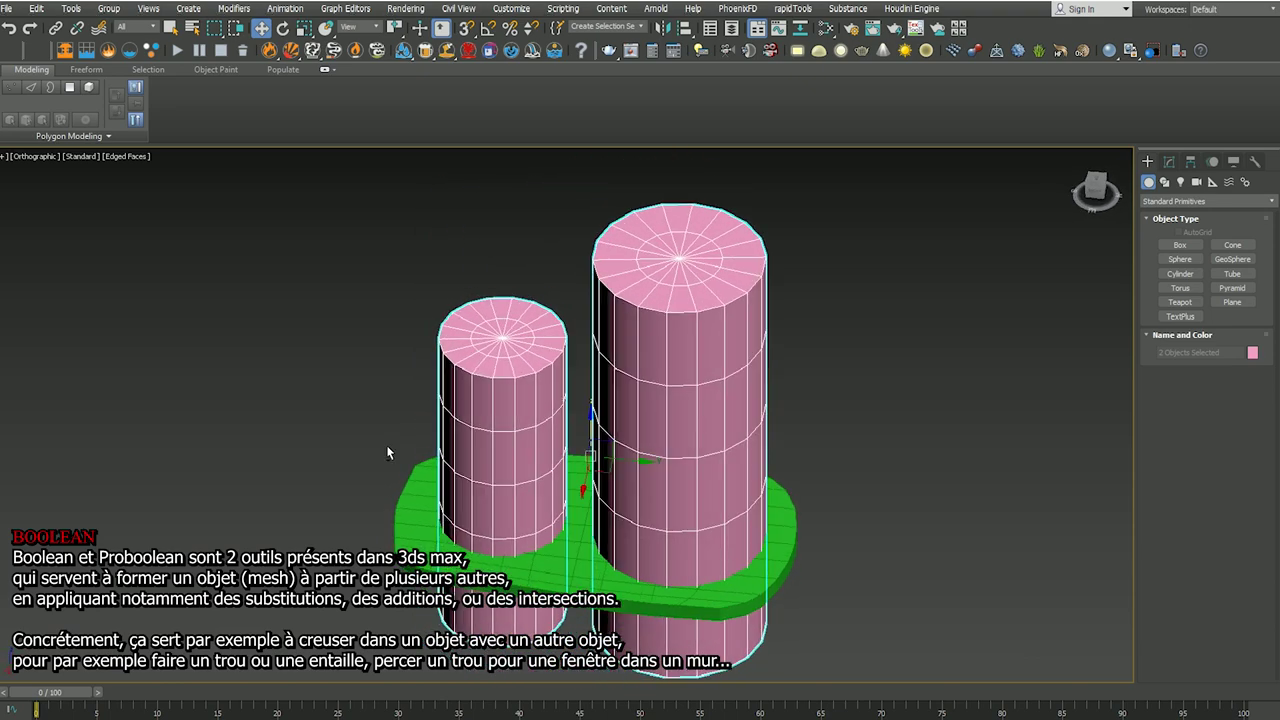
middle_click_drag(412, 473, 500, 484, "alt")
left_click(501, 484, "alt")
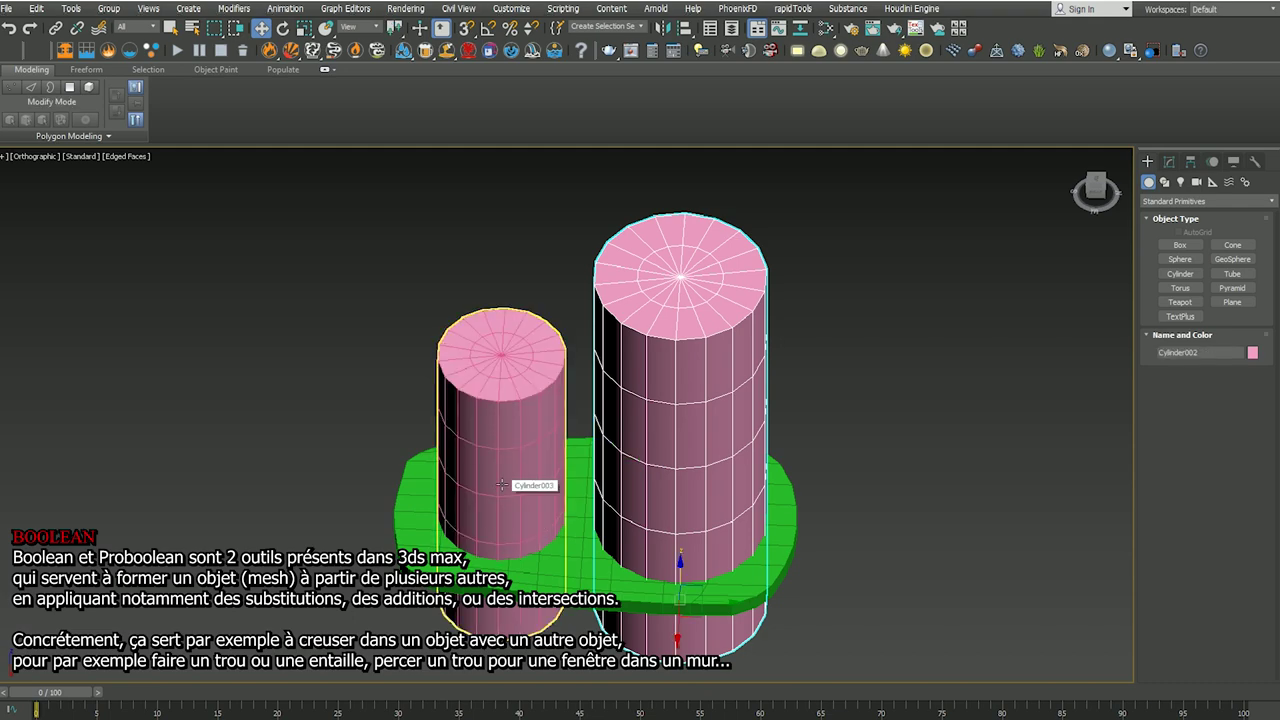
left_click(502, 478)
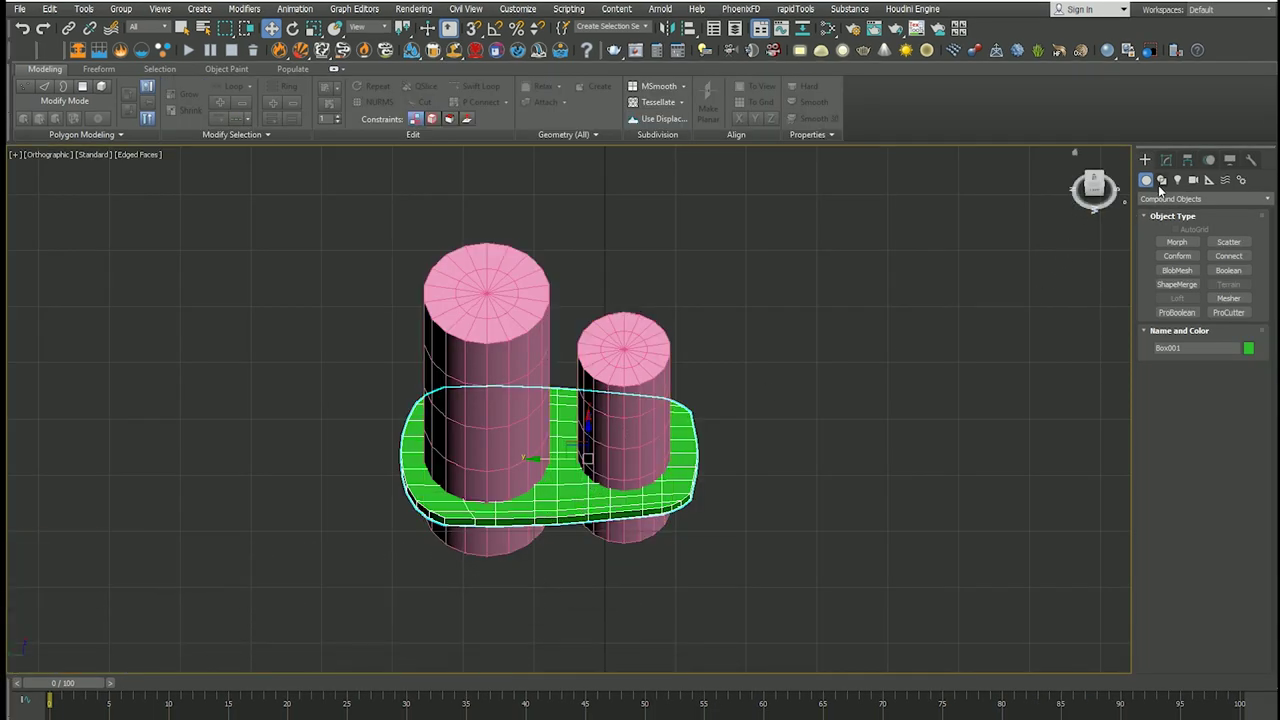
Step: Subtract both cylinders from Box001 with a Compound Objects Boolean, punching two holes
left_click(1157, 200)
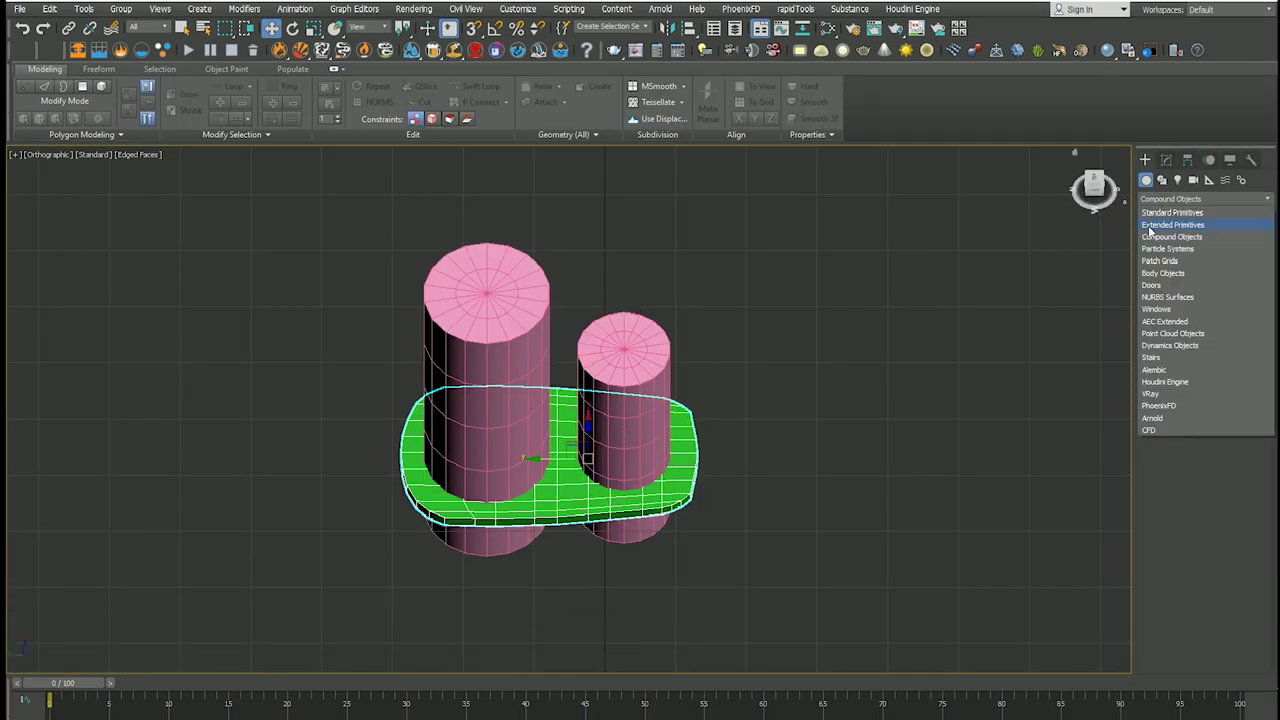
left_click(1158, 237)
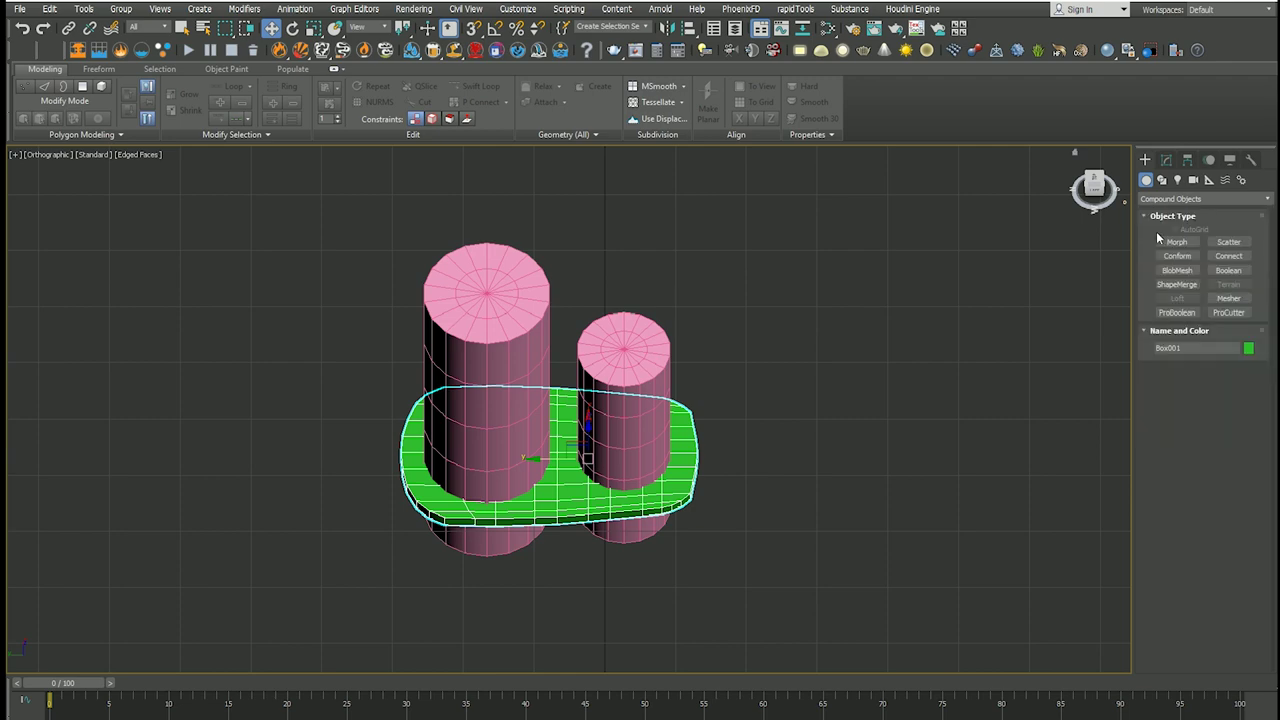
left_click(1225, 271)
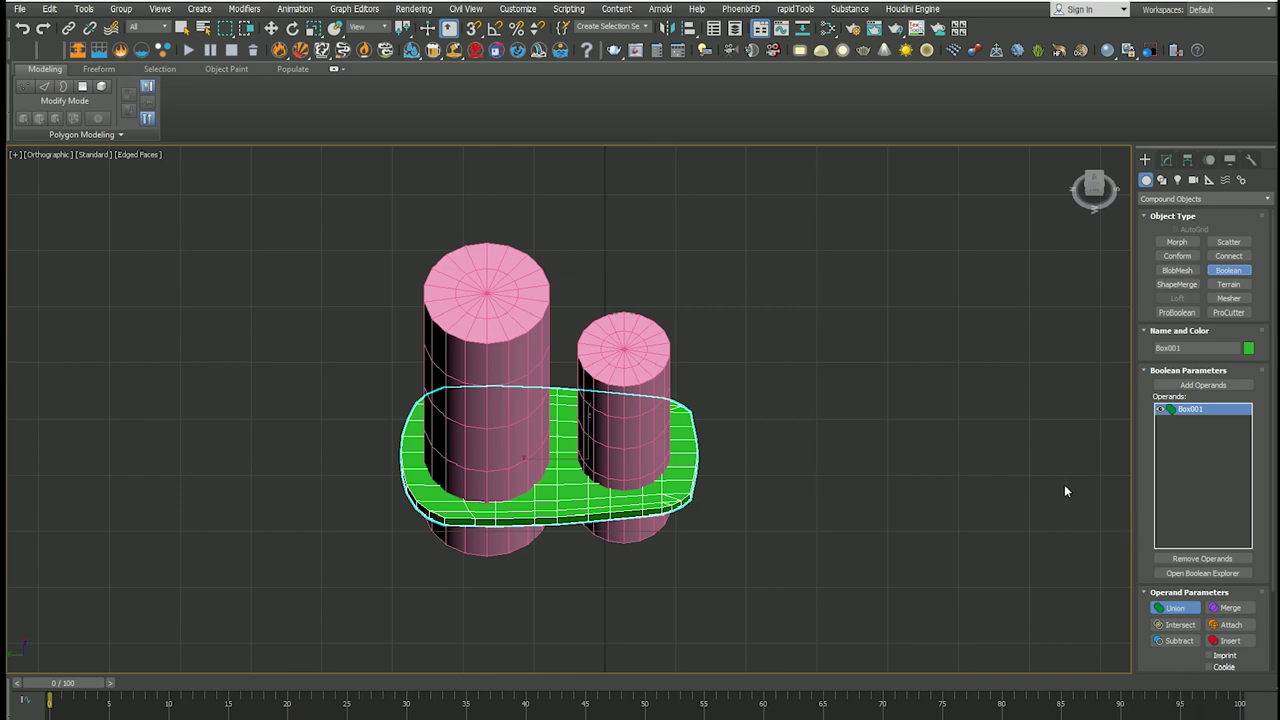
left_click(1186, 385)
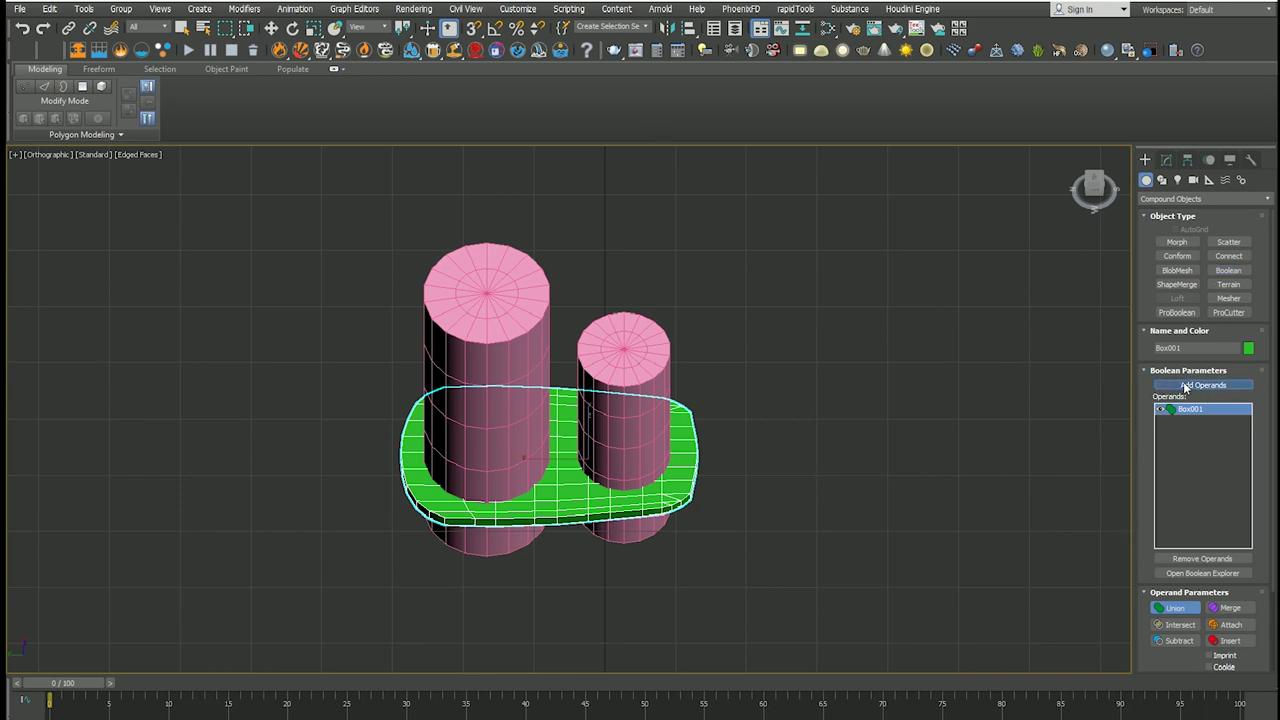
left_click(629, 367)
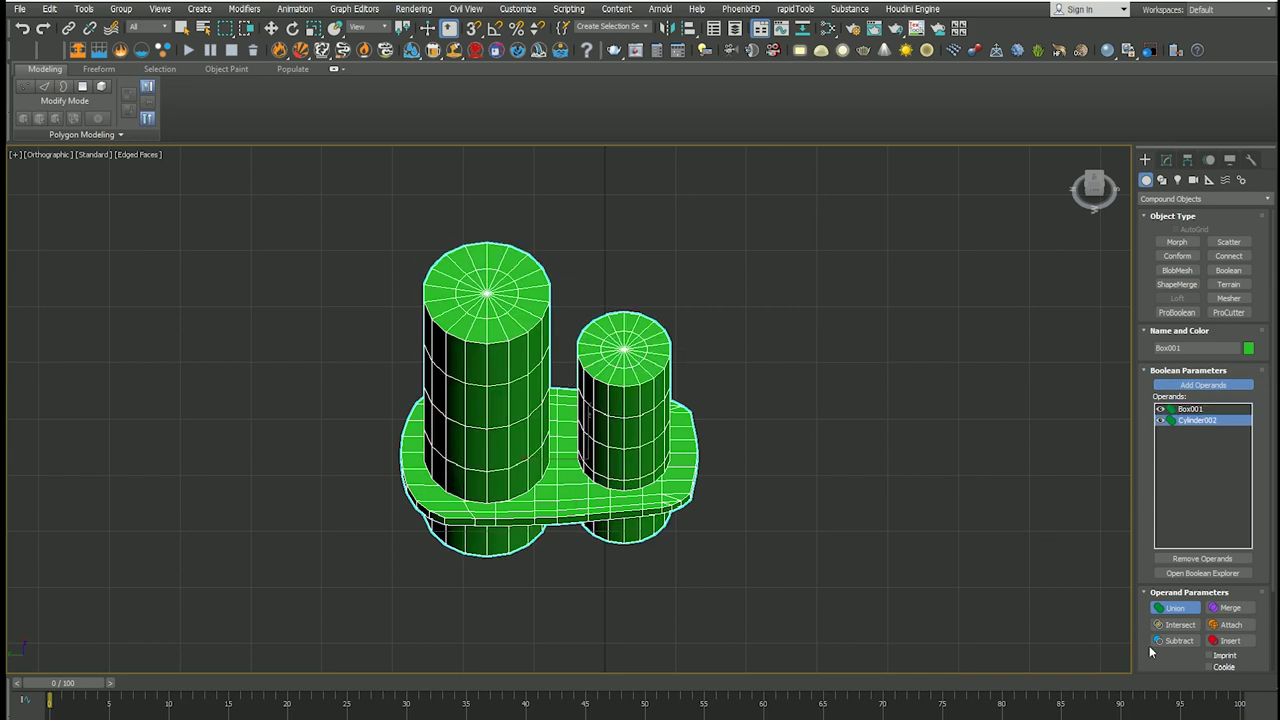
left_click(1159, 641)
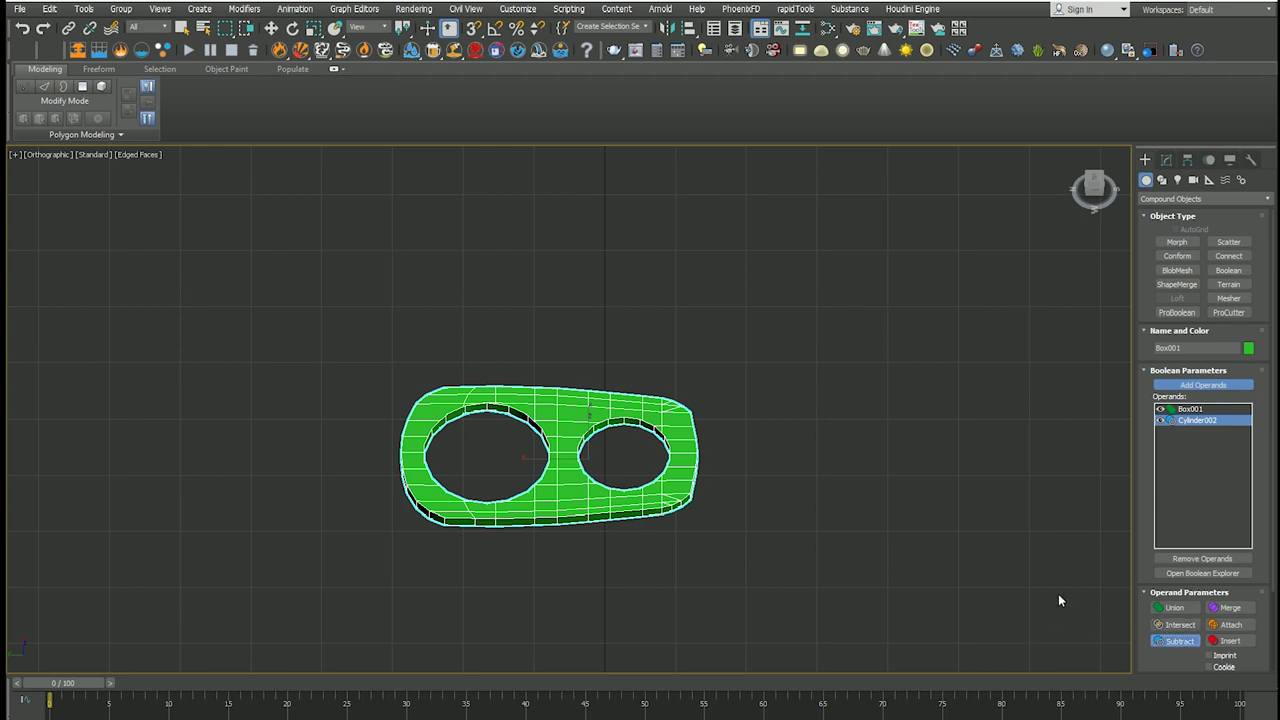
middle_click_drag(773, 443, 757, 500, "alt")
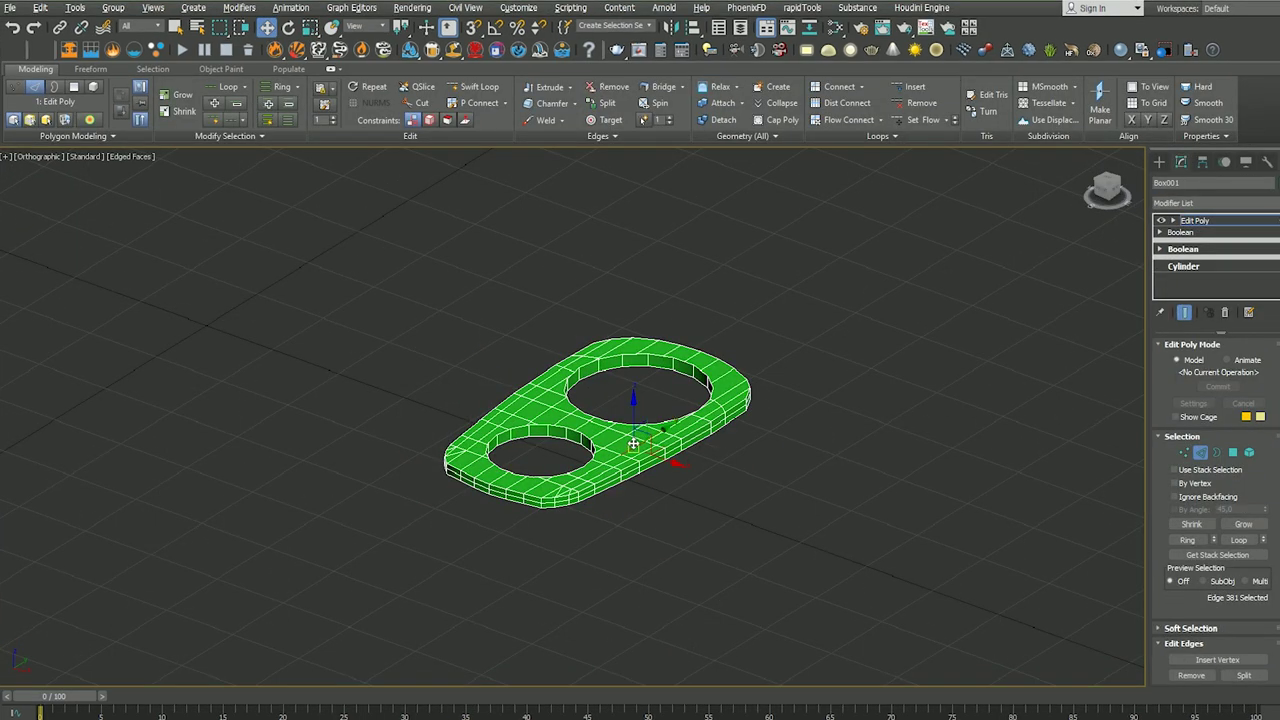
Step: Collapse Box001's entire modifier stack into a single Editable Poly with Collapse All
key("ctrl+a")
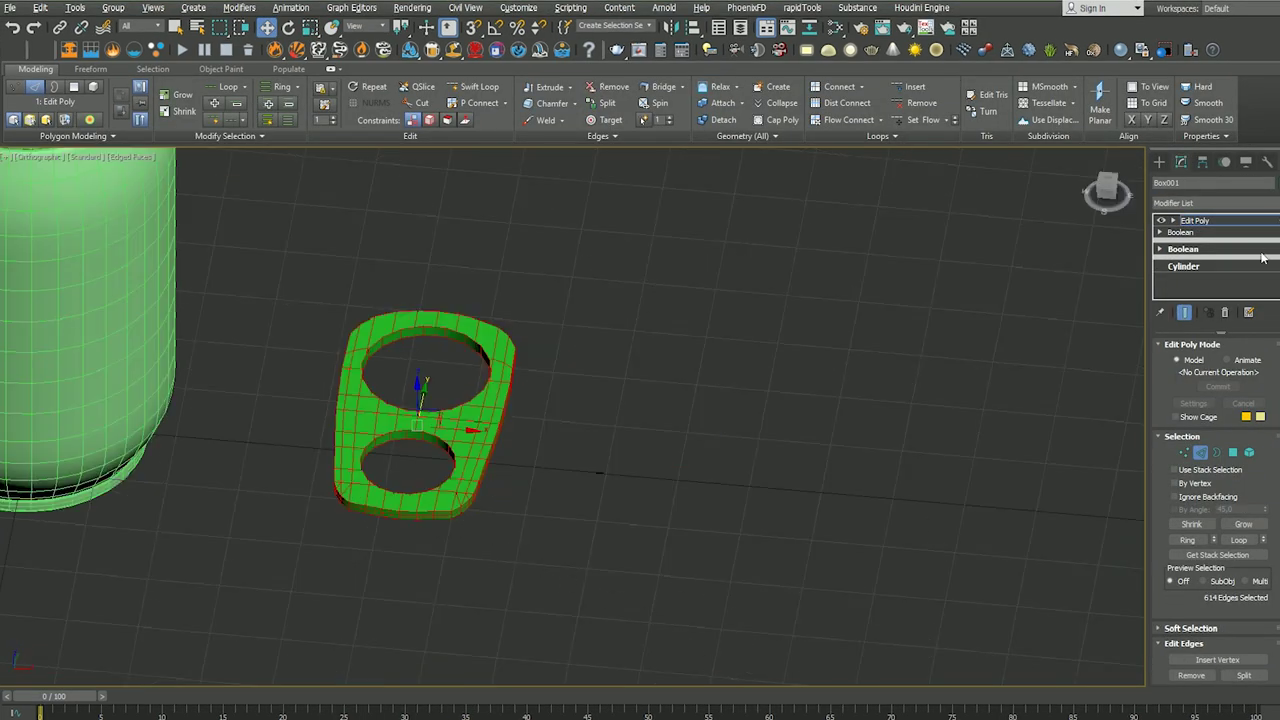
left_click(1159, 161)
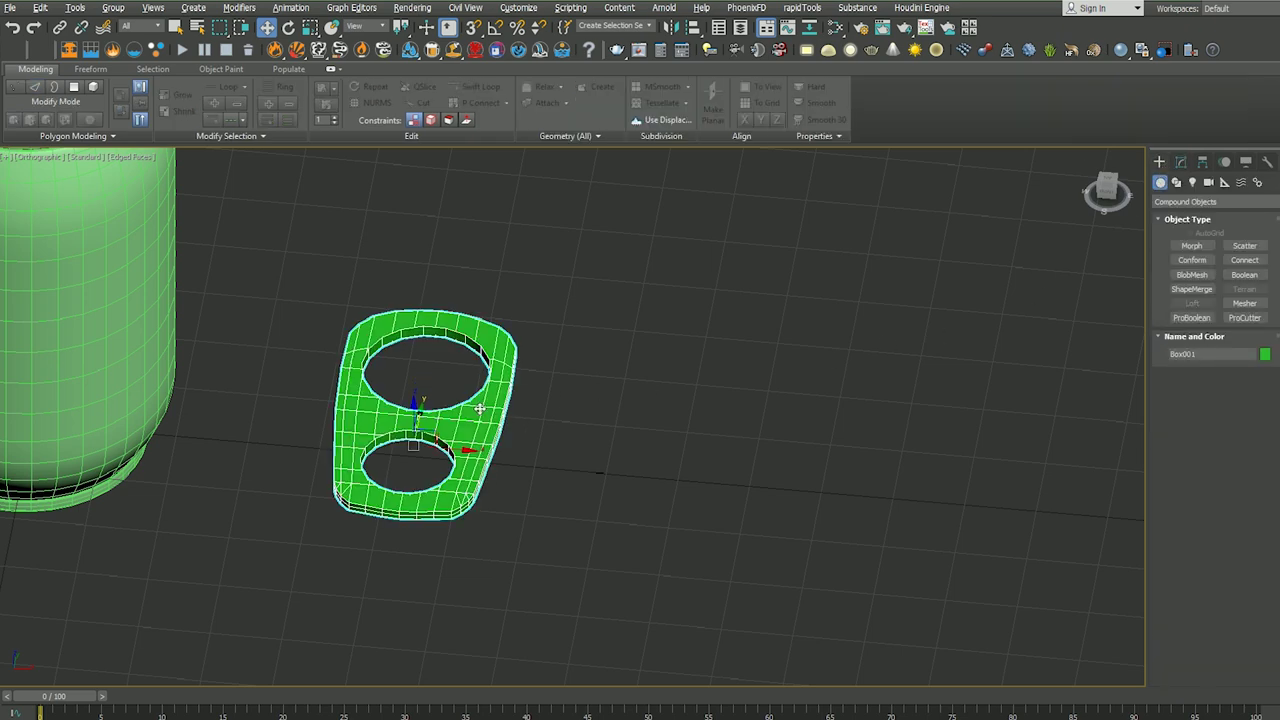
left_click(1181, 162)
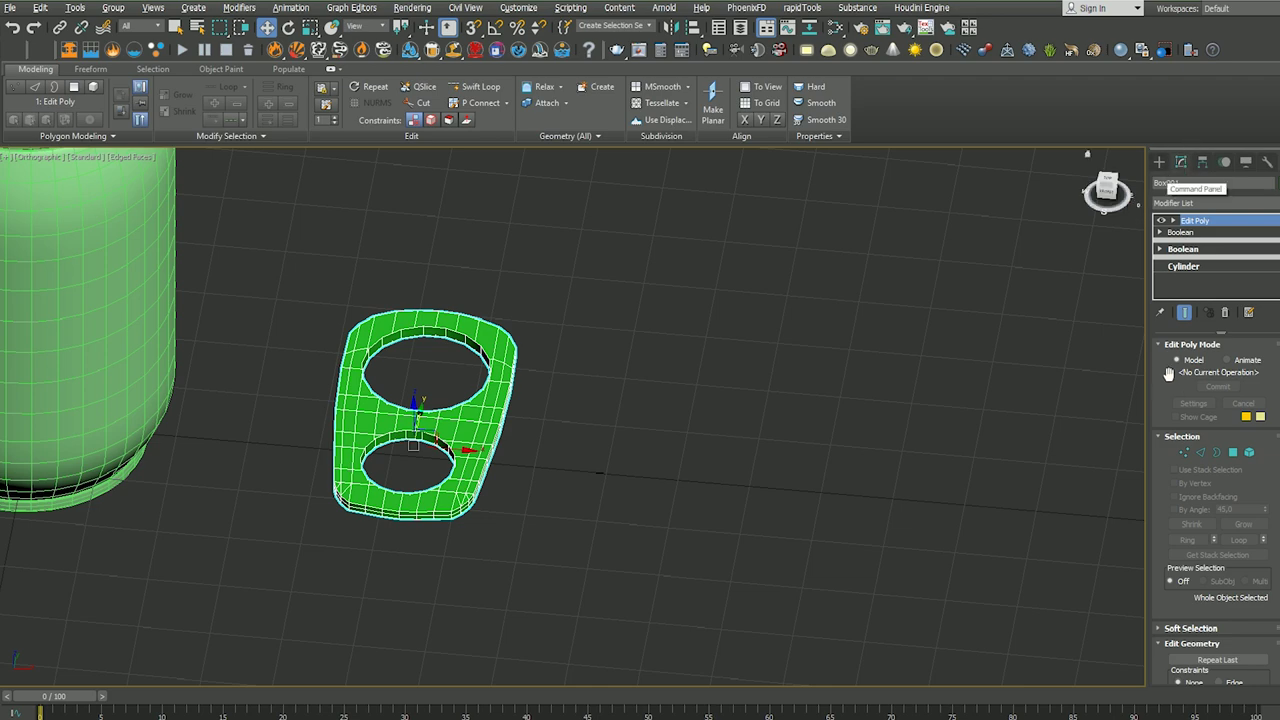
right_click(1201, 285)
left_click(1150, 414)
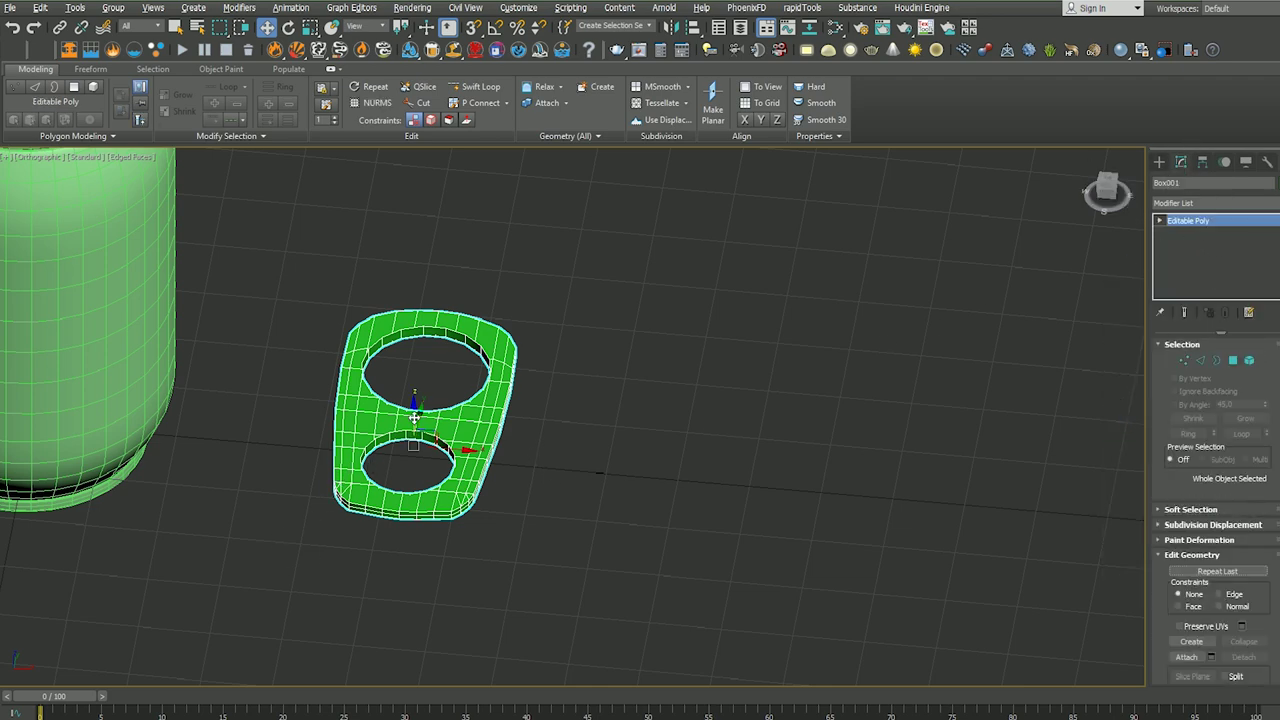
scroll(414, 418, "down", 3)
Step: Move the holed tab up to the can's top edge
middle_click_drag(414, 418, 415, 447, "alt")
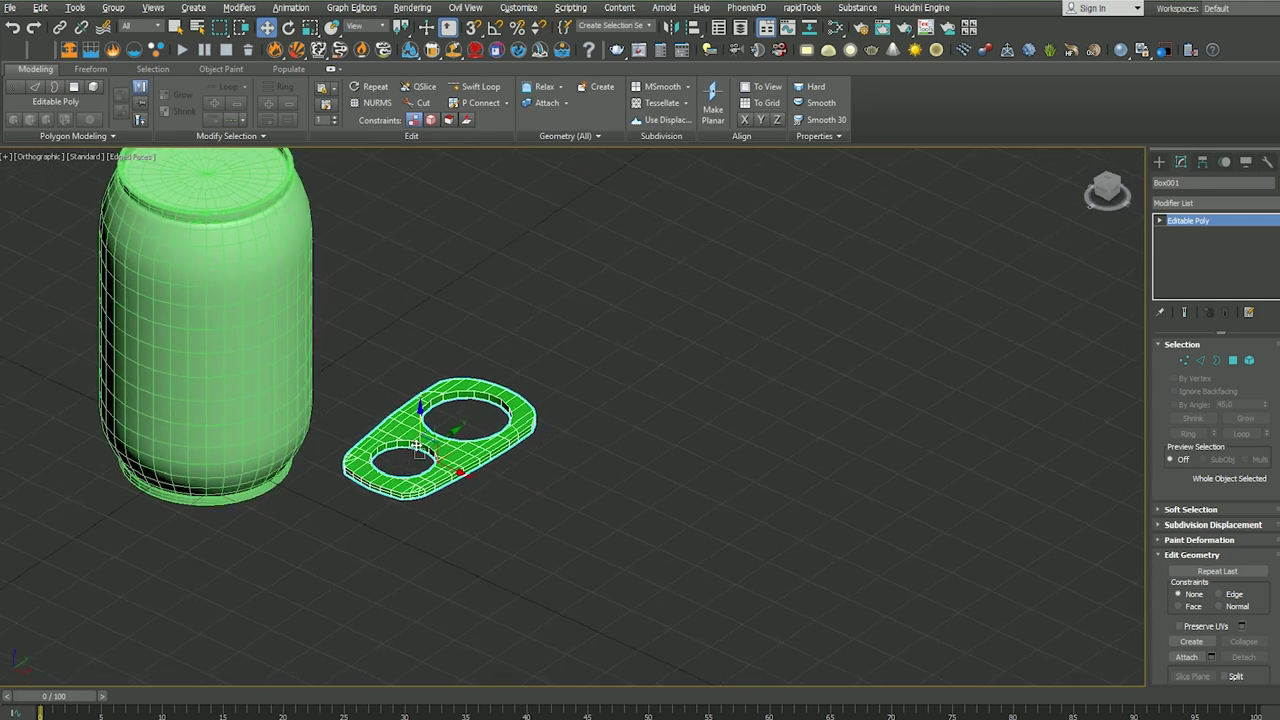
left_click_drag(415, 446, 415, 380)
middle_click_drag(415, 380, 487, 351, "alt")
mouse_move(487, 351)
left_mouse_down()
mouse_move(425, 381)
mouse_move(286, 366)
mouse_move(290, 292)
left_mouse_up()
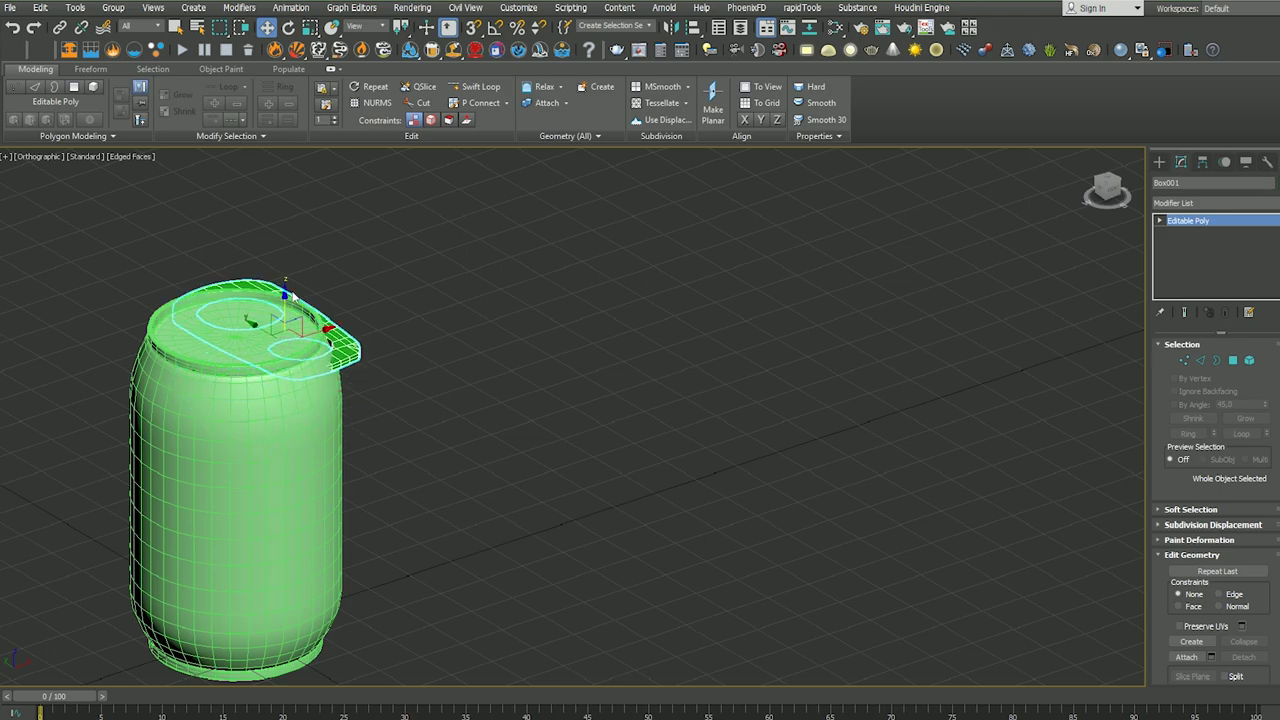
mouse_move(290, 295)
middle_mouse_down("alt")
mouse_move(294, 277)
mouse_move(274, 271)
mouse_move(457, 349)
mouse_move(365, 350)
mouse_move(350, 374)
mouse_move(360, 420)
middle_mouse_up("alt")
scroll(350, 374, "up", 3)
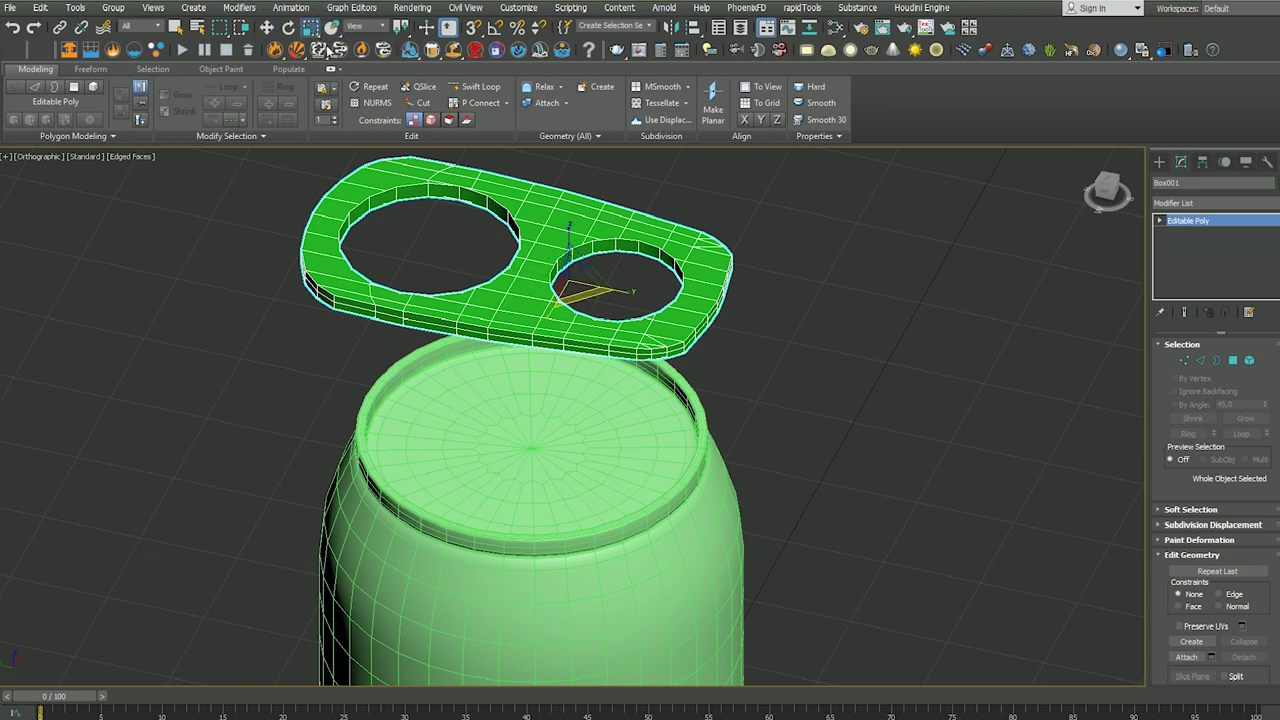
Step: Shrink the tab to suit the lid and lower it onto the can's rim over the centre
left_click_drag(566, 284, 581, 397)
scroll(304, 448, "up", 3)
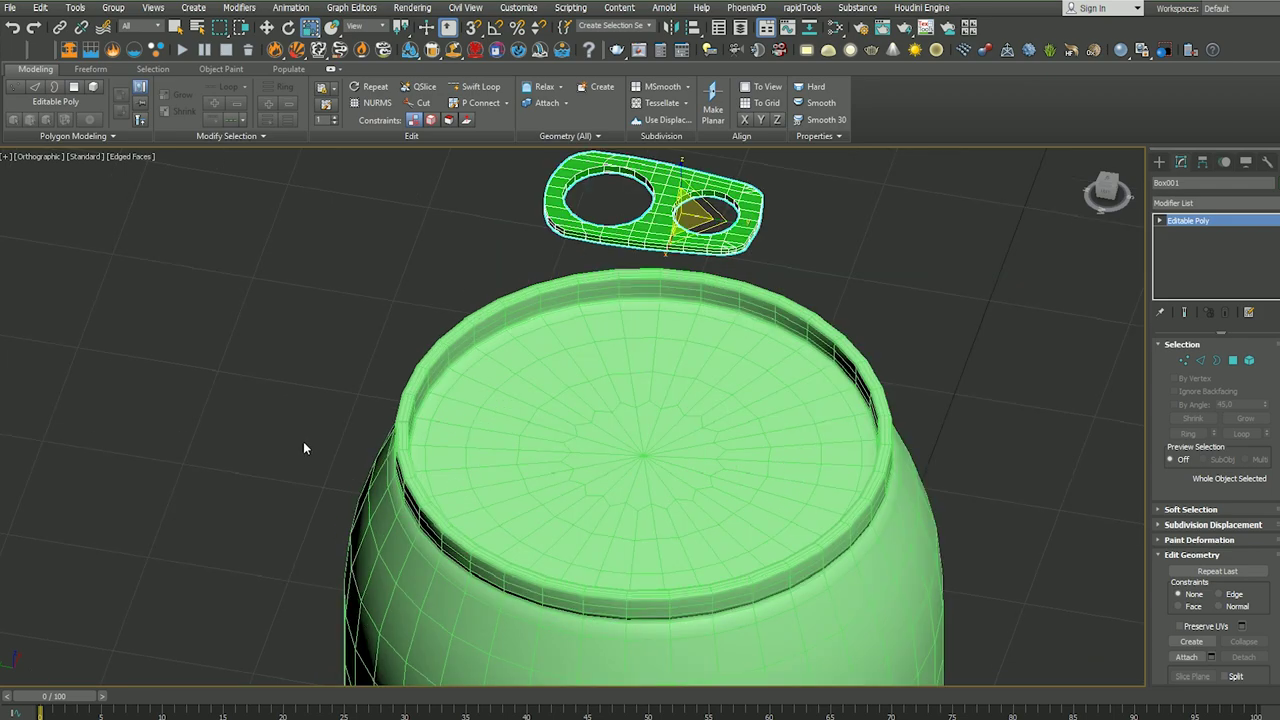
left_click(266, 27)
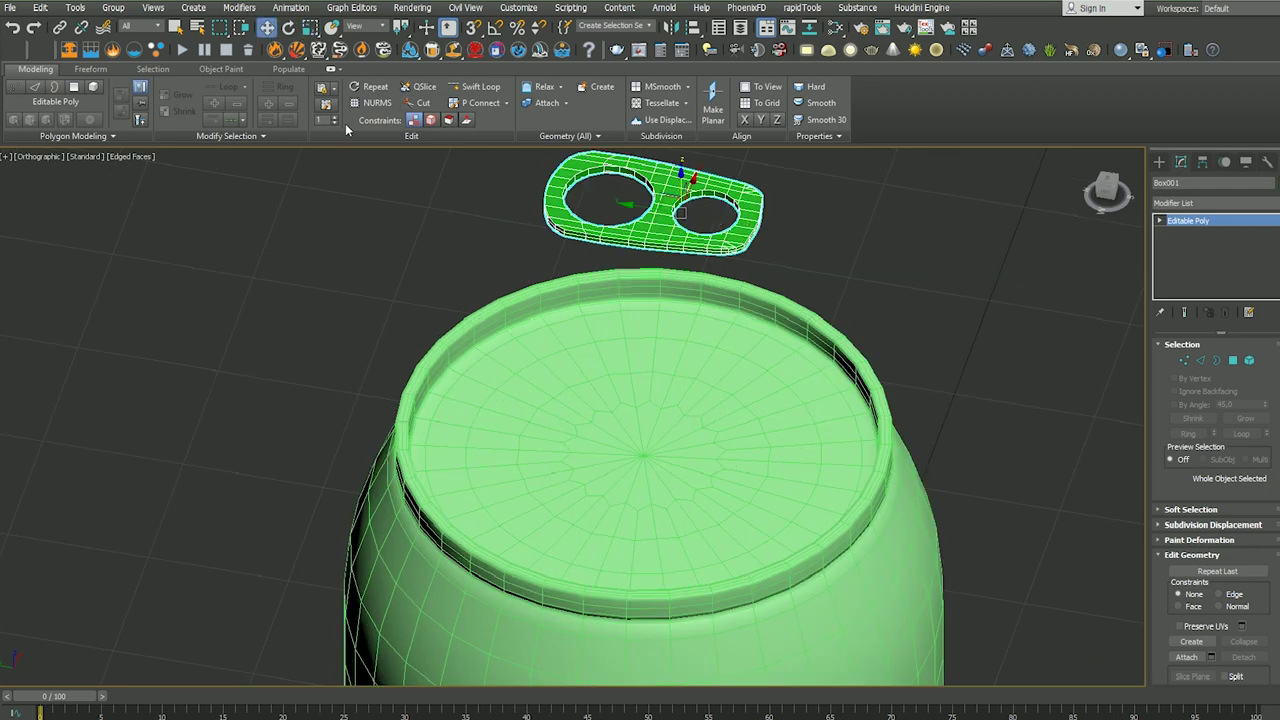
left_click_drag(688, 193, 608, 363)
middle_click_drag(608, 363, 652, 309, "alt")
left_click_drag(613, 336, 584, 519)
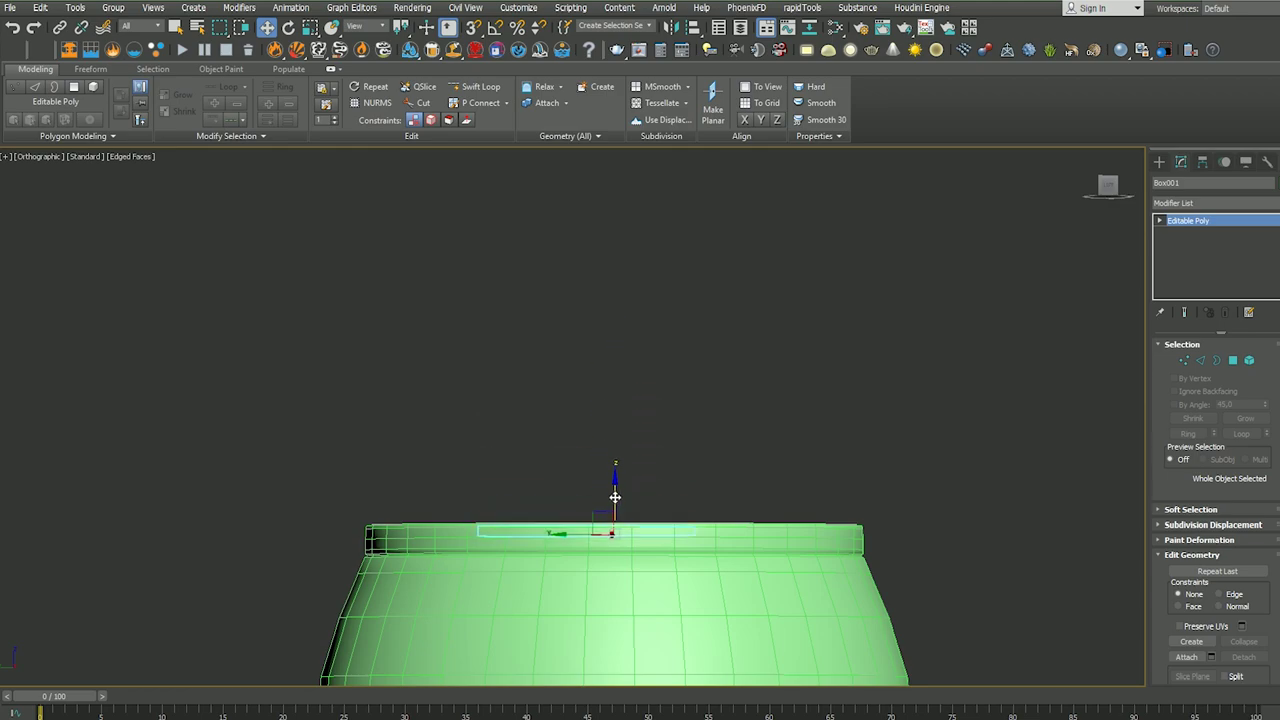
key("shift+z")
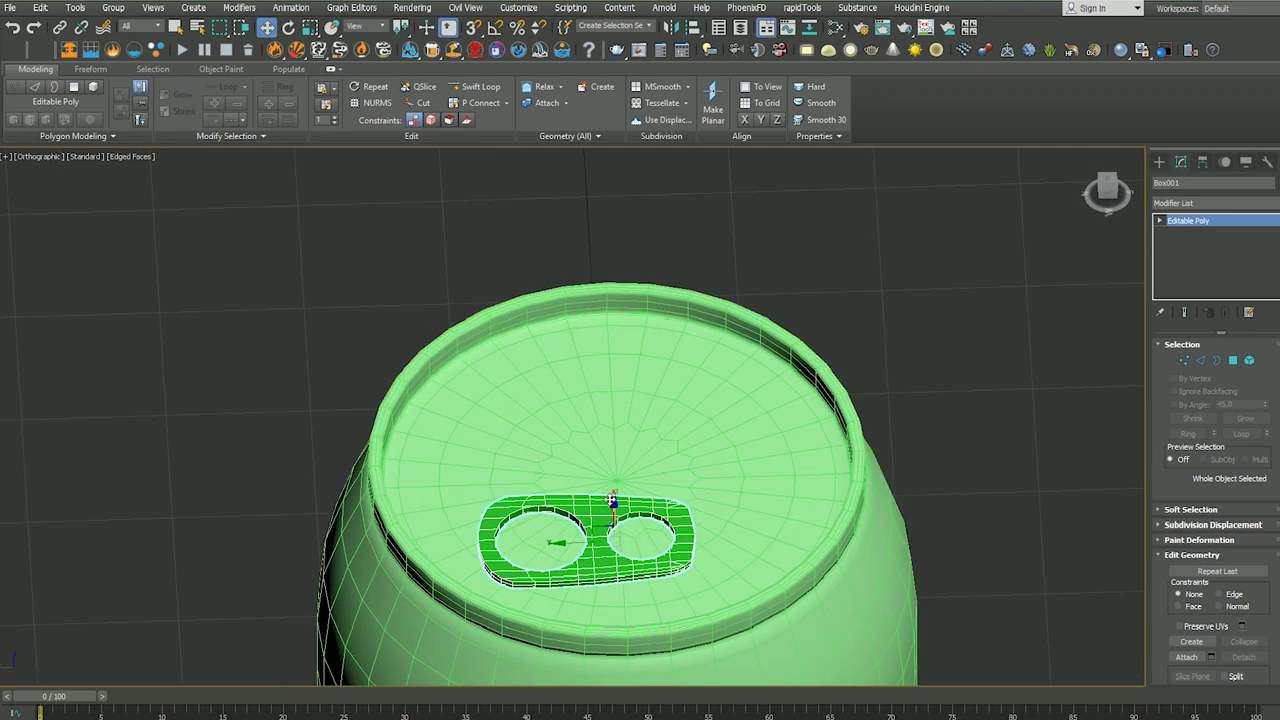
Step: Settle the pull-tab down onto the can lid near its centre
left_click_drag(613, 501, 613, 437)
middle_click_drag(613, 437, 612, 459, "alt")
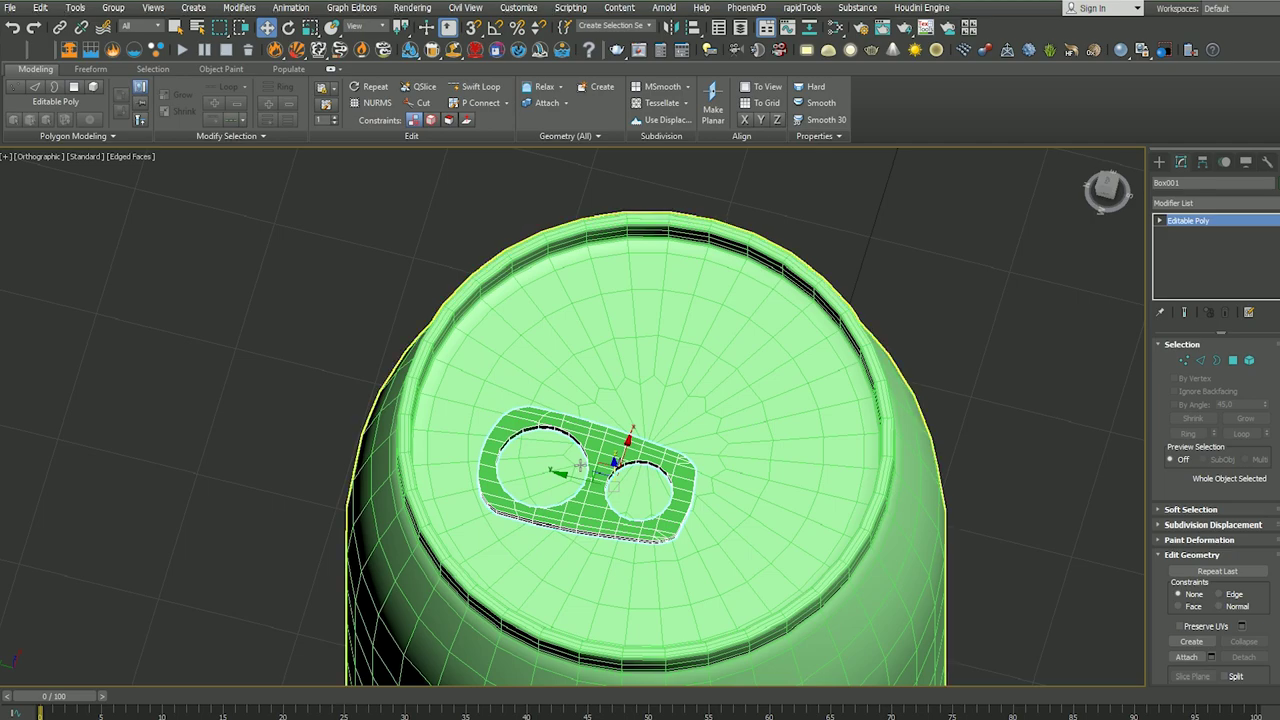
left_click_drag(612, 459, 600, 397)
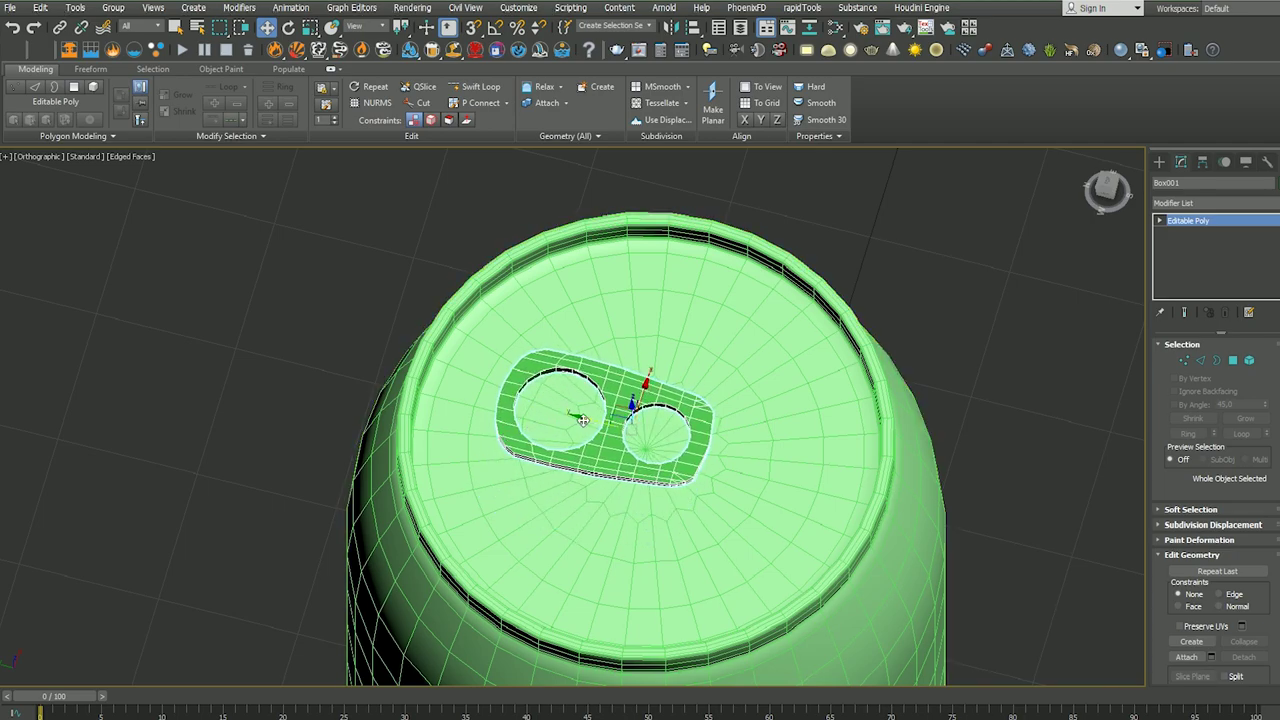
middle_click_drag(550, 419, 554, 378, "alt")
left_click_drag(593, 373, 600, 445)
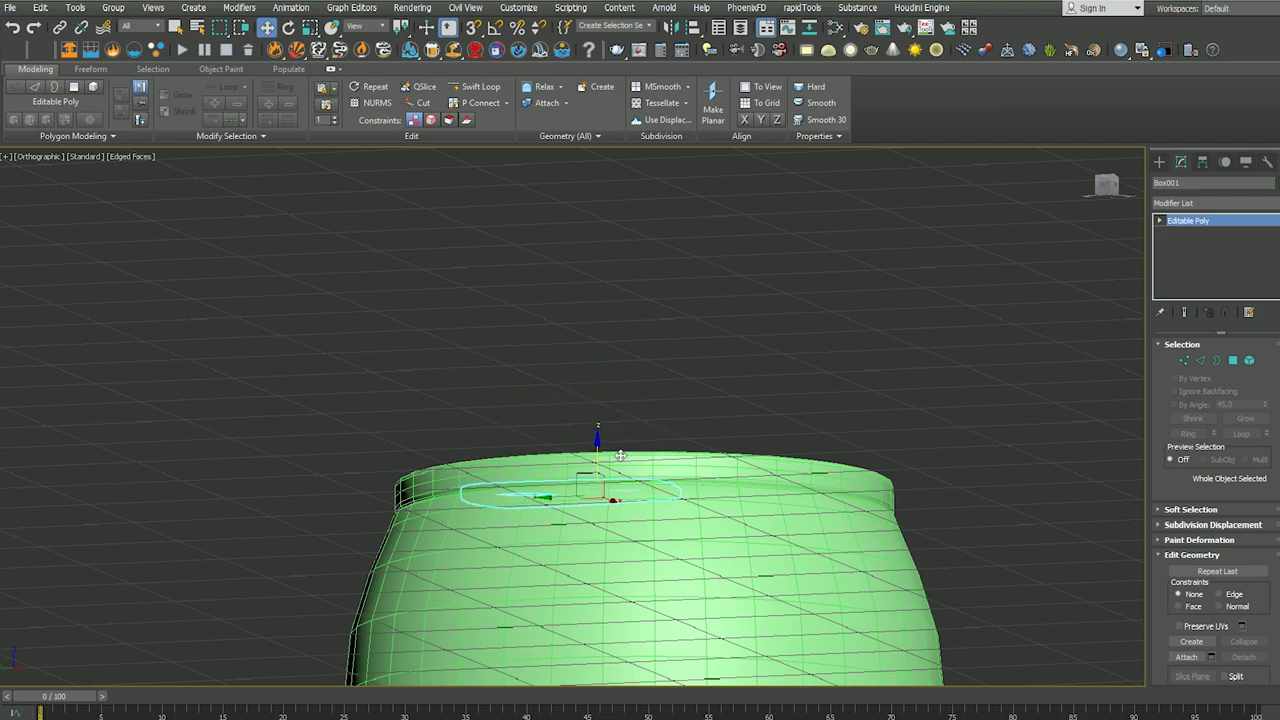
middle_click_drag(600, 445, 592, 560, "alt")
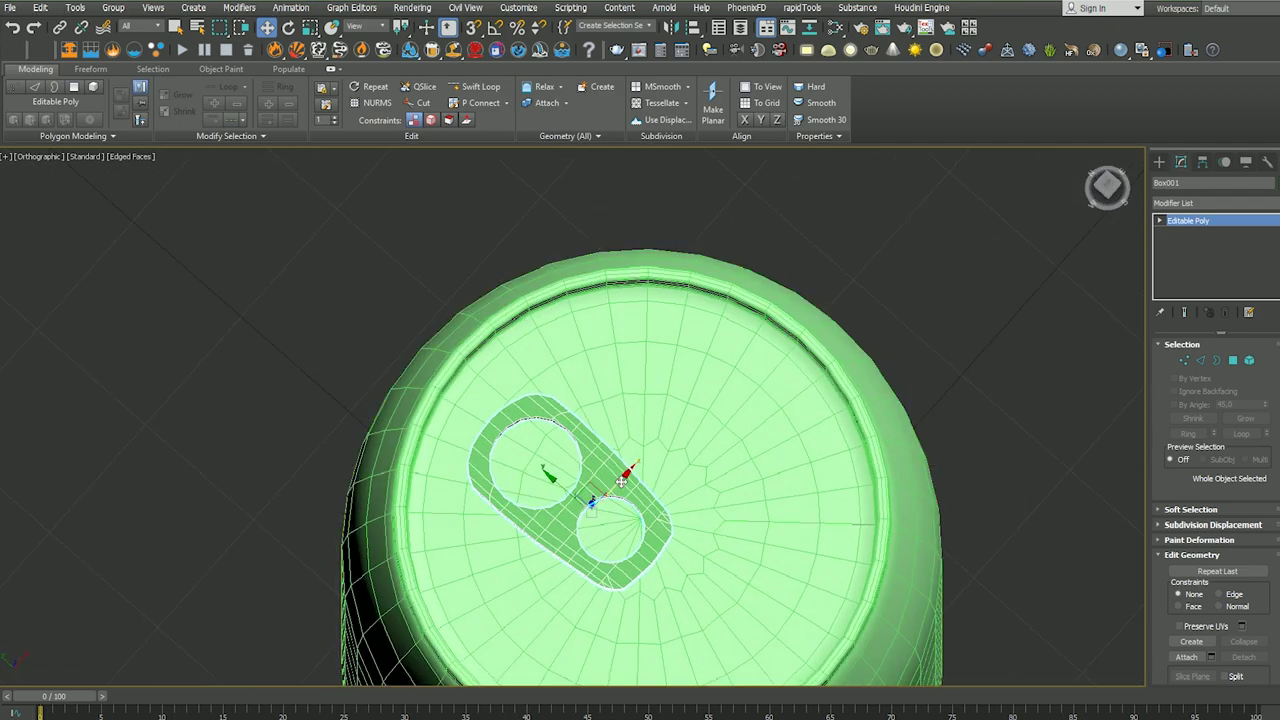
mouse_move(621, 481)
middle_mouse_down("alt")
mouse_move(600, 500)
mouse_move(560, 430)
middle_mouse_up("alt")
scroll(537, 395, "up", 5)
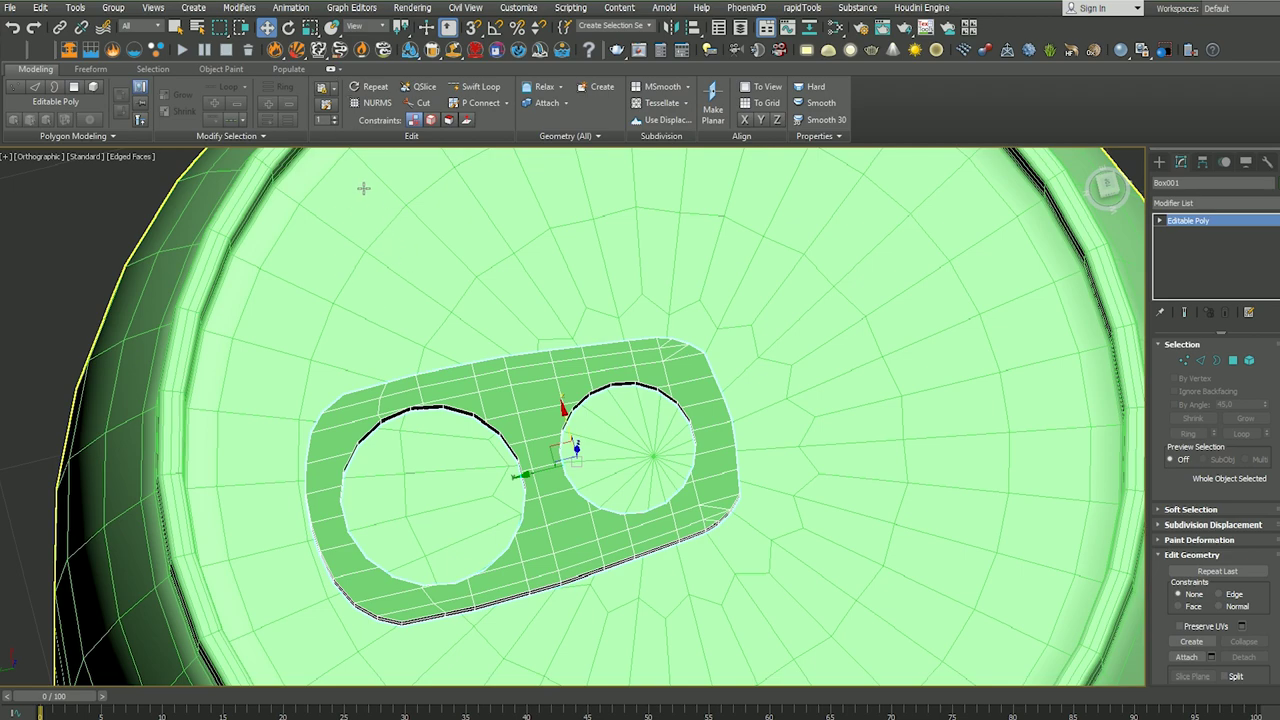
Step: Scale the pull-tab up and reposition it flat on the lid surface
left_click(311, 27)
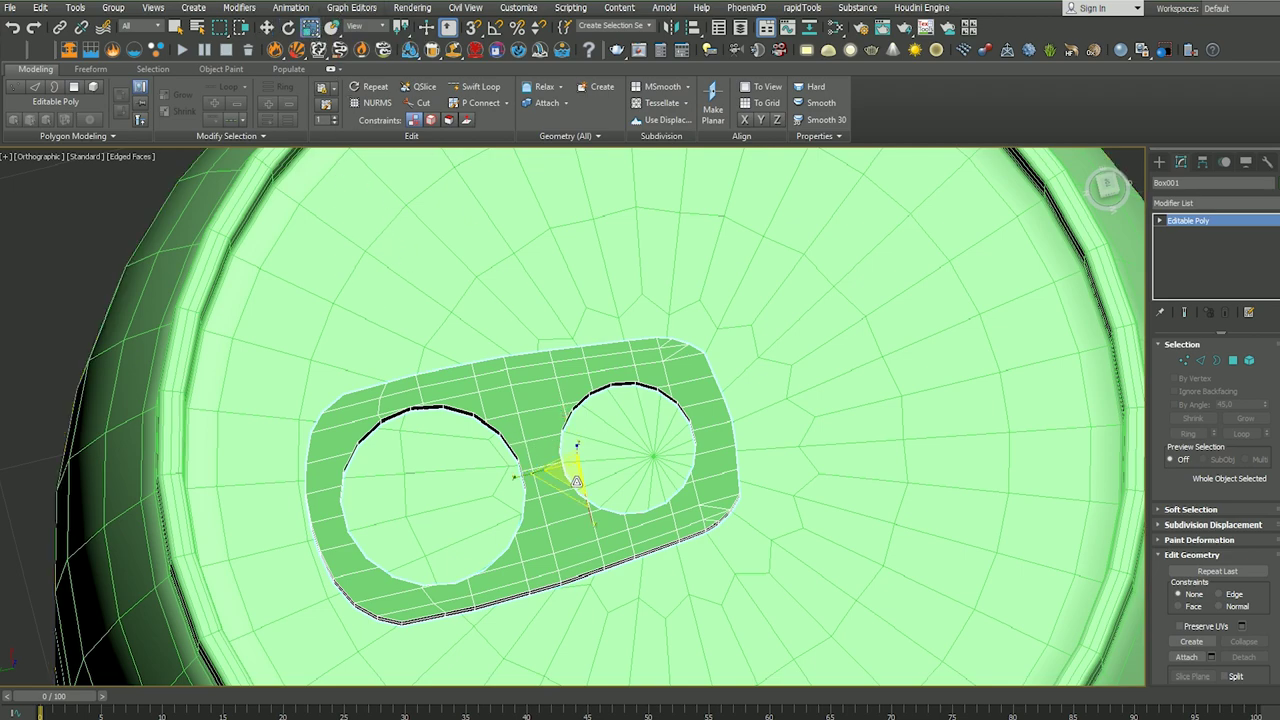
left_click_drag(576, 482, 572, 470)
middle_click_drag(557, 441, 608, 346, "alt")
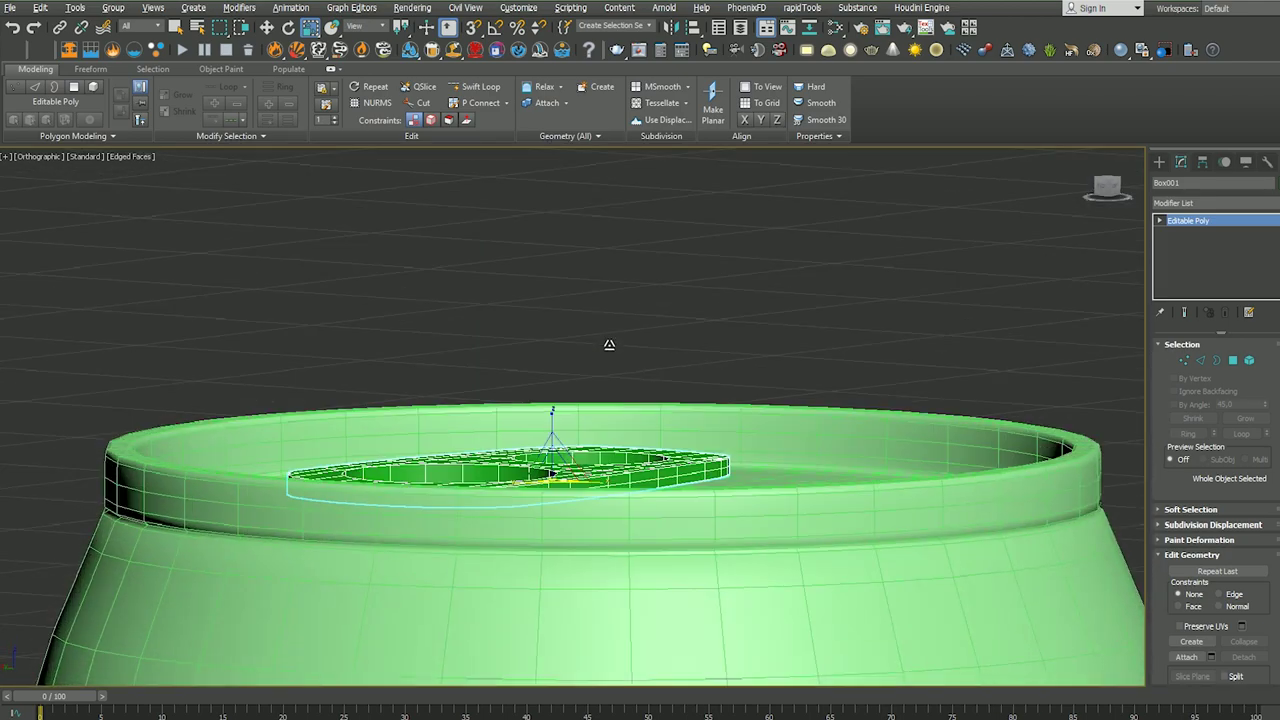
left_click(267, 28)
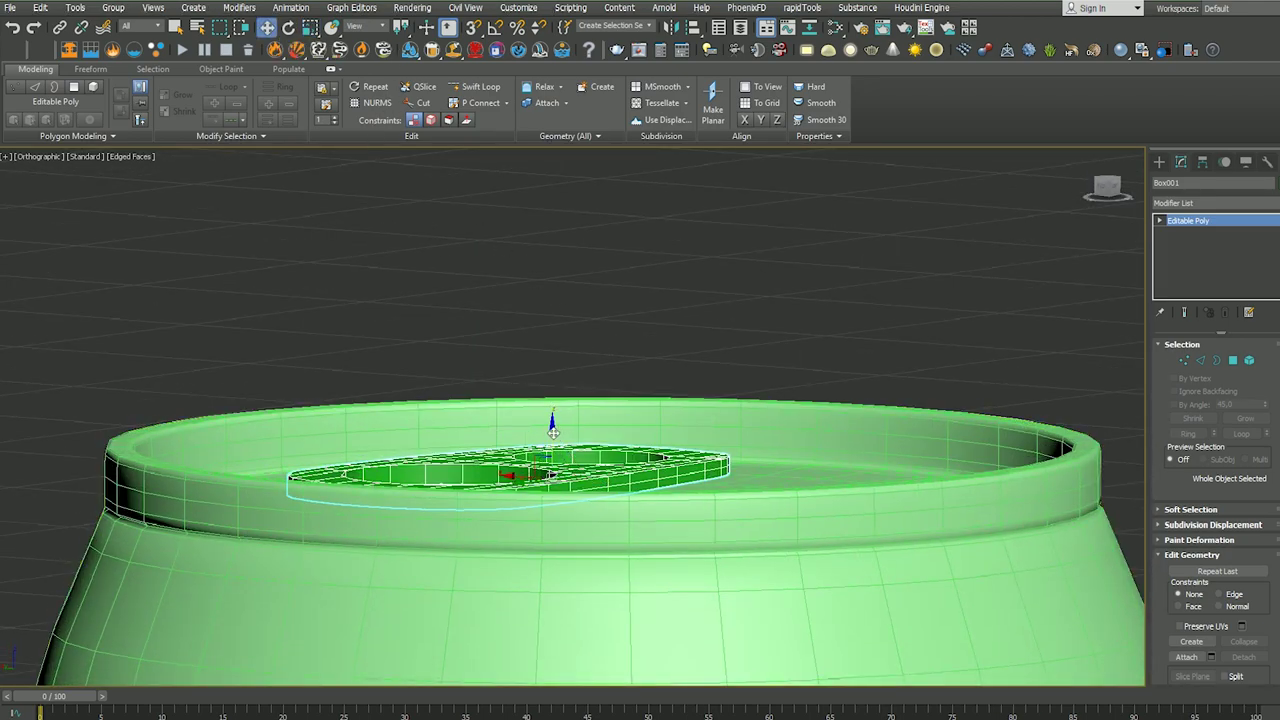
left_click_drag(553, 440, 553, 462)
mouse_move(553, 462)
middle_mouse_down("alt")
mouse_move(417, 443)
mouse_move(483, 562)
mouse_move(527, 363)
middle_mouse_up("alt")
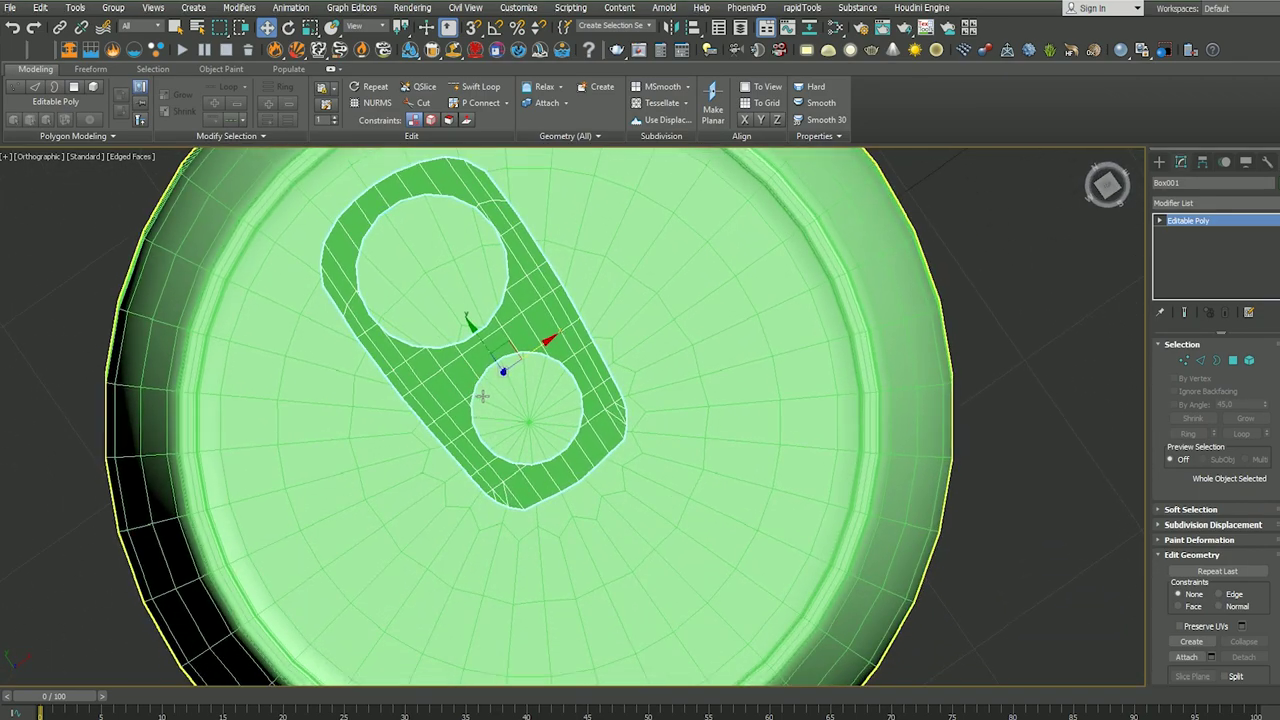
left_click_drag(527, 363, 382, 152)
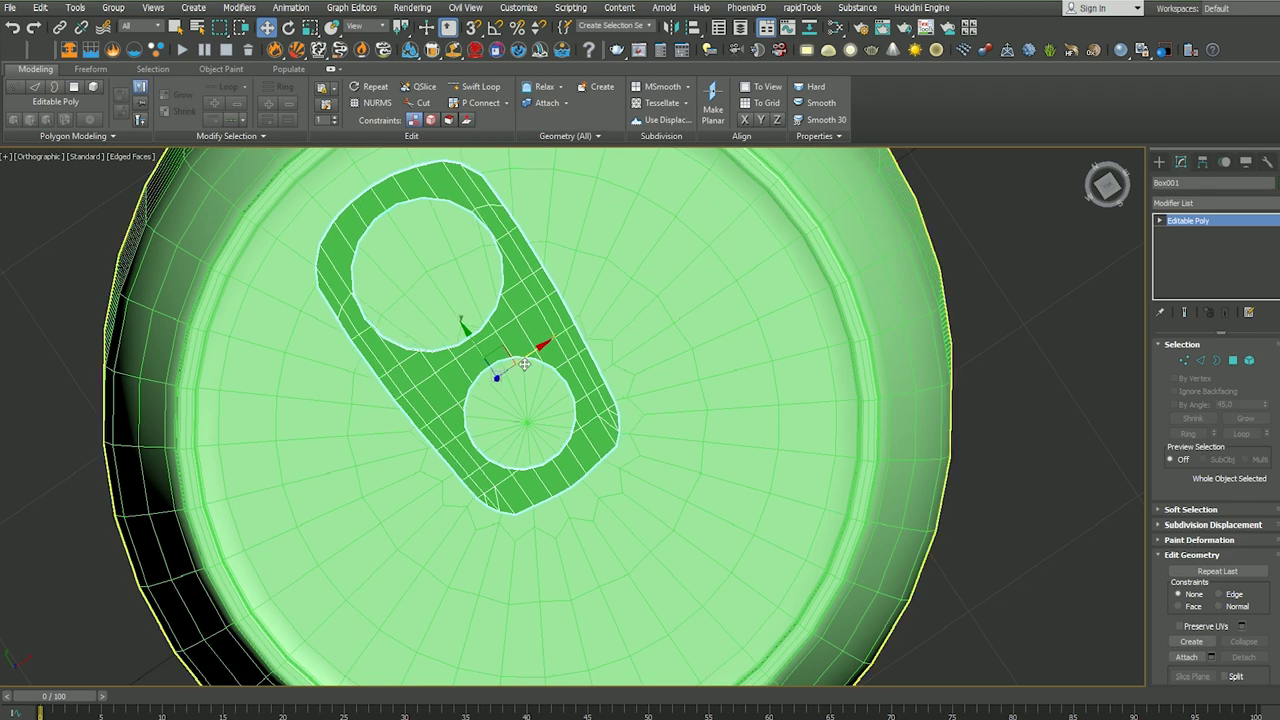
left_click(310, 27)
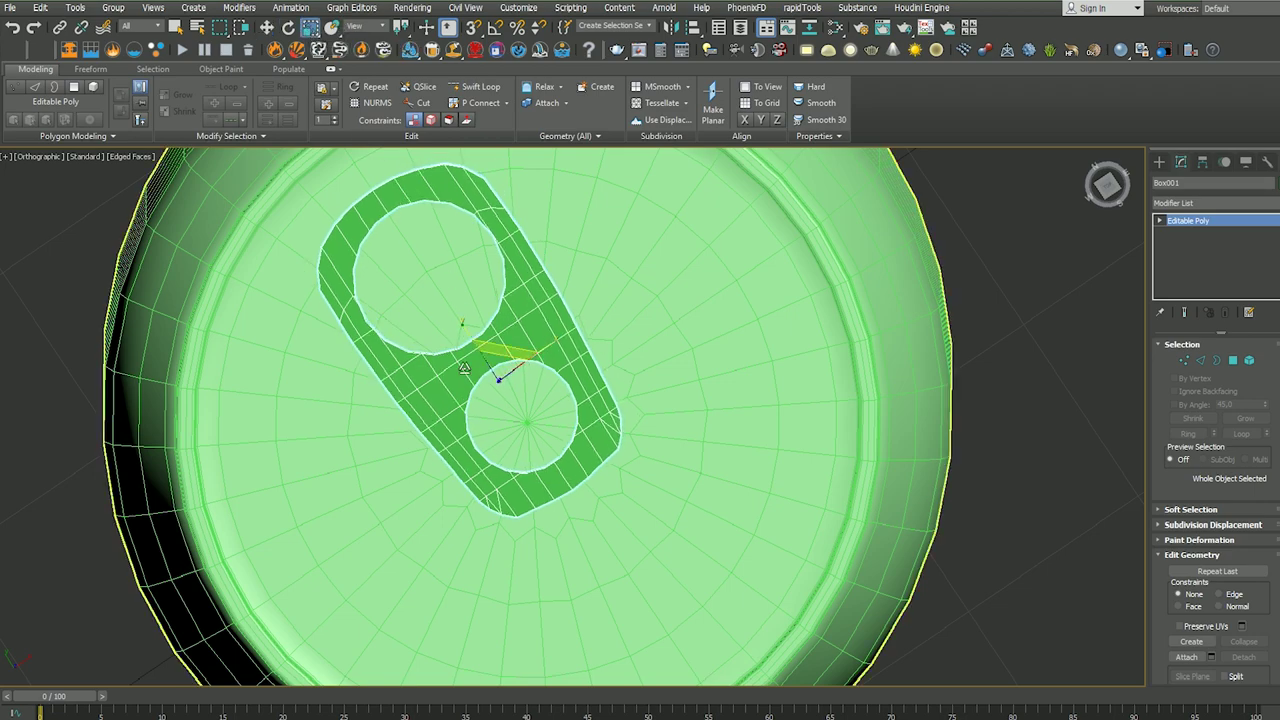
left_click_drag(500, 366, 503, 358)
middle_click_drag(503, 358, 447, 392, "alt")
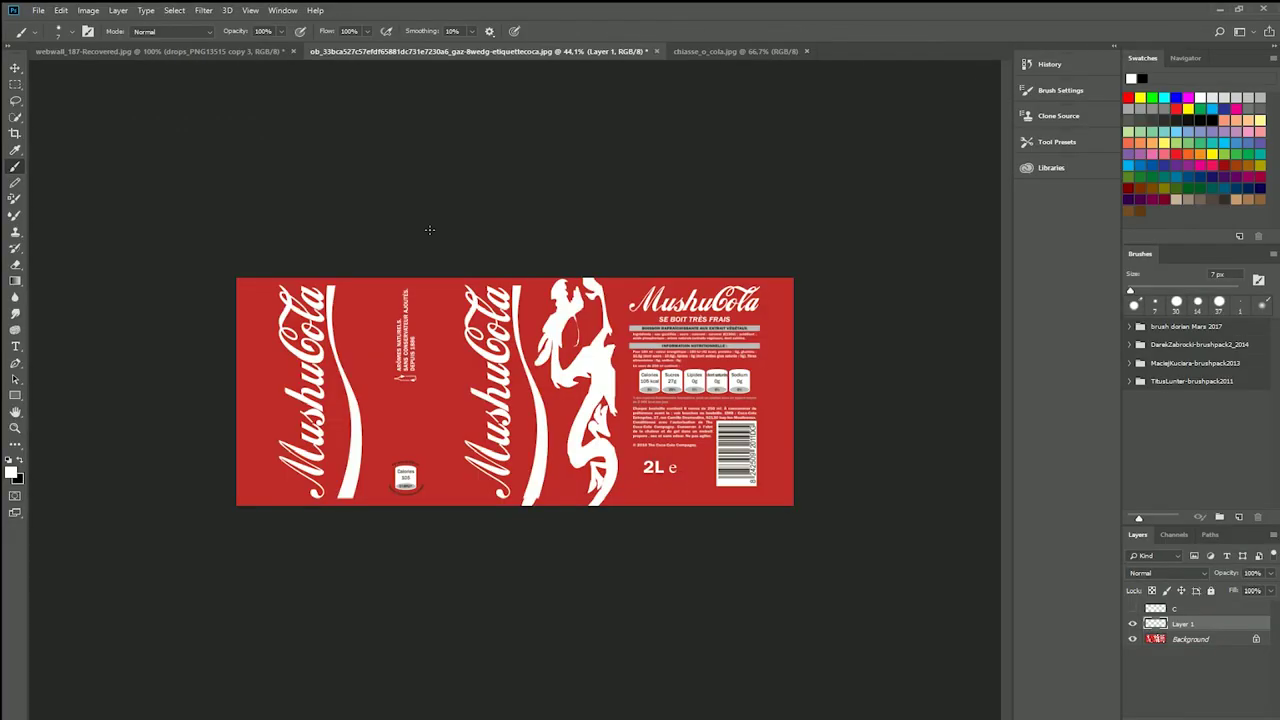
Step: Paint red over the left MushuCola logo, undoing the strokes on the left white band
key("z")
scroll(356, 224, "up", 2)
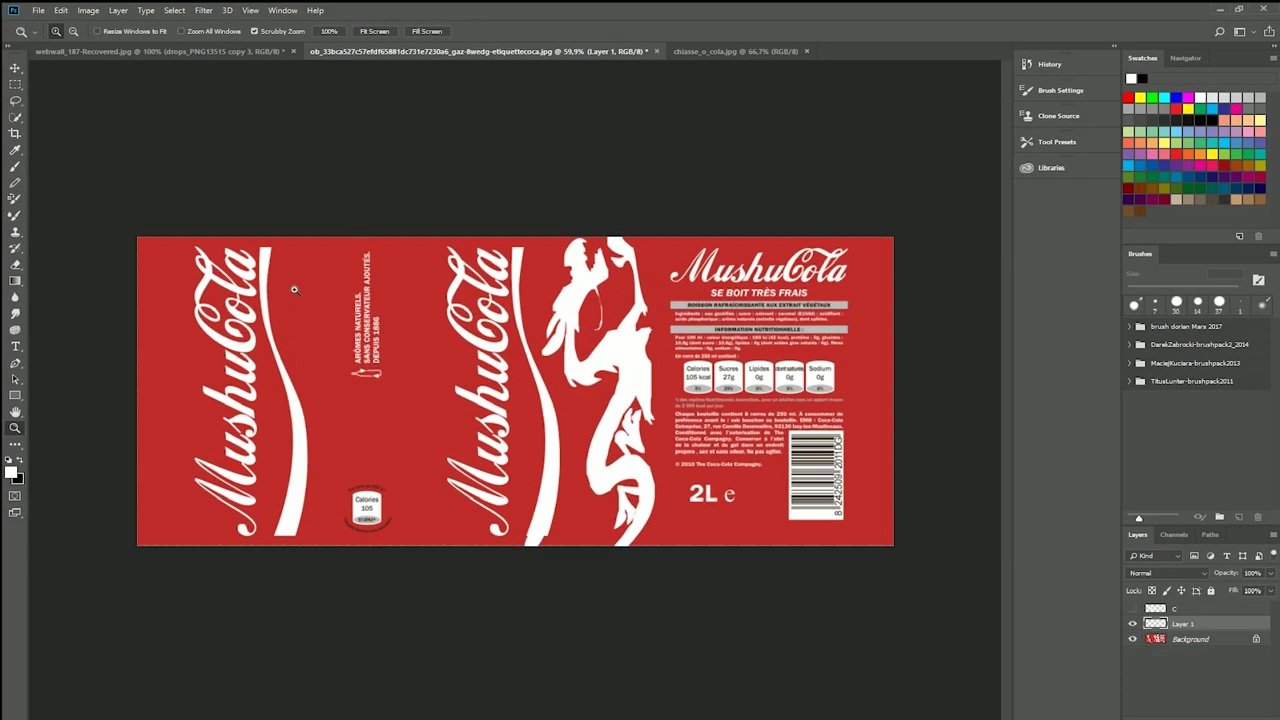
key("b")
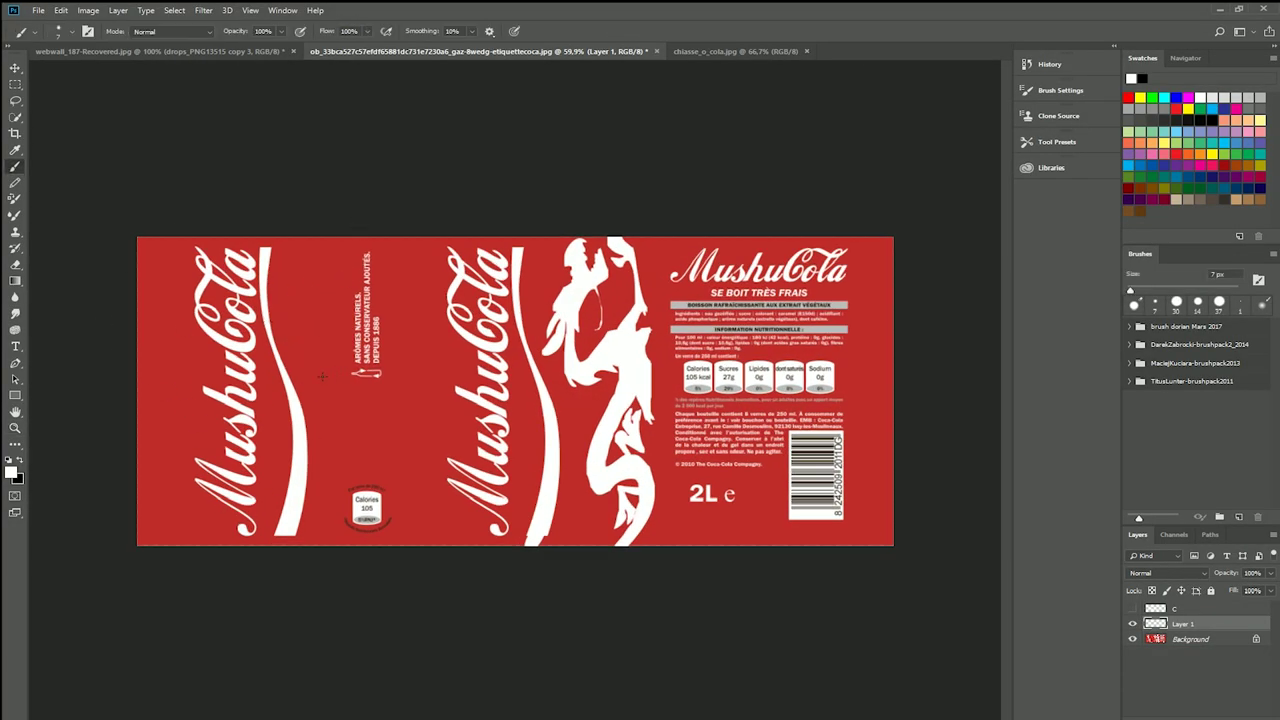
right_click_drag(257, 343, 313, 361, "alt")
left_click_drag(163, 220, 205, 550)
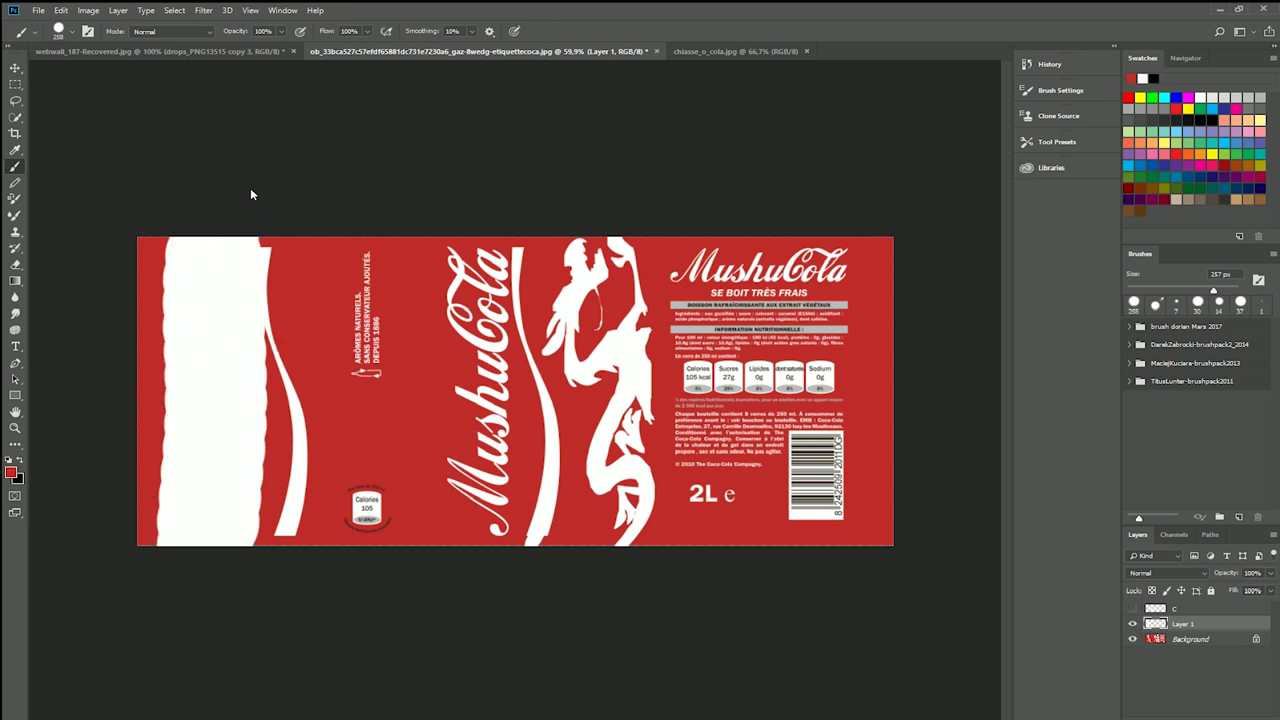
mouse_move(251, 194)
left_mouse_down()
mouse_move(240, 520)
mouse_move(185, 500)
mouse_move(157, 507)
left_mouse_up()
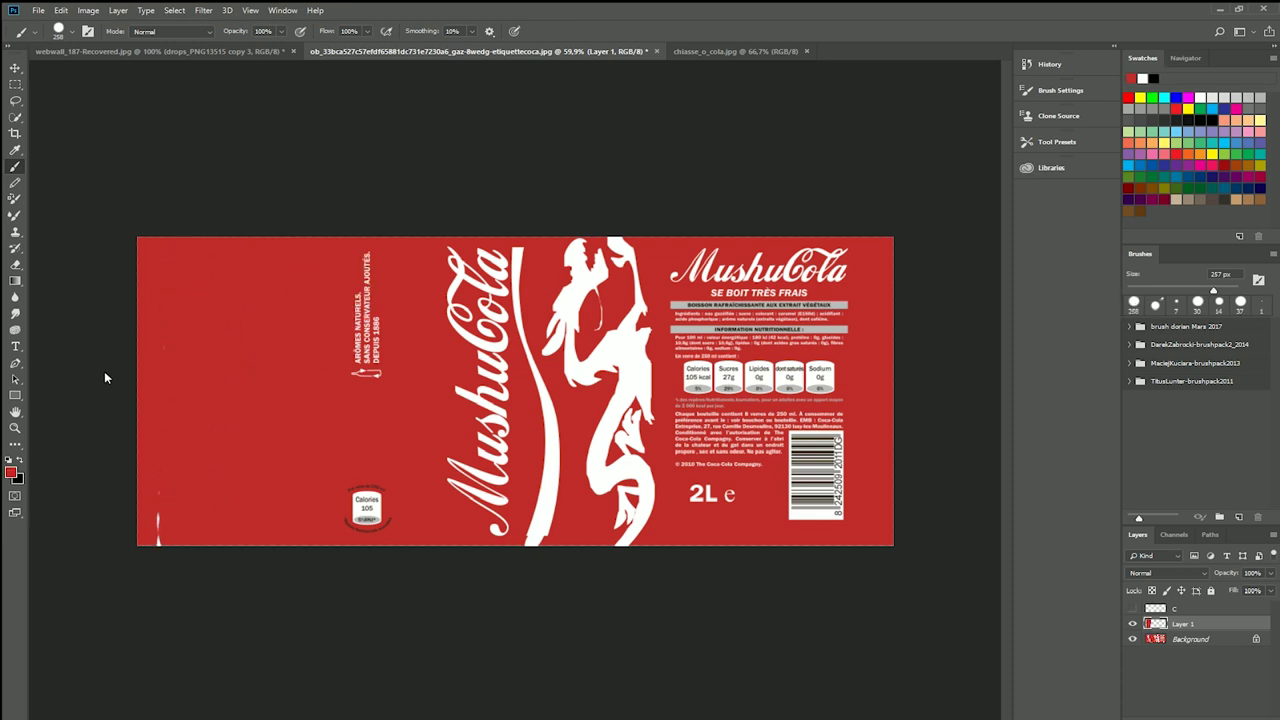
mouse_move(456, 262)
right_mouse_down("alt")
mouse_move(462, 203)
mouse_move(421, 193)
right_mouse_up("alt")
key("ctrl+z")
key("ctrl+z")
key("ctrl+z")
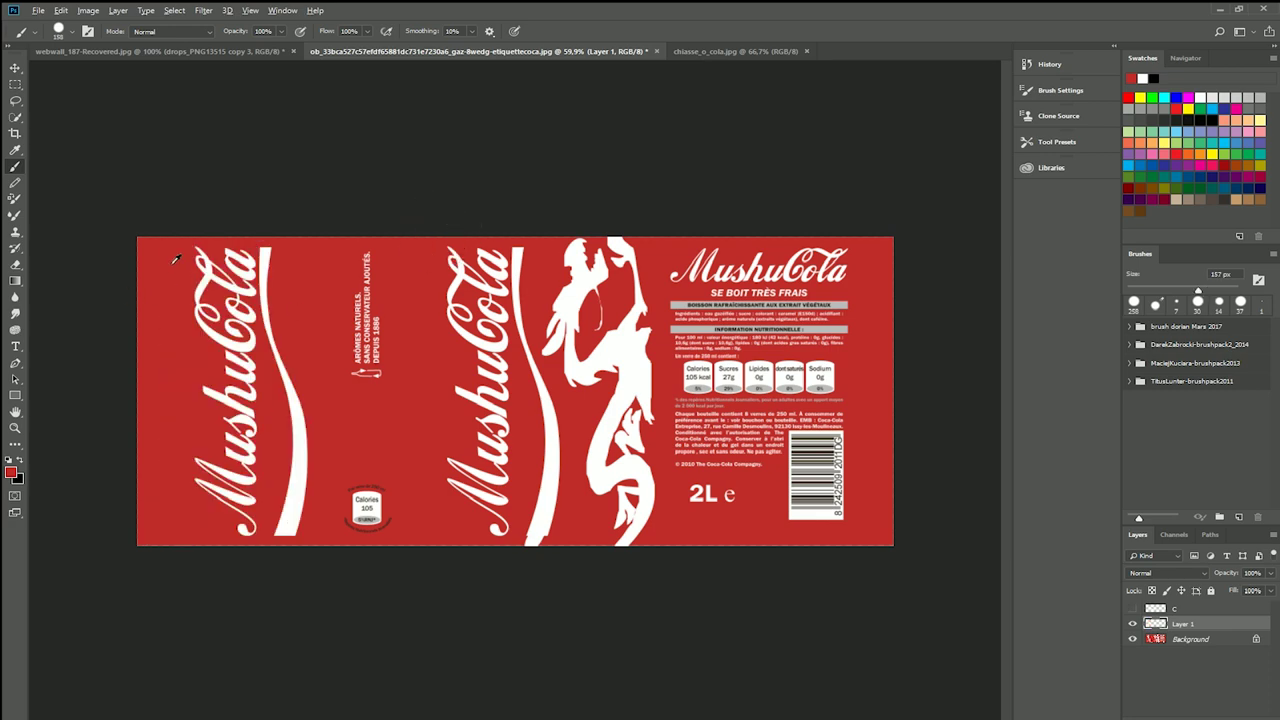
Step: Paint out the 'Cola' of both logos and the remaining Mushu lettering in red
right_click_drag(175, 259, 168, 266, "alt")
mouse_move(168, 252)
left_mouse_down()
mouse_move(192, 367)
mouse_move(175, 449)
mouse_move(199, 486)
left_mouse_up()
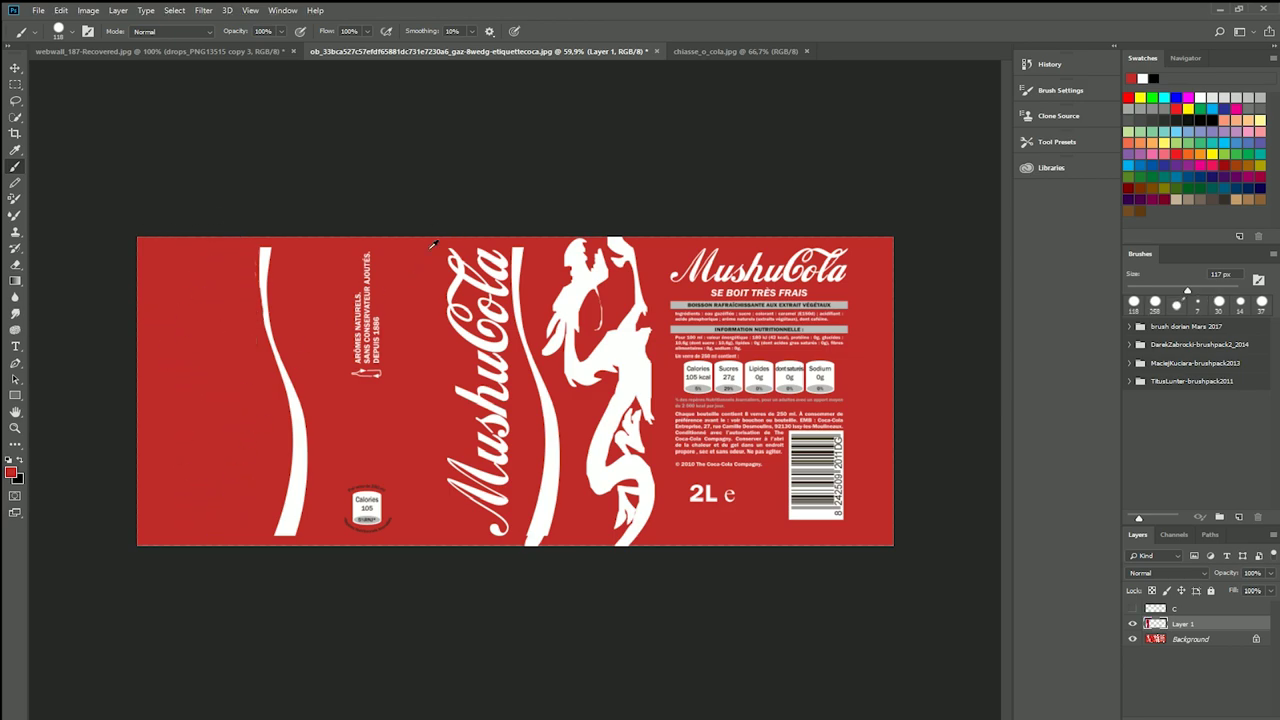
left_click_drag(433, 244, 466, 390)
left_click_drag(495, 252, 466, 294)
mouse_move(469, 284)
left_mouse_down()
mouse_move(471, 366)
mouse_move(451, 434)
left_mouse_up()
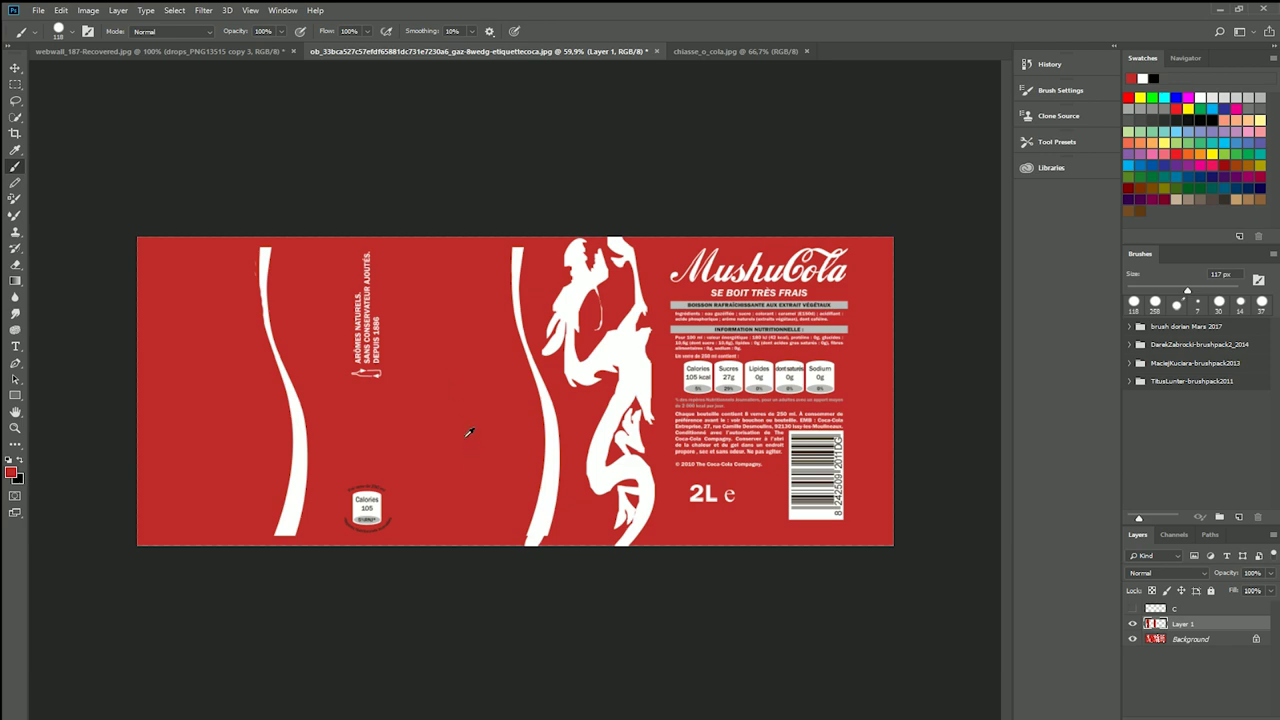
Step: Paint out the large white figure in red and resample the label's red colour
mouse_move(559, 242)
left_mouse_down()
mouse_move(559, 287)
mouse_move(544, 277)
mouse_move(551, 350)
left_mouse_up()
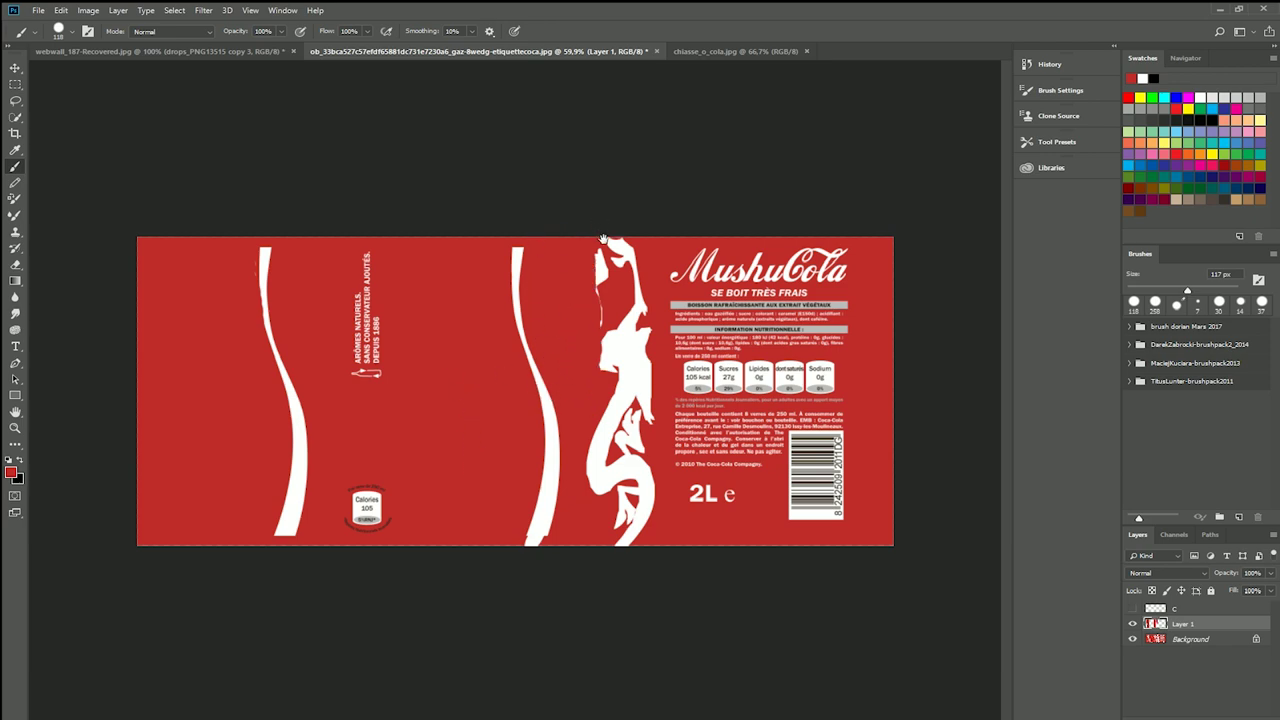
left_click_drag(620, 240, 620, 540)
left_click_drag(595, 250, 592, 492)
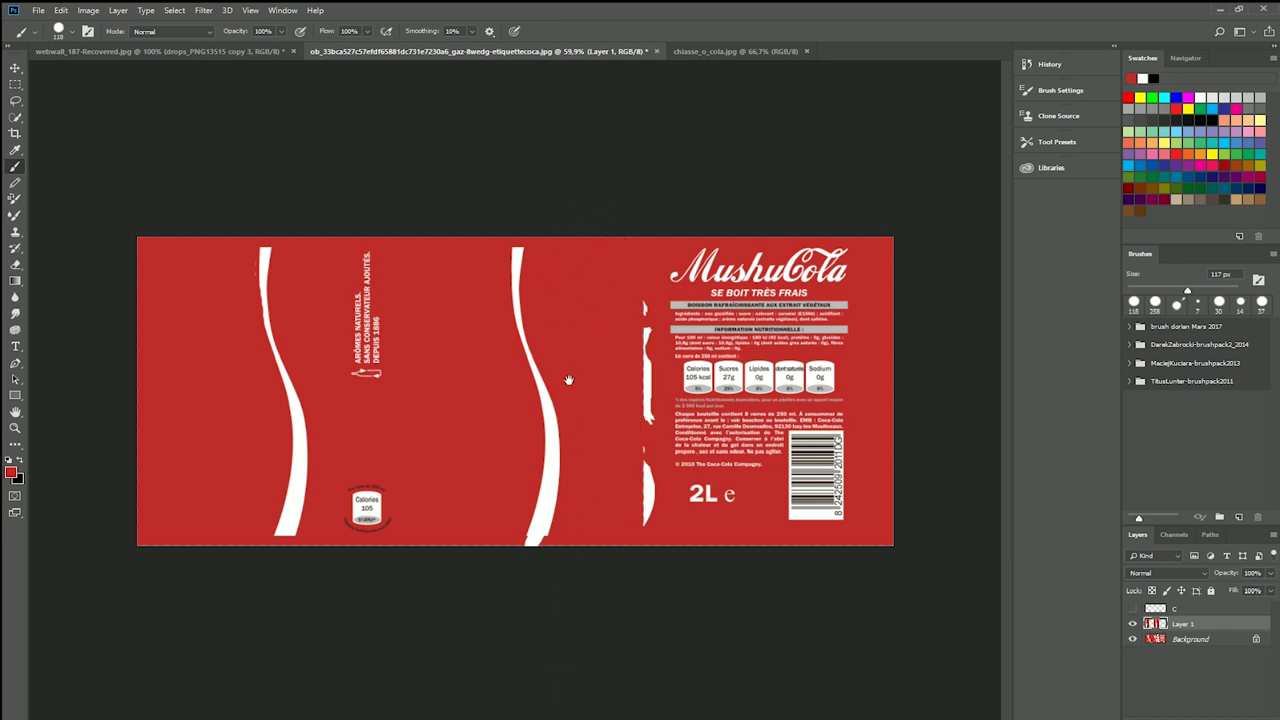
left_click_drag(648, 300, 648, 528)
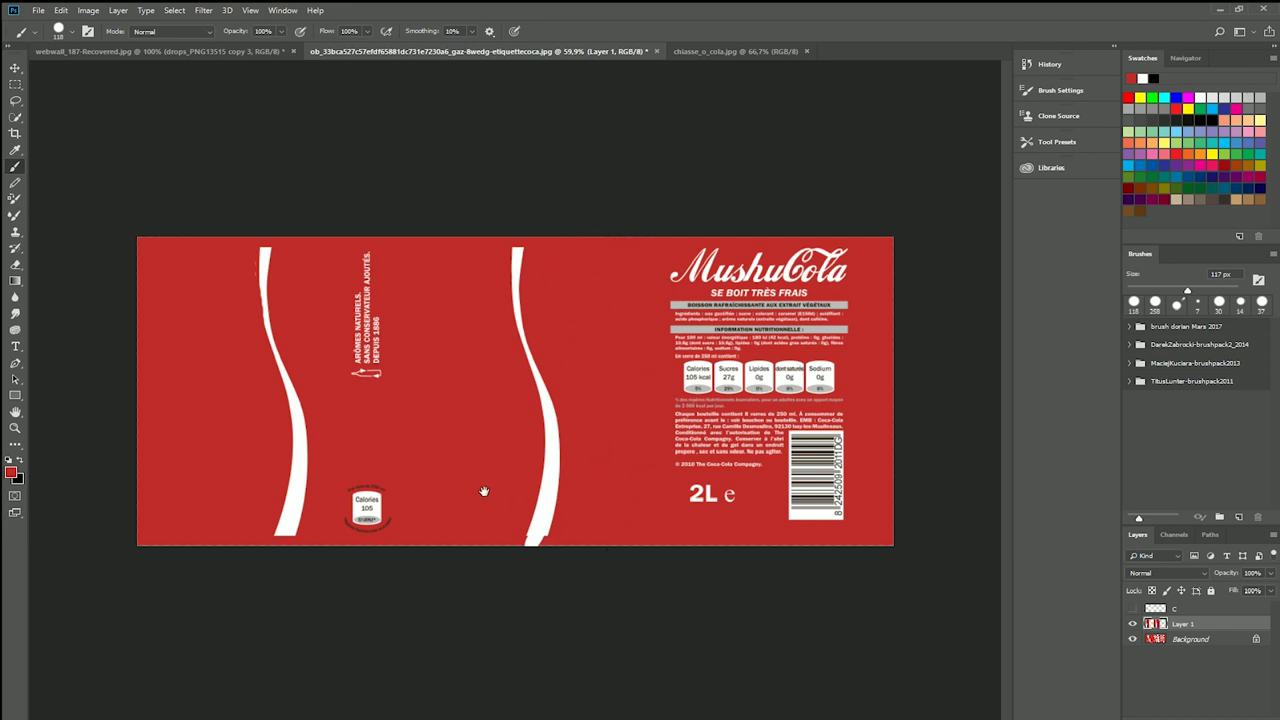
left_click(460, 312, "alt")
left_click(484, 310, "alt")
Step: Paint the bottom of the left stripe in white to smooth its lower edge
key("z")
mouse_move(497, 494)
left_mouse_down()
mouse_move(582, 610)
mouse_move(580, 411)
left_mouse_up()
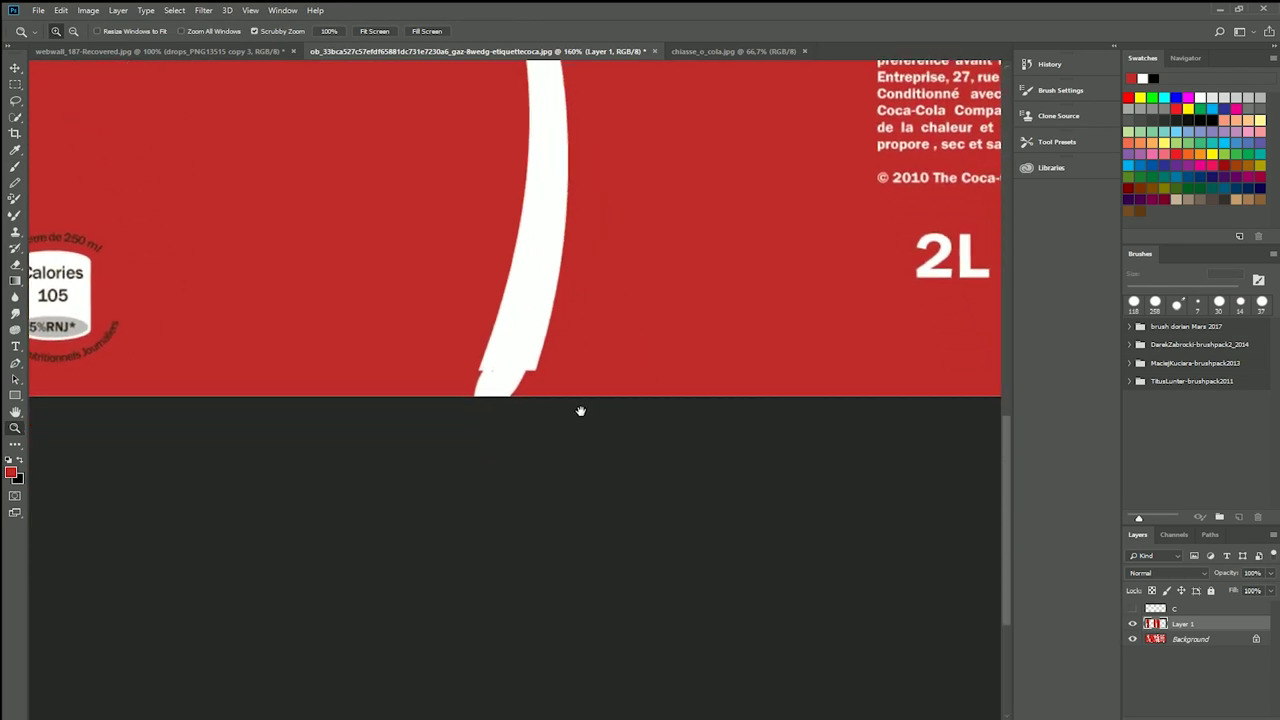
key("b")
mouse_move(482, 367)
right_mouse_down("alt")
mouse_move(460, 372)
mouse_move(449, 345)
right_mouse_up("alt")
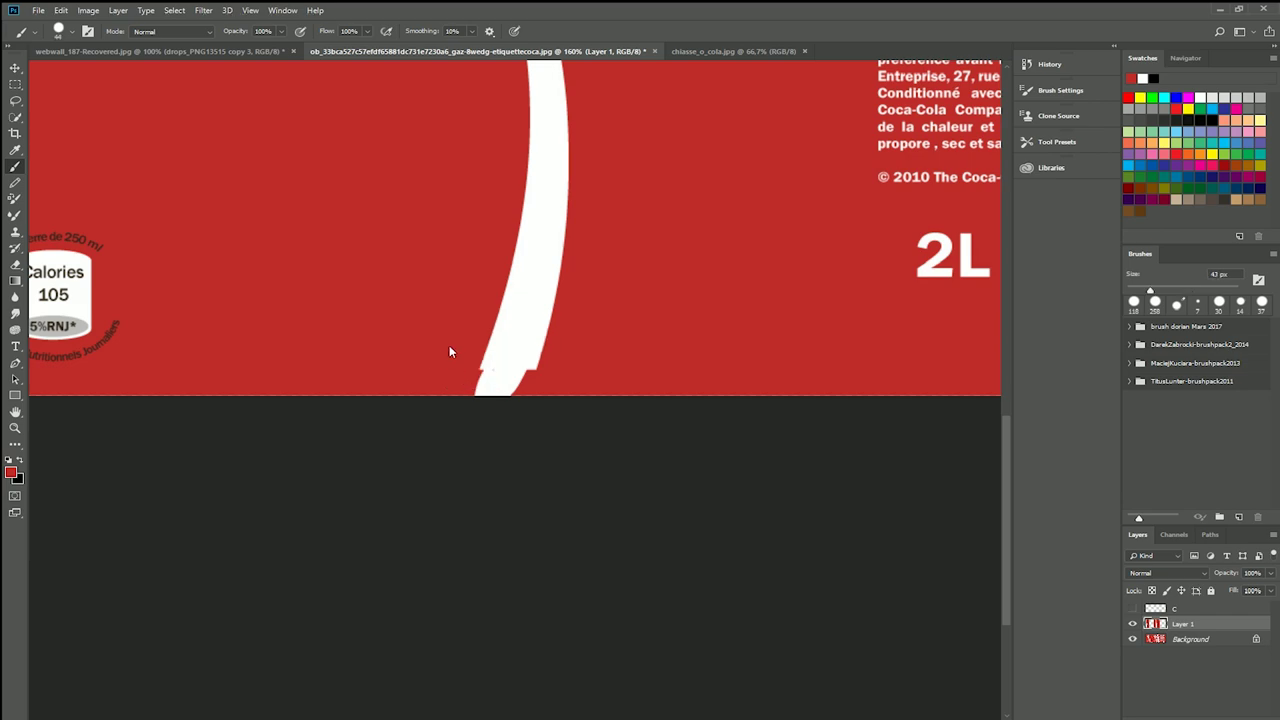
left_click(515, 348, "alt")
mouse_move(518, 370)
left_mouse_down()
mouse_move(526, 396)
mouse_move(498, 392)
left_mouse_up()
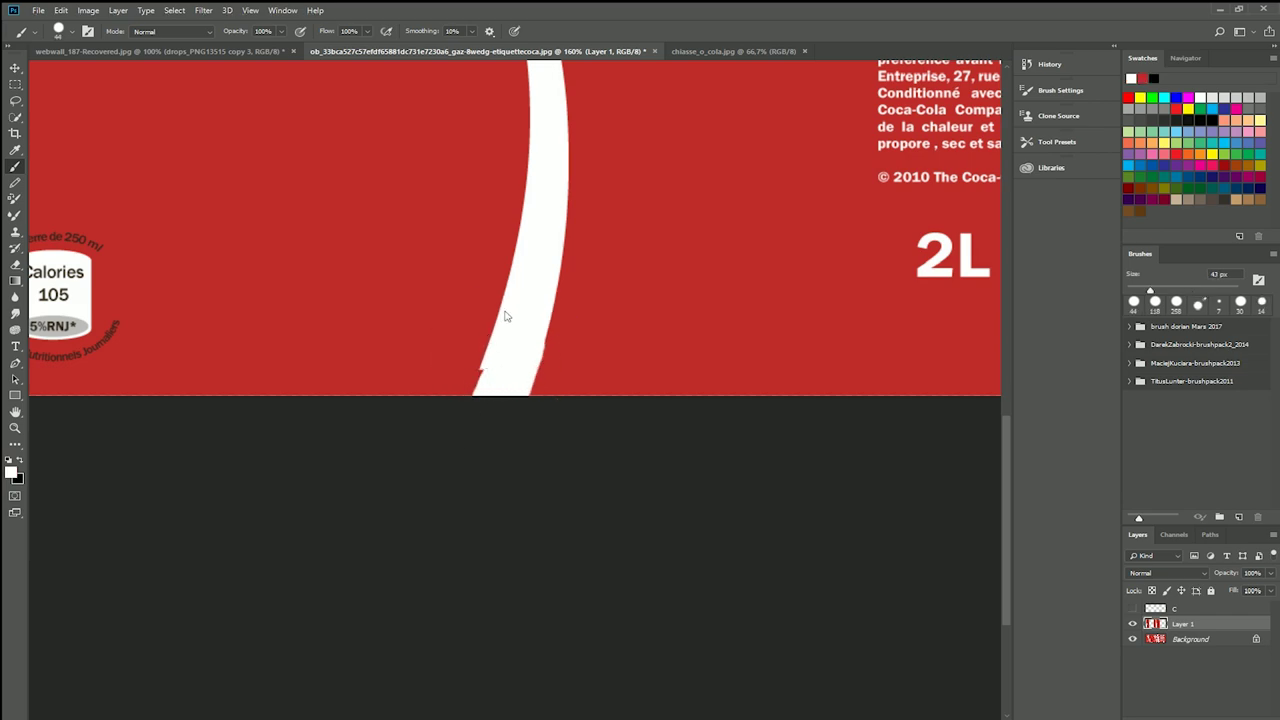
key("ctrl+alt+z")
right_click_drag(543, 357, 530, 357, "alt")
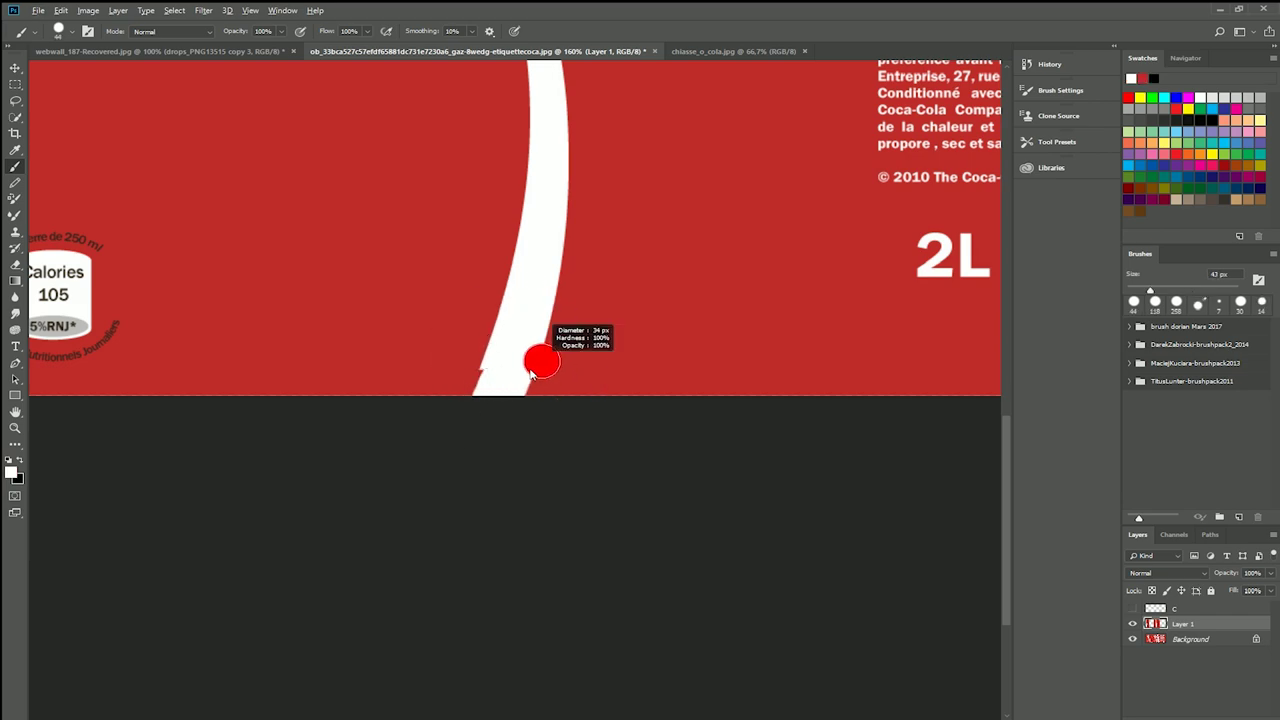
left_click_drag(500, 355, 484, 388)
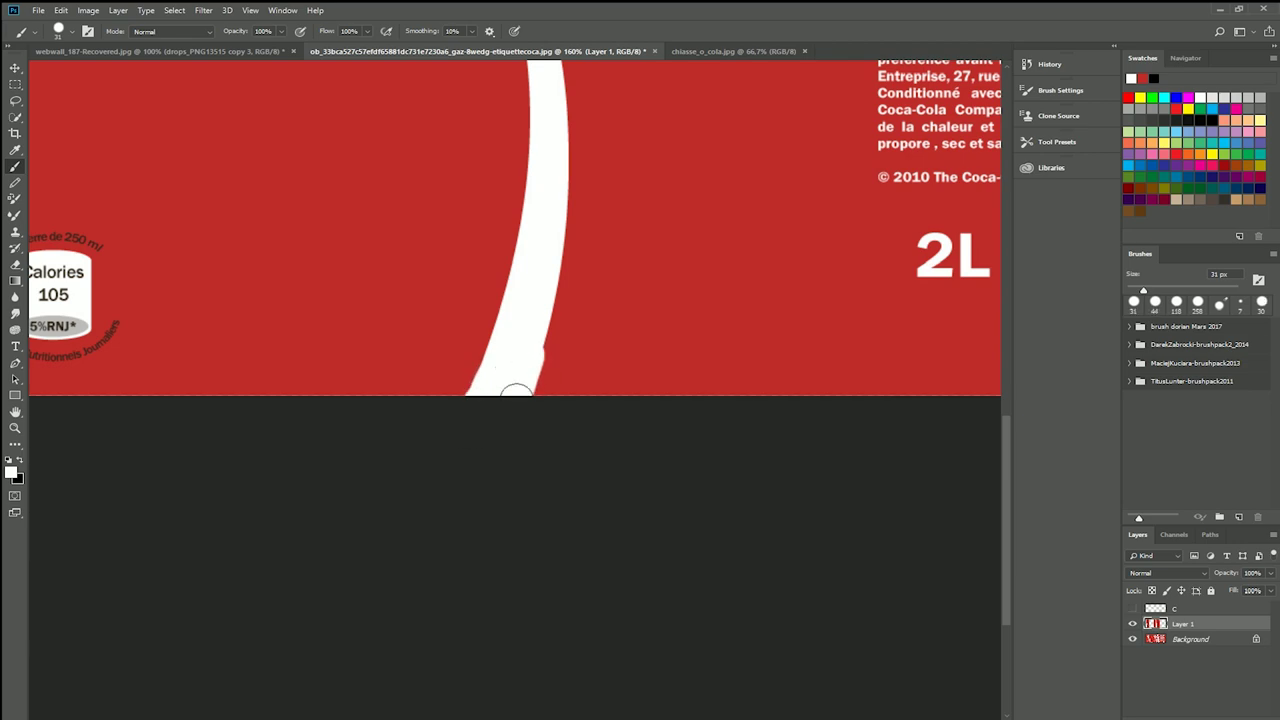
Step: Scroll around the canvas to review the repainted label
key("l")
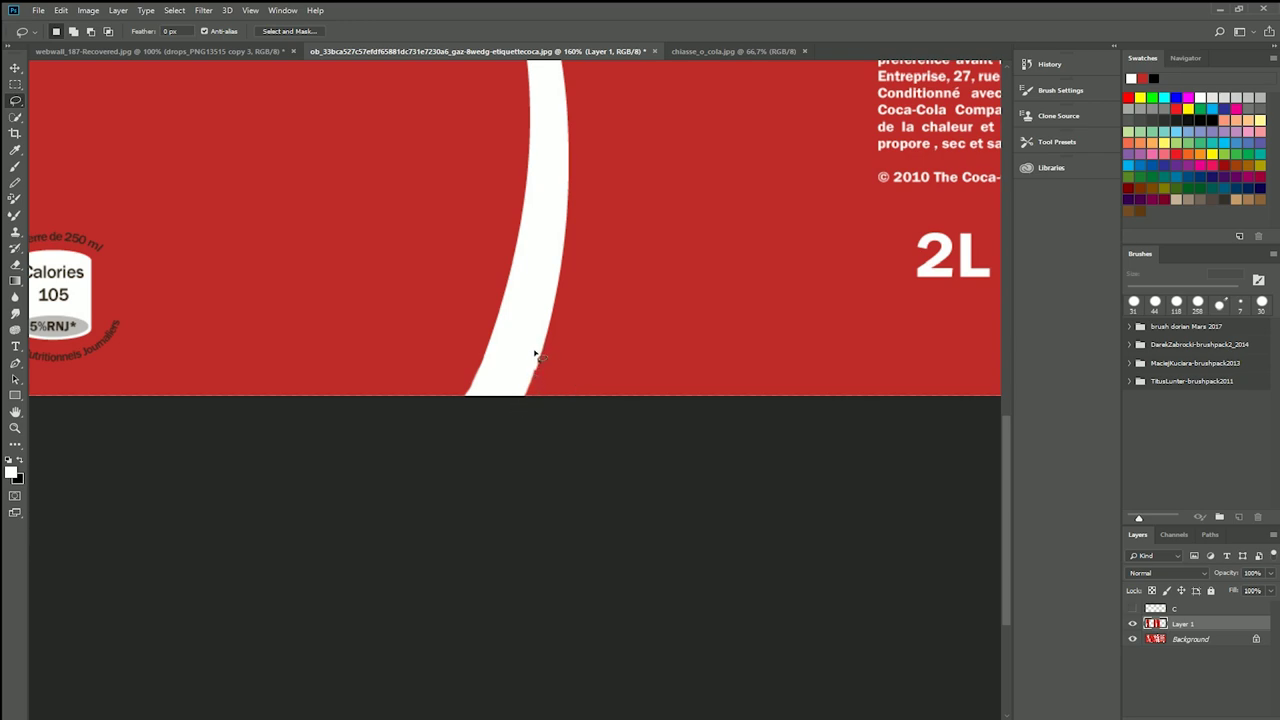
key("b")
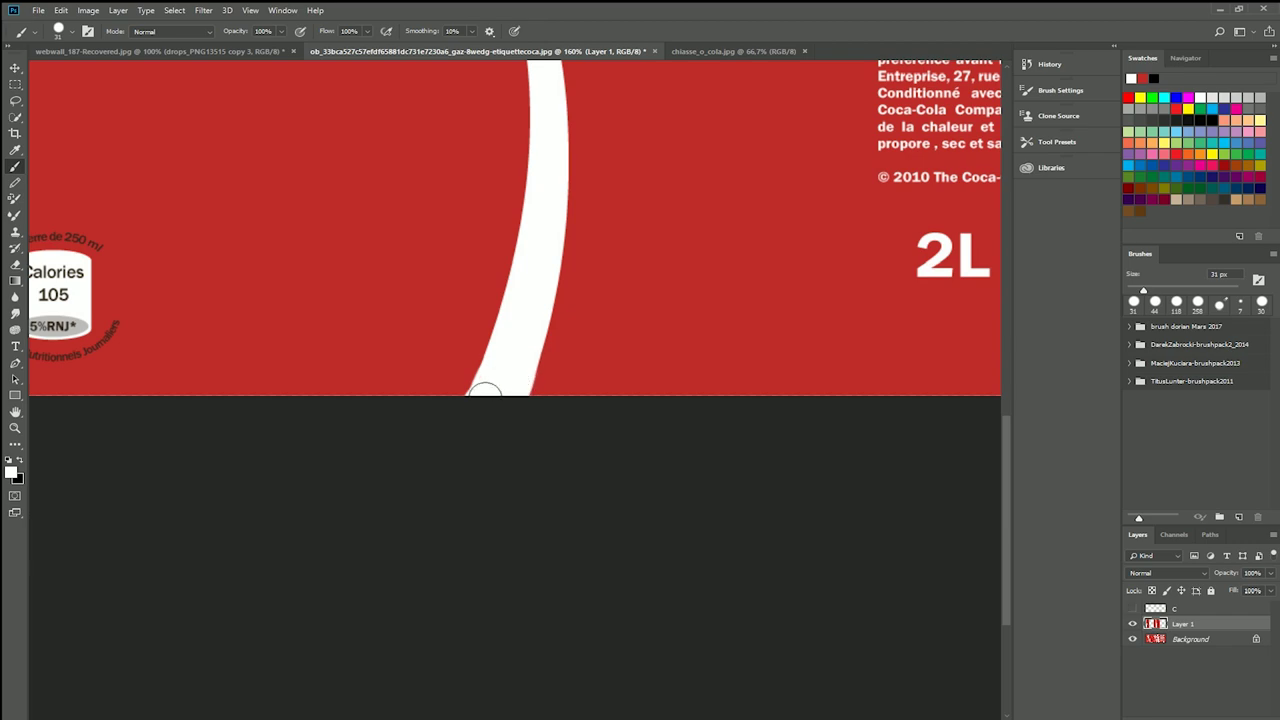
scroll(586, 331, "down", 5, "alt")
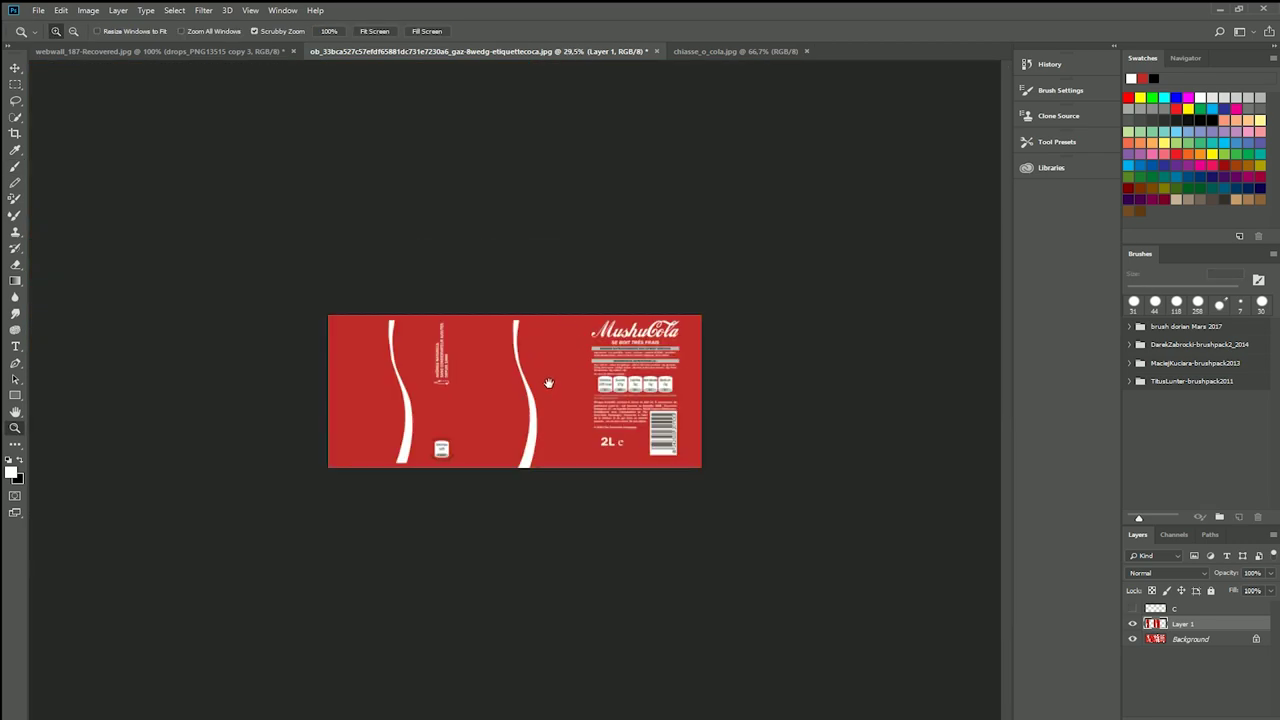
scroll(562, 316, "up", 3, "alt")
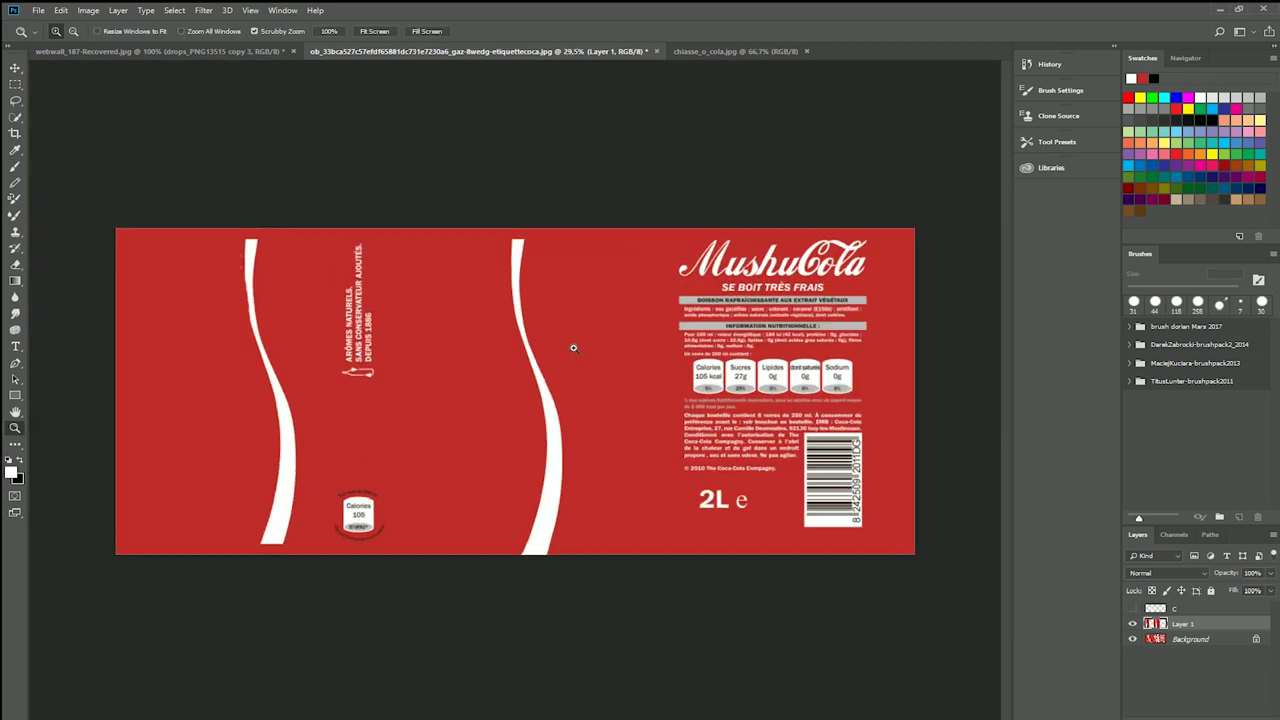
scroll(574, 346, "up", 3, "alt")
scroll(631, 463, "up", 1, "alt")
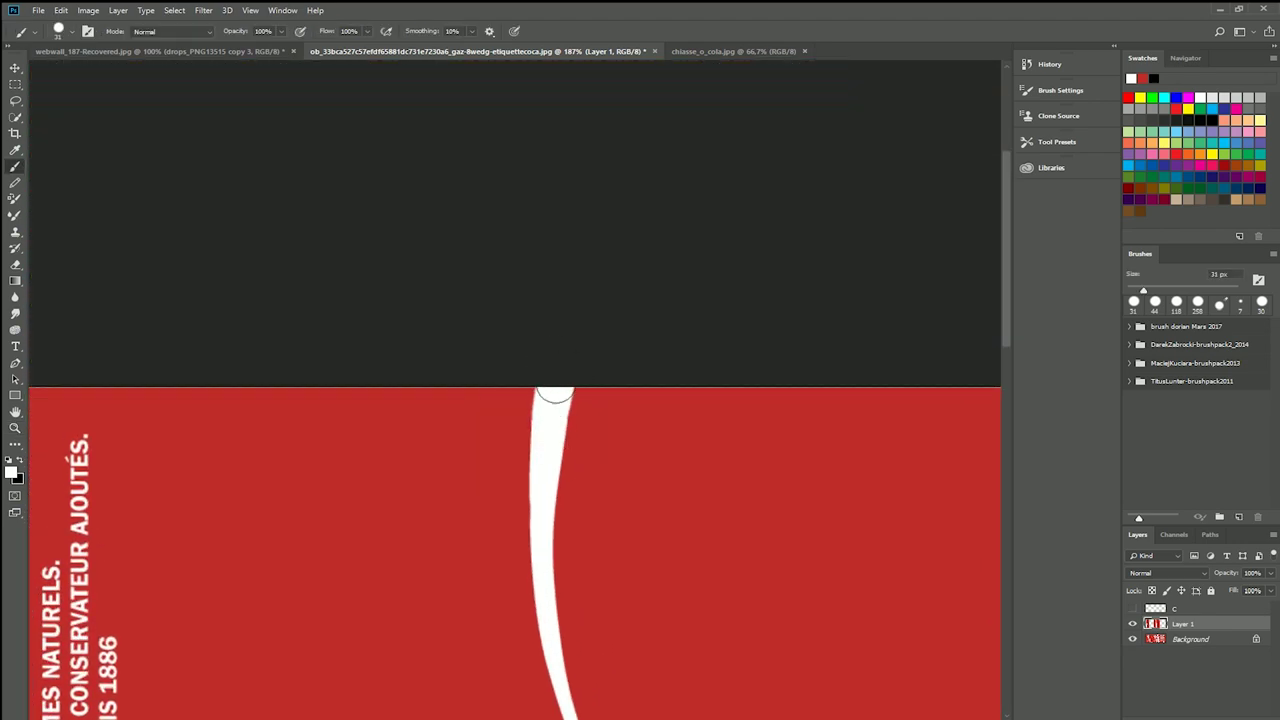
scroll(566, 376, "left", 5, "ctrl")
scroll(583, 414, "down", 3, "alt")
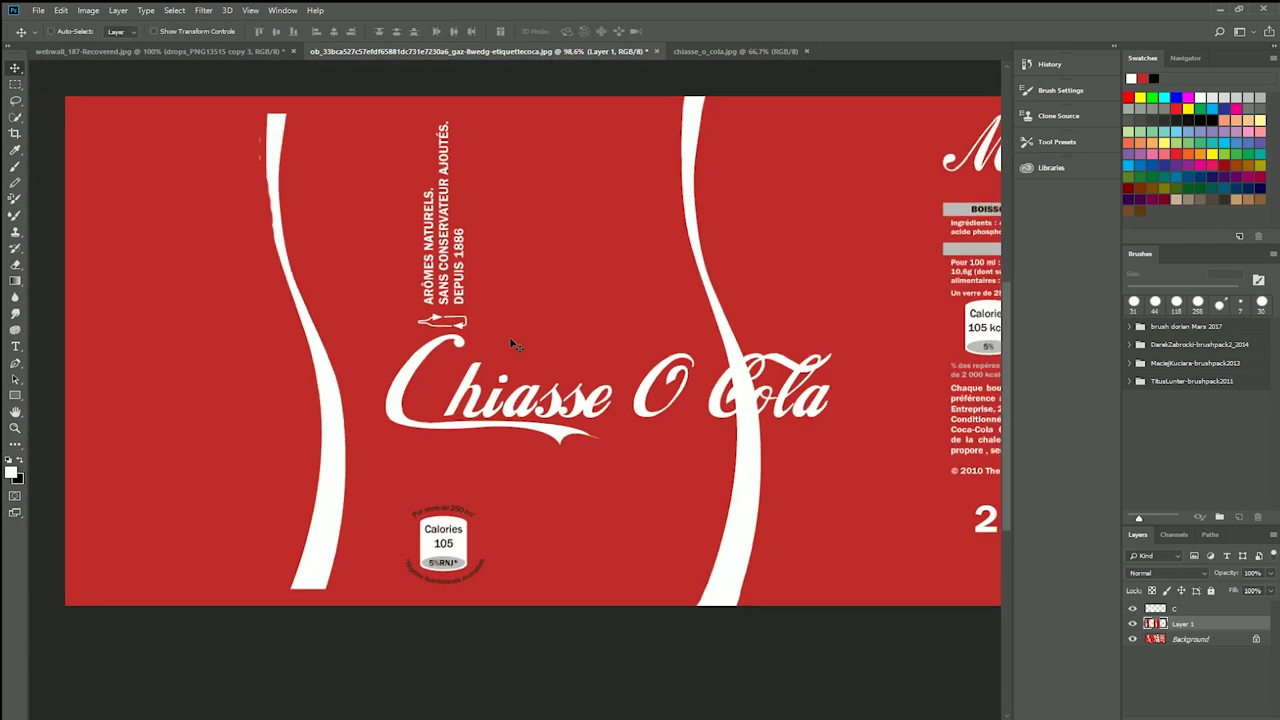
Step: Rotate the Chiasse O Cola logo -90° onto the left white stripe and copy it onto the right stripe
key("ctrl+t")
left_click_drag(114, 171, 188, 191)
key("Return")
left_click(491, 363, "ctrl")
key("ctrl+t")
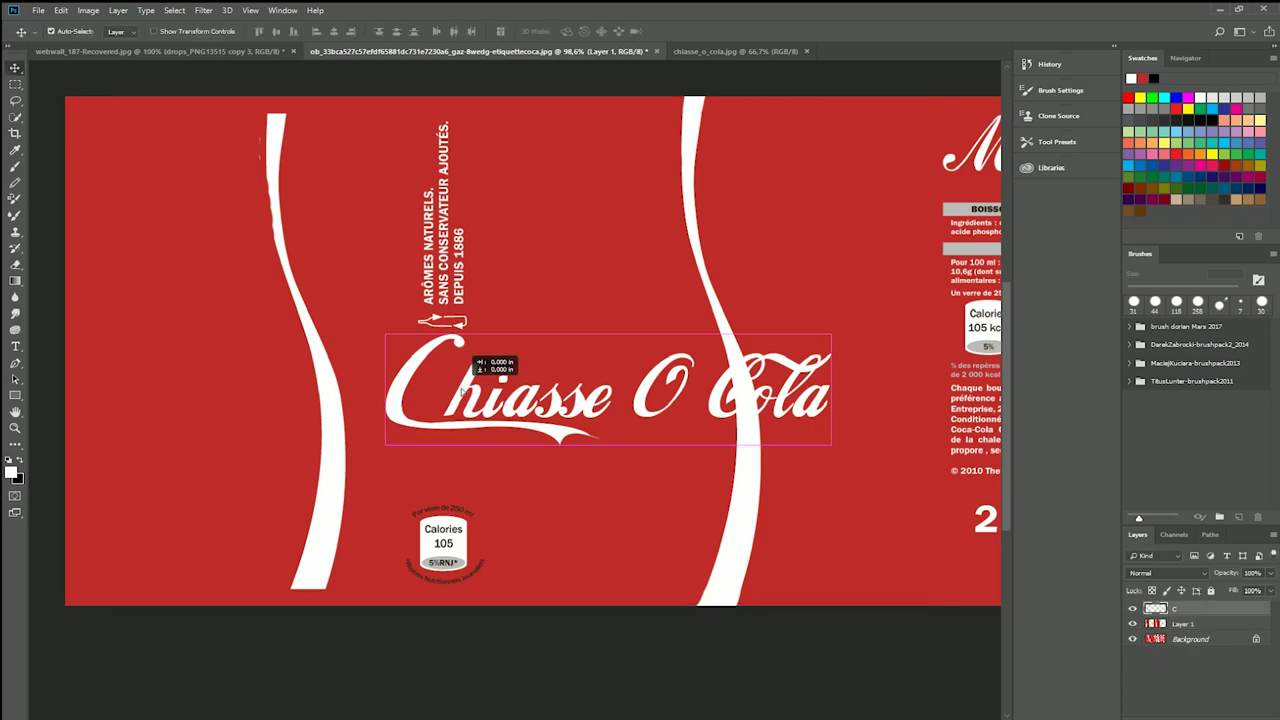
left_click_drag(500, 460, 514, 523)
mouse_move(530, 330)
left_mouse_down()
mouse_move(210, 290)
mouse_move(220, 296)
left_mouse_up()
key("Return")
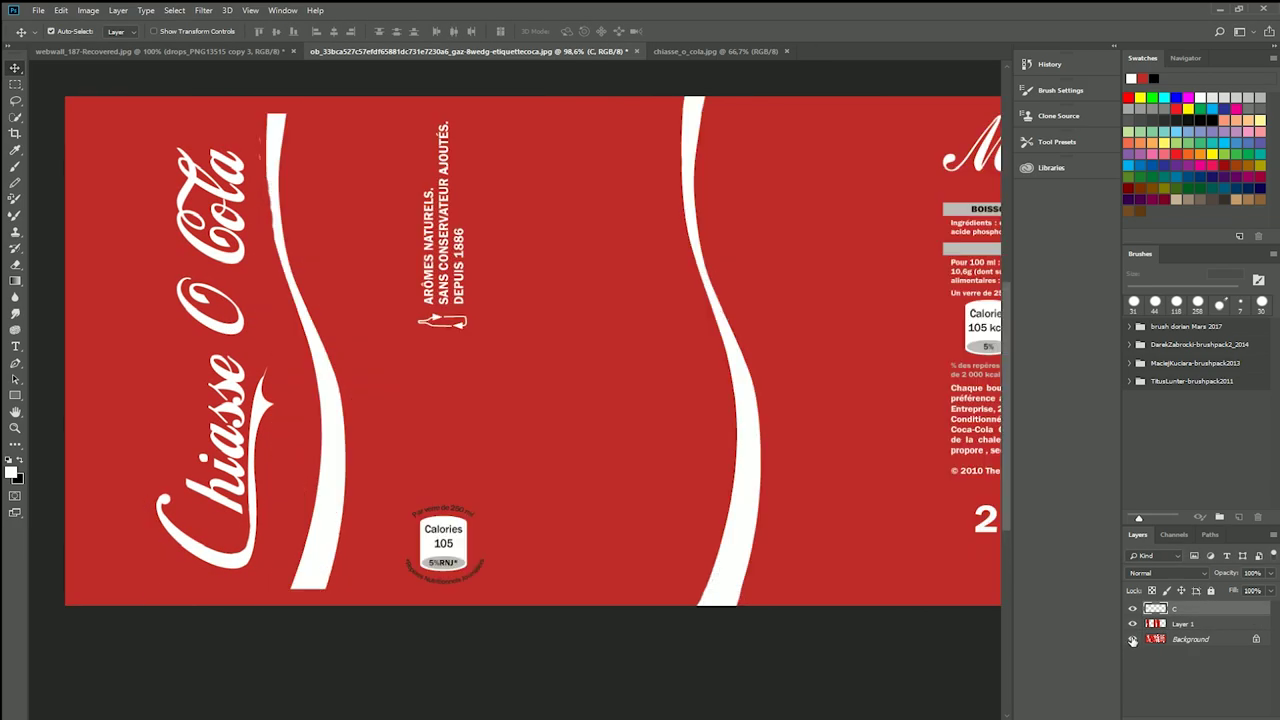
left_click_drag(226, 333, 646, 333, "alt")
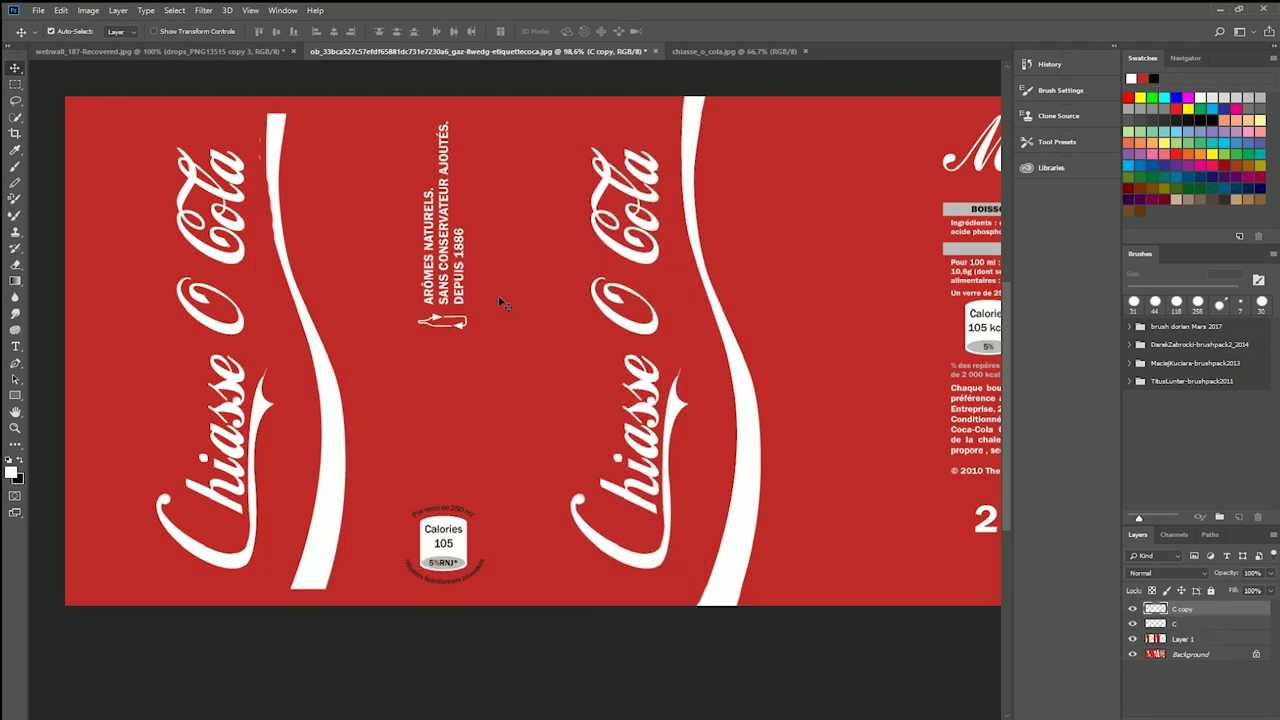
key("ctrl+shift+s")
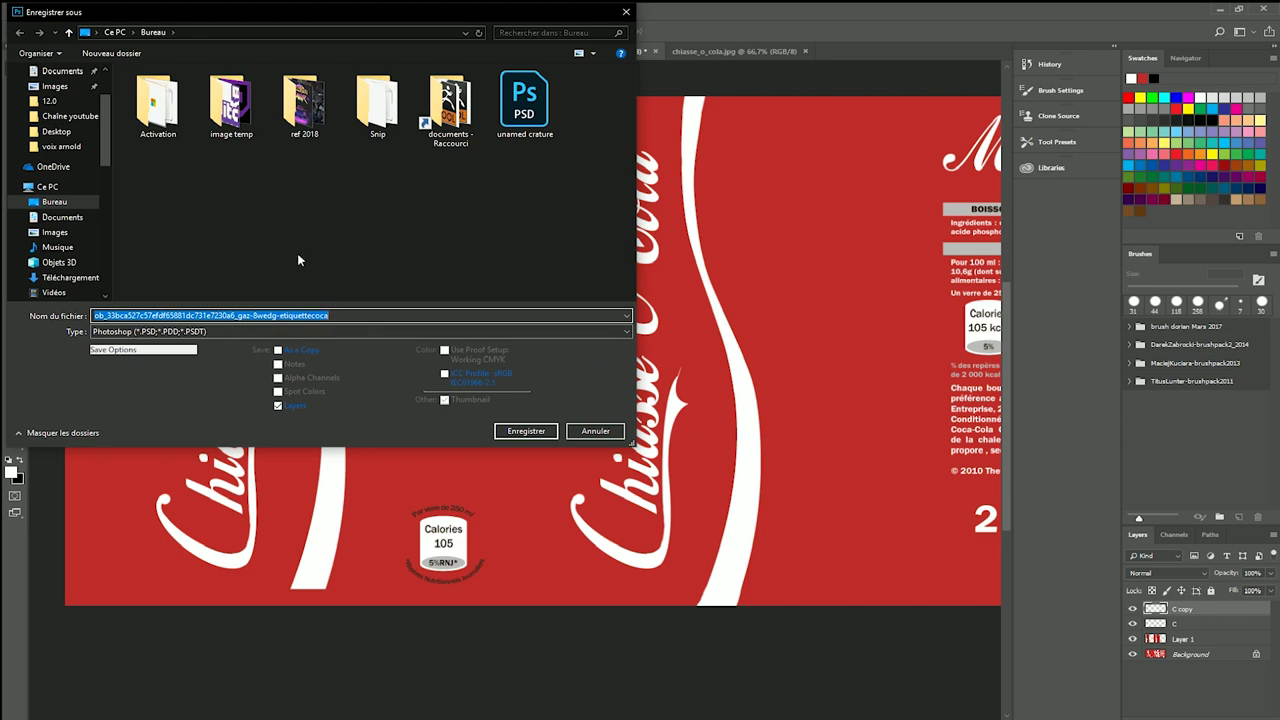
Step: Save the label as the Photoshop file 'canette texture' in Chaîne youtube > save 3d Tuto
key("BackSpace")
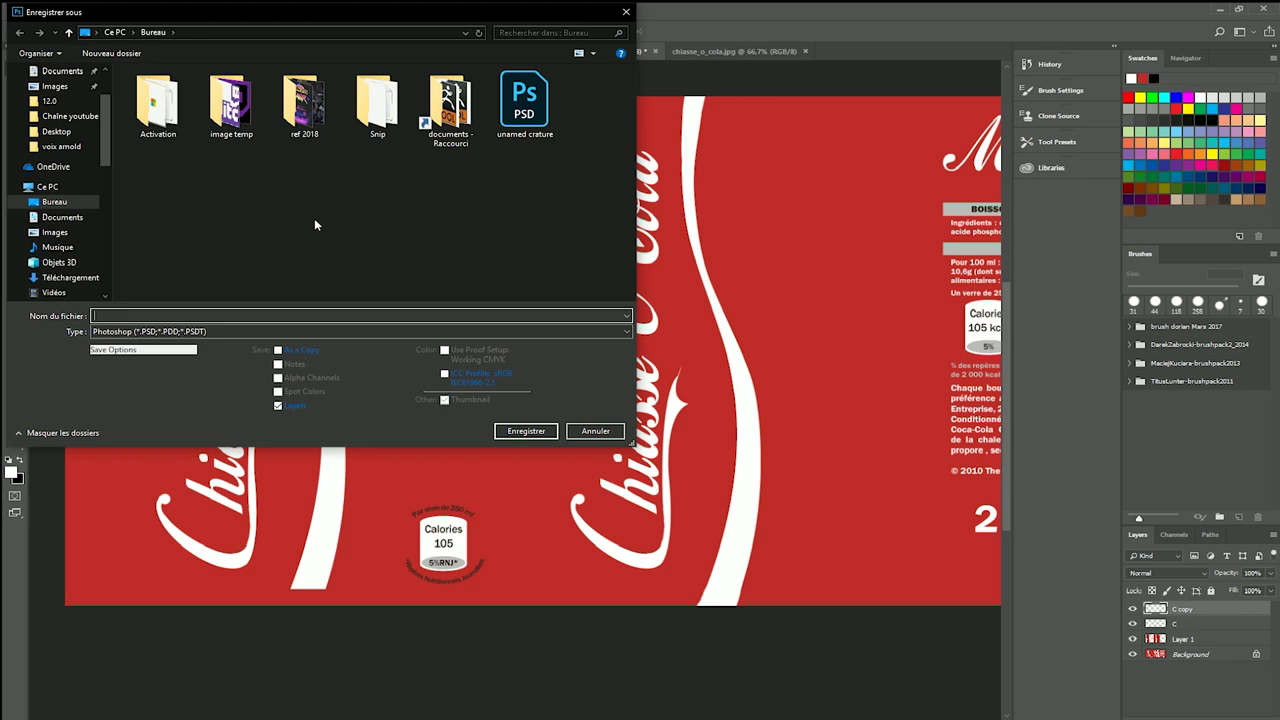
type("canette texture")
scroll(68, 145, "up", 1)
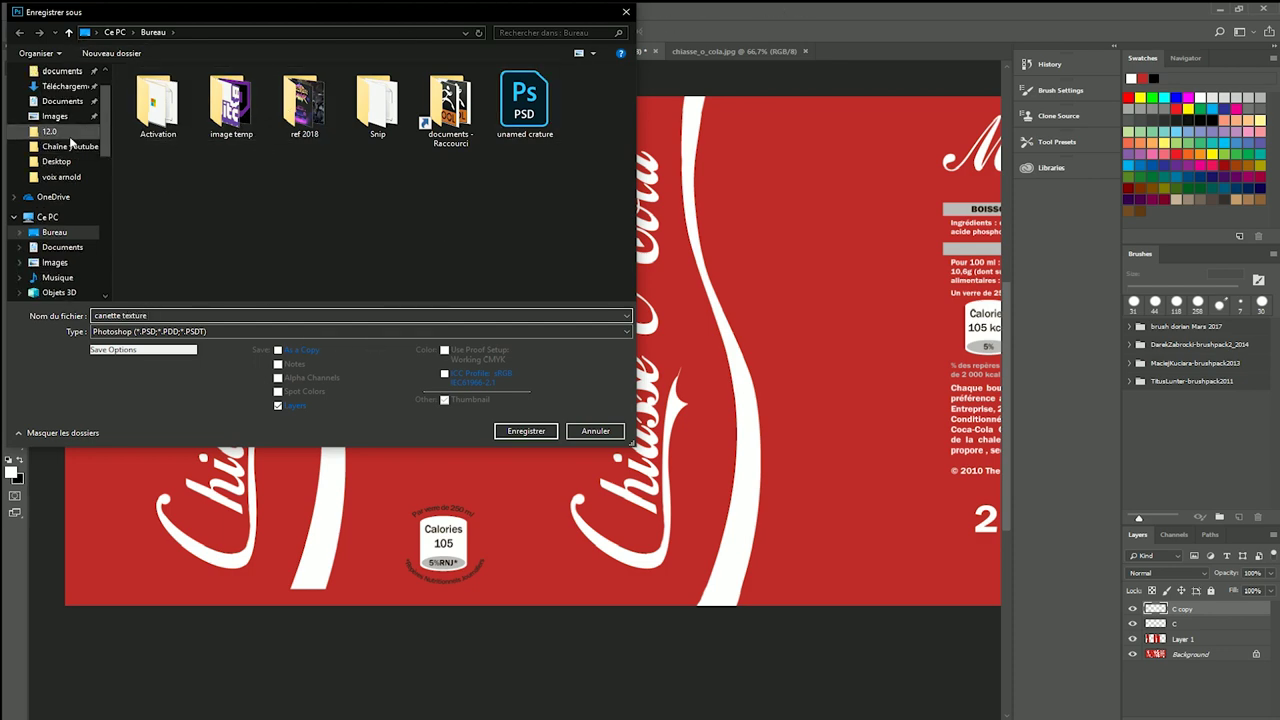
left_click(68, 147)
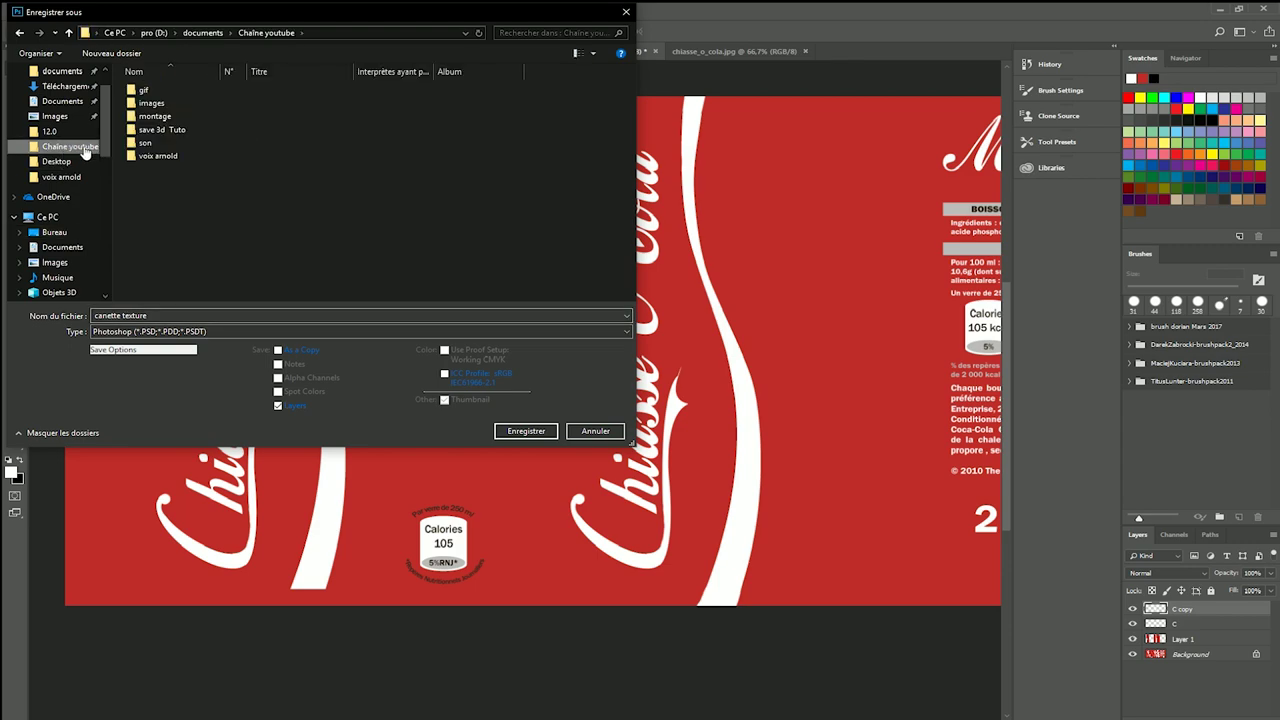
double_click(160, 129)
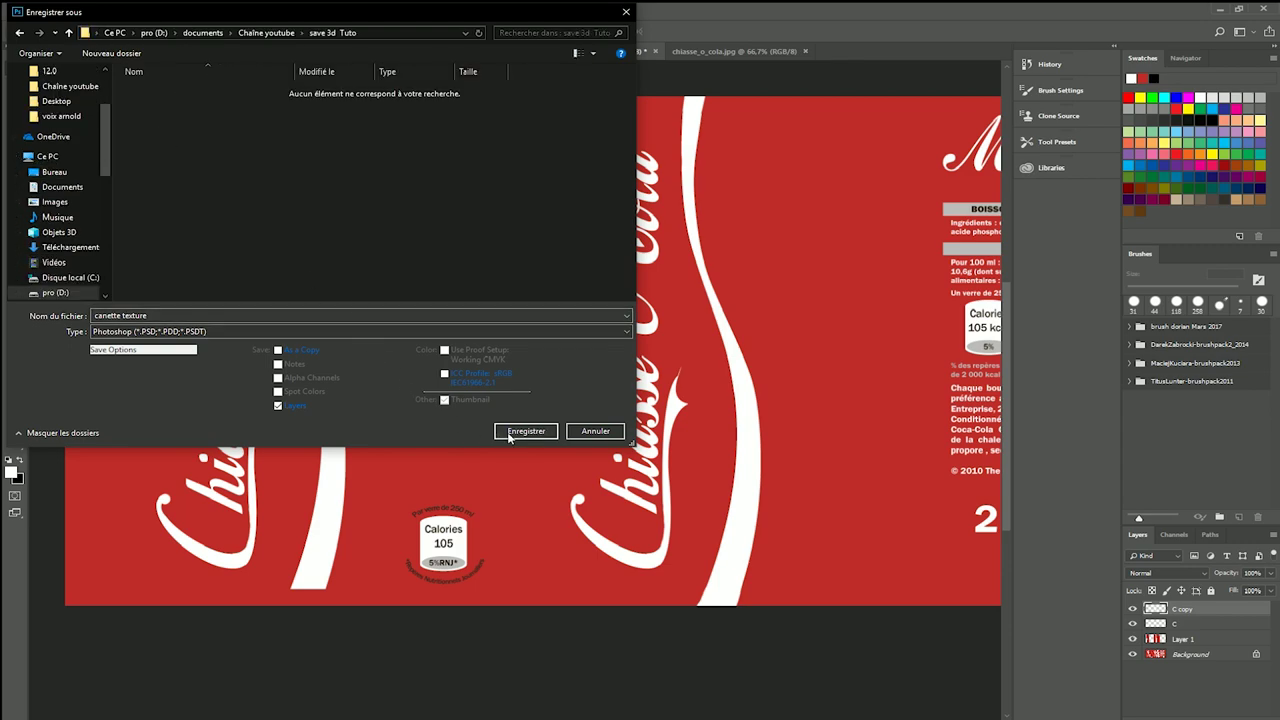
left_click(510, 434)
Step: Switch the can to Polygon sub-object level and drop an accidental top-rim selection
left_click(1222, 432)
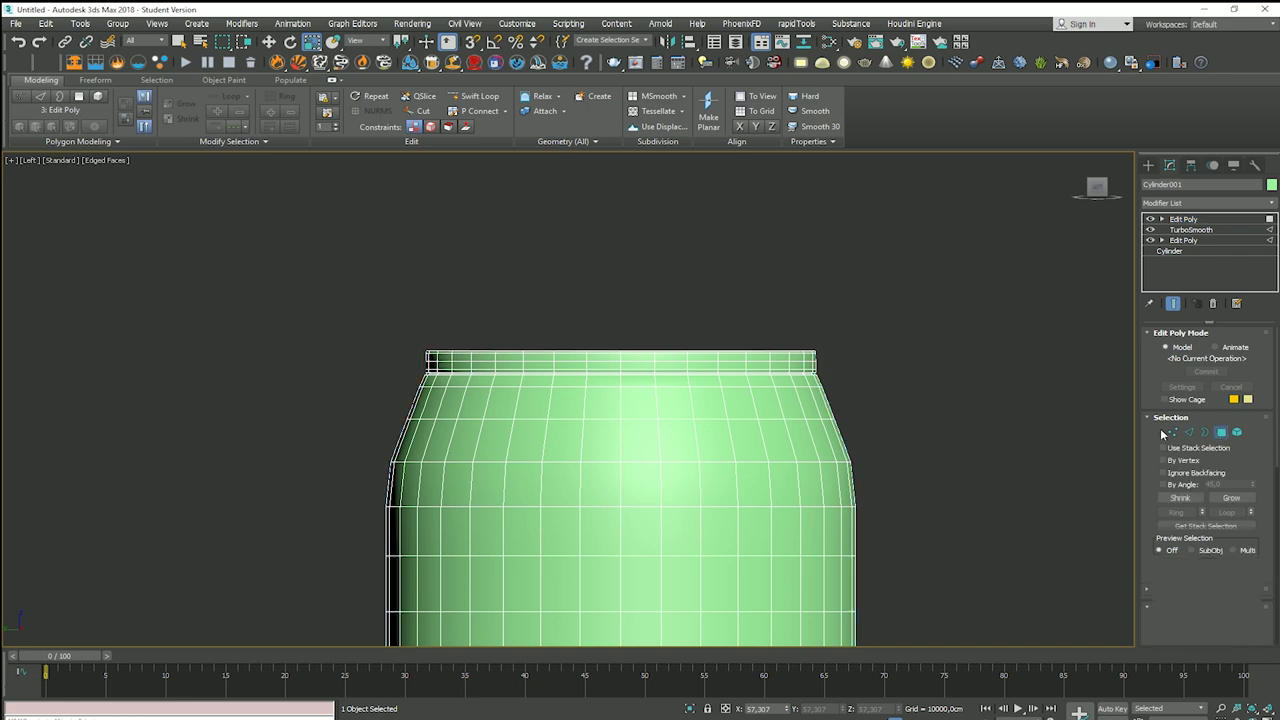
mouse_move(861, 354)
left_mouse_down()
mouse_move(906, 376)
mouse_move(393, 380)
mouse_move(385, 339)
mouse_move(884, 376)
left_mouse_up()
left_click(861, 358)
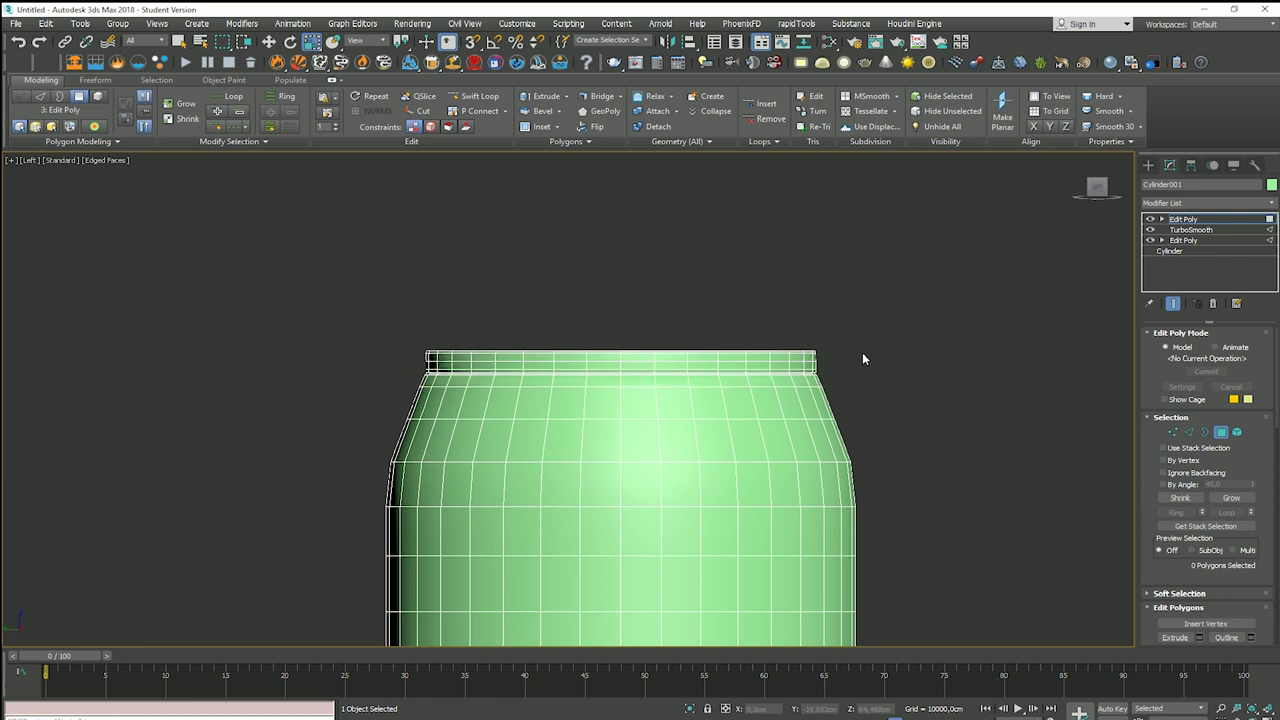
scroll(862, 352, "up", 3)
scroll(881, 350, "down", 2)
scroll(881, 350, "down", 2)
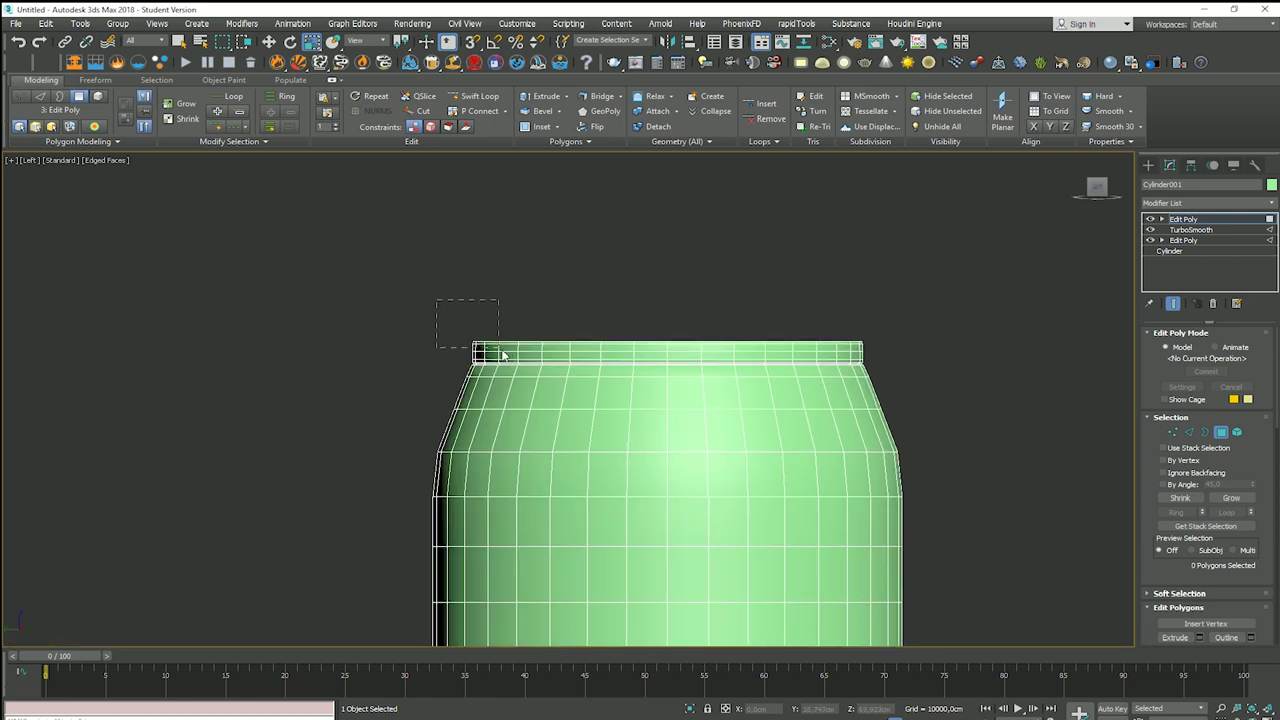
Step: Box-select the polygons of the can's top and bottom rim bands
left_click_drag(503, 354, 1008, 354)
left_click_drag(1008, 368, 1008, 368)
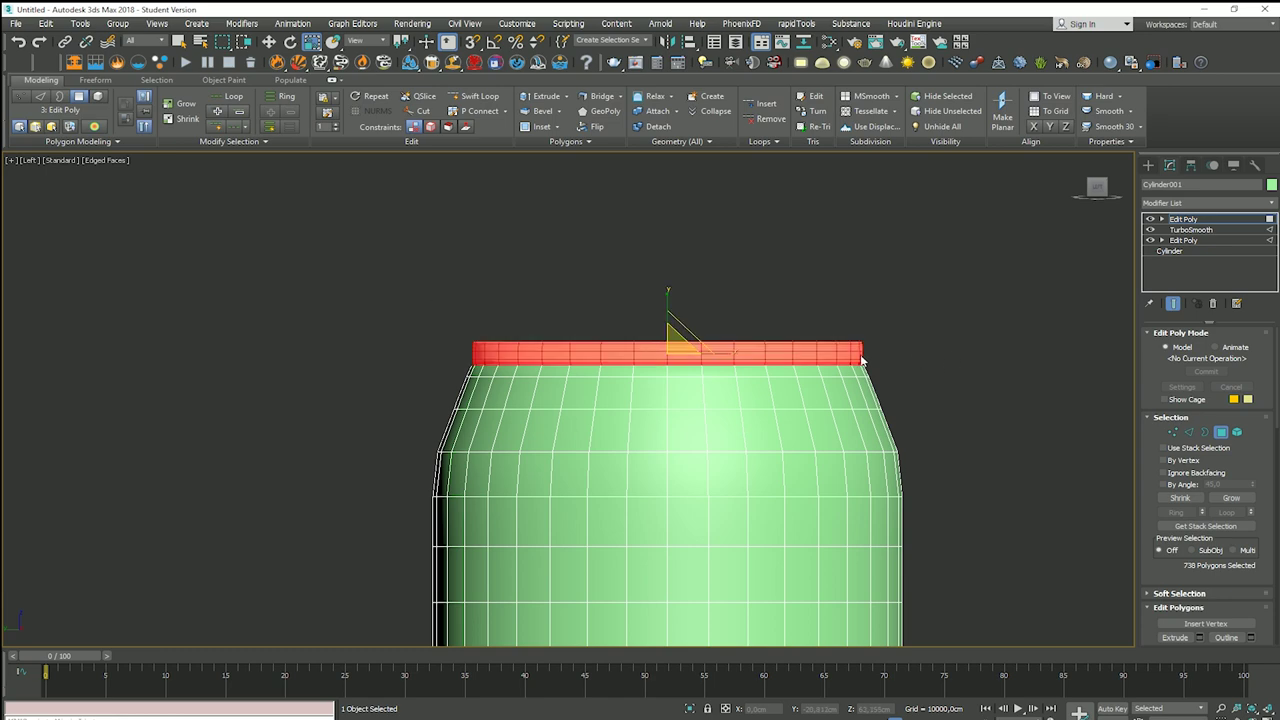
scroll(443, 366, "up", 4)
mouse_move(443, 366)
middle_mouse_down()
mouse_move(410, 347)
mouse_move(270, 355)
middle_mouse_up()
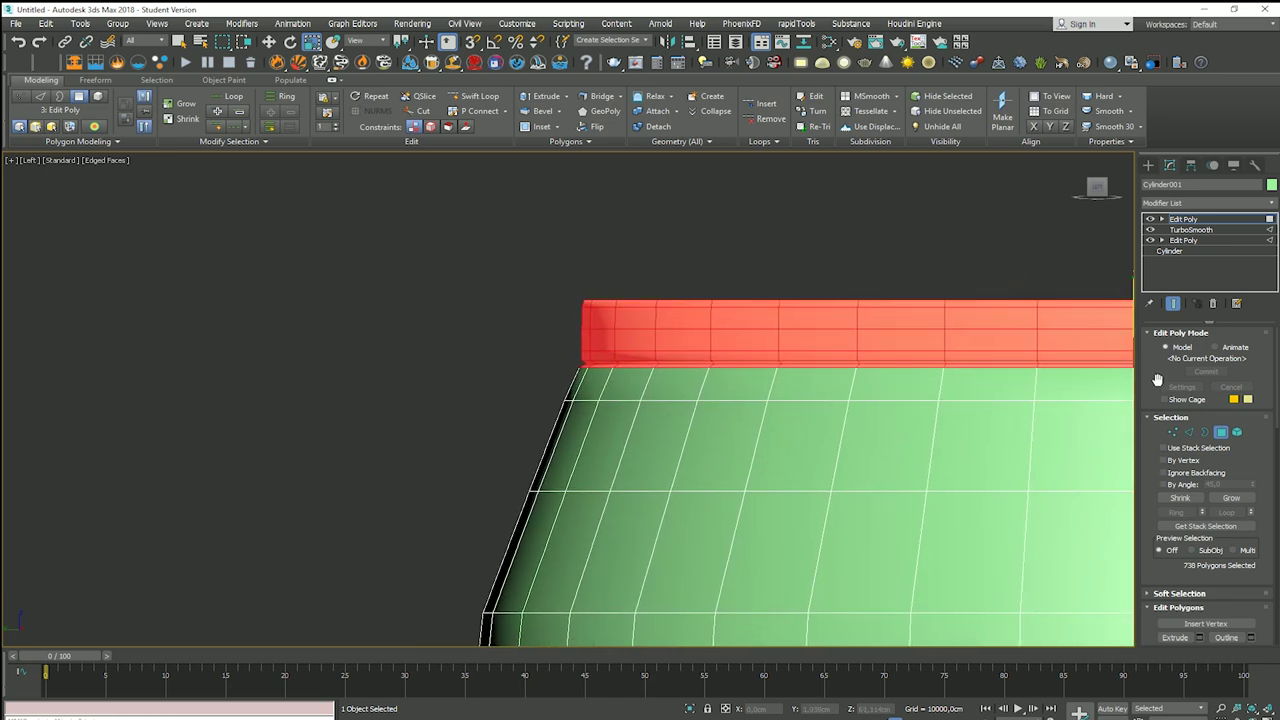
middle_click_drag(1131, 385, 714, 357)
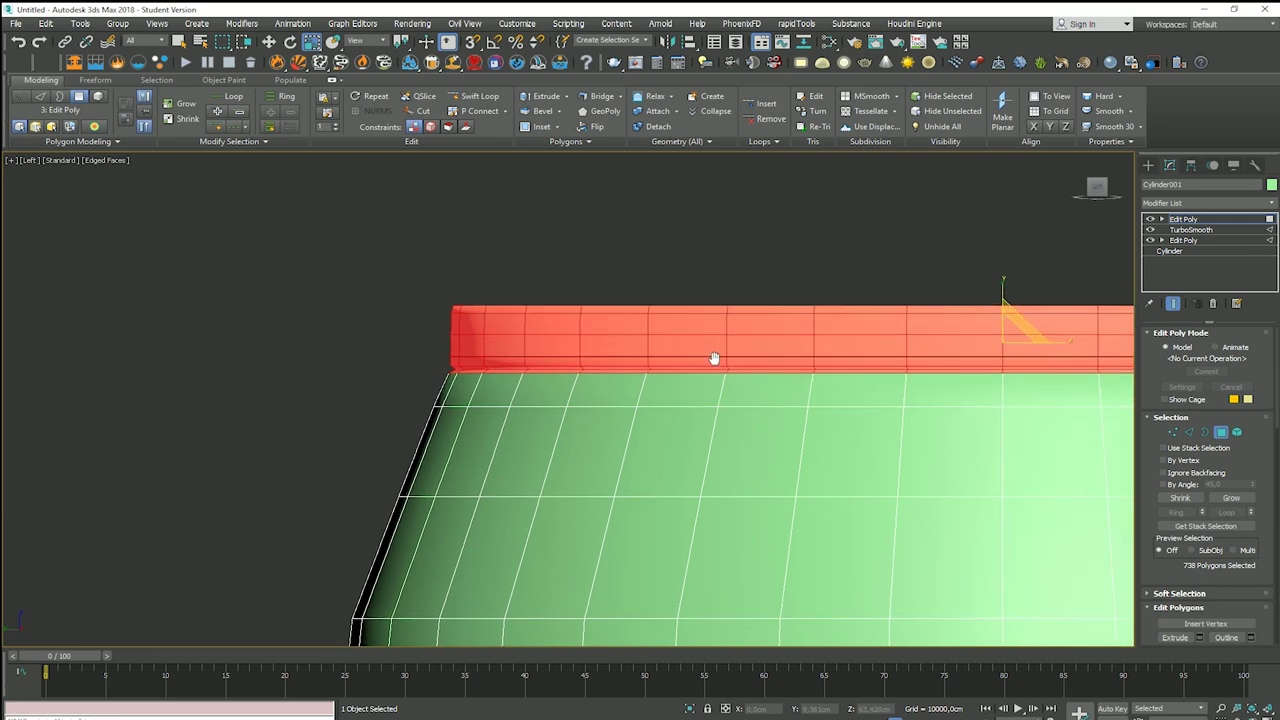
scroll(714, 357, "down", 2)
scroll(1200, 470, "down", 5)
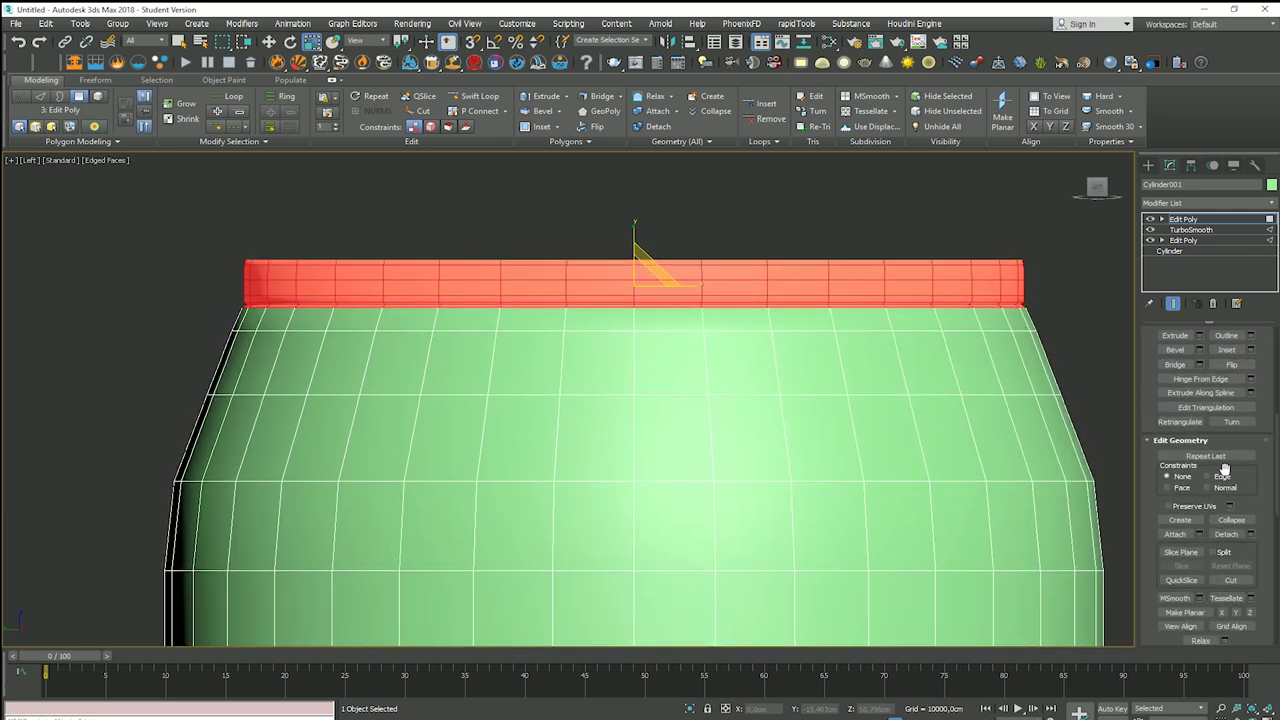
scroll(1222, 490, "down", 2)
scroll(1225, 492, "down", 2)
scroll(1228, 498, "down", 3)
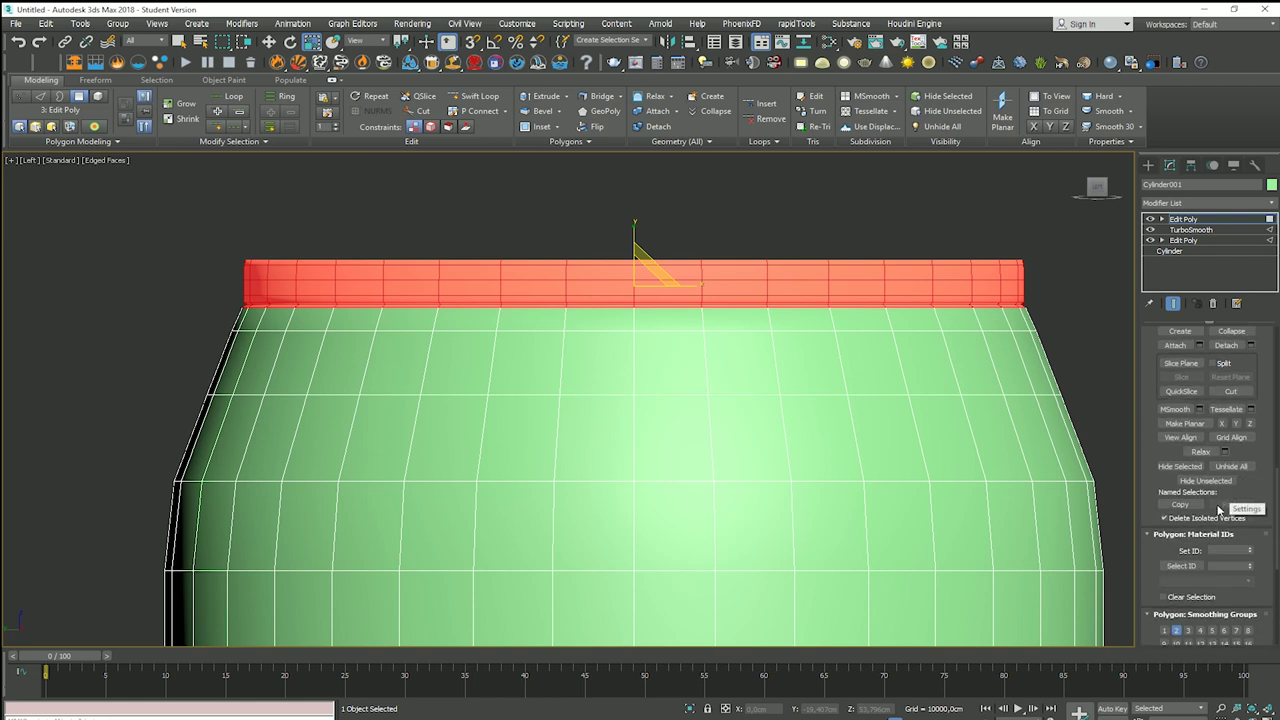
scroll(1215, 503, "down", 1)
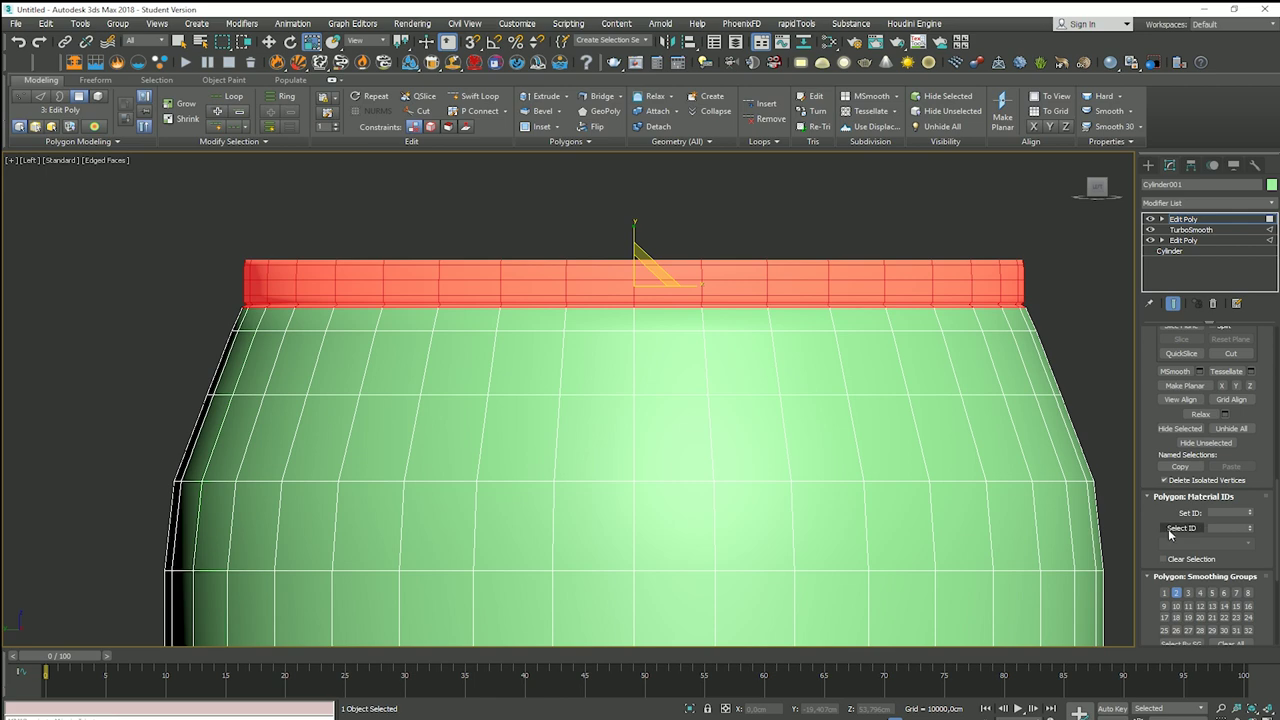
Step: Set the selected rim polygons' material ID to 1
left_click(1226, 511)
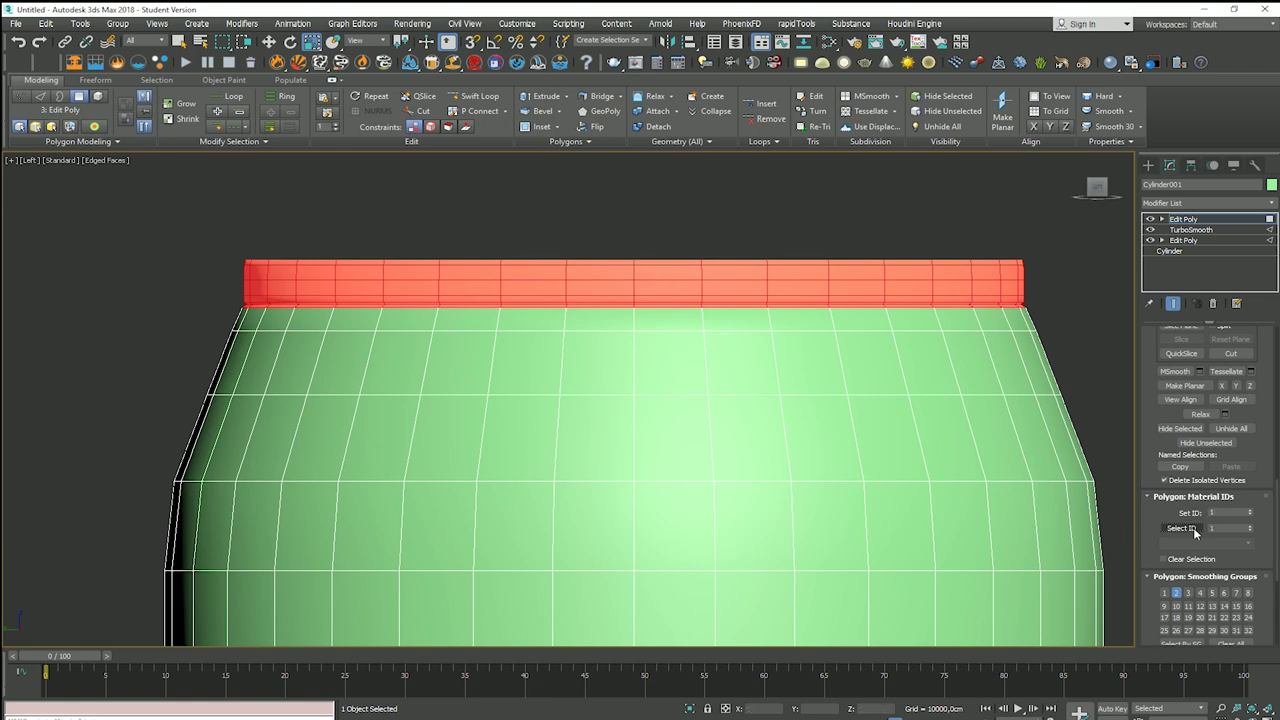
key("Return")
scroll(781, 374, "down", 5)
middle_click_drag(766, 363, 614, 523)
scroll(613, 463, "down", 2)
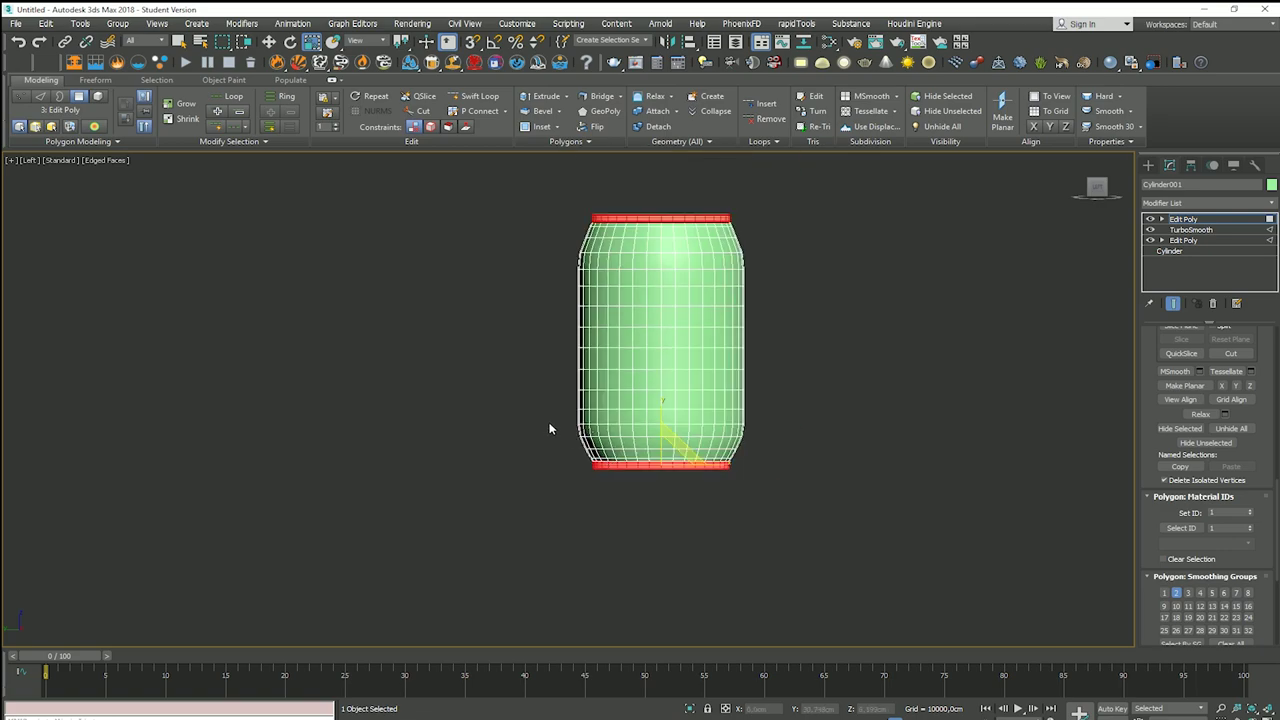
Step: Add the inner cap polygons to the rim selection and assign them material ID 1
mouse_move(549, 429)
middle_mouse_down()
mouse_move(577, 425)
mouse_move(737, 514)
mouse_move(754, 551)
mouse_move(720, 340)
mouse_move(557, 366)
mouse_move(635, 326)
middle_mouse_up()
scroll(690, 319, "up", 5)
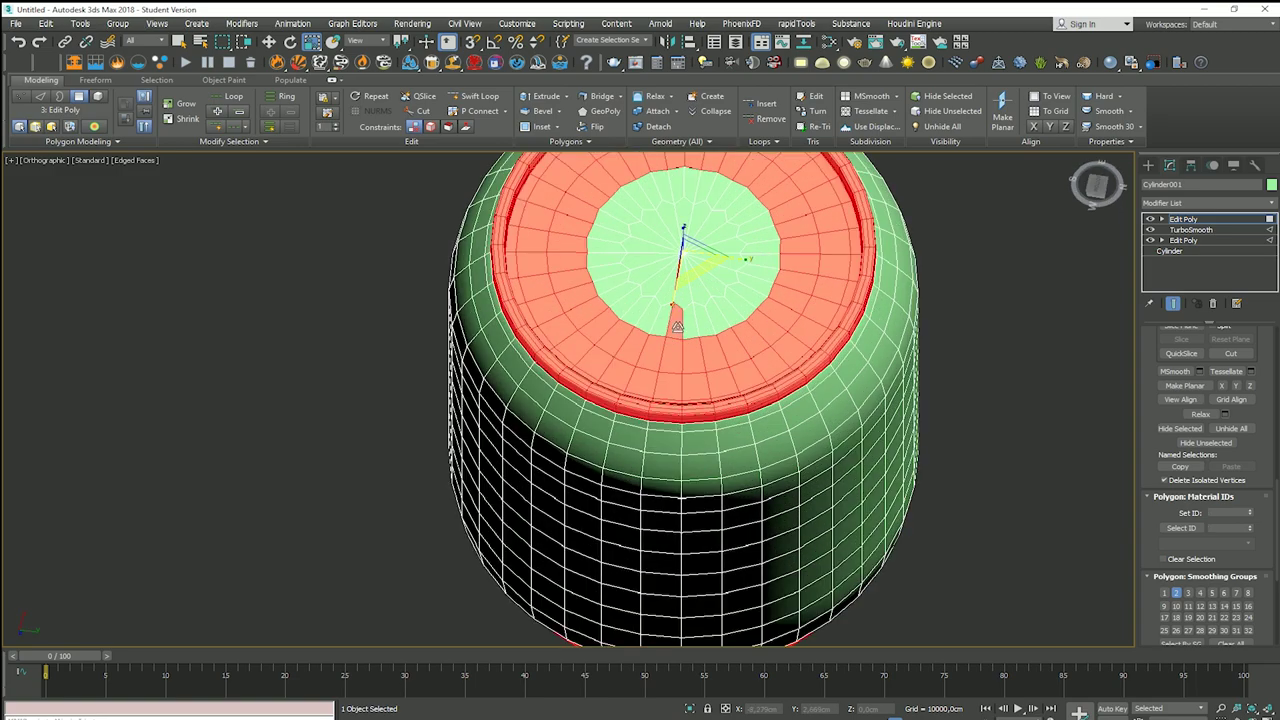
left_click_drag(672, 330, 668, 318)
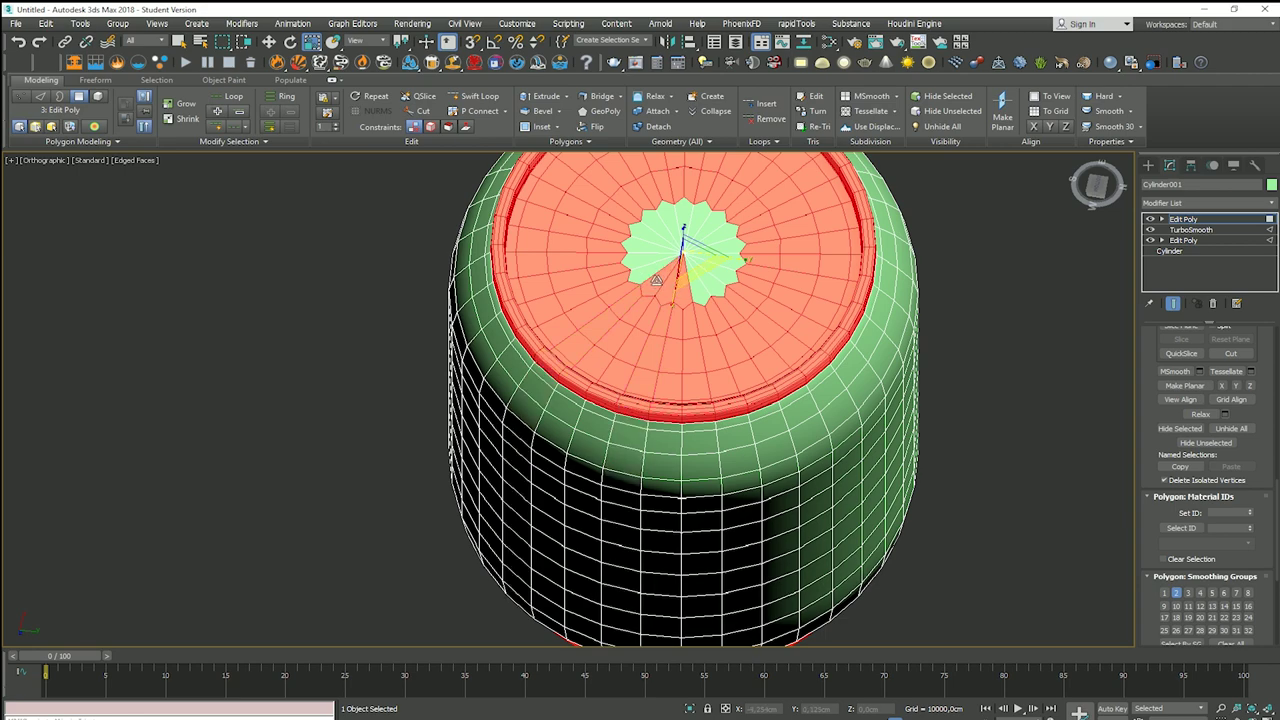
mouse_move(650, 217)
left_mouse_down("alt")
mouse_move(697, 227)
mouse_move(724, 272)
mouse_move(700, 290)
left_mouse_up("alt")
scroll(701, 260, "down", 3)
mouse_move(671, 279)
middle_mouse_down()
mouse_move(677, 331)
mouse_move(749, 470)
middle_mouse_up()
type("1")
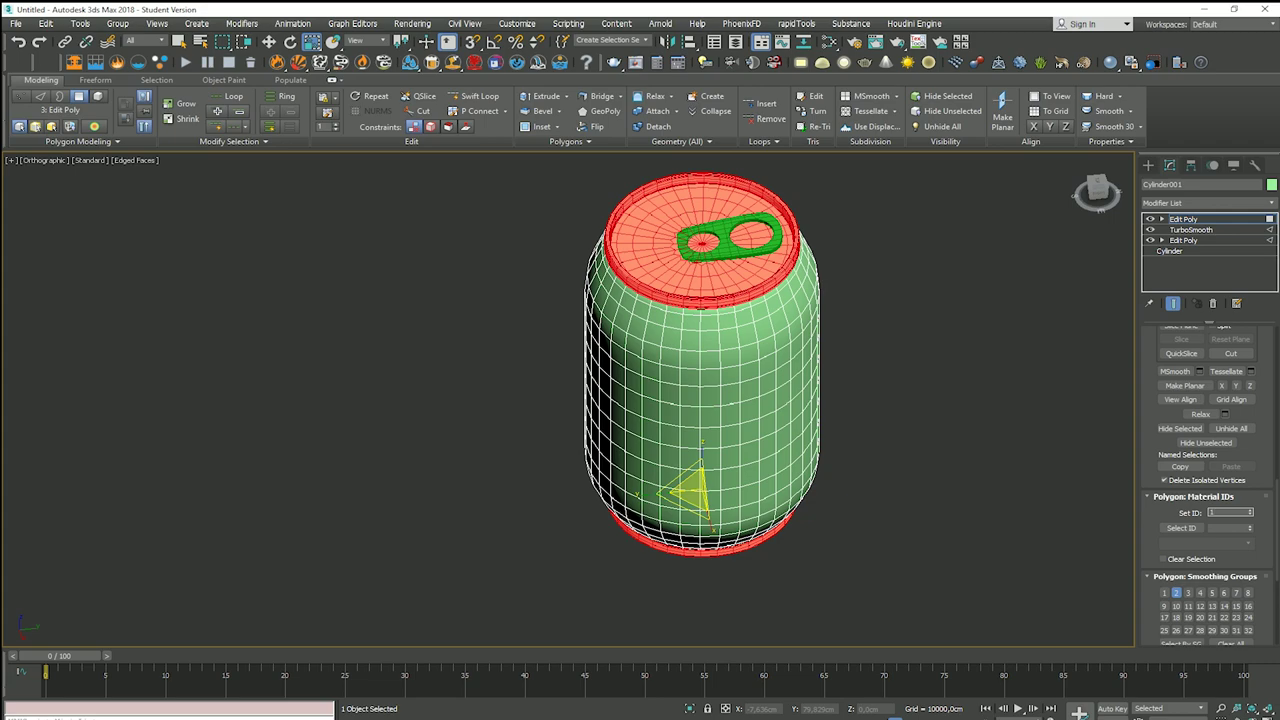
key("Return")
middle_click_drag(766, 360, 709, 378, "alt")
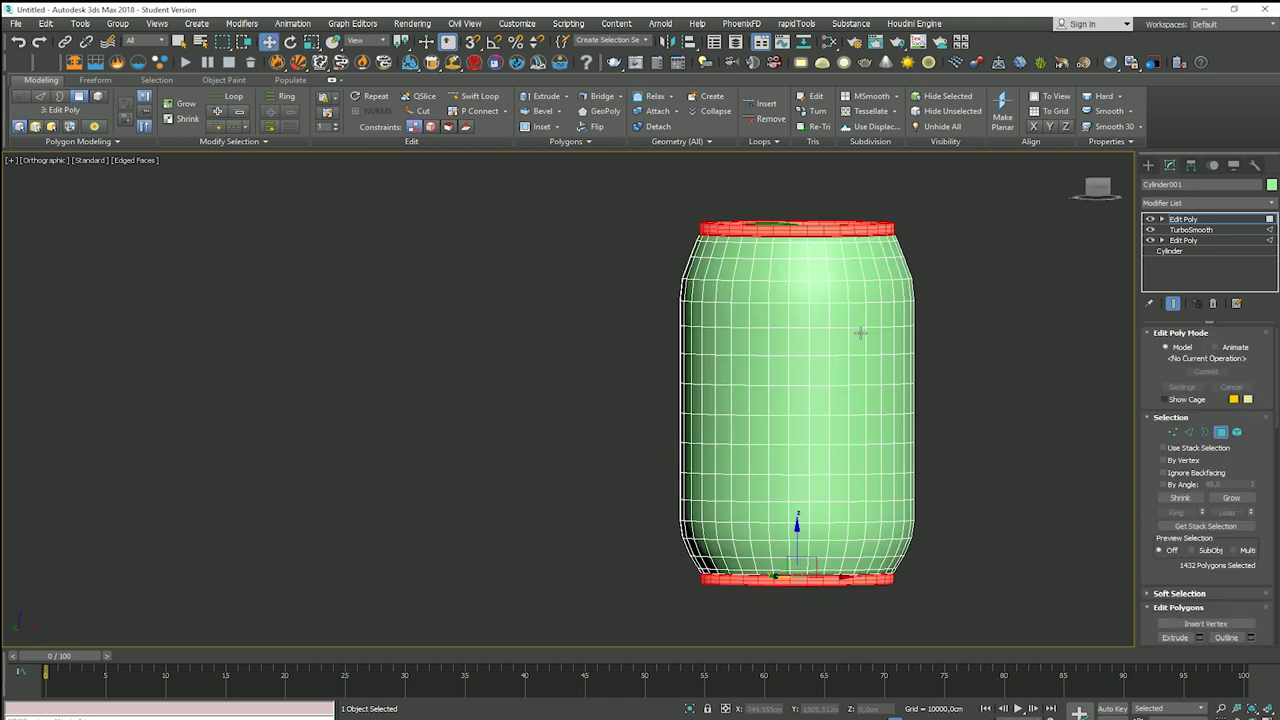
Step: Invert the selection to the 620 body-wall polygons and assign them material ID 2
key("ctrl+i")
key("ctrl+i")
key("ctrl+i")
key("ctrl+i")
key("ctrl+i")
key("ctrl+i")
key("ctrl+i")
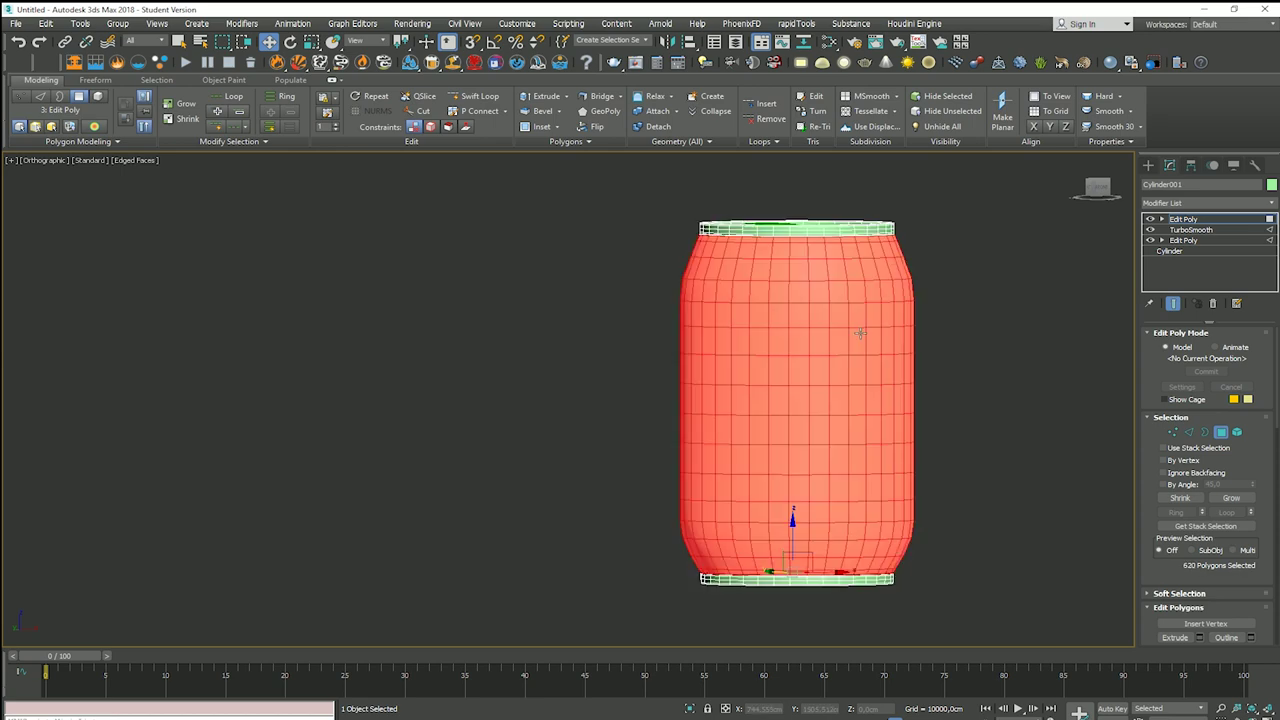
key("ctrl+i")
key("ctrl+i")
key("ctrl+i")
key("ctrl+i")
scroll(1238, 584, "down", 3)
scroll(1238, 584, "down", 2)
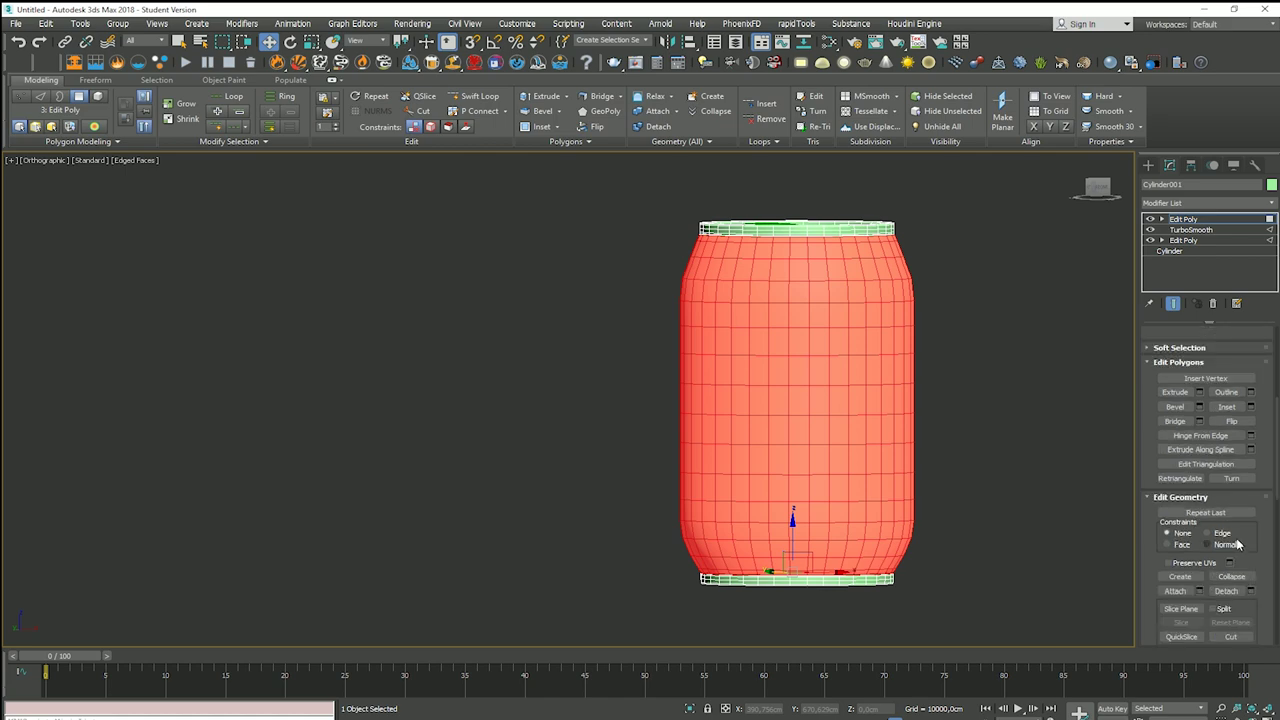
scroll(1210, 520, "down", 3)
scroll(1217, 541, "down", 3)
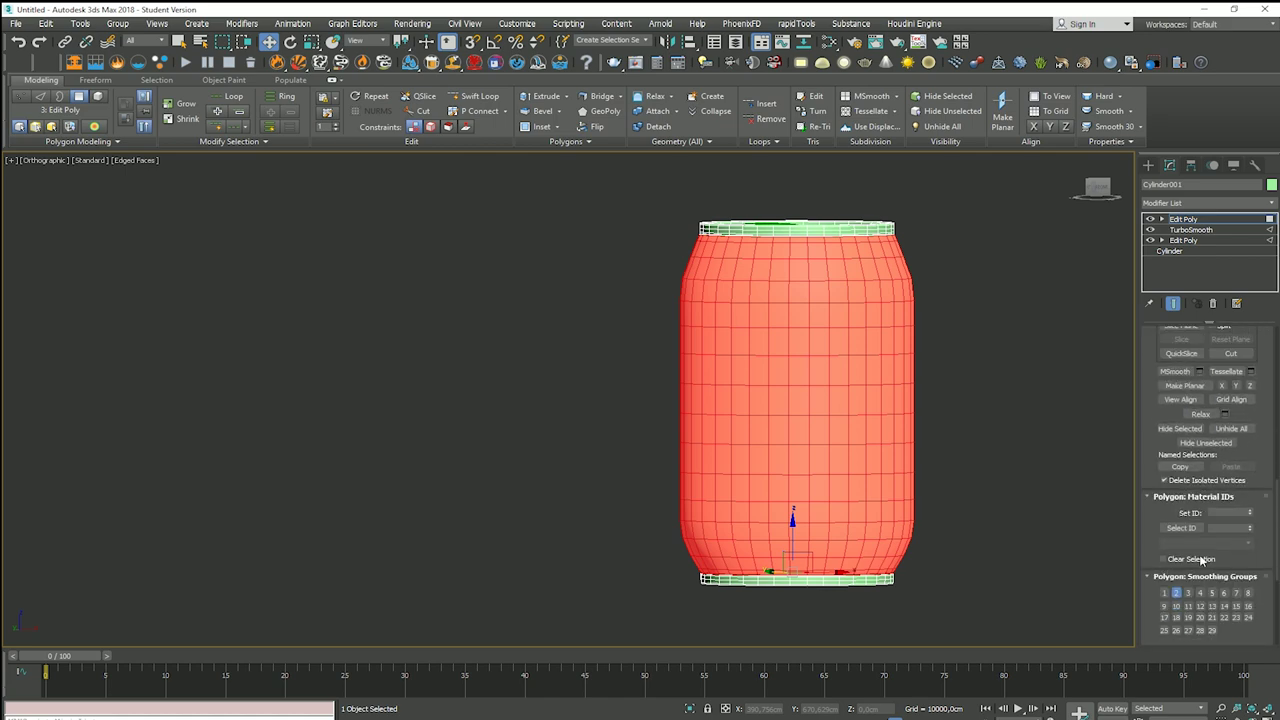
left_click(1219, 513)
type("2")
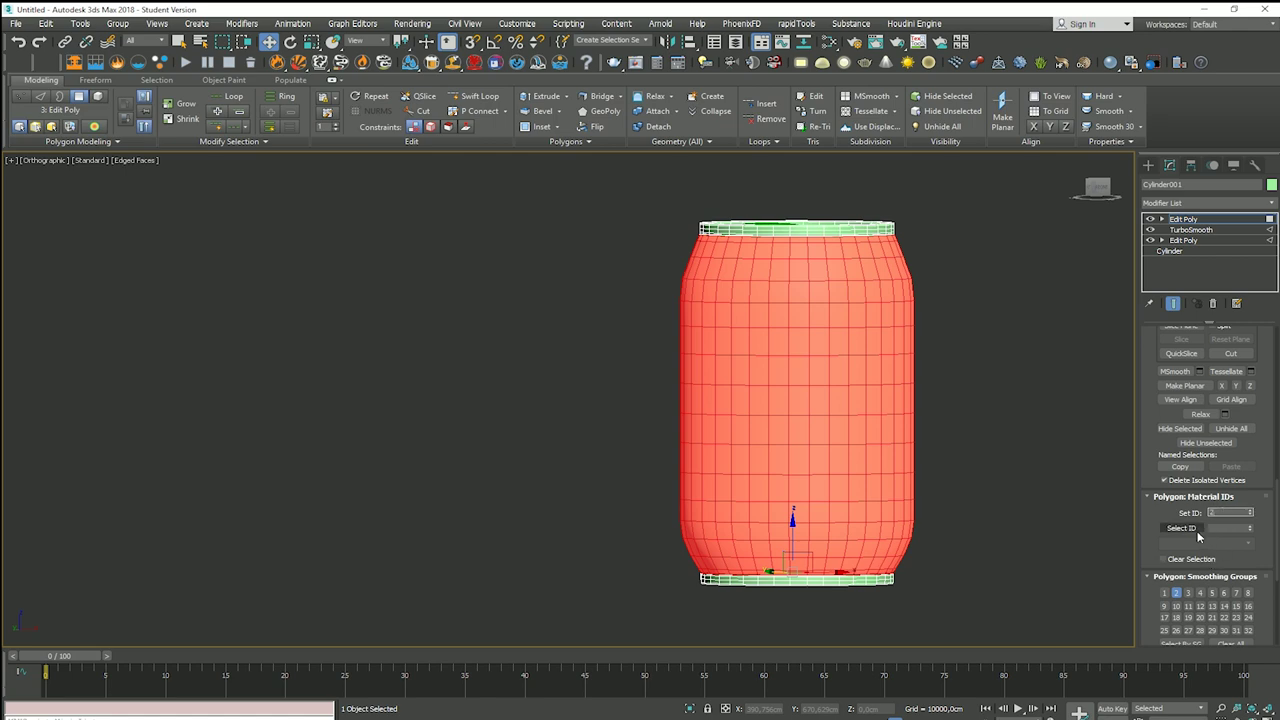
left_click(1190, 529)
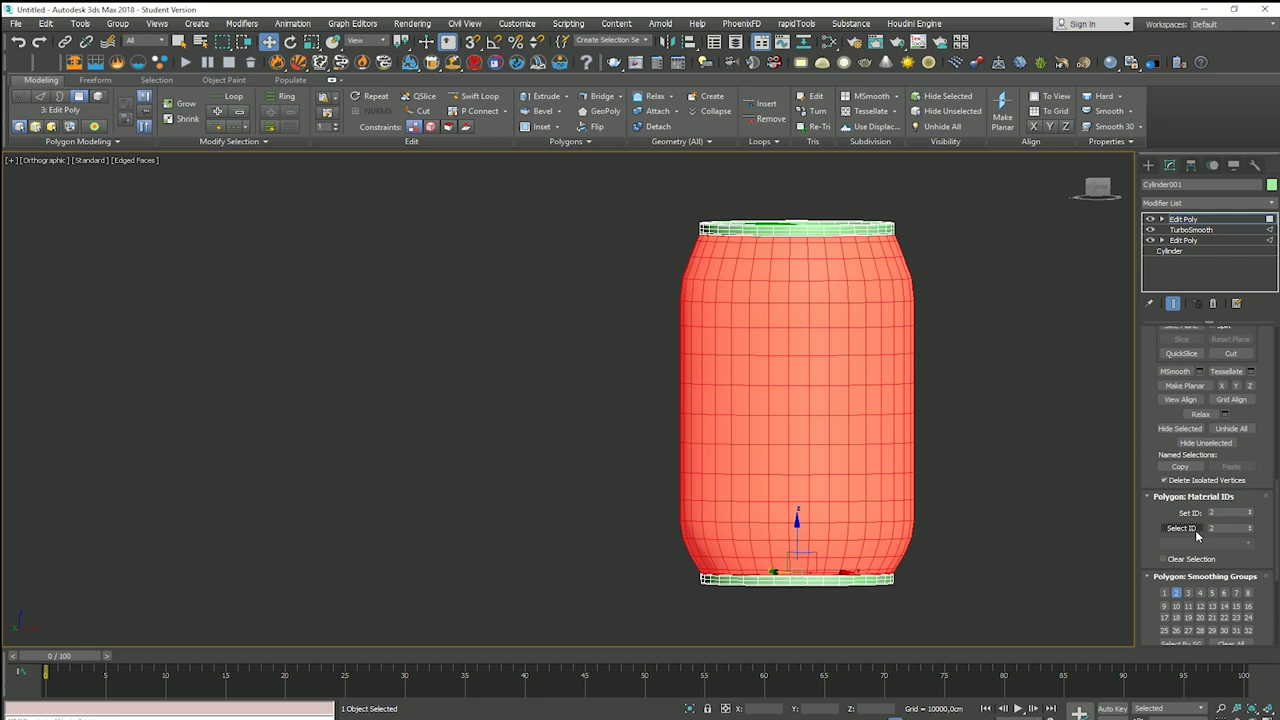
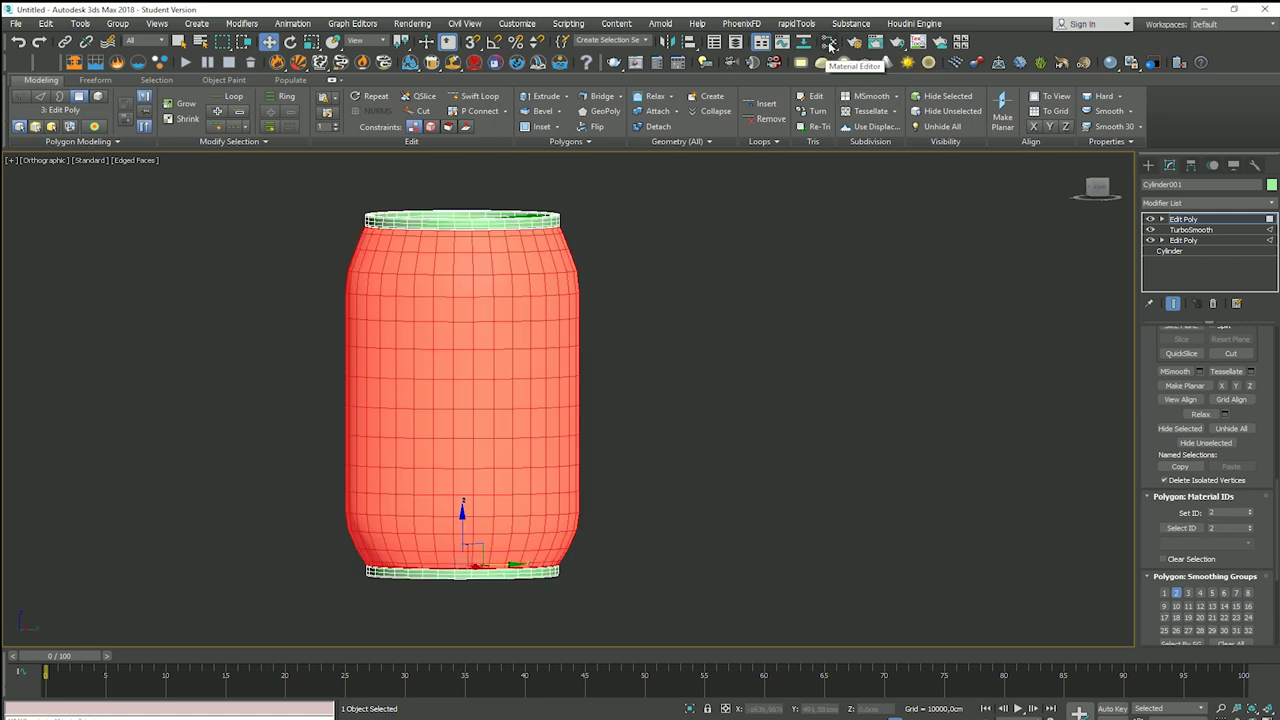
Step: Open the Slate Material Editor and add a VRayMtl node, Material #26, to the View1 canvas
left_click(830, 45)
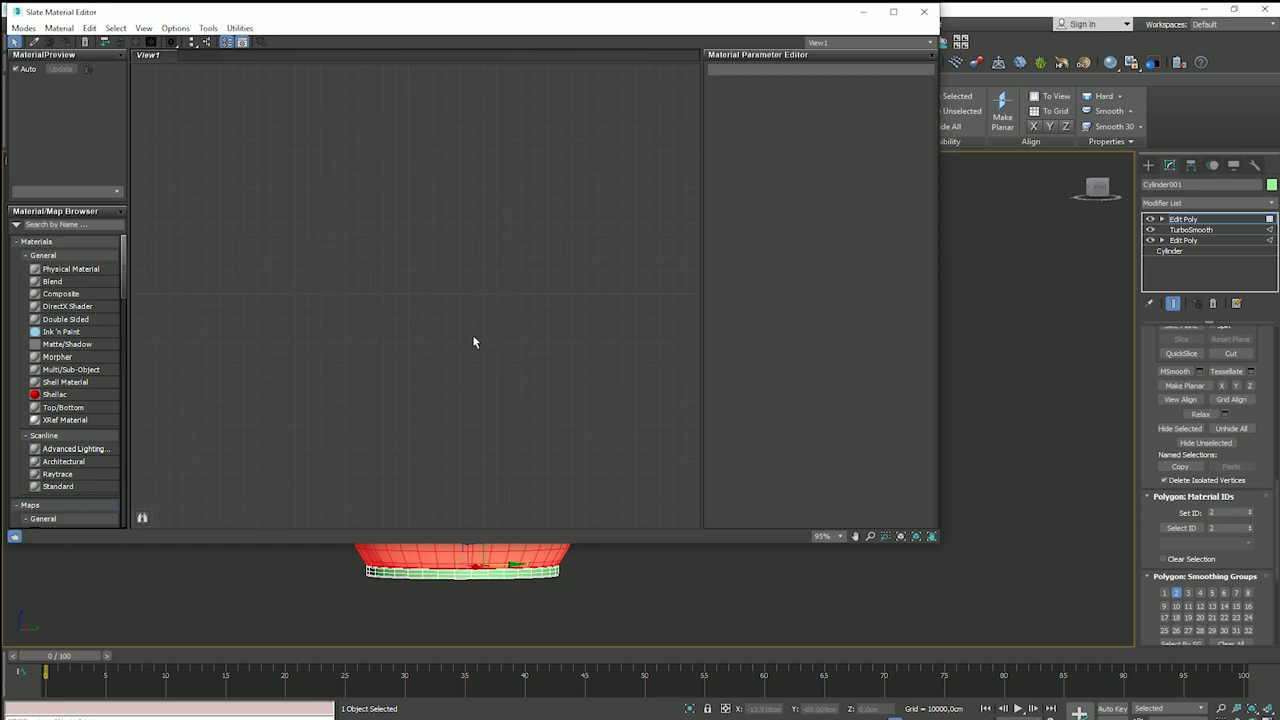
right_click(573, 310)
mouse_move(740, 344)
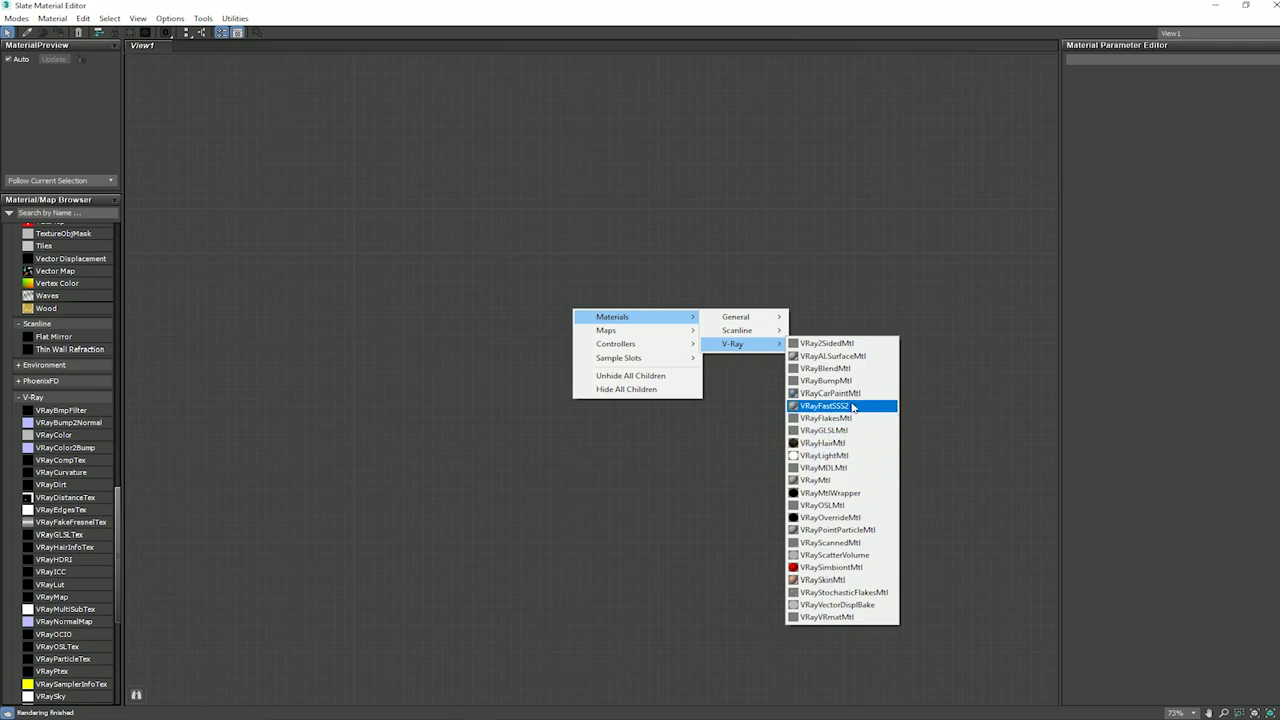
left_click(826, 481)
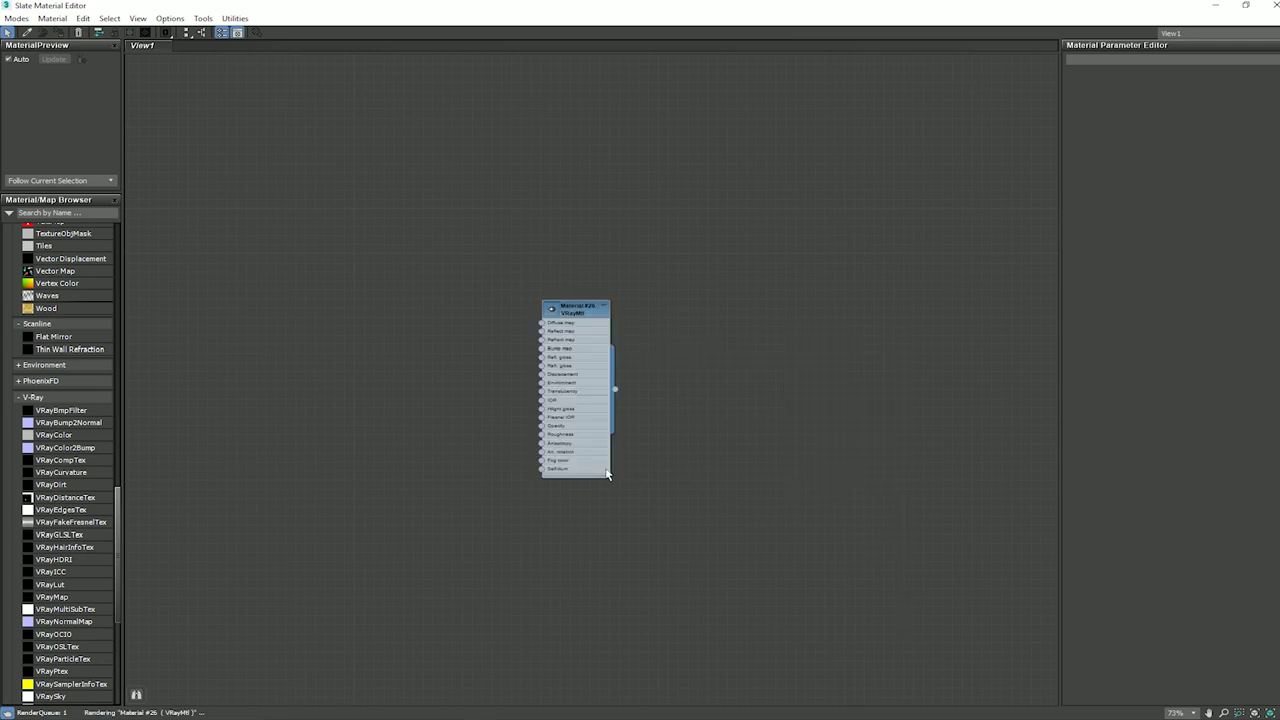
scroll(565, 354, "up", 3)
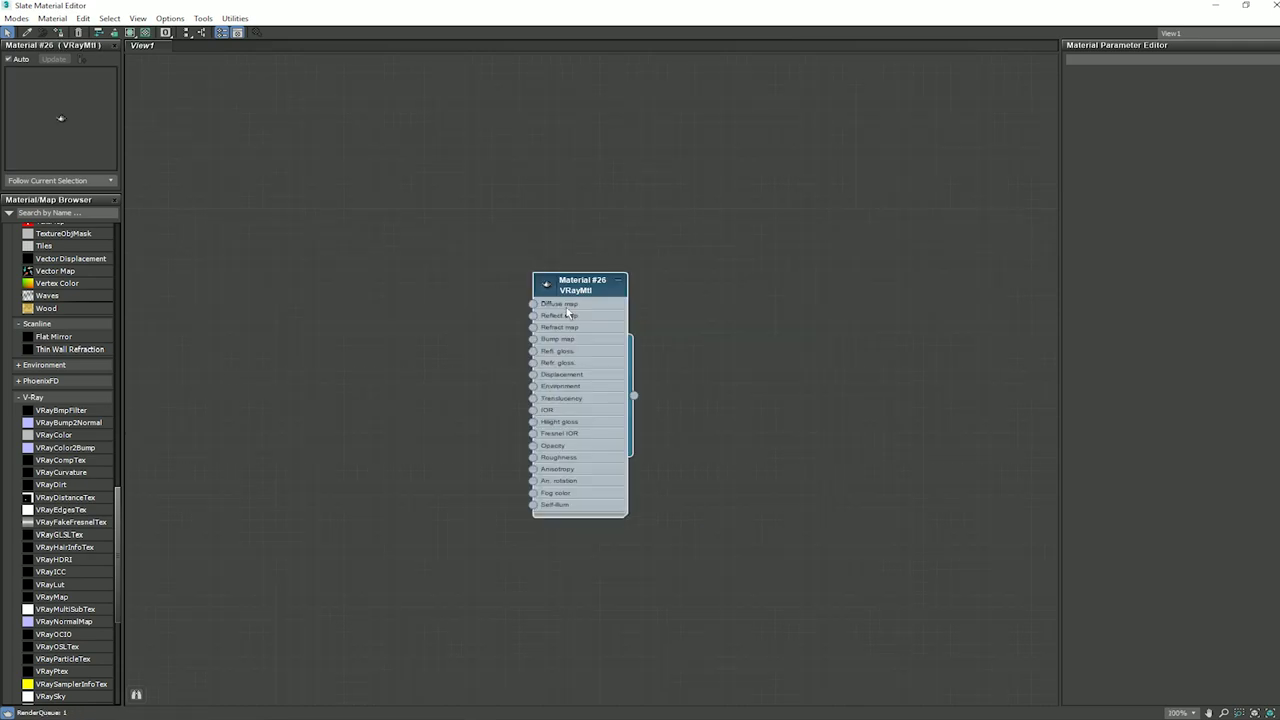
left_click(568, 34)
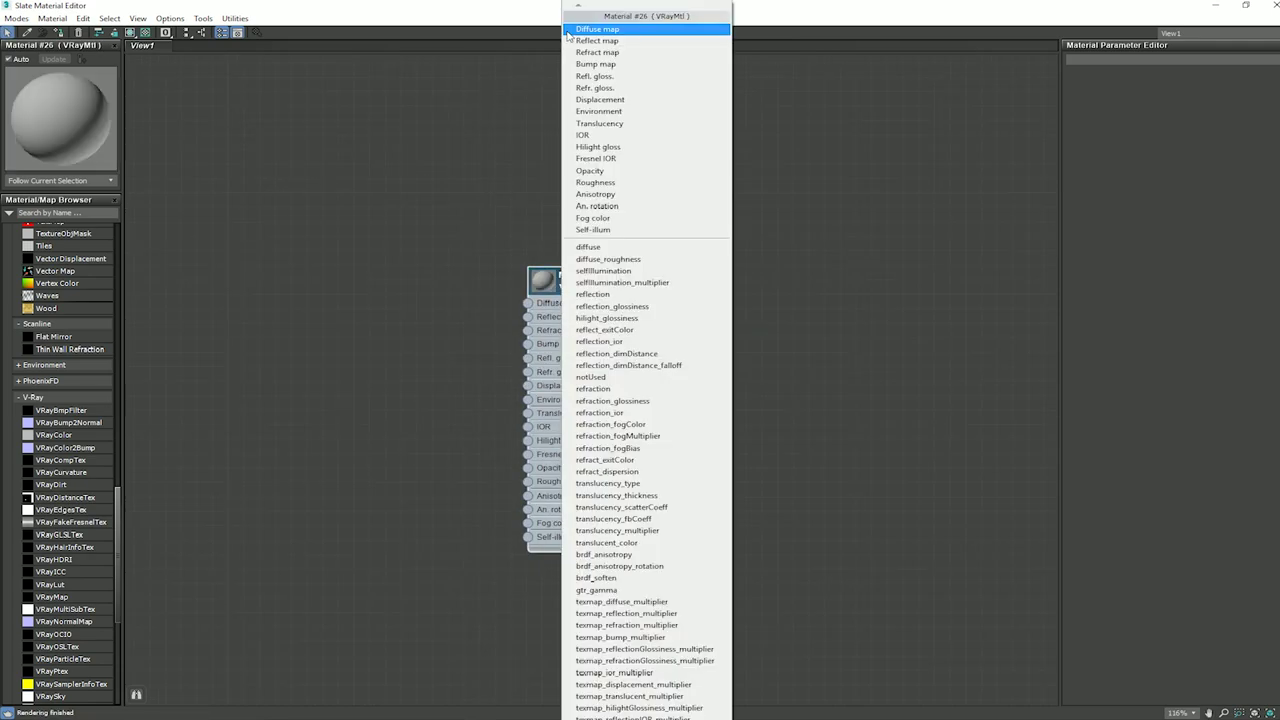
Step: Float the editor window over the scene and position the Material #26 node in view
left_click(447, 203)
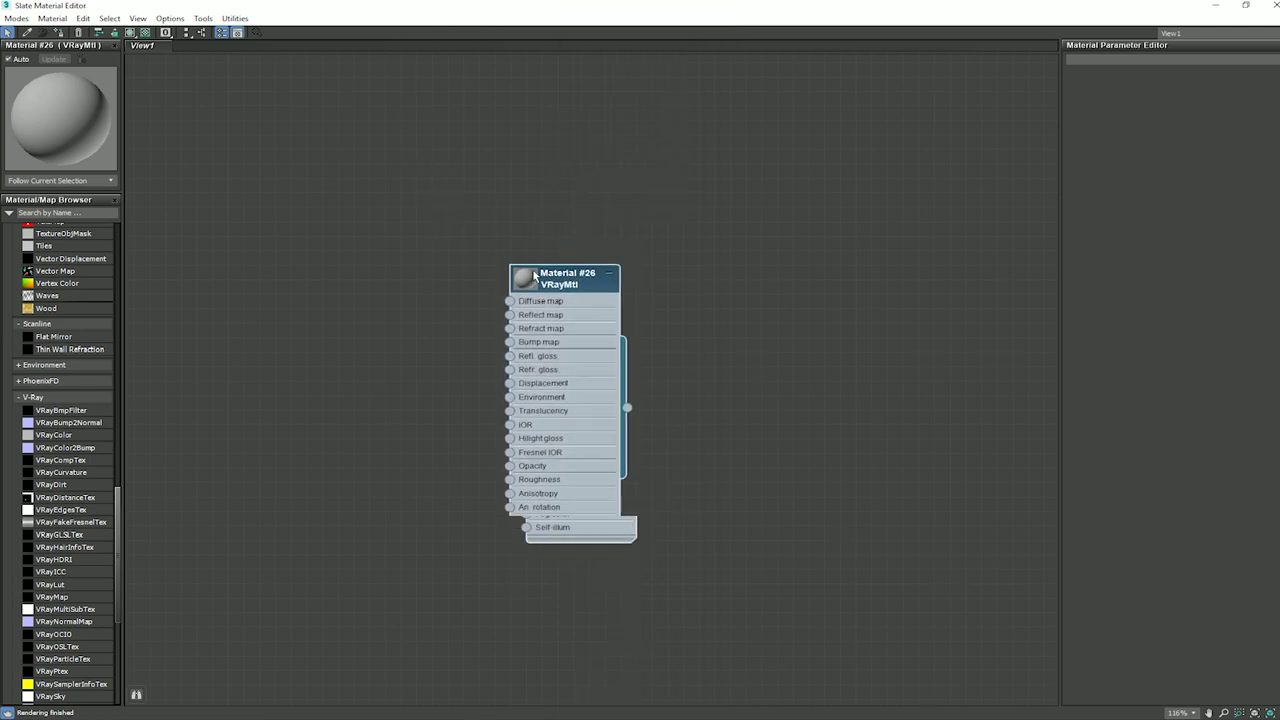
left_click_drag(590, 285, 668, 242)
double_click(835, 12)
left_click_drag(811, 64, 746, 92)
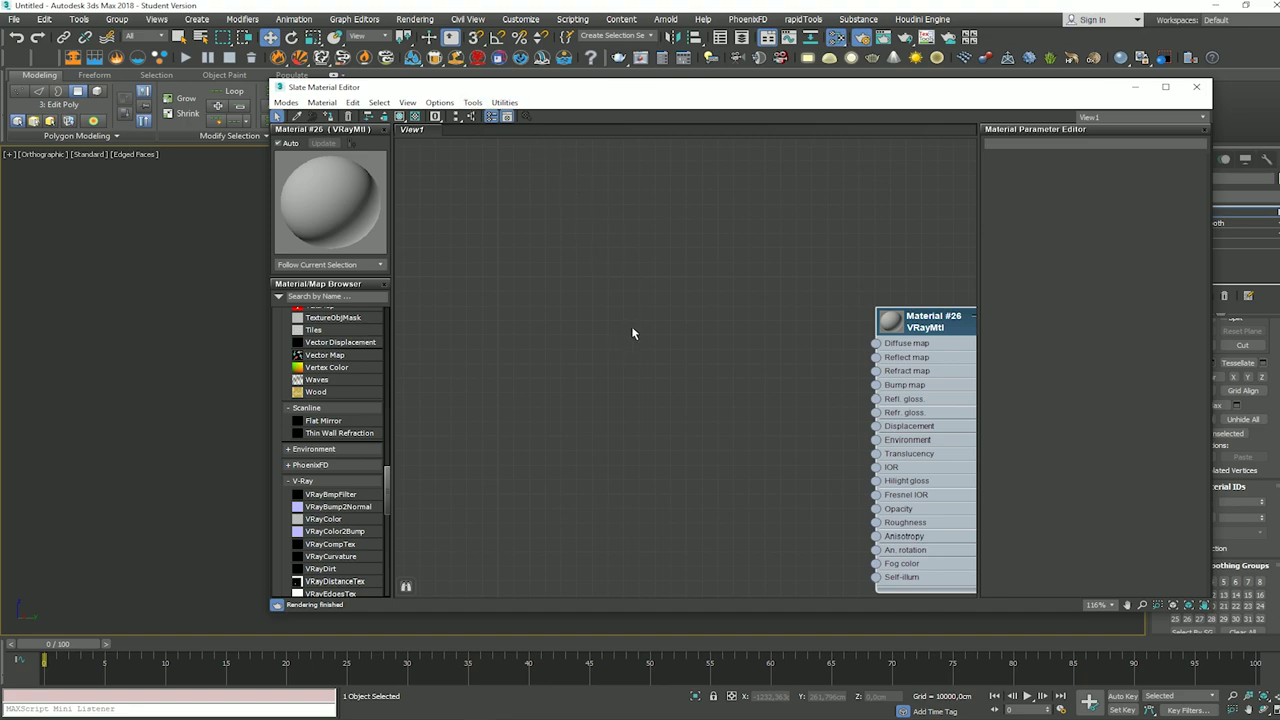
middle_click_drag(697, 288, 491, 286)
Step: Add a Bitmap map node from Maps > General > Bitmap to the canvas
right_click(567, 340)
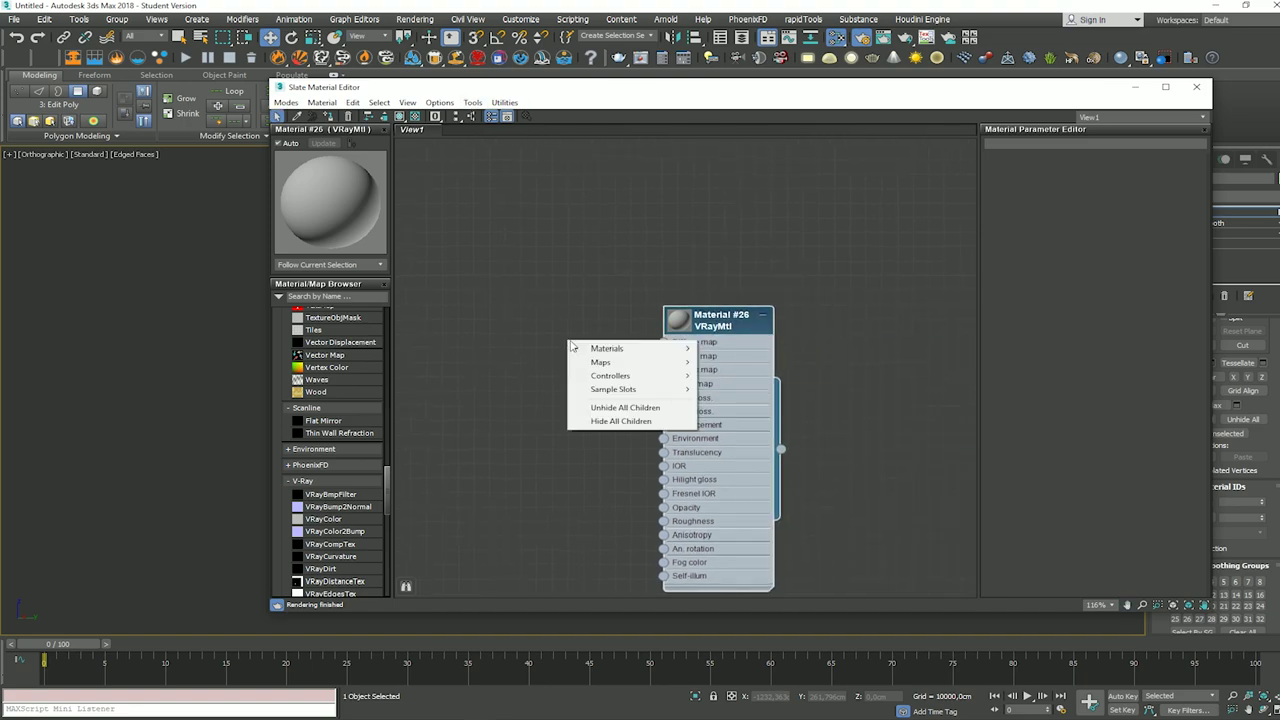
left_click(490, 303)
right_click(514, 313)
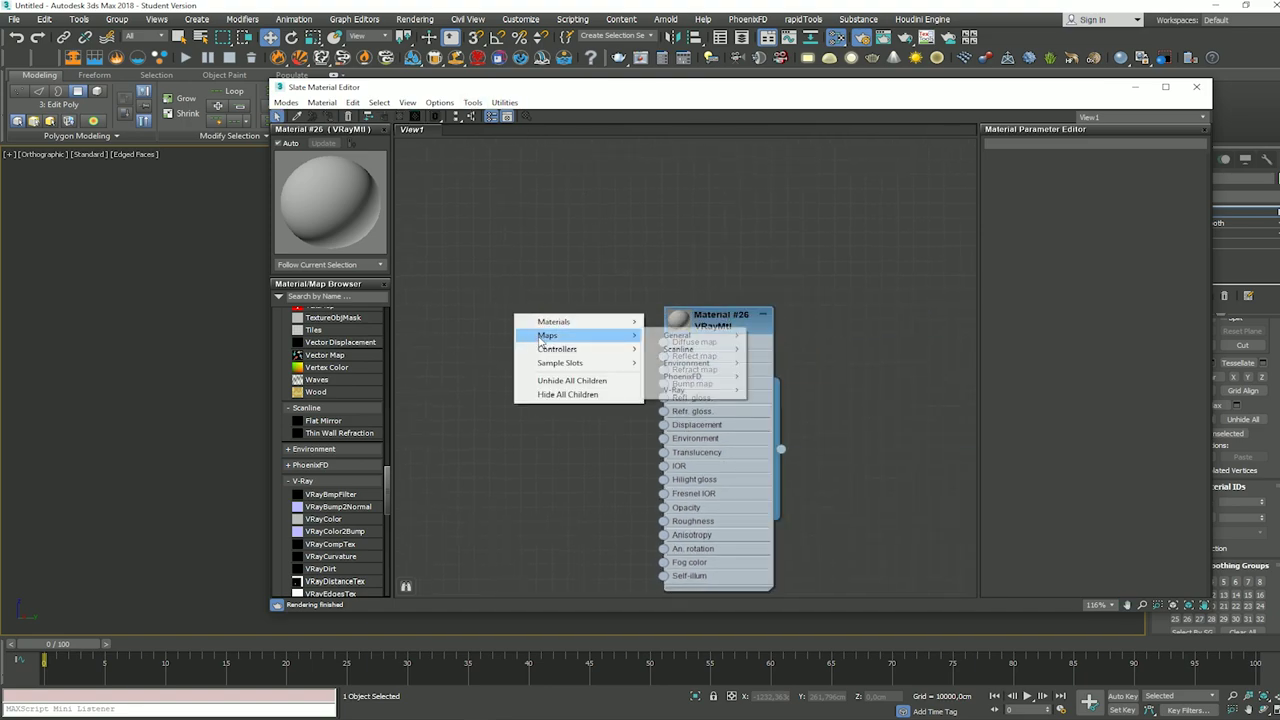
mouse_move(600, 362)
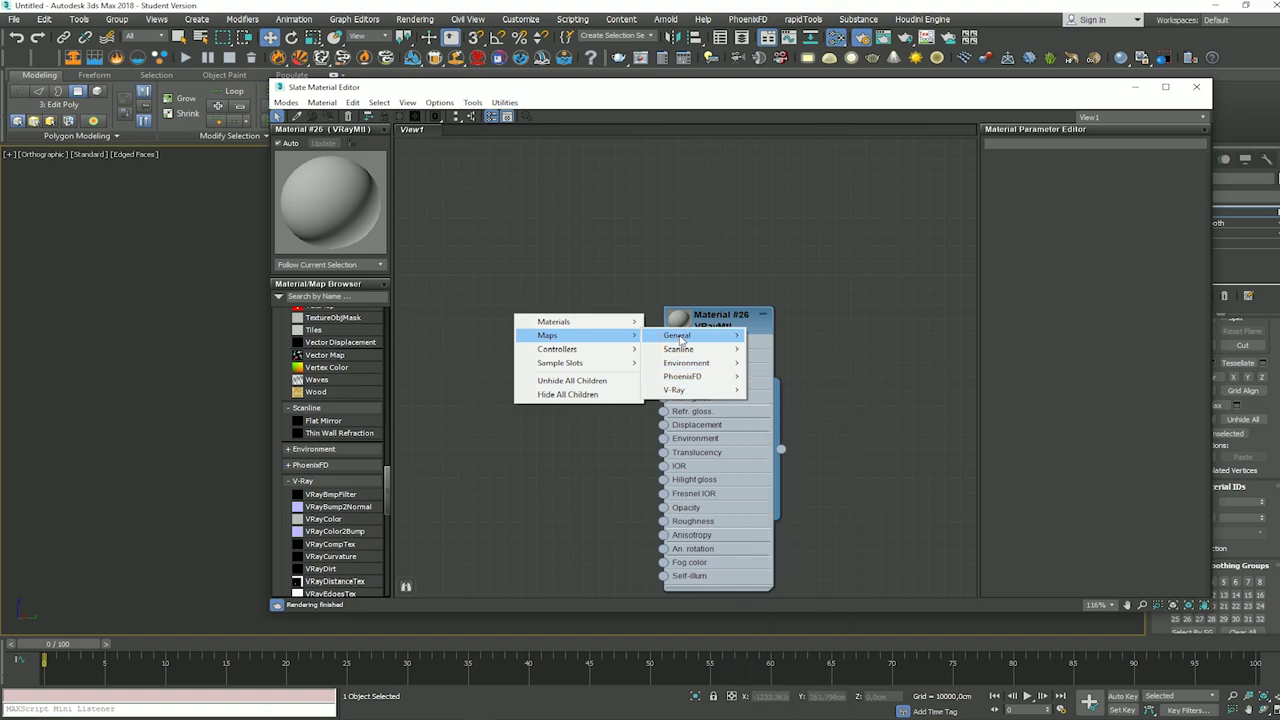
left_click(767, 240)
left_click(767, 240)
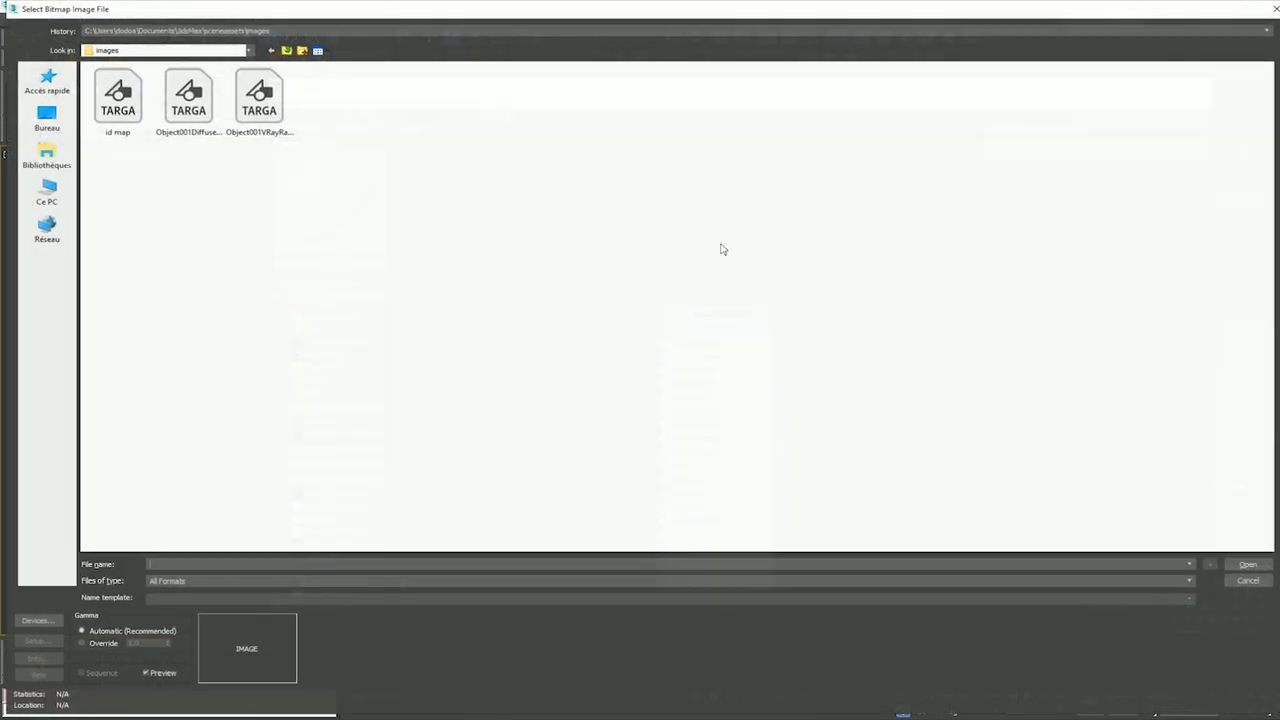
Step: Load canette texture.psd from the save 3d Tuto folder with collapsed layers
left_click(45, 118)
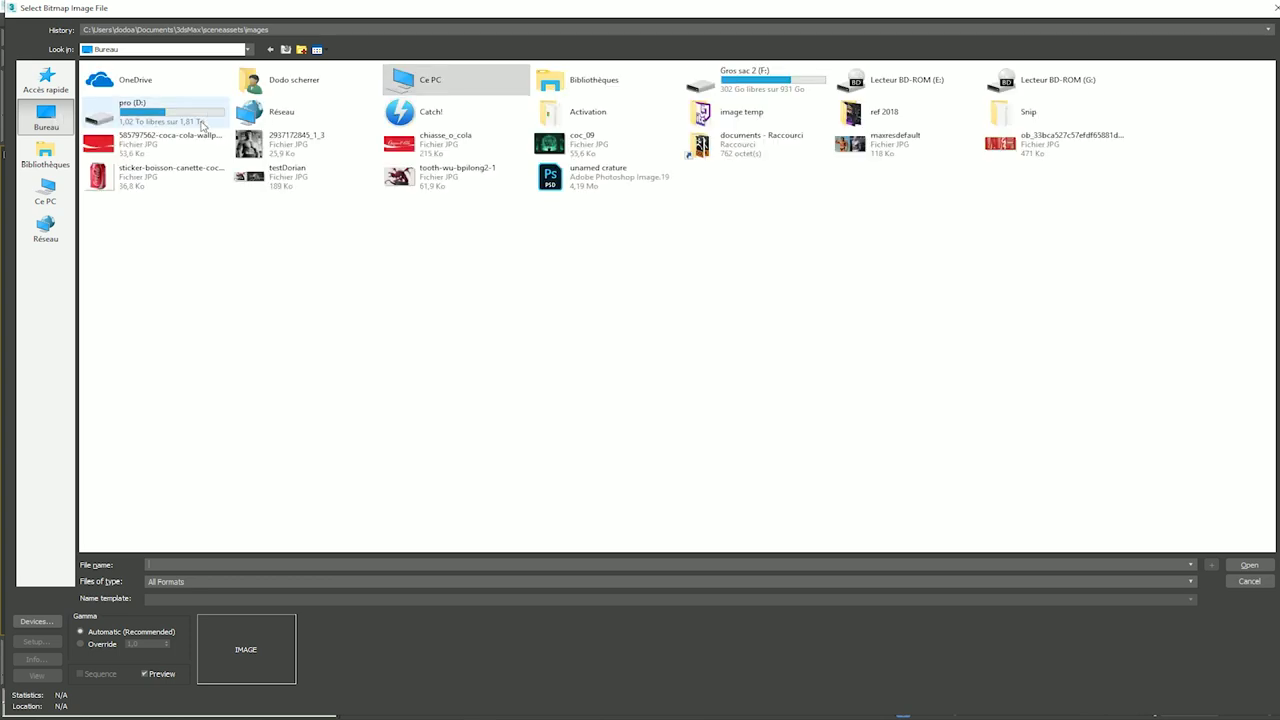
left_click(45, 155)
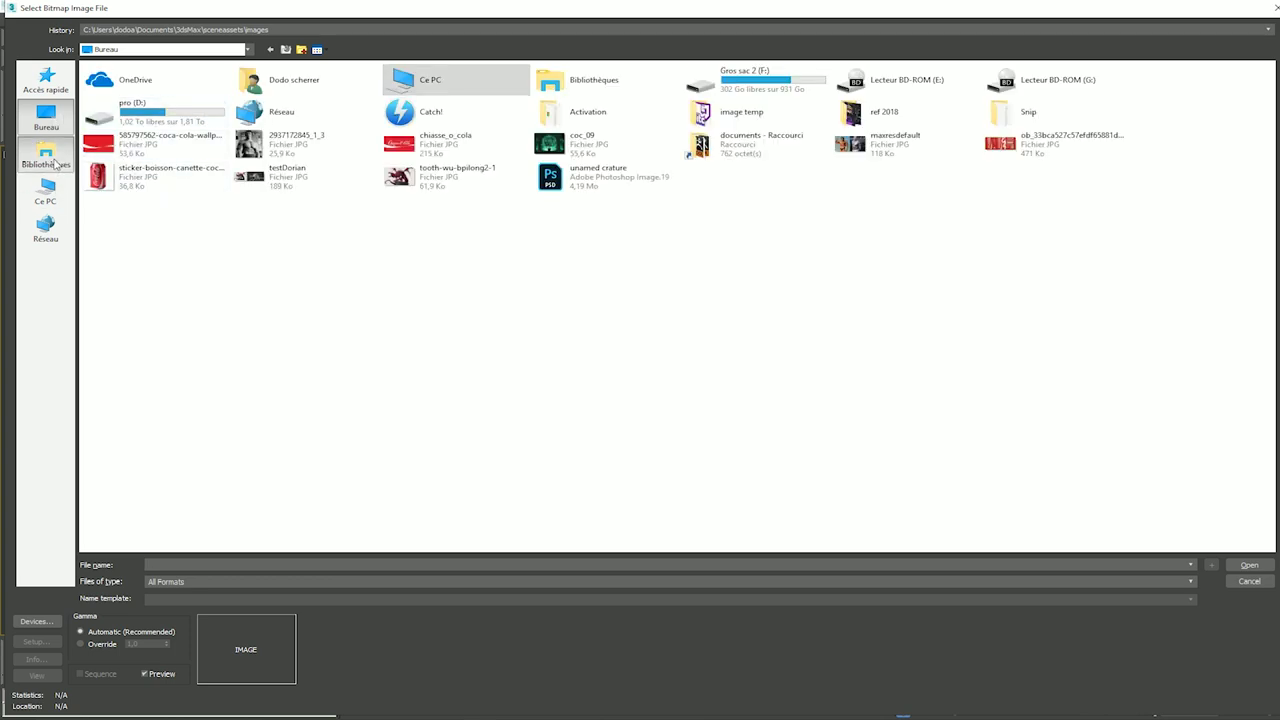
left_click(32, 90)
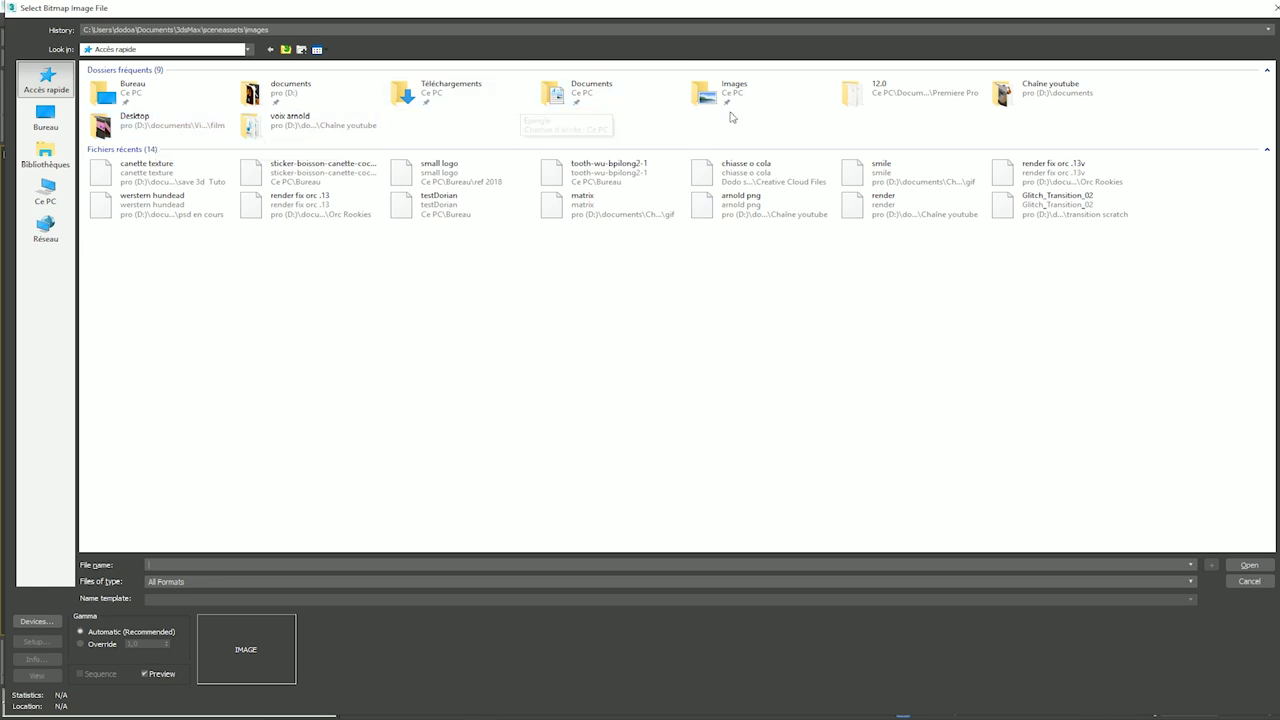
left_click(1045, 95)
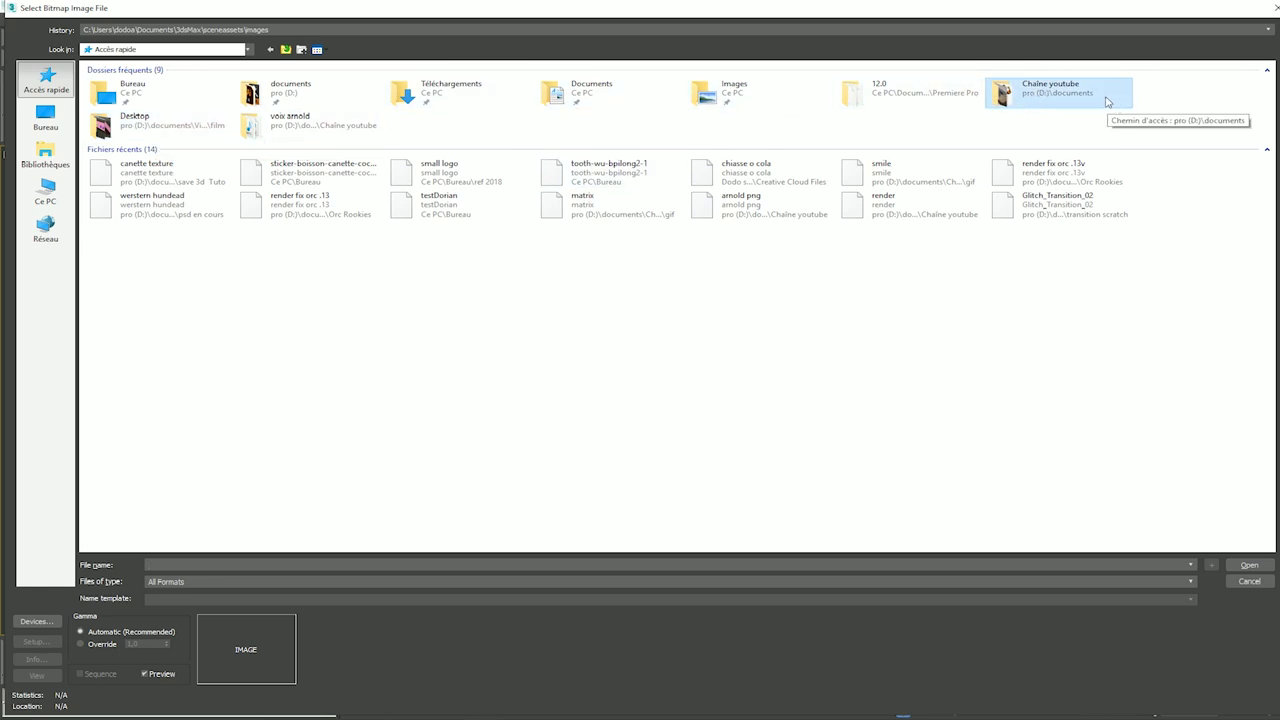
double_click(1058, 95)
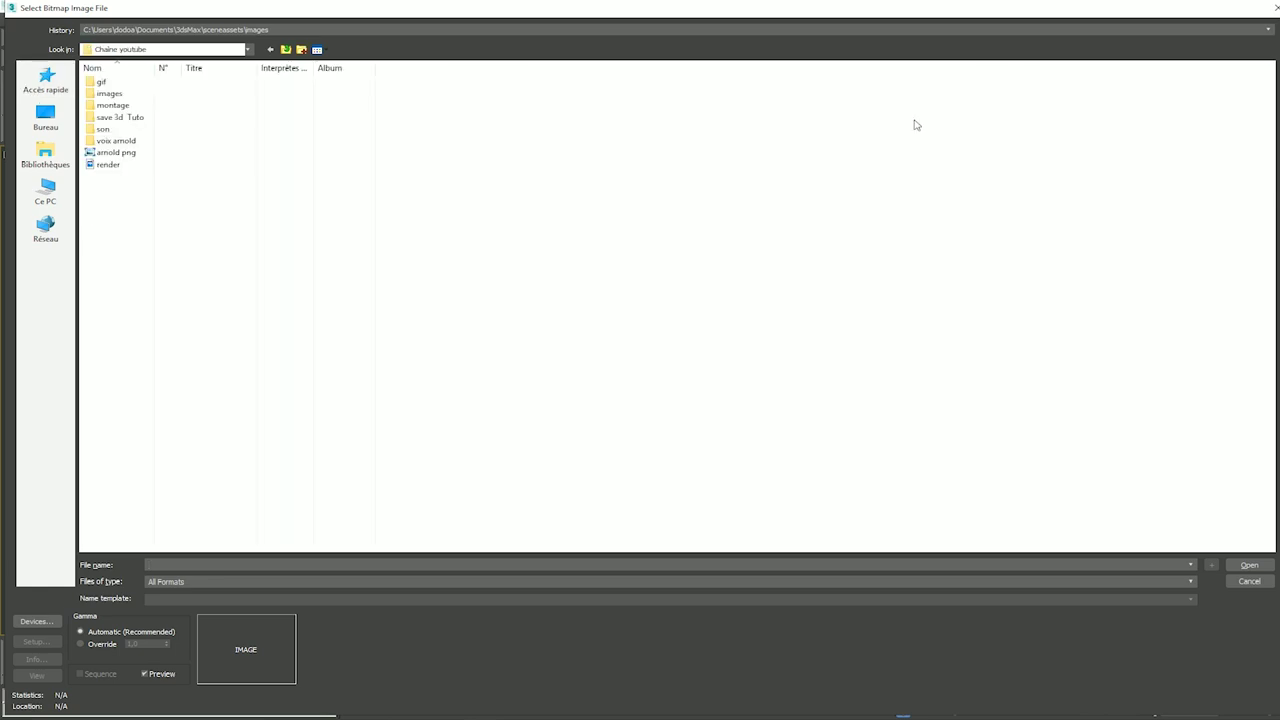
double_click(117, 119)
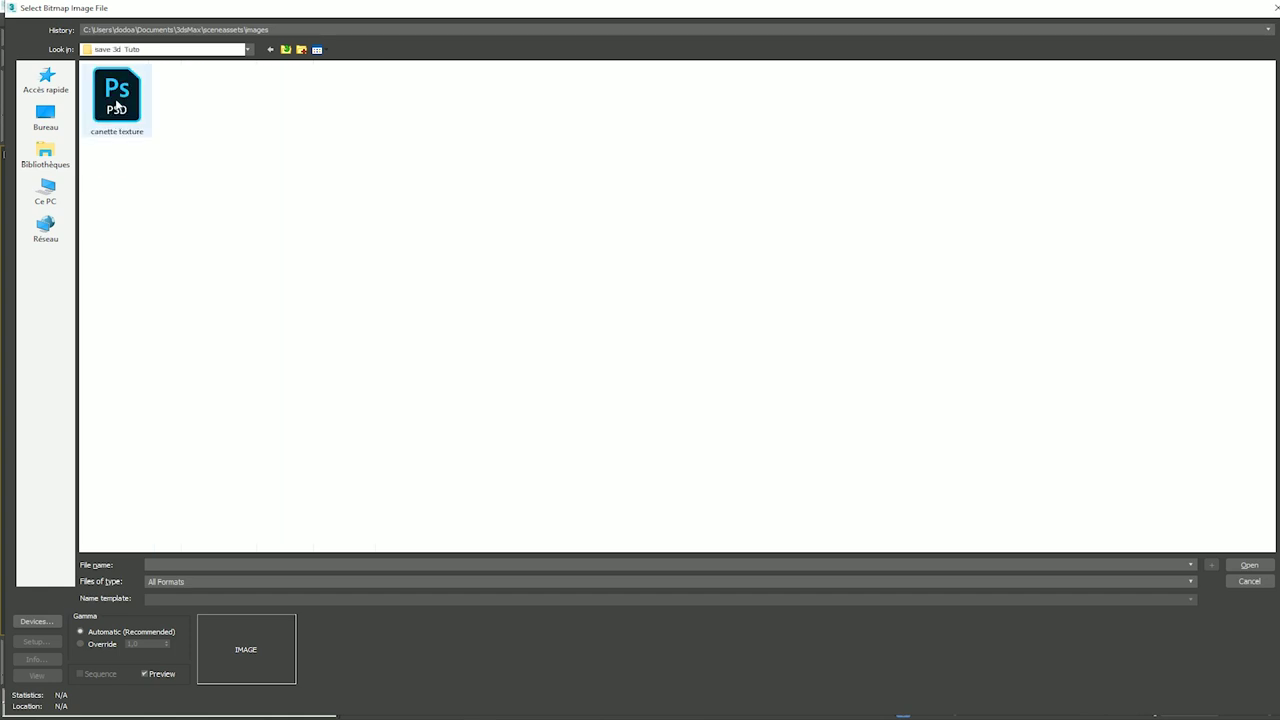
left_click(116, 105)
left_click(1252, 566)
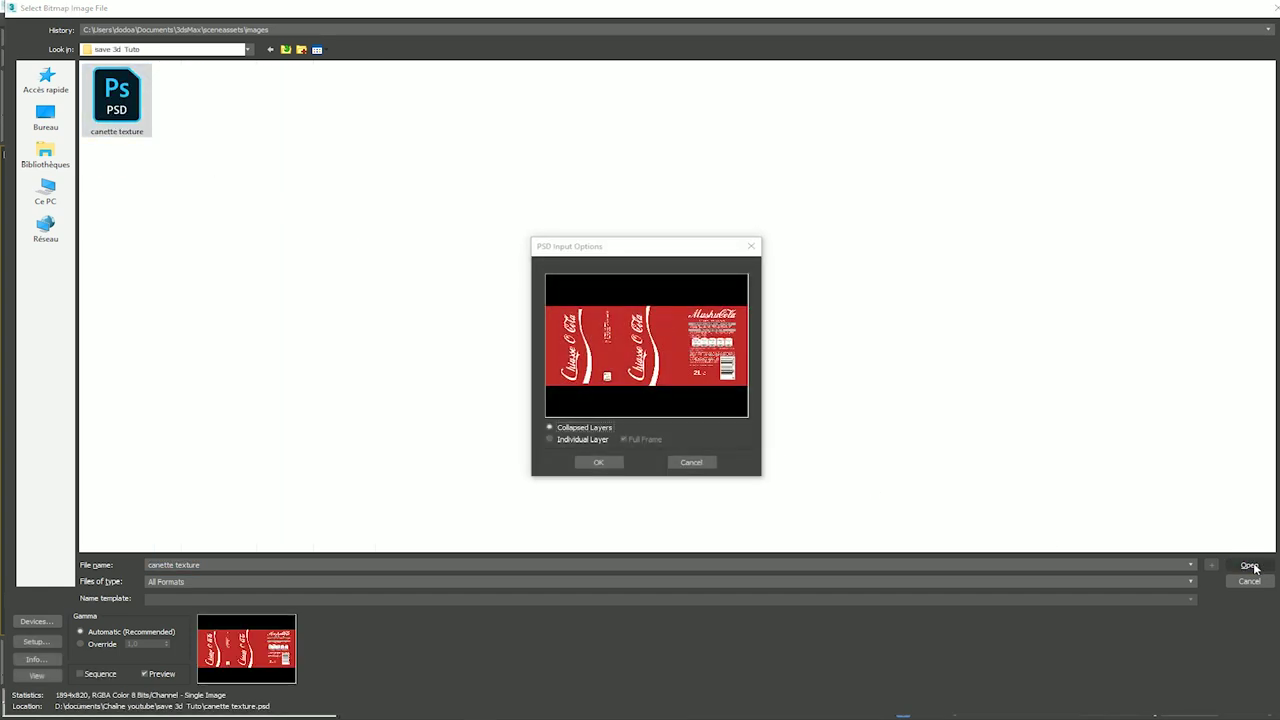
left_click(600, 463)
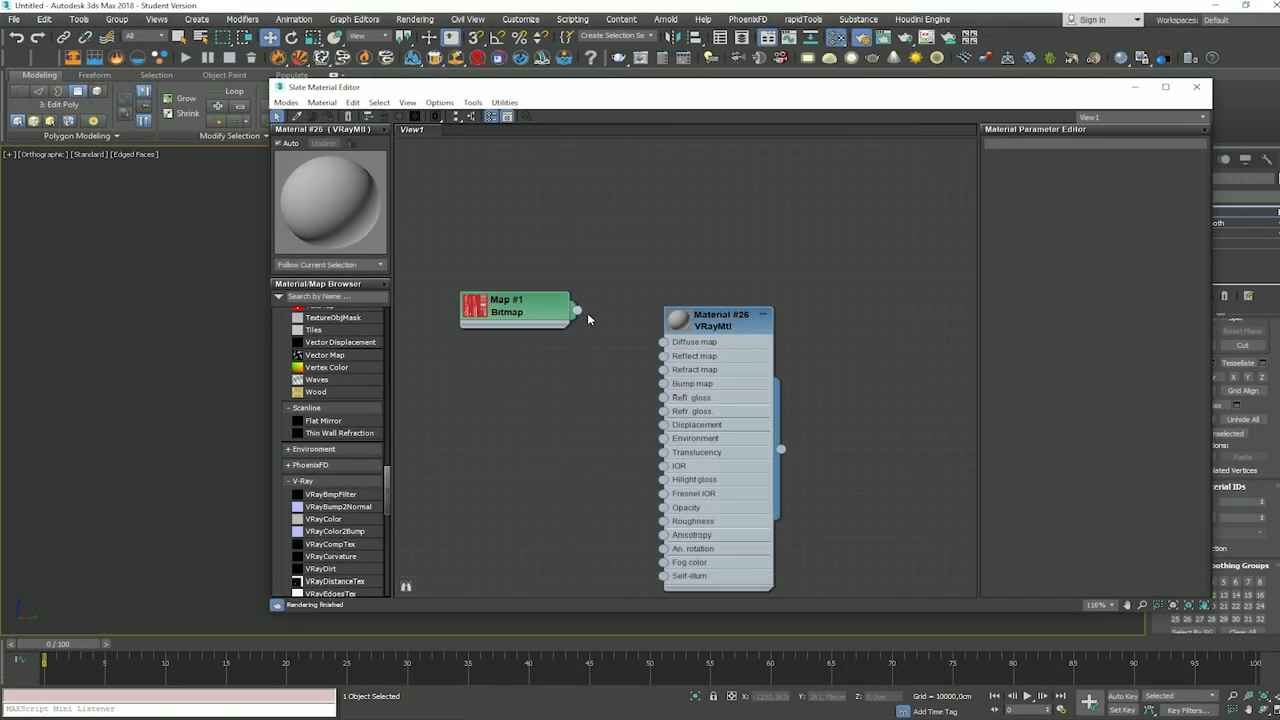
Step: Connect the canette texture Bitmap output to Material #26's Diffuse map input
left_click_drag(577, 310, 663, 343)
middle_click_drag(830, 435, 644, 403)
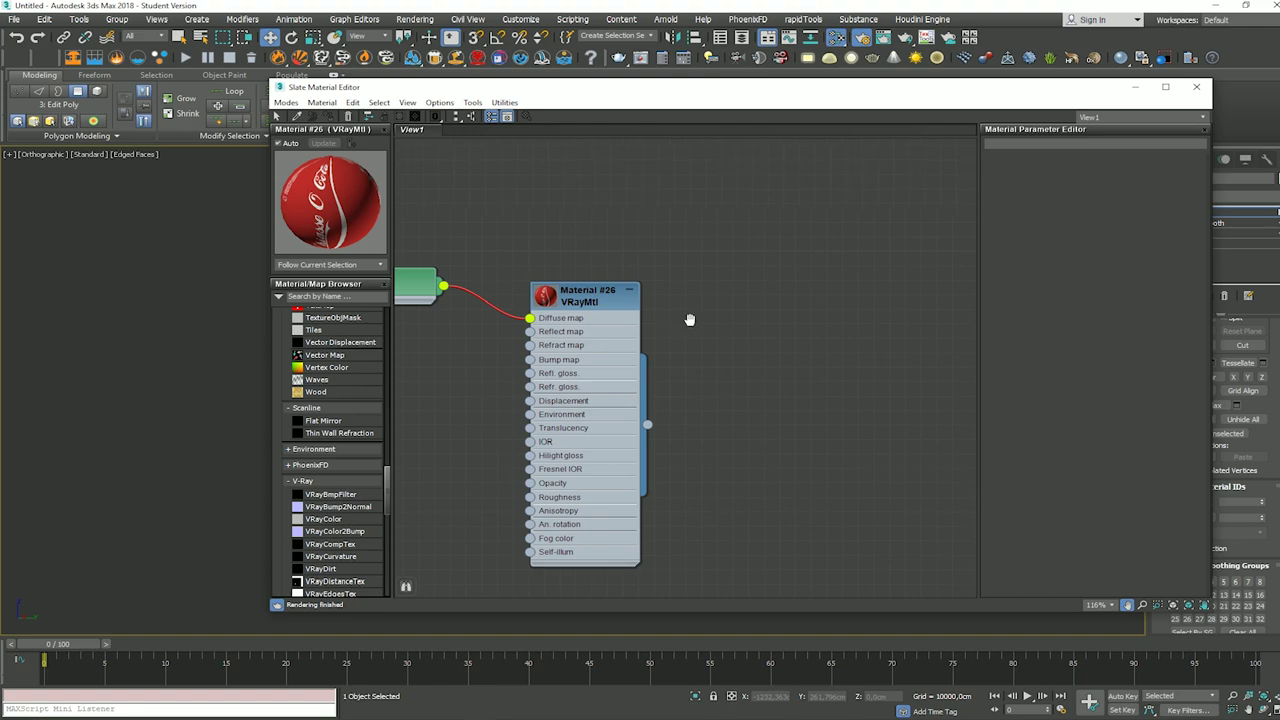
right_click(702, 337)
mouse_move(741, 340)
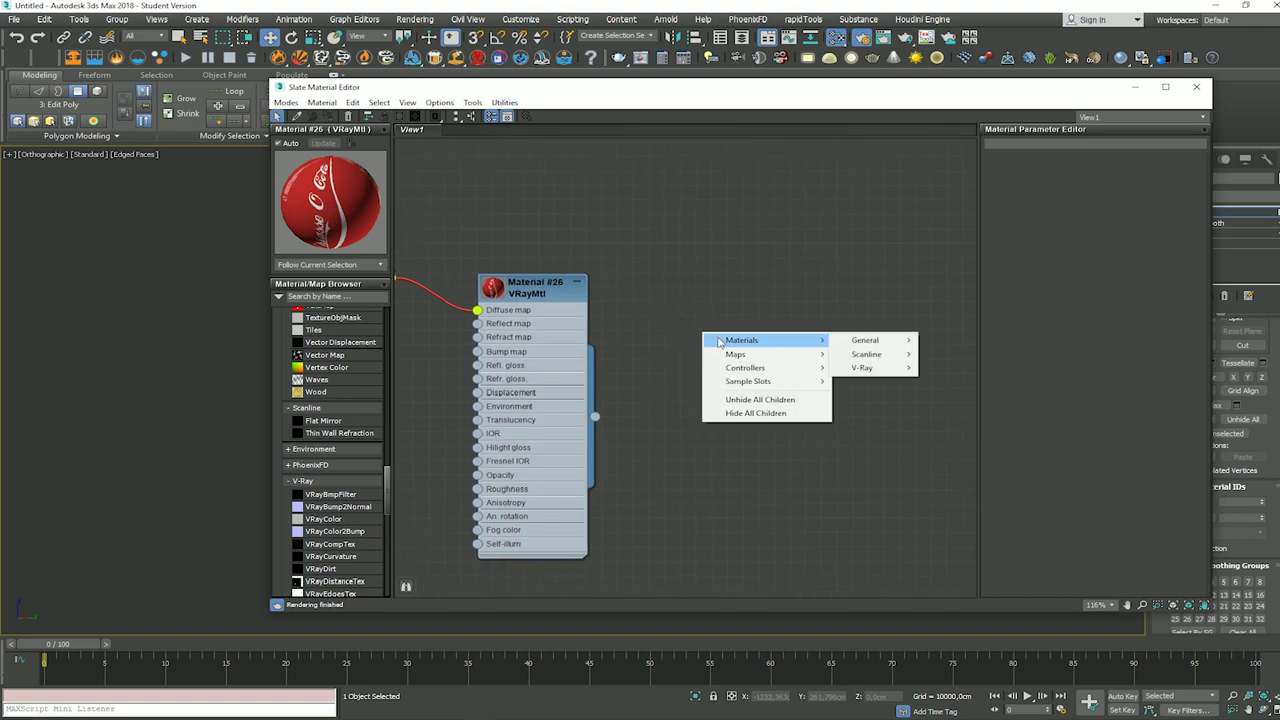
left_click(492, 366)
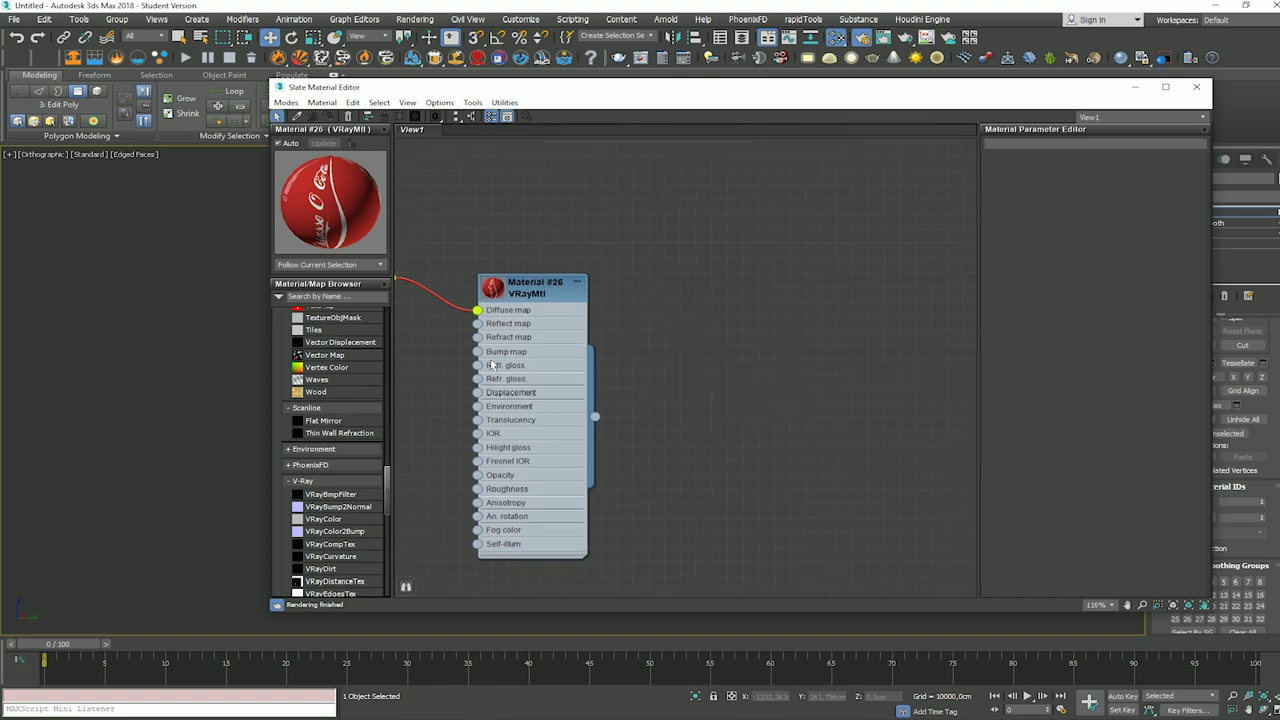
Step: Maximize the Slate Material Editor and clear the material browser's search text
double_click(657, 82)
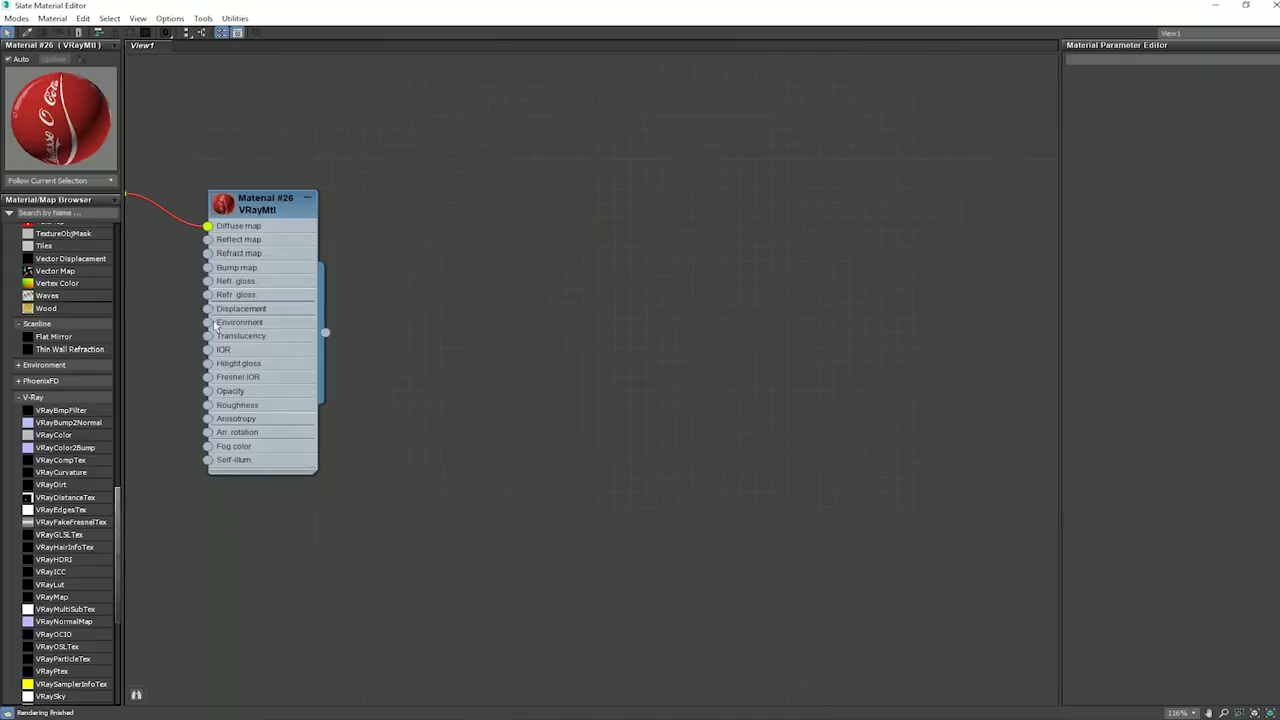
scroll(91, 315, "up", 5)
scroll(91, 318, "up", 5)
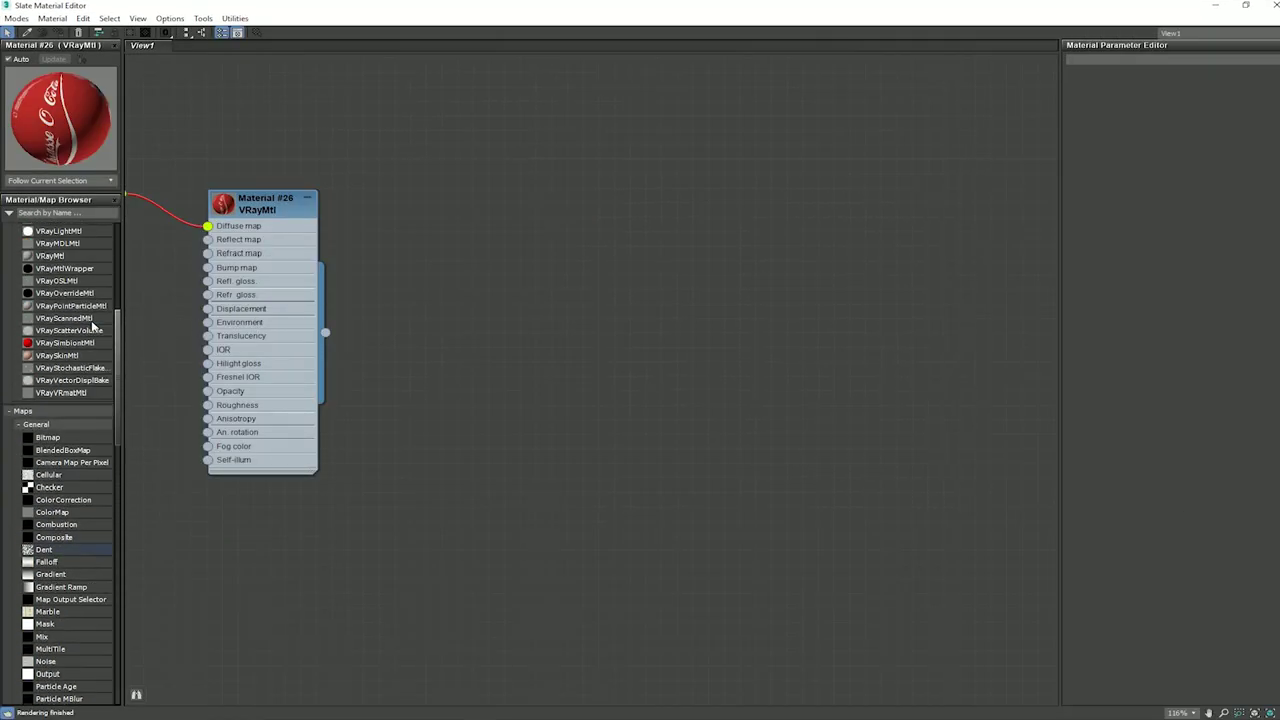
scroll(92, 326, "up", 5)
scroll(92, 326, "up", 3)
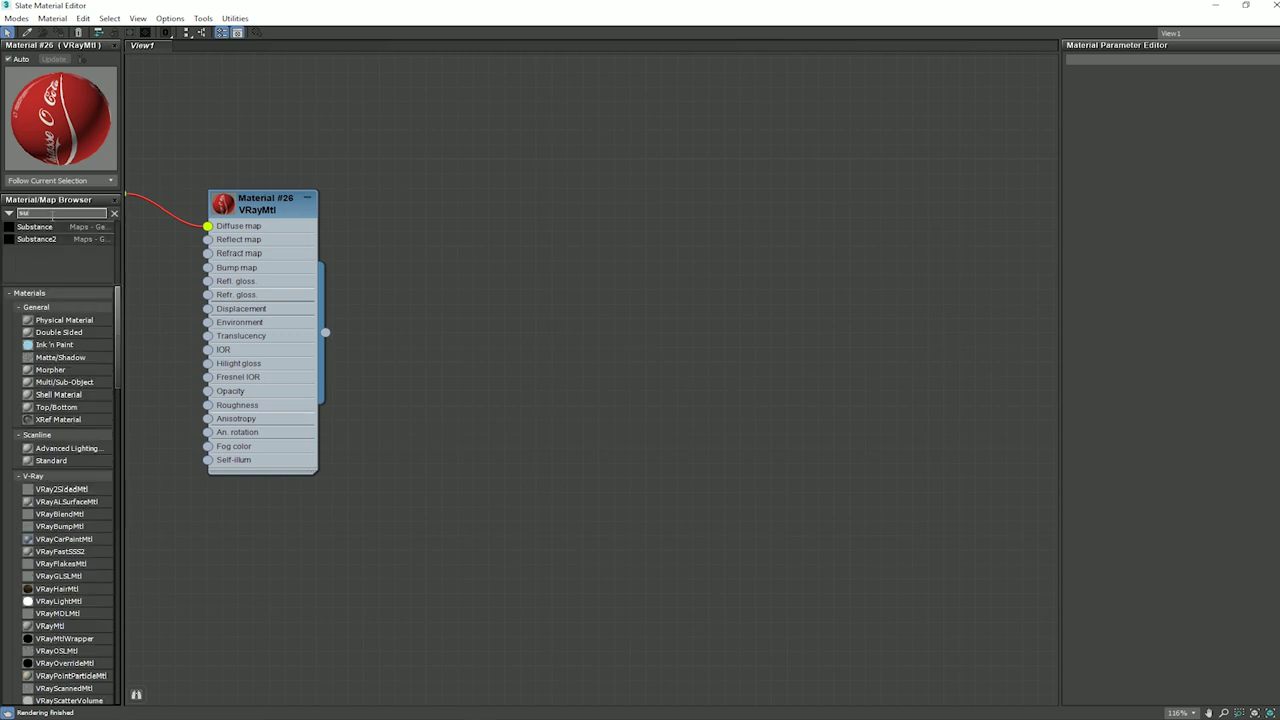
key("BackSpace")
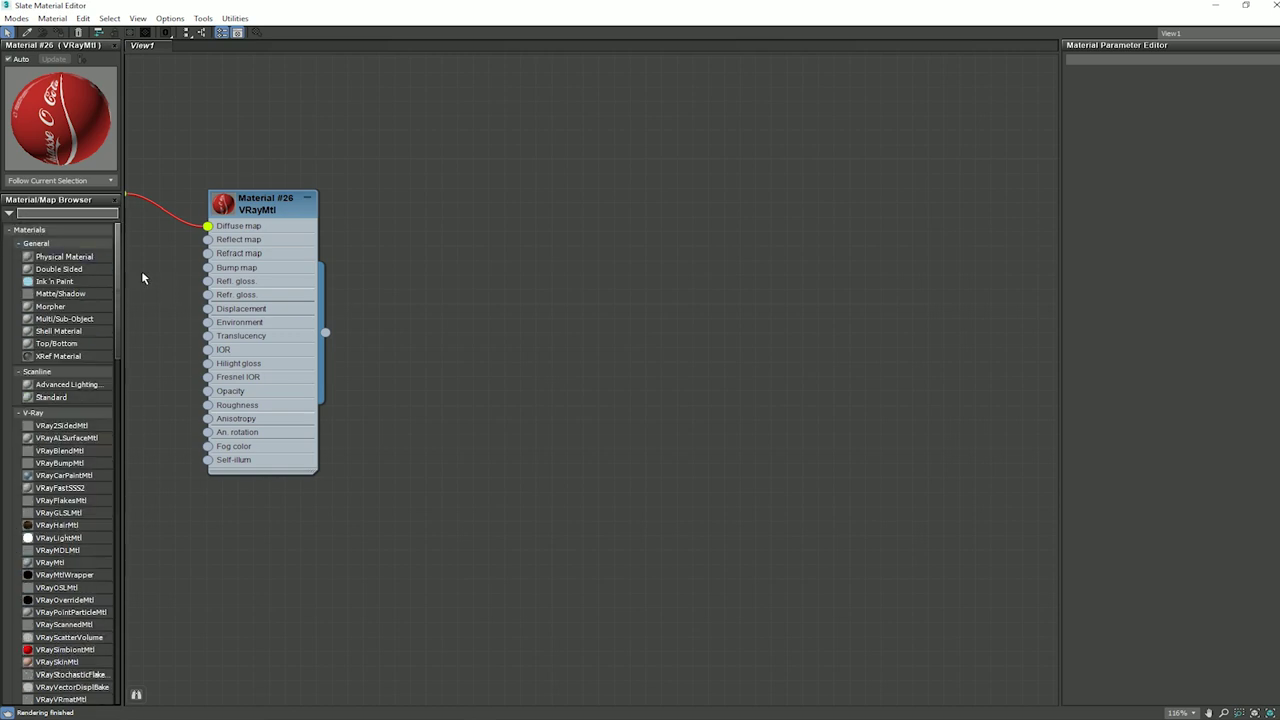
Step: Add a Multi/Sub-Object material, Material #37, with Material #26 in slot 2
left_click(57, 320)
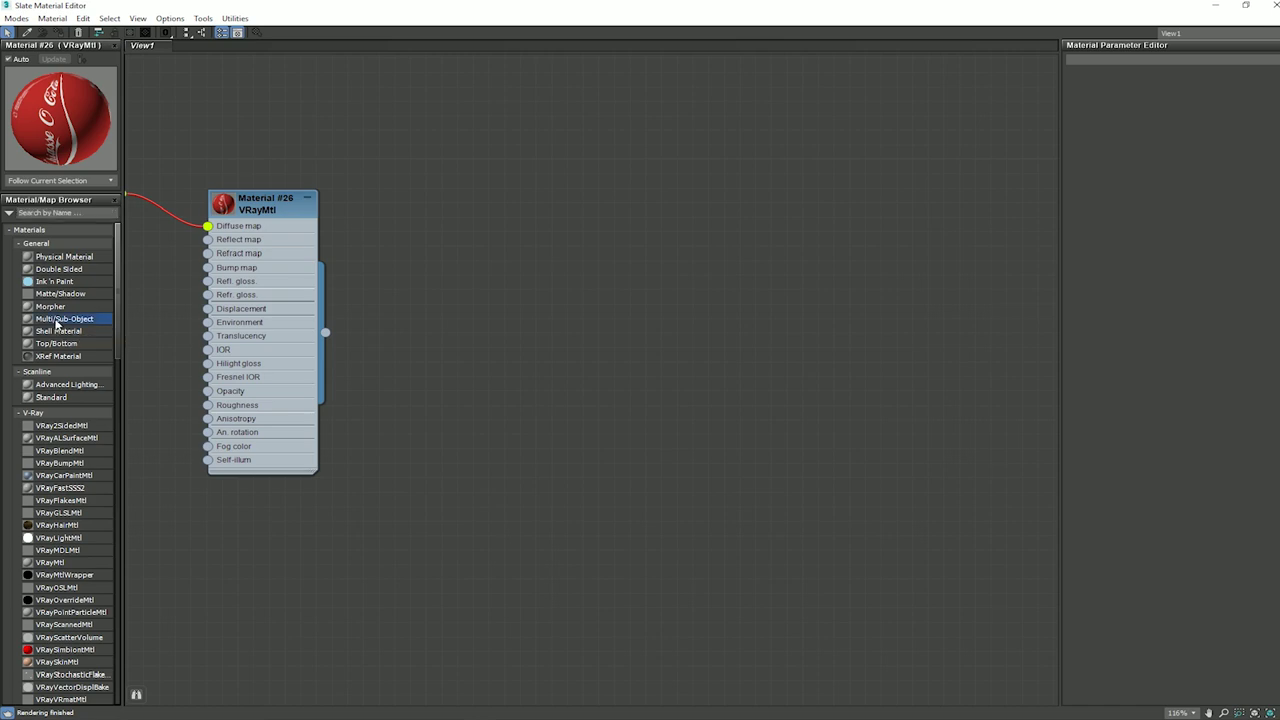
left_click_drag(57, 320, 550, 287)
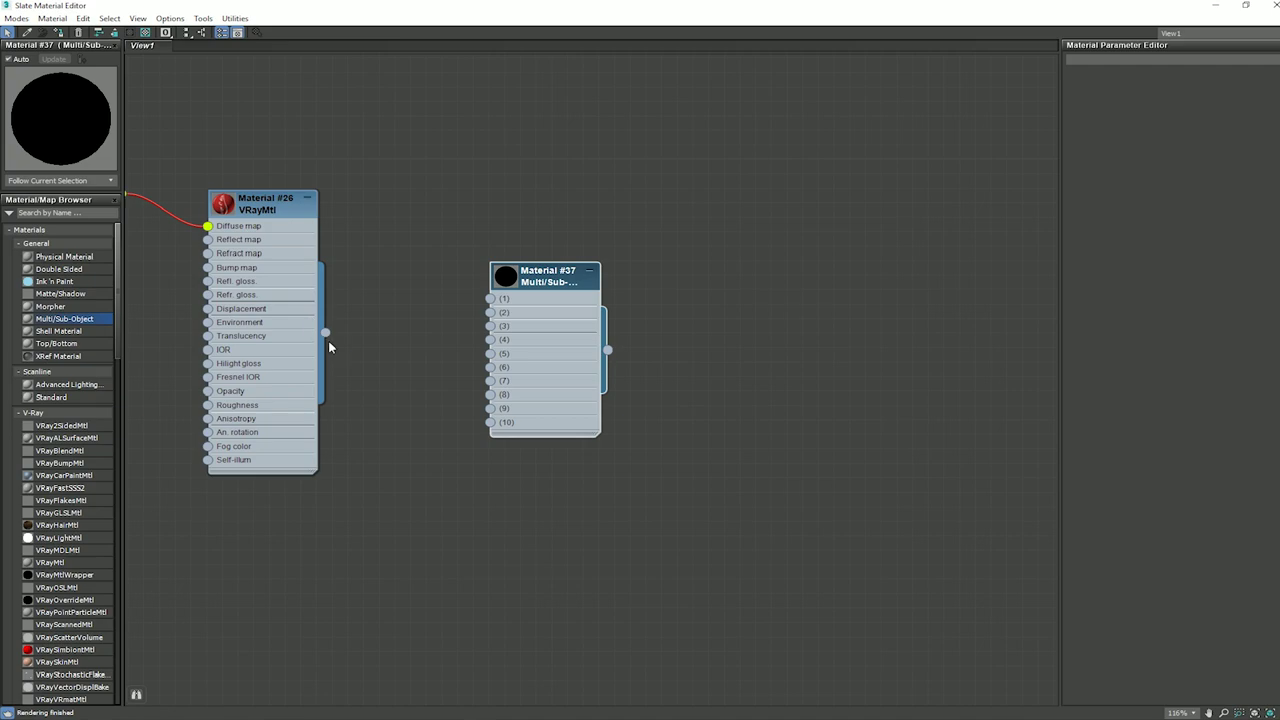
left_click_drag(325, 332, 490, 313)
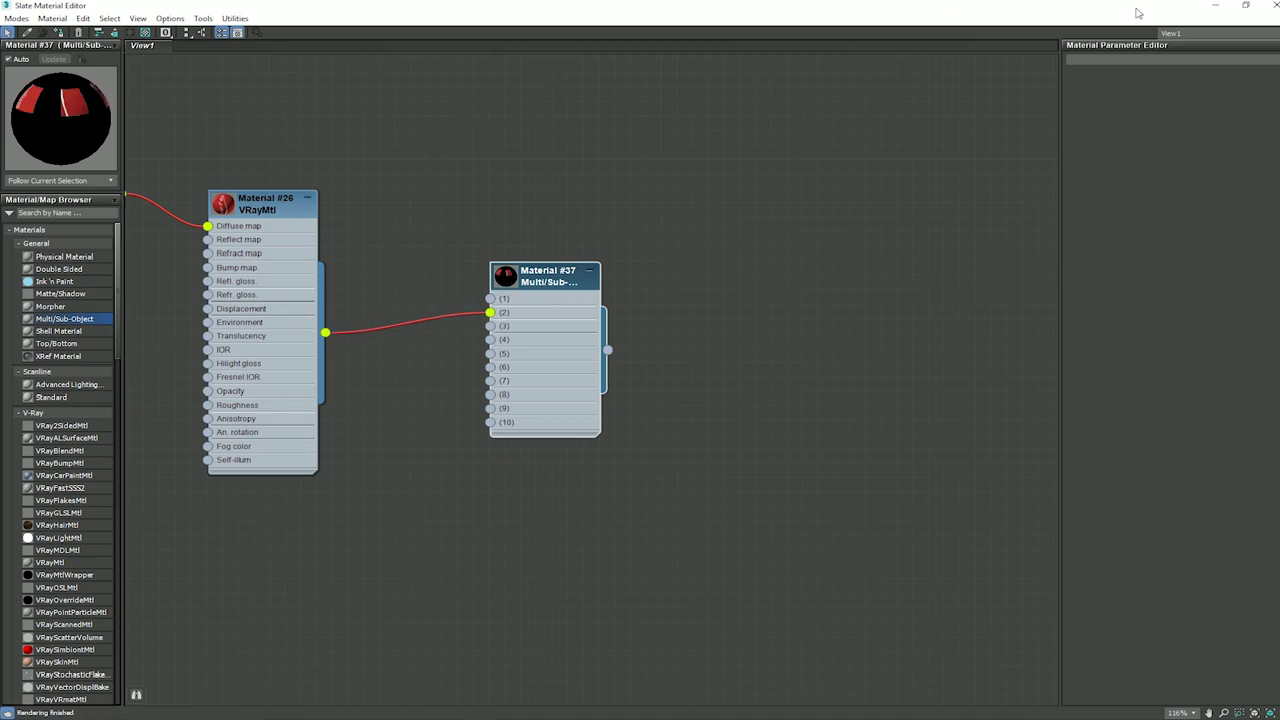
Step: Assign Material #37 to the can cylinder and place the editor beside the can
left_click_drag(1138, 12, 704, 212)
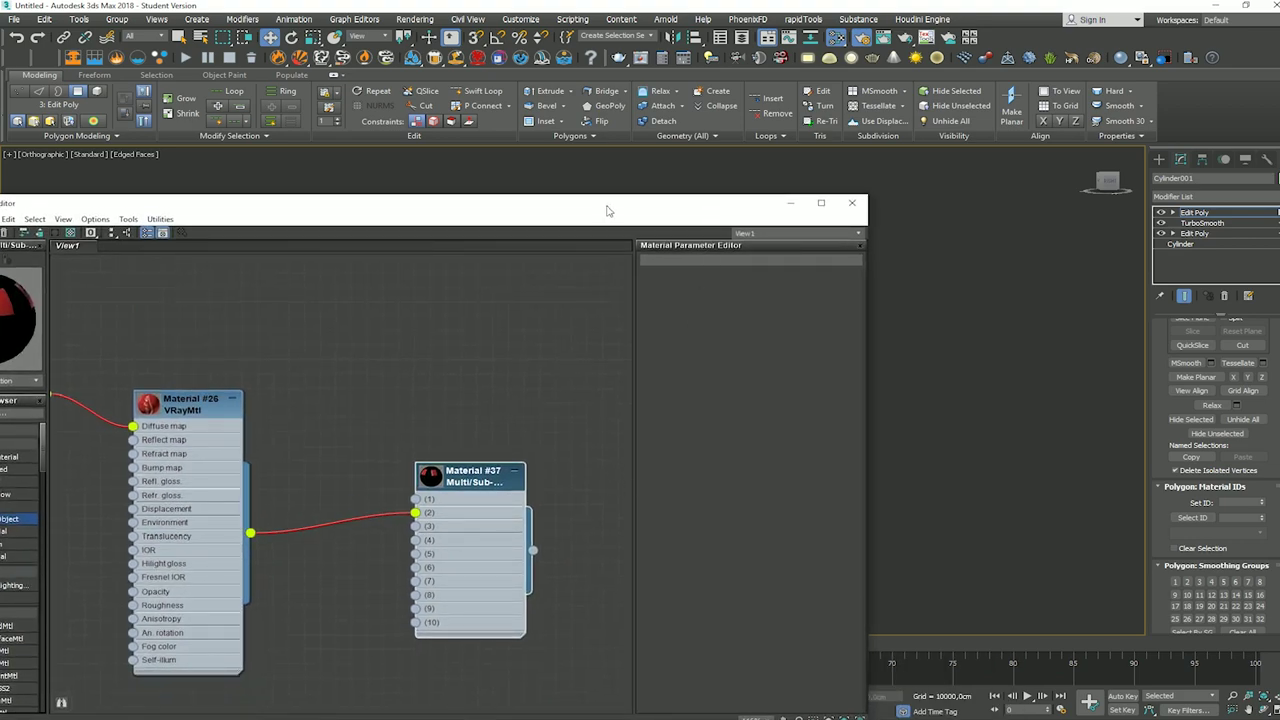
left_click_drag(607, 210, 346, 302)
left_click_drag(279, 613, 460, 245)
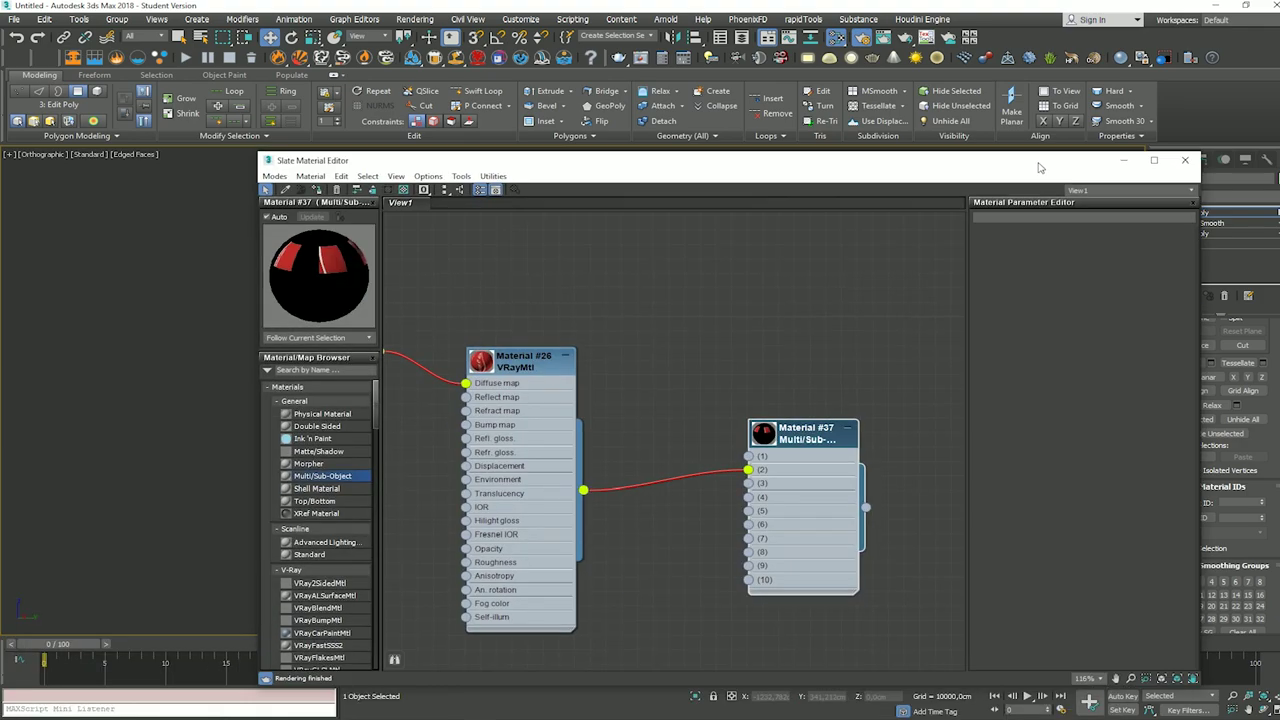
left_click_drag(453, 266, 1040, 162)
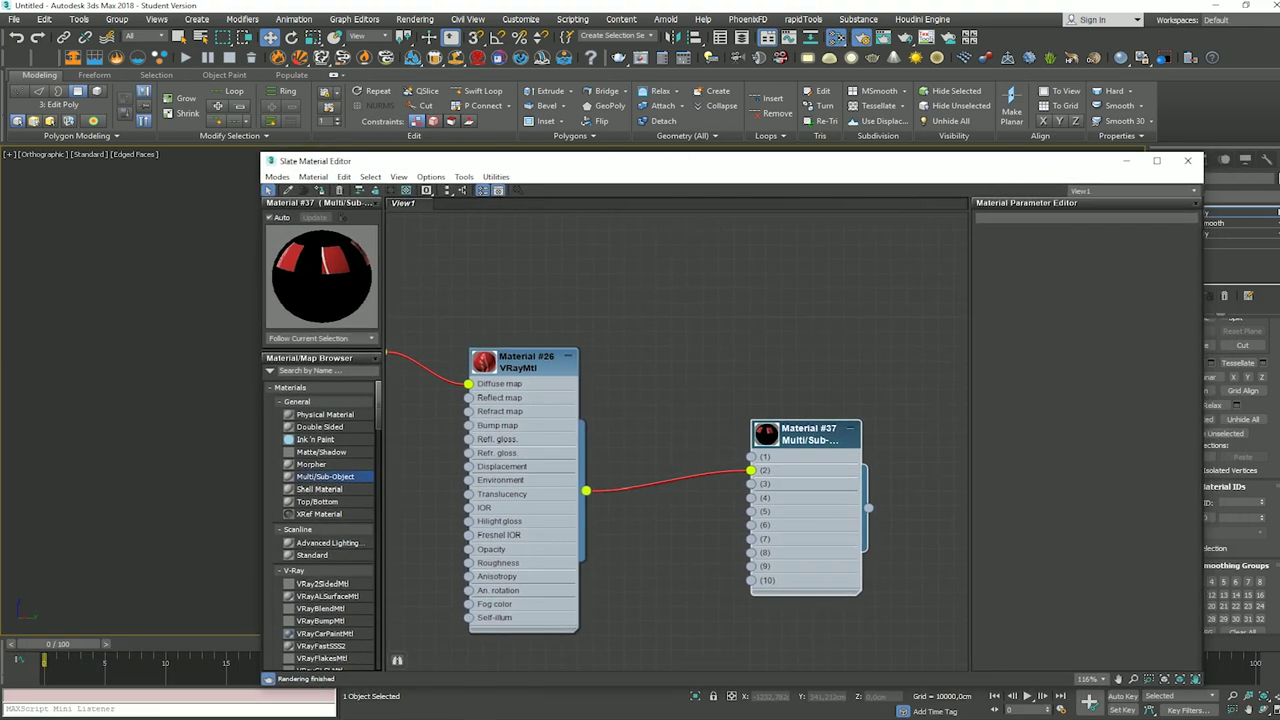
mouse_move(607, 160)
left_mouse_down()
mouse_move(1176, 285)
mouse_move(990, 187)
left_mouse_up()
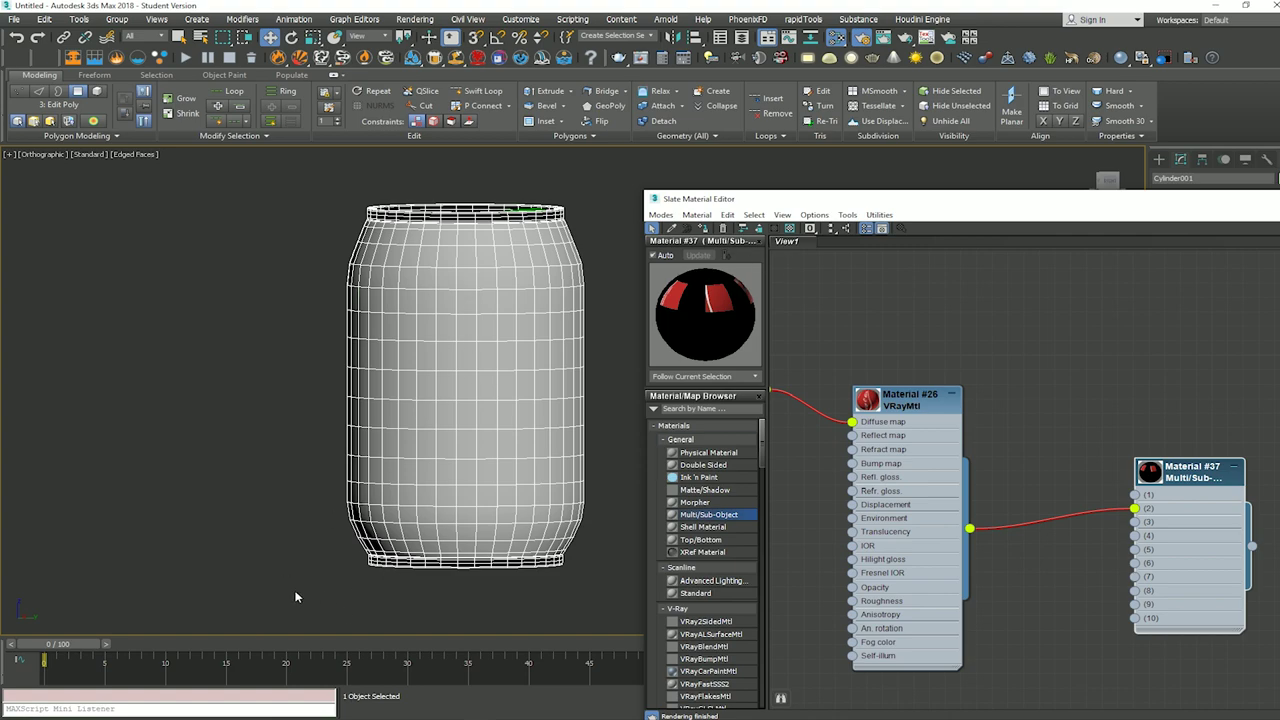
Step: Turn on Show Shaded Material for Material #26 so the can displays the red Coca-Cola label
left_click(1212, 484)
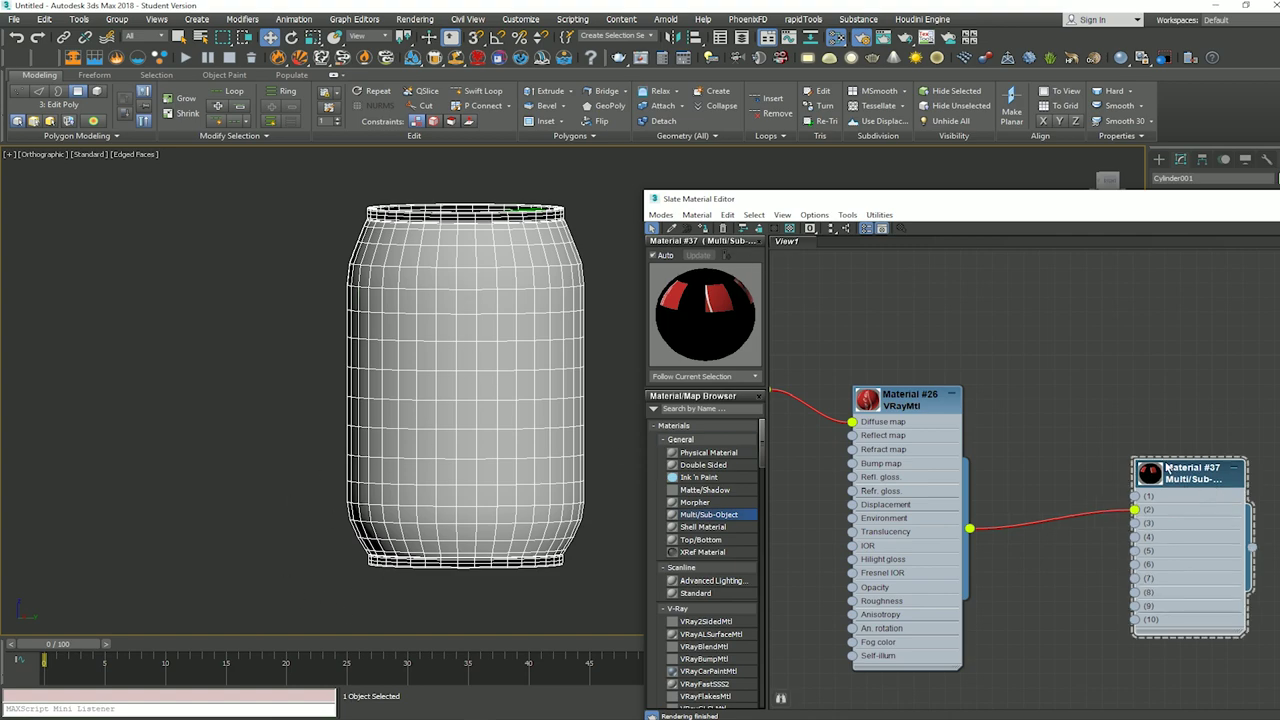
left_click(790, 229)
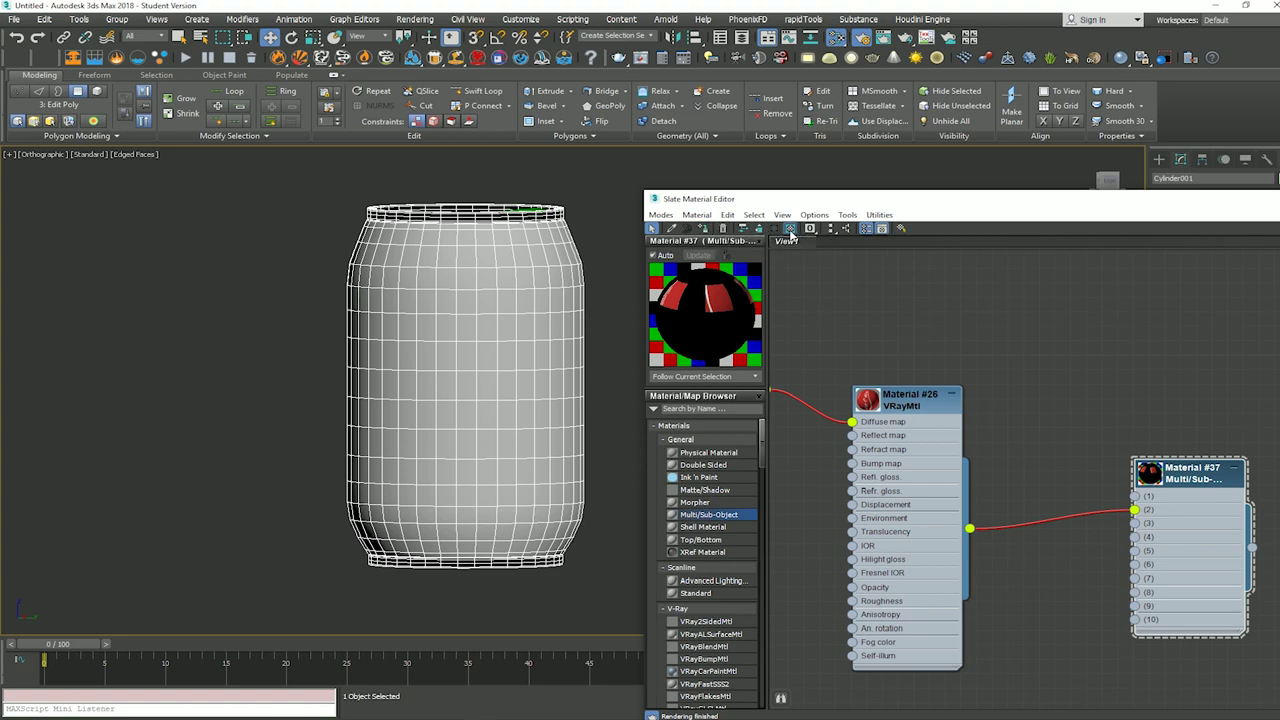
left_click(922, 405)
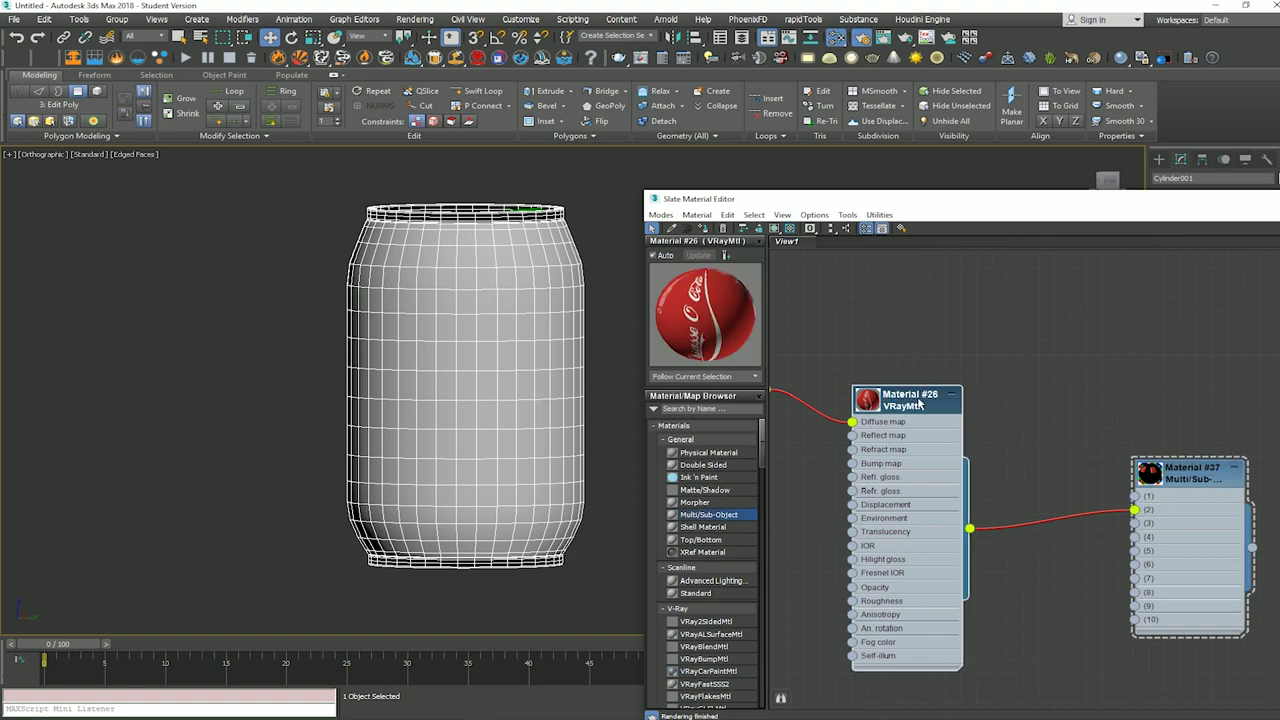
left_click(774, 230)
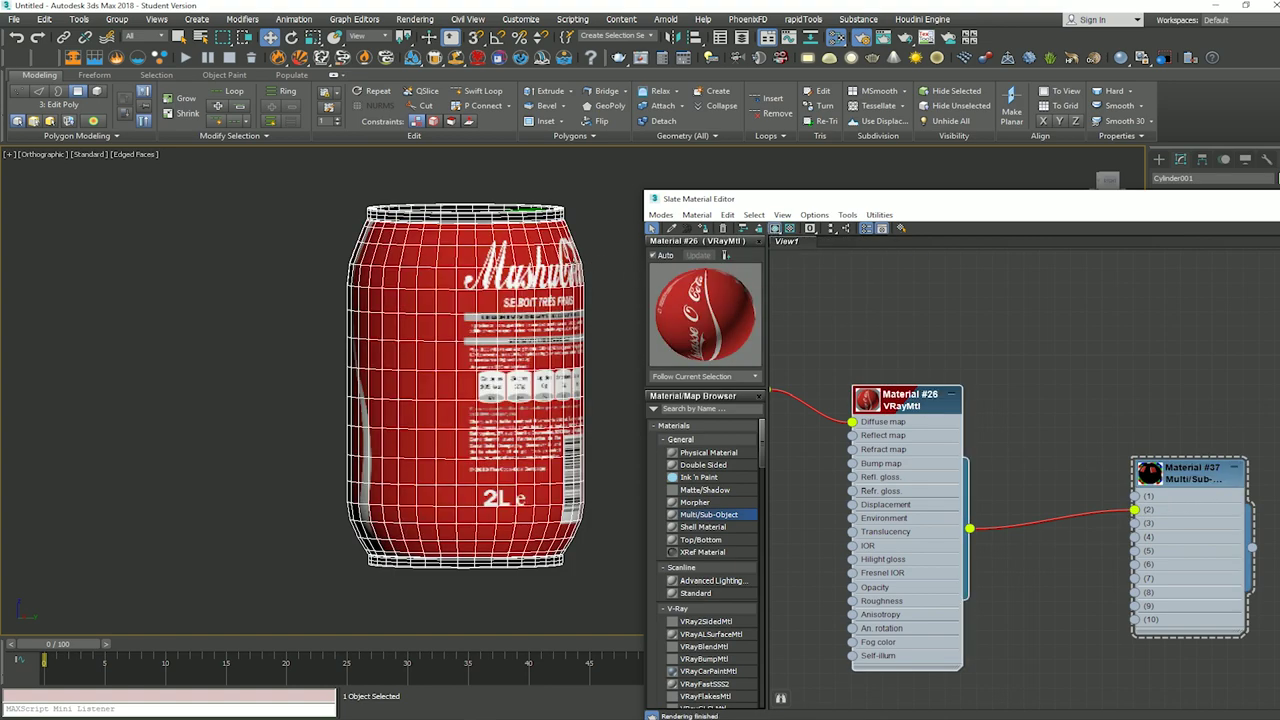
middle_click_drag(355, 305, 560, 330, "alt")
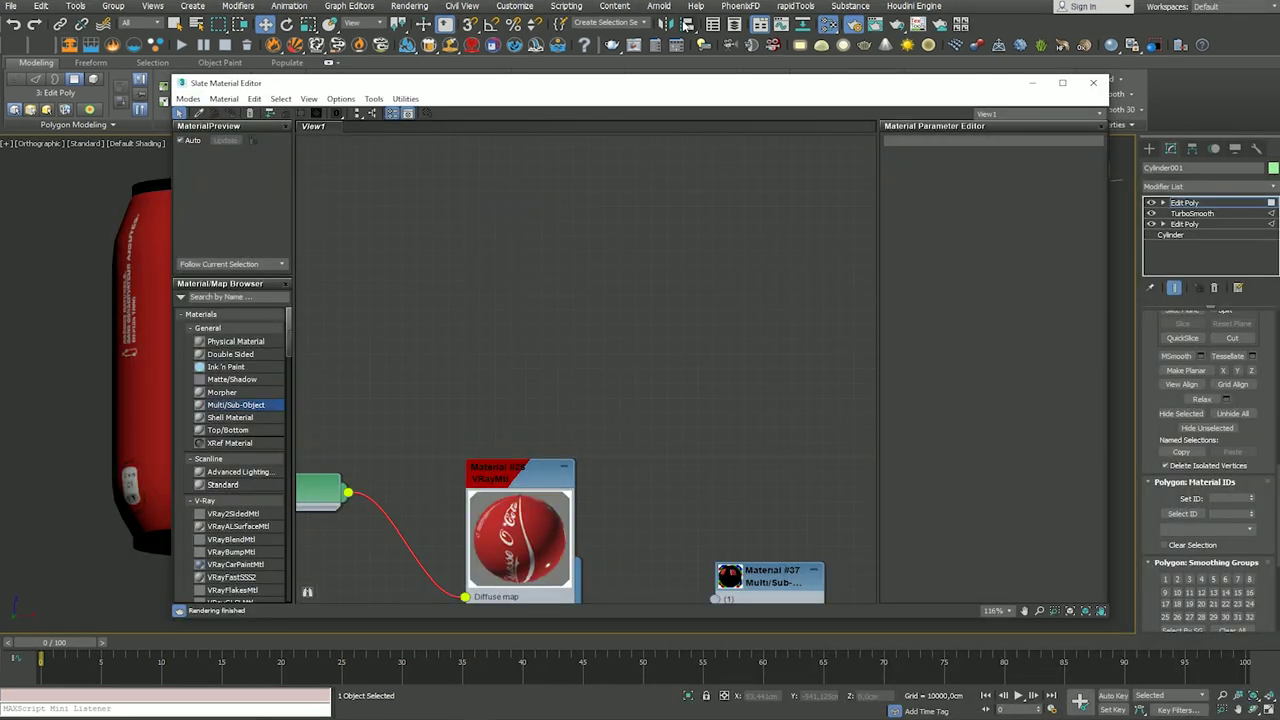
Step: Create a VRayMtl, Material #39, wired into Multi/Sub slot 1 and open its parameters
middle_click_drag(702, 548, 698, 452)
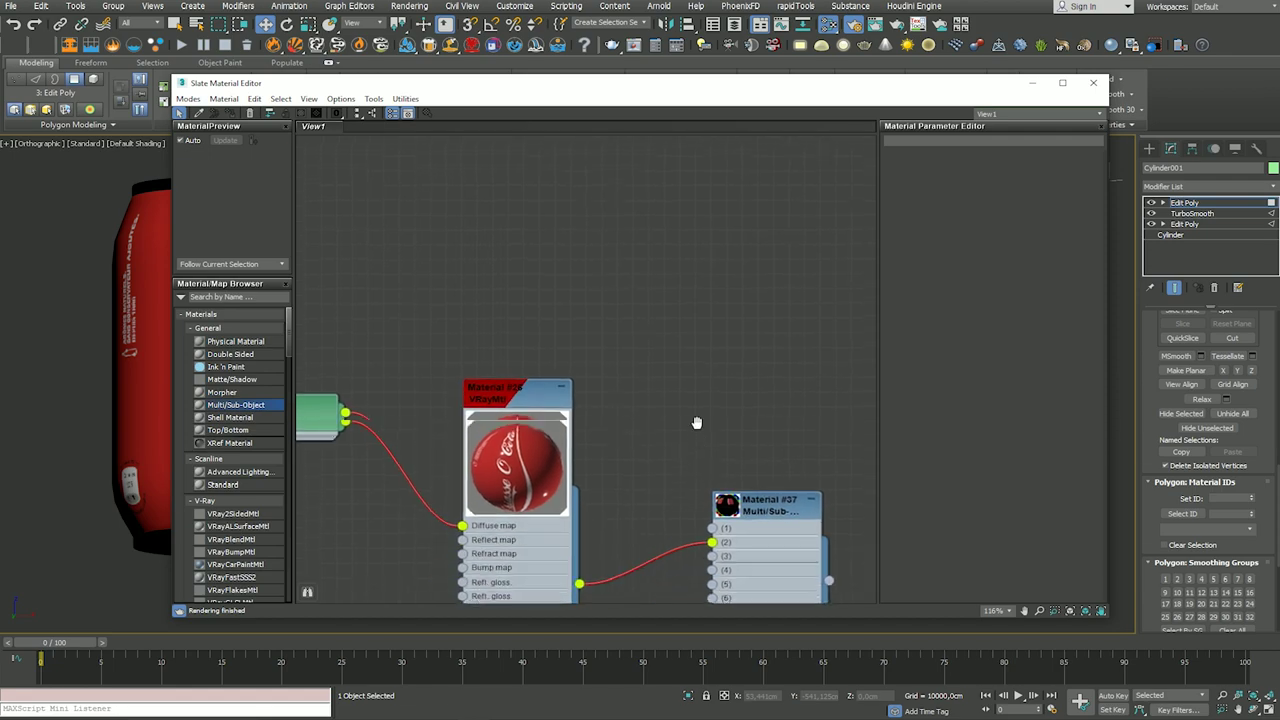
left_click_drag(710, 502, 577, 244)
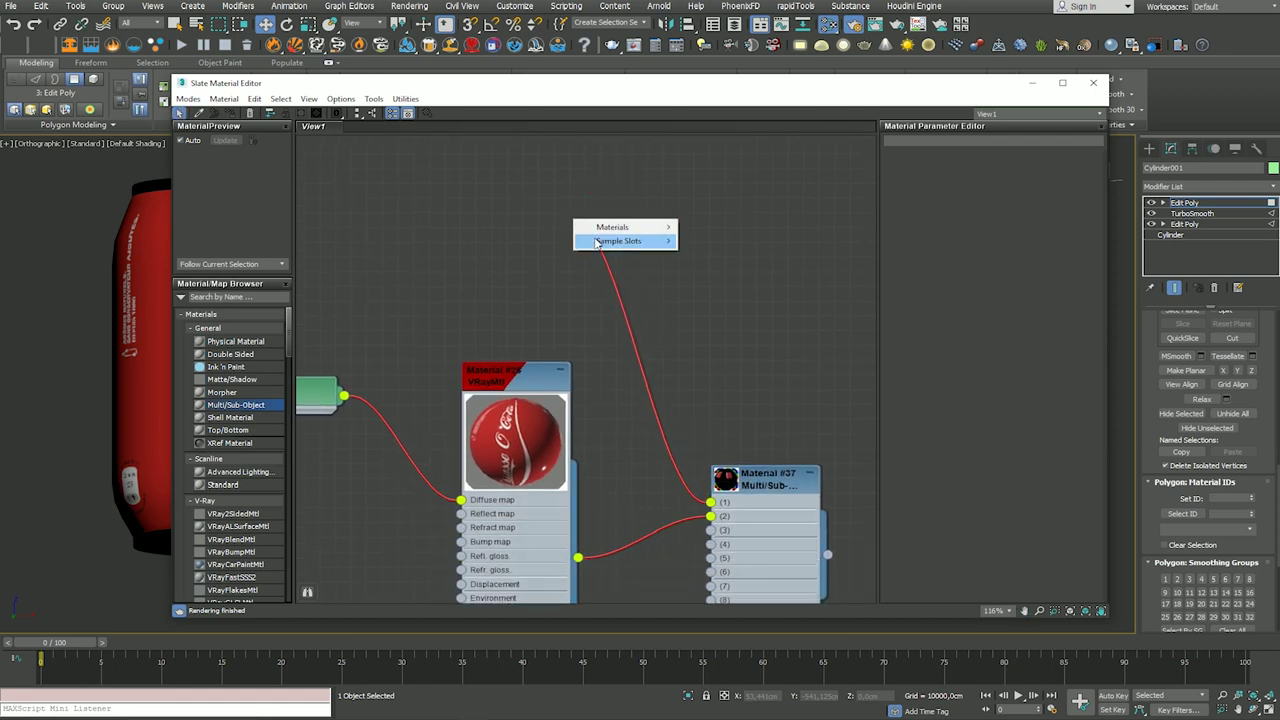
mouse_move(713, 255)
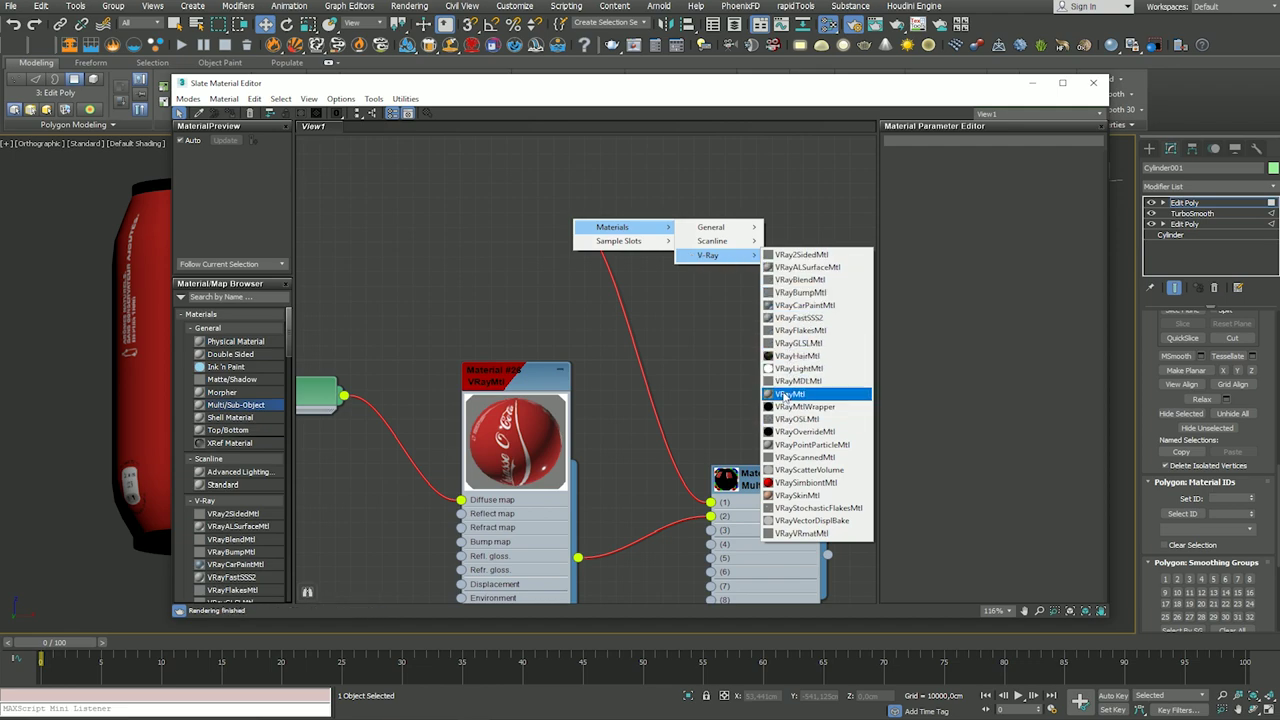
left_click(784, 394)
left_click_drag(619, 278, 713, 175)
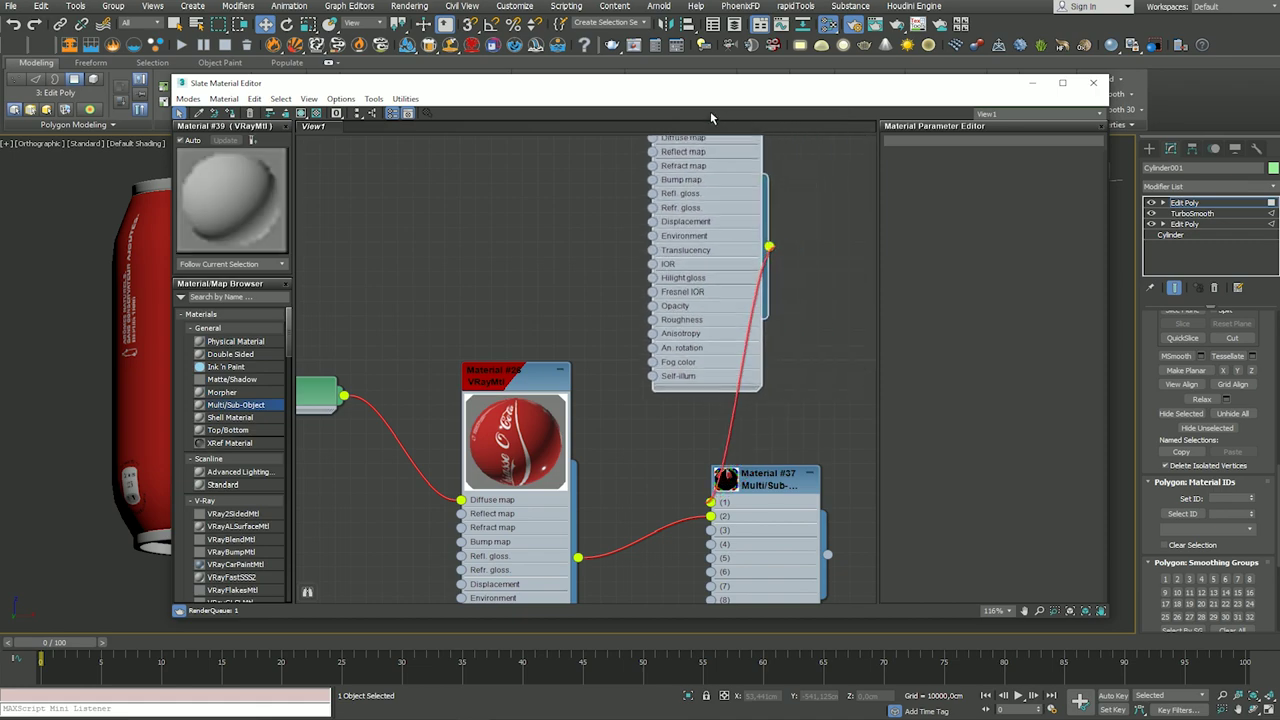
middle_click_drag(713, 215, 648, 271)
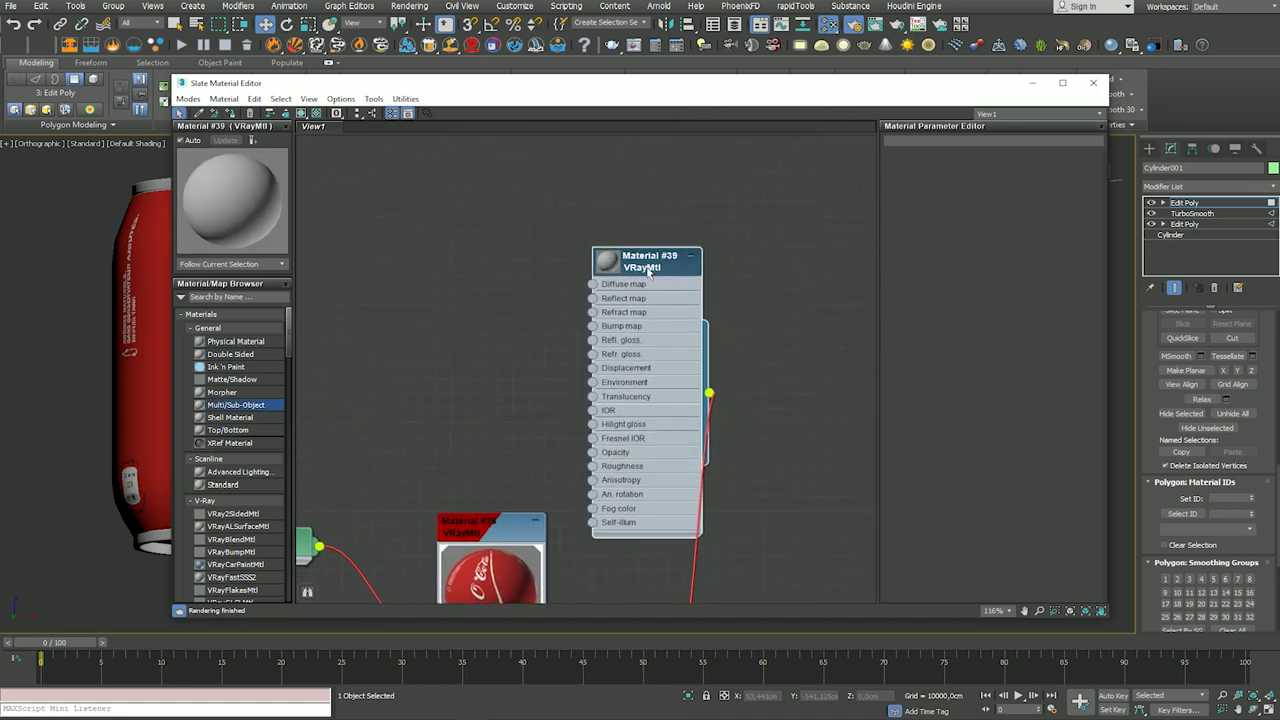
double_click(650, 268)
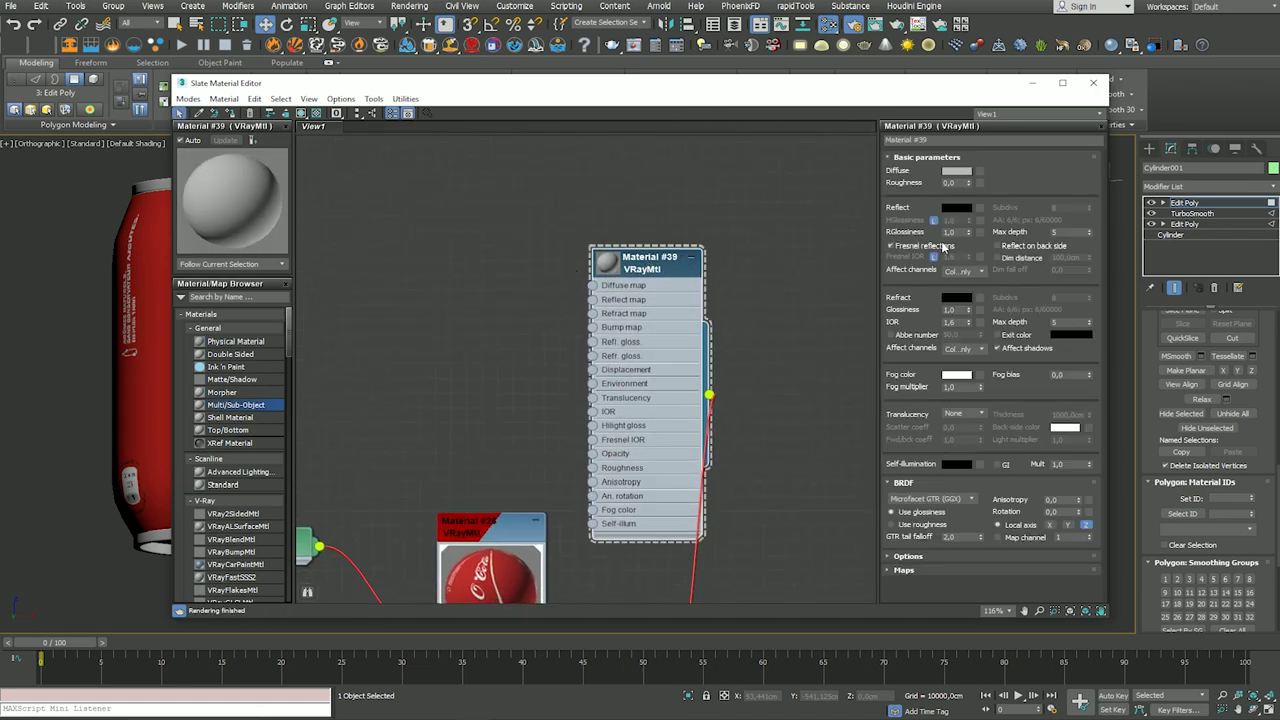
Step: Set Material #39's Diffuse colour to black and Reflect colour to 240 grey
left_click(948, 172)
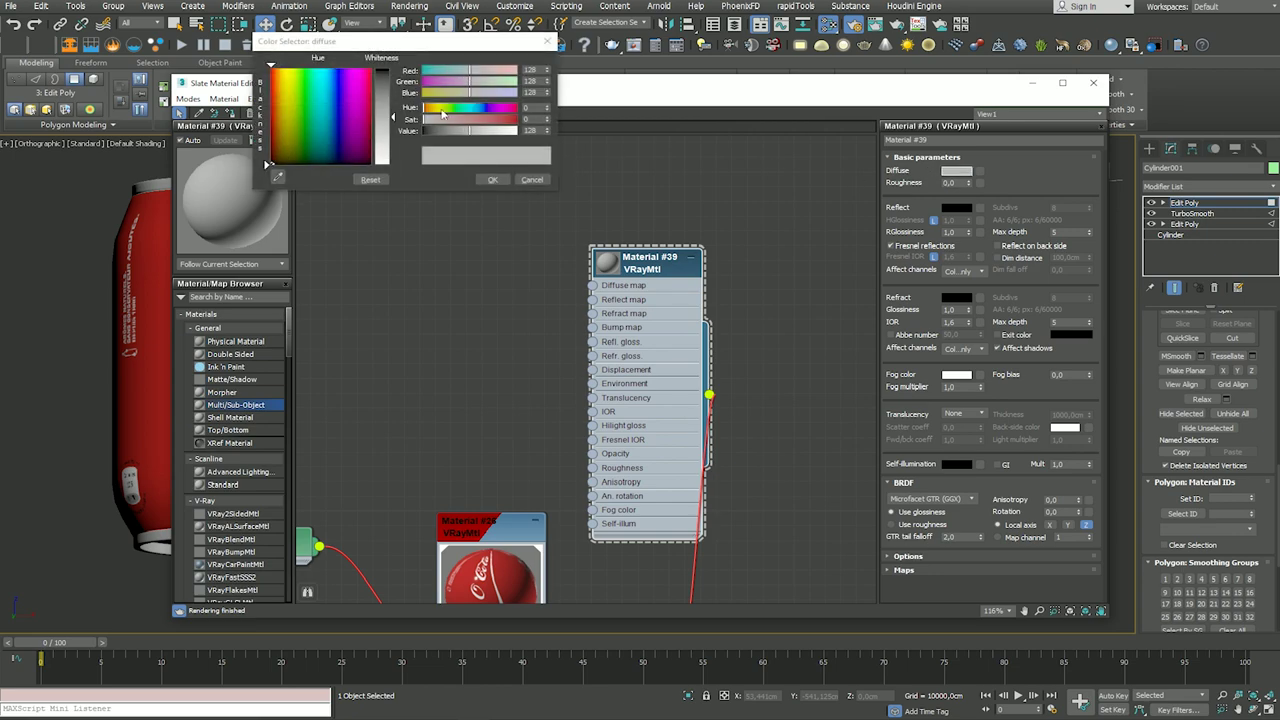
left_click_drag(459, 138, 424, 131)
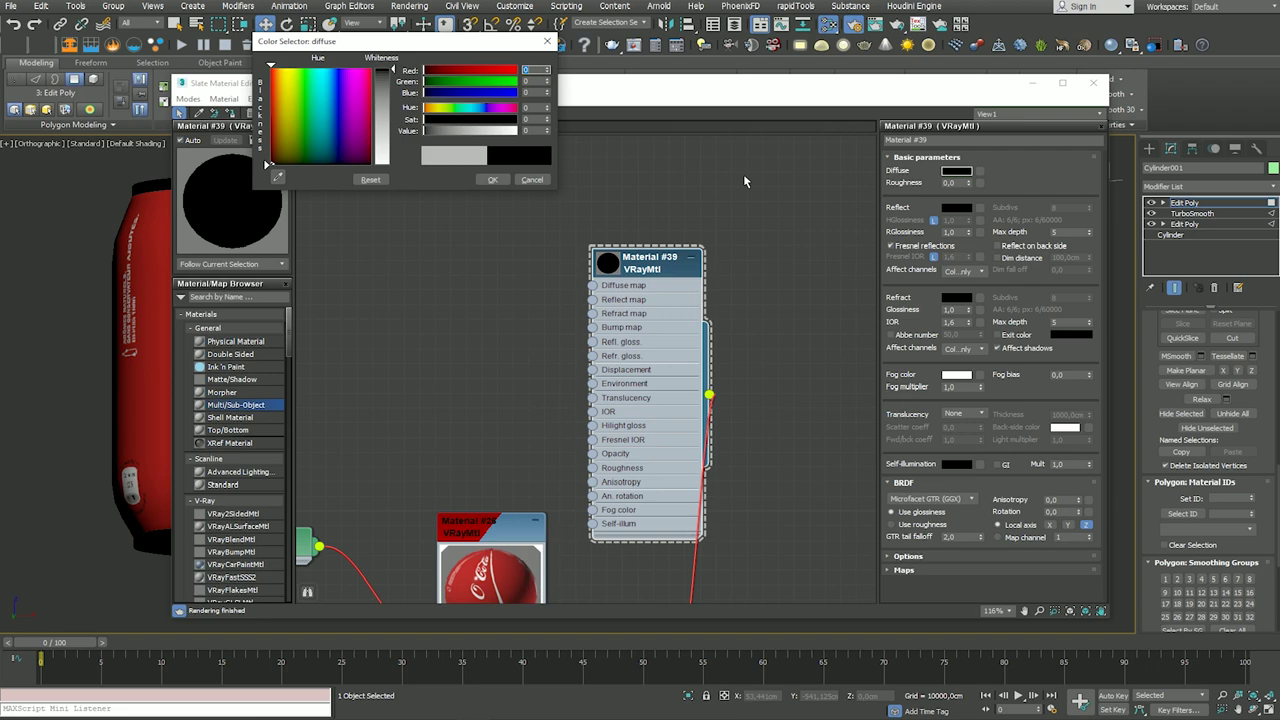
left_click(492, 179)
left_click(962, 209)
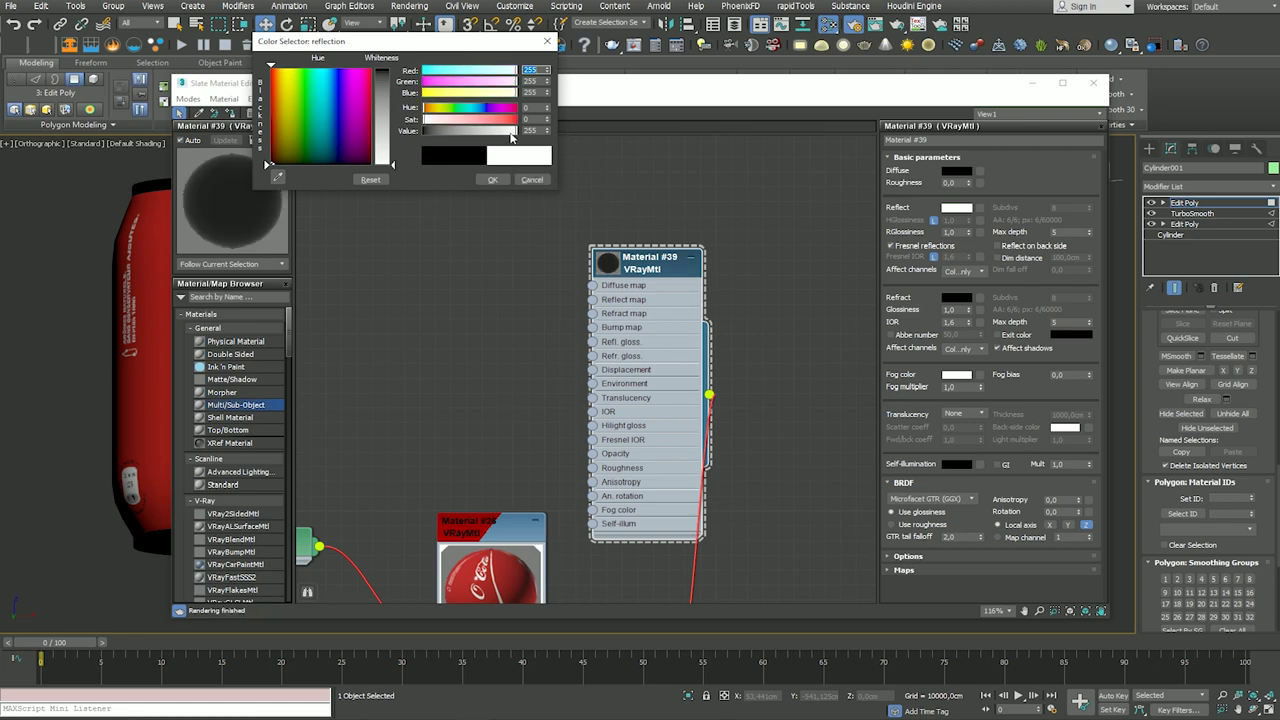
left_click_drag(511, 137, 507, 133)
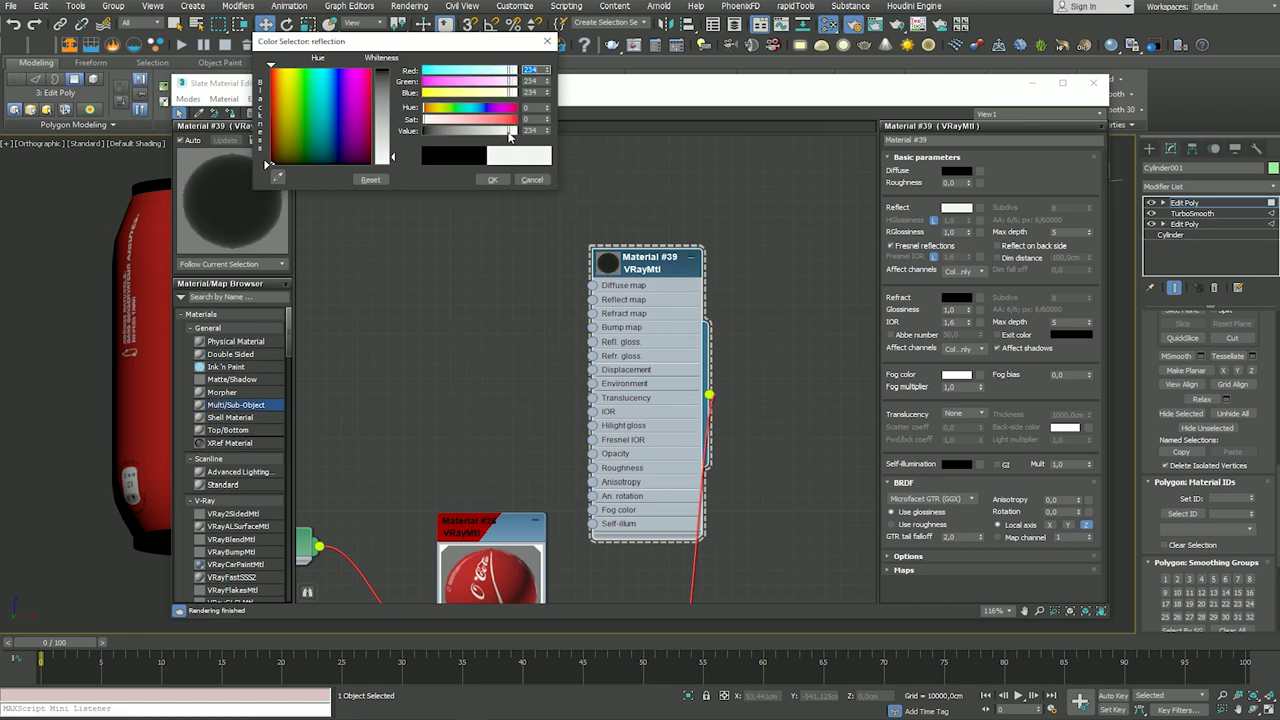
left_click(491, 181)
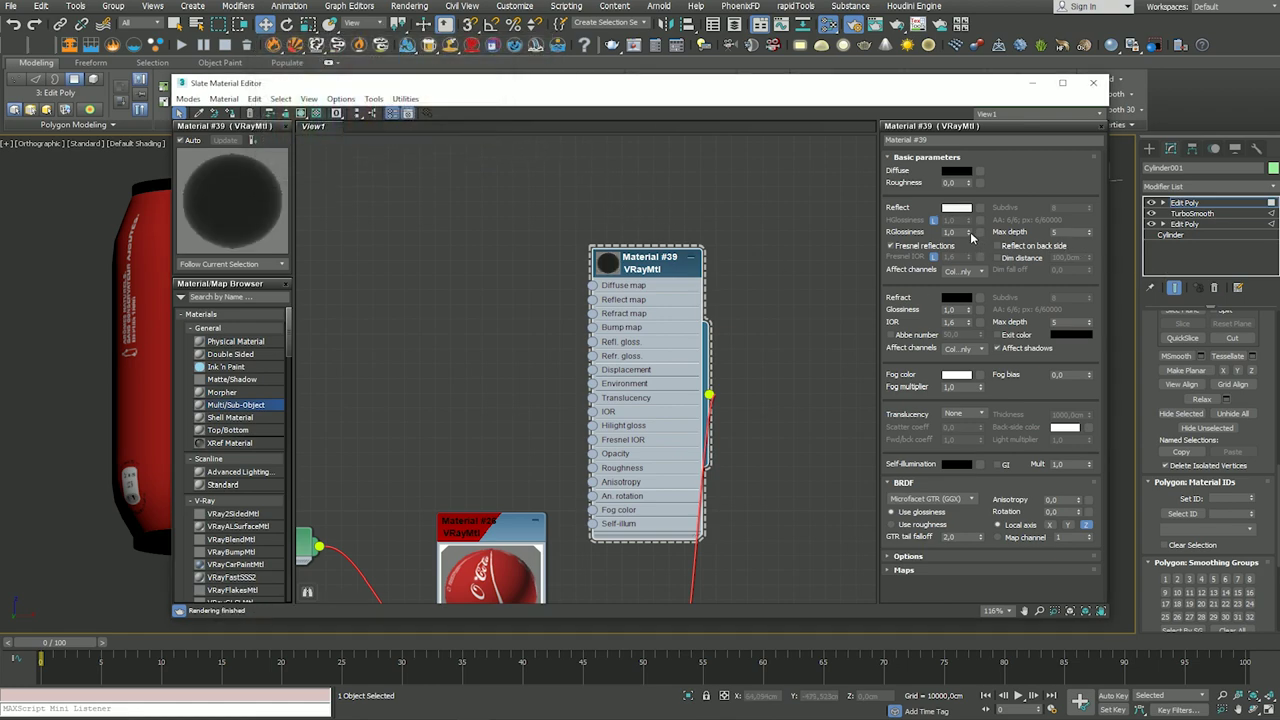
Step: Set reflection glossiness to 0,61, unlock Fresnel IOR and set it to 35,4
double_click(950, 232)
type("0,85")
key("Return")
left_click_drag(969, 234, 967, 243)
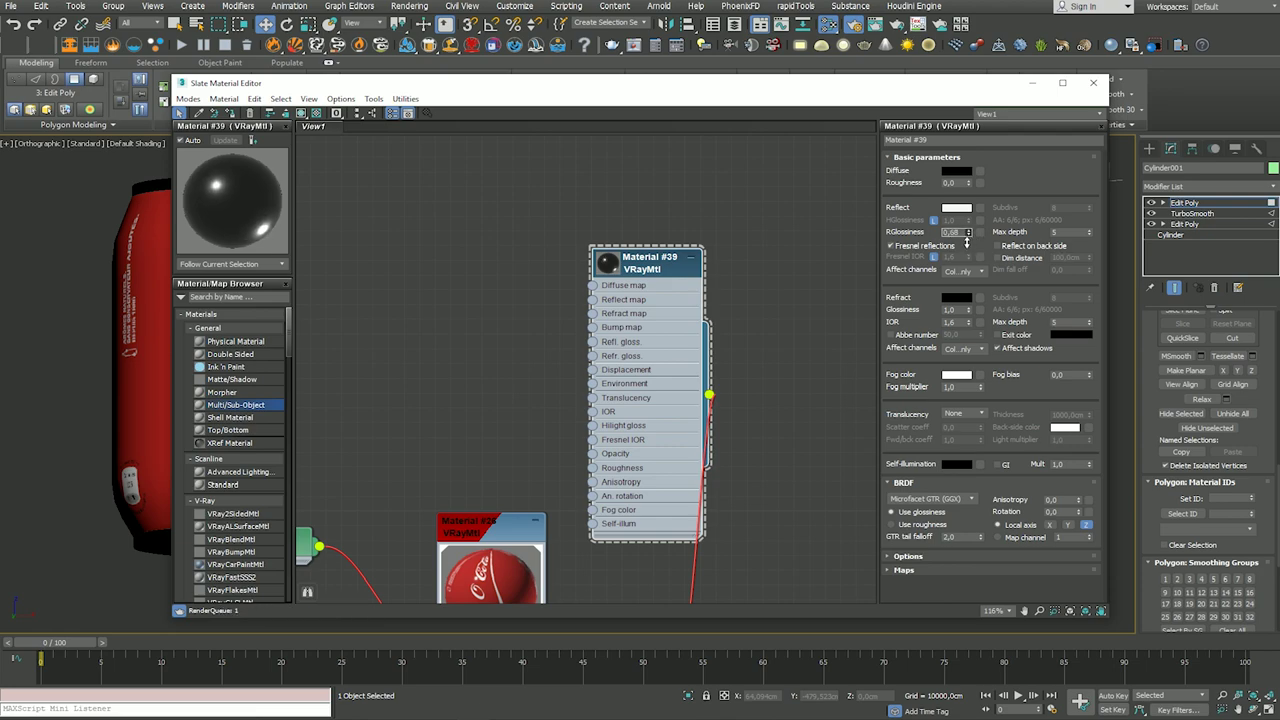
left_click_drag(967, 243, 963, 271)
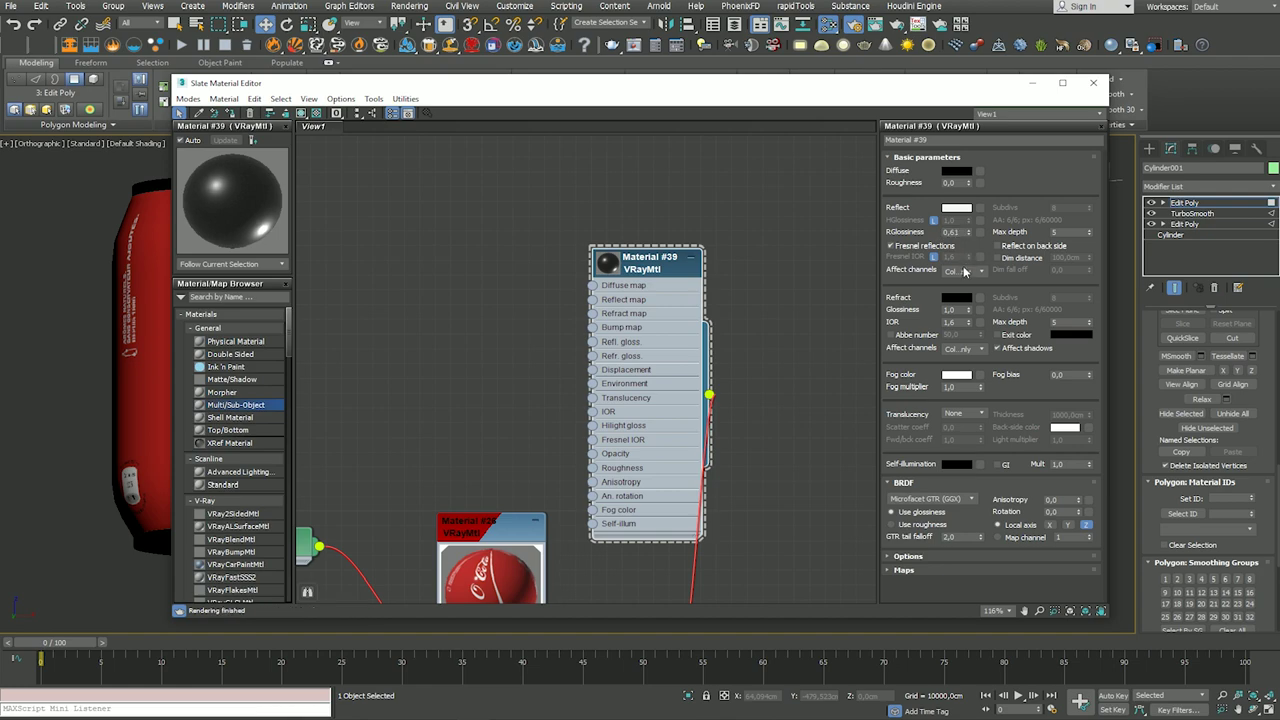
left_click(933, 257)
left_click_drag(969, 257, 962, 136)
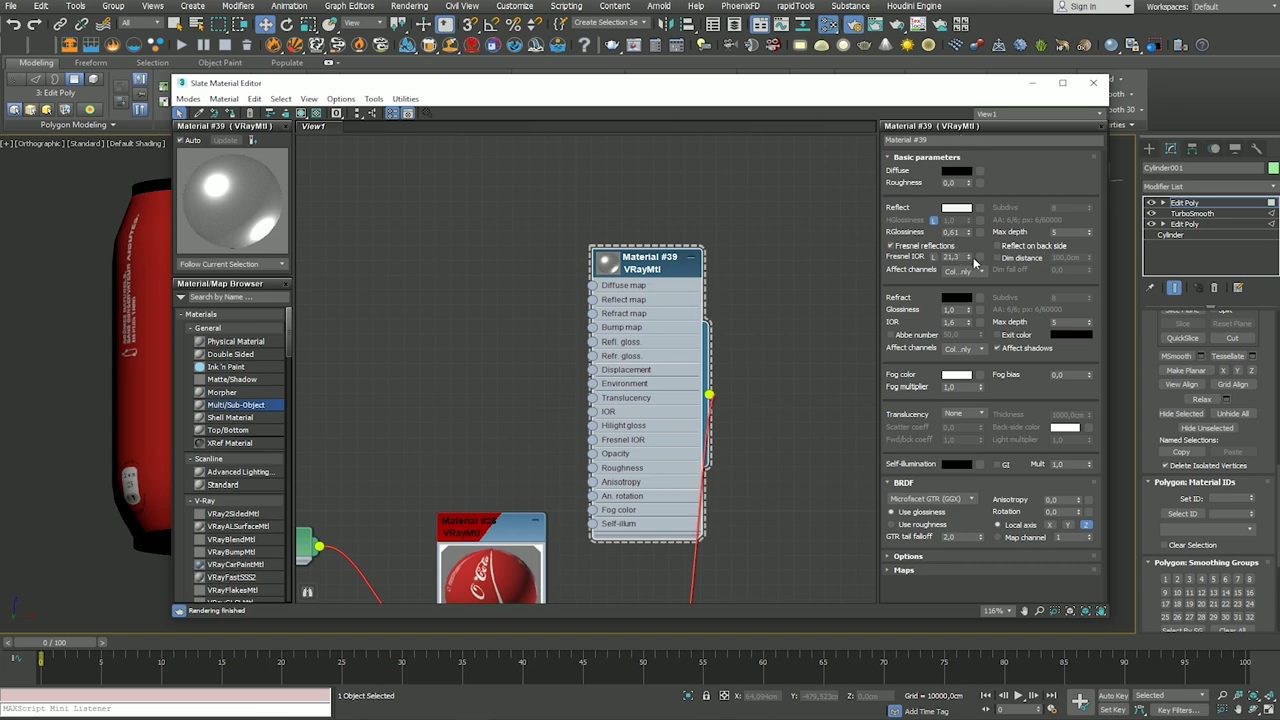
left_click_drag(969, 257, 963, 172)
middle_click_drag(738, 237, 675, 147)
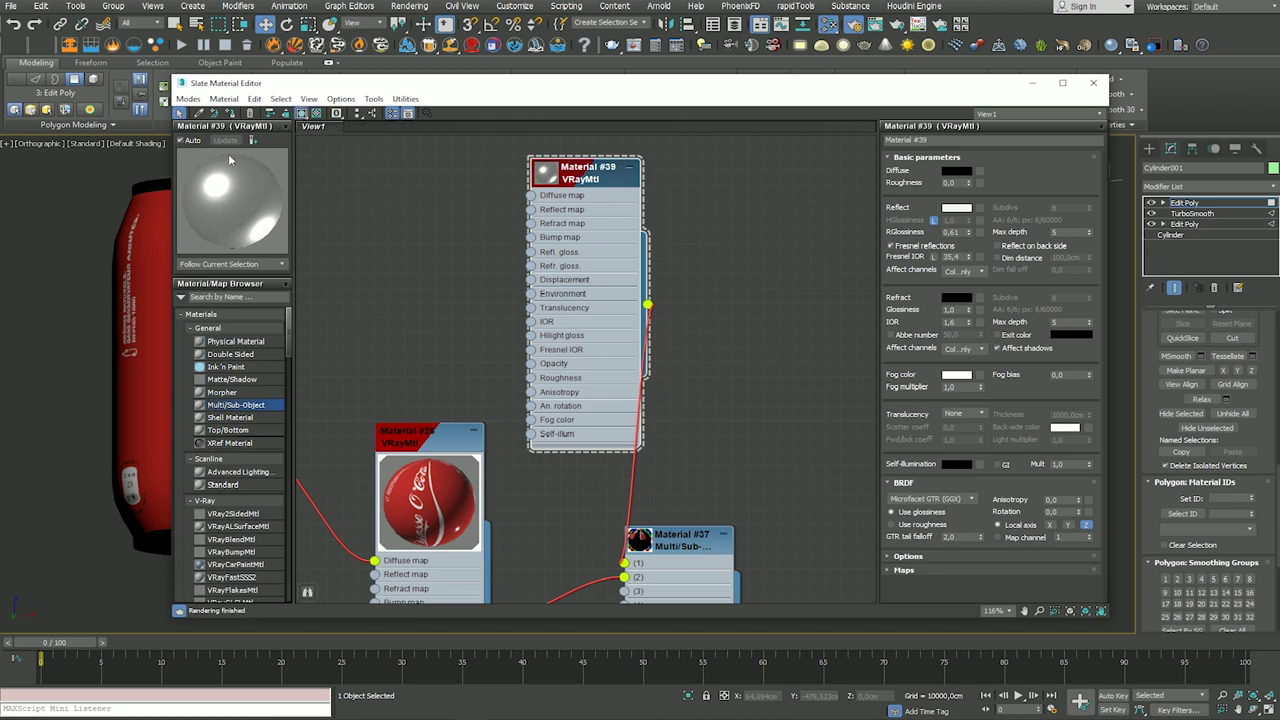
Step: Reapply the Multi/Sub material Material #37 to the can and inspect its top
scroll(373, 193, "down", 2)
middle_click_drag(375, 200, 407, 183)
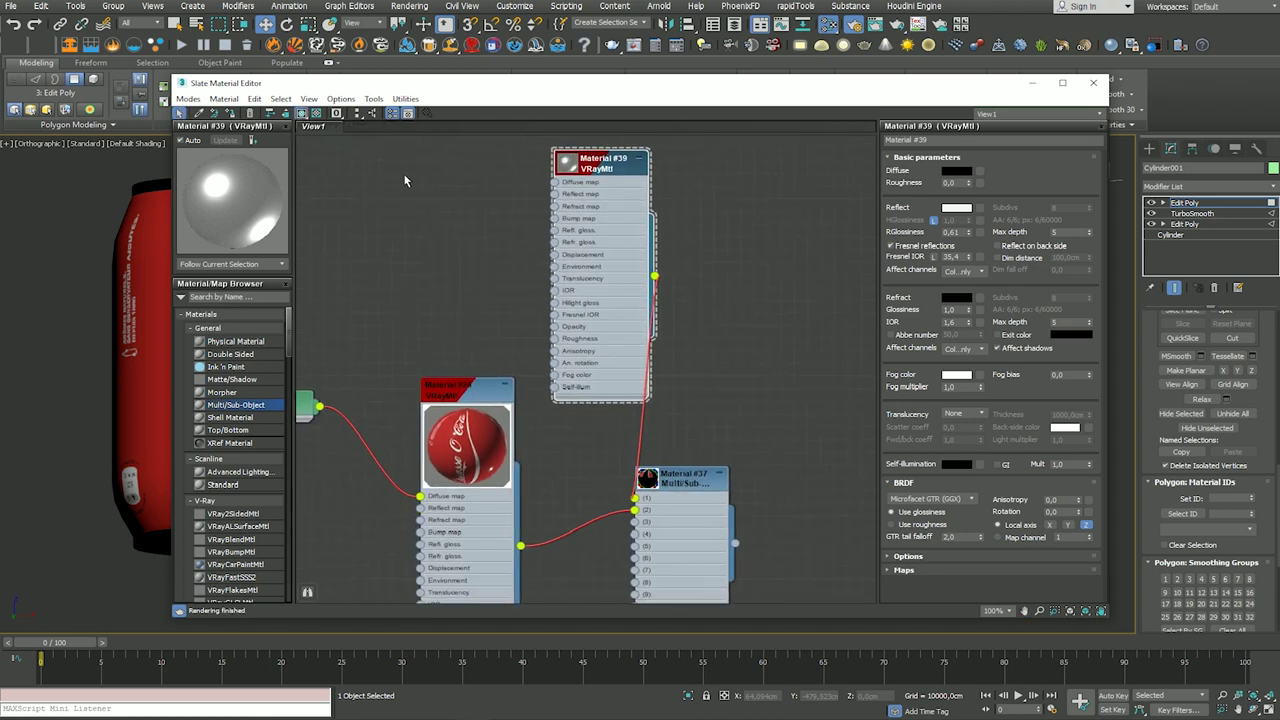
mouse_move(541, 340)
middle_mouse_down()
mouse_move(517, 277)
mouse_move(462, 294)
middle_mouse_up()
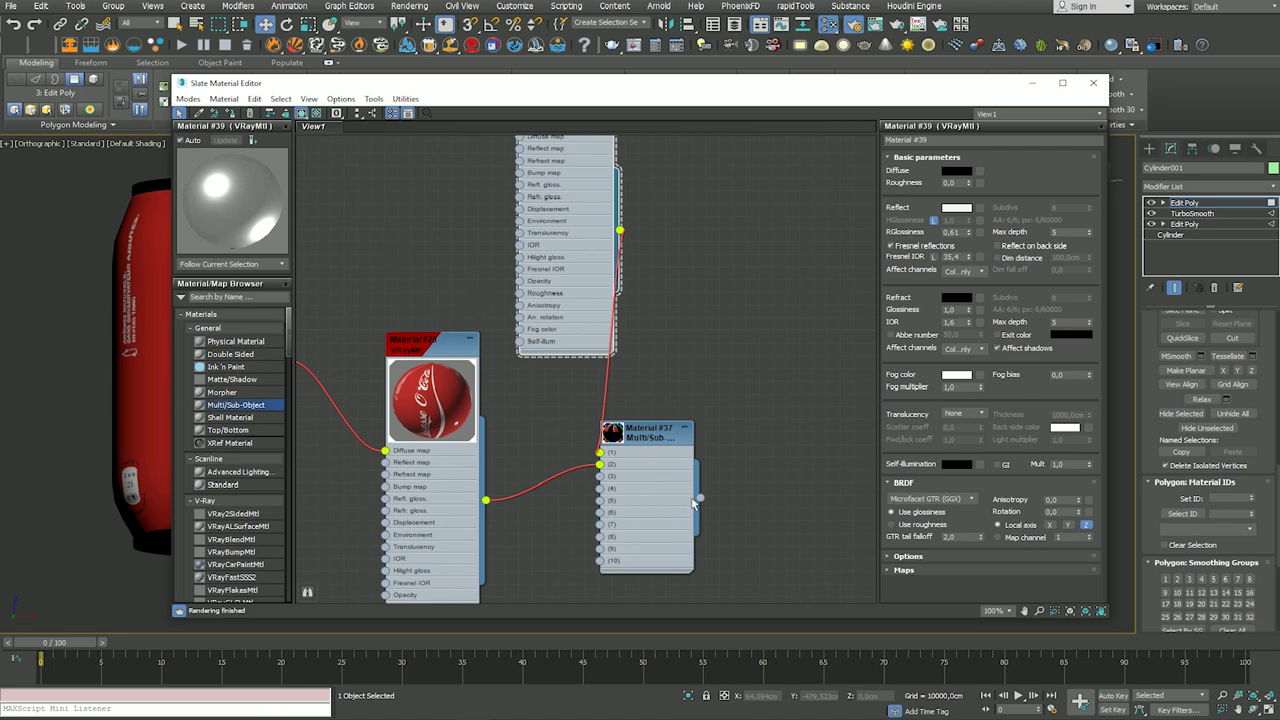
left_click_drag(698, 498, 137, 188)
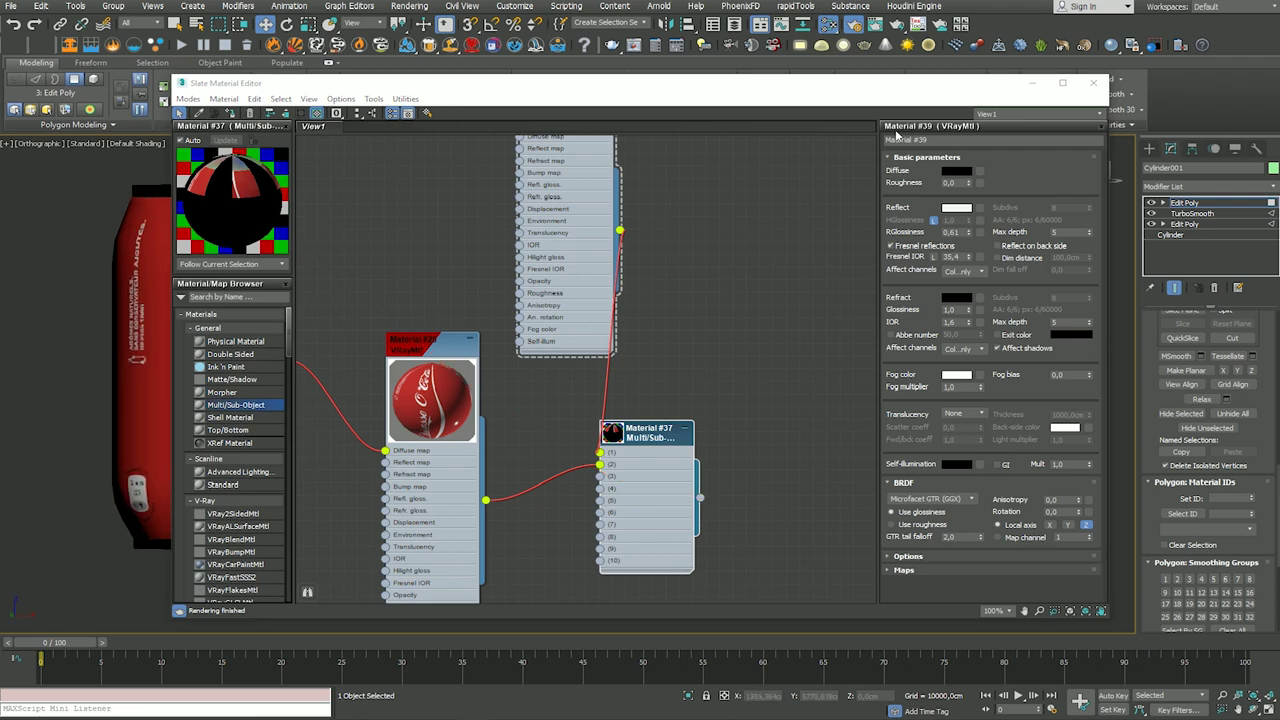
left_click(1093, 82)
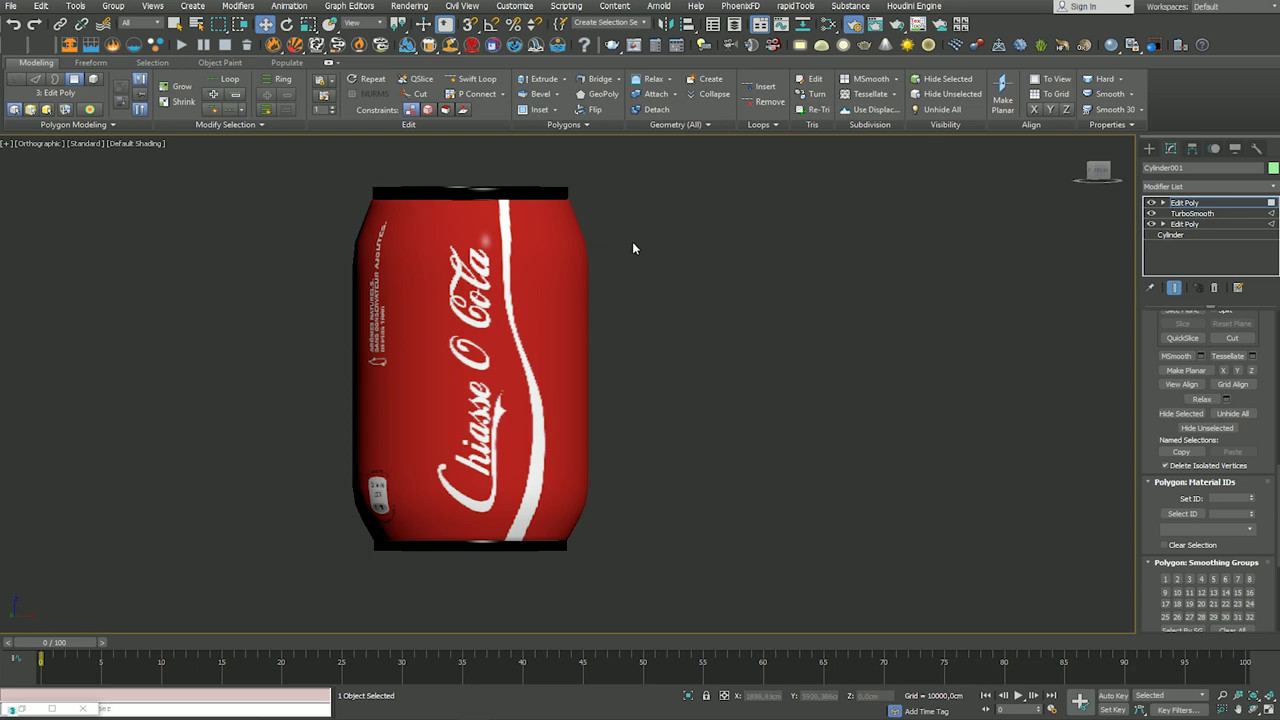
middle_click_drag(633, 248, 500, 217, "alt")
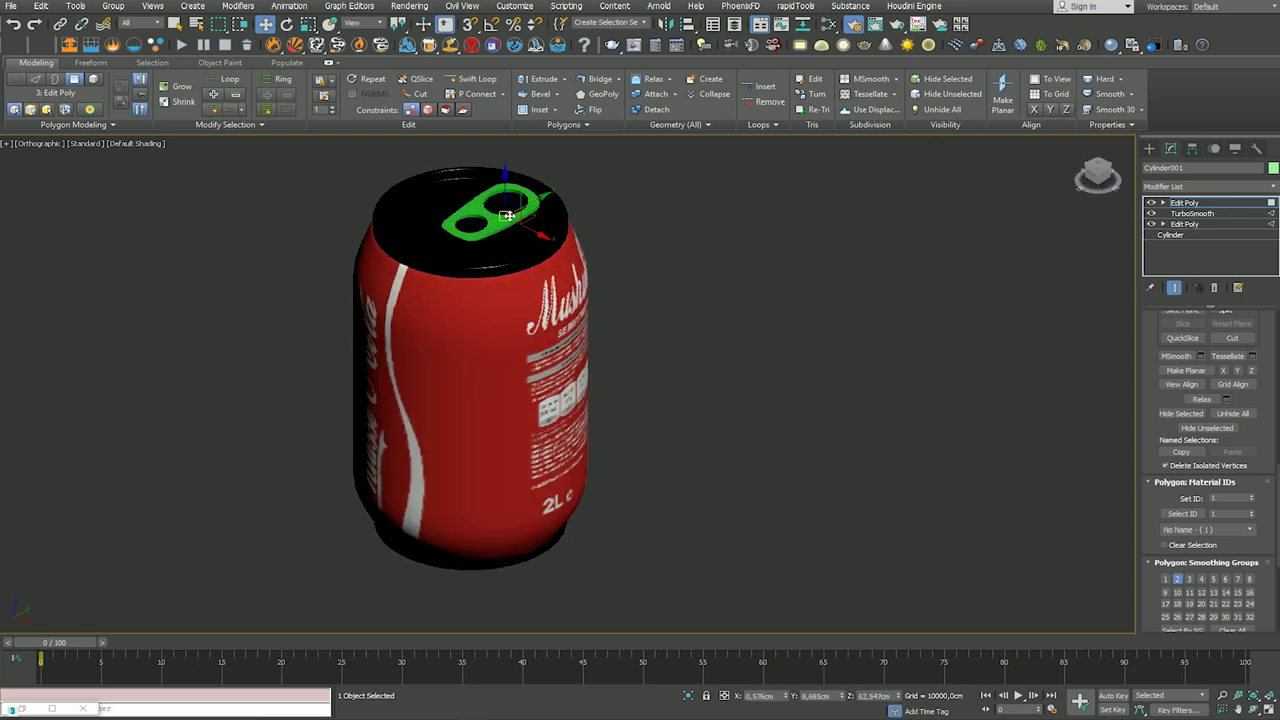
Step: Assign Material #39 to the can's pull-tab in the viewport
left_click(828, 24)
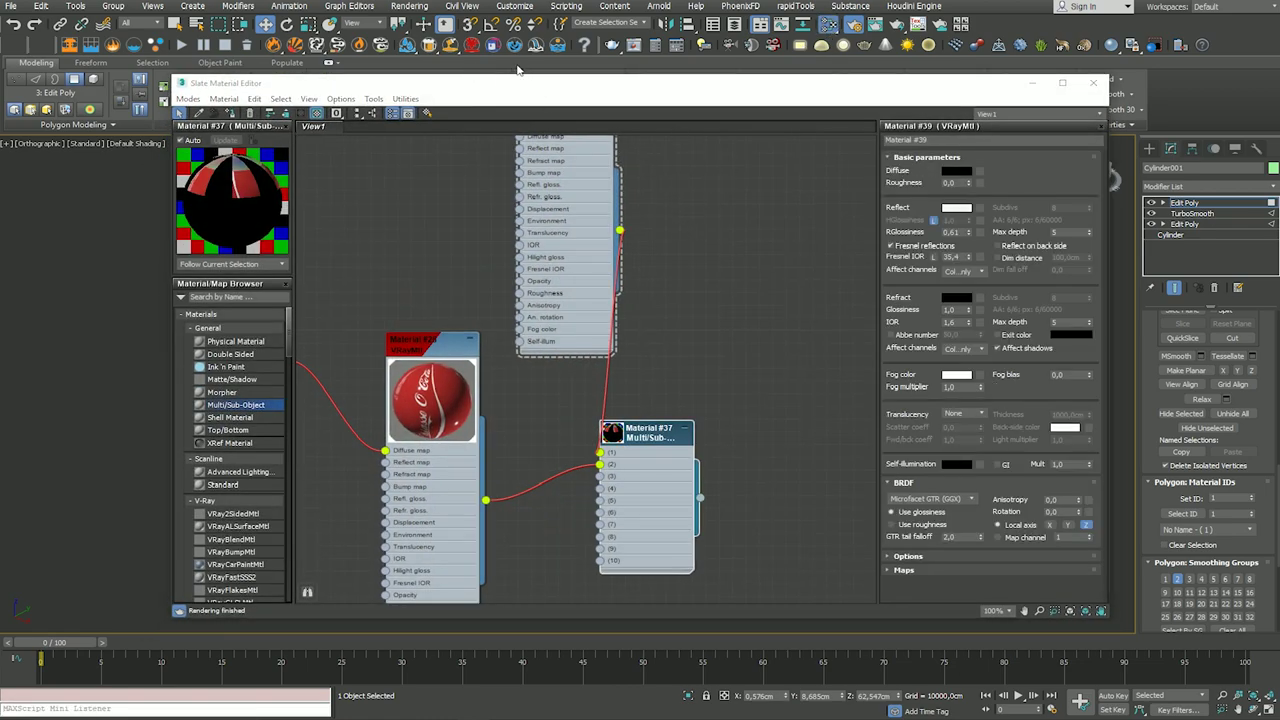
middle_click_drag(534, 155, 614, 230)
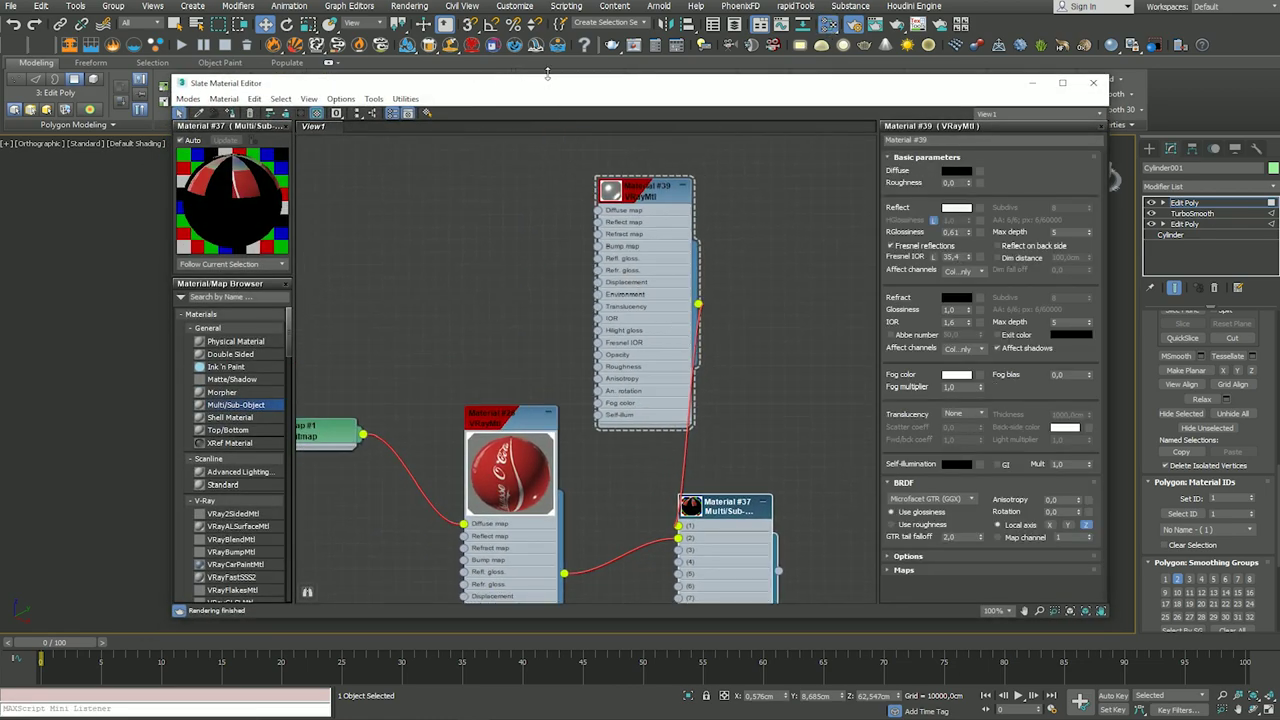
left_click_drag(690, 88, 1065, 135)
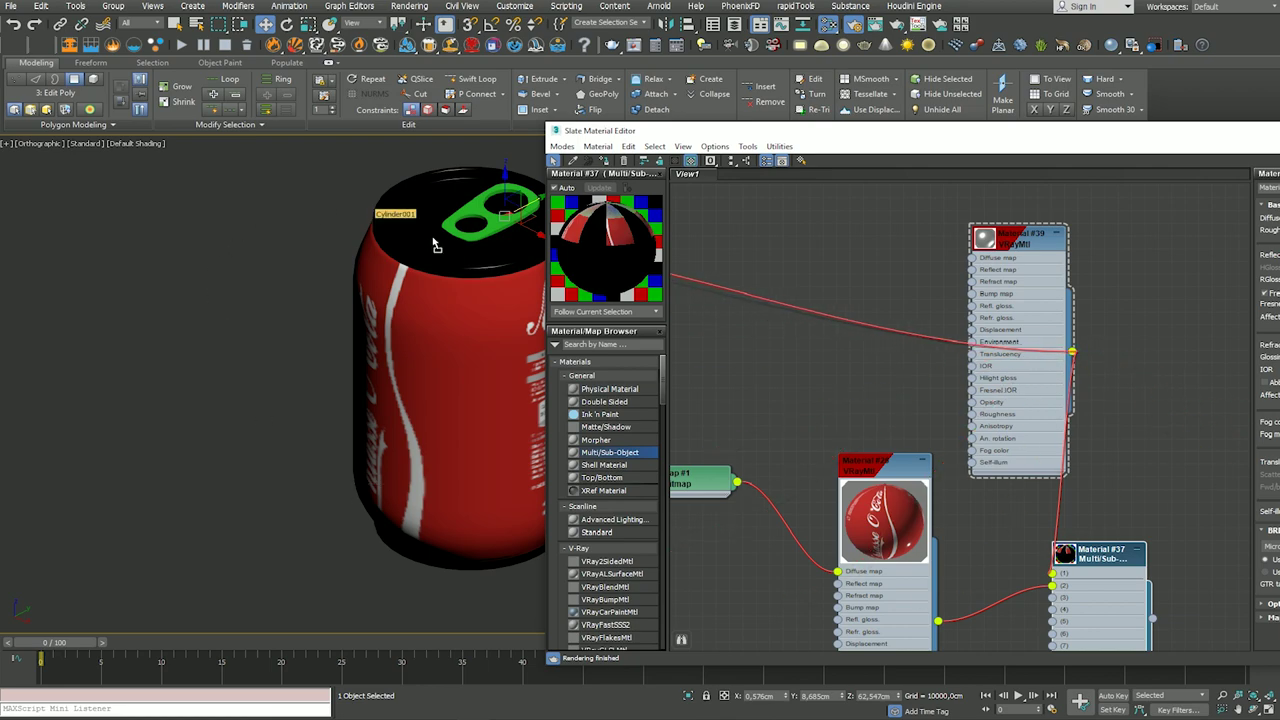
left_click_drag(1072, 355, 503, 220)
mouse_move(503, 220)
middle_mouse_down("alt")
mouse_move(371, 263)
mouse_move(393, 219)
middle_mouse_up("alt")
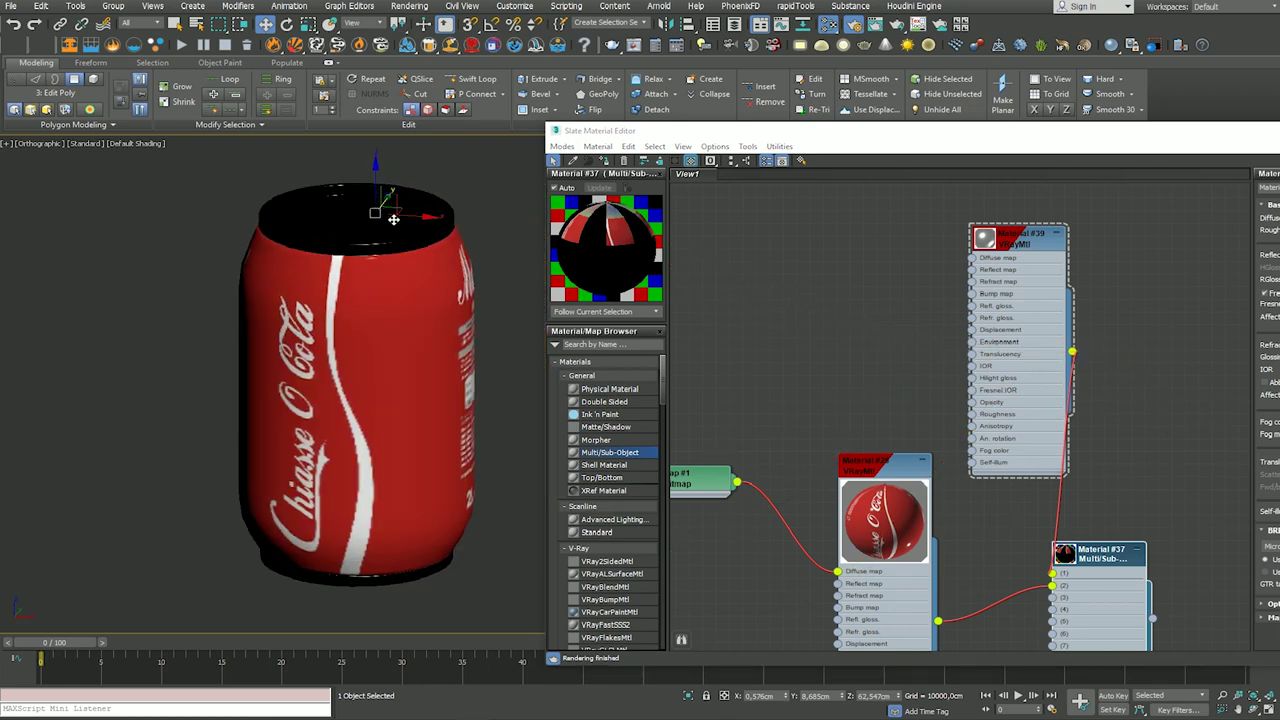
Step: Minimize the Slate Material Editor and orbit to view the can's other side
left_click_drag(1078, 137, 810, 250)
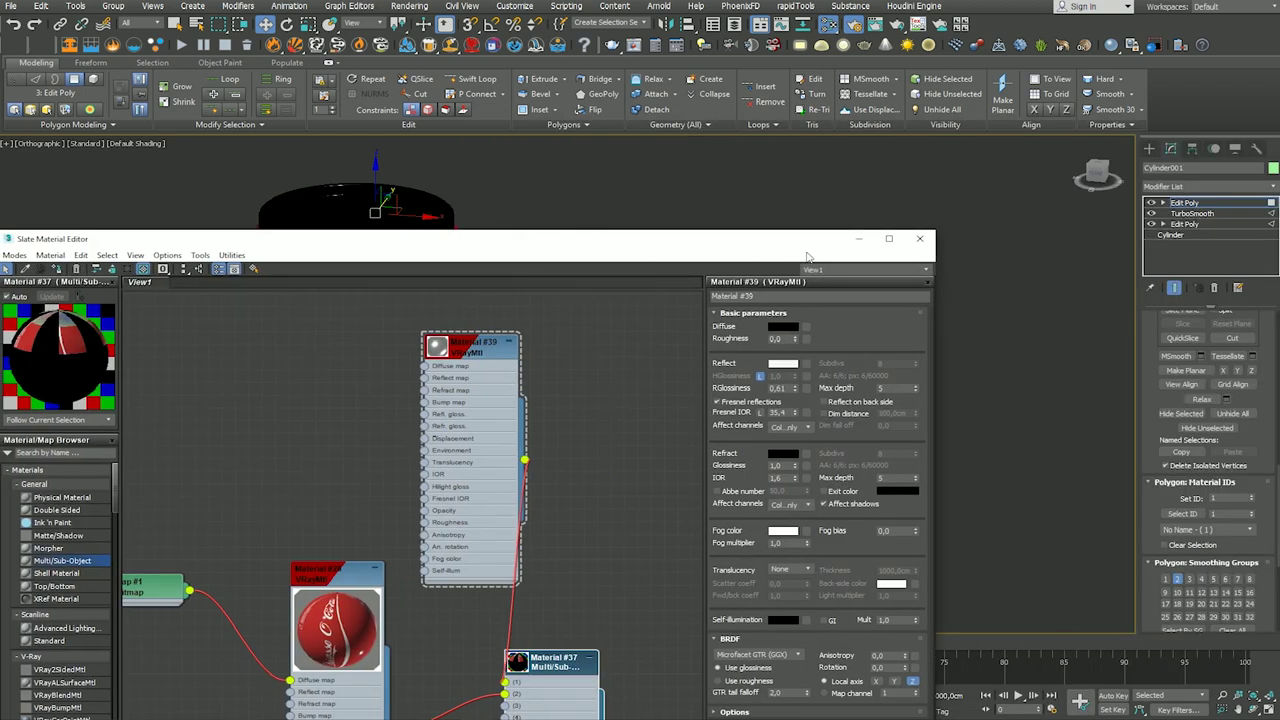
left_click(858, 240)
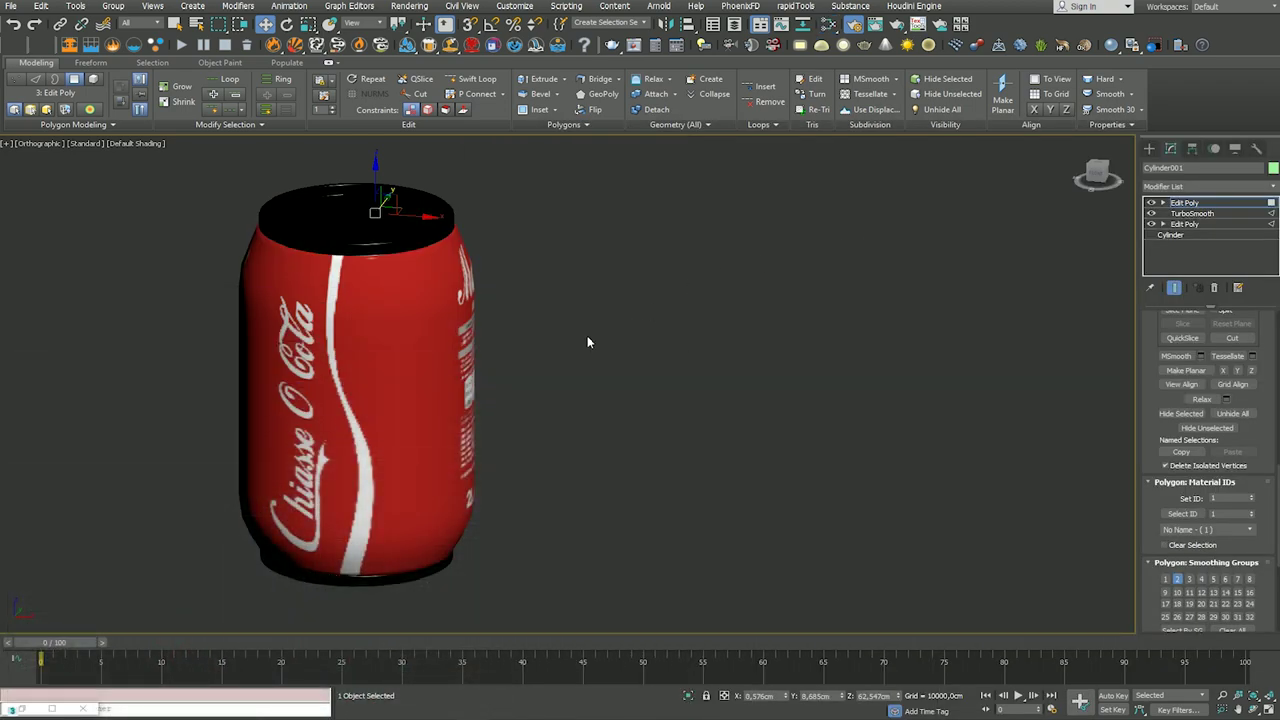
scroll(587, 335, "down", 3)
middle_click_drag(559, 357, 459, 380, "alt")
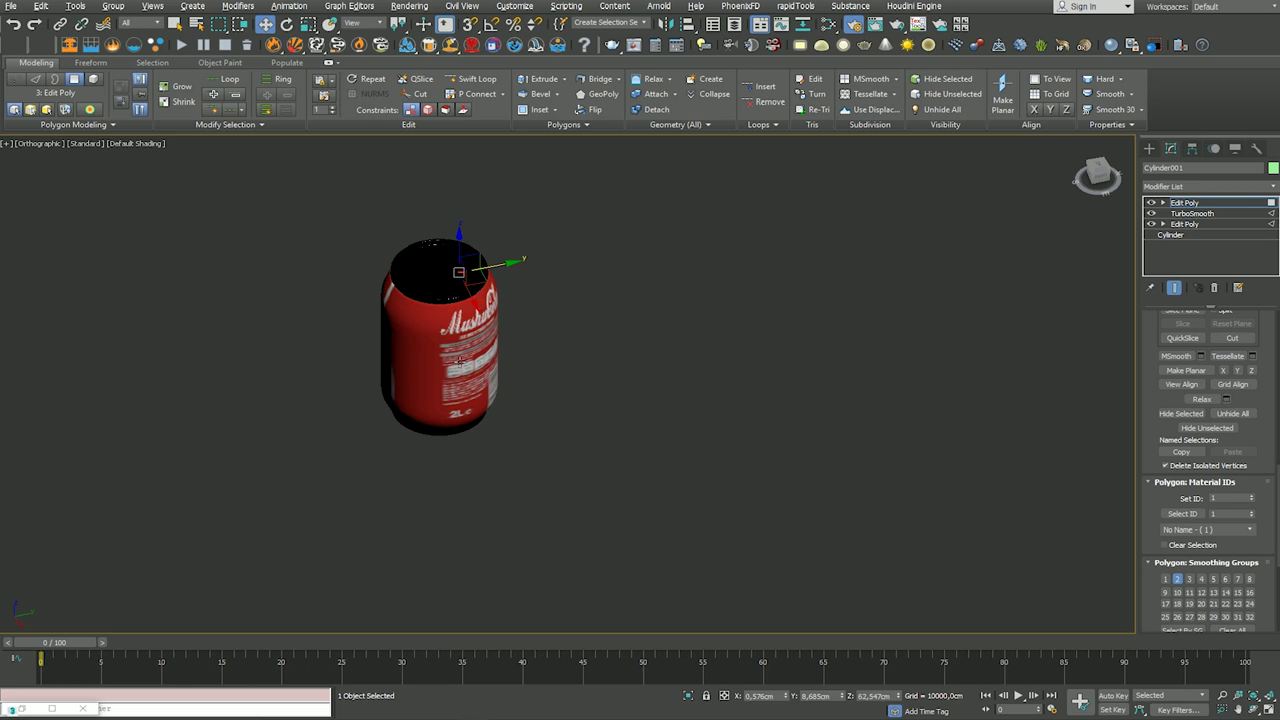
left_click(1149, 148)
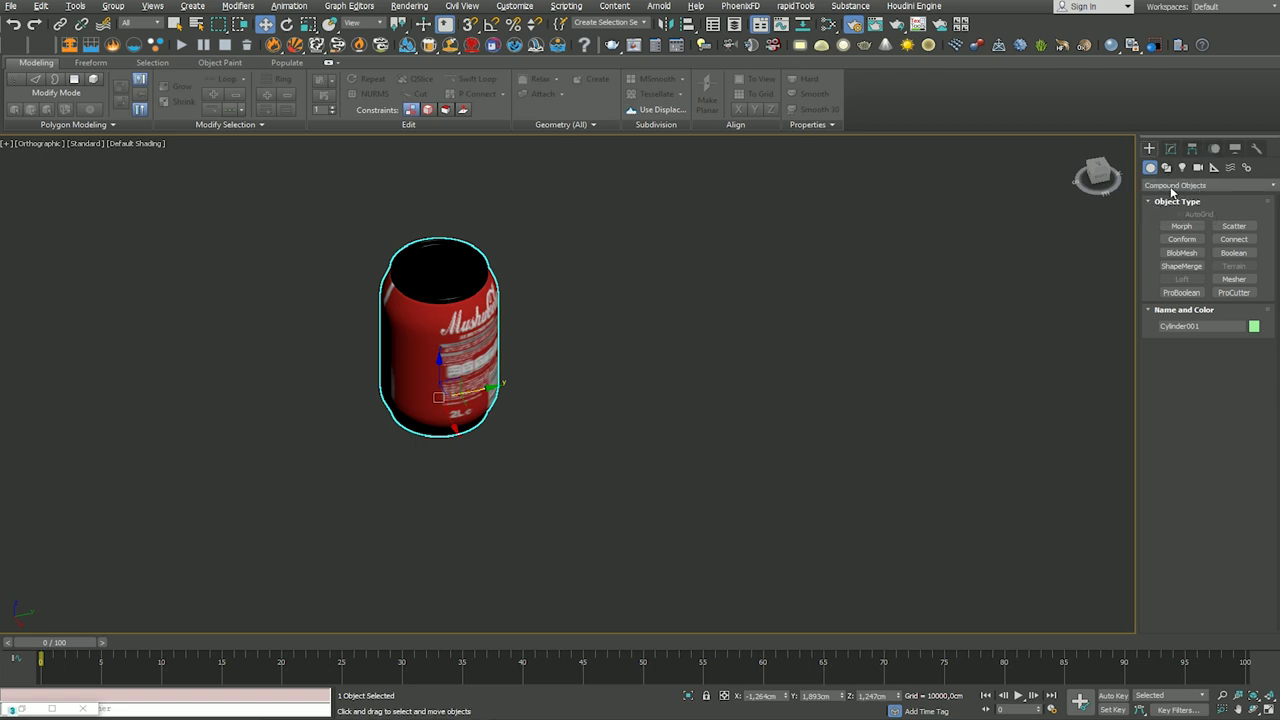
Step: Draw a Standard Primitives plane, Plane001, underneath the can
left_click(1168, 186)
left_click(1166, 199)
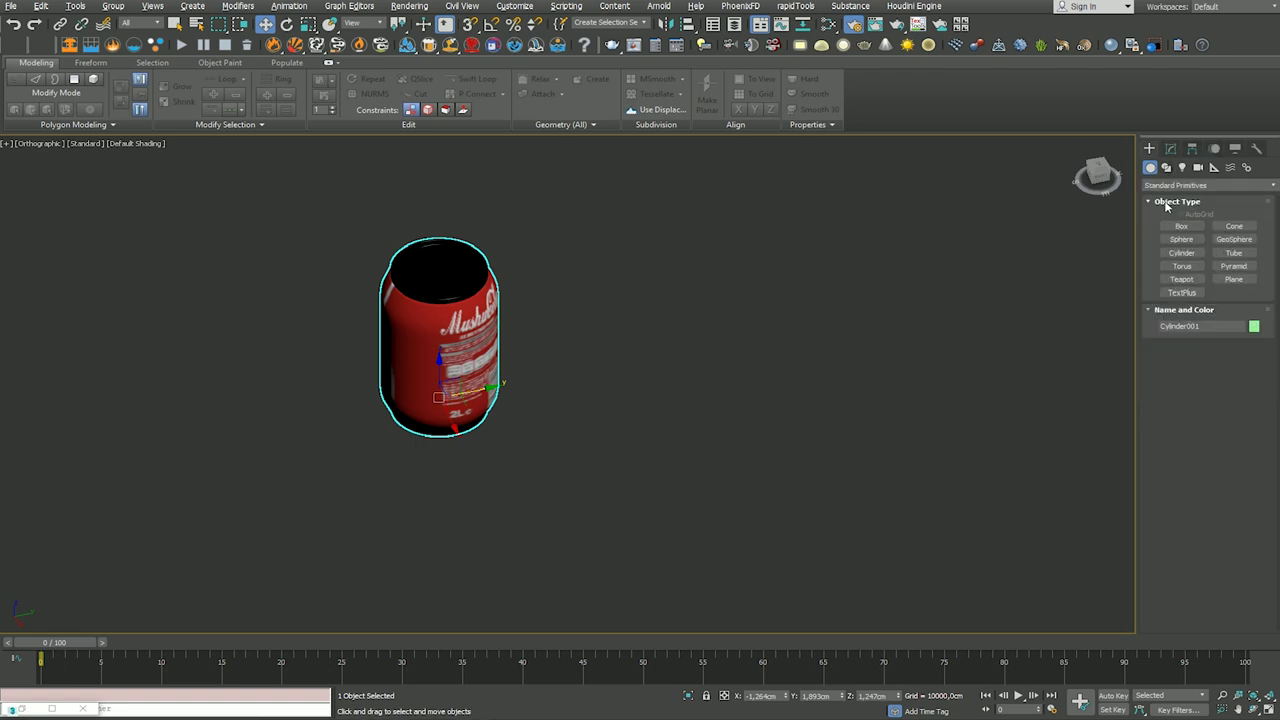
left_click(1174, 227)
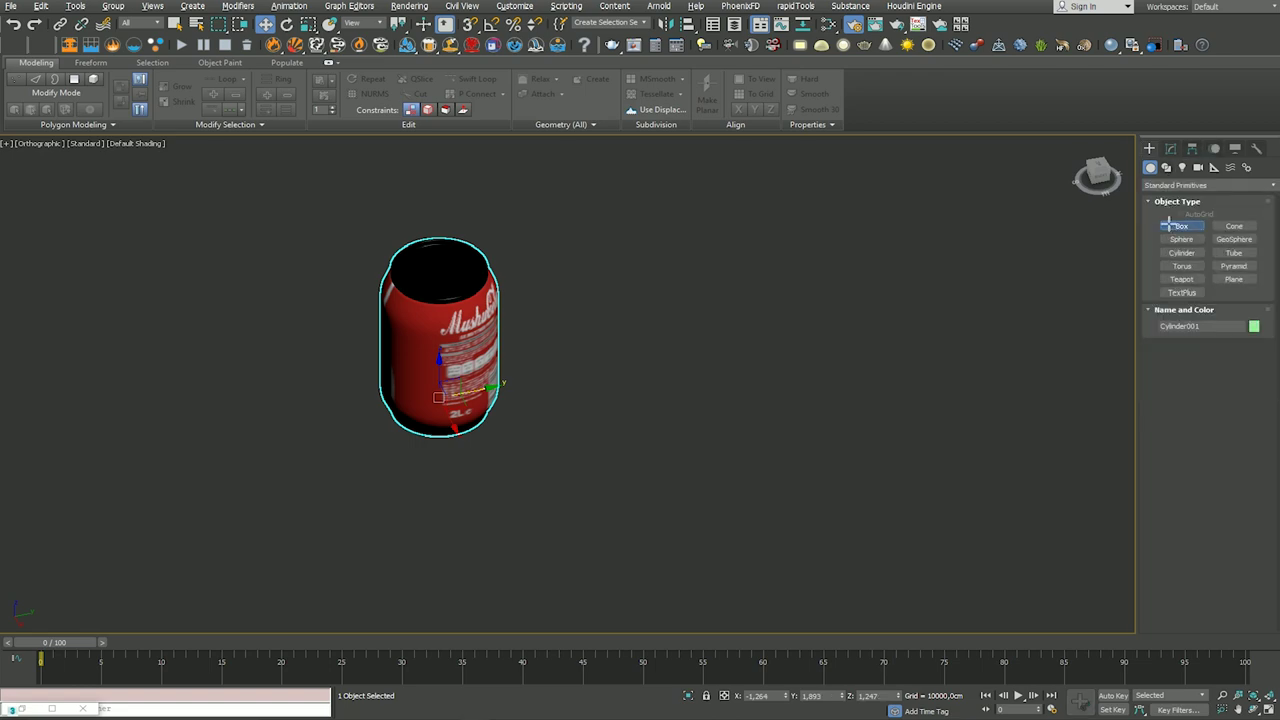
left_click(1233, 279)
left_click_drag(797, 240, 560, 630)
scroll(430, 484, "down", 5)
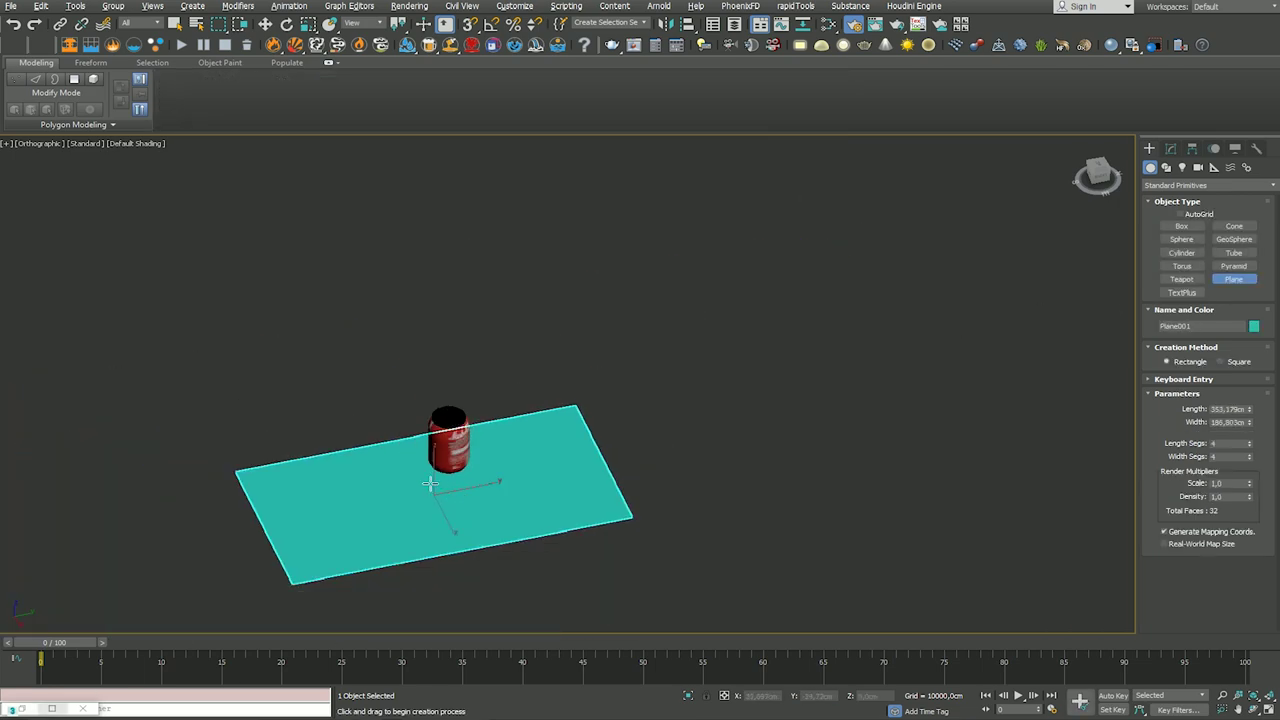
left_click(265, 23)
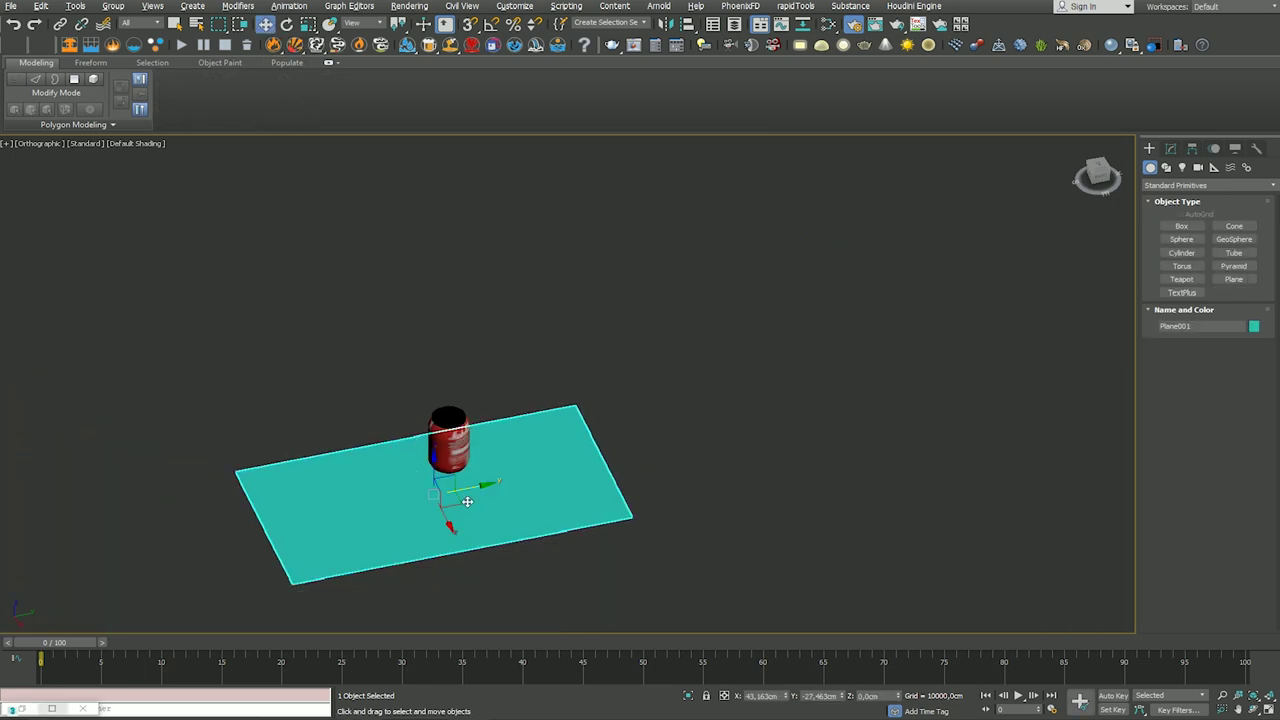
Step: Scale Plane001 up uniformly into a larger floor under the can
right_click(438, 484)
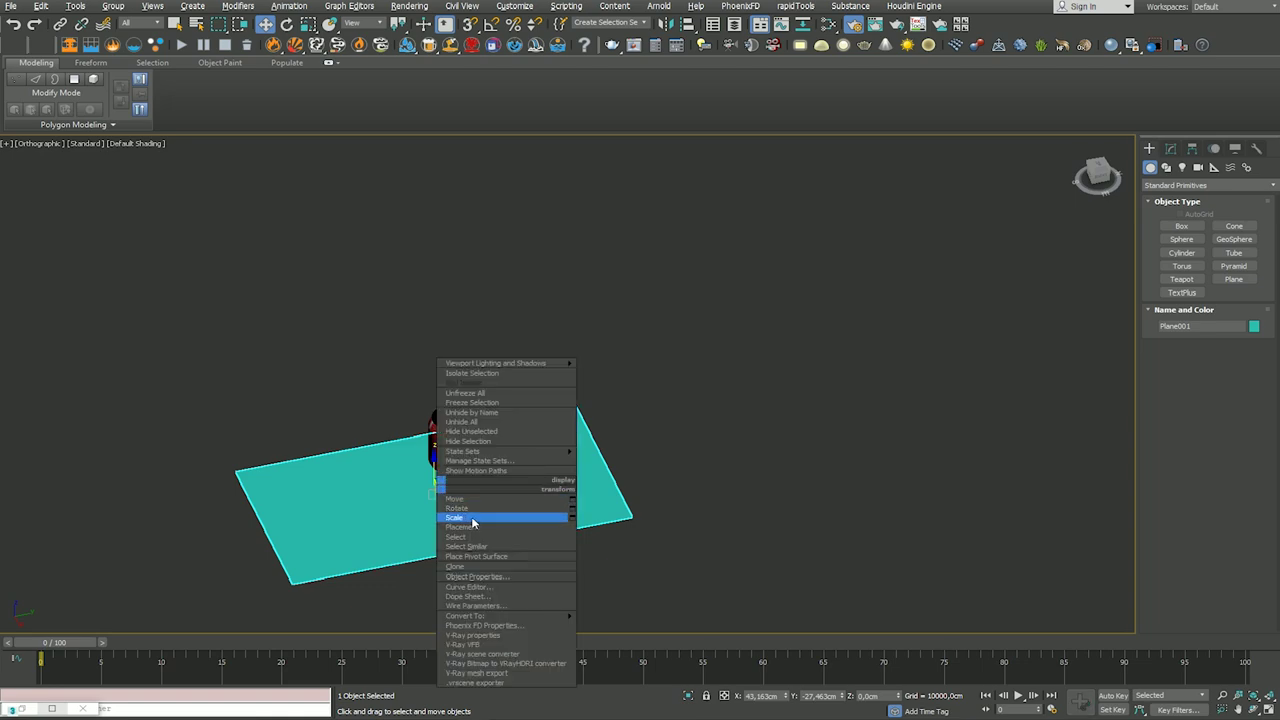
mouse_move(462, 451)
left_click(467, 565)
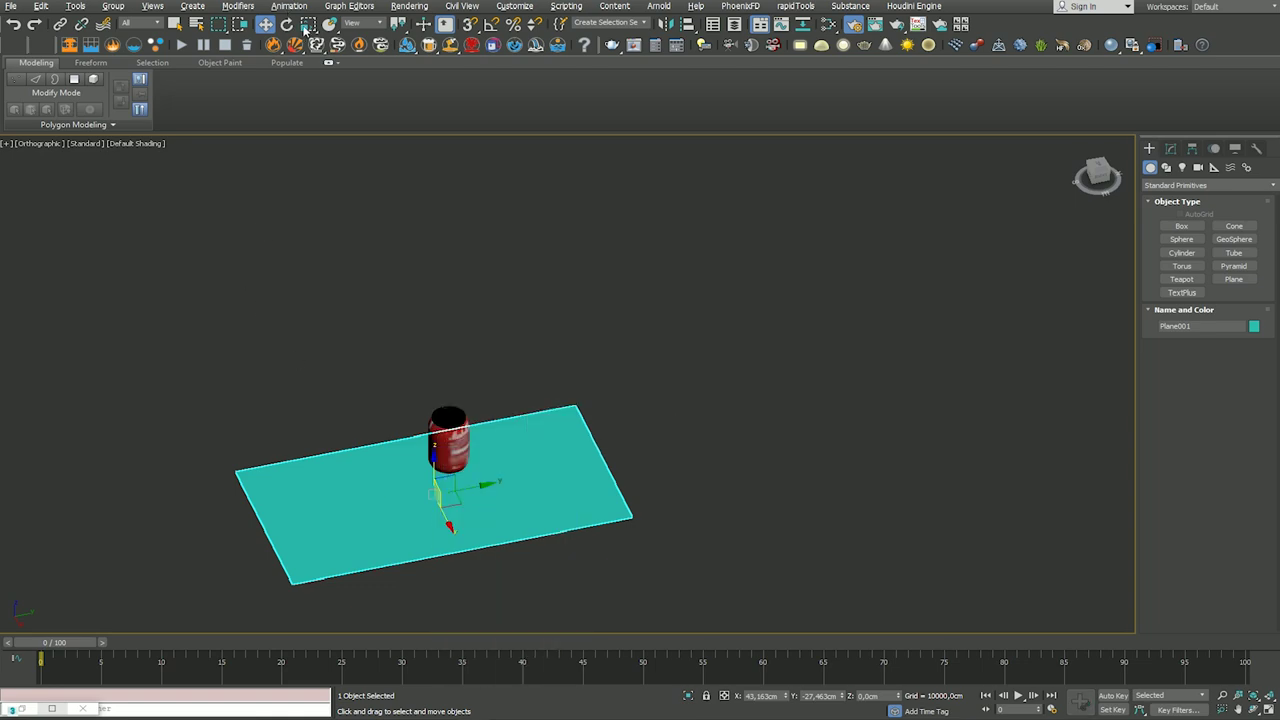
left_click(309, 23)
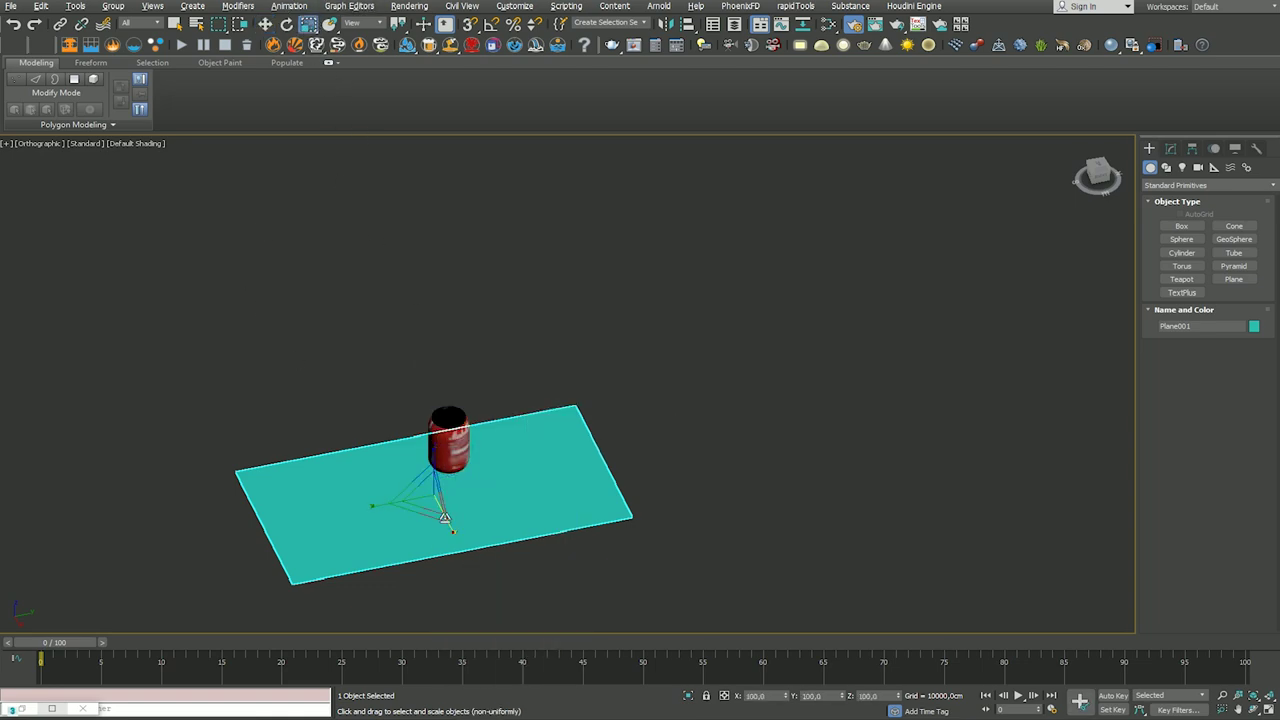
left_click_drag(425, 500, 372, 373)
mouse_move(389, 486)
middle_mouse_down("alt")
mouse_move(337, 429)
mouse_move(480, 514)
mouse_move(468, 431)
middle_mouse_up("alt")
scroll(450, 440, "down", 3)
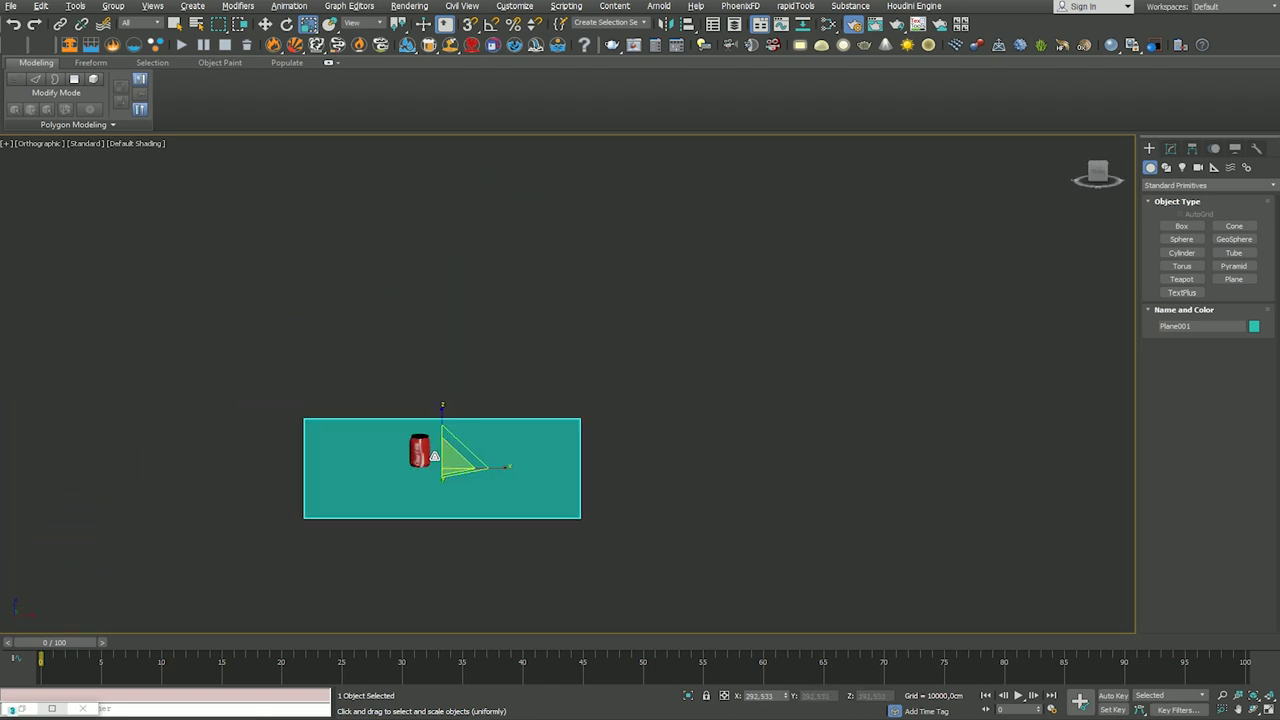
left_click(286, 23)
left_click(265, 23)
mouse_move(445, 450)
middle_mouse_down("alt")
mouse_move(484, 468)
mouse_move(222, 470)
middle_mouse_up("alt")
Step: Turn on Edged Faces and stretch the plane along X and Y to about 353,179 × 186,803 cm
key("F4")
scroll(254, 471, "up", 2)
scroll(256, 470, "up", 3)
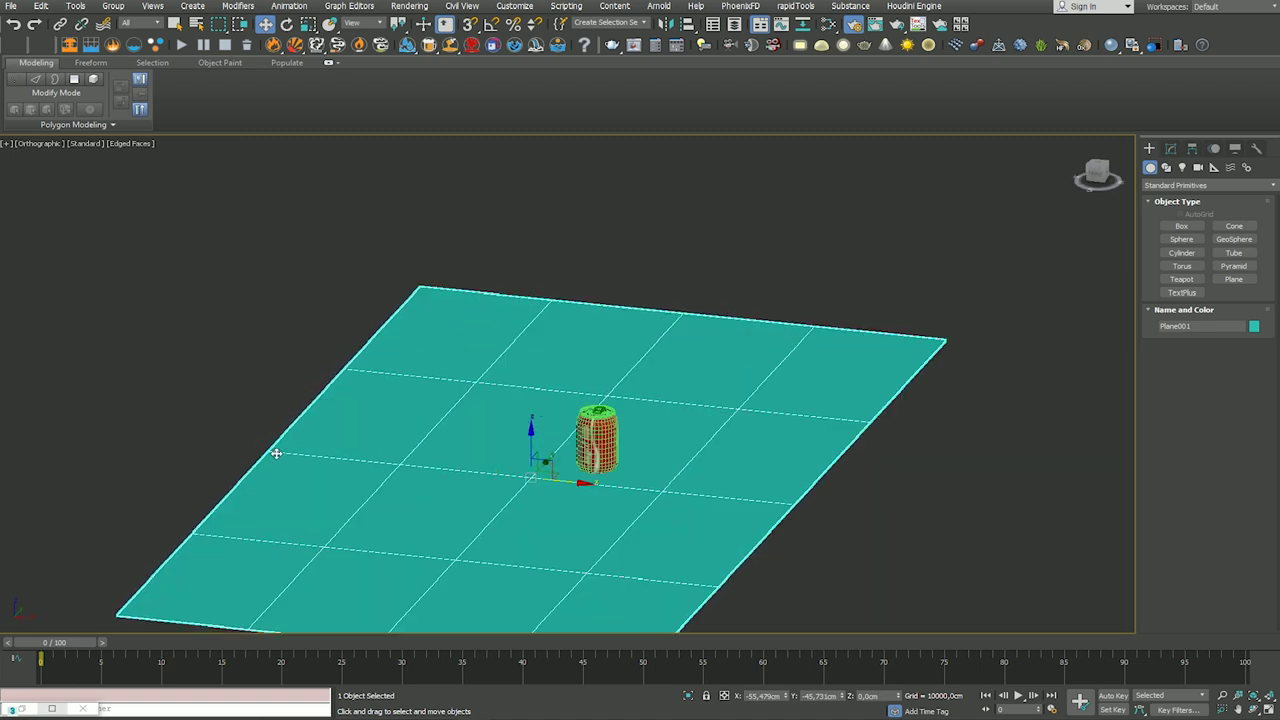
scroll(414, 449, "down", 3)
mouse_move(414, 449)
middle_mouse_down("alt")
mouse_move(591, 470)
mouse_move(246, 49)
middle_mouse_up("alt")
left_click(286, 23)
scroll(591, 470, "down", 1)
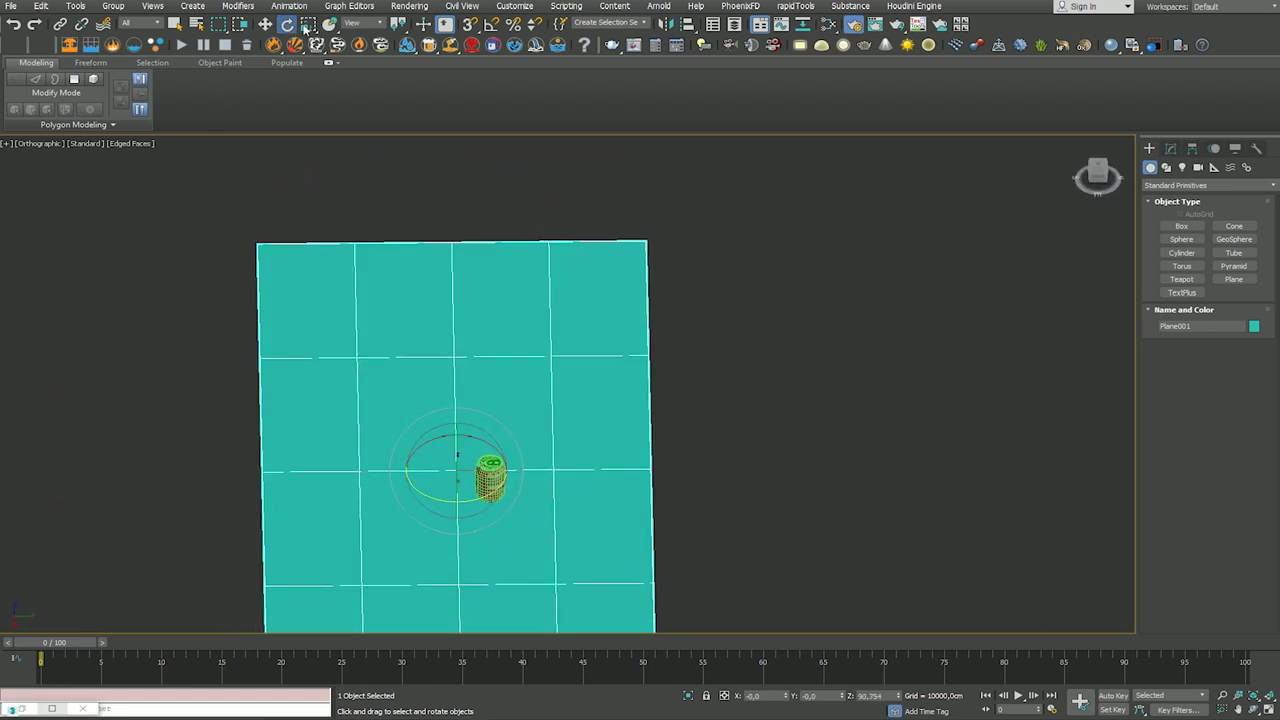
left_click(308, 23)
left_click_drag(517, 470, 717, 449)
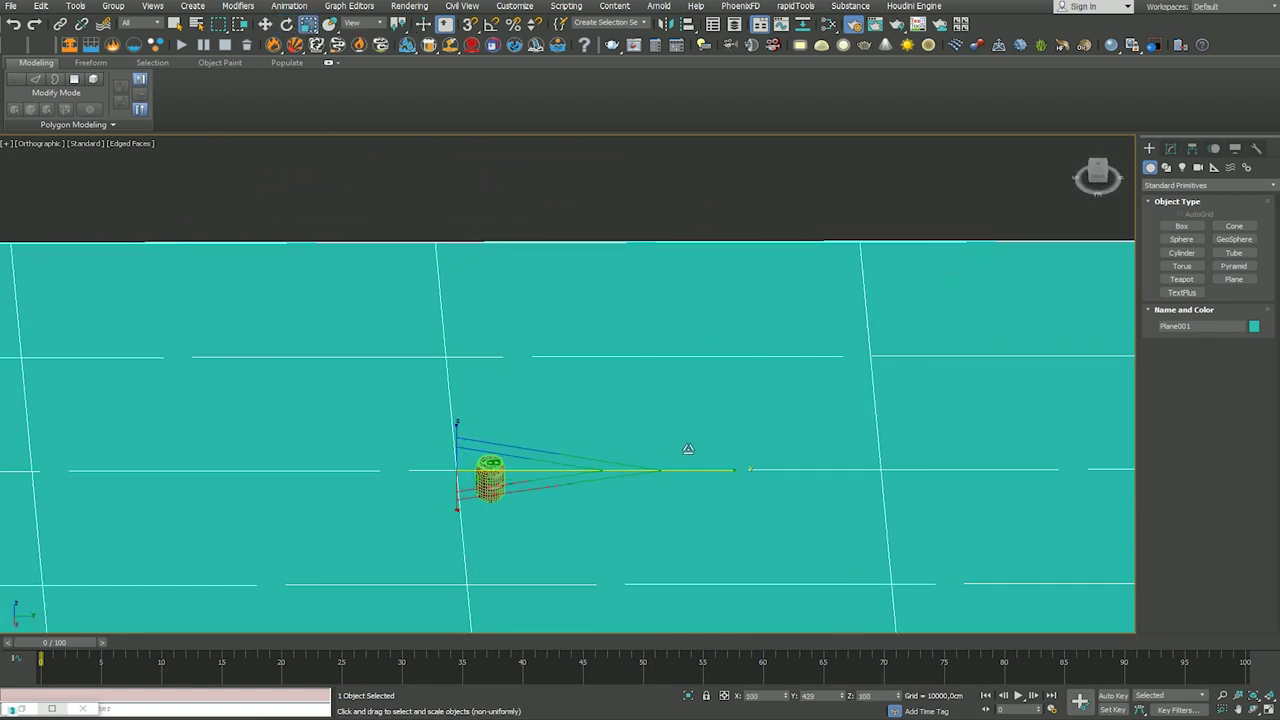
left_click_drag(457, 507, 457, 440)
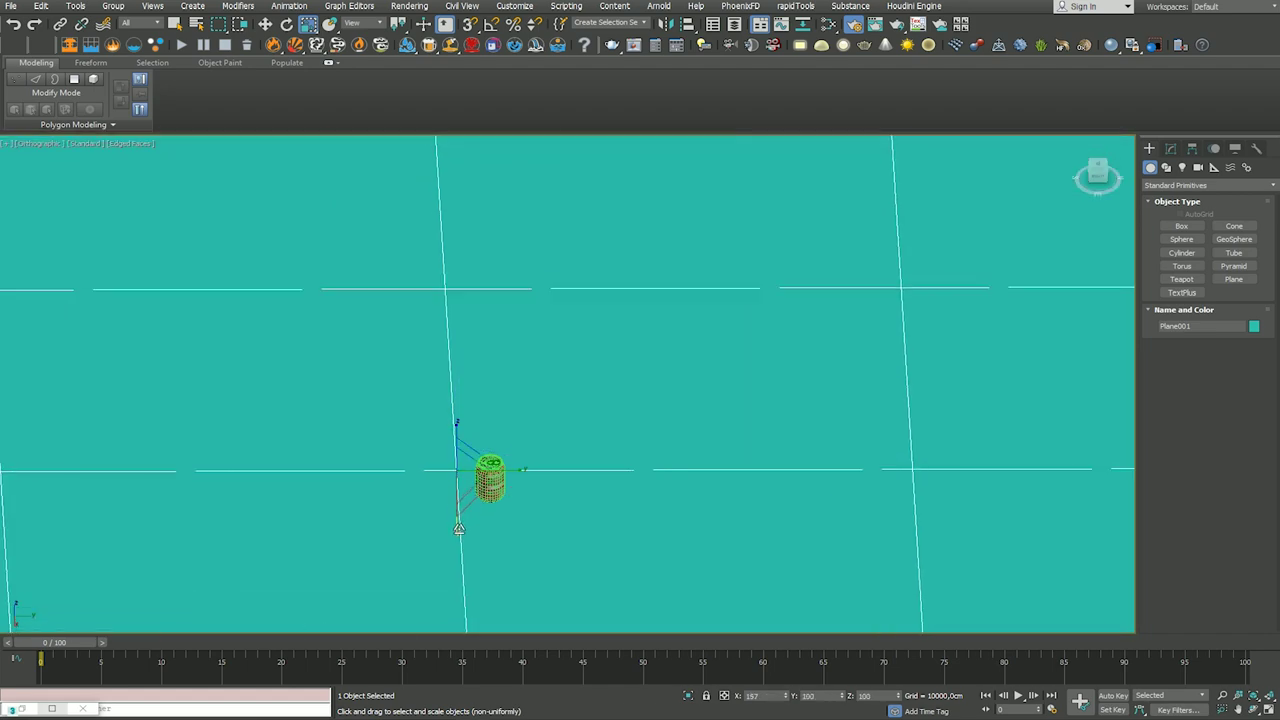
scroll(457, 470, "down", 2)
mouse_move(457, 470)
middle_mouse_down("alt")
mouse_move(476, 466)
mouse_move(551, 286)
middle_mouse_up("alt")
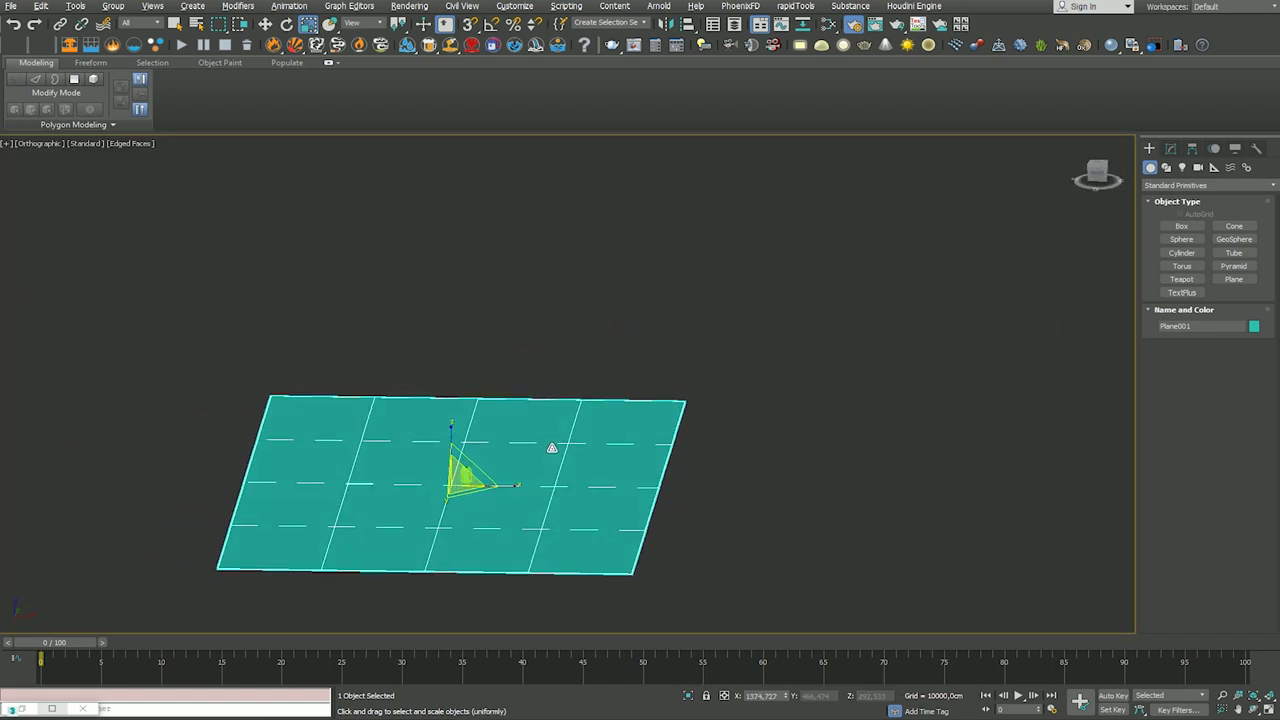
left_click(1171, 148)
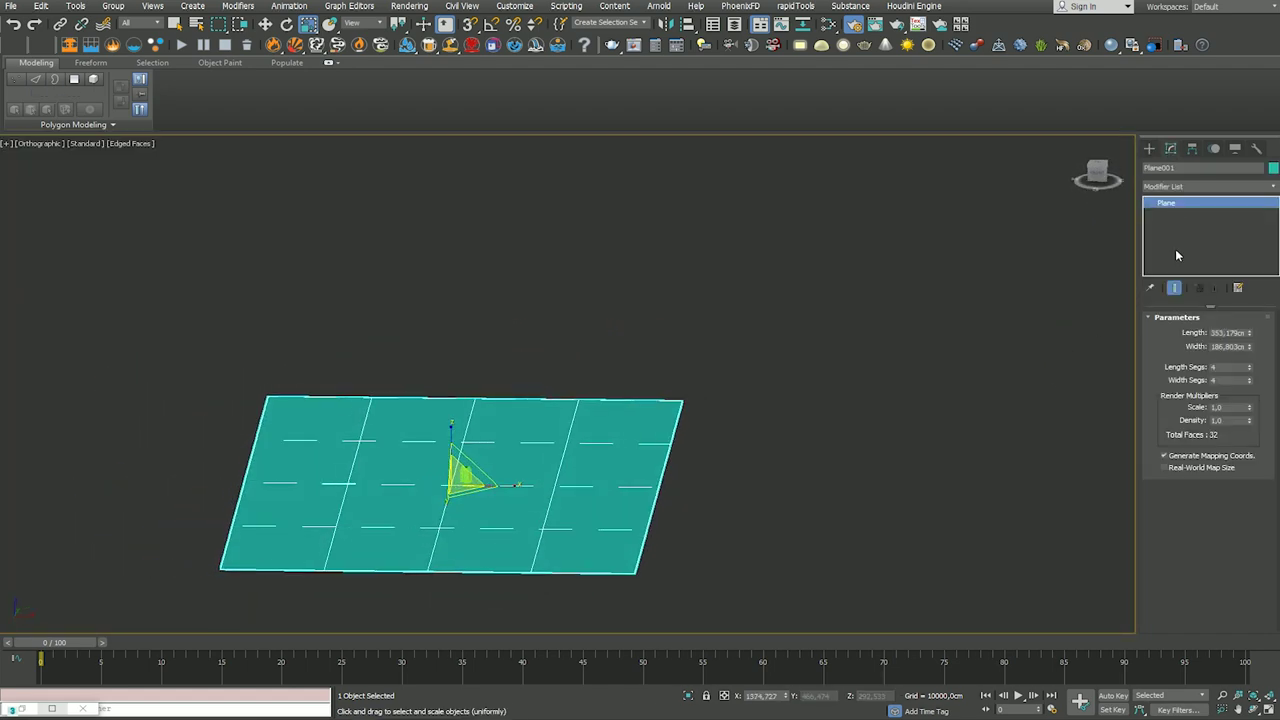
Step: Raise Plane001's length segments to 17
left_click(1248, 370)
left_click(1248, 370)
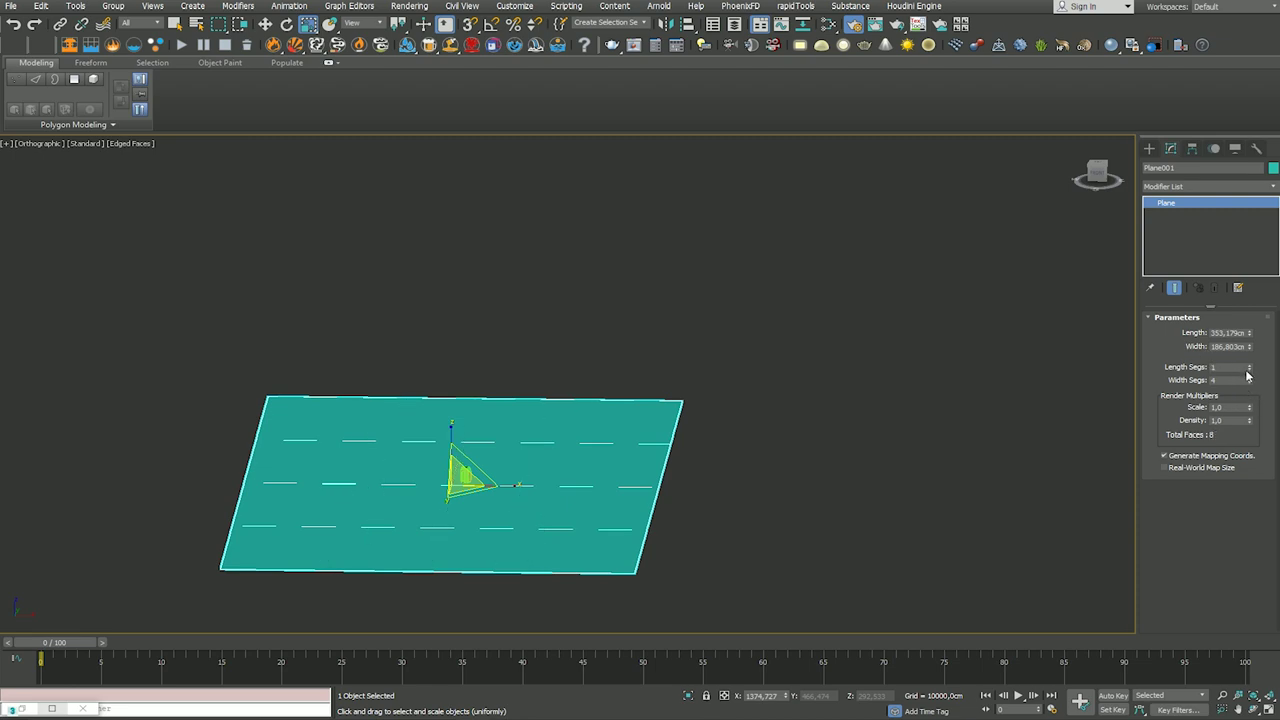
mouse_move(1250, 371)
left_mouse_down()
mouse_move(1250, 394)
mouse_move(1249, 360)
left_mouse_up()
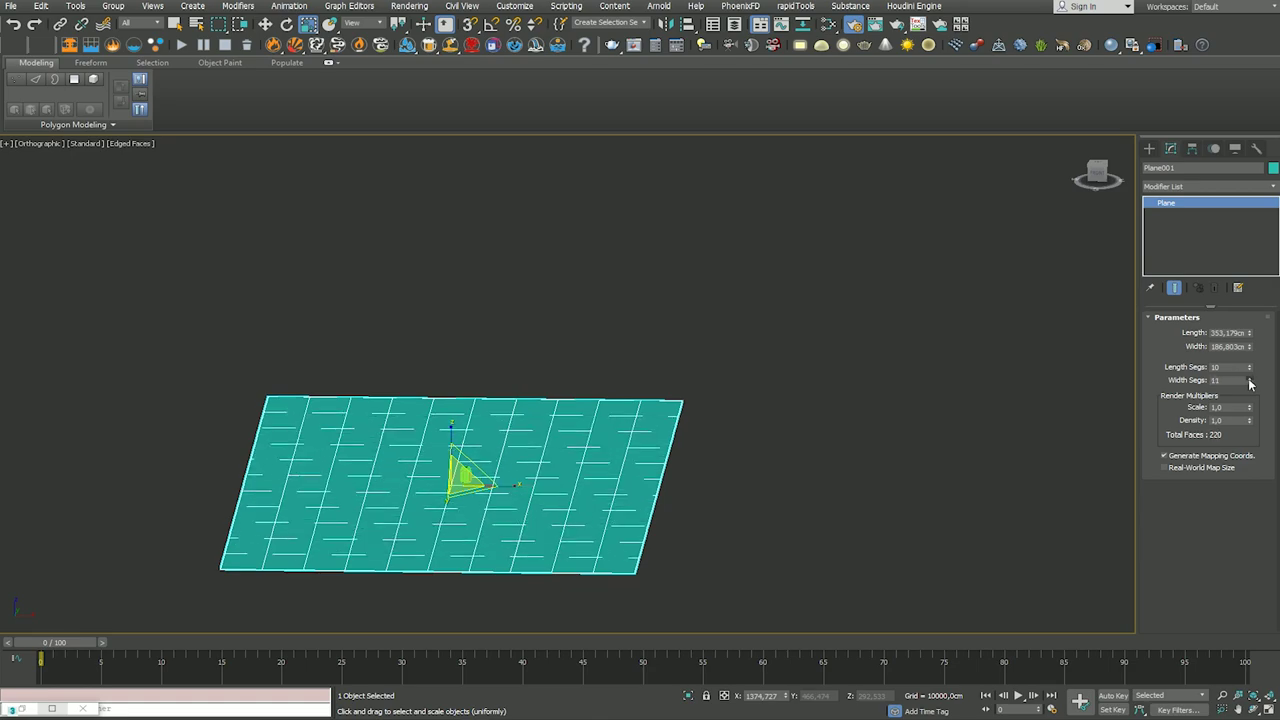
mouse_move(866, 455)
middle_mouse_down("alt")
mouse_move(810, 505)
mouse_move(840, 460)
middle_mouse_up("alt")
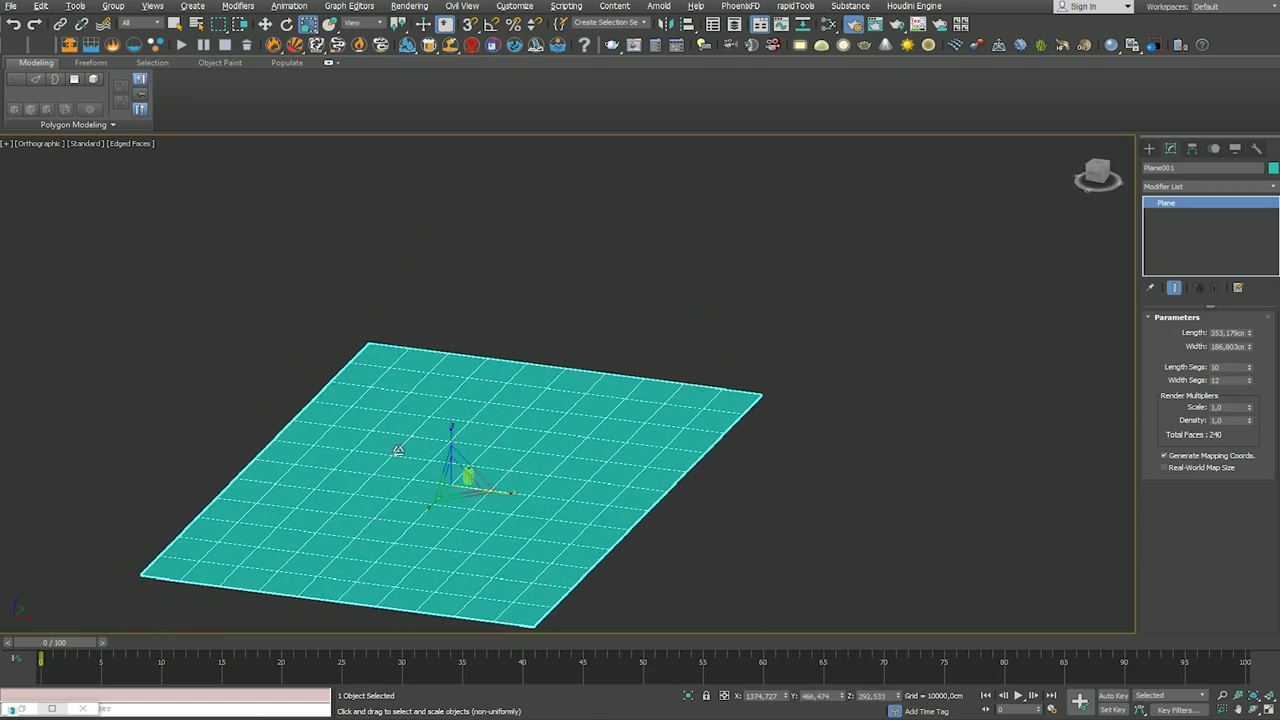
left_click_drag(1247, 375, 1247, 355)
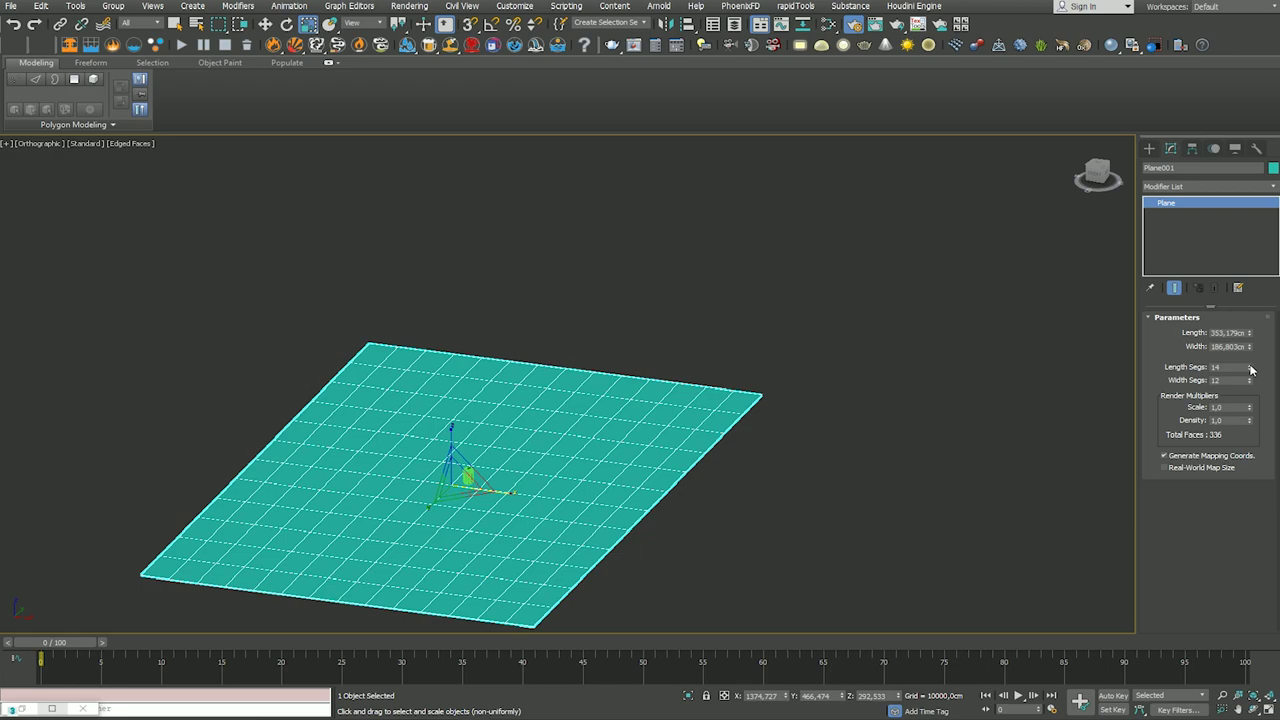
middle_click_drag(379, 430, 403, 461, "alt")
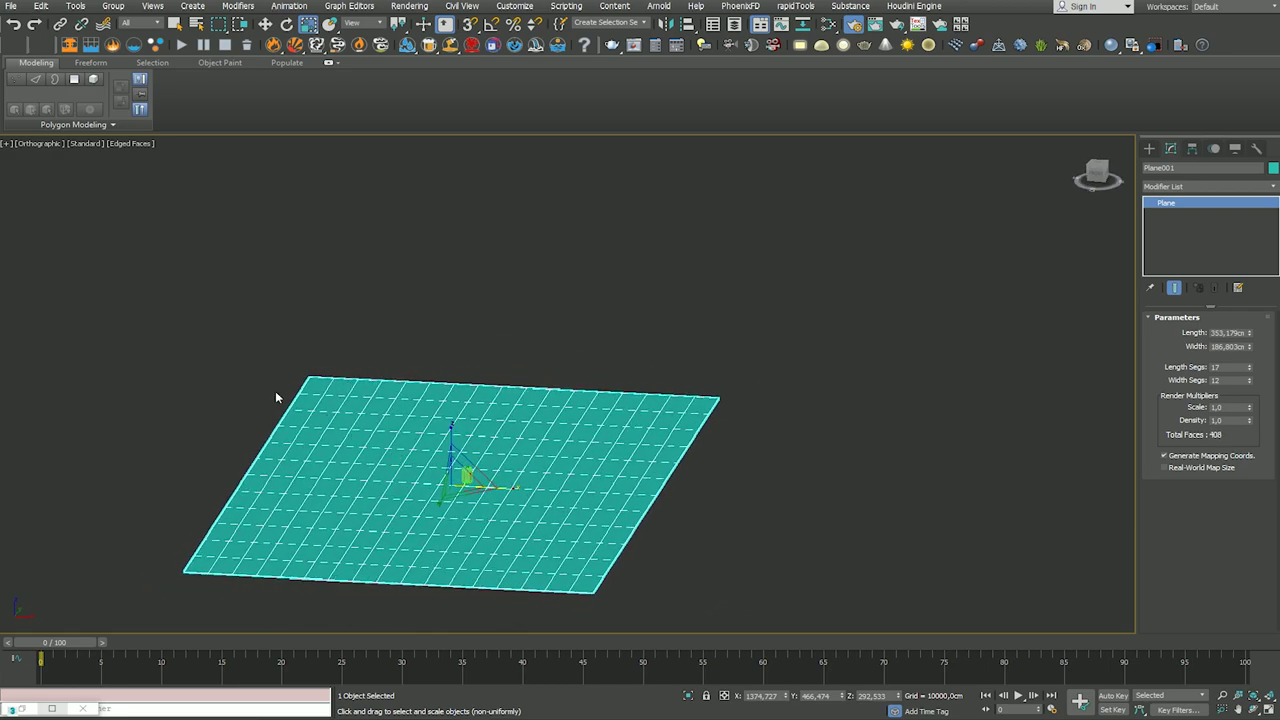
mouse_move(276, 393)
middle_mouse_down("alt")
mouse_move(200, 391)
mouse_move(254, 286)
middle_mouse_up("alt")
mouse_move(254, 280)
left_mouse_down()
mouse_move(440, 592)
mouse_move(470, 598)
left_mouse_up()
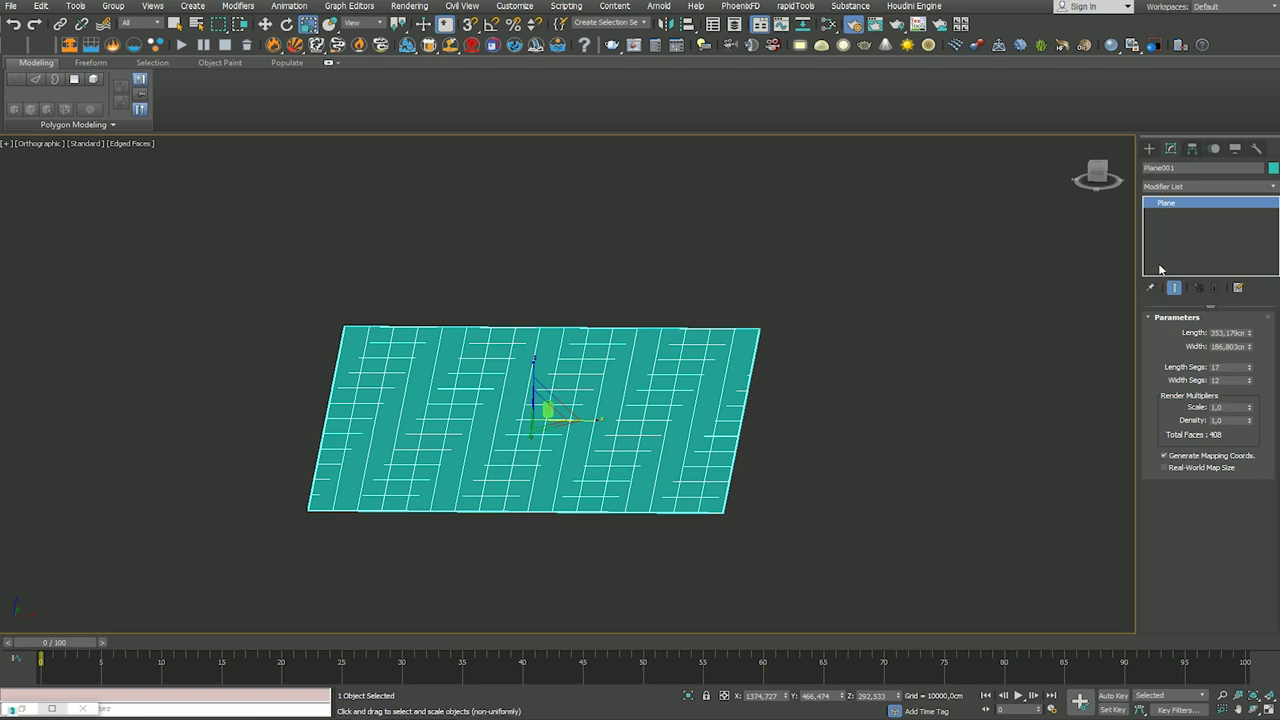
Step: Add an Edit Poly modifier, select all polygons, and bring up Bend in the modifier list
left_click(1163, 187)
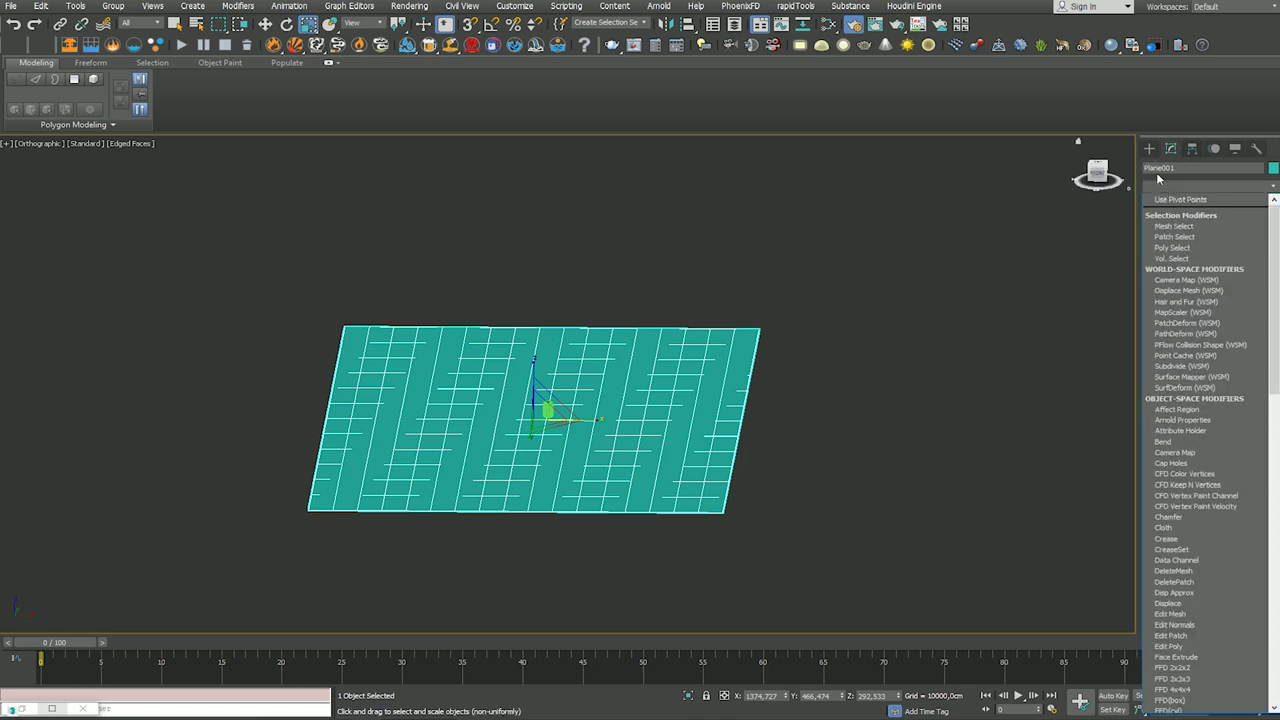
key("e")
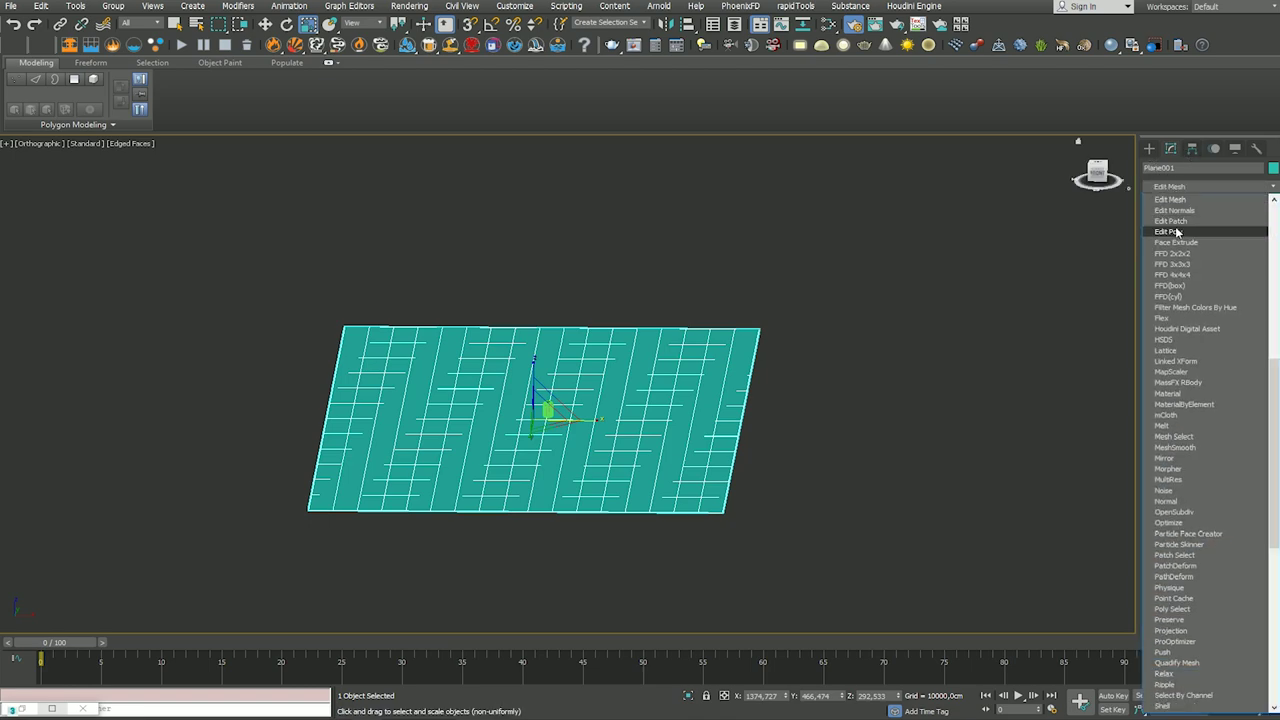
left_click(1170, 231)
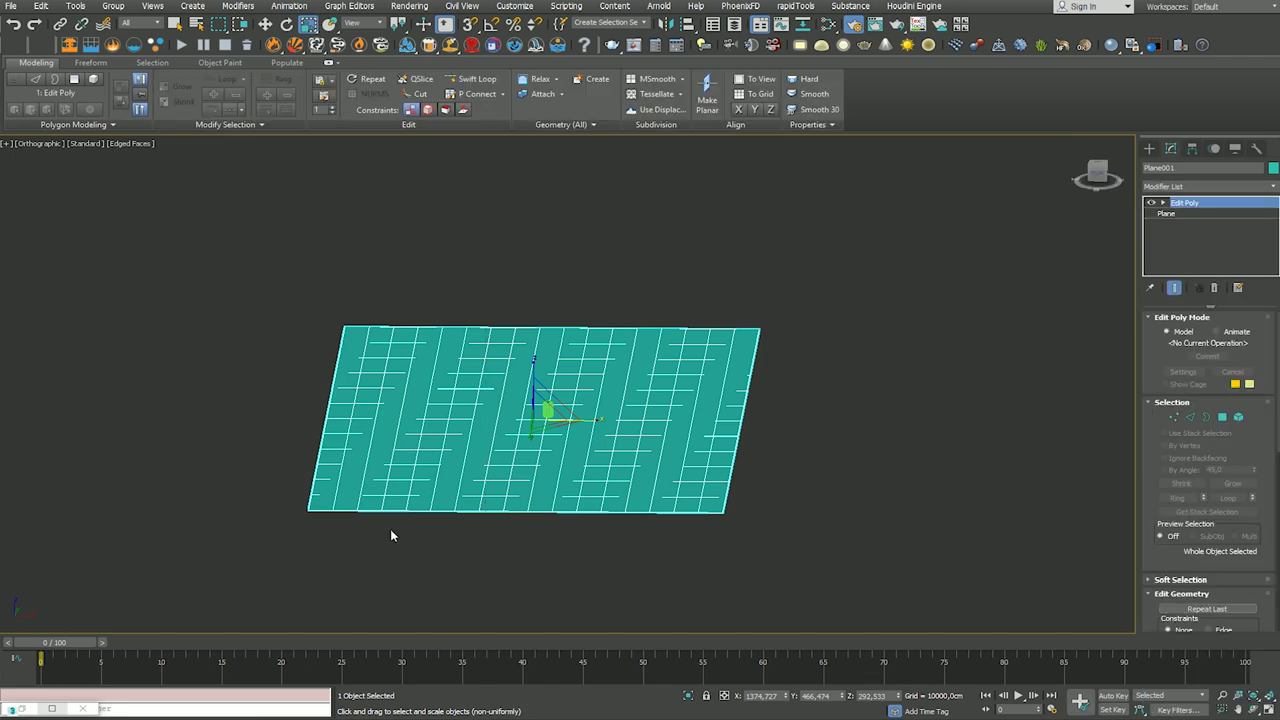
key("4")
key("ctrl+a")
key("e")
left_click(1194, 185)
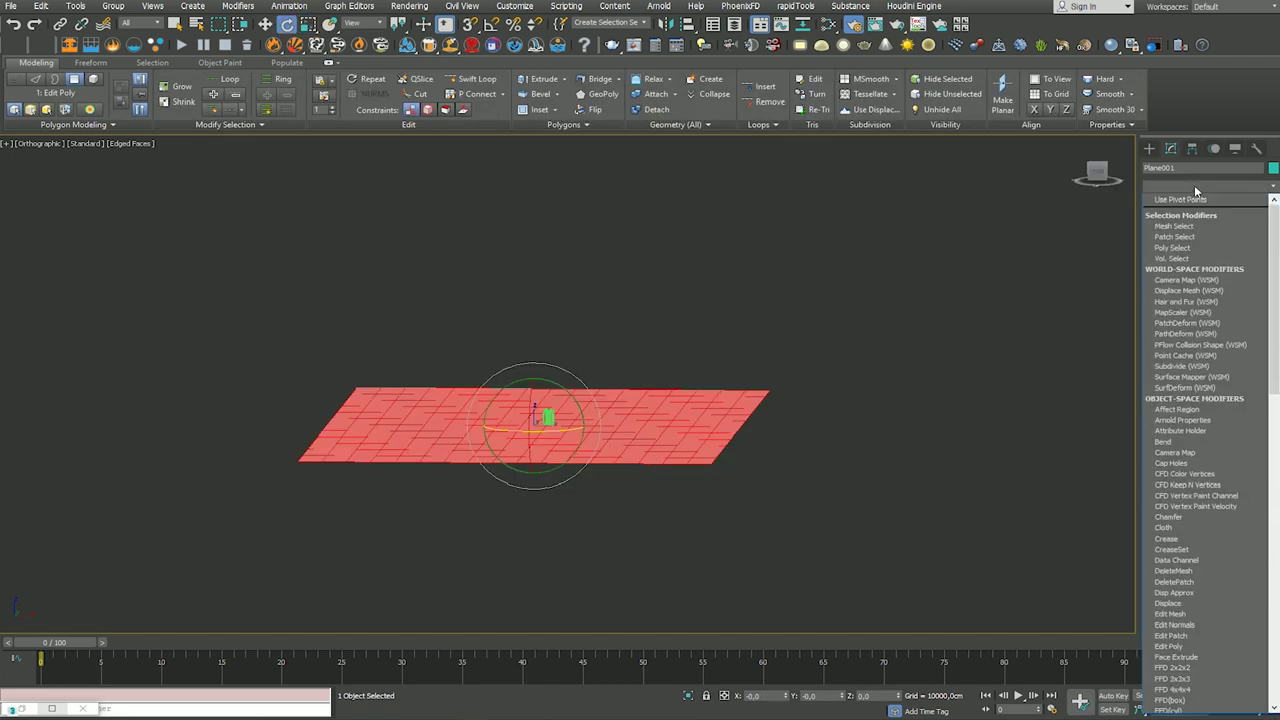
key("b")
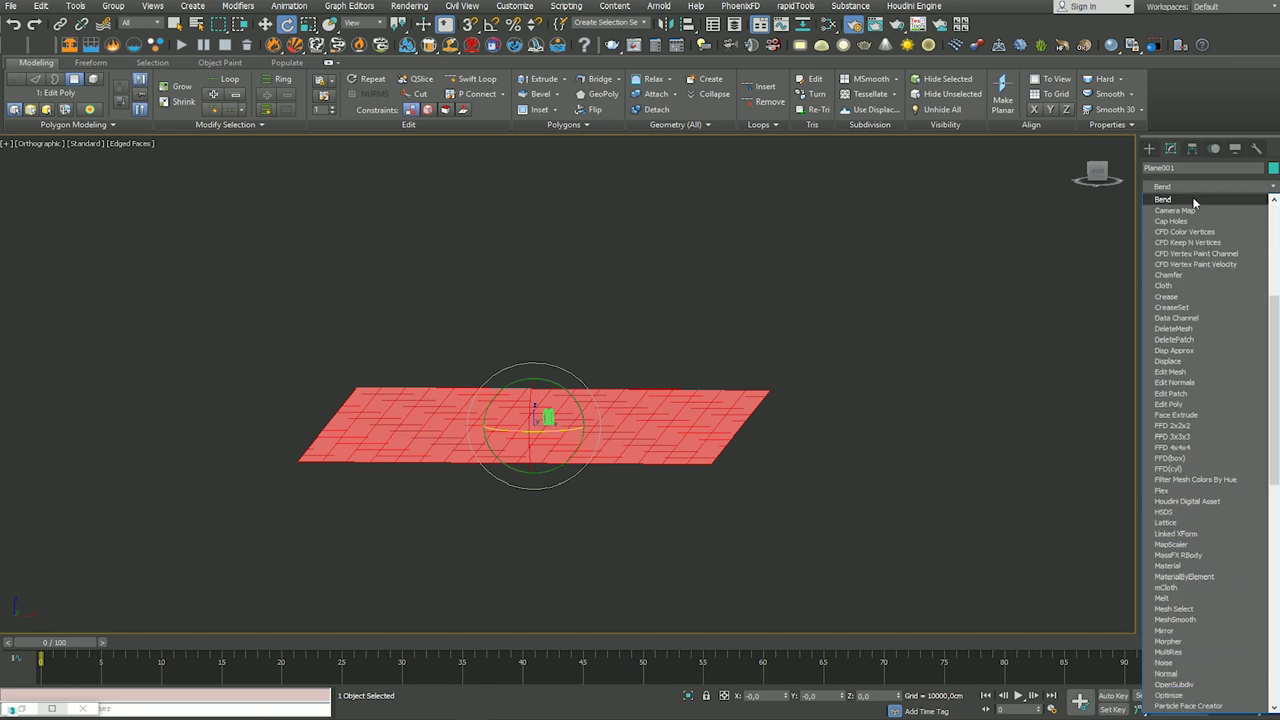
Step: Add a Bend modifier to the plane and try different bend angles and axes
left_click(1196, 200)
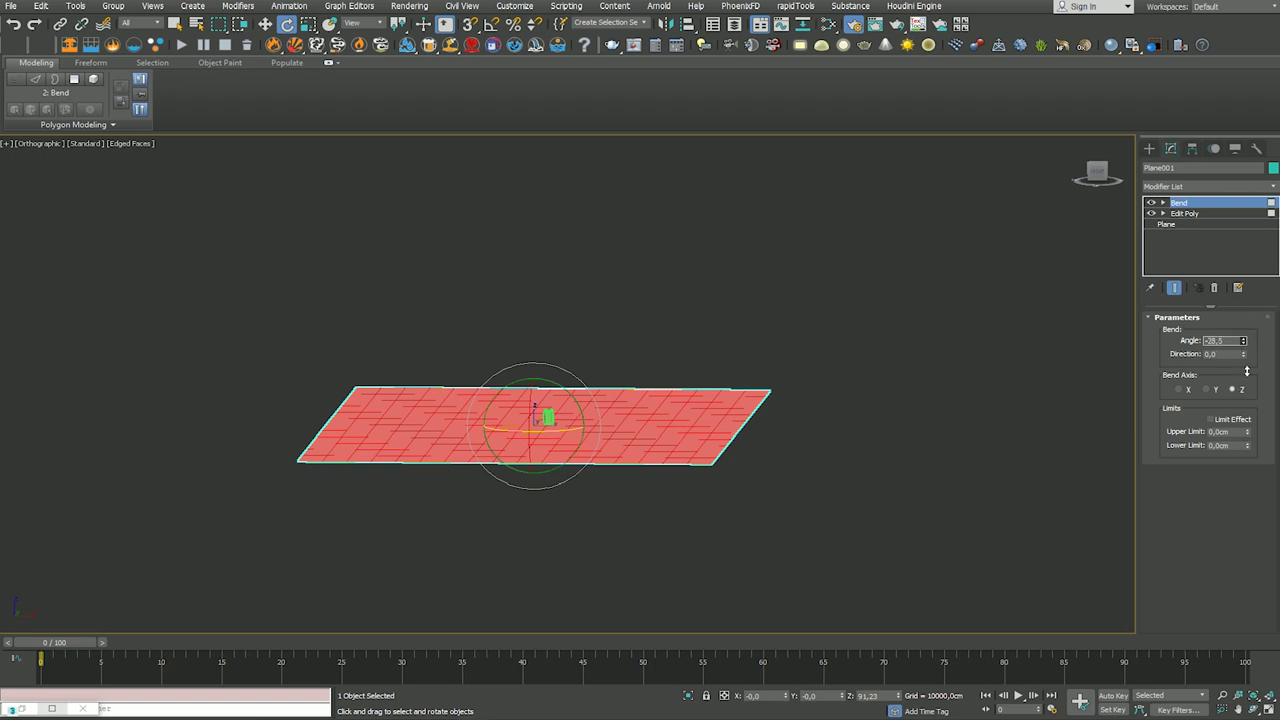
left_click_drag(1247, 371, 1262, 300)
left_click(1207, 390)
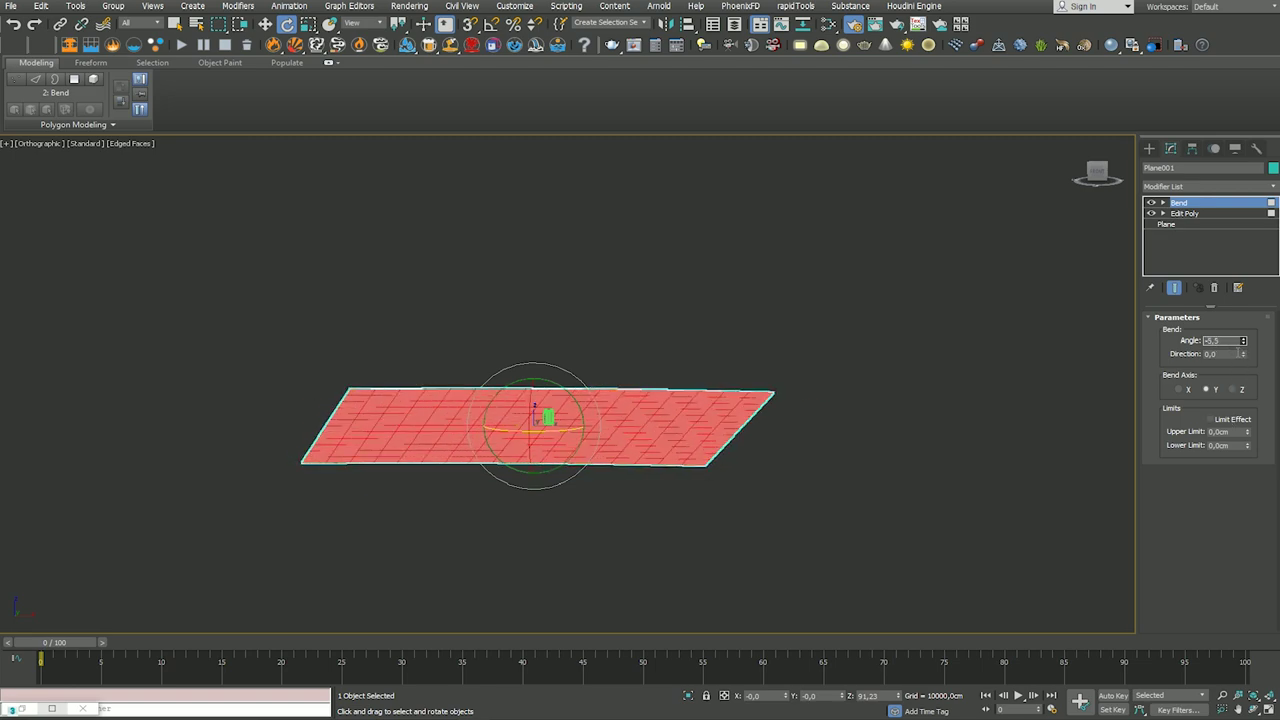
right_click(1262, 300)
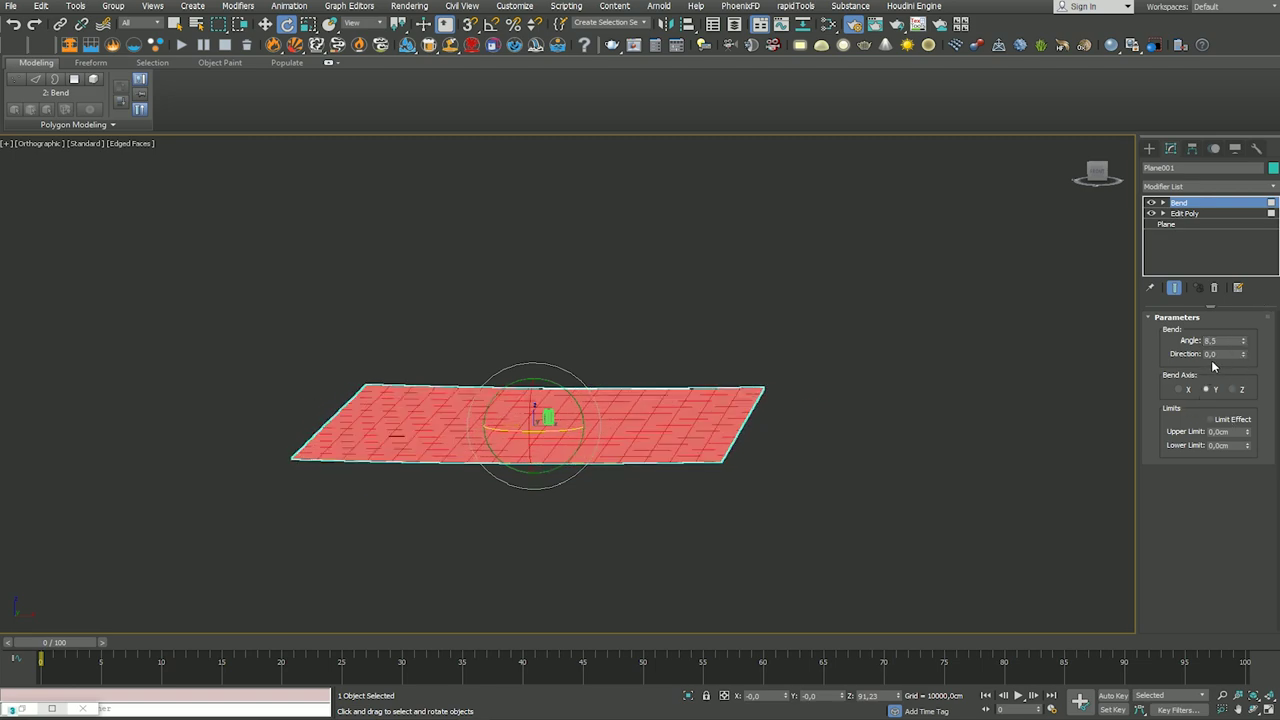
left_click_drag(1244, 343, 1246, 322)
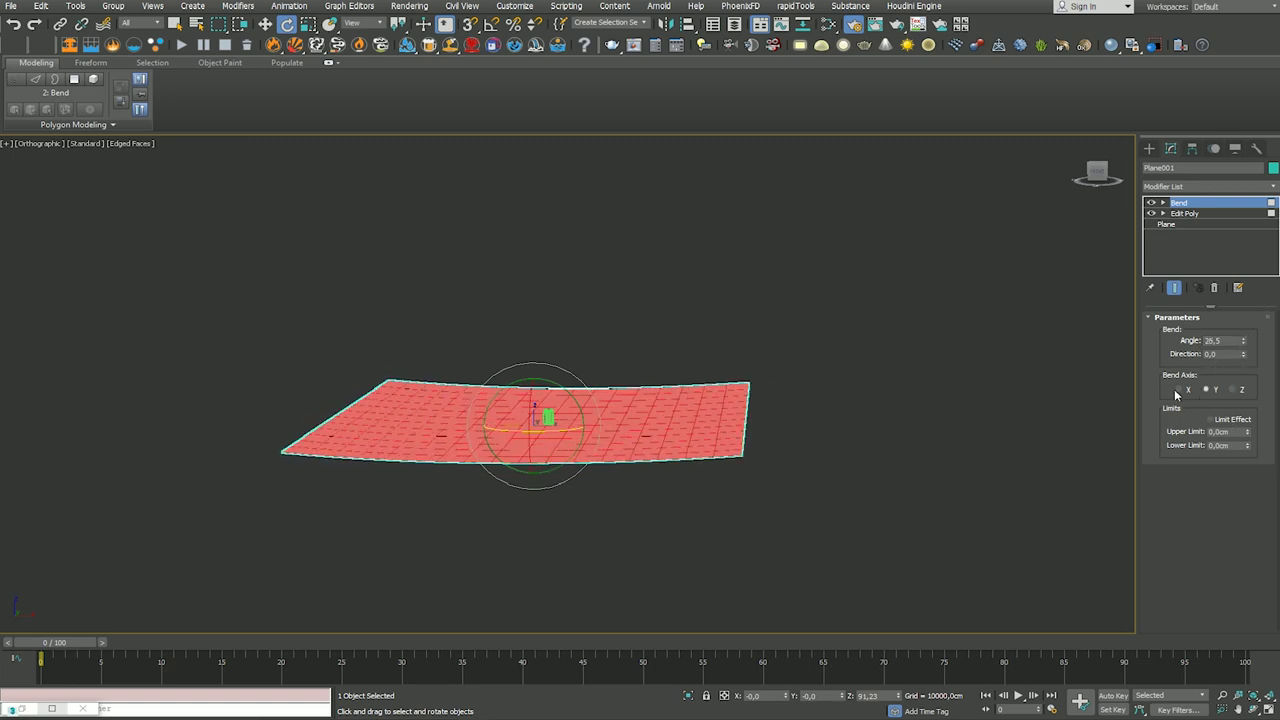
left_click(1177, 390)
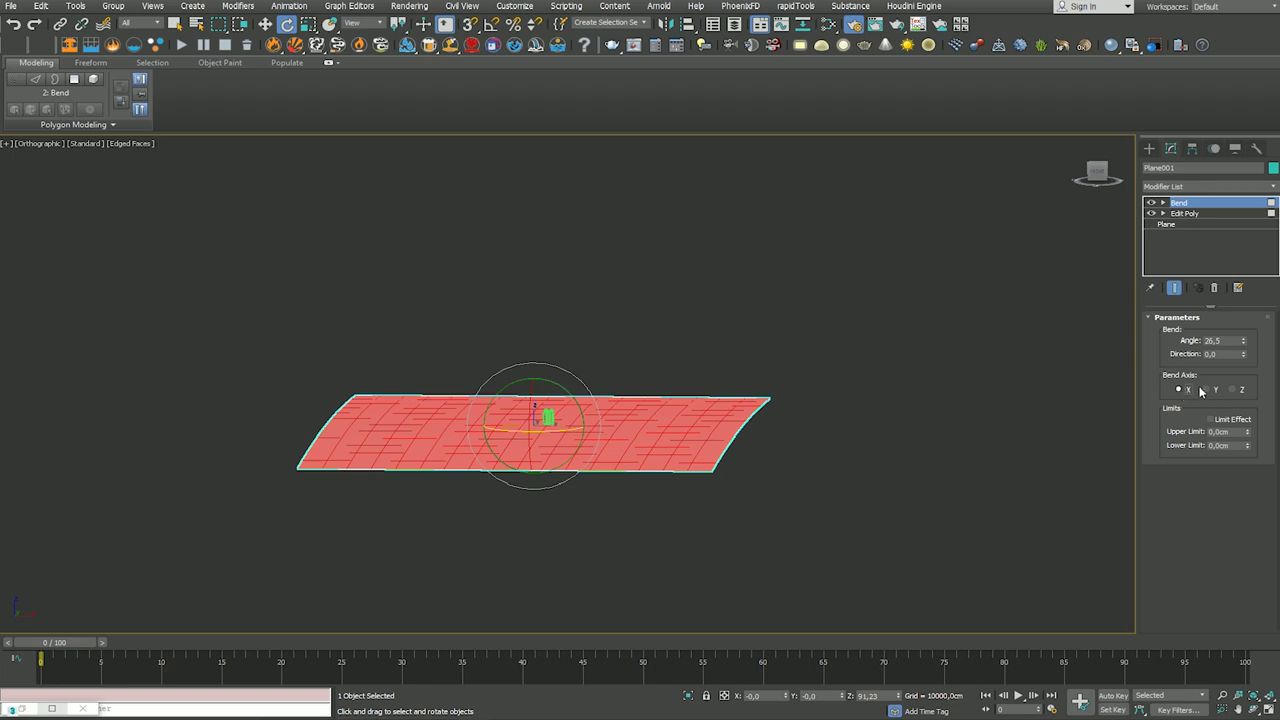
left_click(1233, 390)
Step: Curl the plane strongly around the X axis with direction 0, then ease the curve slightly
left_click_drag(1243, 355, 1241, 367)
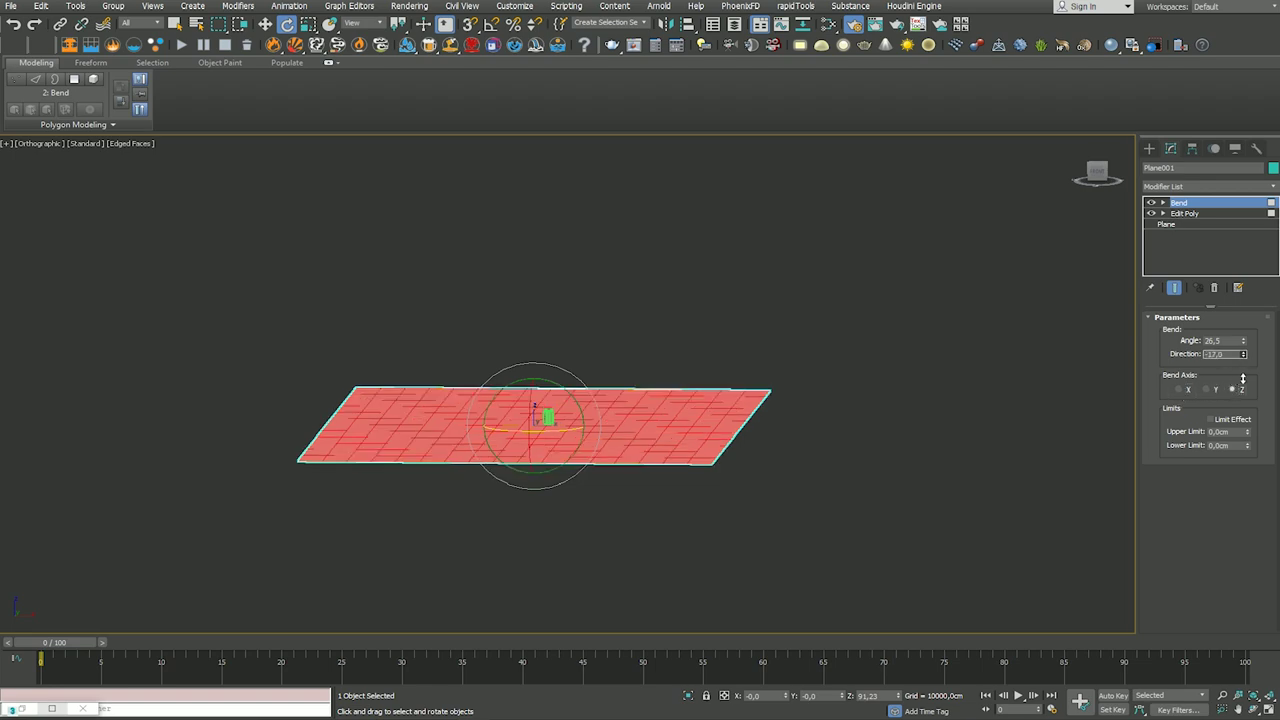
left_click(1206, 390)
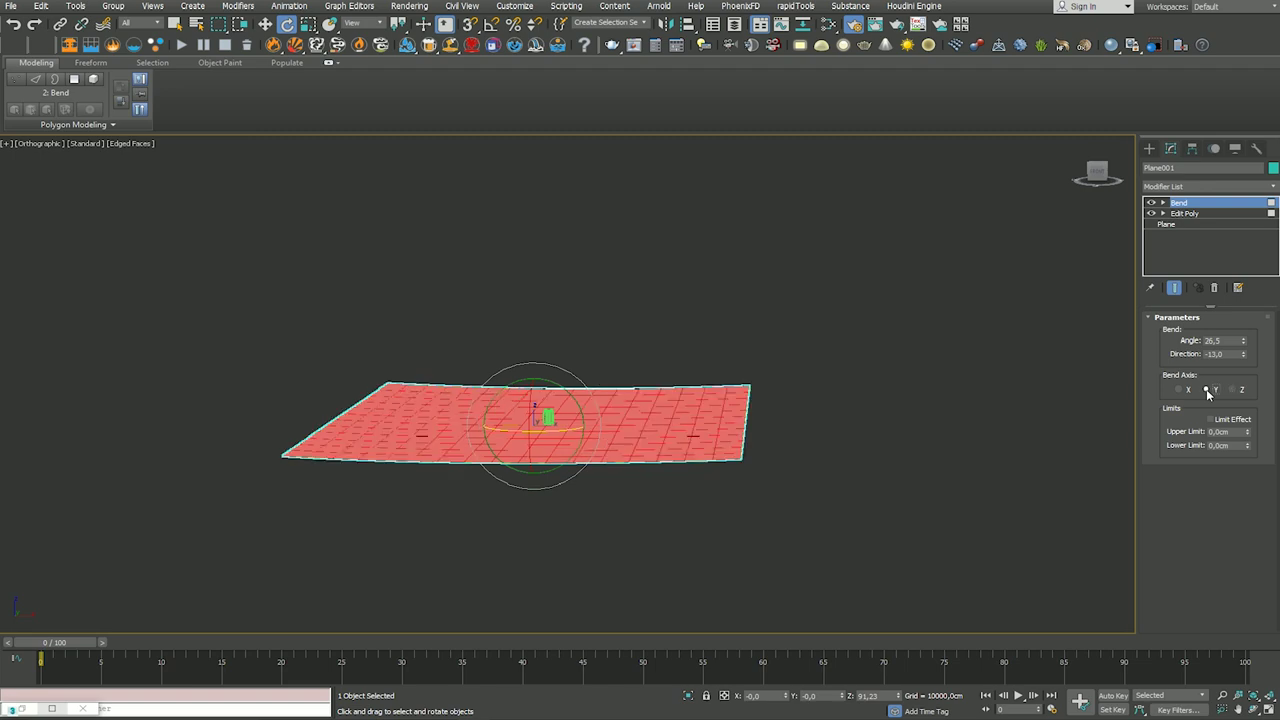
left_click_drag(1245, 343, 1245, 352)
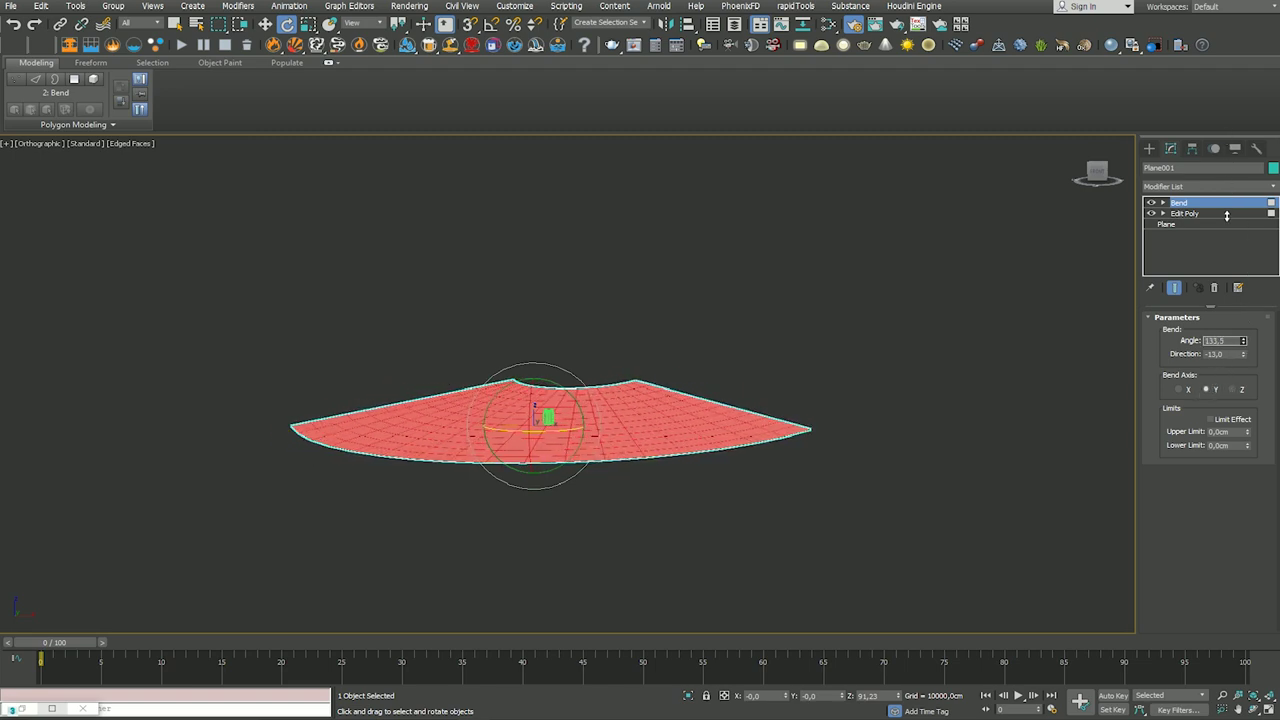
left_click(1180, 390)
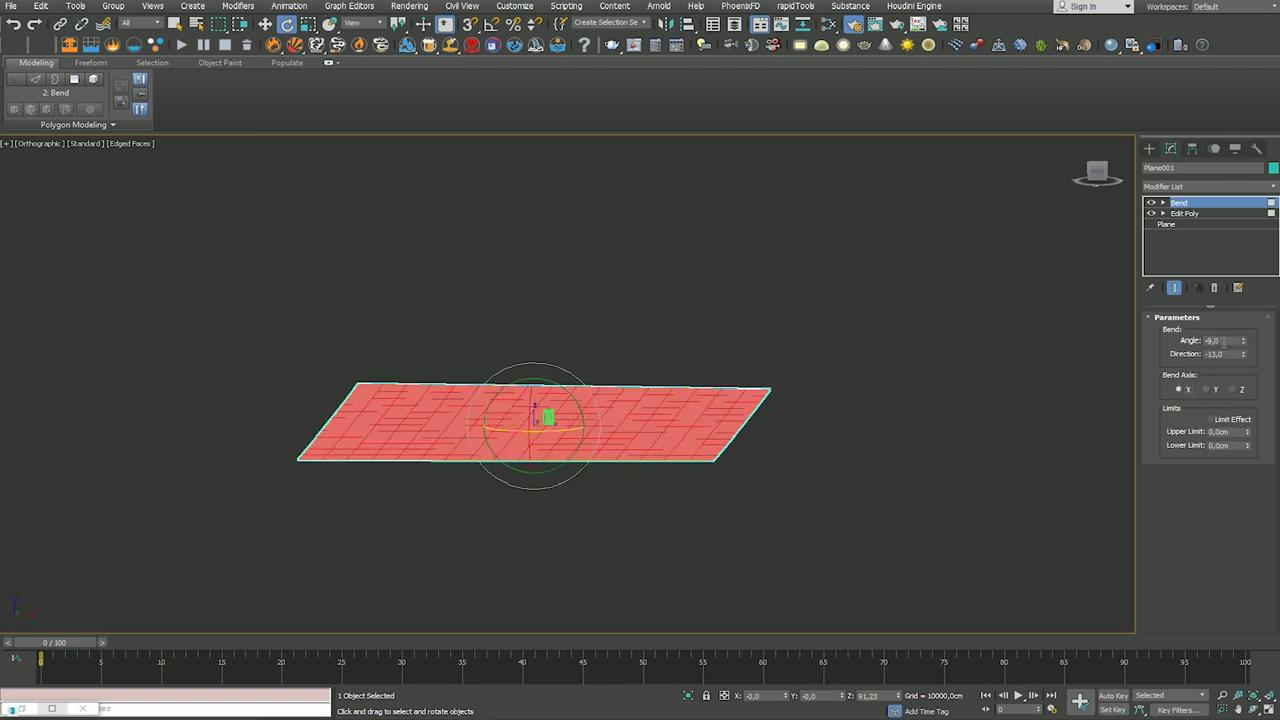
mouse_move(1247, 345)
left_mouse_down()
mouse_move(1220, 27)
mouse_move(42, 212)
mouse_move(21, 551)
mouse_move(46, 439)
left_mouse_up()
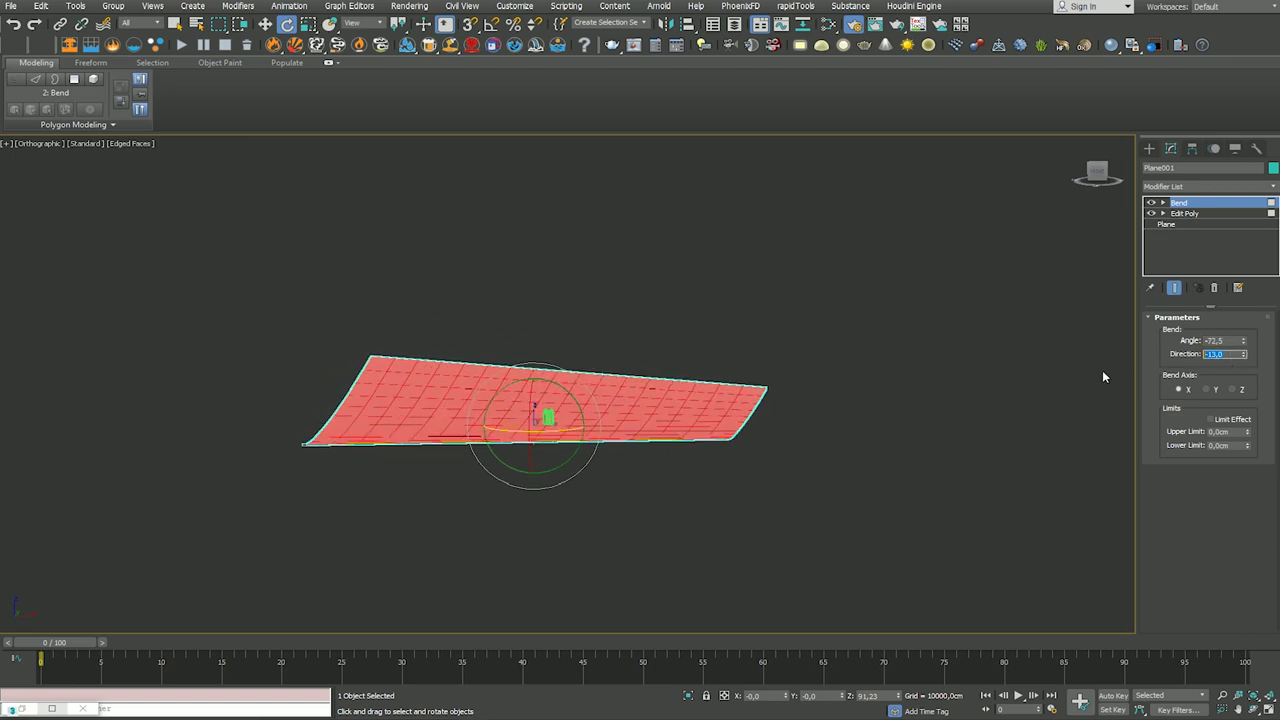
type("0")
key("Return")
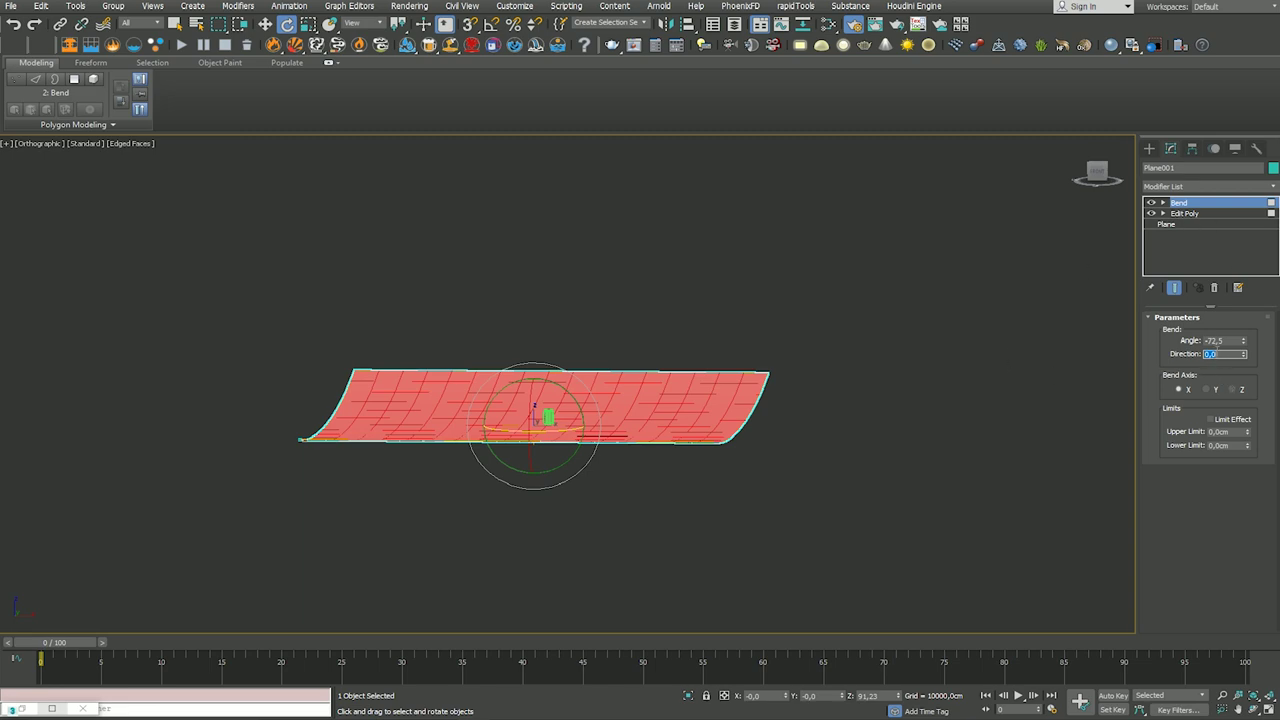
mouse_move(1245, 341)
left_mouse_down()
mouse_move(1253, 325)
mouse_move(1266, 393)
left_mouse_up()
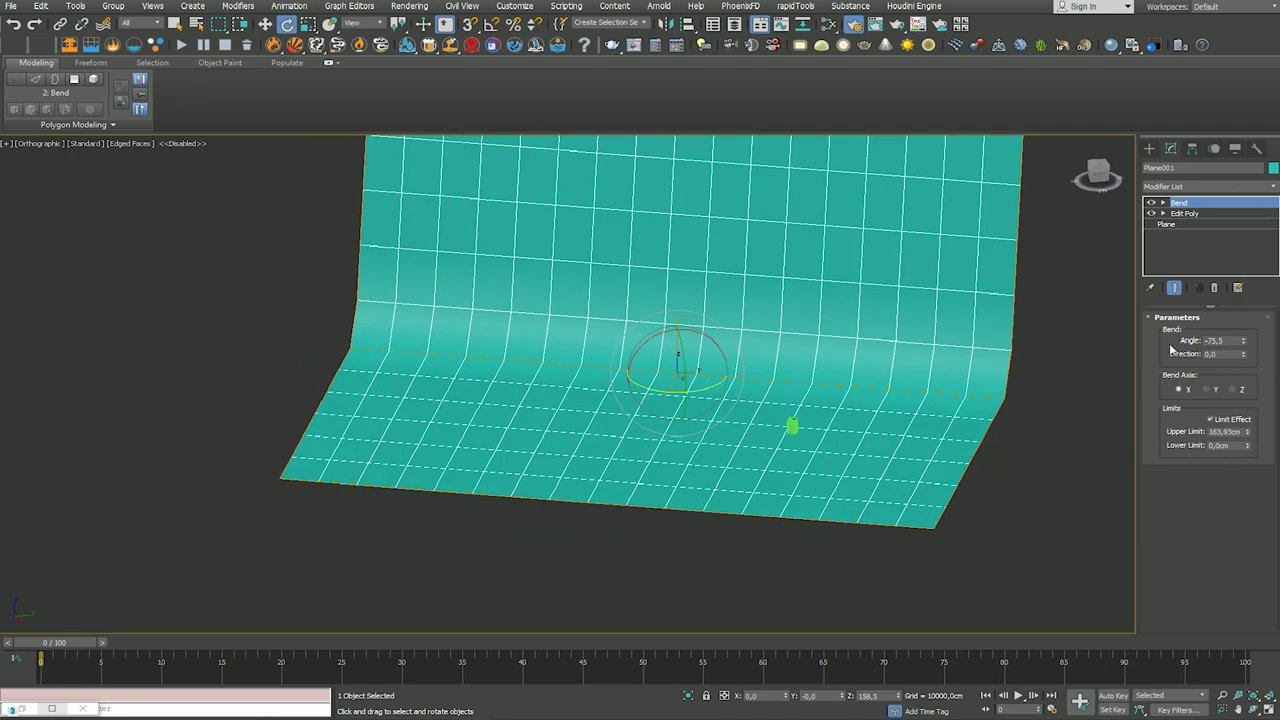
Step: Set the bend angle to -95 and compare the curl with and without Limit Effect (upper limit 163,93cm)
left_click_drag(1245, 342, 1245, 362)
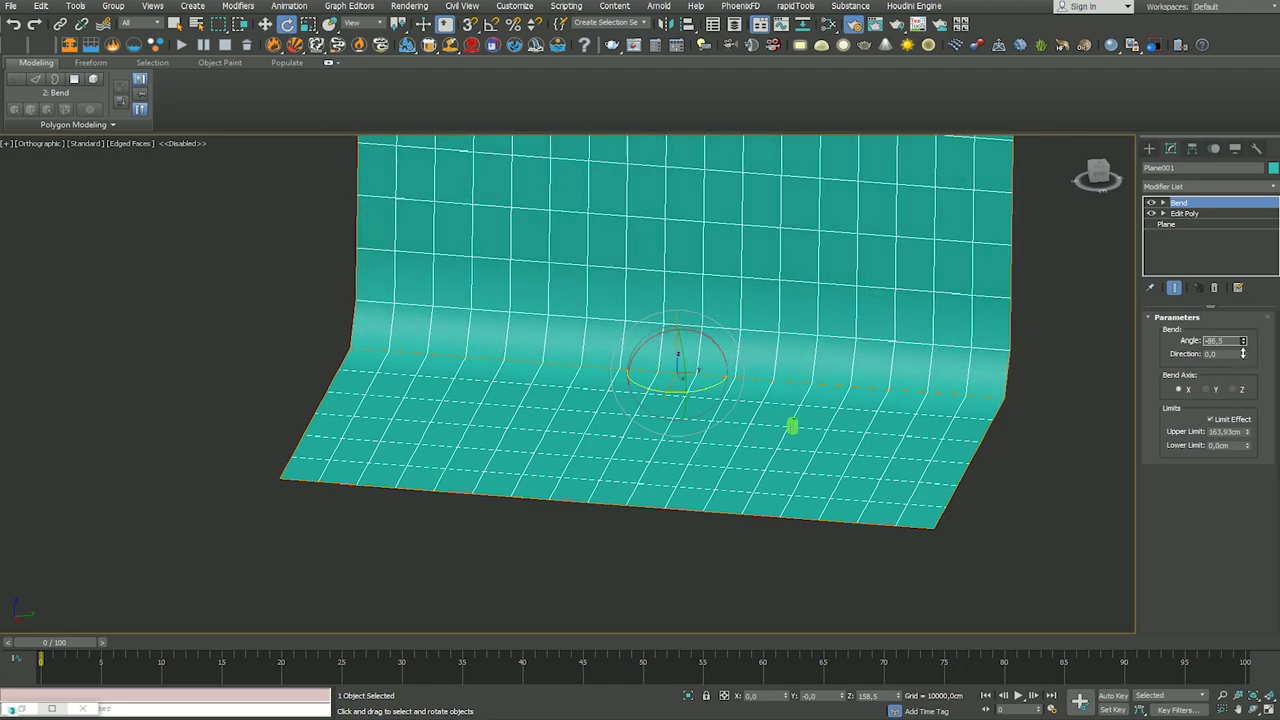
left_click(1211, 420)
left_click(1211, 420)
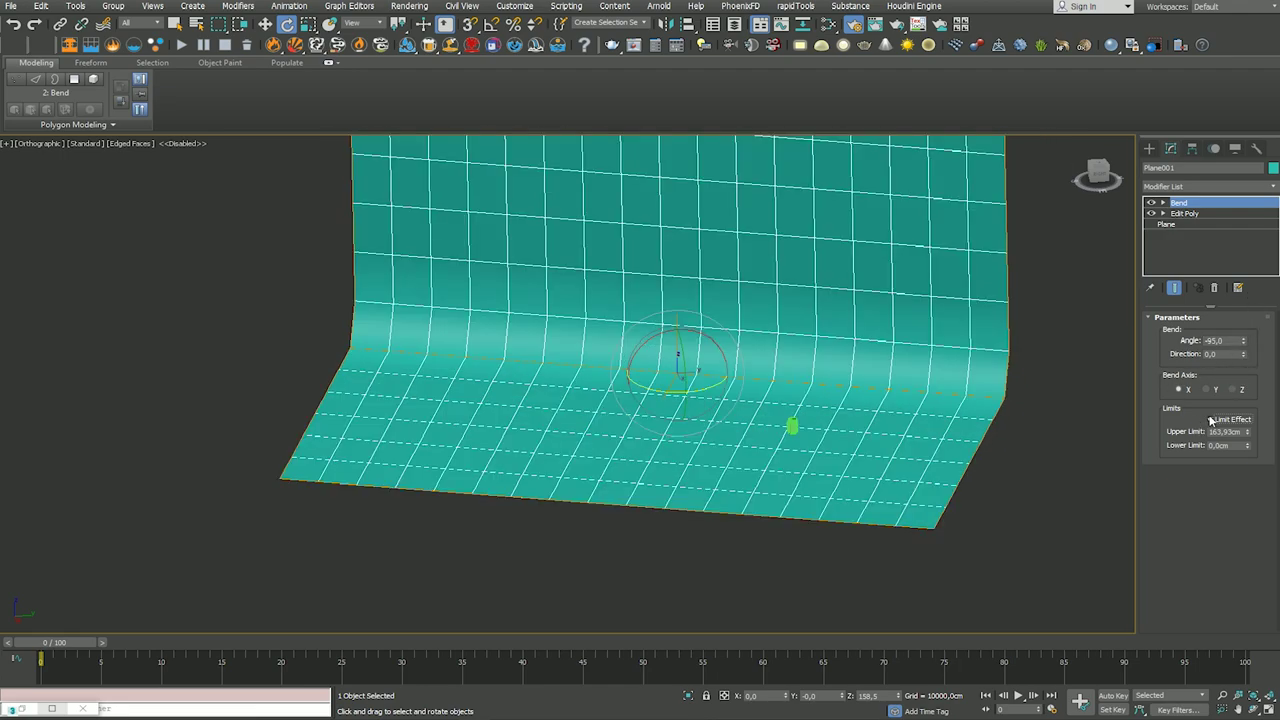
left_click(1211, 420)
left_click(1211, 420)
left_click(1211, 420)
left_click(1211, 420)
mouse_move(835, 402)
middle_mouse_down("alt")
mouse_move(766, 363)
mouse_move(763, 465)
mouse_move(743, 449)
mouse_move(786, 451)
mouse_move(815, 430)
mouse_move(736, 457)
middle_mouse_up("alt")
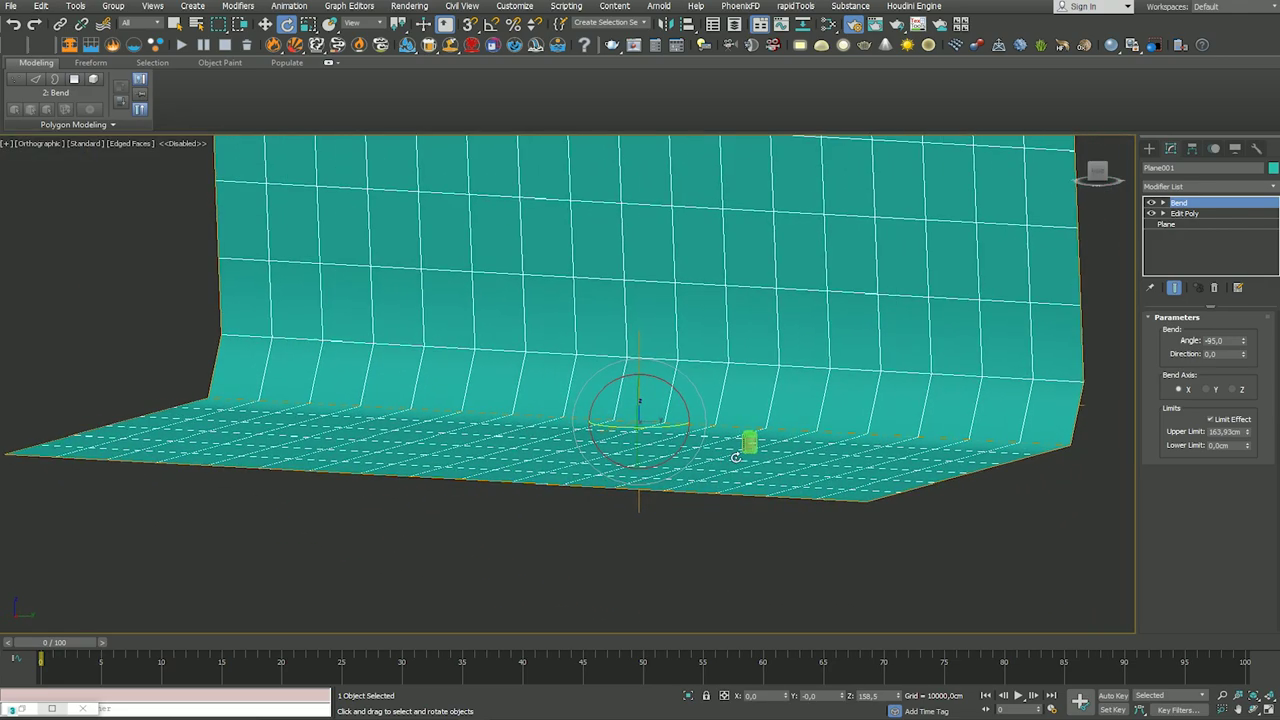
left_click(1164, 187)
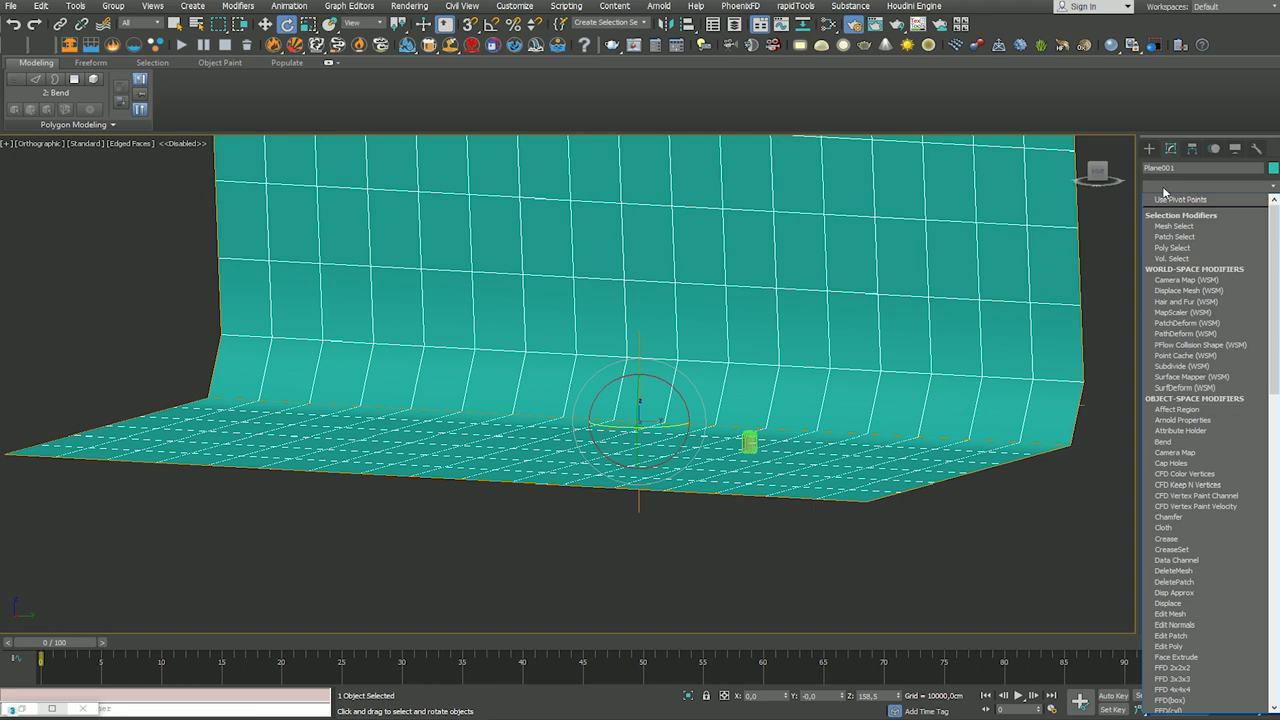
Step: Add TurboSmooth to the backdrop plane with an Edit Poly modifier on top
type("turbo")
key("Return")
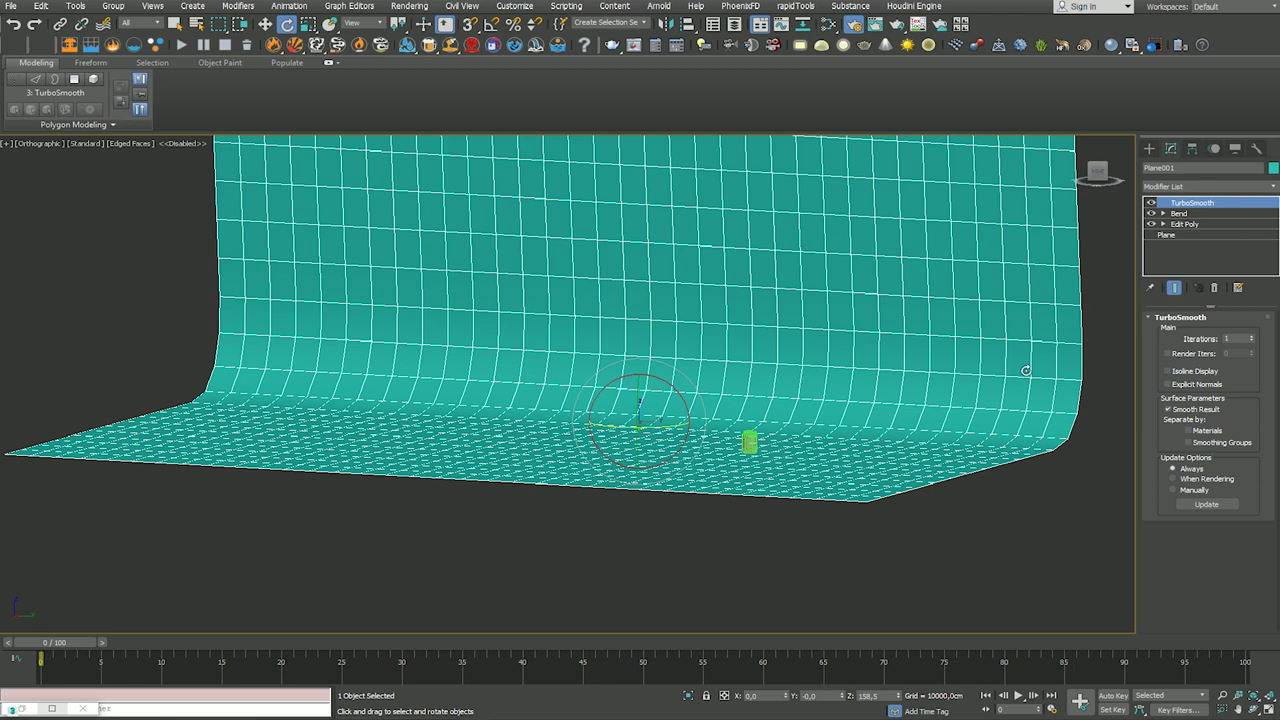
left_click(1188, 183)
type("esh")
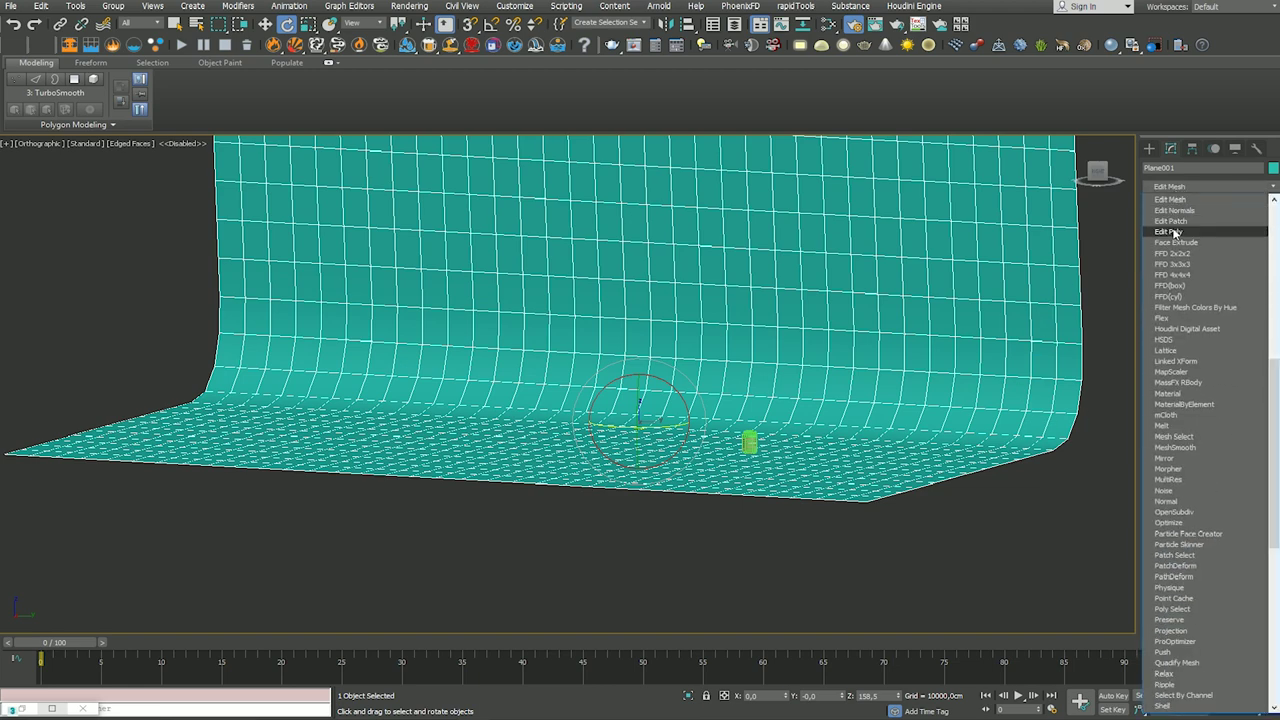
left_click(1163, 231)
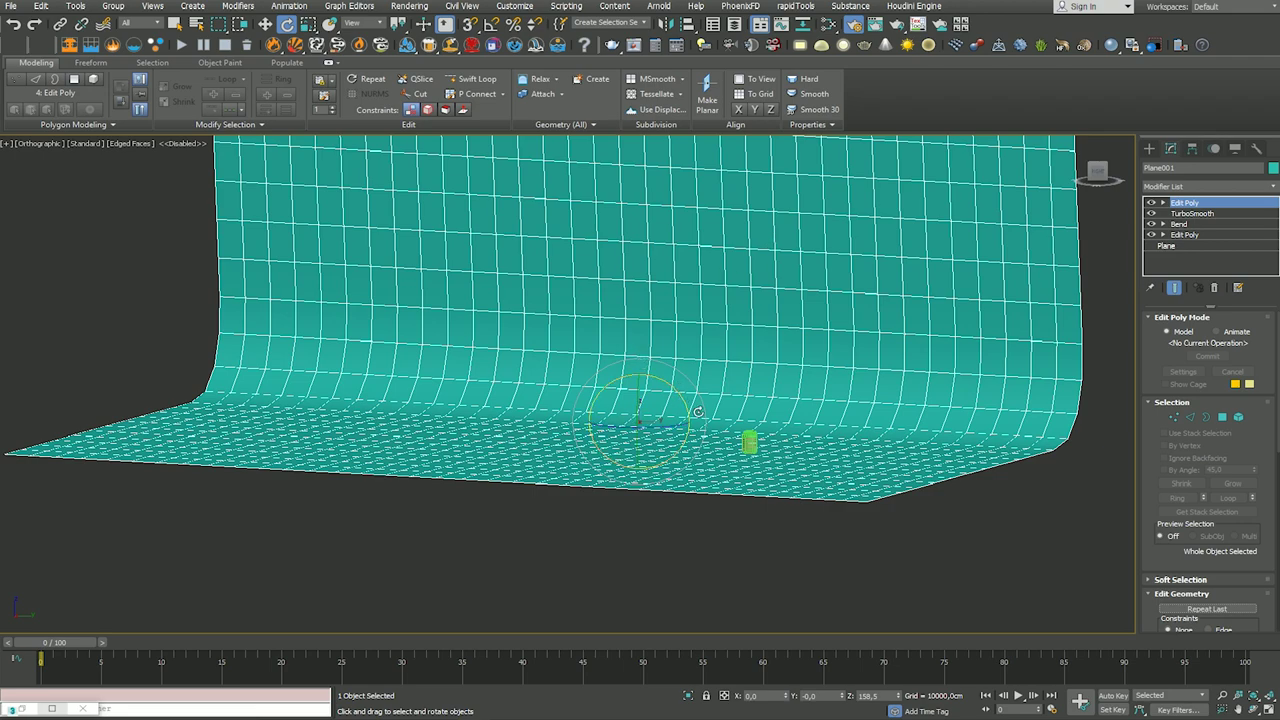
Step: Switch to Select and Move and select the cola can
scroll(738, 421, "up", 2)
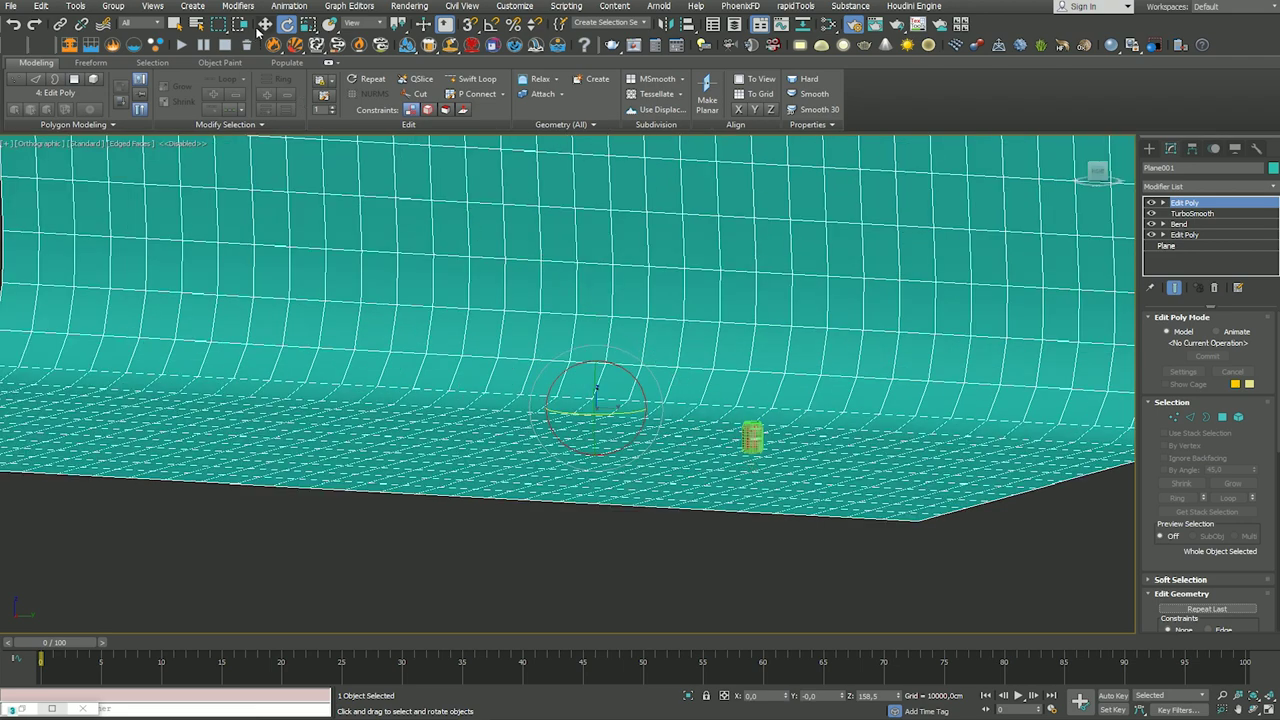
left_click(261, 27)
left_click(751, 440)
scroll(735, 435, "up", 4)
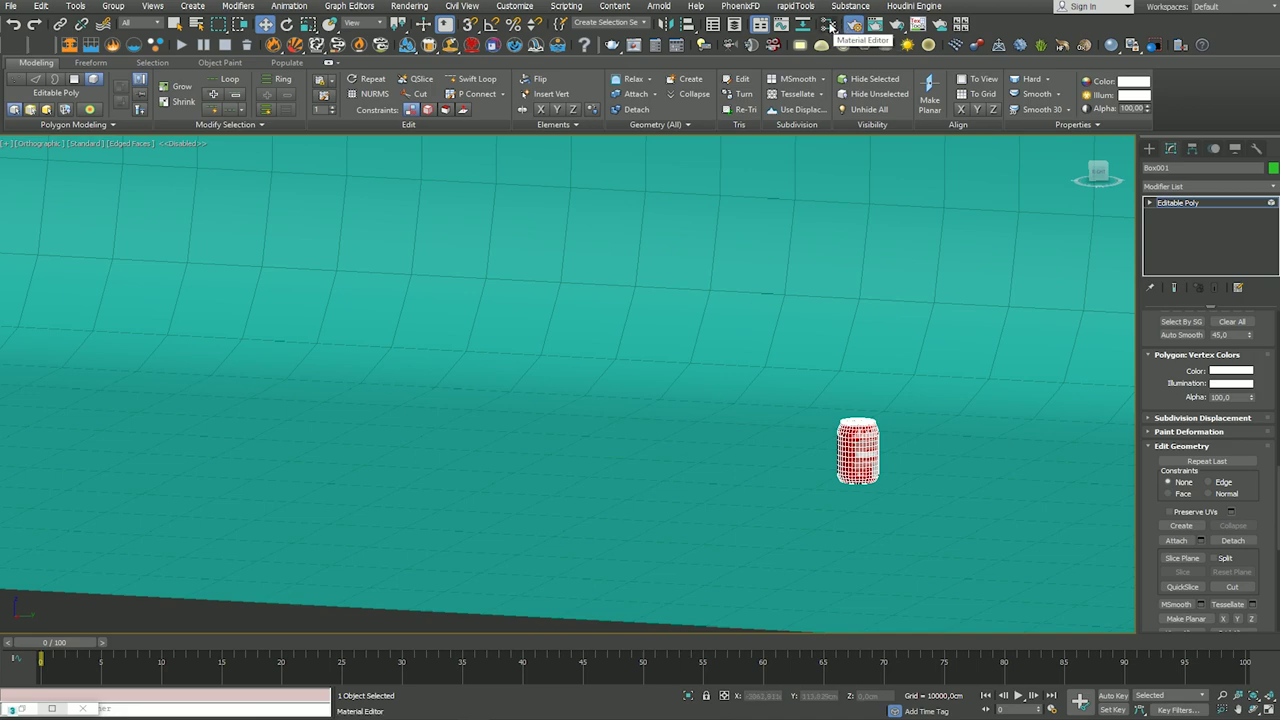
Step: Create a new VRayMtl, Material #53, in the Slate Material Editor
left_click(829, 27)
middle_click_drag(608, 300, 503, 463)
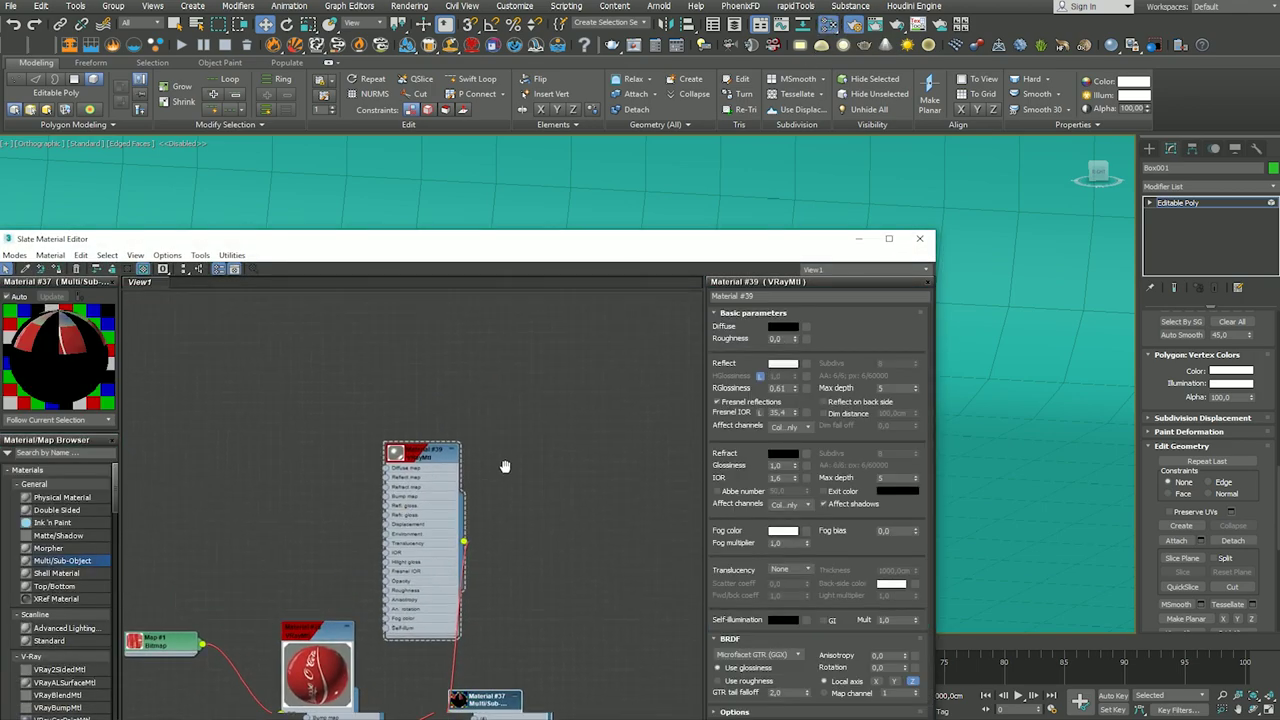
right_click(563, 353)
mouse_move(721, 388)
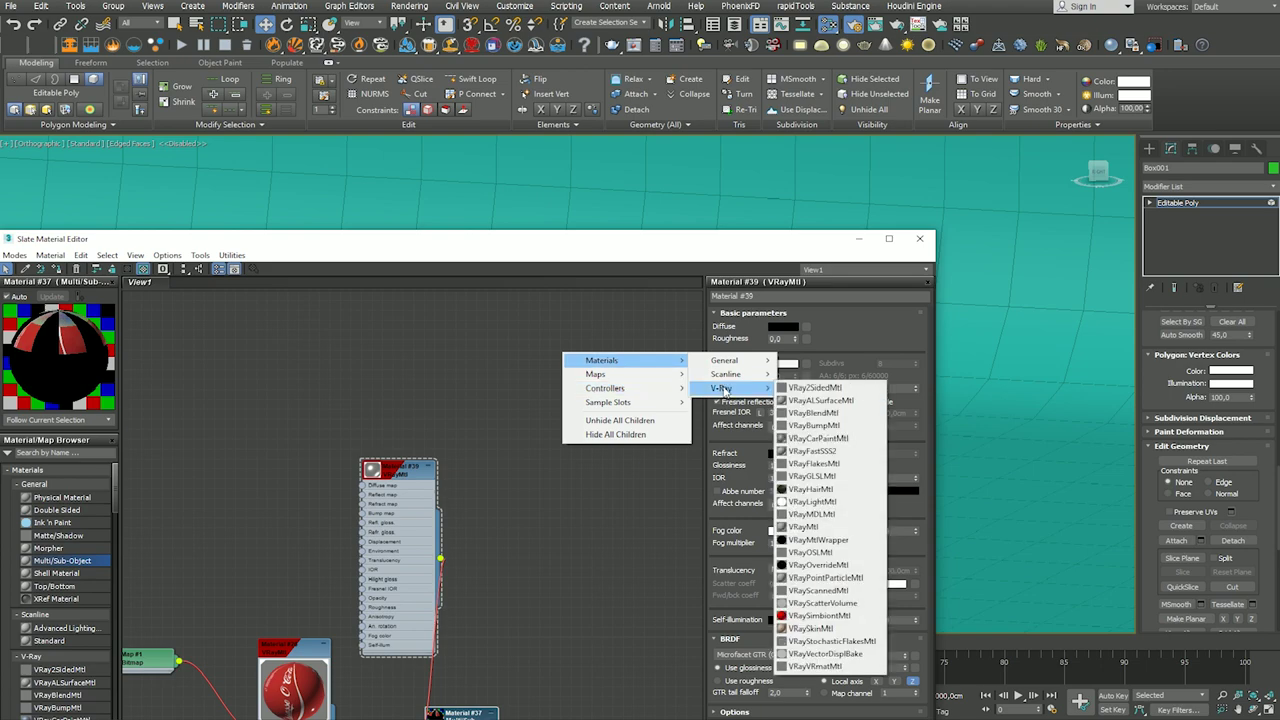
left_click(828, 526)
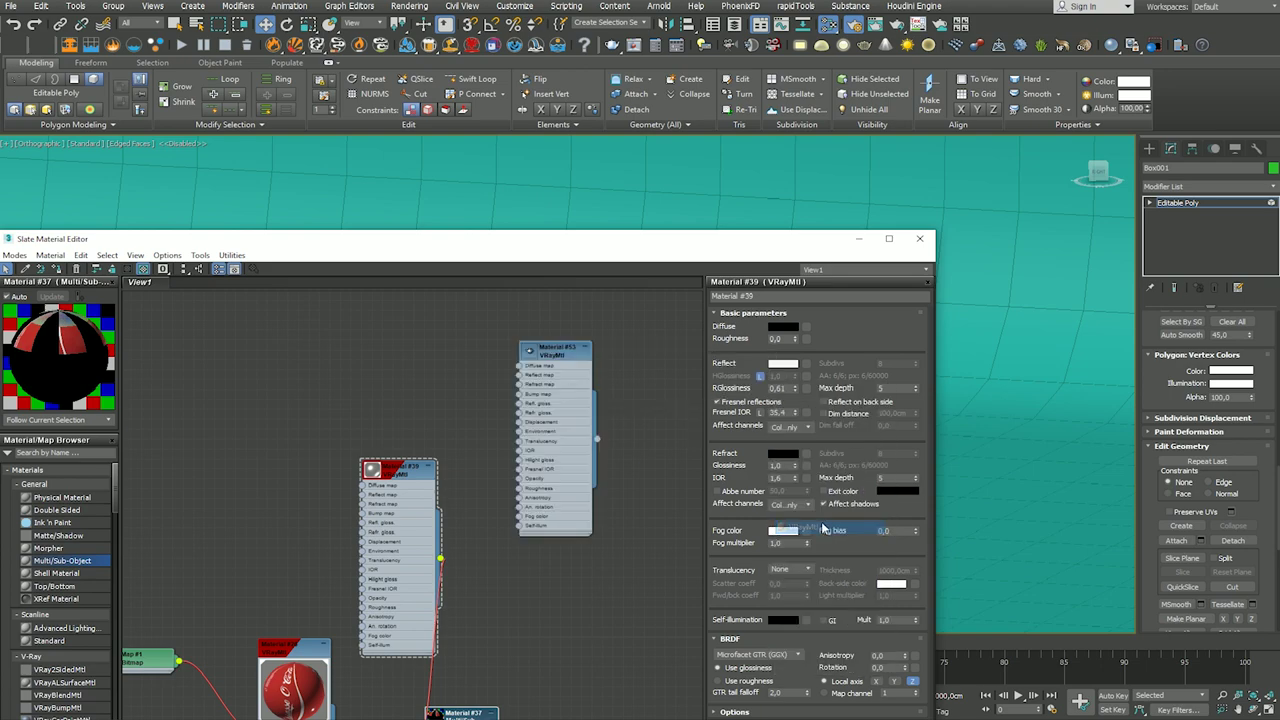
left_click(553, 351)
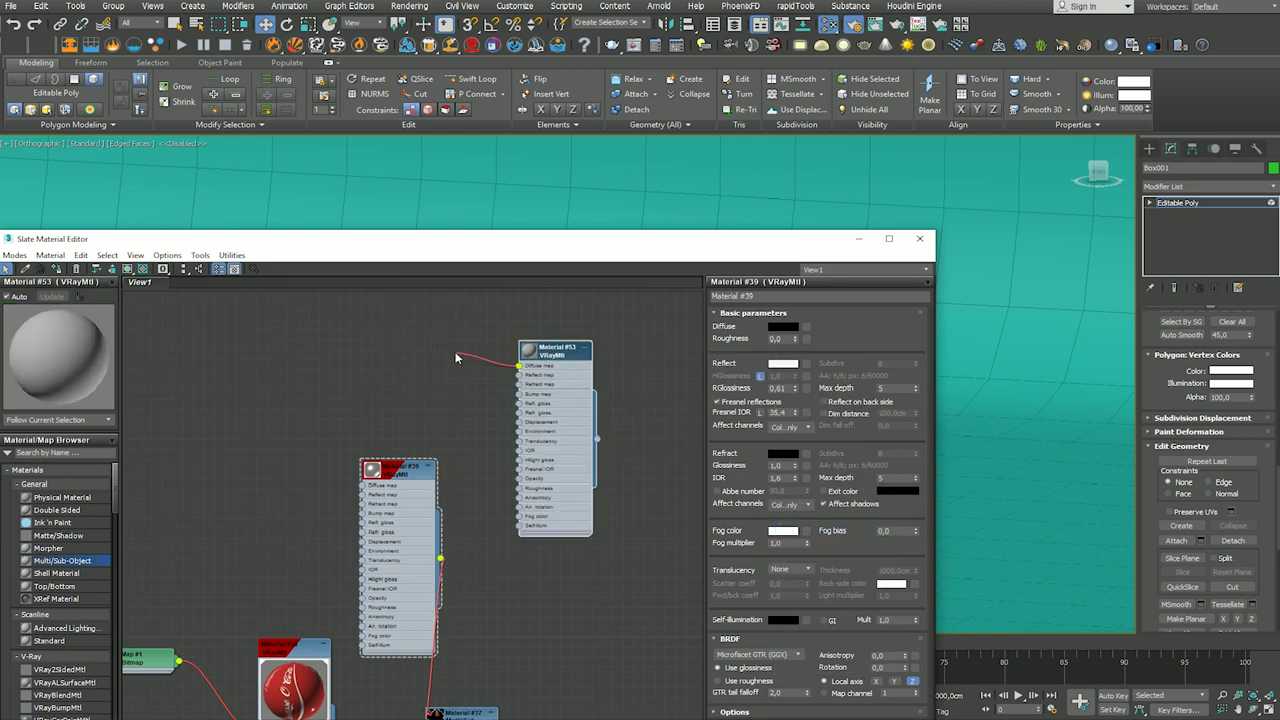
left_click_drag(414, 231, 446, 178)
left_click_drag(648, 243, 539, 357)
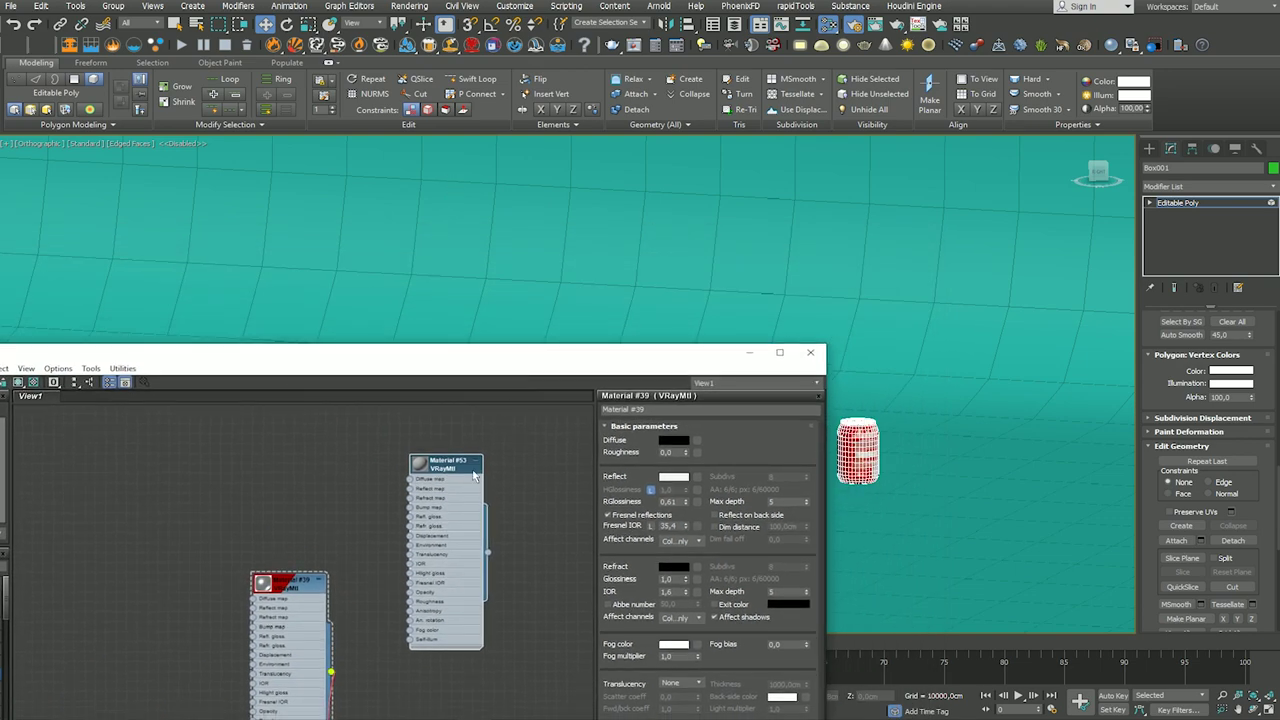
left_click_drag(455, 462, 424, 450)
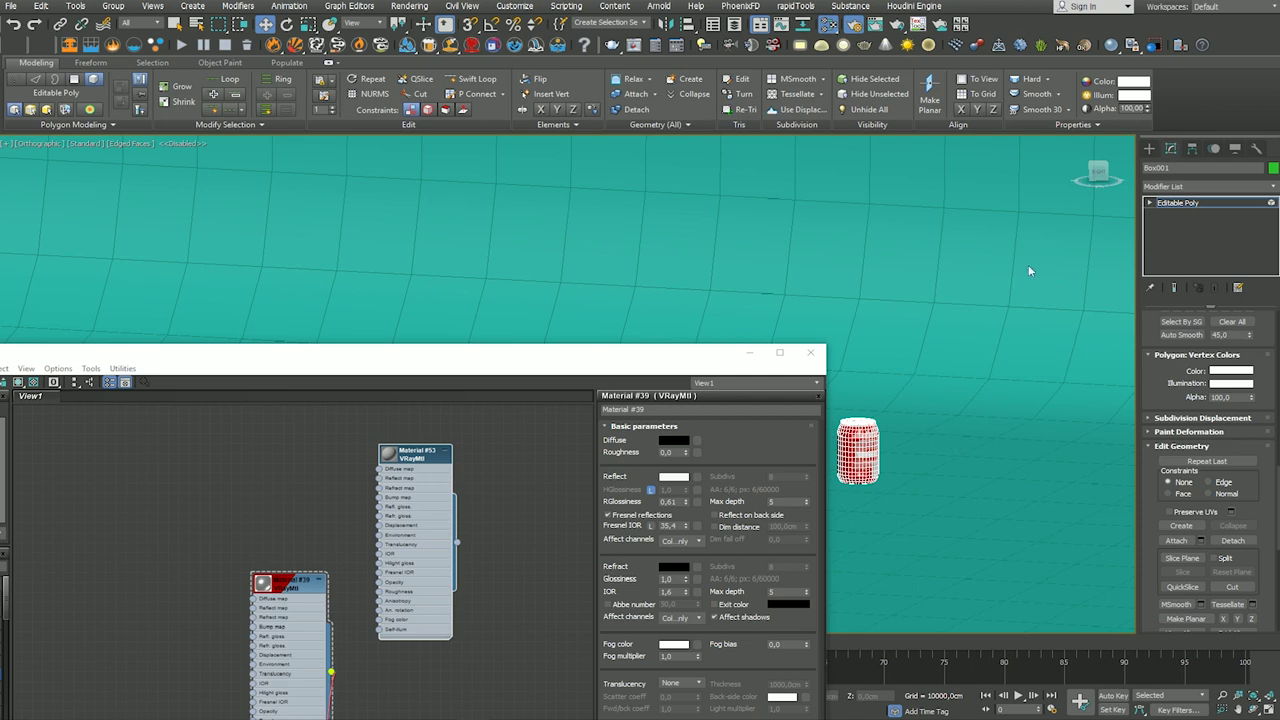
Step: Assign Material #53 to the backdrop plane and put the material editor away
left_click(1149, 148)
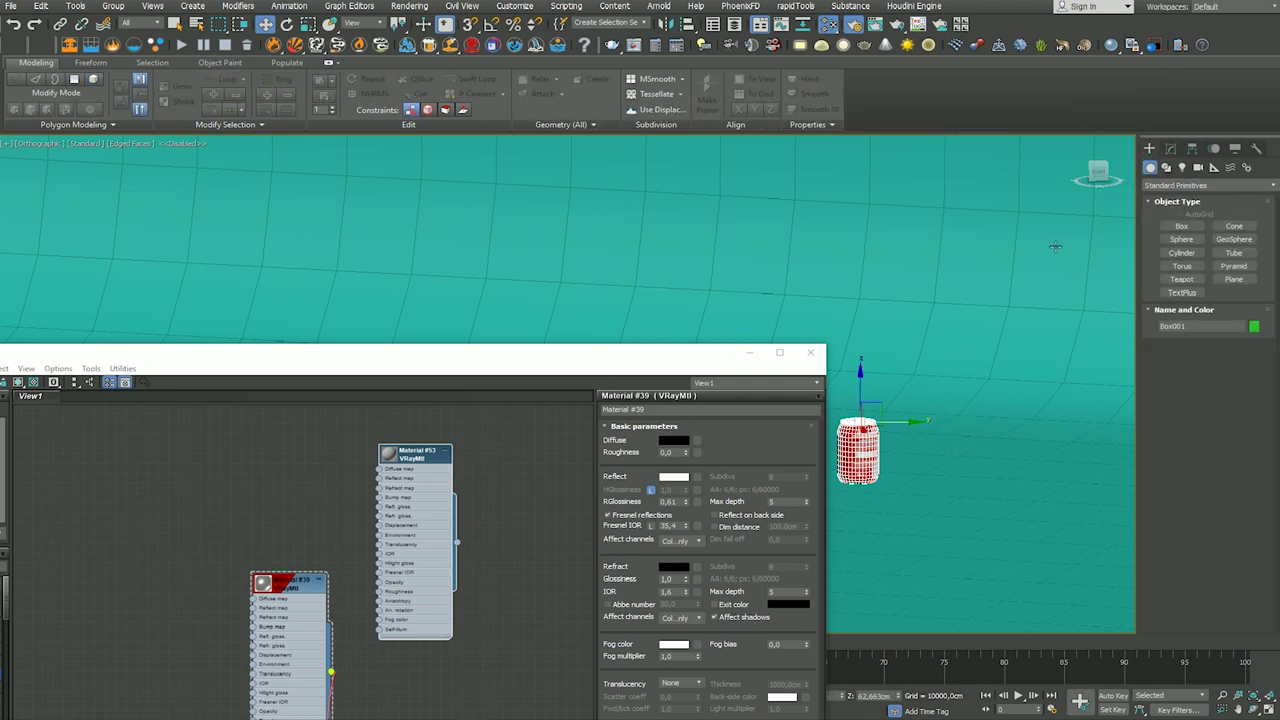
left_click(833, 235)
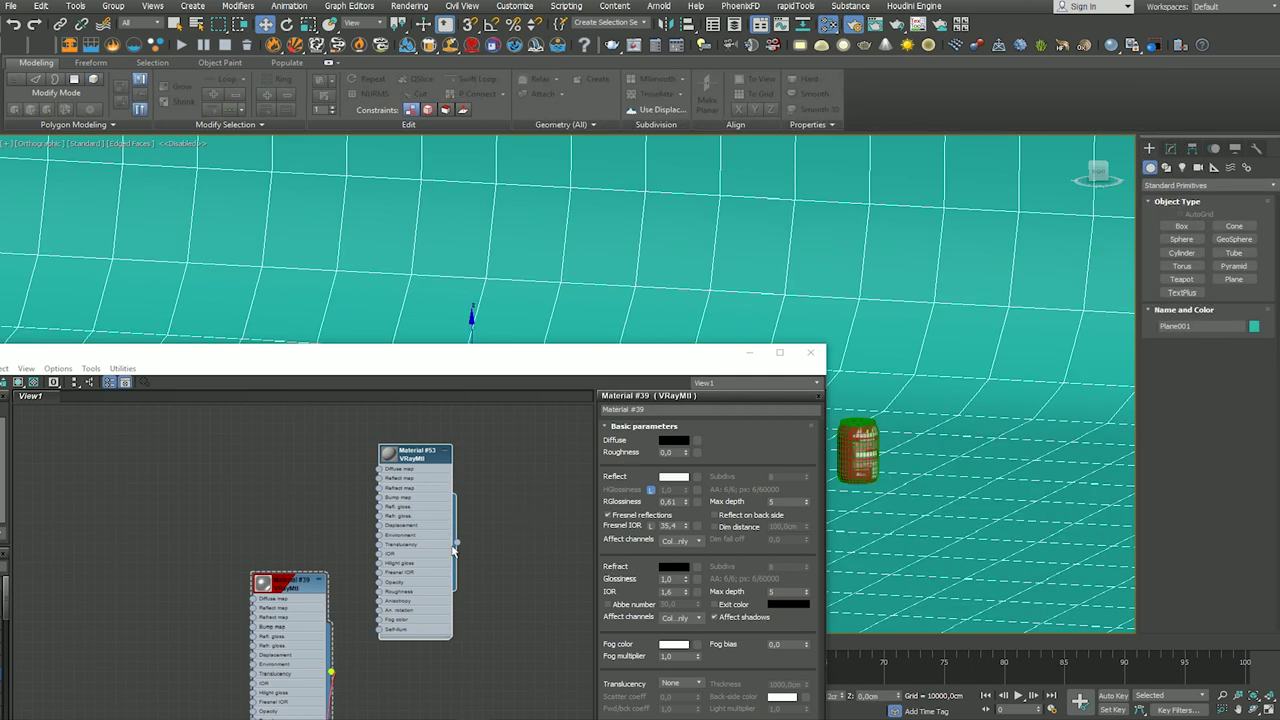
left_click_drag(455, 546, 669, 247)
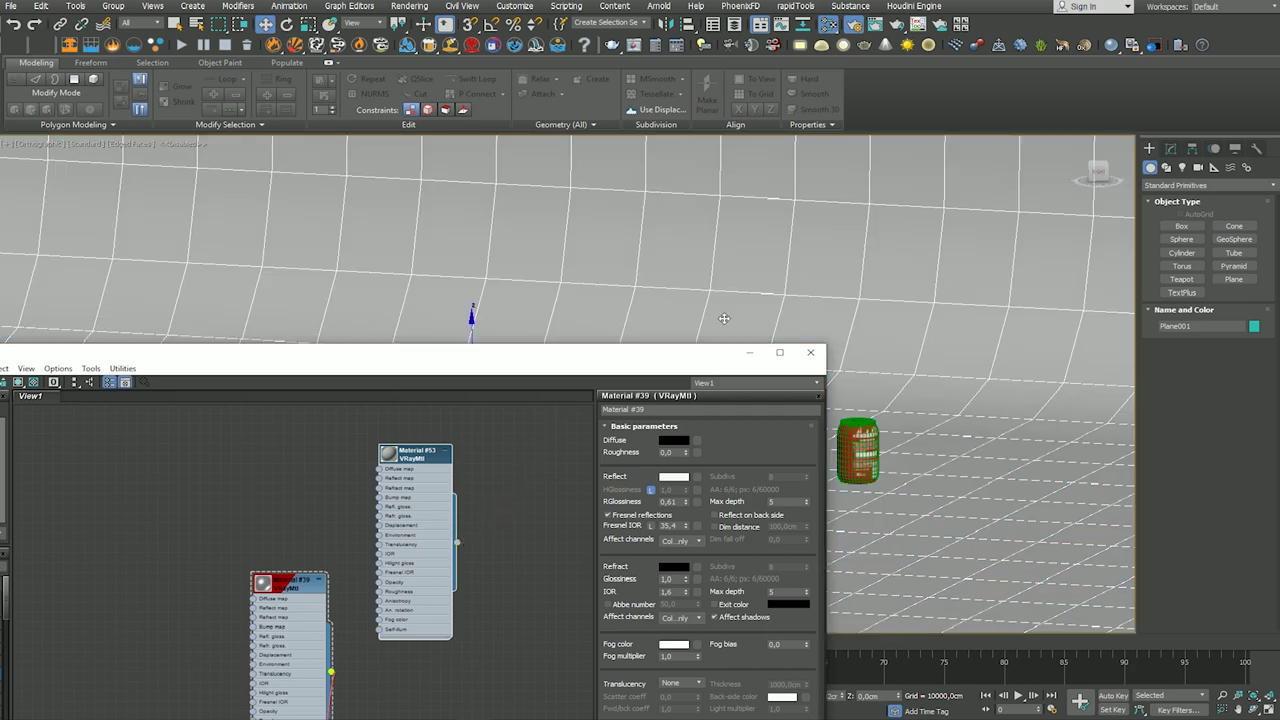
left_click(749, 352)
Step: Rotate the can about its vertical Z axis so the logo faces the camera
mouse_move(740, 378)
middle_mouse_down("alt")
mouse_move(766, 393)
mouse_move(773, 376)
mouse_move(451, 343)
mouse_move(537, 403)
mouse_move(494, 426)
mouse_move(579, 384)
mouse_move(464, 366)
middle_mouse_up("alt")
left_click(732, 368)
middle_click_drag(732, 368, 433, 155, "alt")
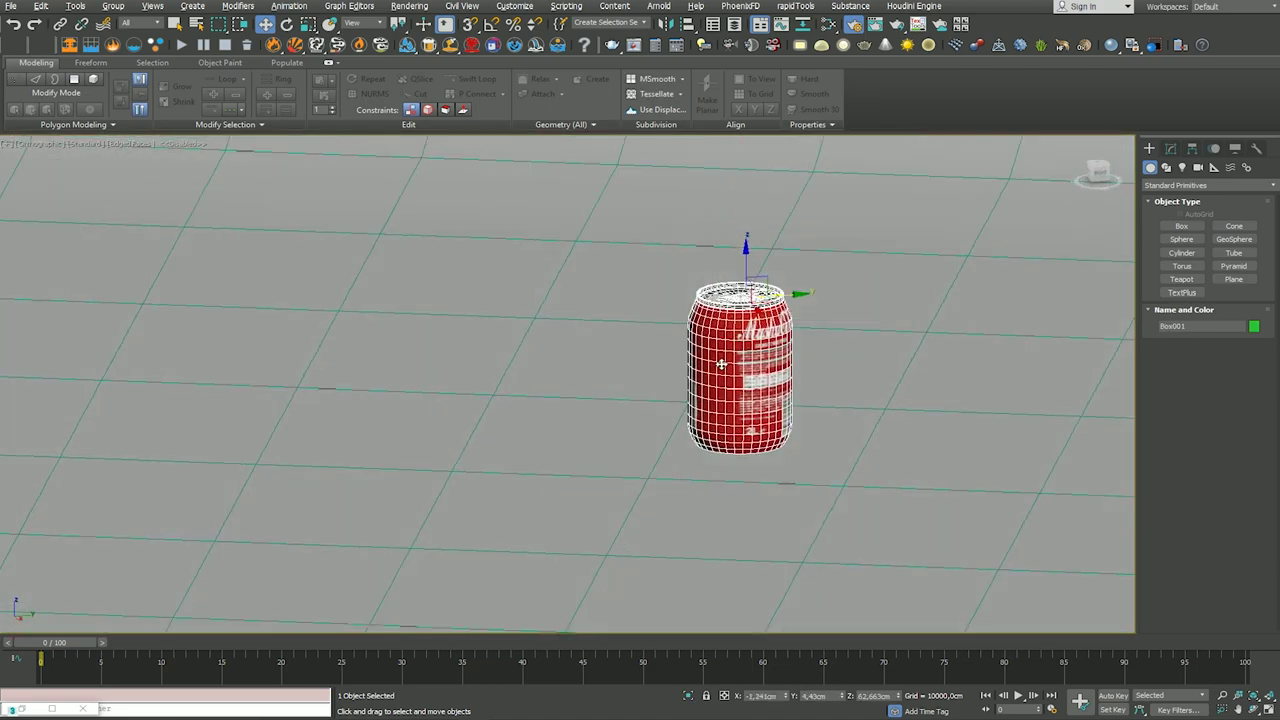
left_click(287, 24)
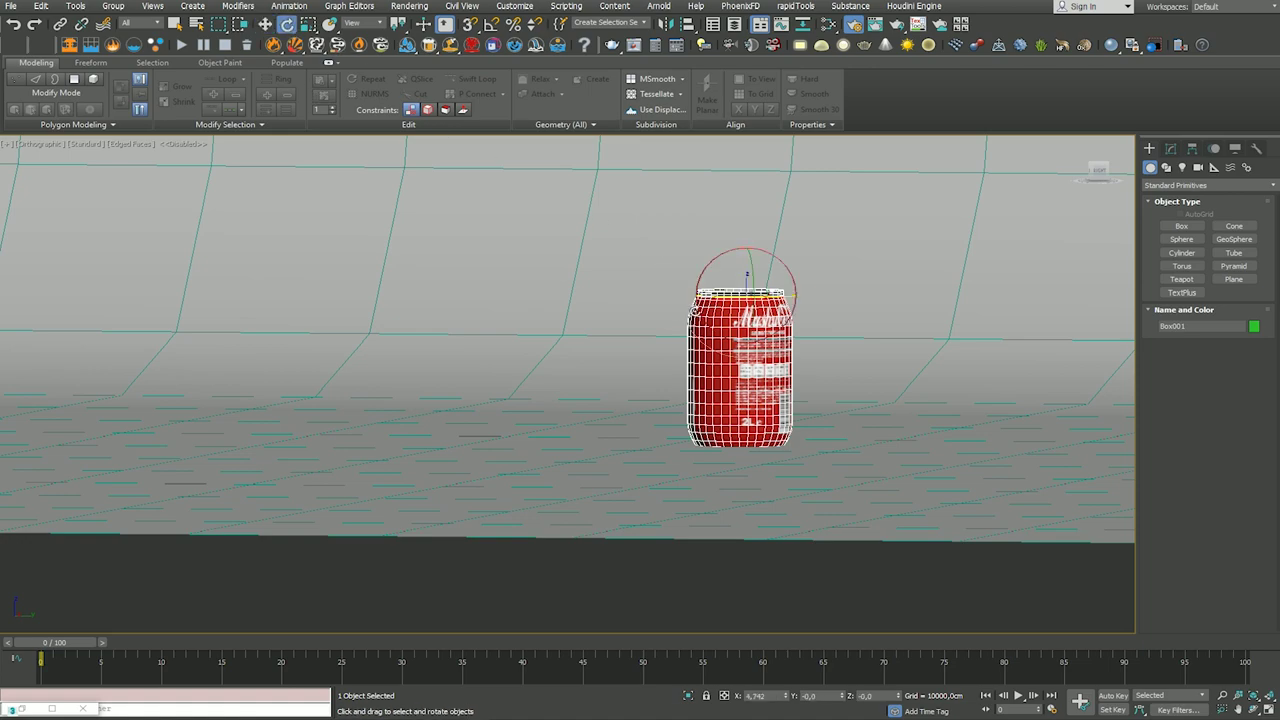
left_click_drag(796, 300, 909, 302)
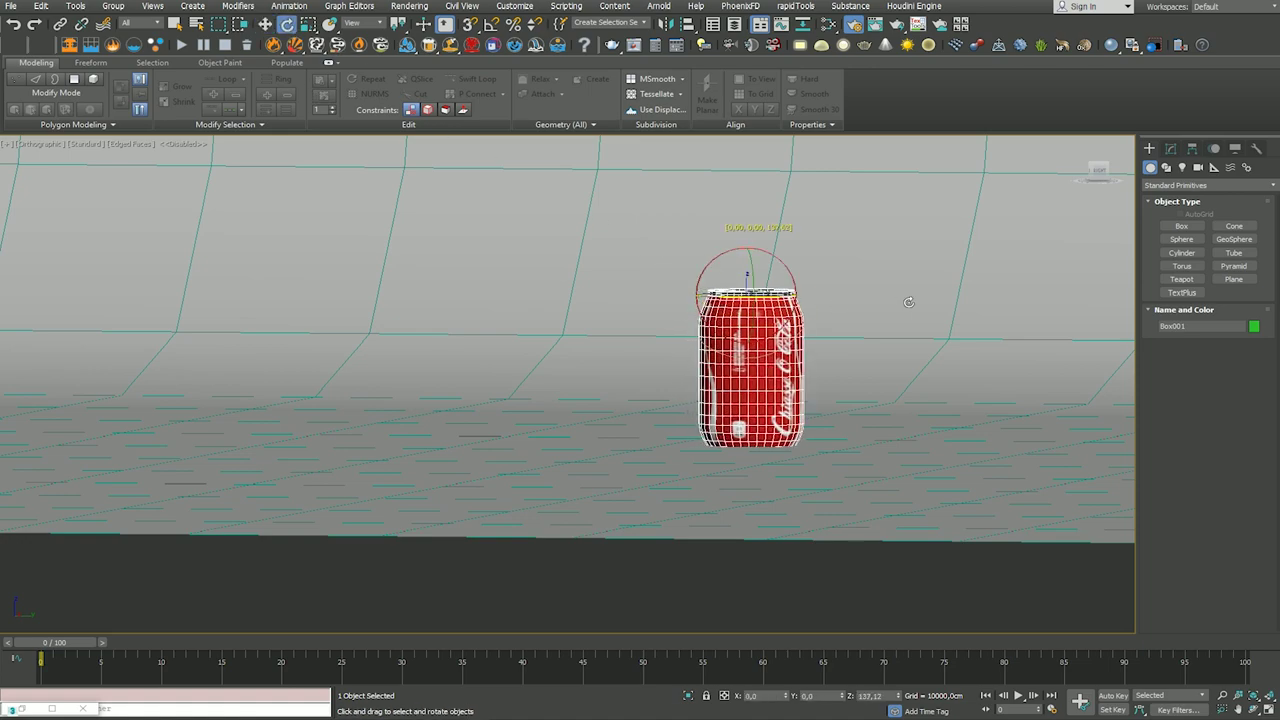
mouse_move(903, 303)
middle_mouse_down("alt")
mouse_move(548, 341)
mouse_move(504, 321)
middle_mouse_up("alt")
scroll(506, 317, "up", 3)
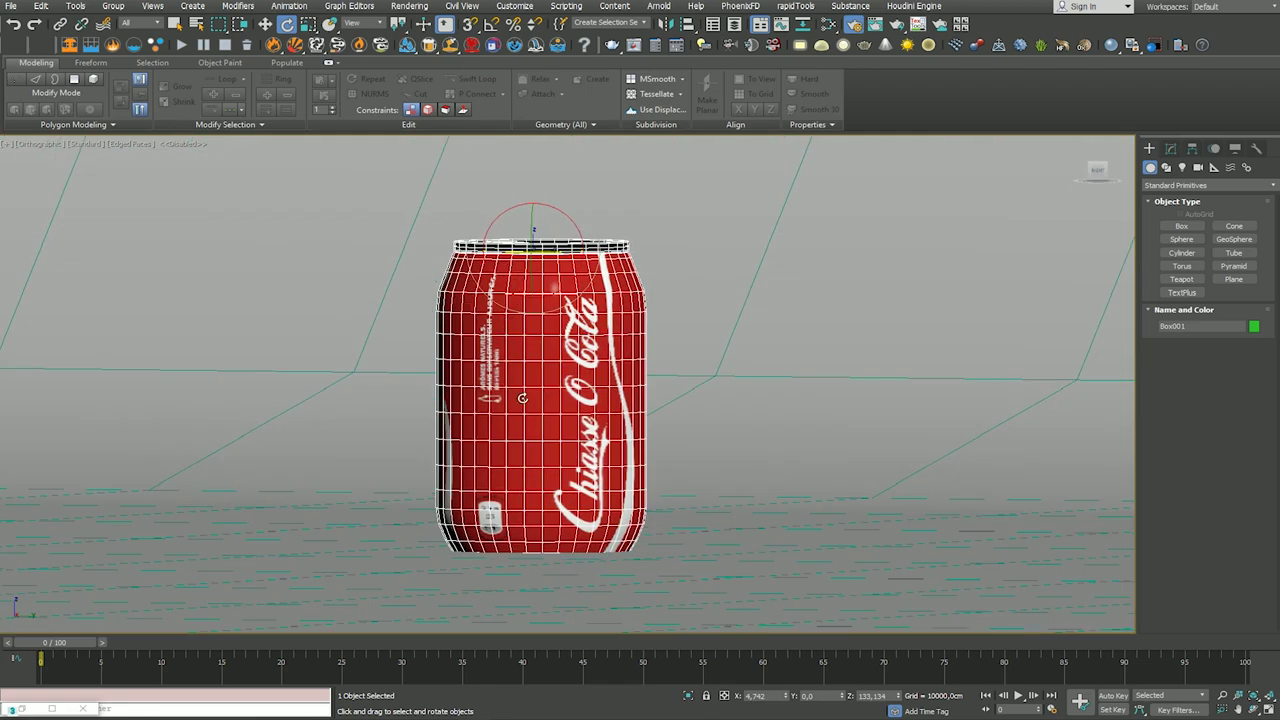
middle_click_drag(522, 398, 521, 401, "alt")
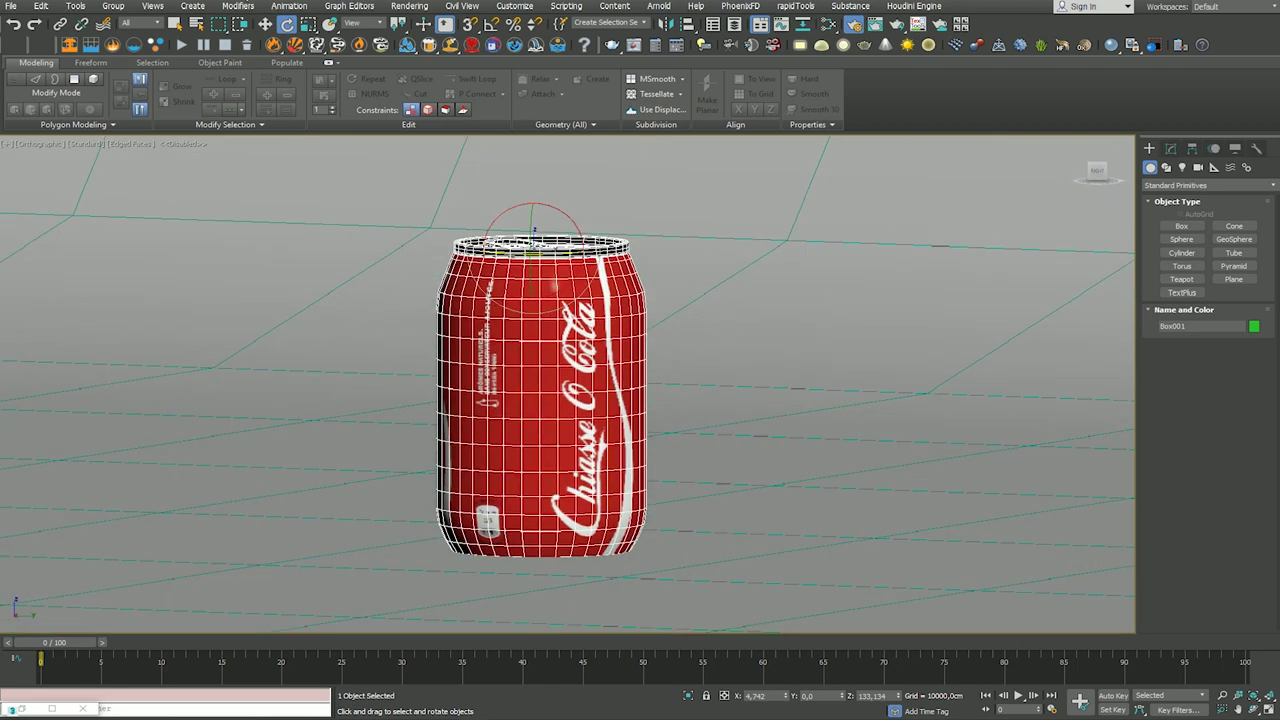
Step: Lift the can slightly upward, check its top rim, then deselect it
key("w")
left_click_drag(538, 236, 530, 208)
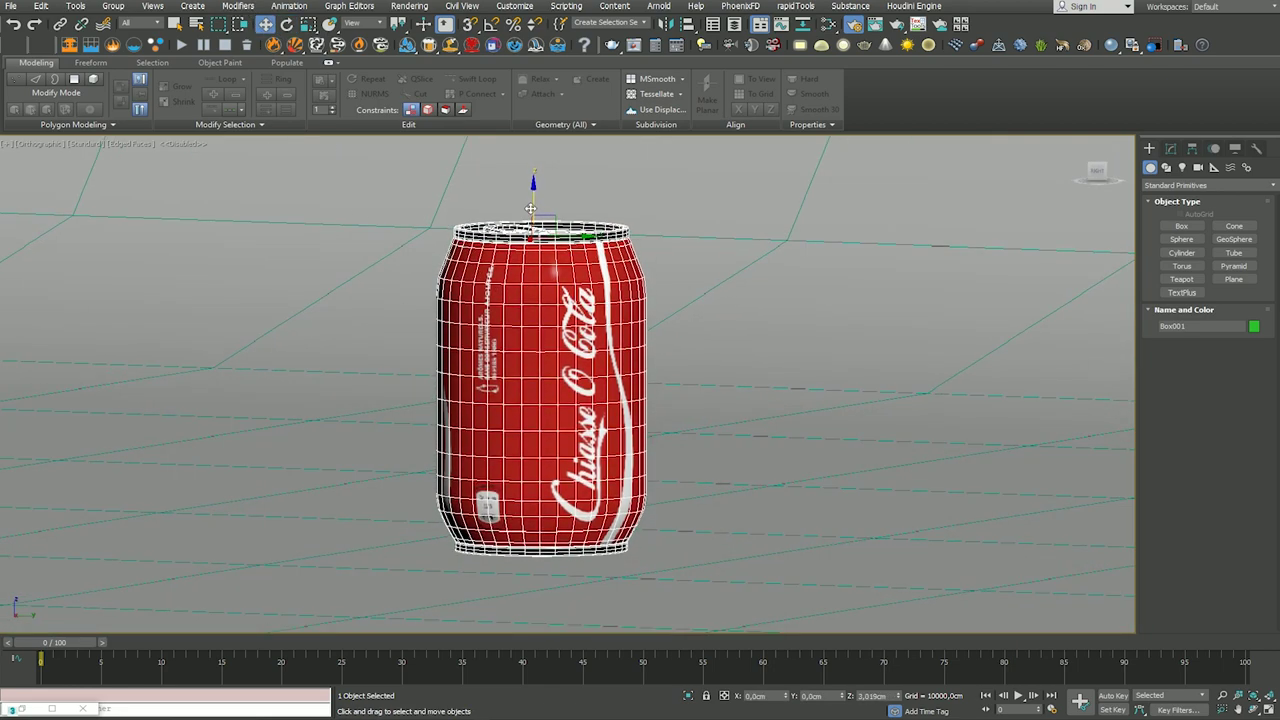
left_click_drag(530, 208, 502, 285)
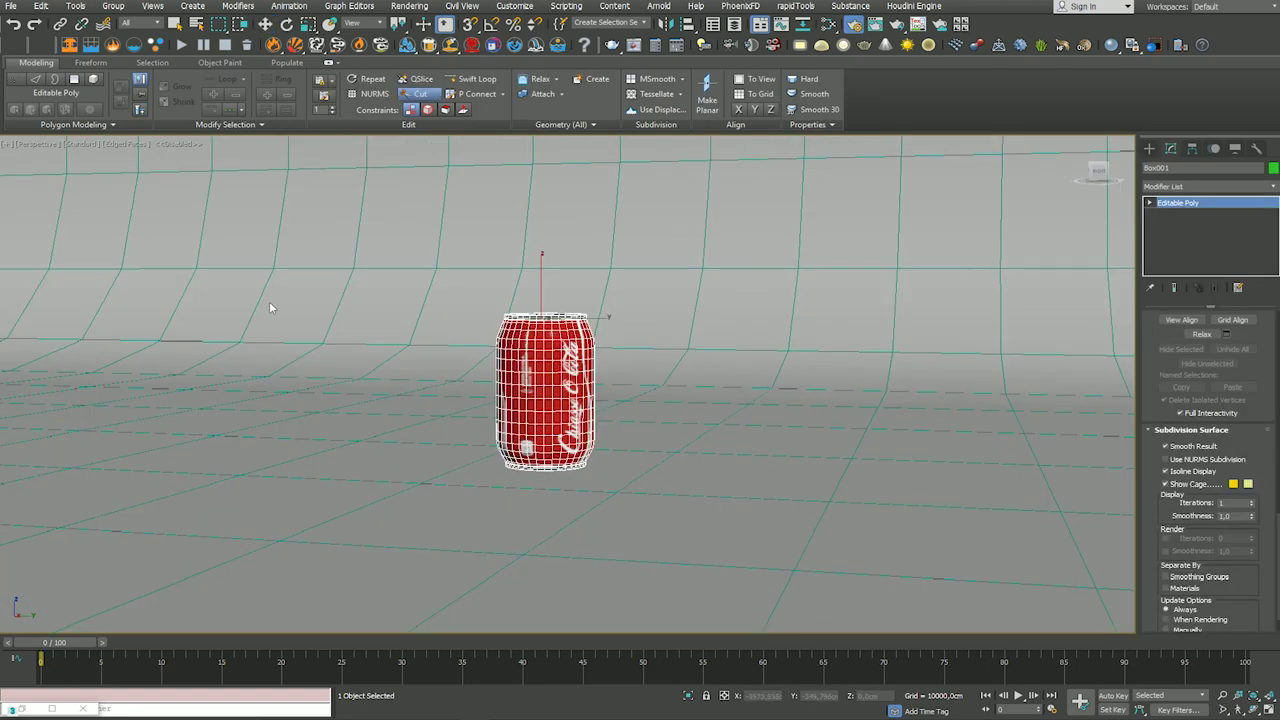
scroll(269, 301, "up", 5)
mouse_move(756, 396)
middle_mouse_down()
mouse_move(350, 296)
mouse_move(333, 254)
middle_mouse_up()
middle_click_drag(333, 266, 266, 340, "alt")
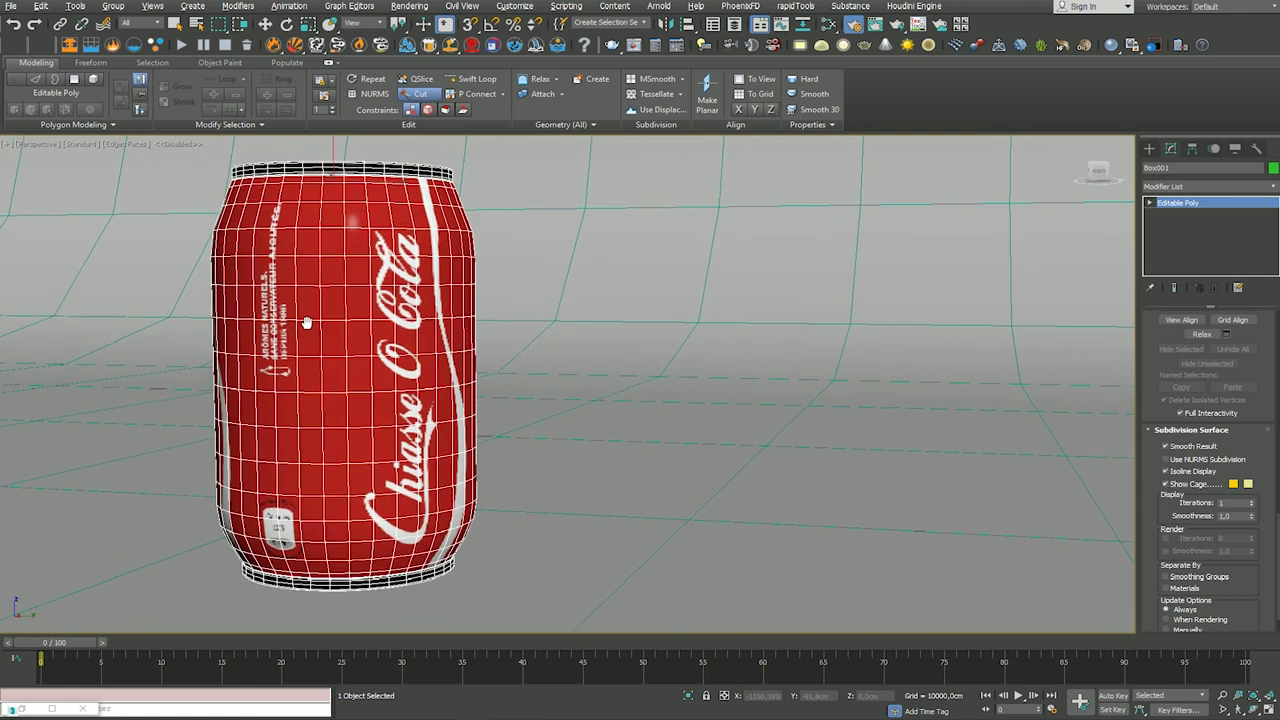
key("w")
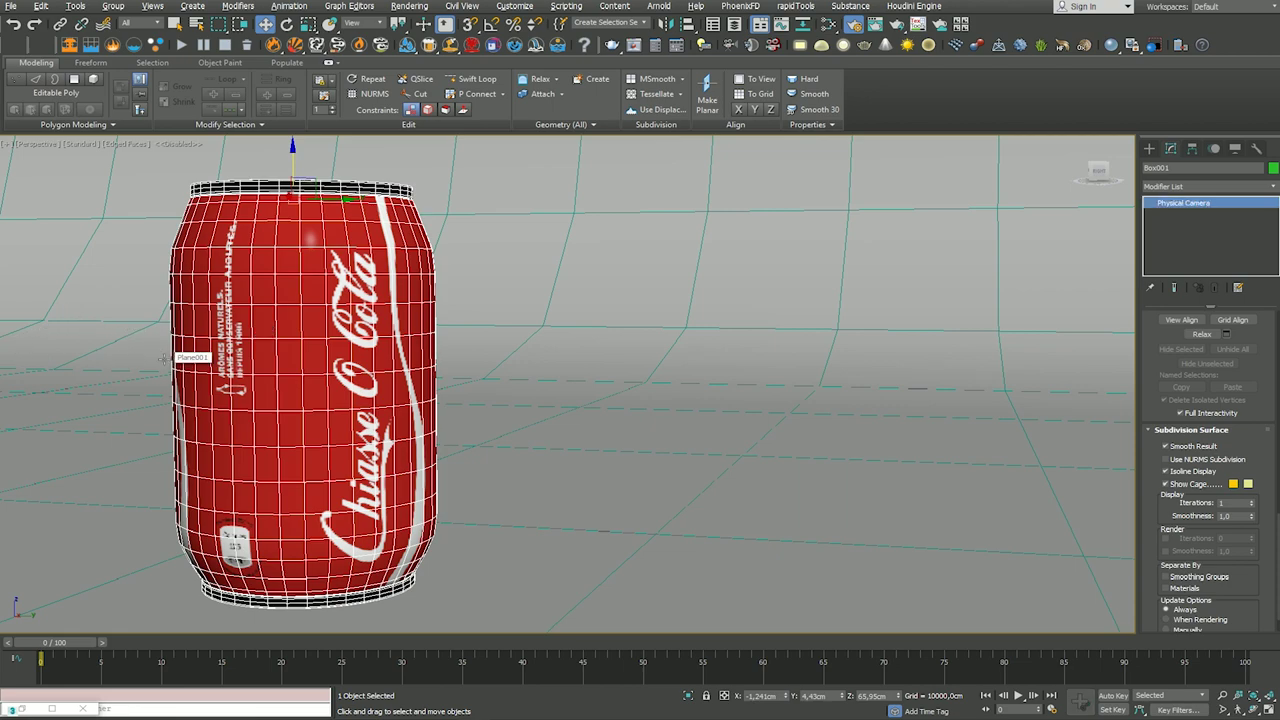
key("ctrl+d")
Step: Inspect the curved L-shaped backdrop from several angles, then reselect the can
mouse_move(248, 361)
middle_mouse_down("alt")
mouse_move(529, 351)
mouse_move(486, 340)
mouse_move(468, 346)
mouse_move(531, 351)
mouse_move(458, 346)
mouse_move(505, 347)
middle_mouse_up("alt")
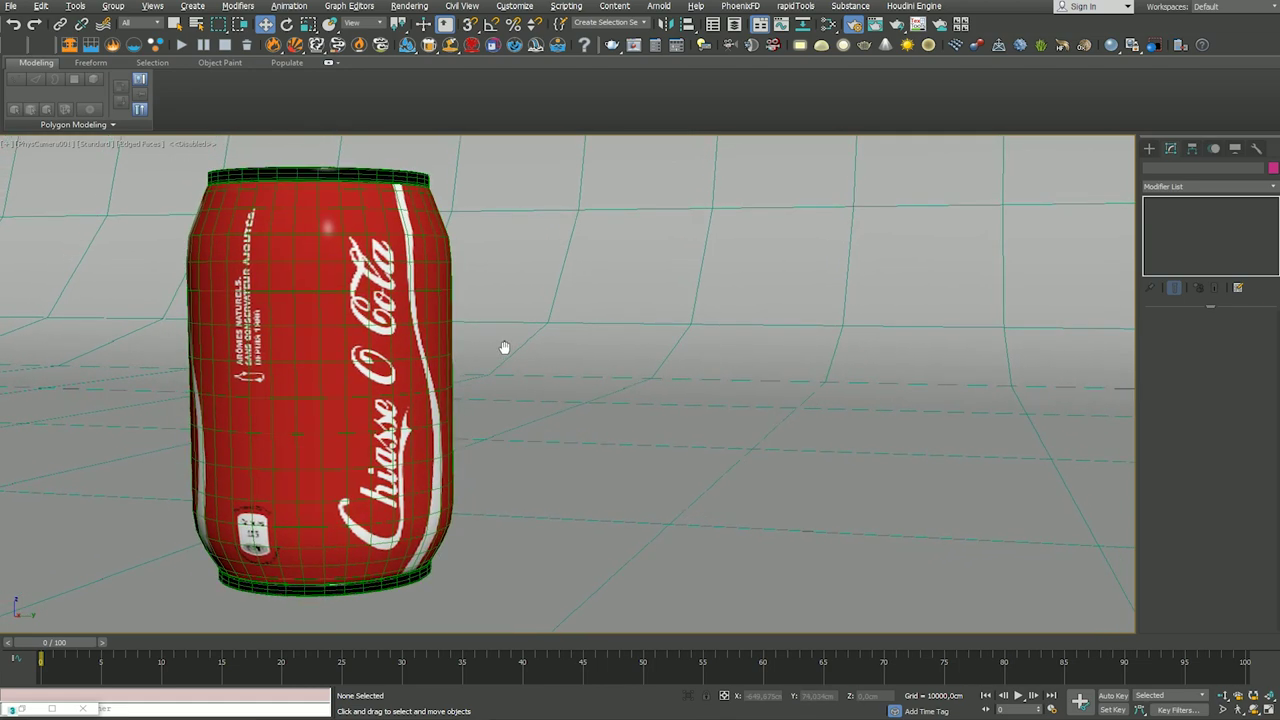
key("alt+w")
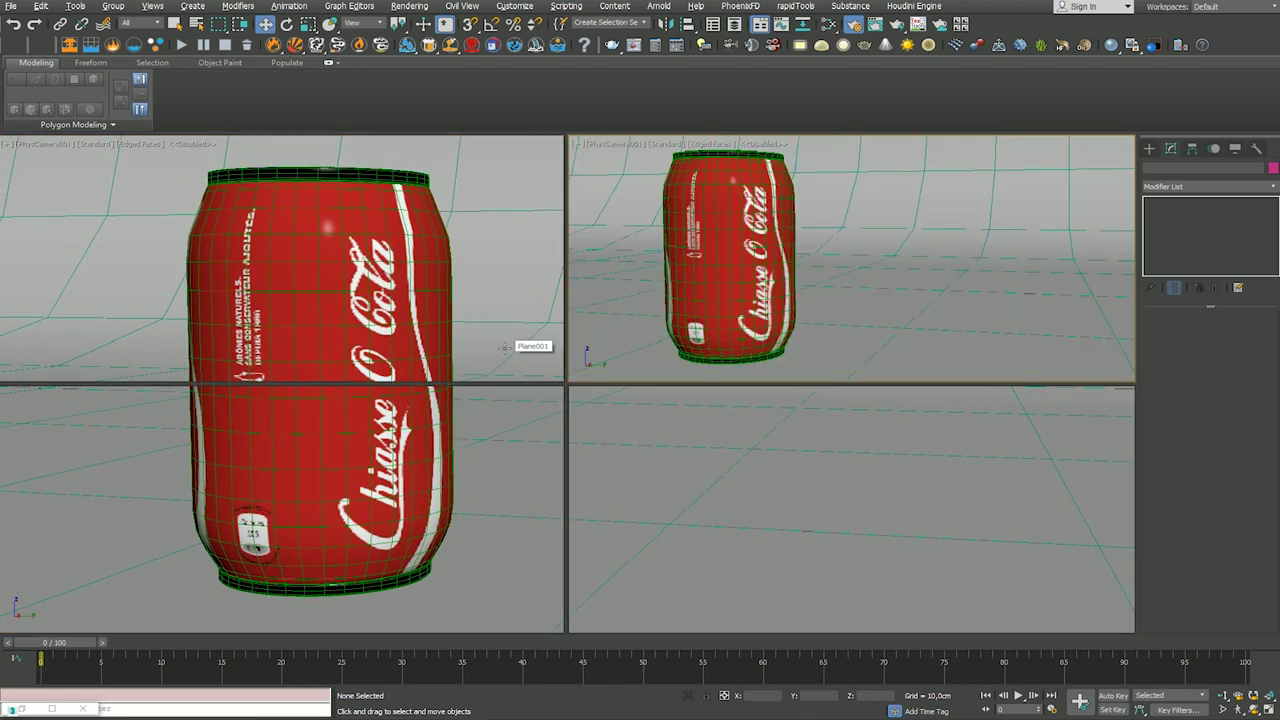
left_click(649, 423)
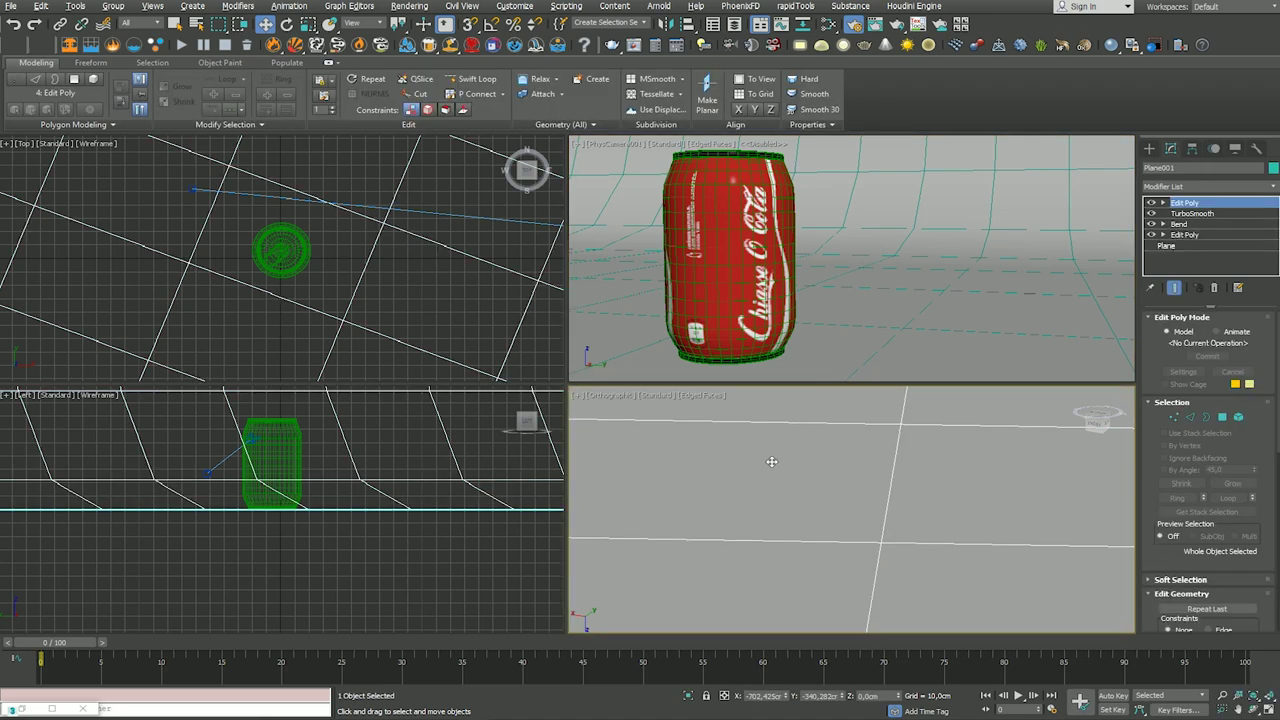
key("alt+w")
scroll(753, 431, "down", 5)
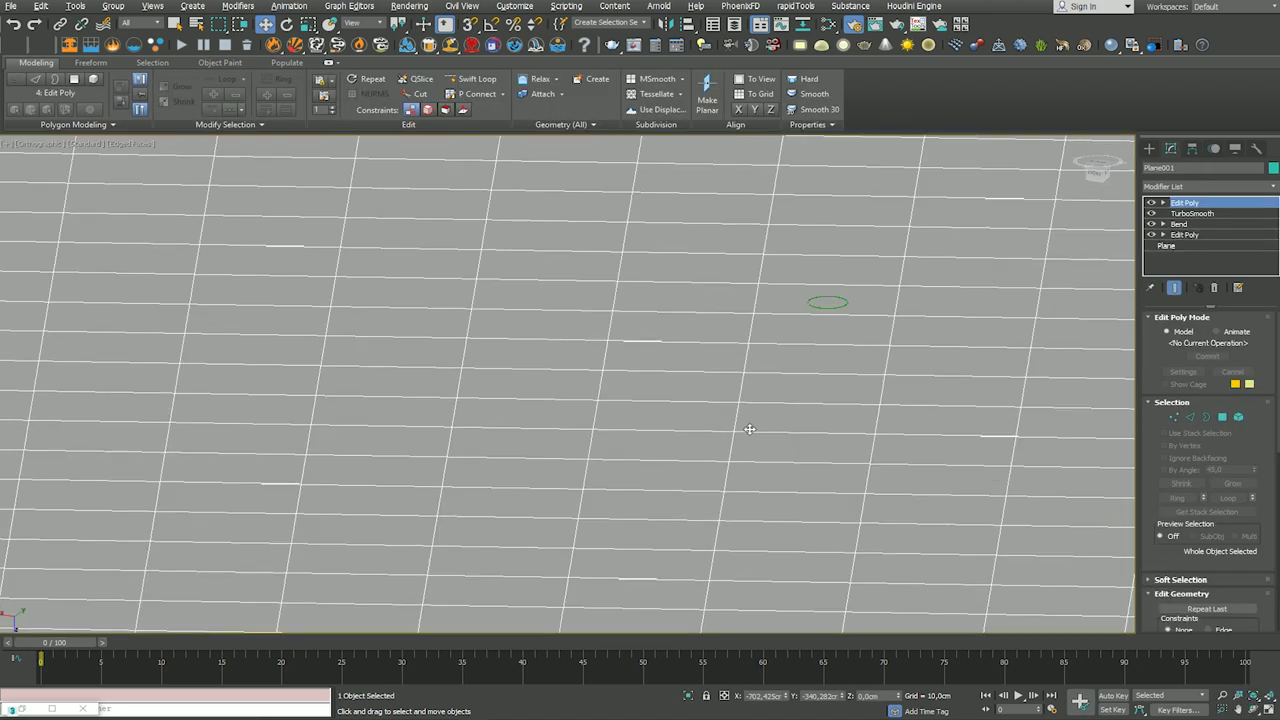
scroll(749, 429, "down", 5)
mouse_move(749, 429)
middle_mouse_down("alt")
mouse_move(778, 310)
mouse_move(760, 229)
mouse_move(720, 400)
middle_mouse_up("alt")
scroll(700, 450, "down", 5)
middle_click_drag(700, 474, 600, 482, "alt")
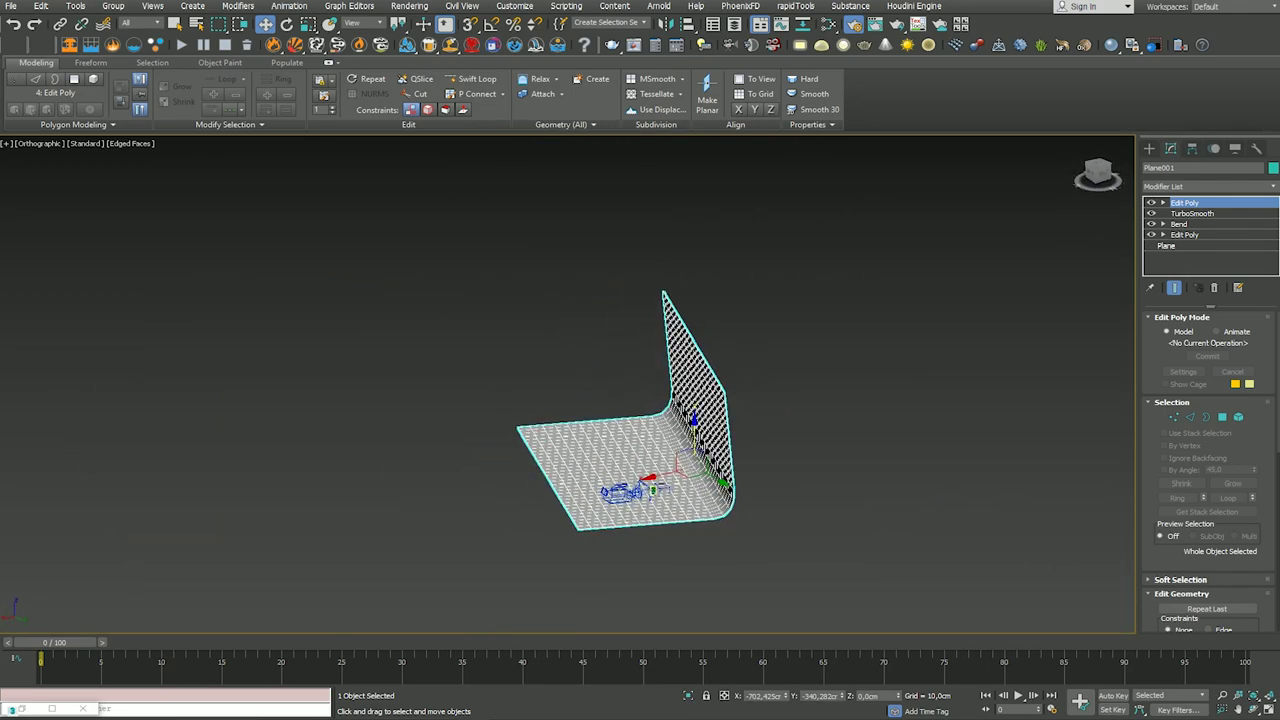
scroll(595, 482, "up", 5)
scroll(591, 483, "up", 5)
left_click(637, 440)
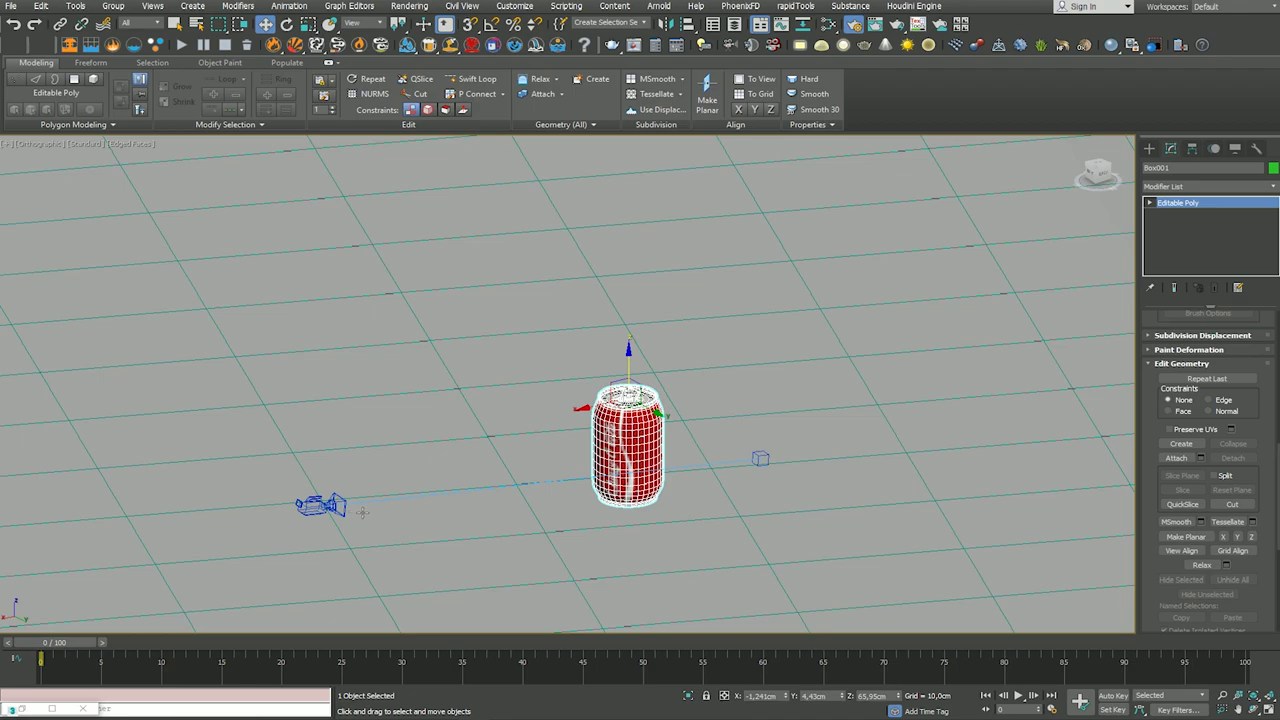
left_click(544, 472)
left_click(608, 448)
mouse_move(608, 448)
middle_mouse_down("alt")
mouse_move(623, 424)
mouse_move(612, 457)
mouse_move(660, 443)
mouse_move(671, 466)
mouse_move(620, 467)
middle_mouse_up("alt")
scroll(606, 449, "up", 3)
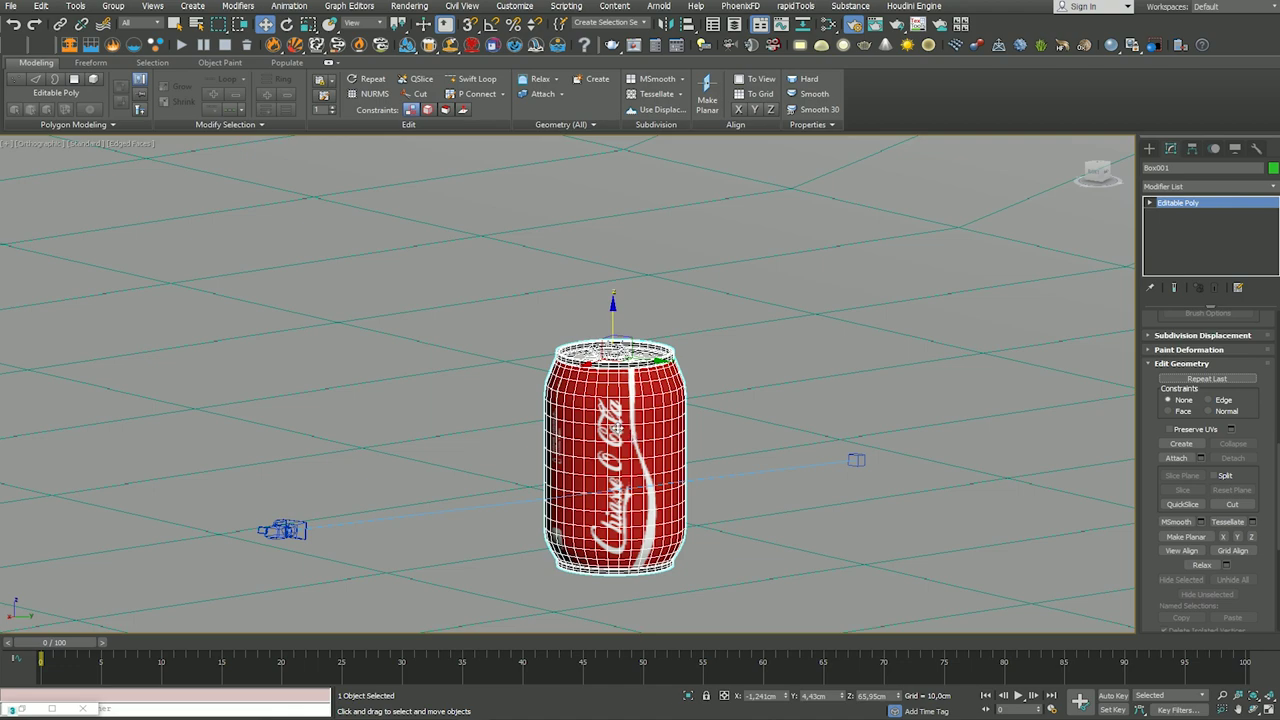
Step: Create a VRayLight plane light beside the can
key("shift+z")
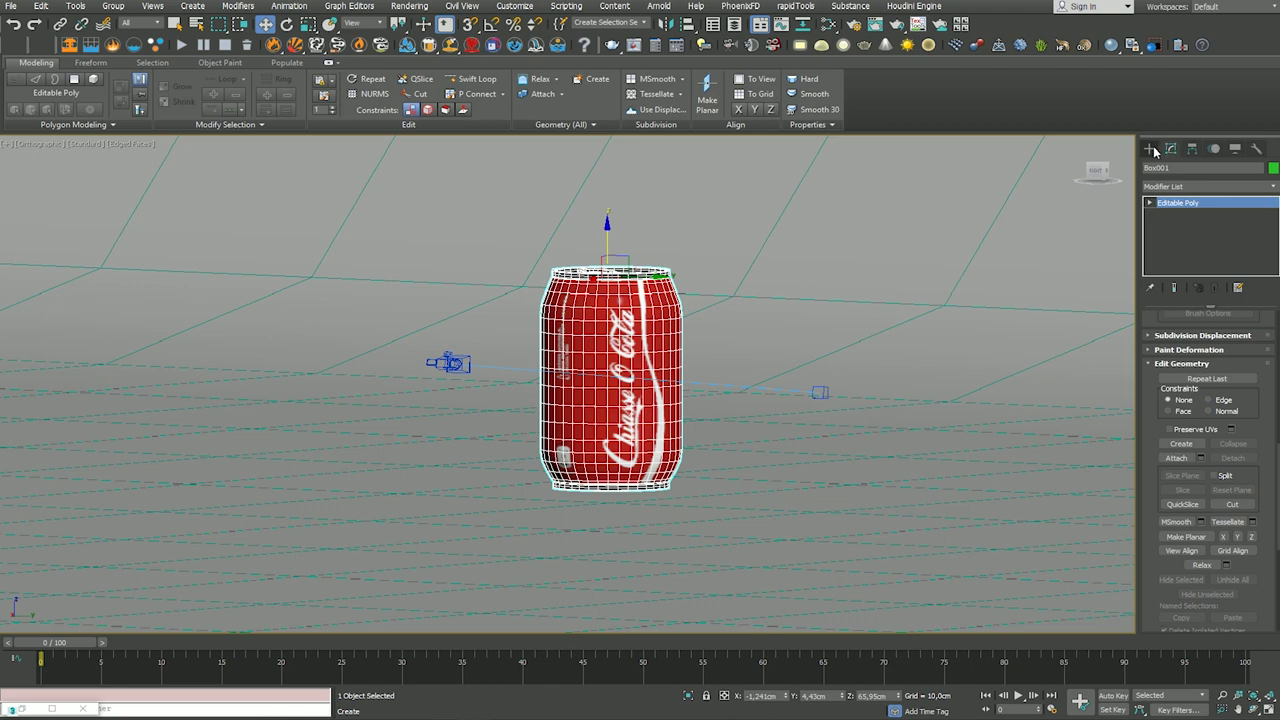
left_click(1151, 148)
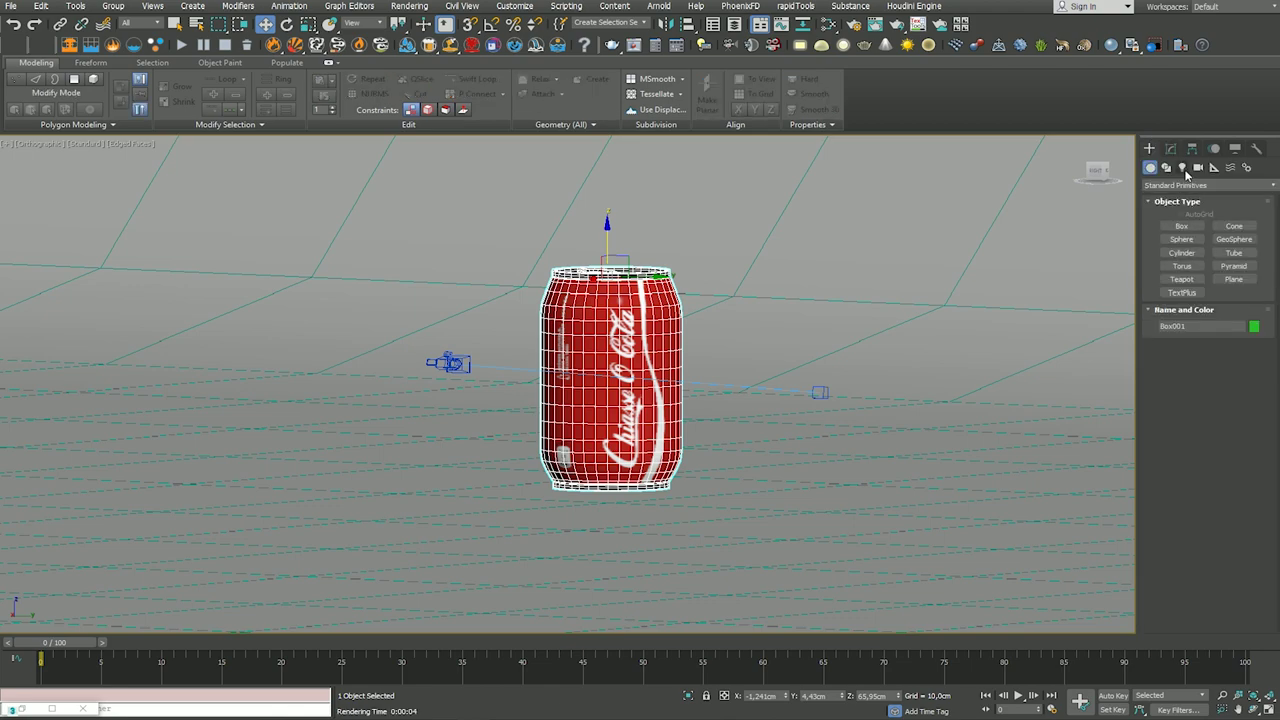
left_click(1182, 168)
left_click(1178, 186)
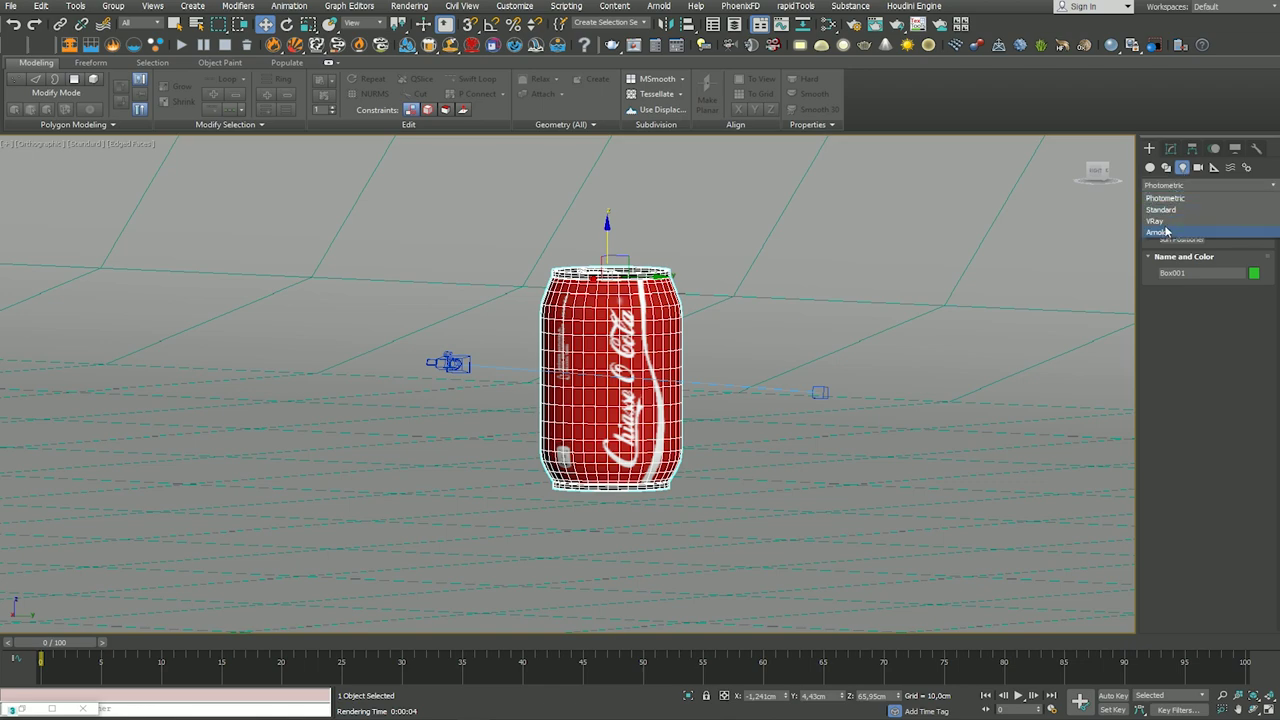
left_click(1163, 221)
left_click(1181, 226)
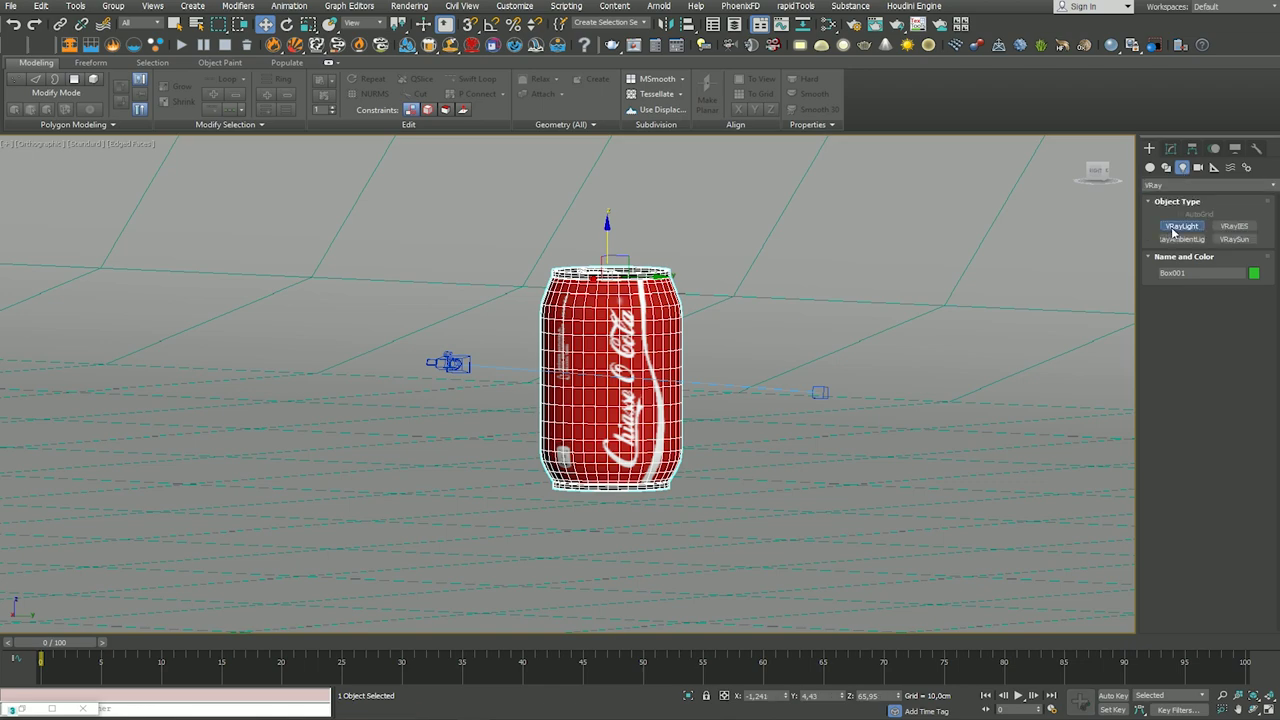
scroll(832, 368, "down", 2)
scroll(836, 365, "down", 2)
scroll(880, 300, "down", 2)
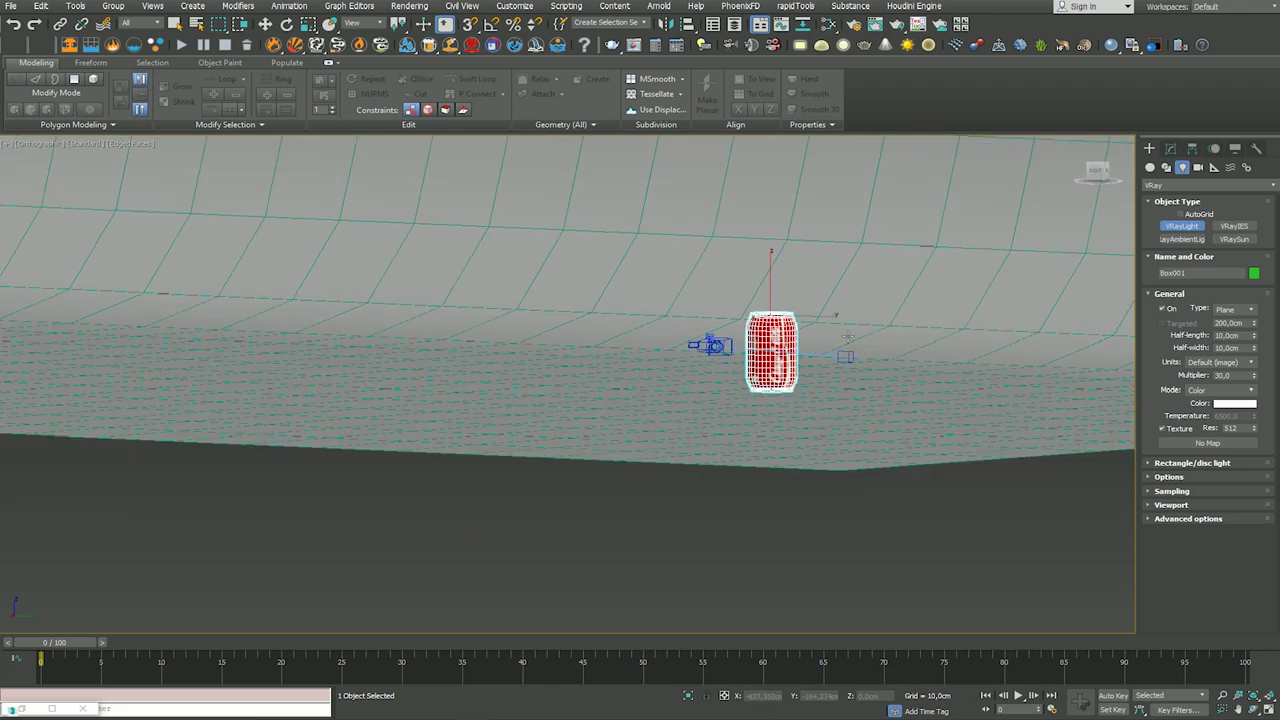
mouse_move(928, 366)
left_mouse_down()
mouse_move(1022, 430)
mouse_move(990, 404)
left_mouse_up()
scroll(848, 374, "down", 1)
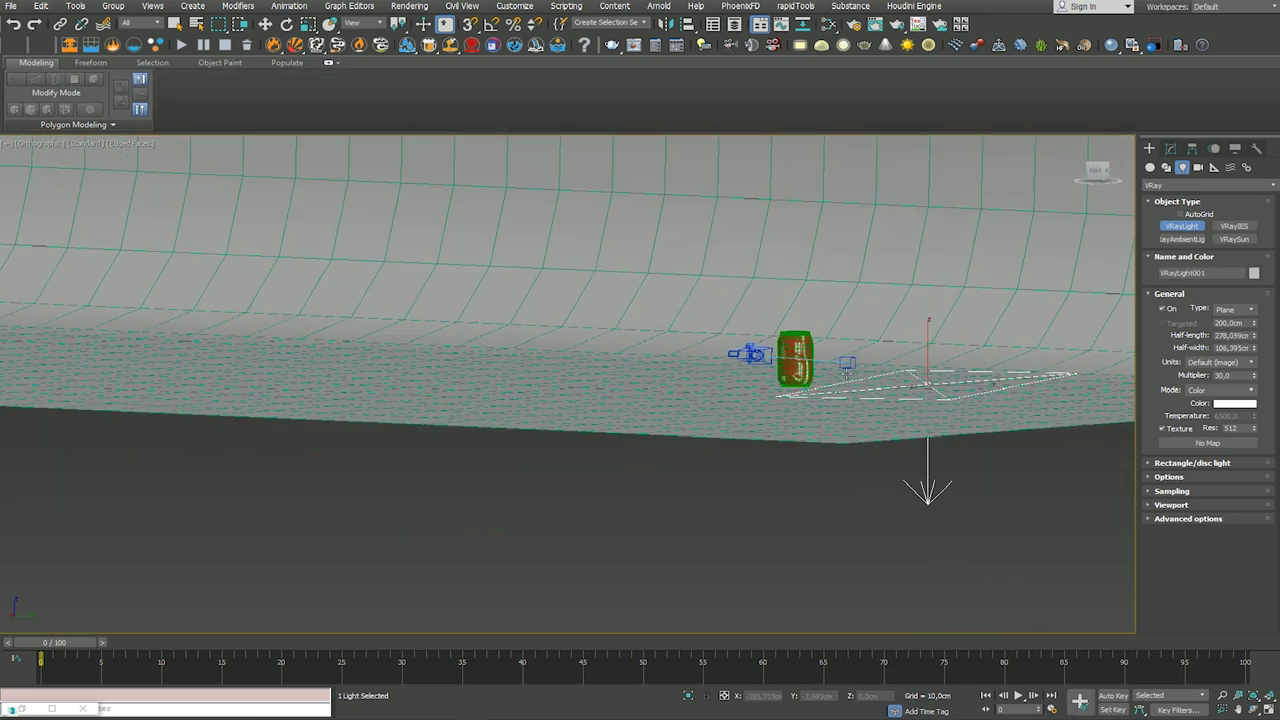
Step: Move the plane light away from the can and tilt it toward the can
middle_click_drag(820, 388, 492, 378, "alt")
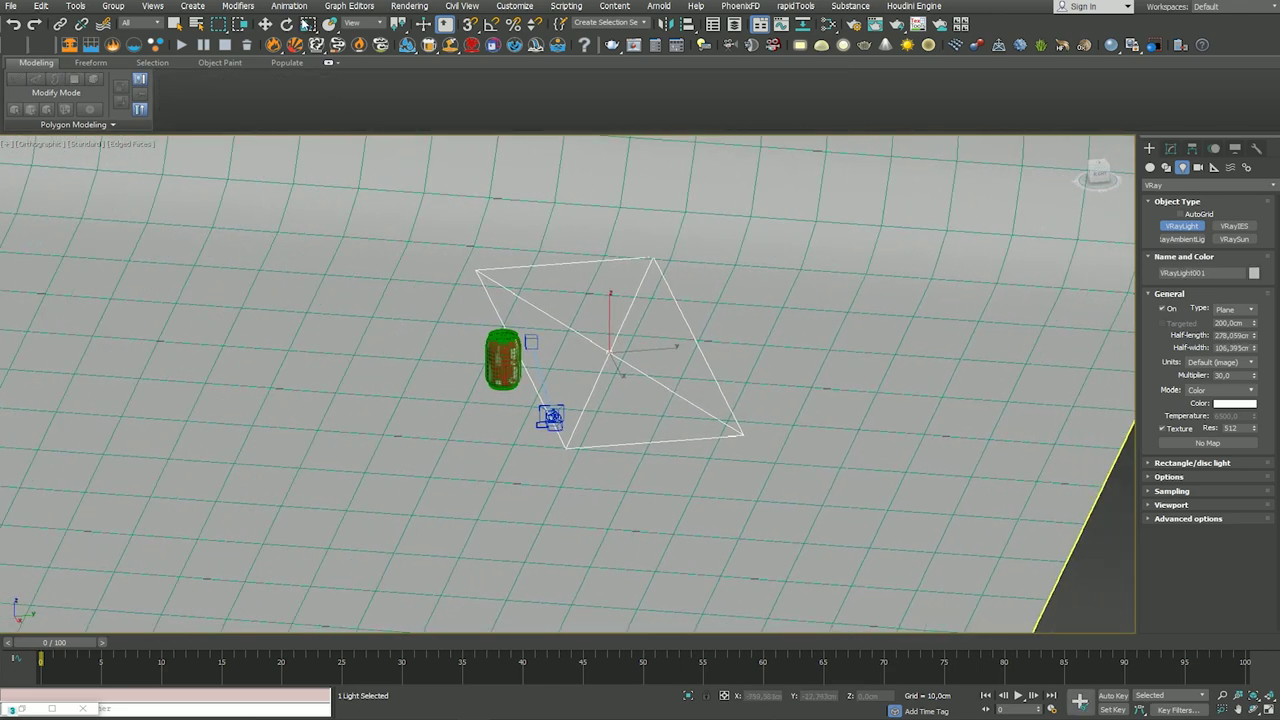
left_click(265, 23)
mouse_move(610, 320)
left_mouse_down()
mouse_move(604, 228)
mouse_move(624, 345)
left_mouse_up()
left_click(309, 24)
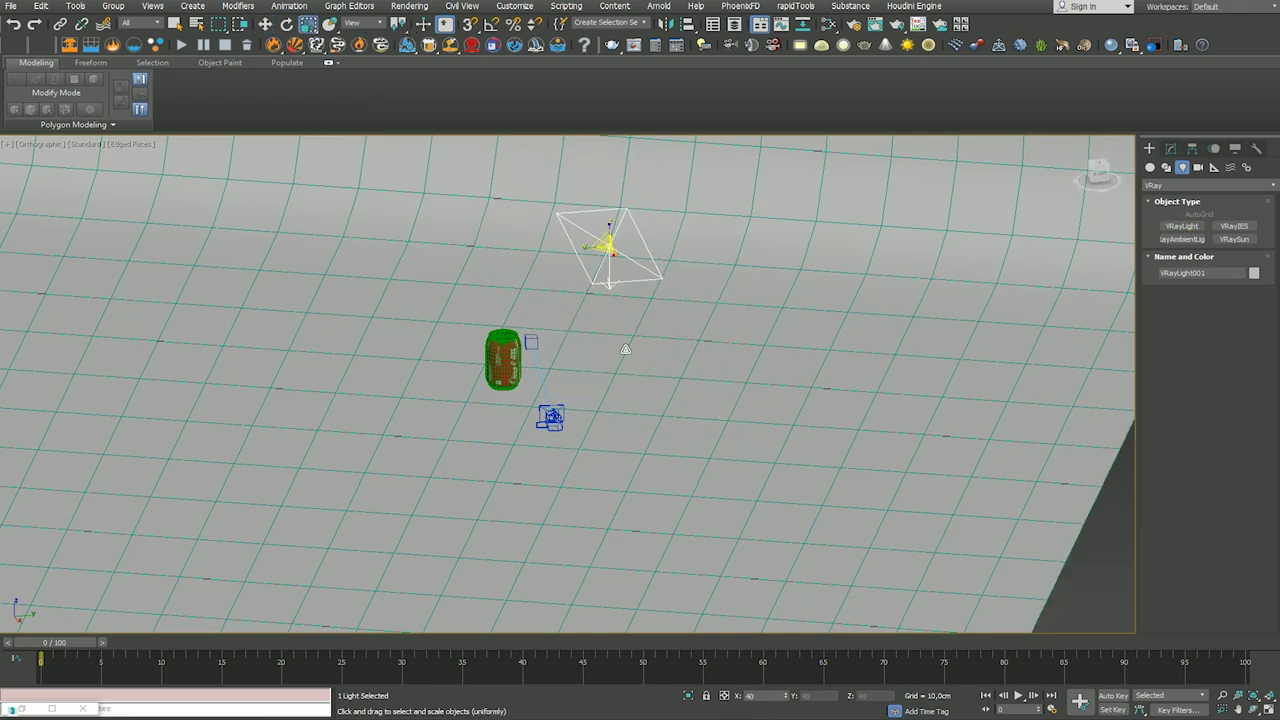
left_click(266, 25)
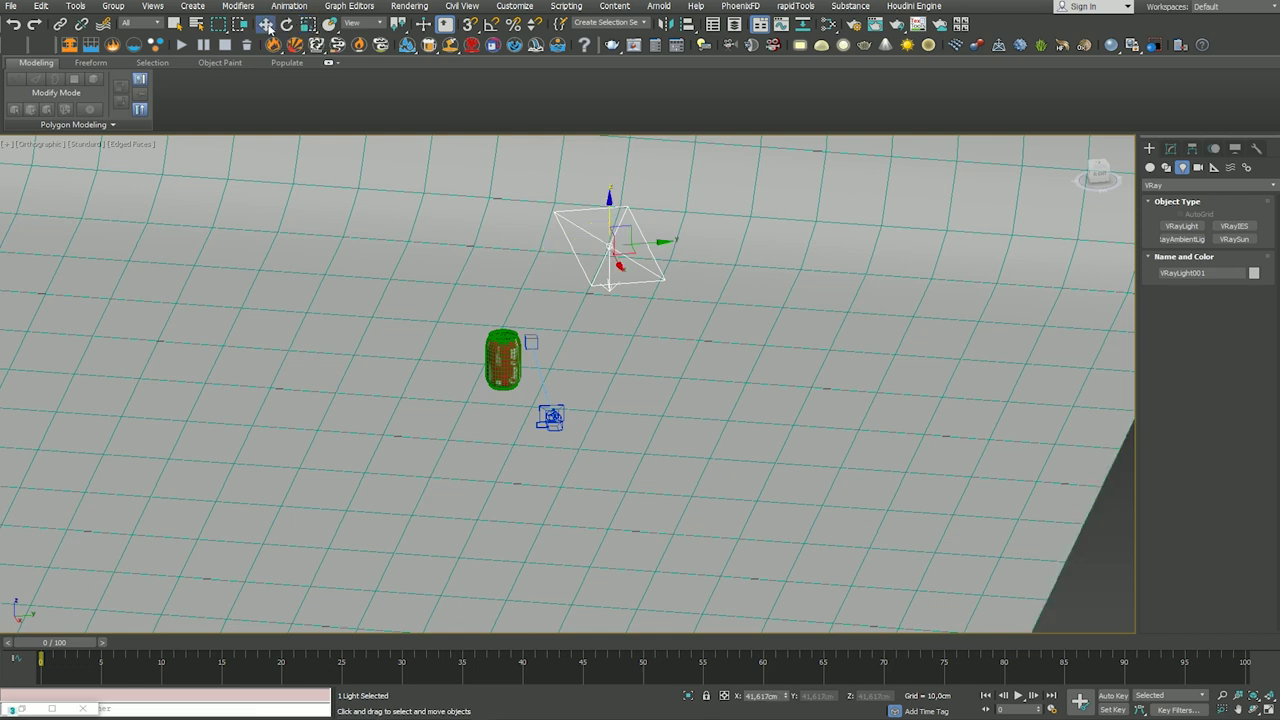
left_click(287, 23)
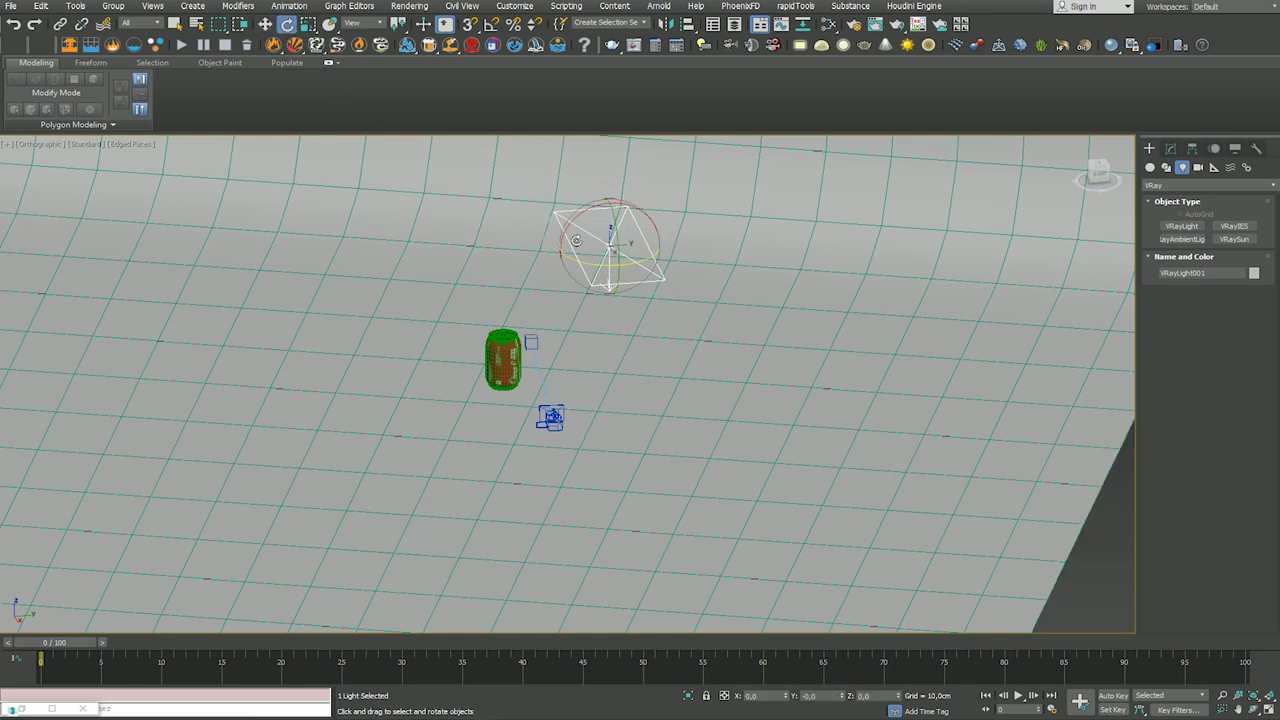
left_click_drag(568, 225, 614, 159)
middle_click_drag(614, 159, 501, 222)
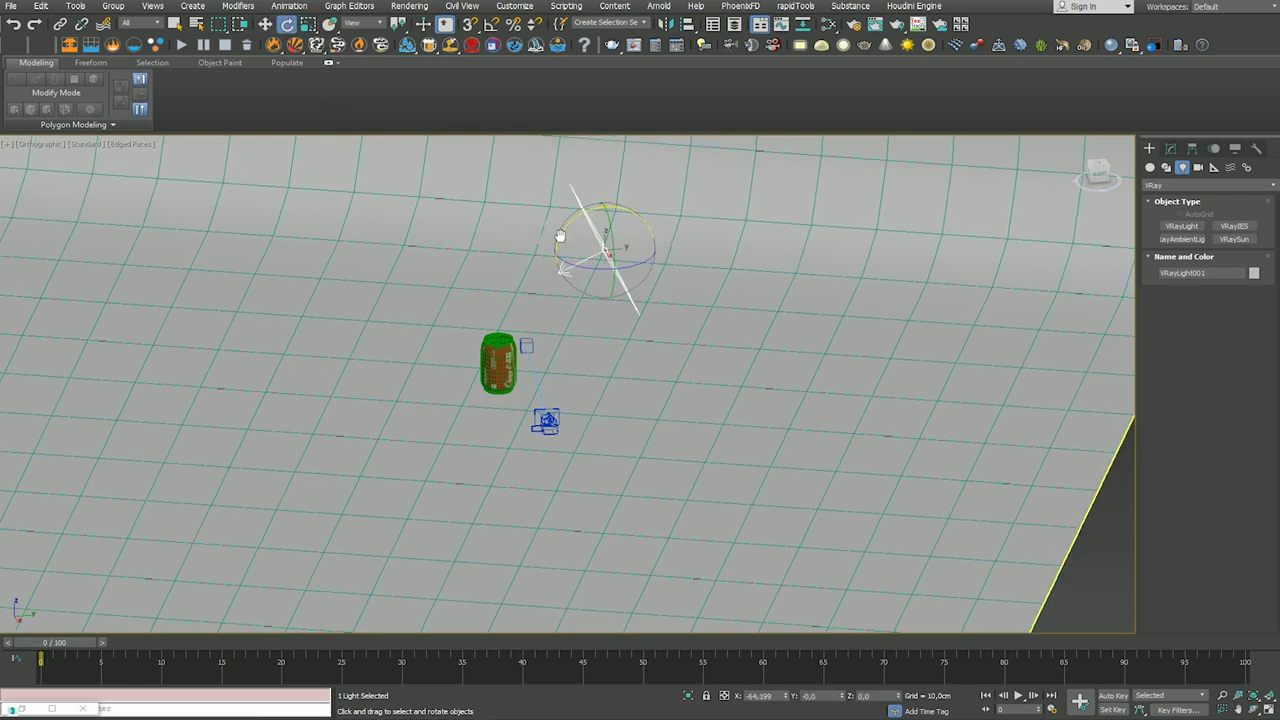
left_click(266, 24)
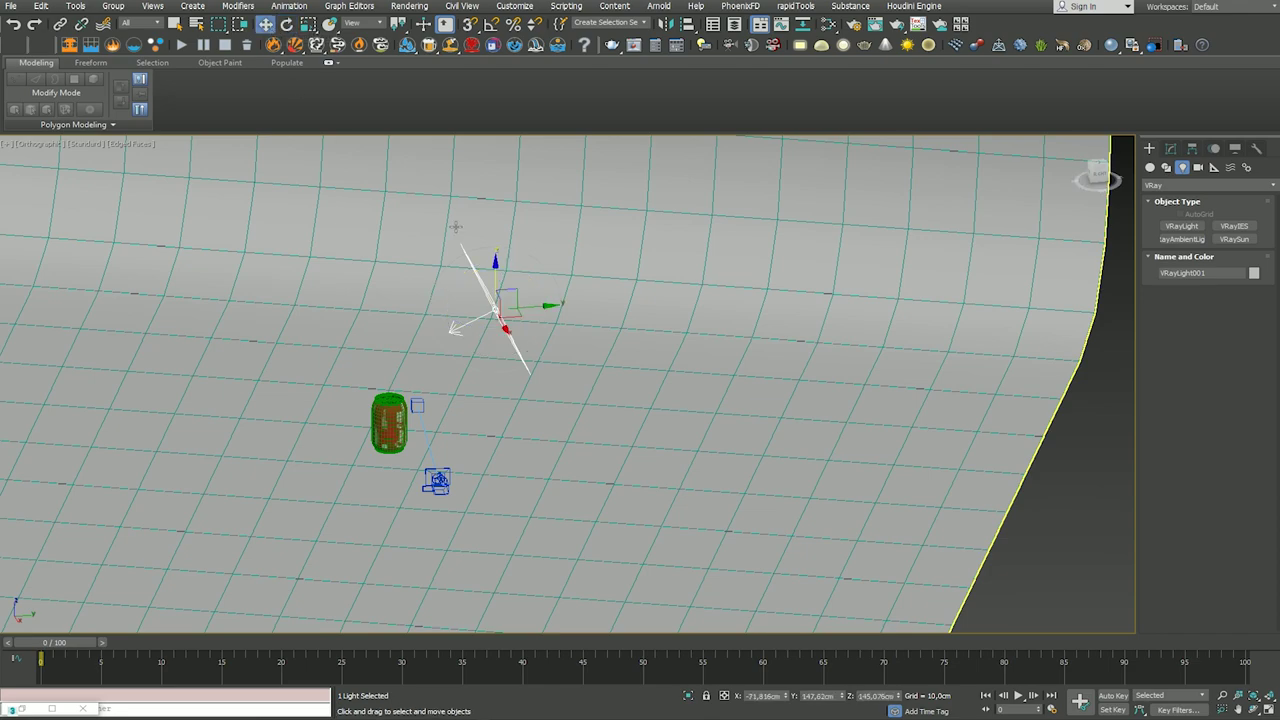
left_click_drag(420, 314, 661, 292)
middle_click_drag(661, 292, 700, 290, "alt")
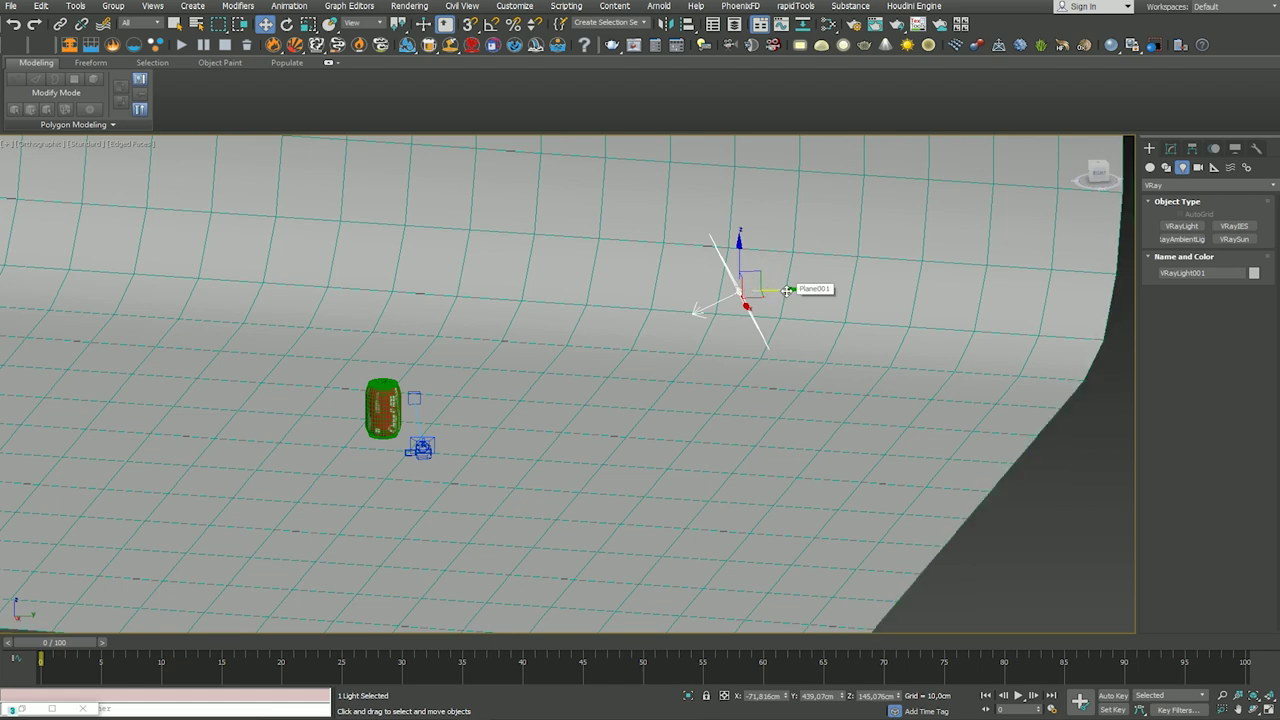
Step: Clone the light as VRayLight002 on the left and rotate it to face the can
left_click_drag(787, 290, 104, 380, "shift")
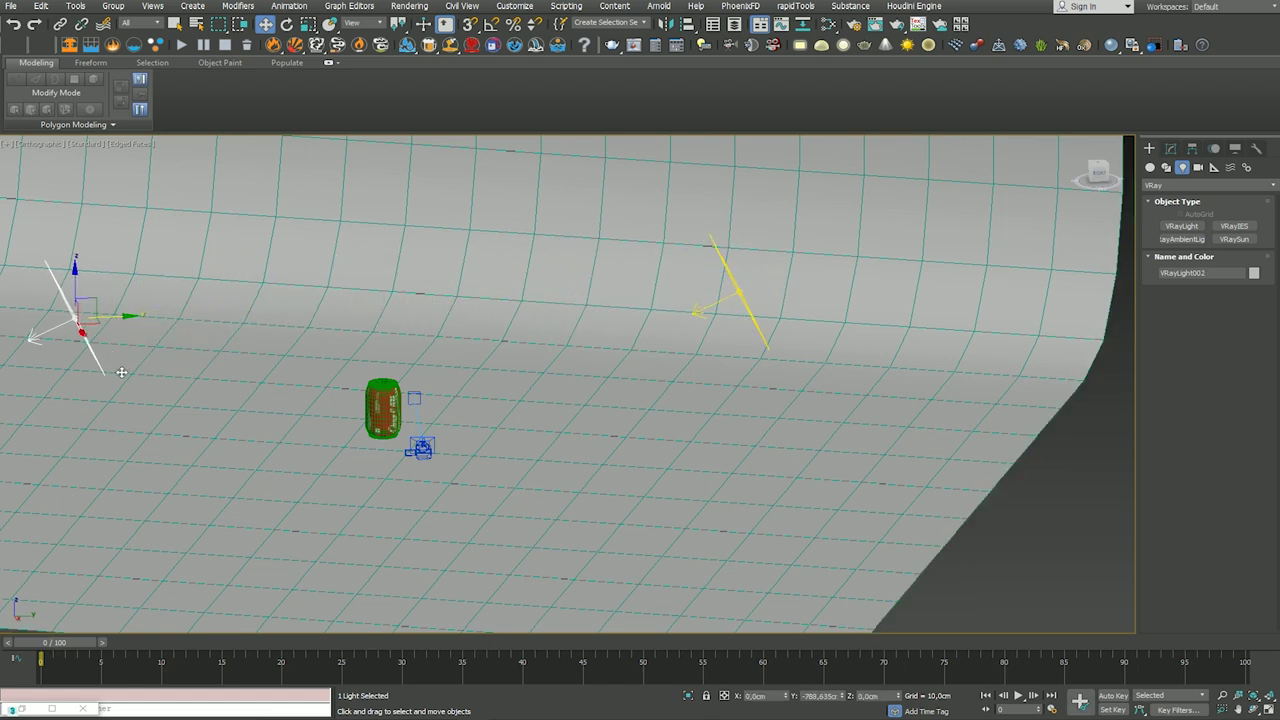
left_click(641, 410)
middle_click_drag(641, 408, 876, 372)
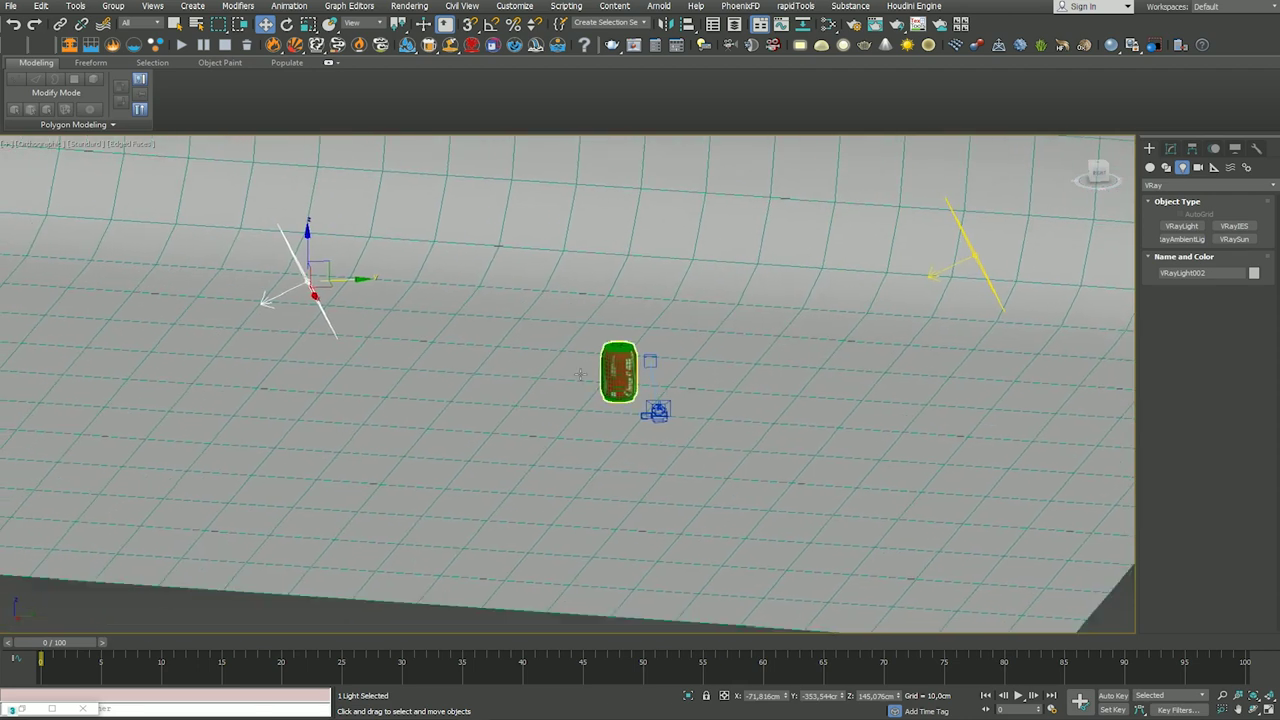
left_click(287, 24)
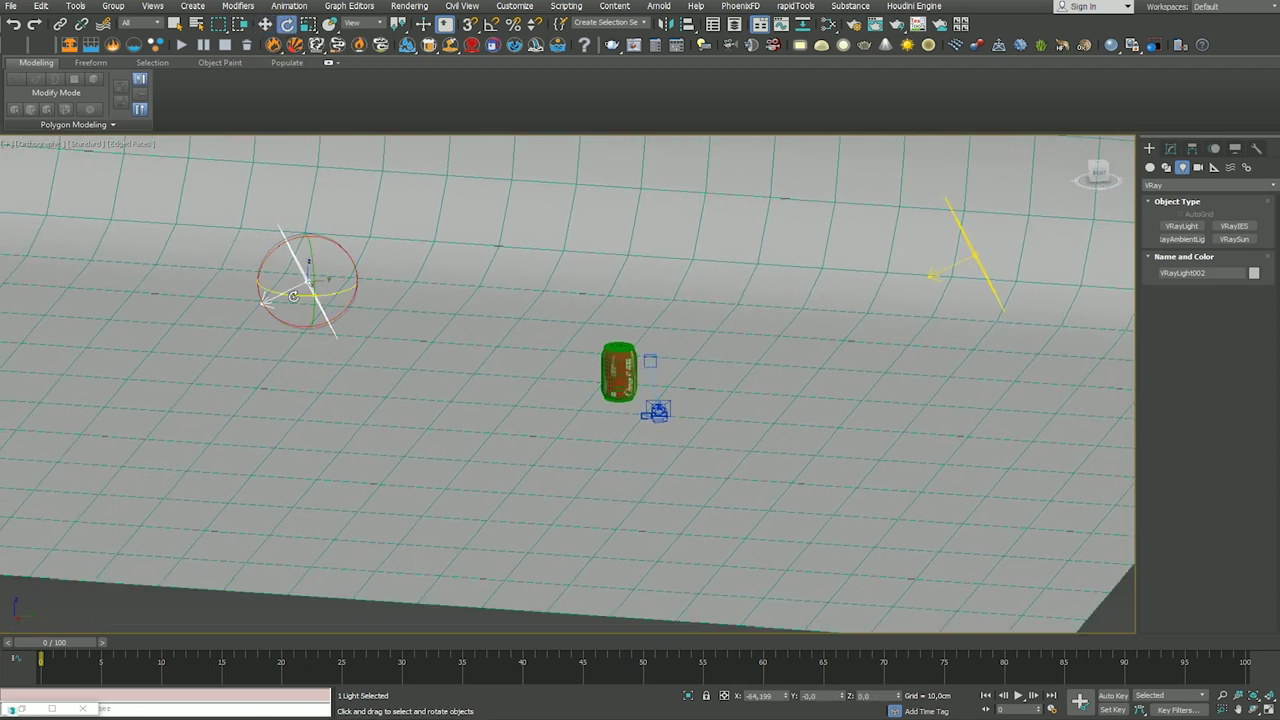
mouse_move(350, 285)
left_mouse_down()
mouse_move(522, 282)
mouse_move(480, 280)
left_mouse_up()
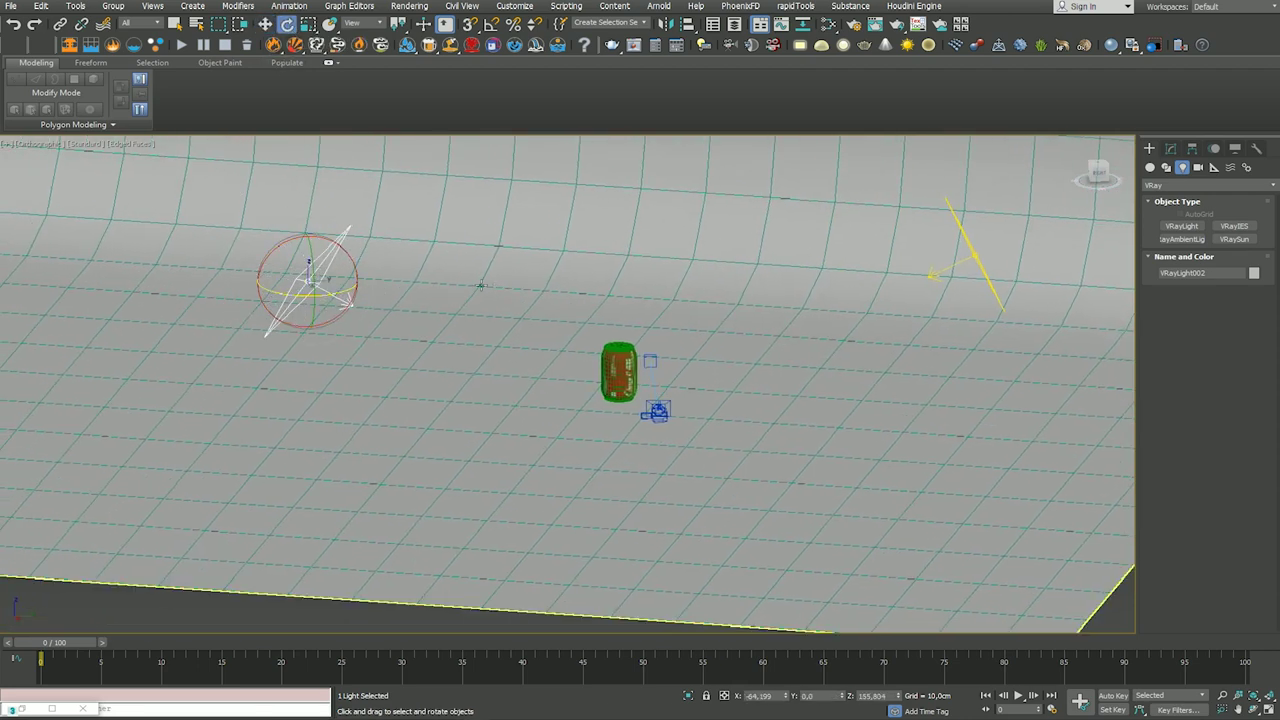
left_click(265, 24)
left_click_drag(366, 281, 349, 281)
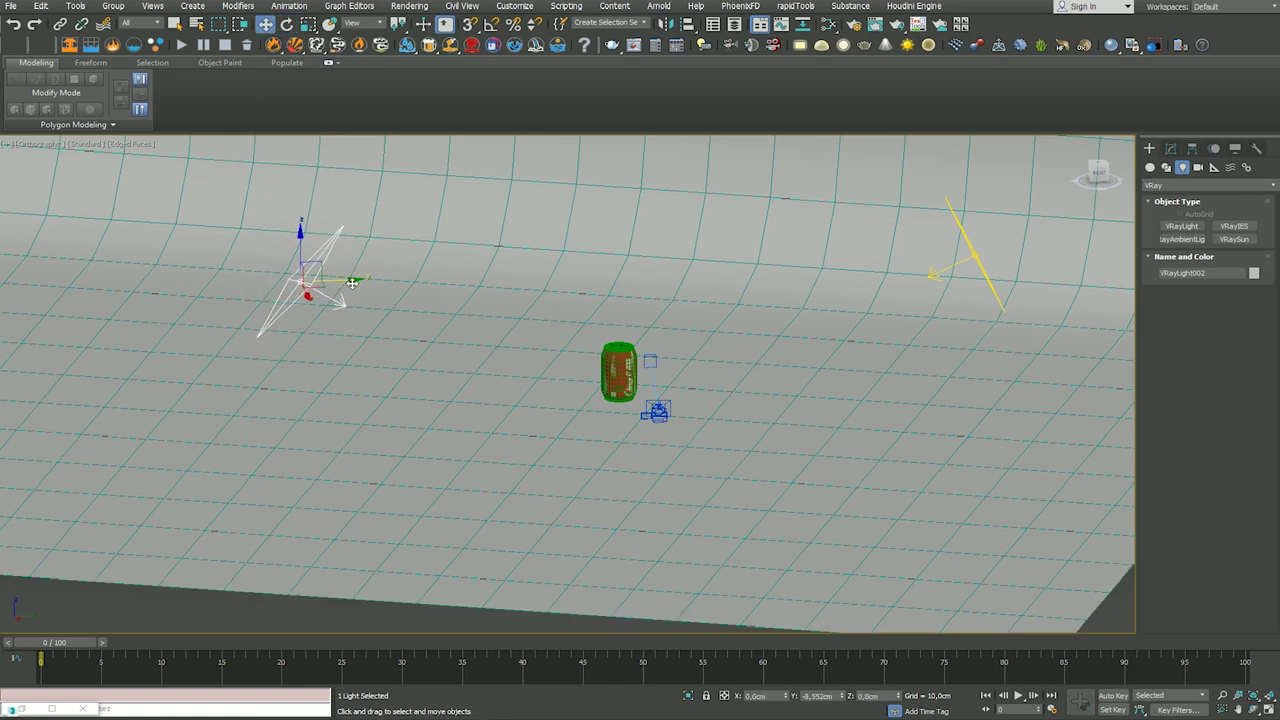
middle_click_drag(534, 370, 525, 364, "alt")
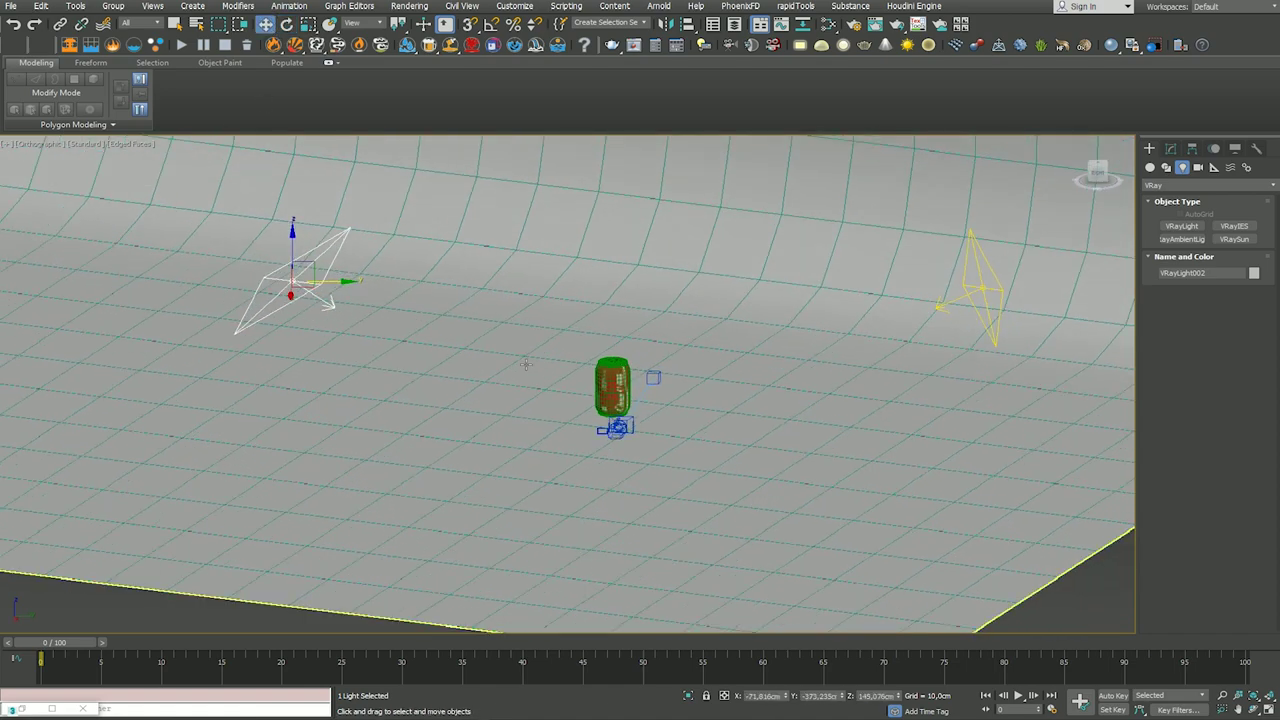
Step: Switch the viewport to PhysCamera001 and render a production test image of the can
left_click(55, 146)
mouse_move(91, 156)
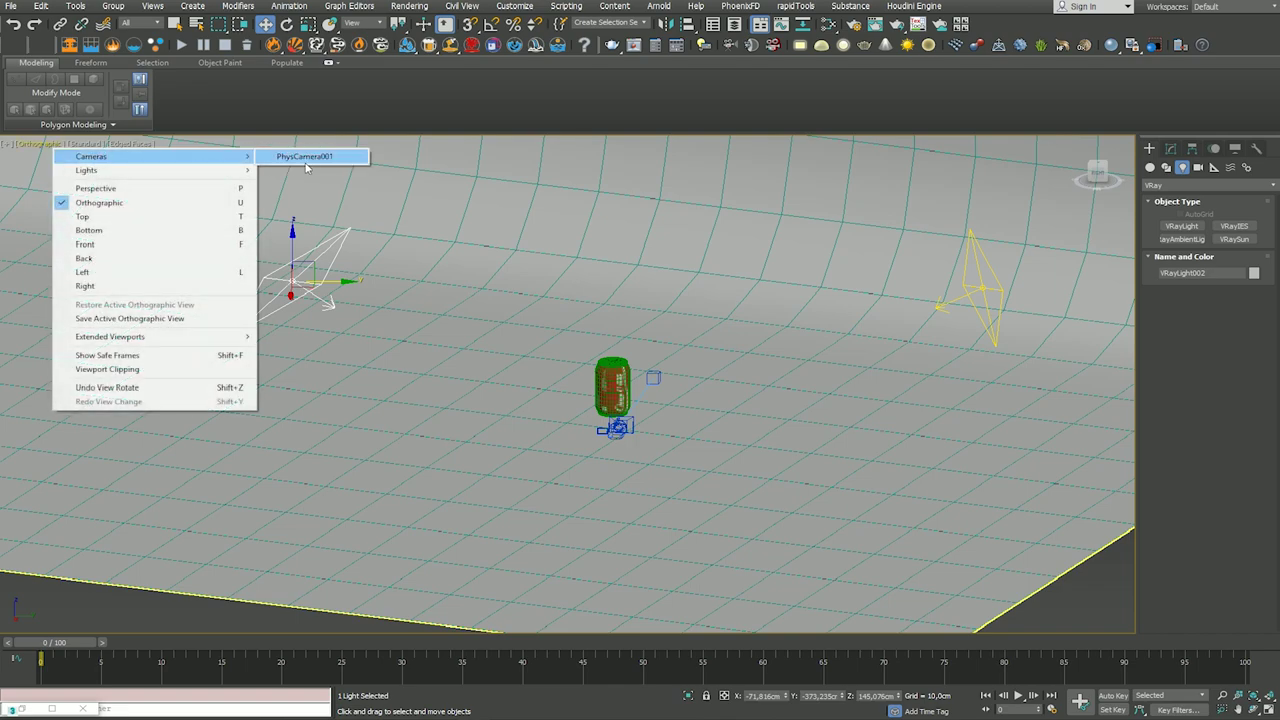
left_click(312, 159)
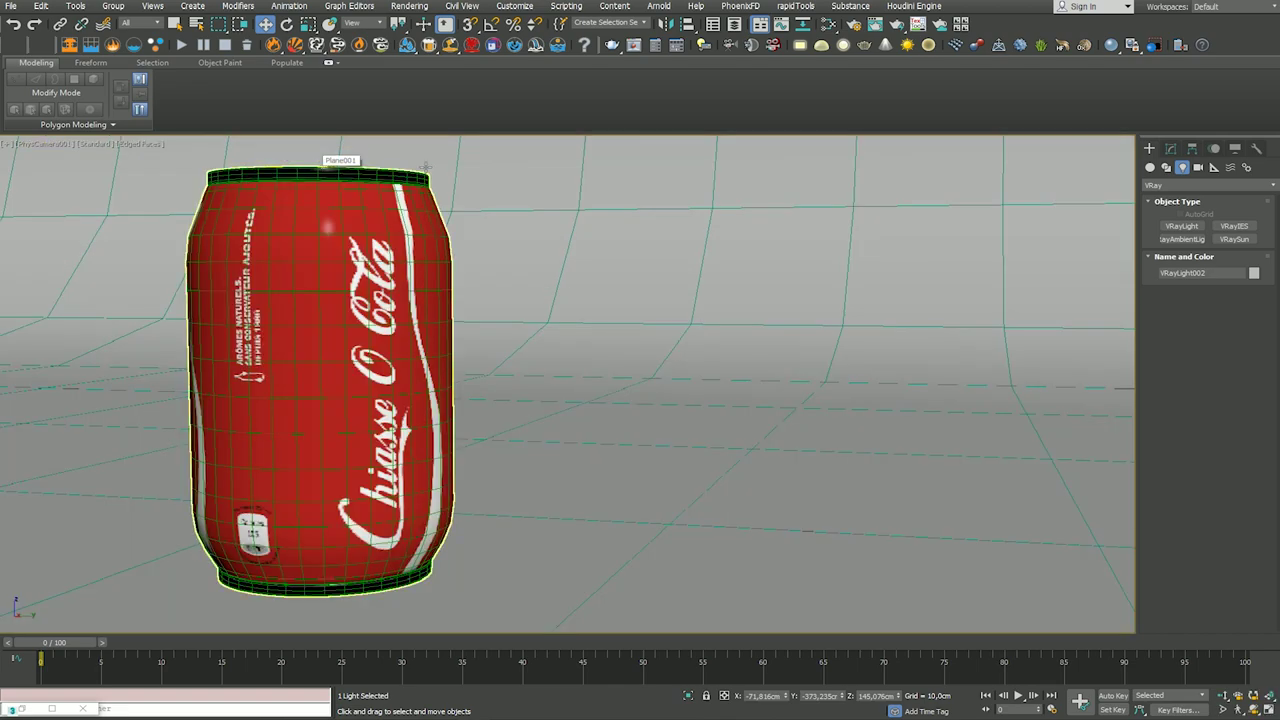
left_click(897, 30)
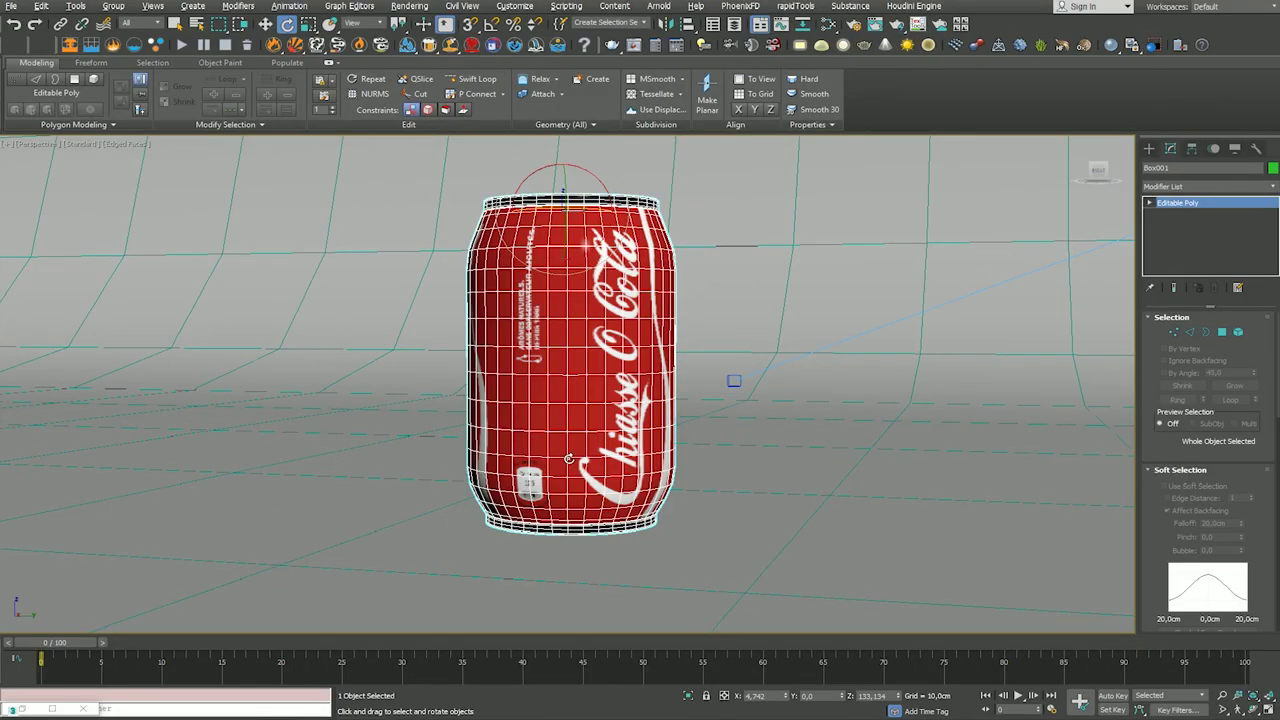
Step: Add a UVW Map modifier to the can with Cylindrical mapping and Cap
left_click(1160, 187)
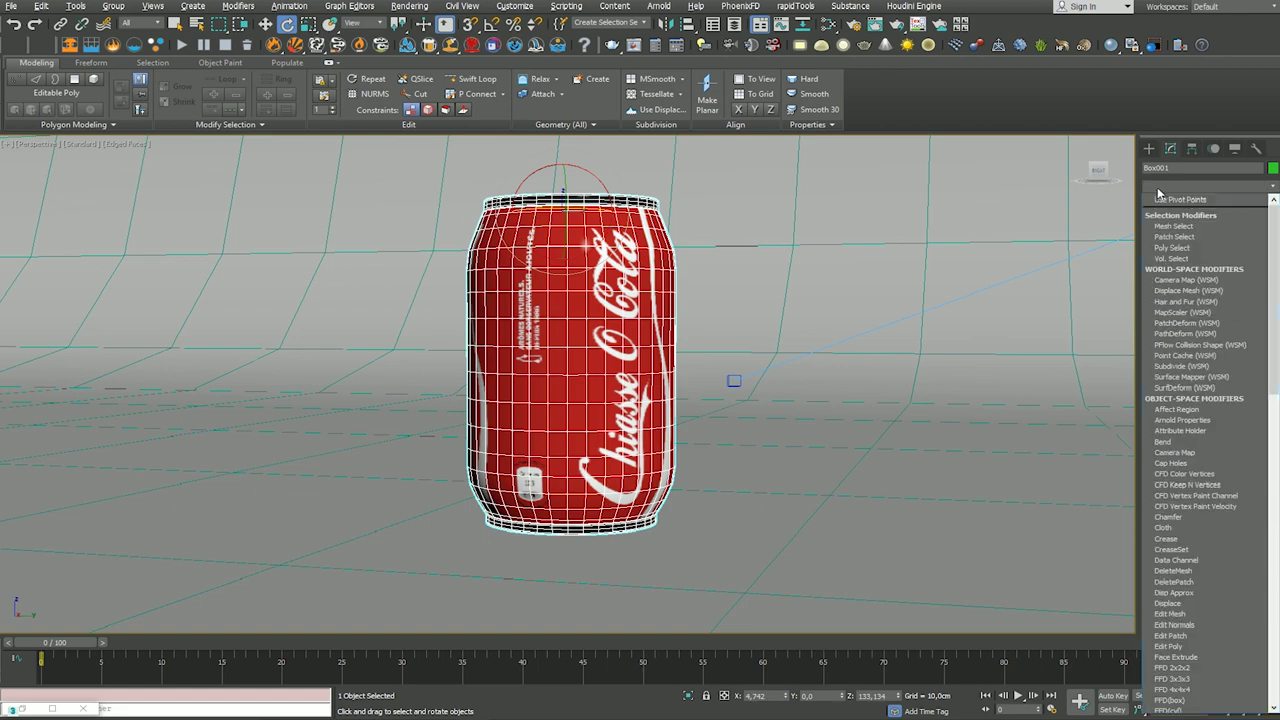
type("uv")
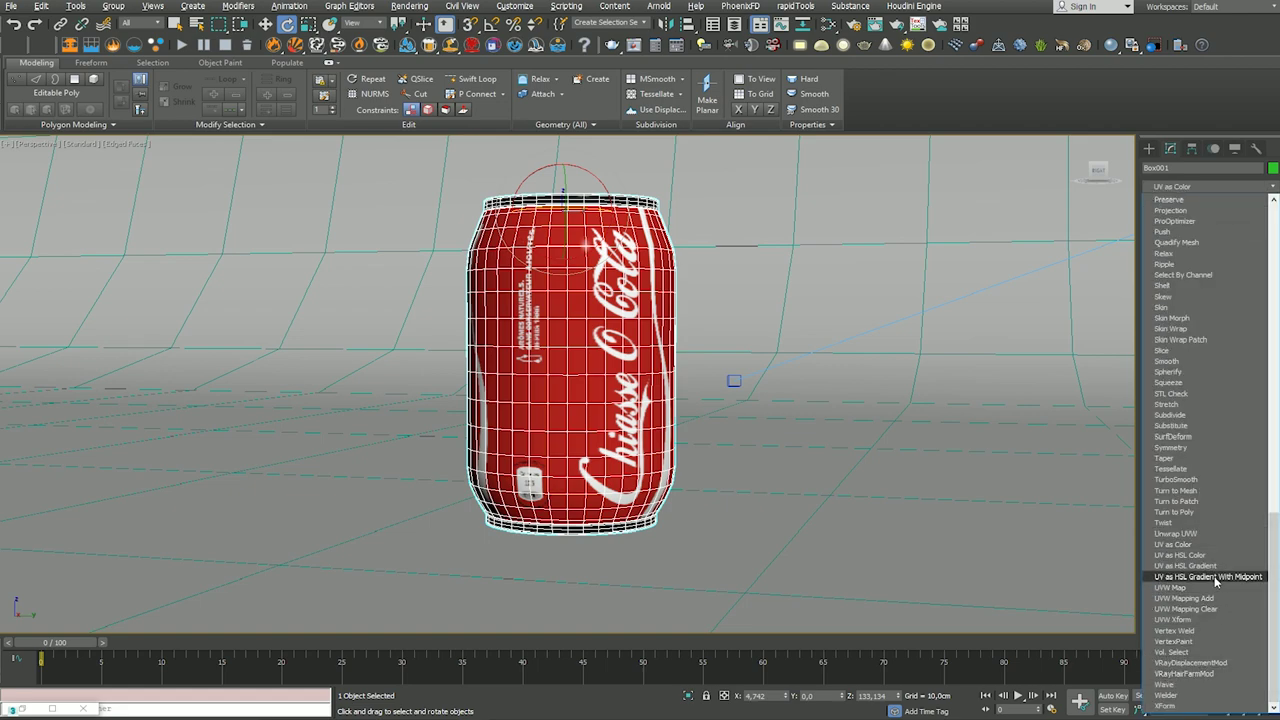
left_click(1185, 590)
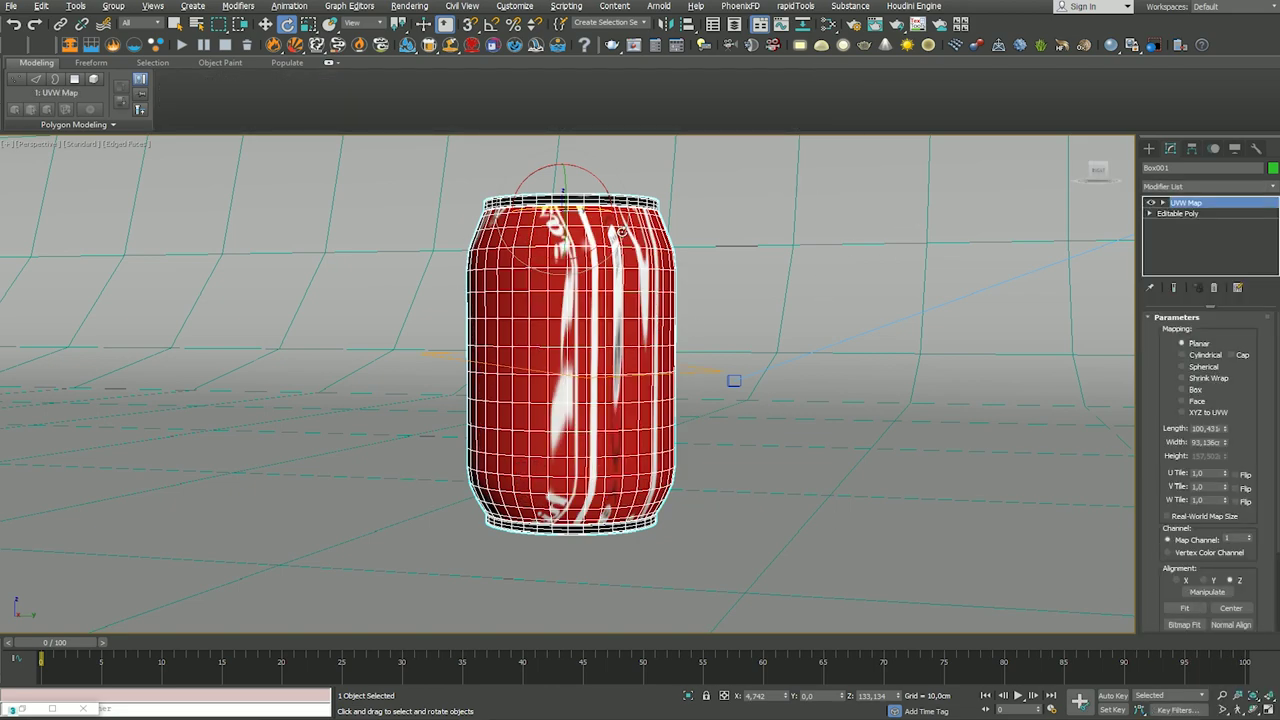
left_click(1183, 357)
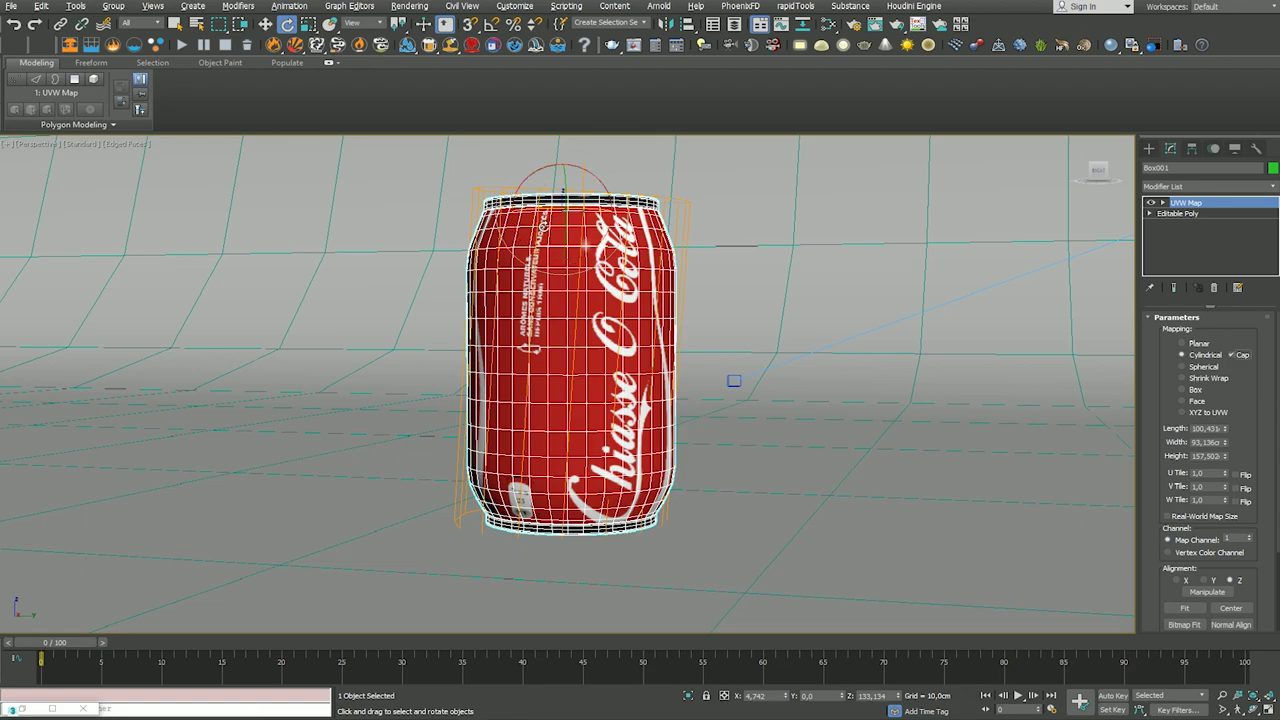
Step: Resize the mapping gizmo to about 95 cm length and 143 cm height
mouse_move(547, 238)
middle_mouse_down("alt")
mouse_move(443, 354)
mouse_move(605, 241)
mouse_move(540, 214)
middle_mouse_up("alt")
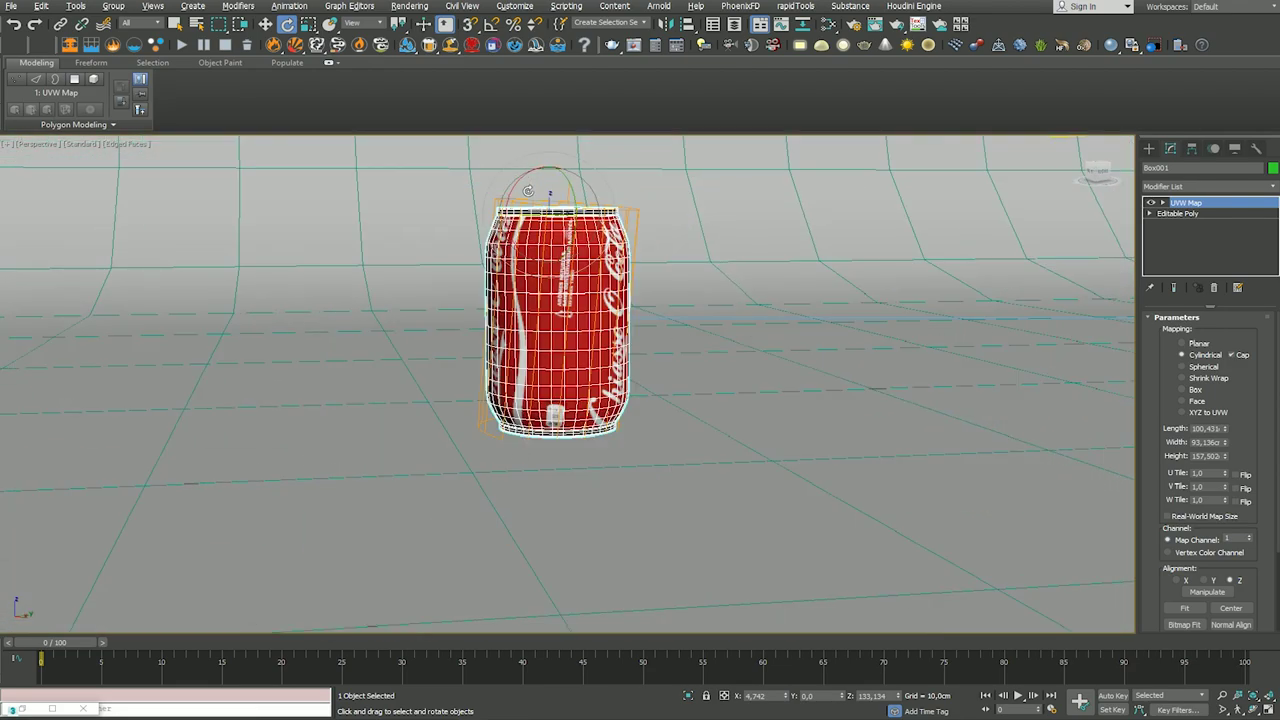
key("1")
key("z")
mouse_move(558, 368)
middle_mouse_down("alt")
mouse_move(481, 243)
mouse_move(1010, 280)
middle_mouse_up("alt")
scroll(481, 243, "down", 3)
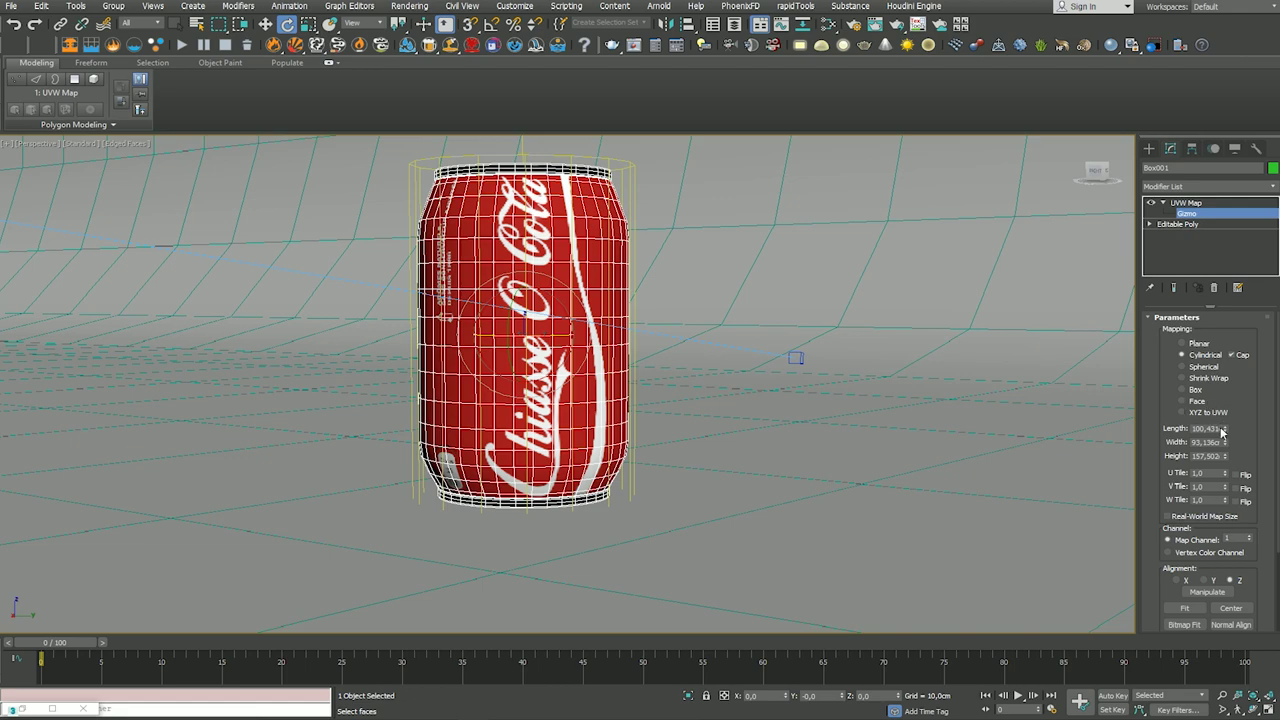
left_click_drag(1222, 430, 1226, 460)
middle_click_drag(850, 444, 876, 461, "alt")
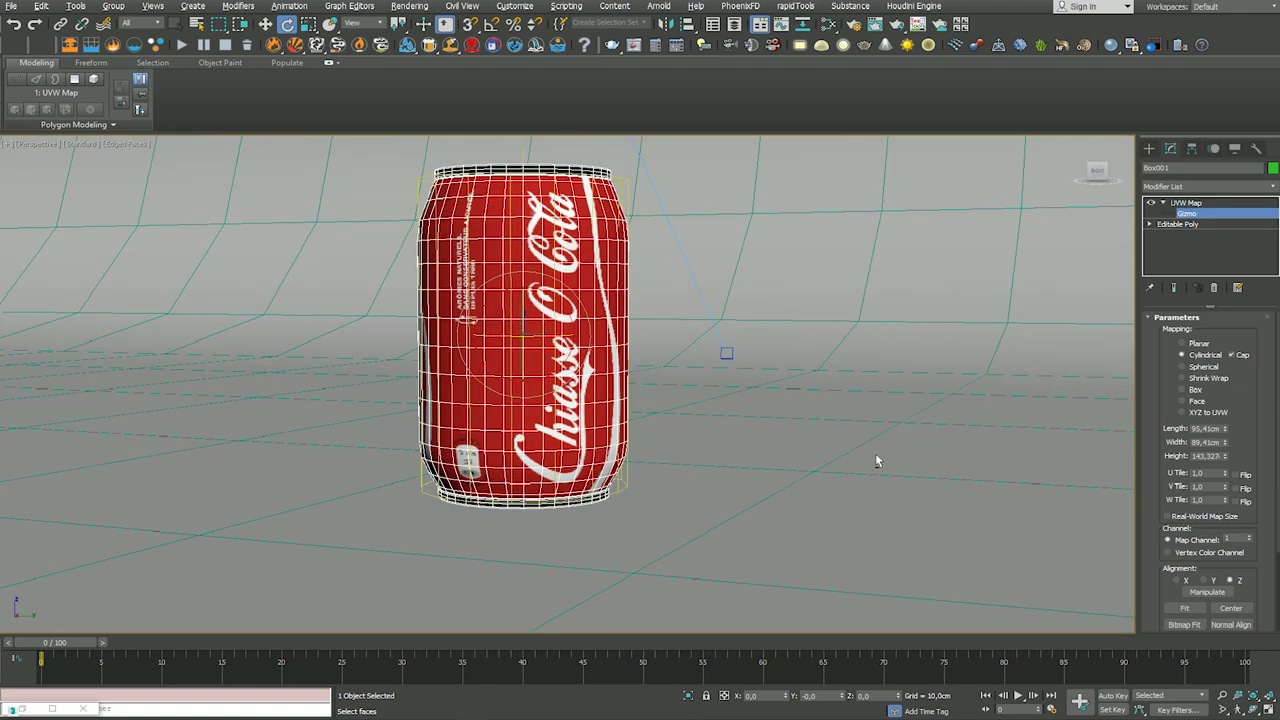
Step: Add an Edit Poly modifier above the can's UVW Map
right_click(1170, 259)
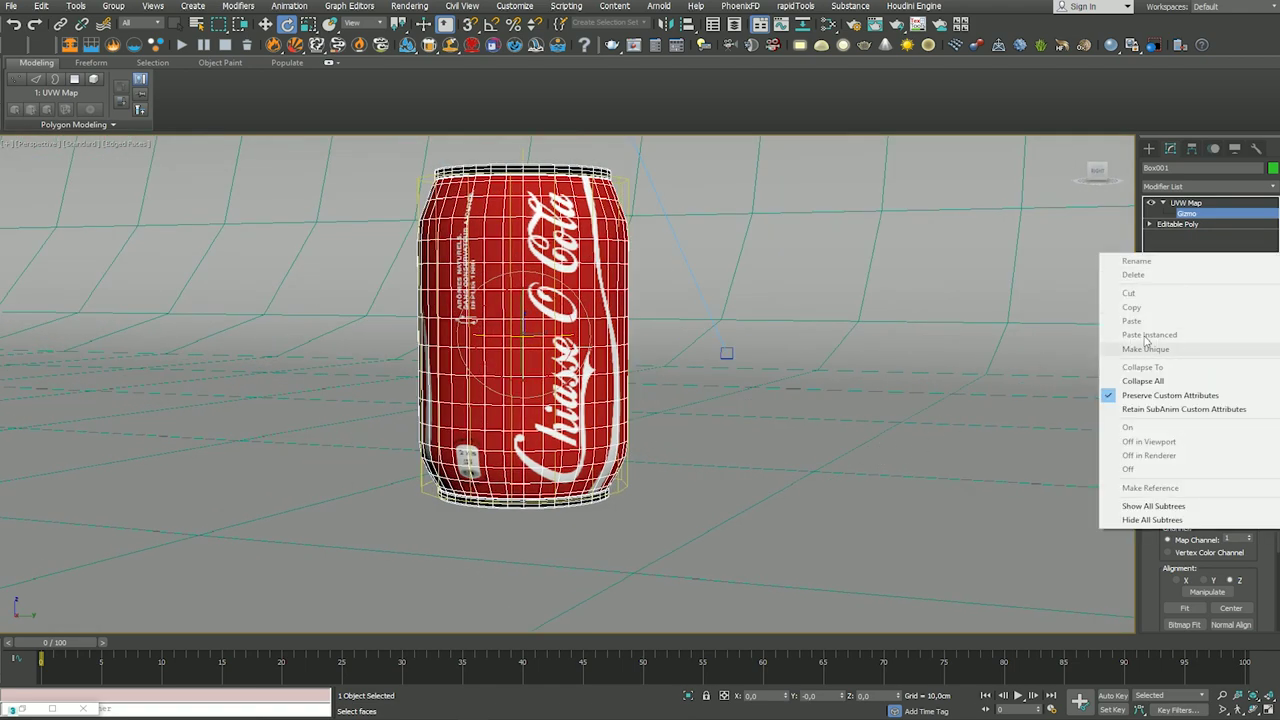
left_click(1185, 188)
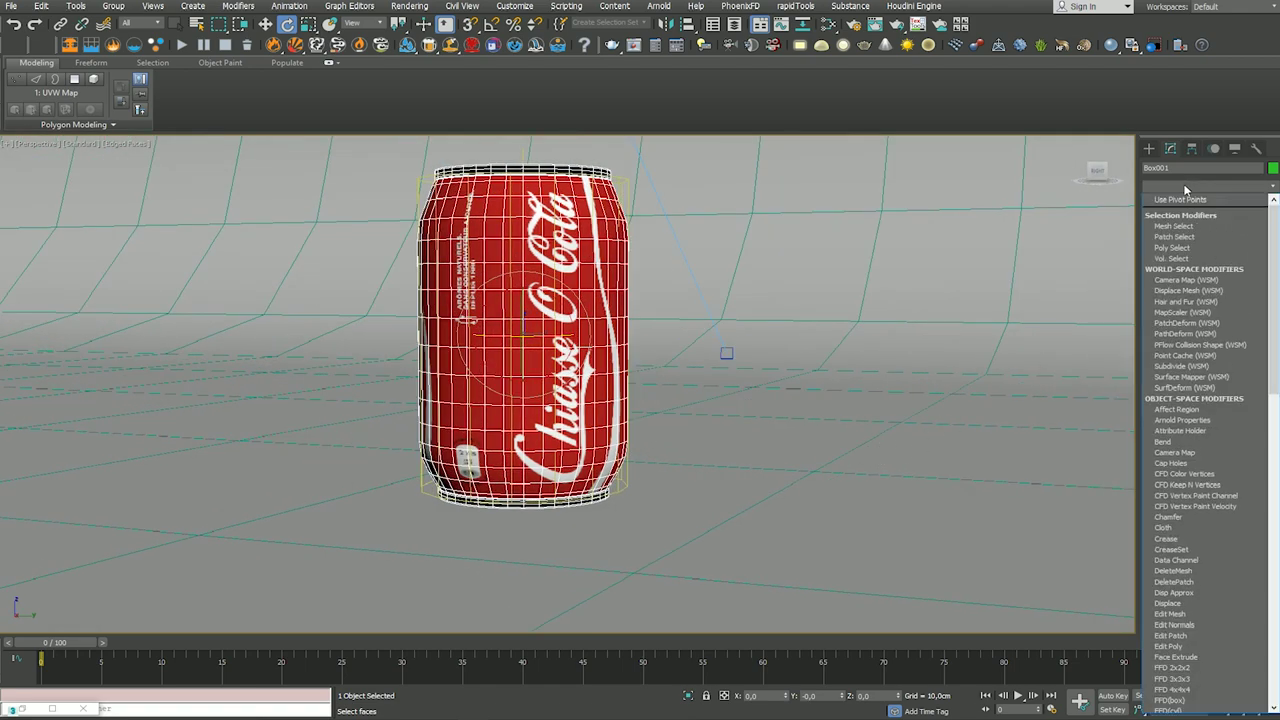
key("e")
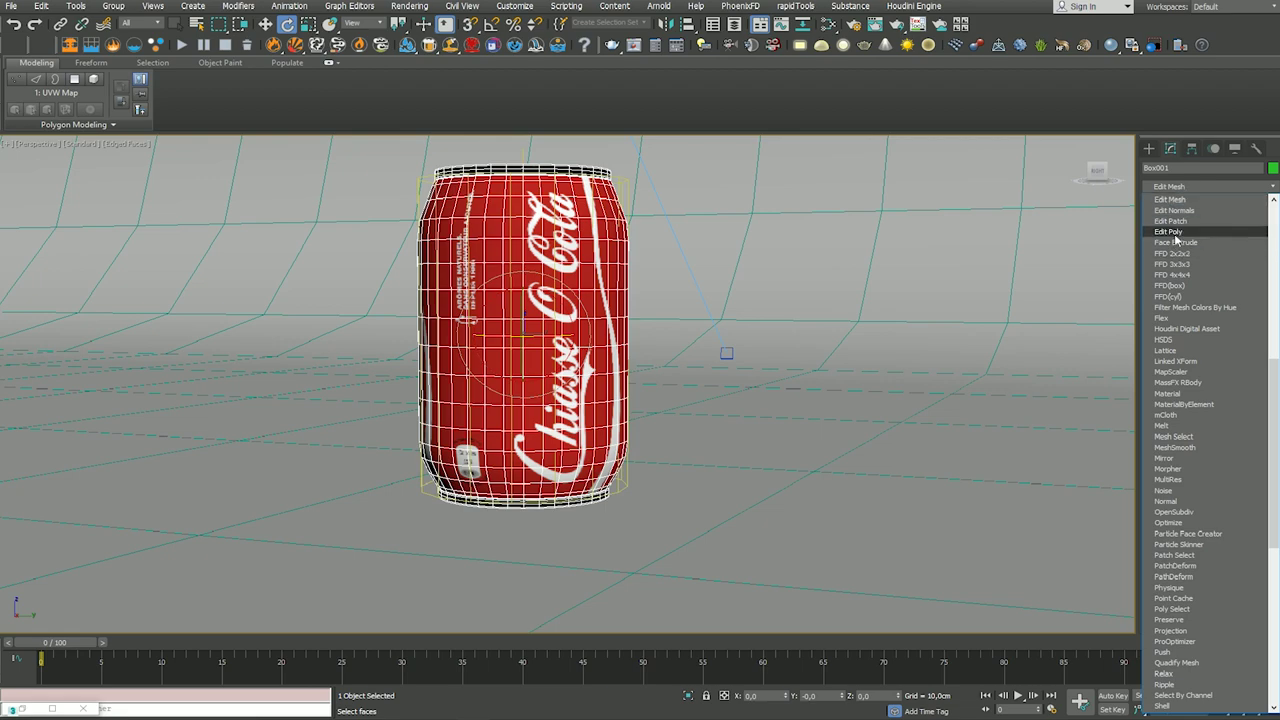
left_click(1170, 231)
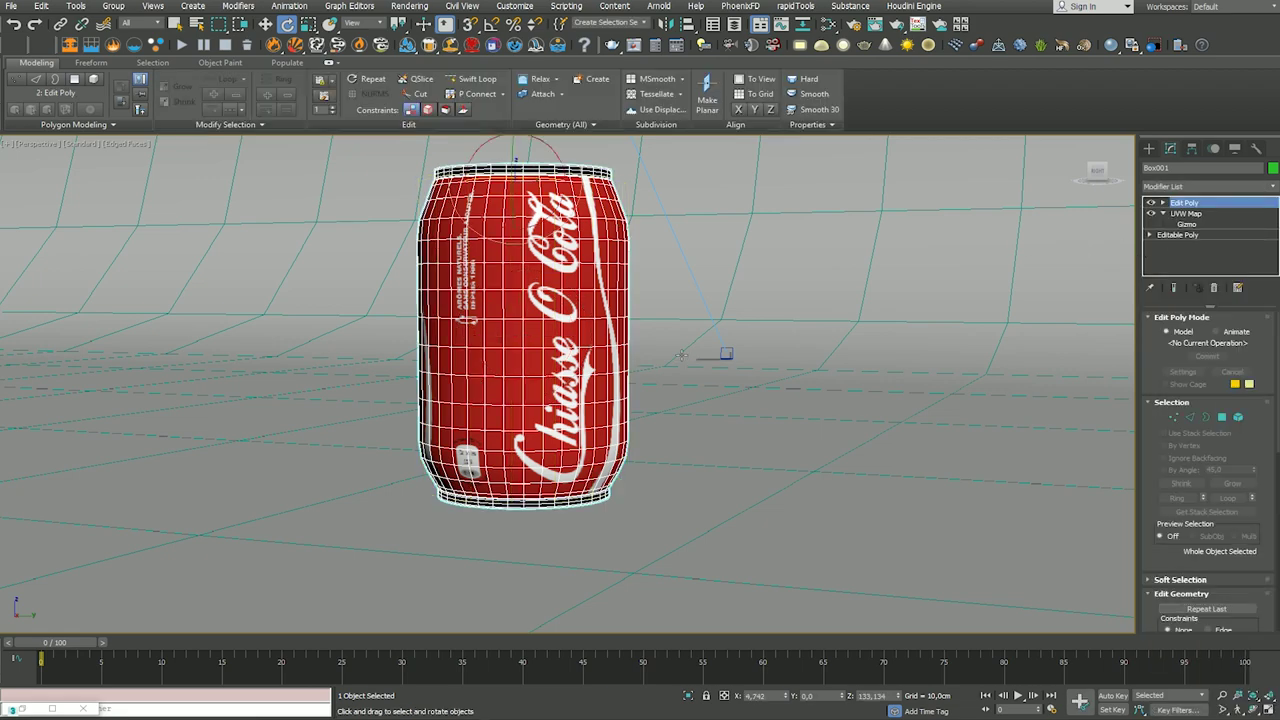
Step: Render the can through the PhysCamera001 view
left_click(36, 145)
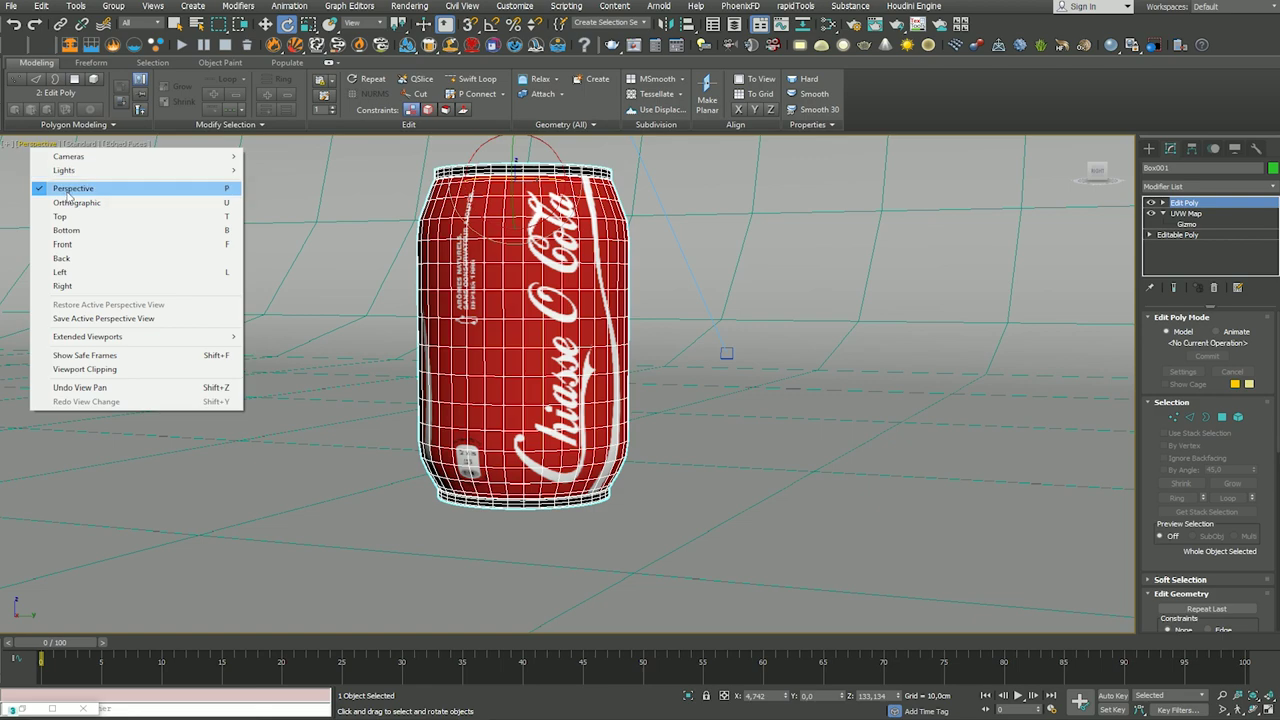
mouse_move(68, 156)
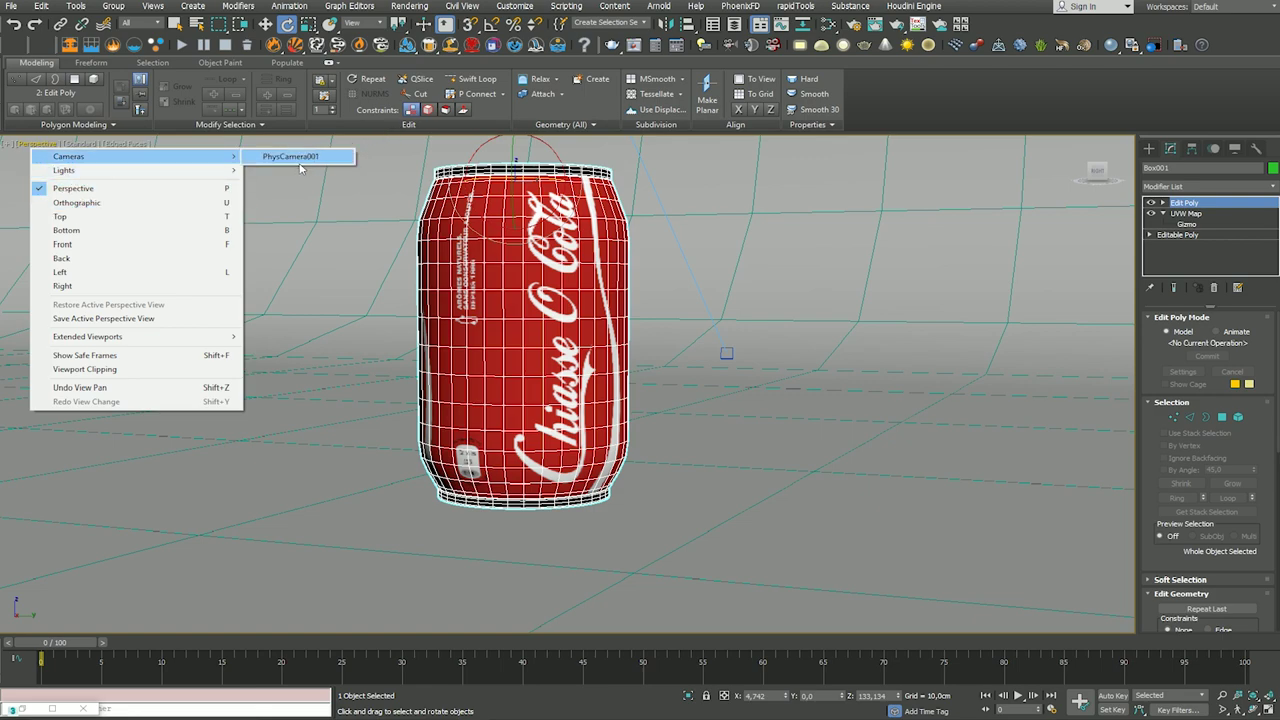
left_click(300, 157)
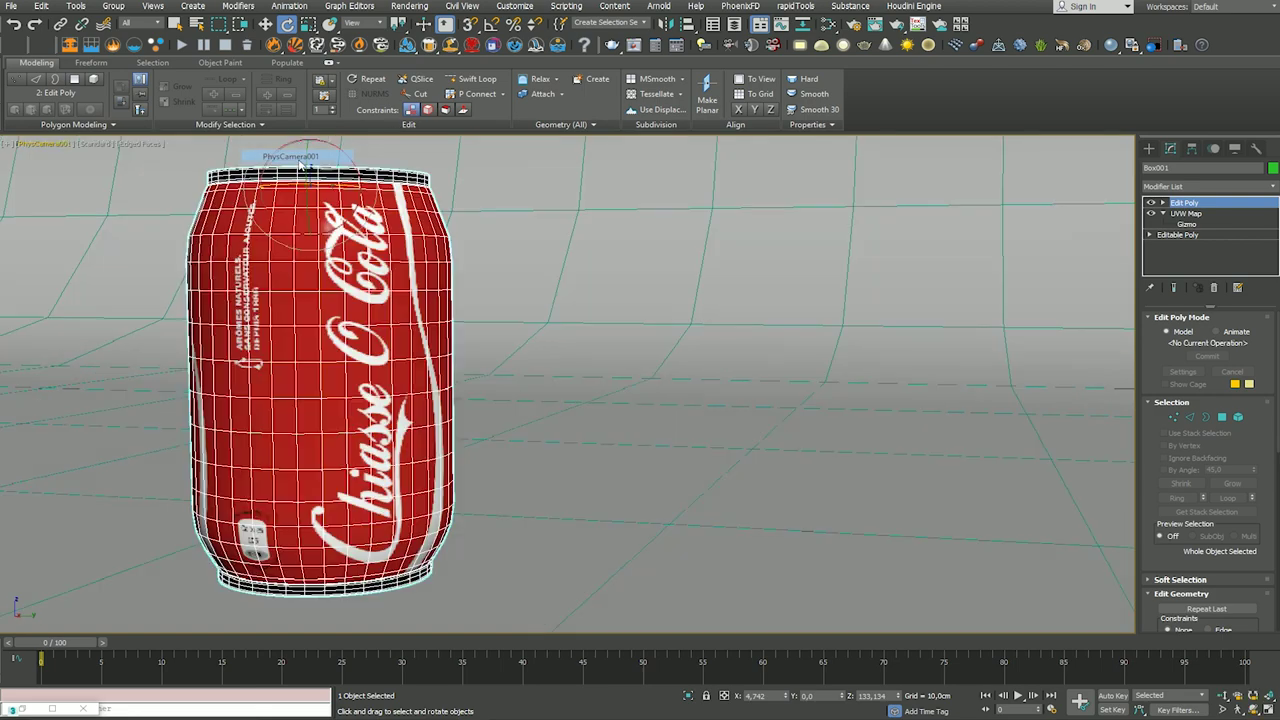
left_click(897, 27)
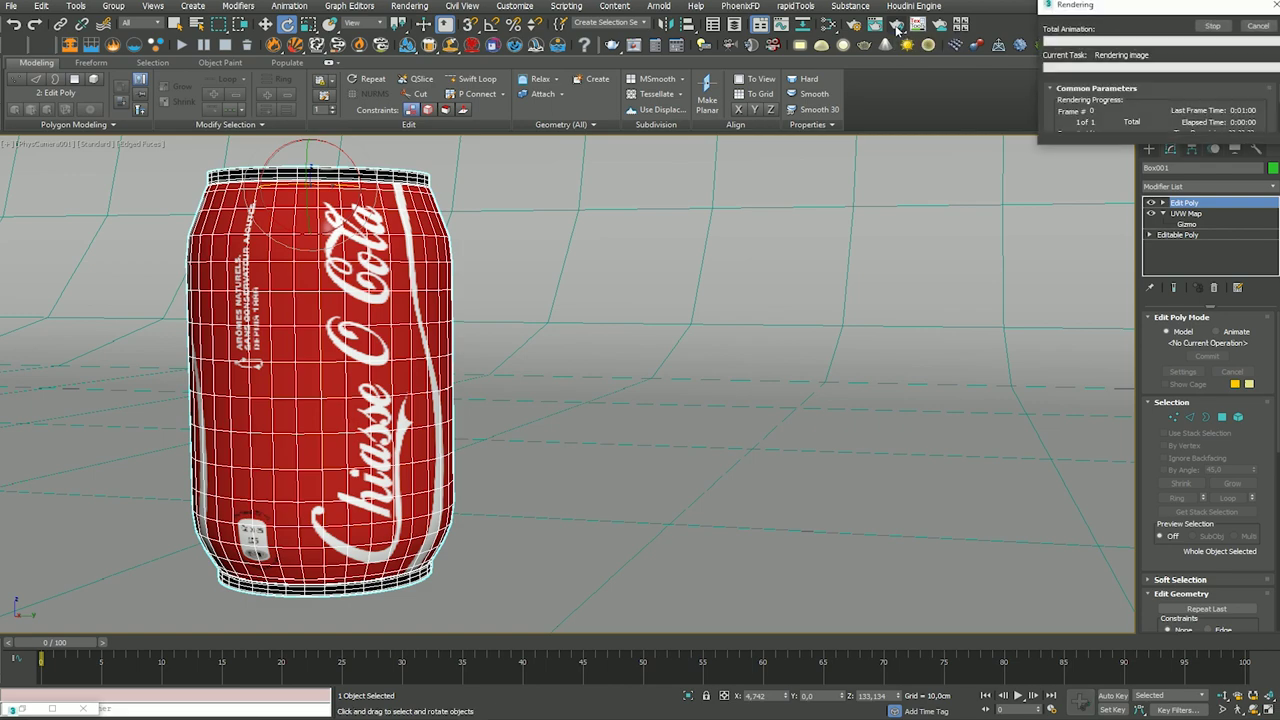